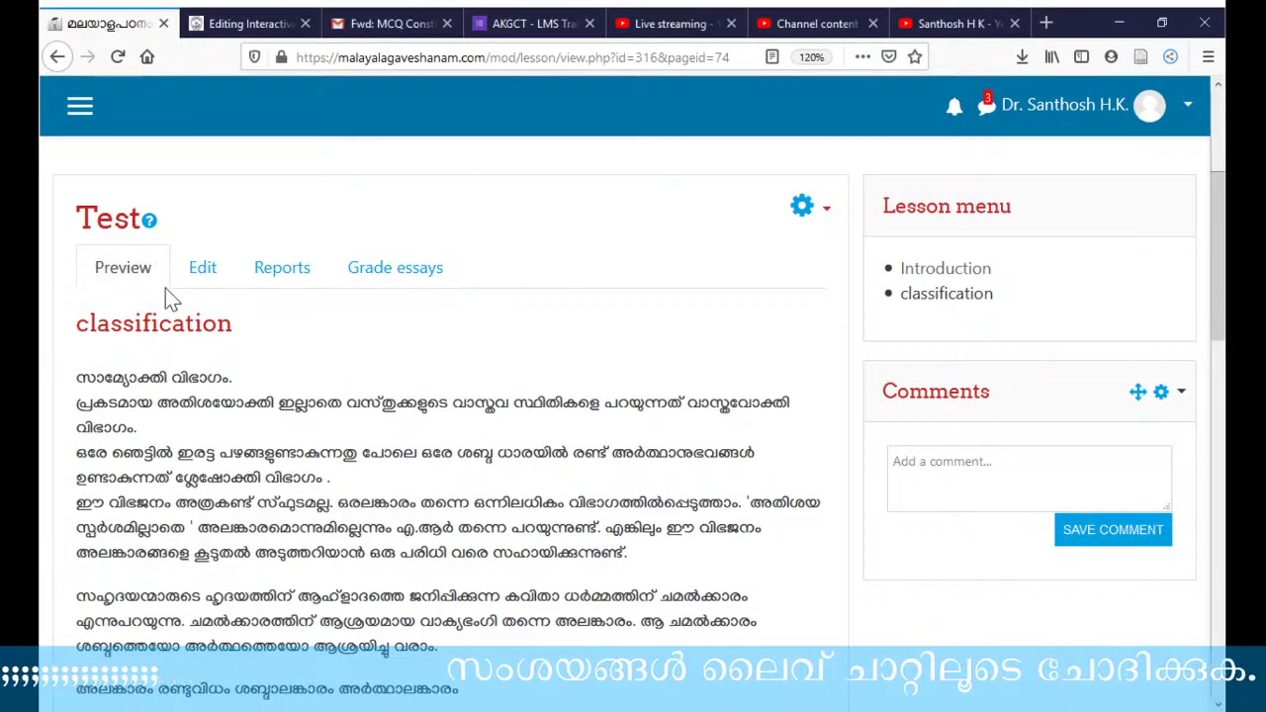
- Leave the Test lesson and return to the മലയാളപഠനം course page
scroll(863, 291, "up", 2)
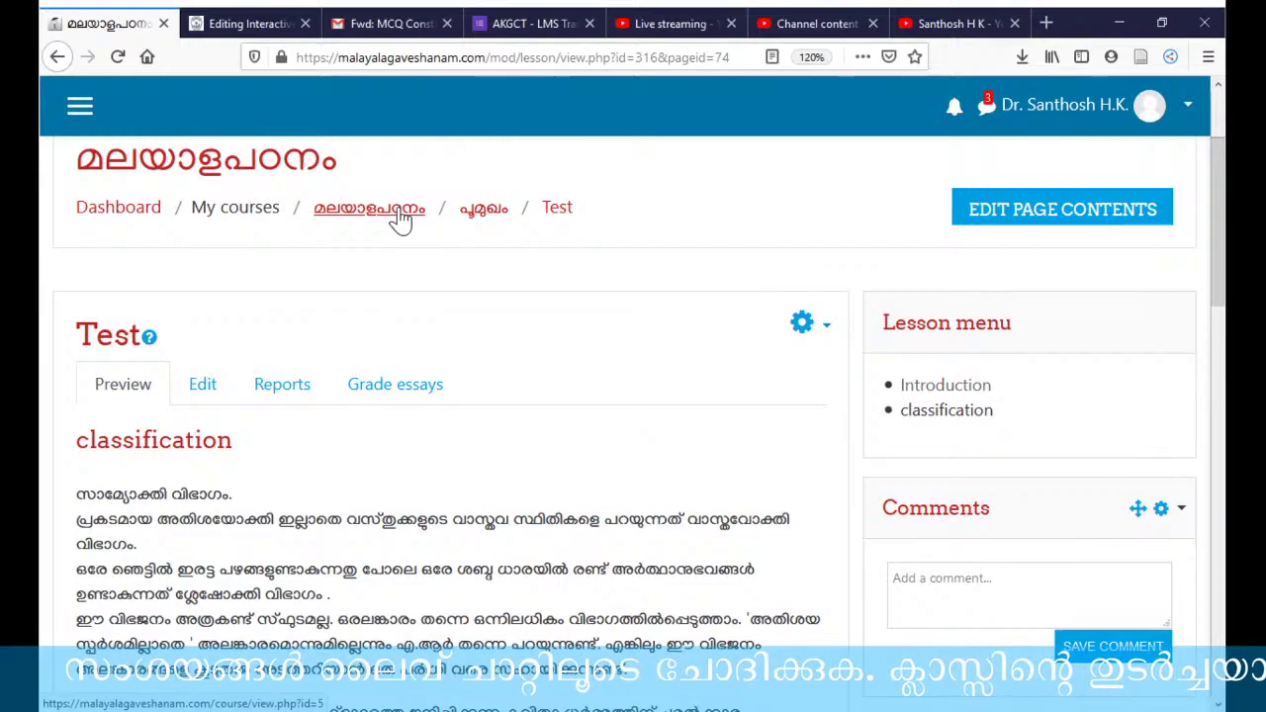
left_click(403, 220)
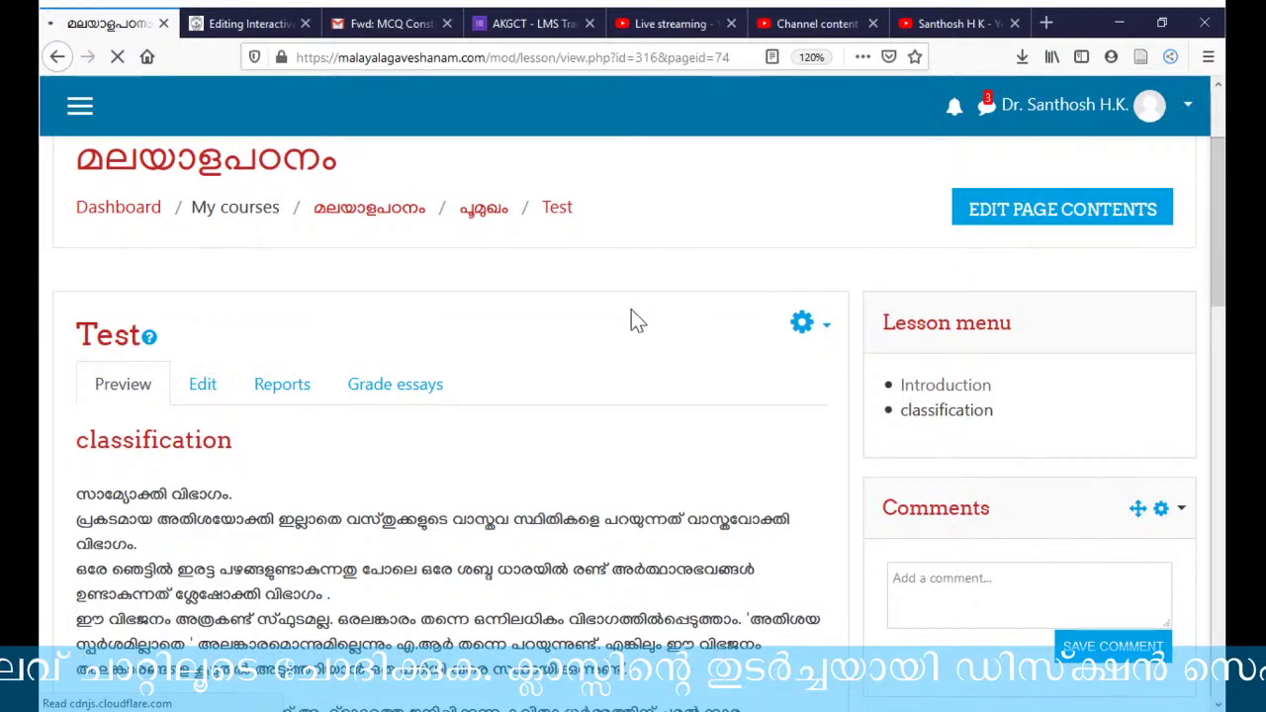
scroll(633, 320, "down", 2)
scroll(638, 331, "up", 4)
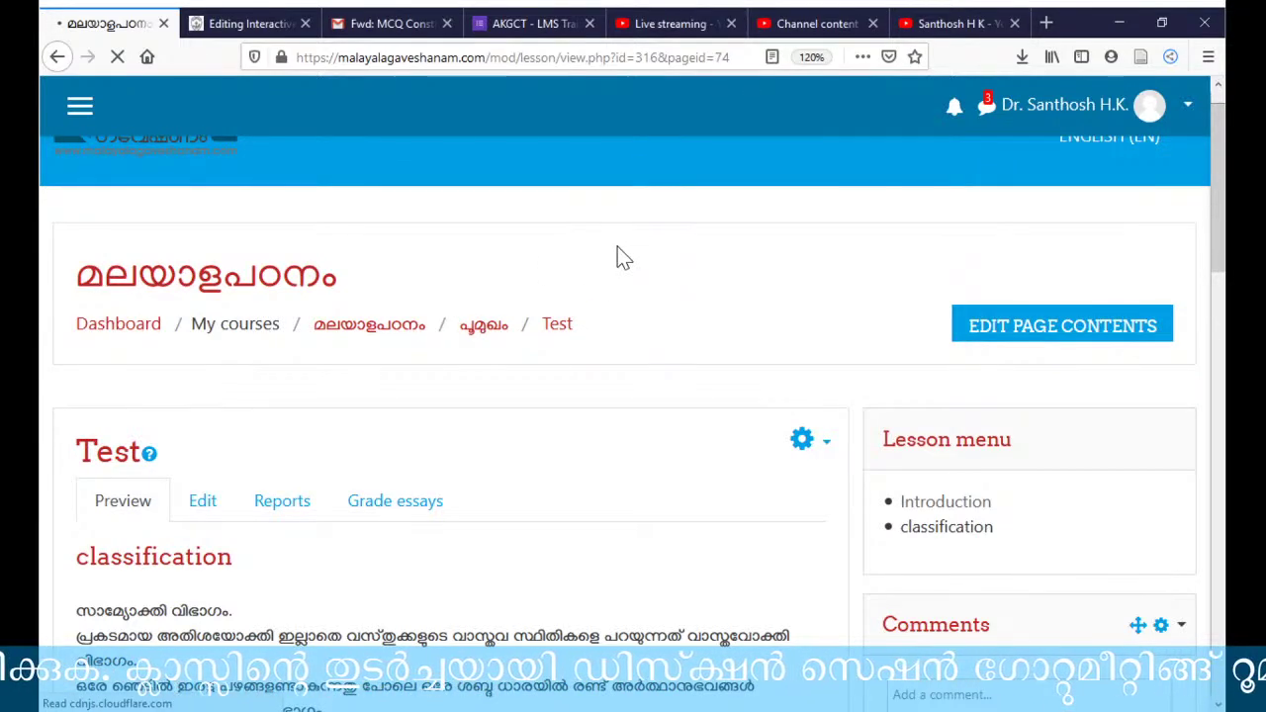
scroll(643, 396, "down", 5)
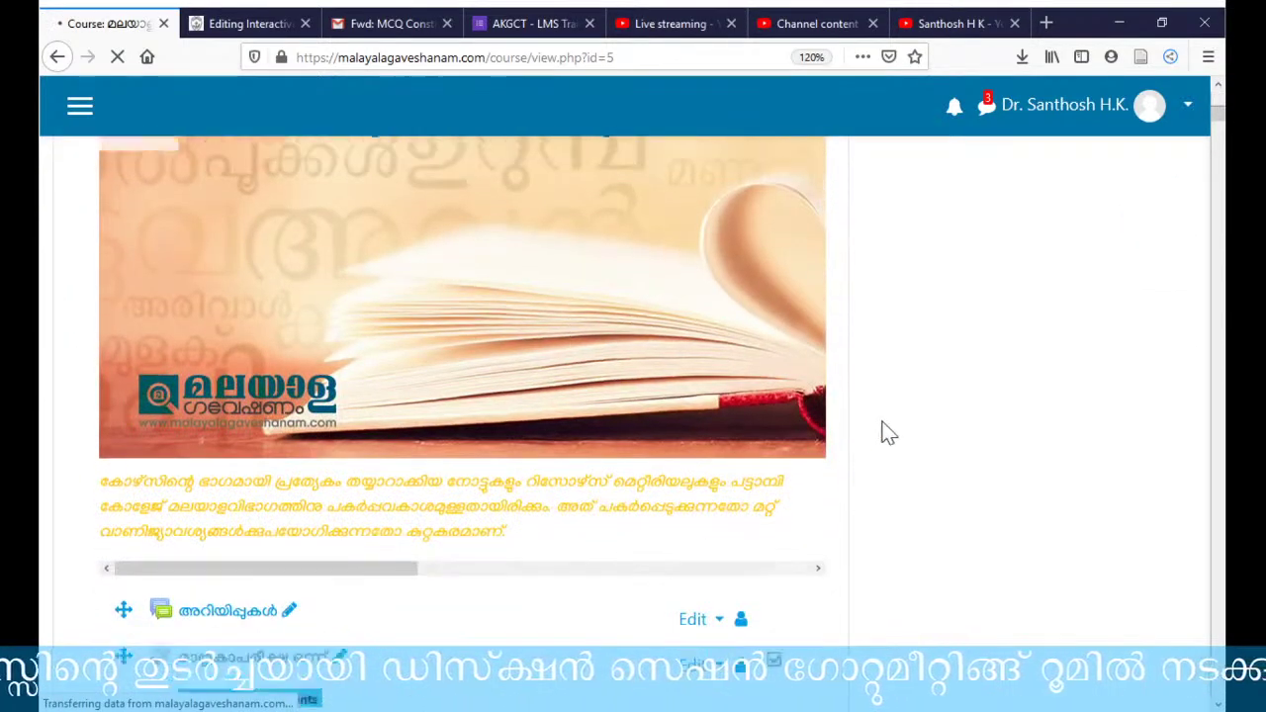
- Add a new Lesson activity to the course's പൂമുഖം section, above the 15 January - 21 January week
scroll(840, 427, "down", 3)
scroll(840, 426, "down", 10)
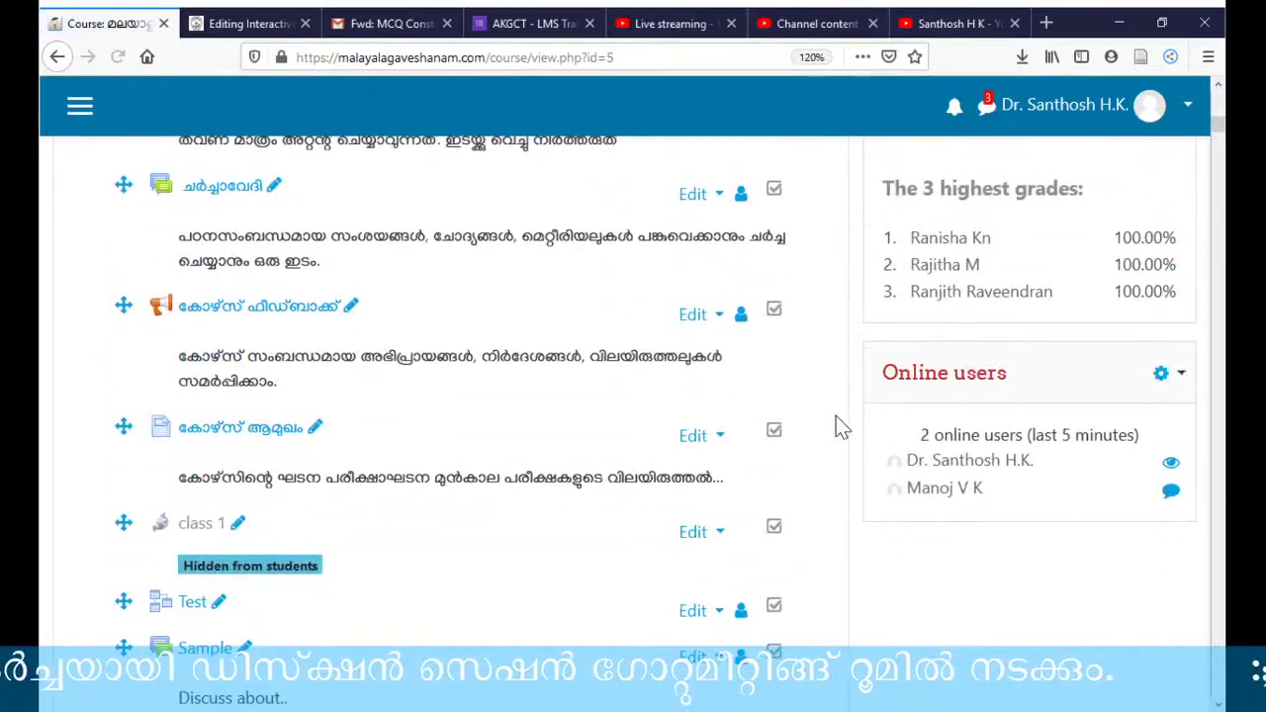
left_click(711, 291)
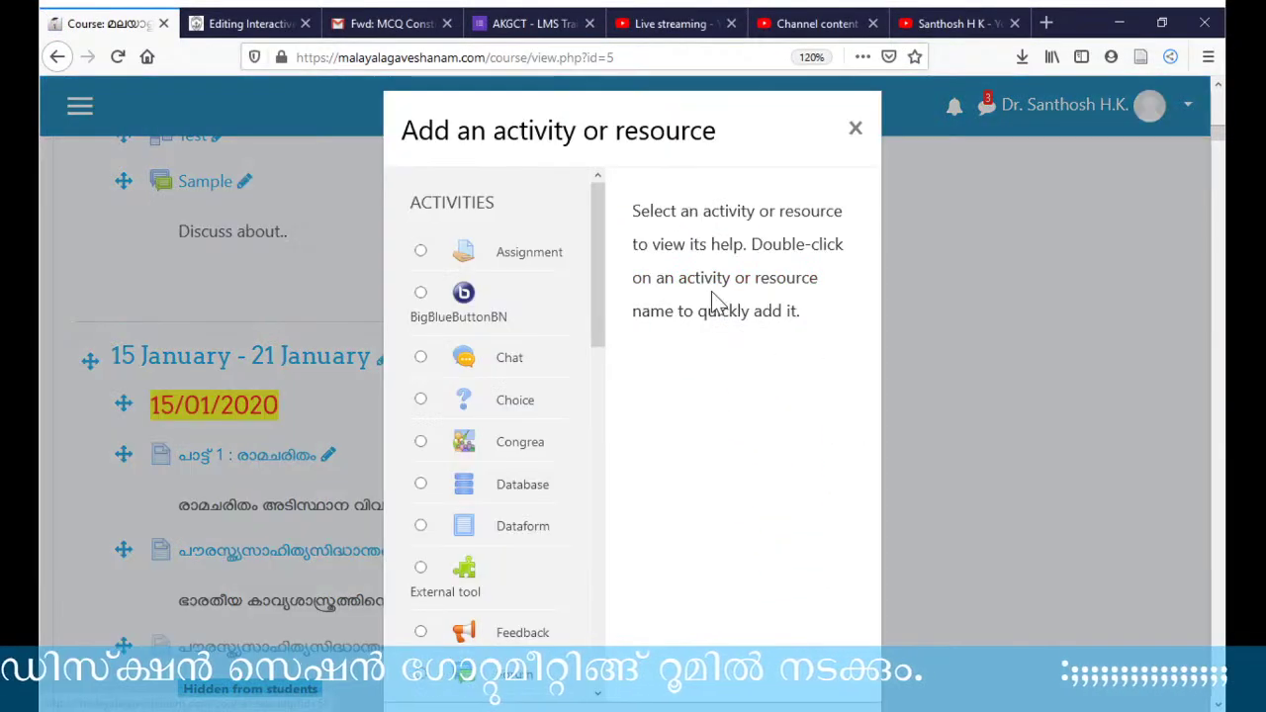
scroll(583, 353, "down", 3)
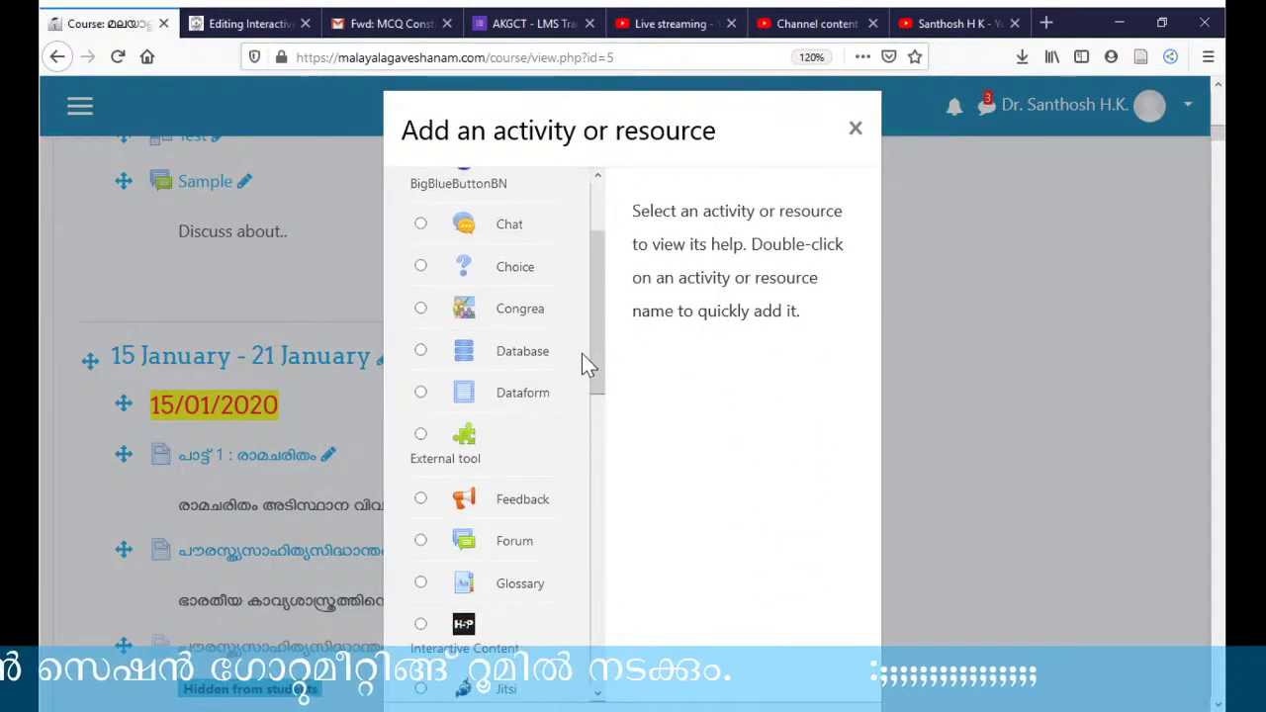
scroll(584, 362, "down", 4)
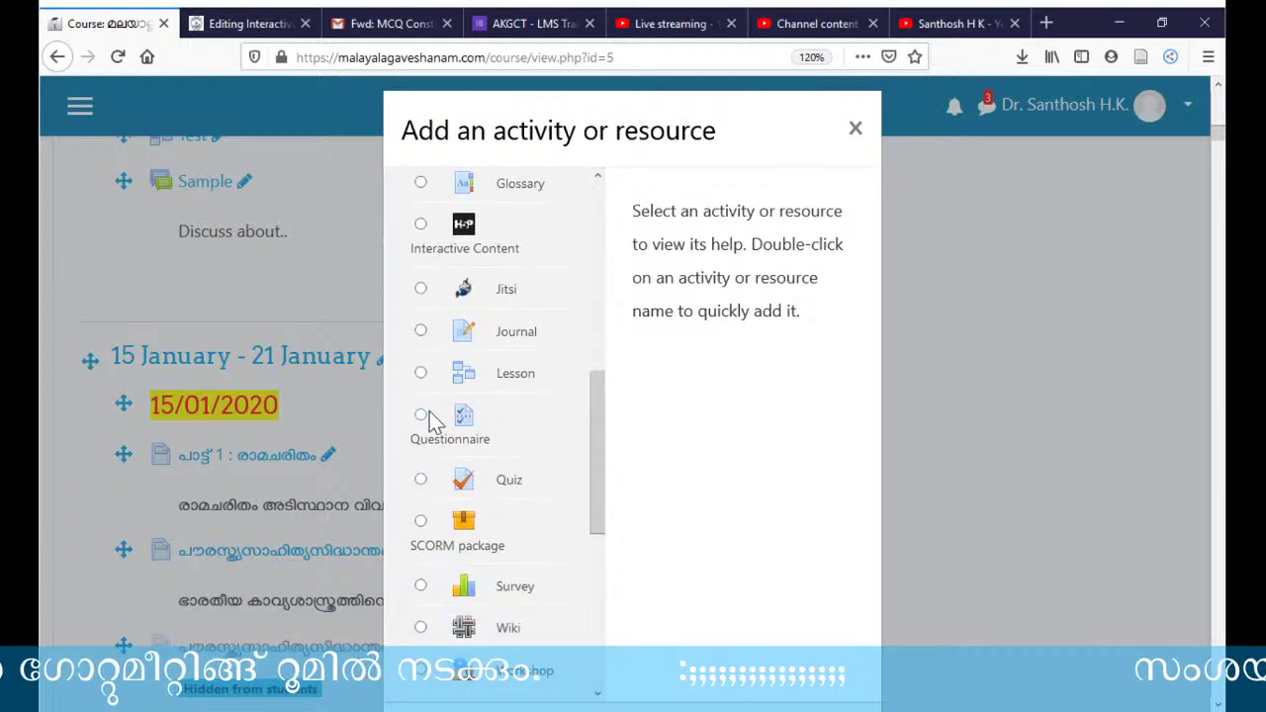
left_click(423, 373)
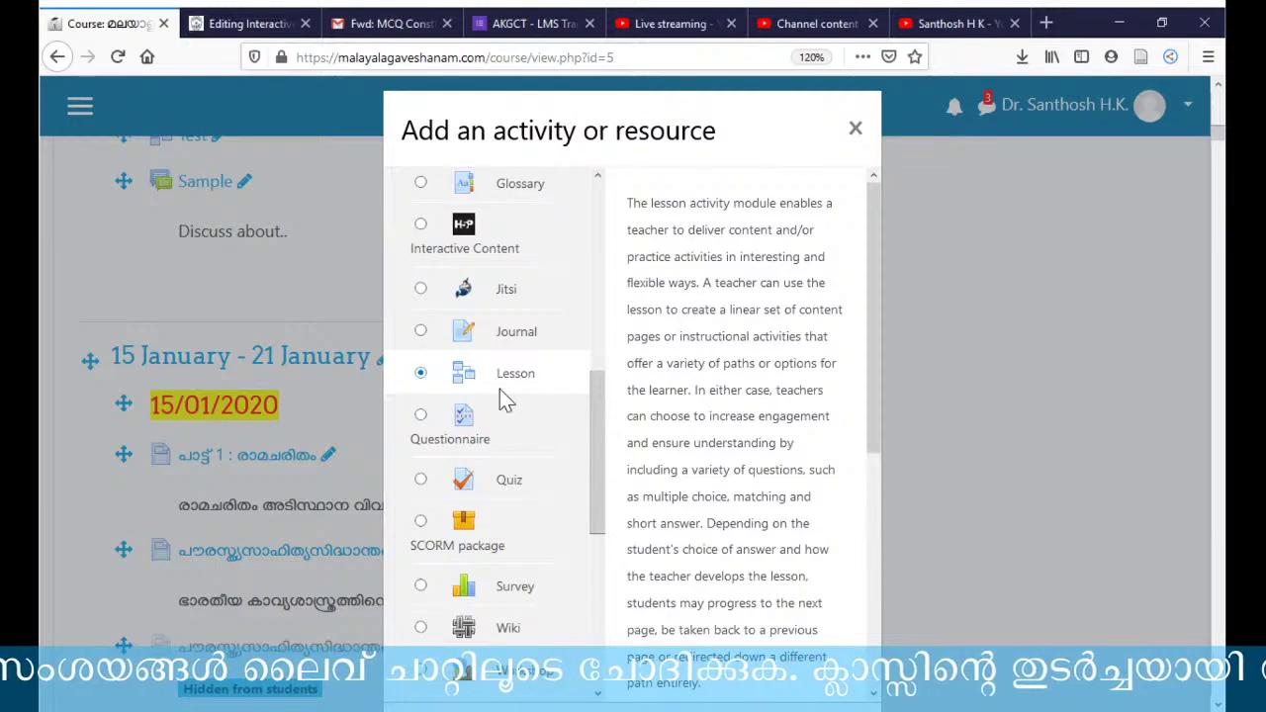
scroll(759, 523, "down", 5)
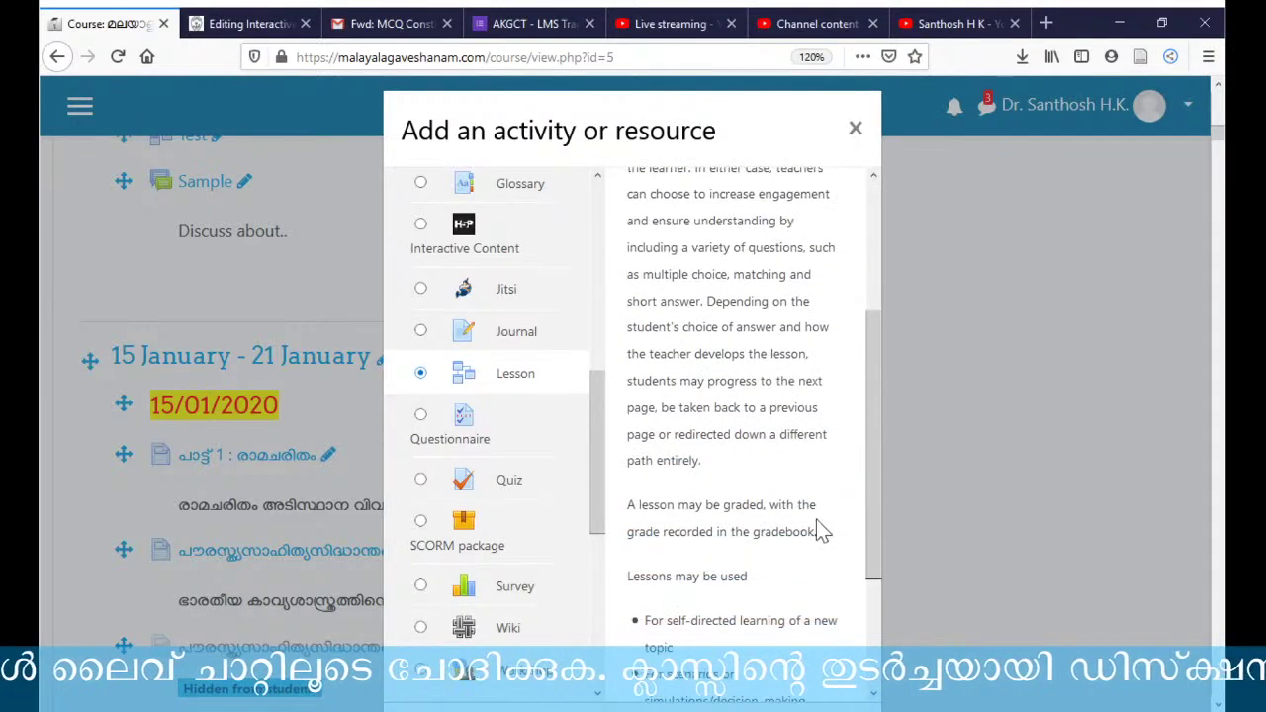
scroll(962, 525, "down", 5)
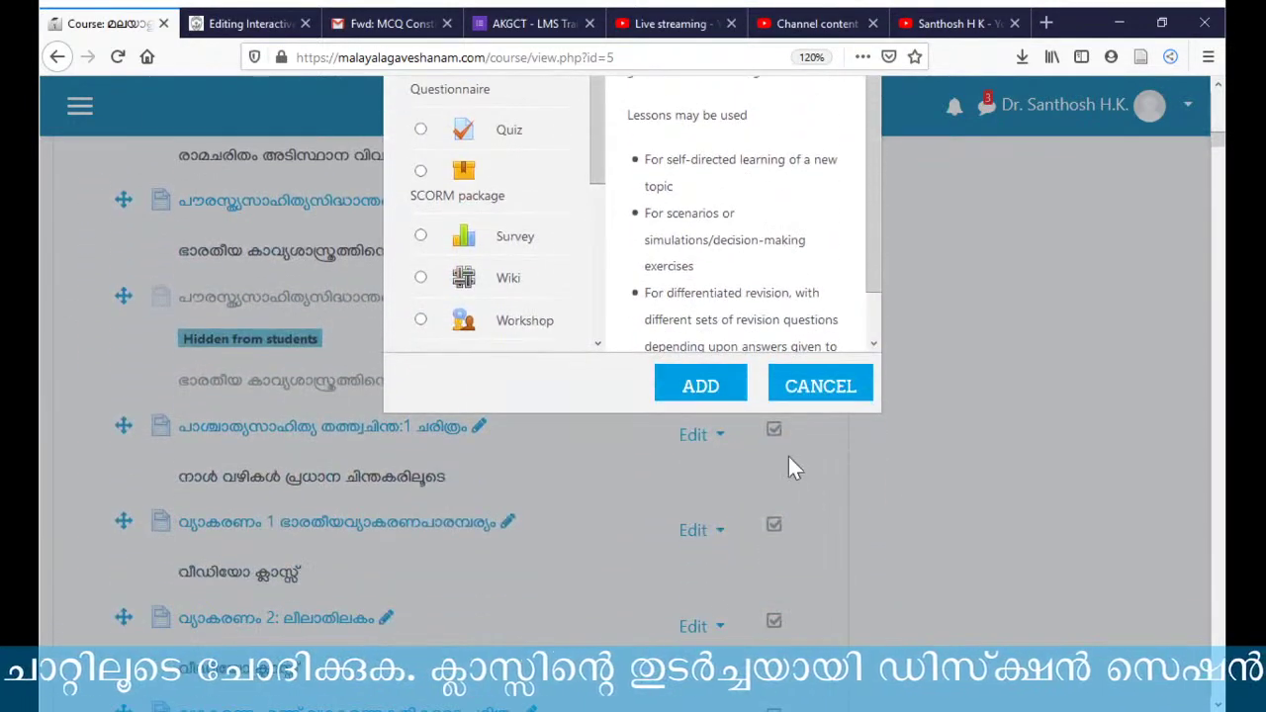
left_click(701, 394)
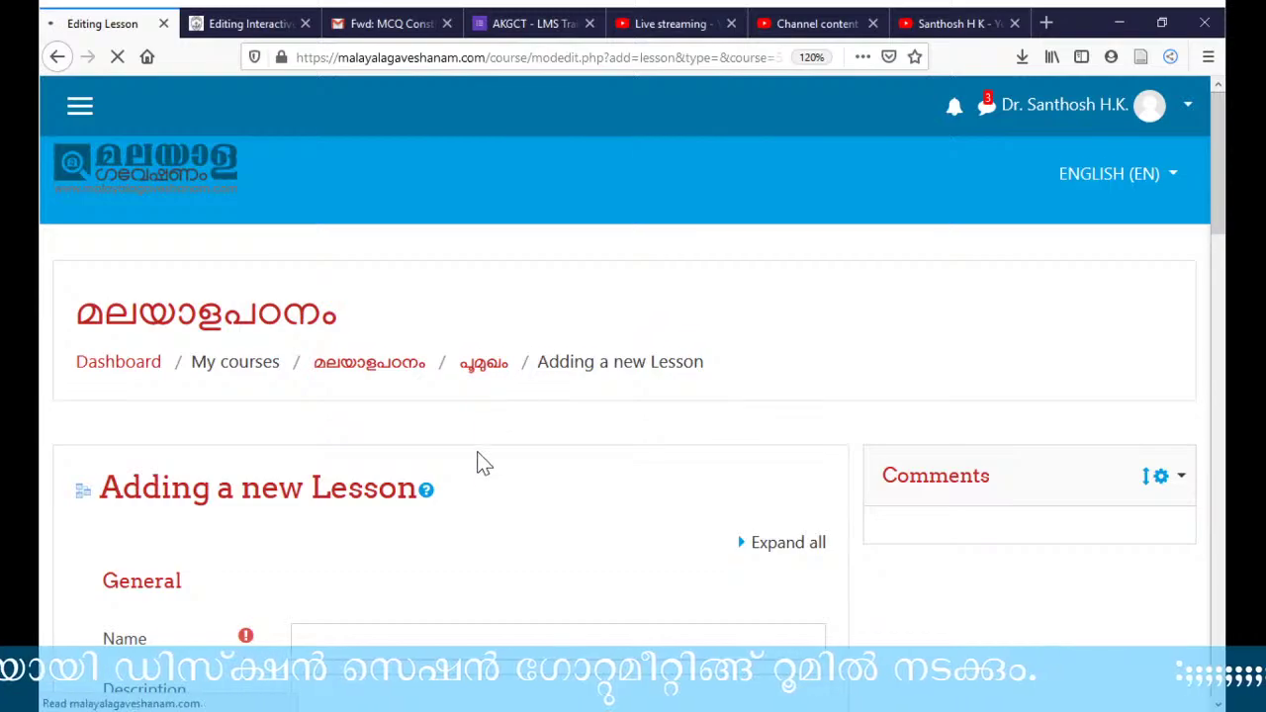
- Name the new lesson "ആക്റ്റിവിറ്റി"
scroll(445, 494, "down", 1)
left_click(393, 532)
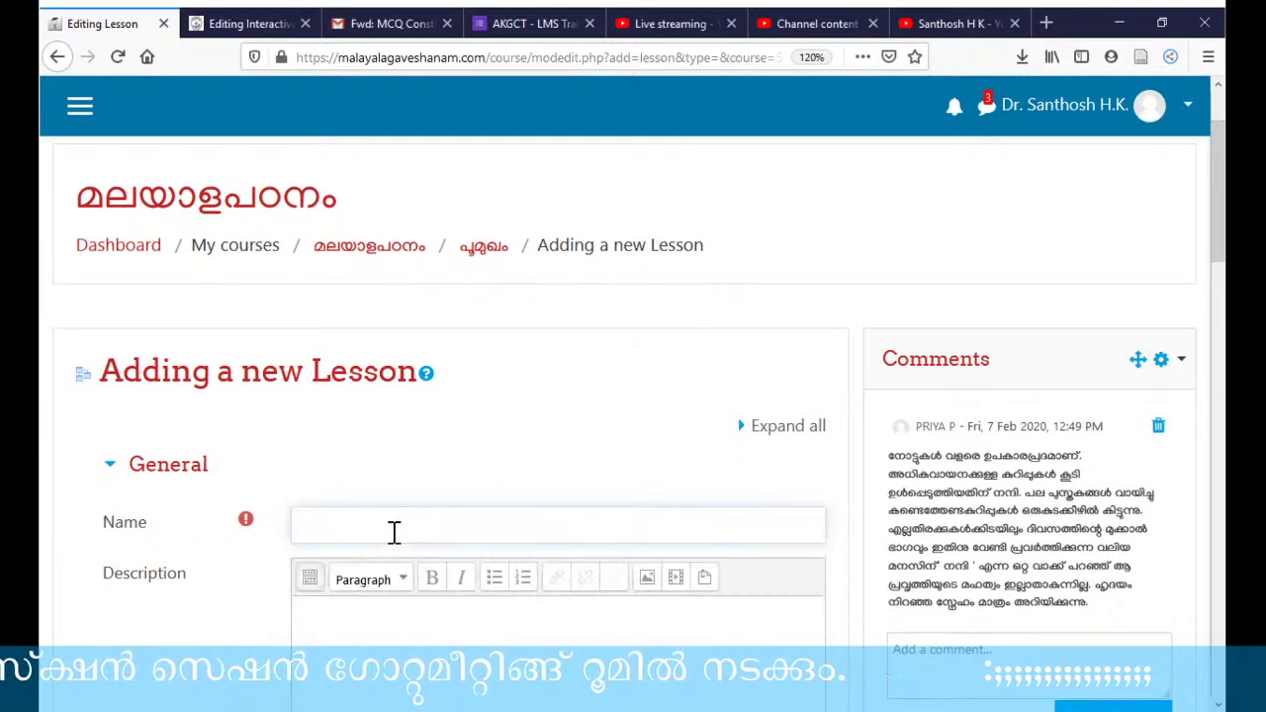
type("ടെ")
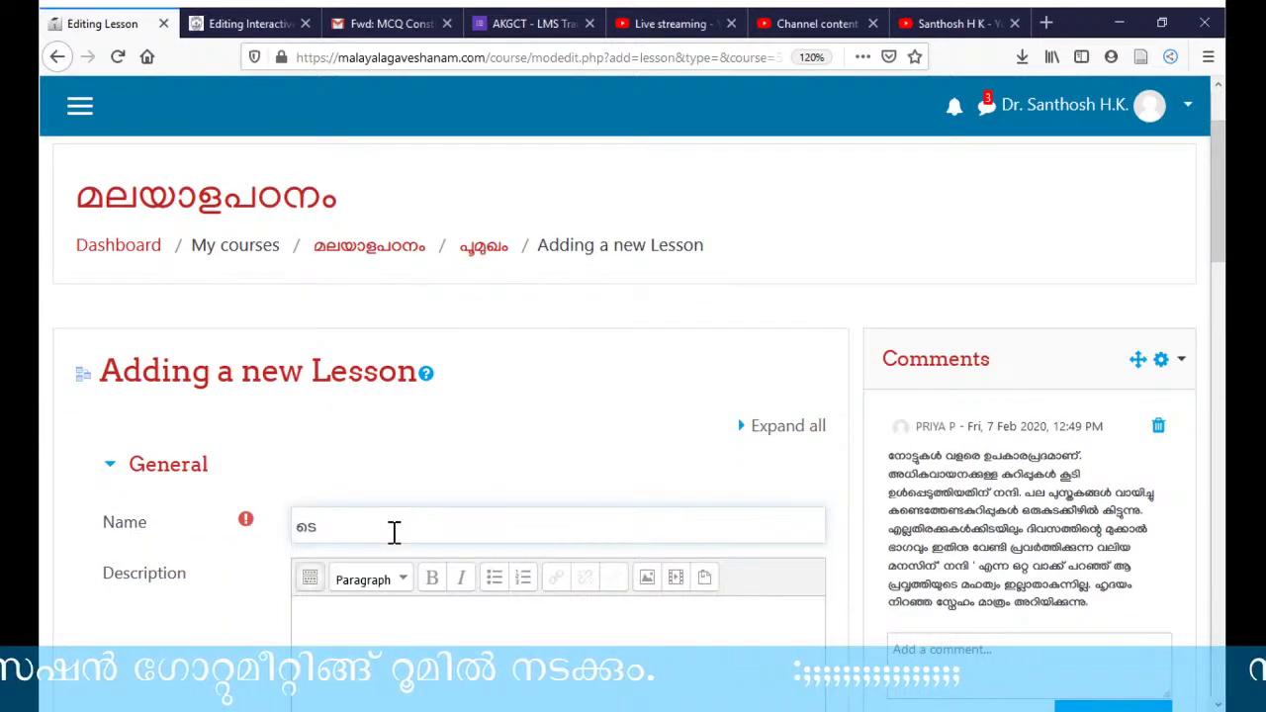
key("BackSpace")
key("BackSpace")
type("ആക്")
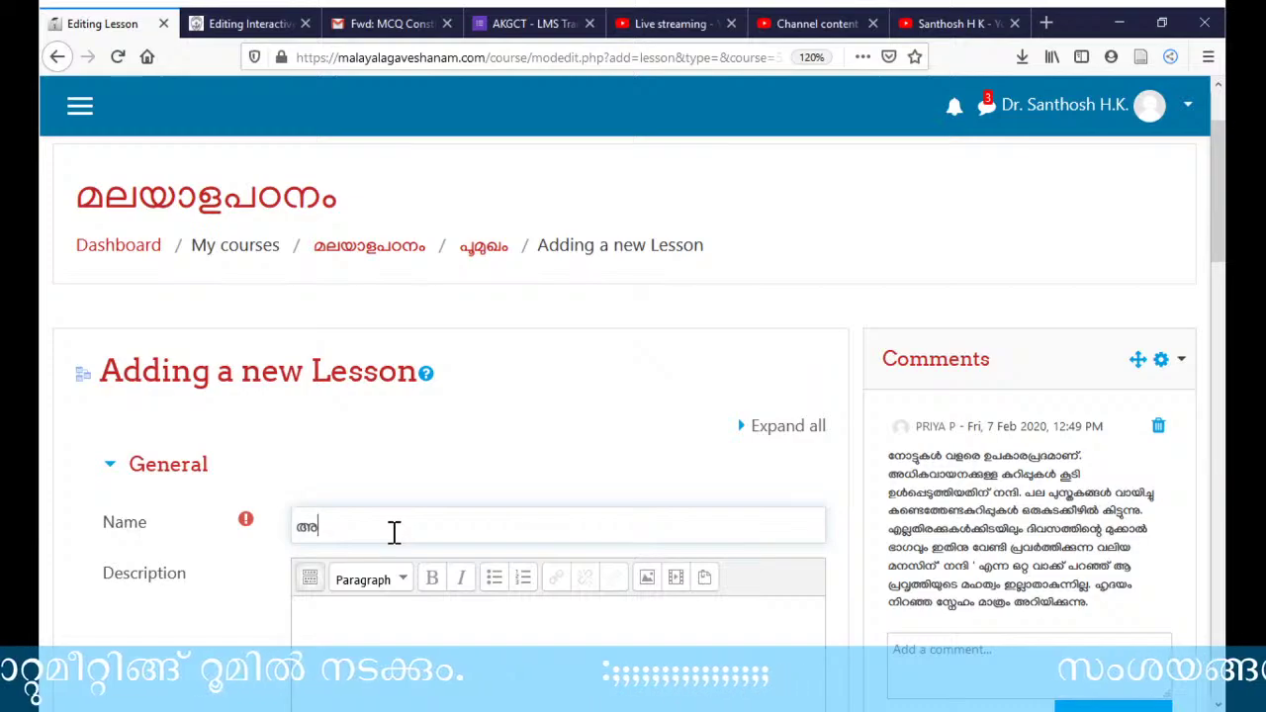
type("റ്റിവിറ്റി")
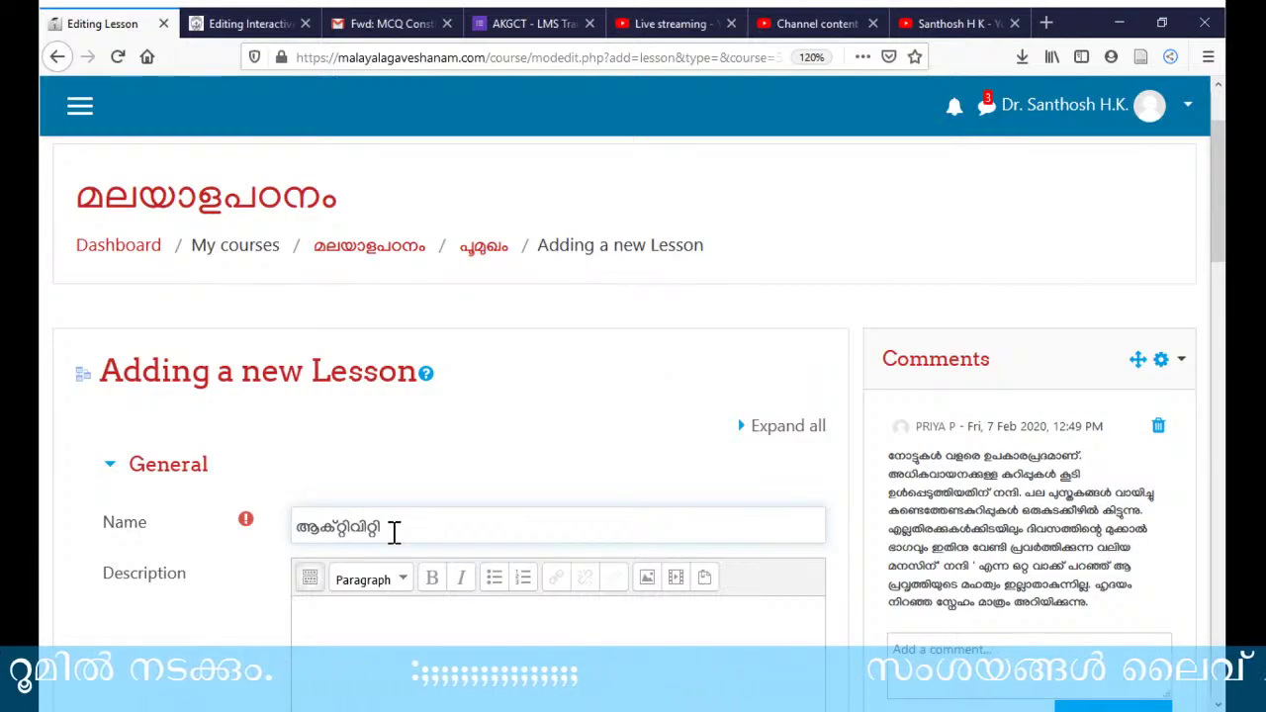
- Examine the lesson's full Appearance options, from linked media and progress bar to the link to the next activity
scroll(393, 532, "down", 1)
scroll(395, 534, "down", 5)
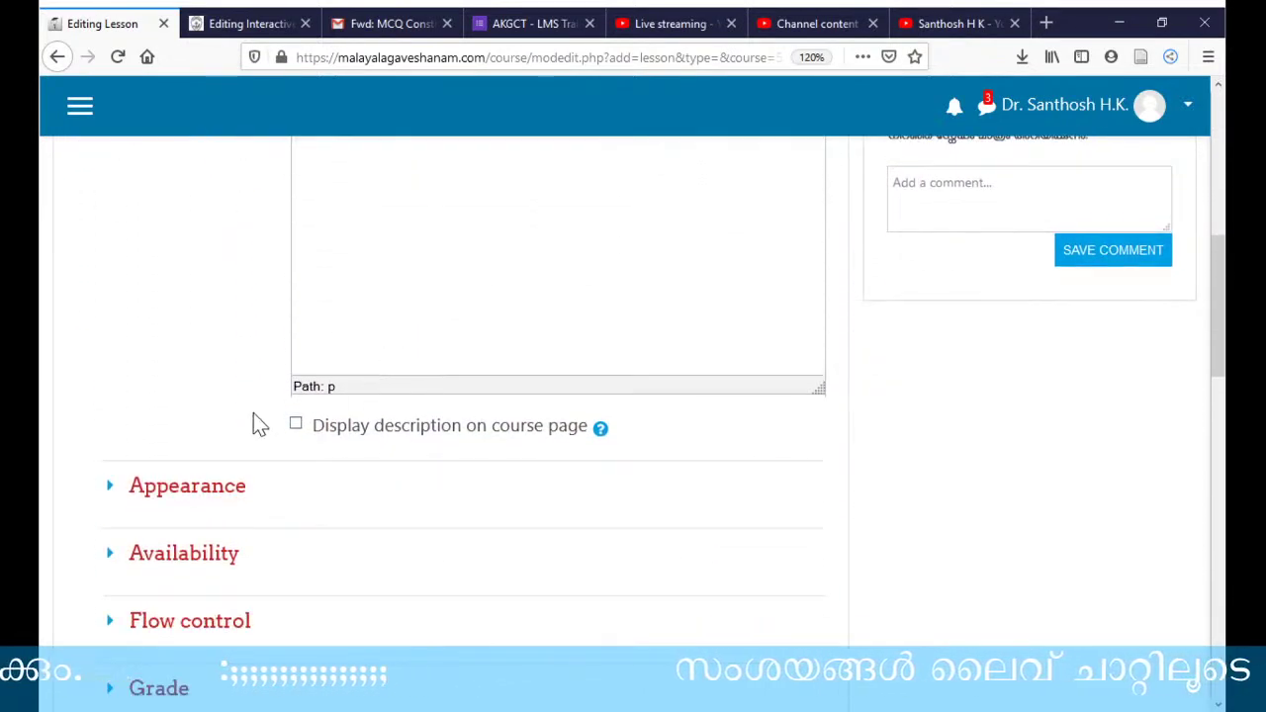
scroll(364, 362, "up", 1)
scroll(362, 362, "down", 3)
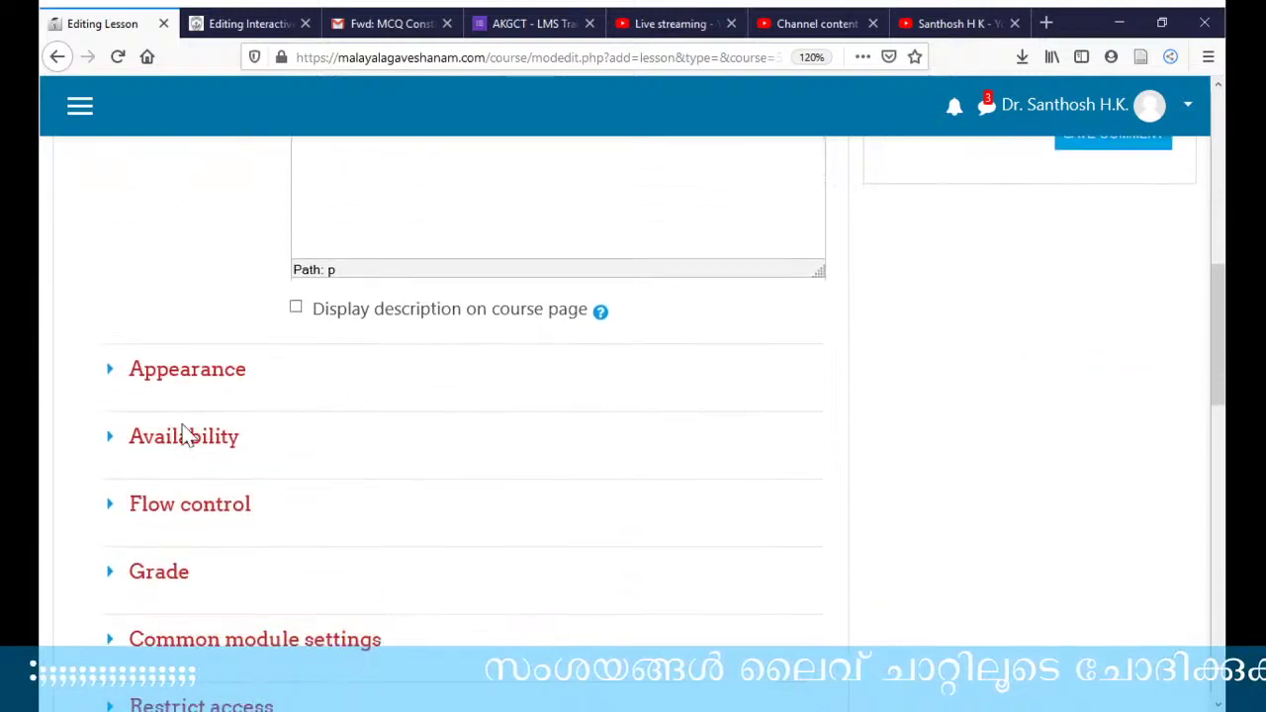
left_click(110, 372)
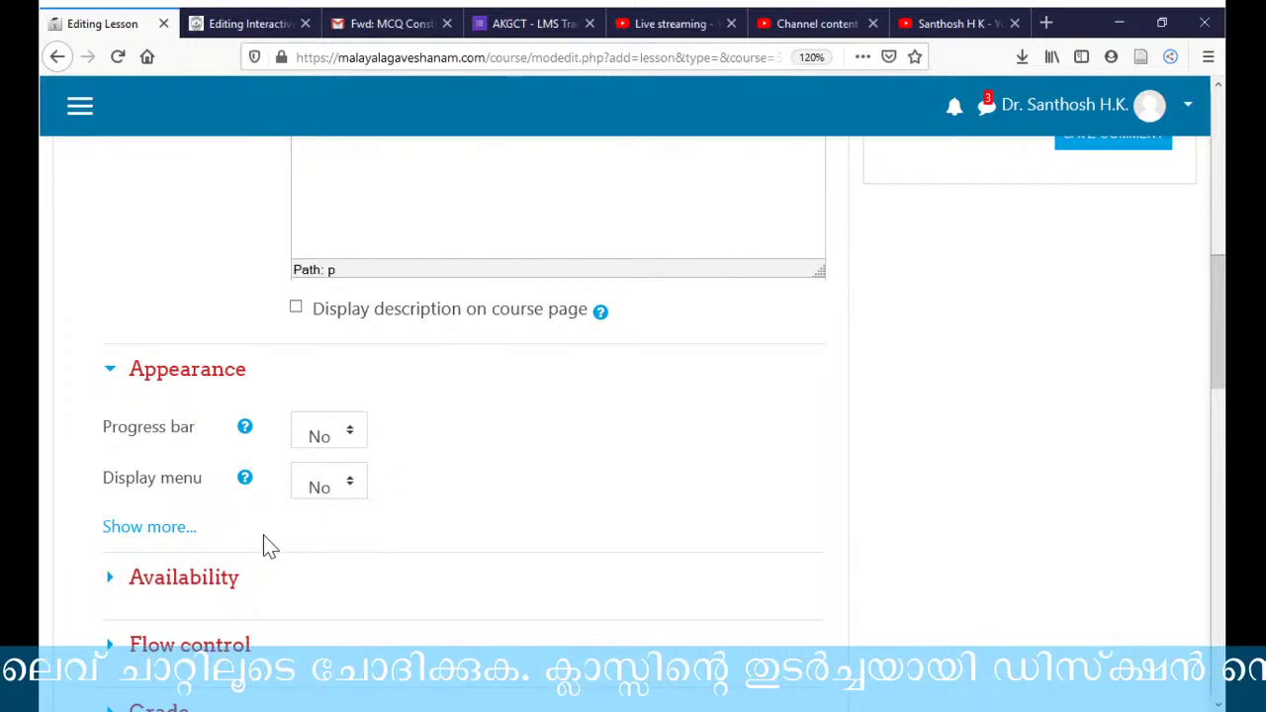
left_click(146, 525)
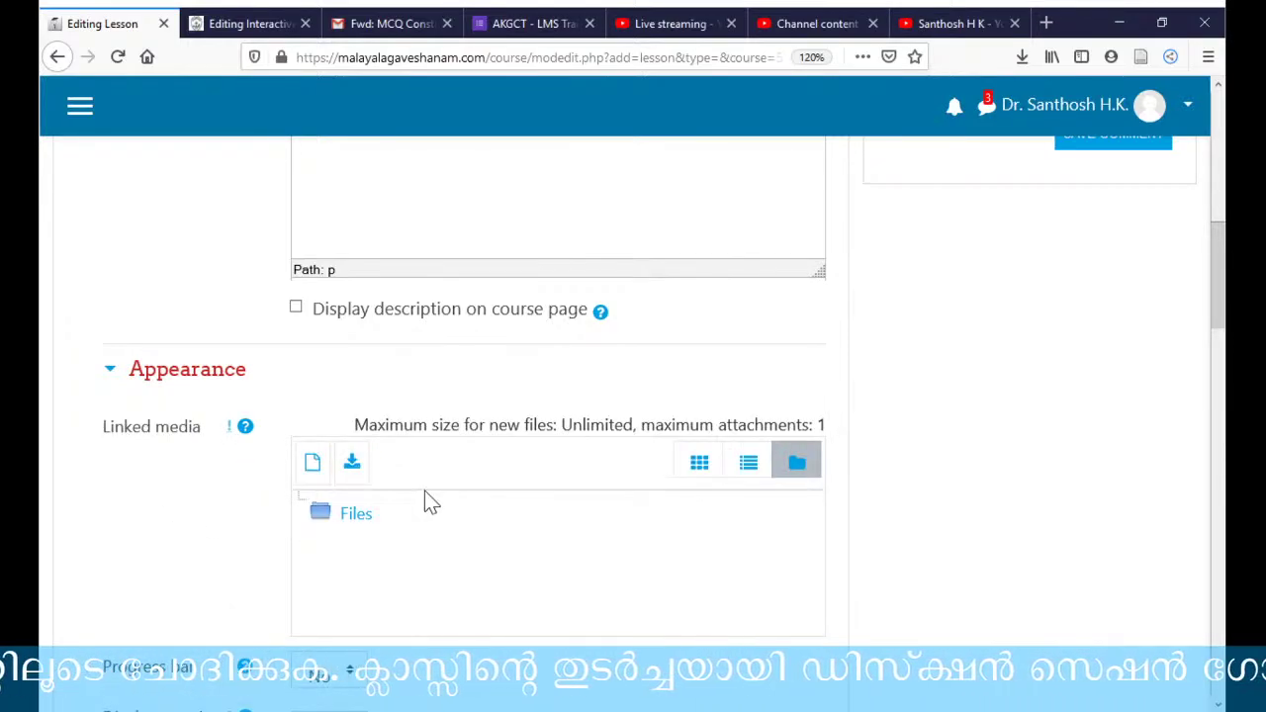
scroll(342, 413, "up", 2)
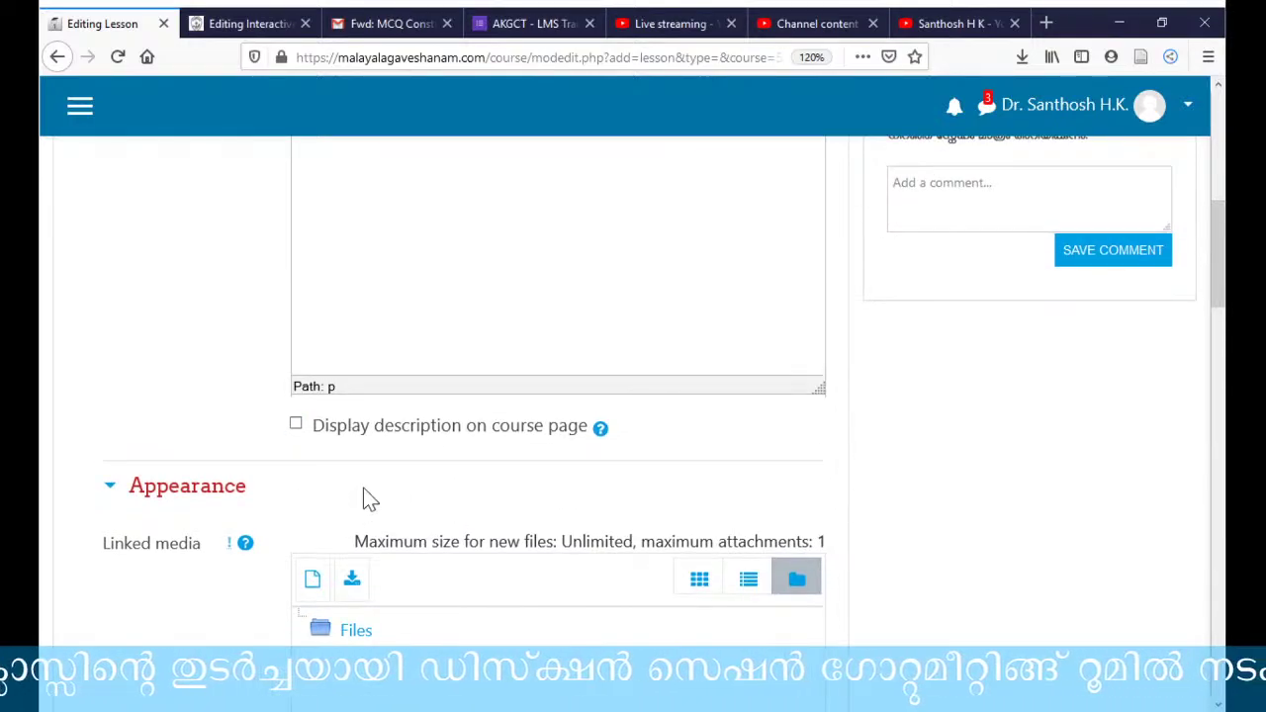
scroll(366, 498, "up", 2)
scroll(364, 486, "down", 6)
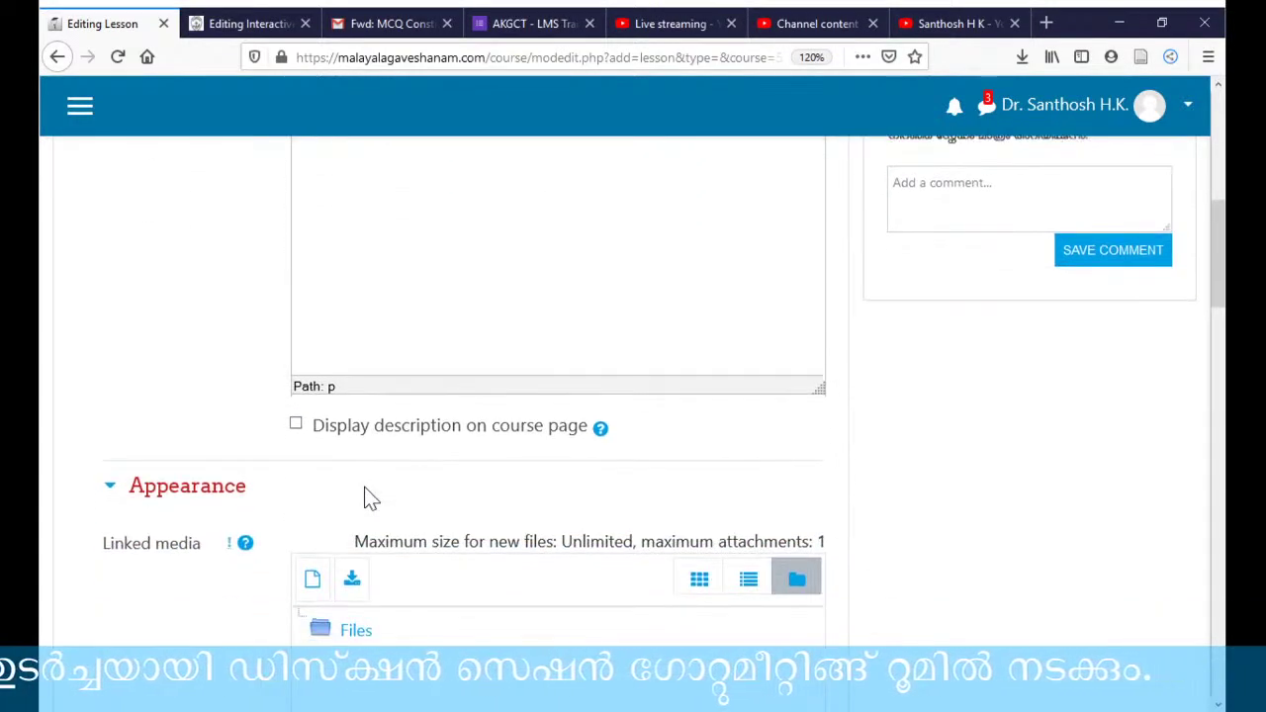
scroll(364, 498, "down", 5)
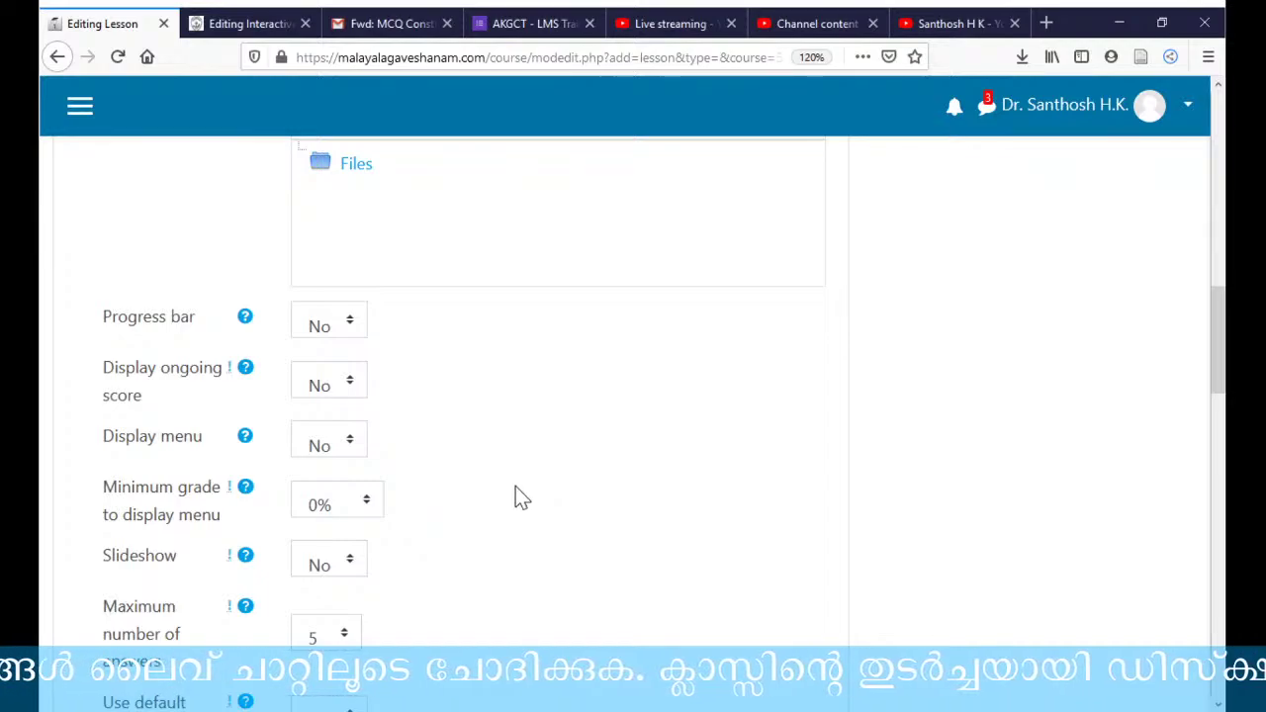
scroll(516, 495, "down", 2)
scroll(520, 492, "down", 2)
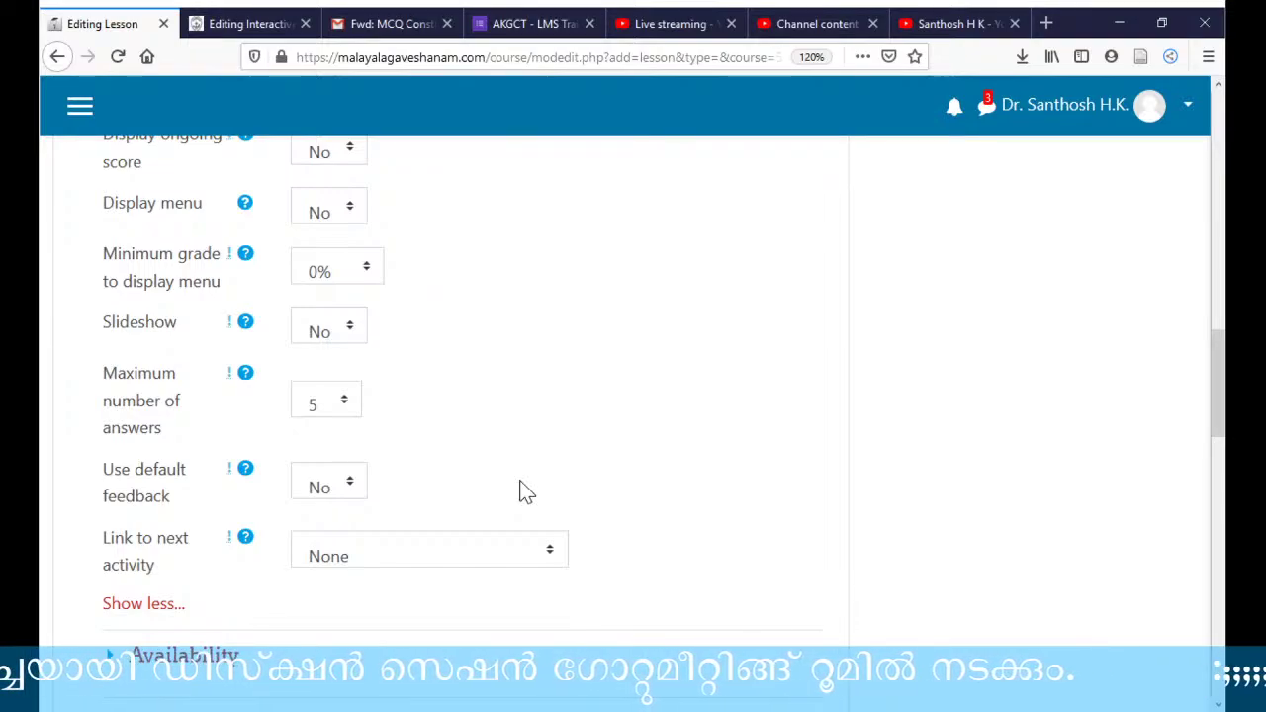
scroll(527, 492, "down", 2)
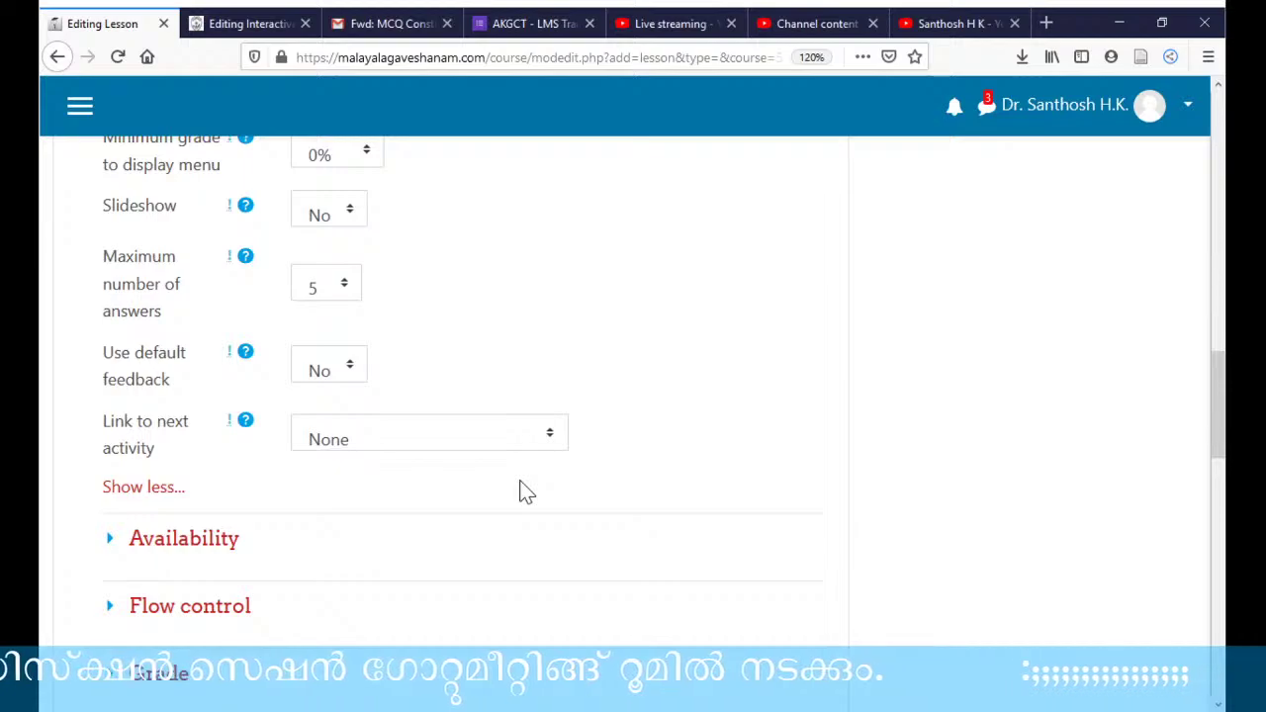
scroll(526, 491, "down", 6)
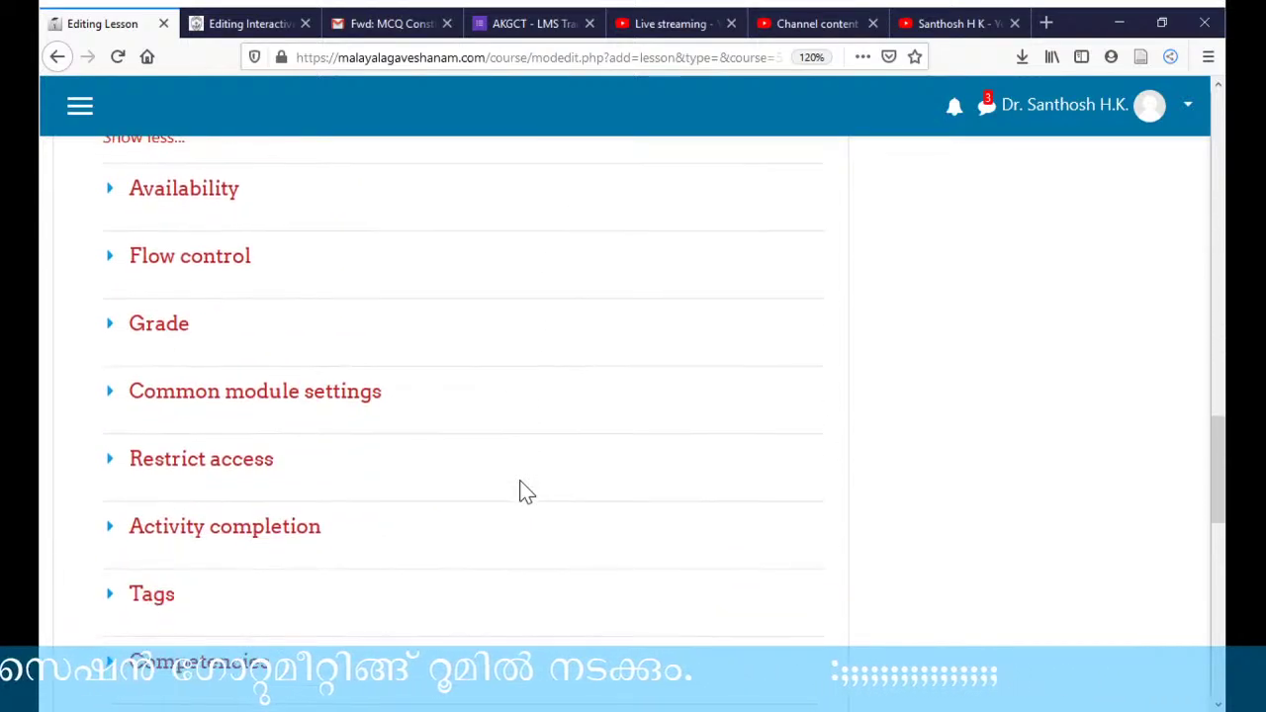
- Review the Flow control settings for student review and attempts, and save and display the lesson
left_click(109, 263)
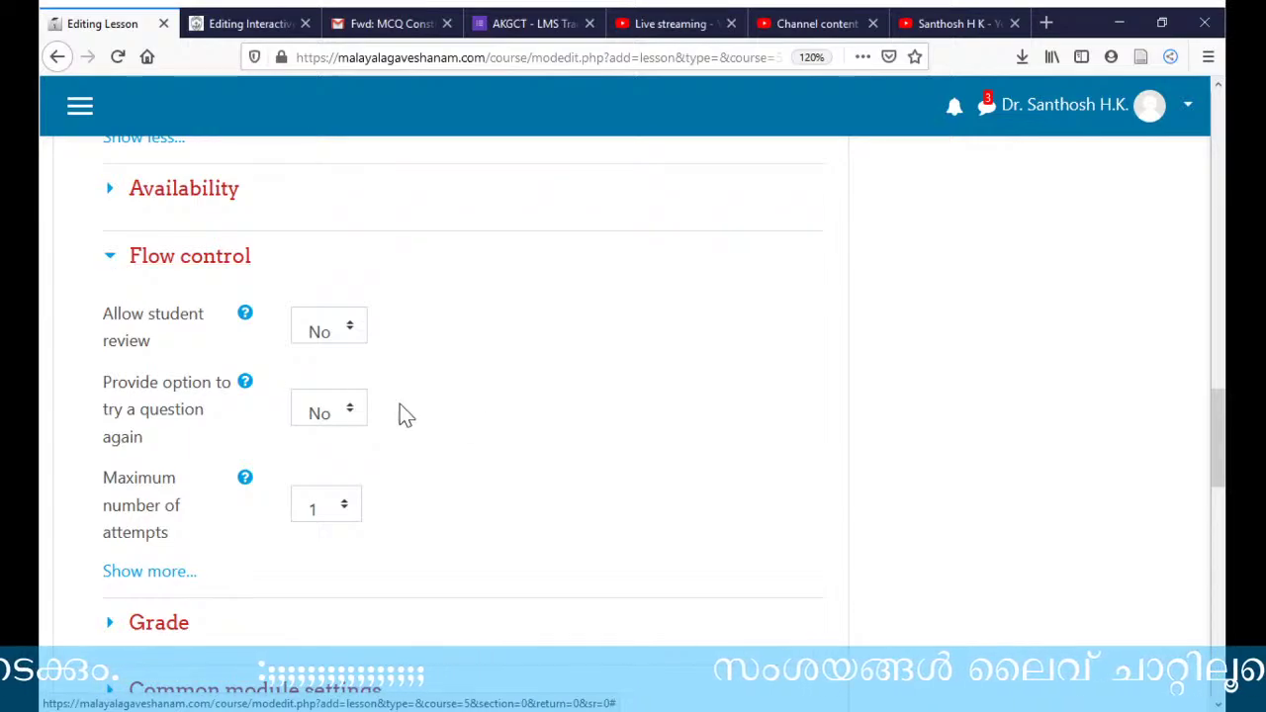
scroll(497, 394, "down", 3)
scroll(497, 393, "down", 1)
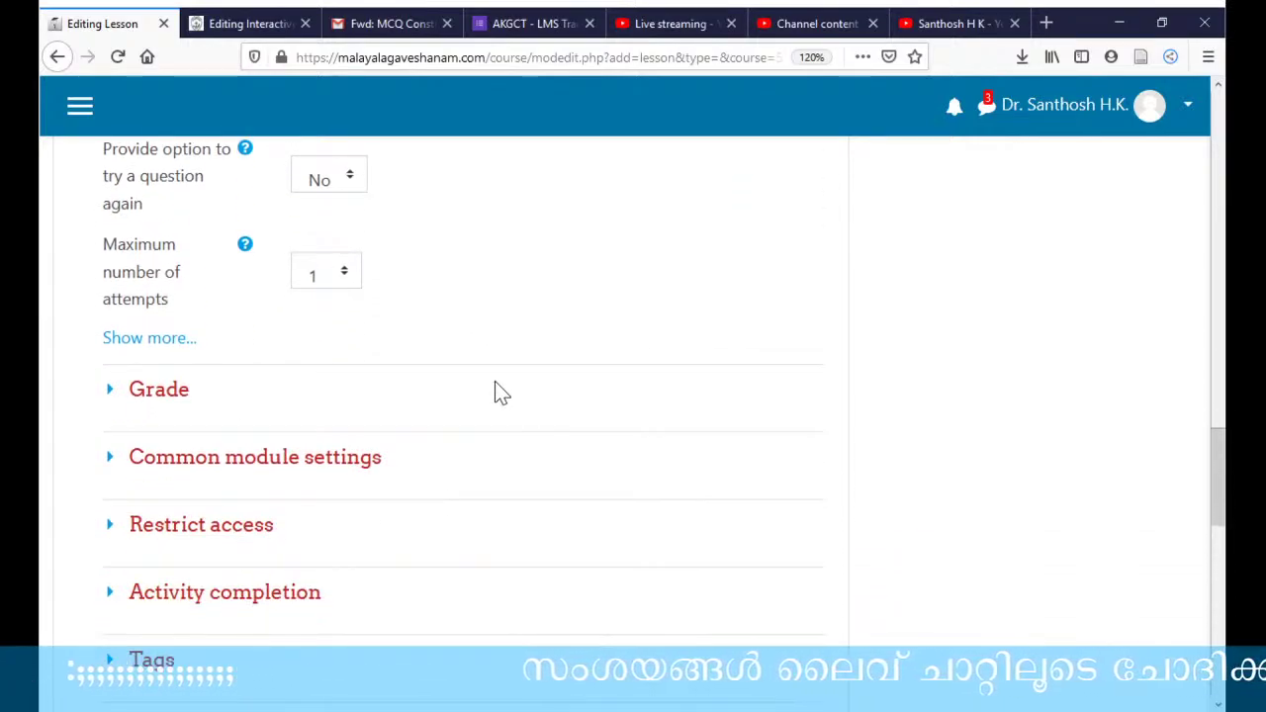
scroll(571, 429, "down", 4)
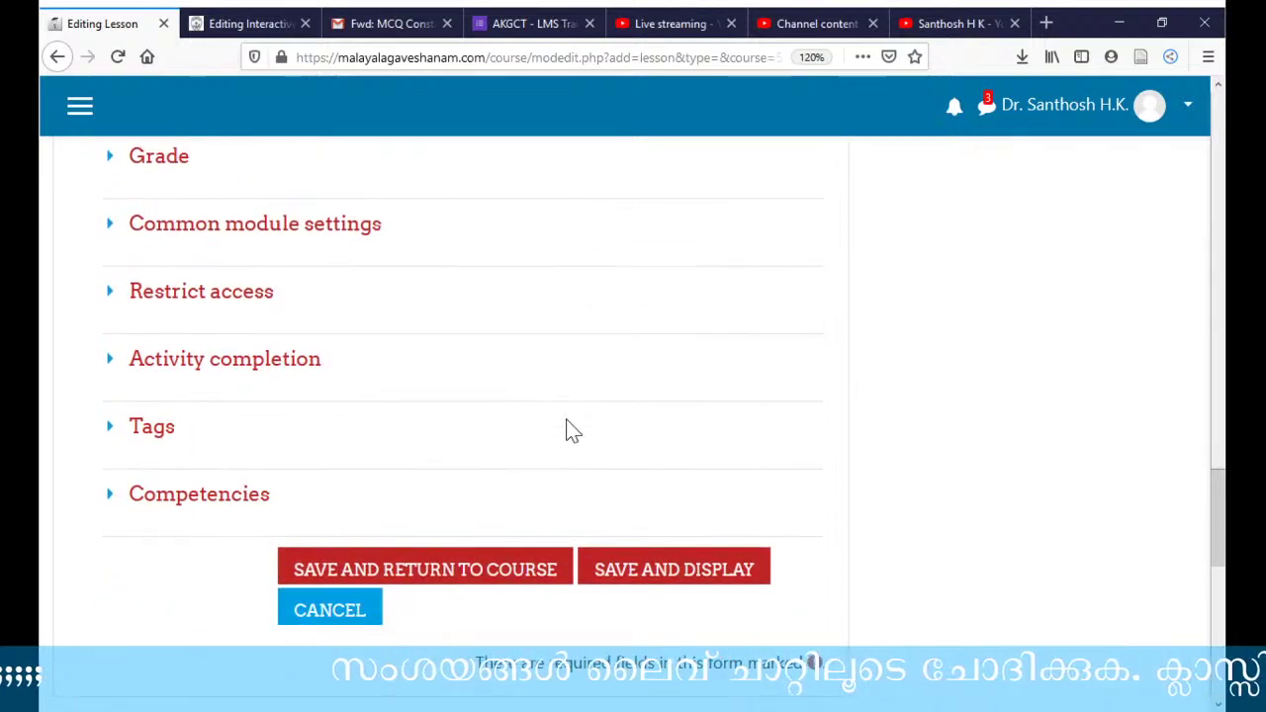
left_click(691, 588)
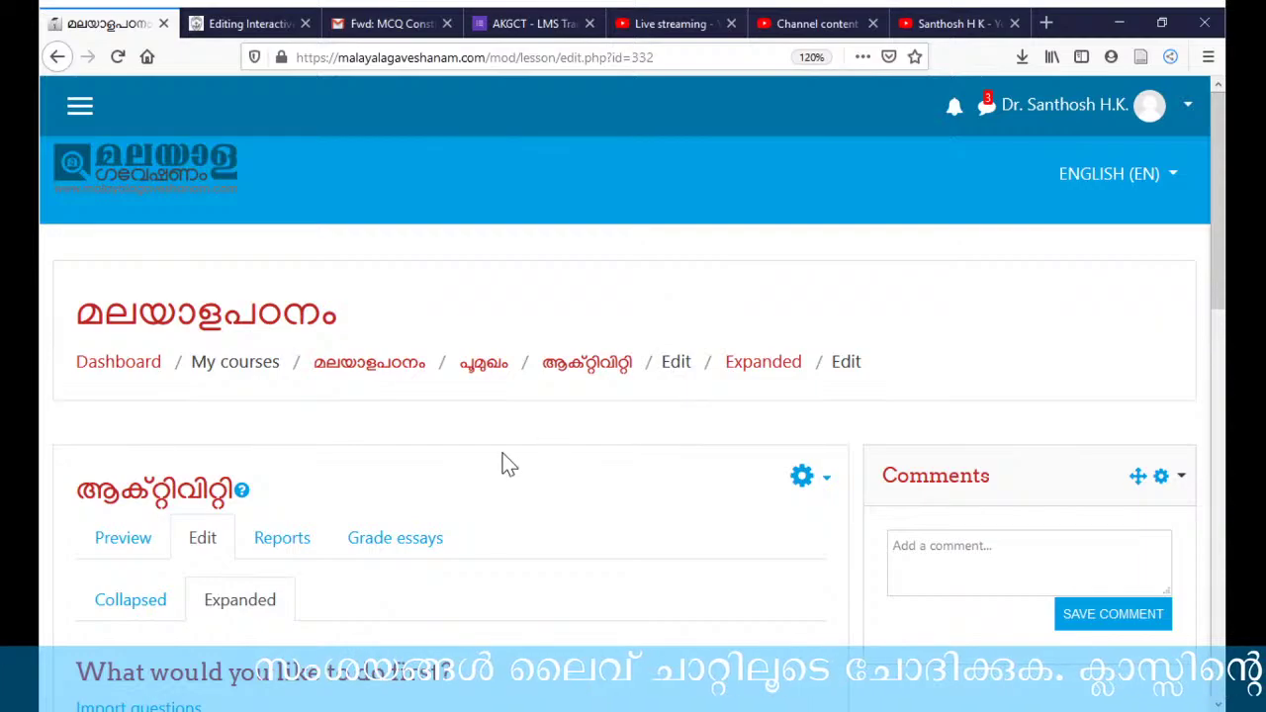
- Add a content page to the ആക്റ്റിവിറ്റി lesson and title it "ആമുഖം"
scroll(513, 475, "down", 2)
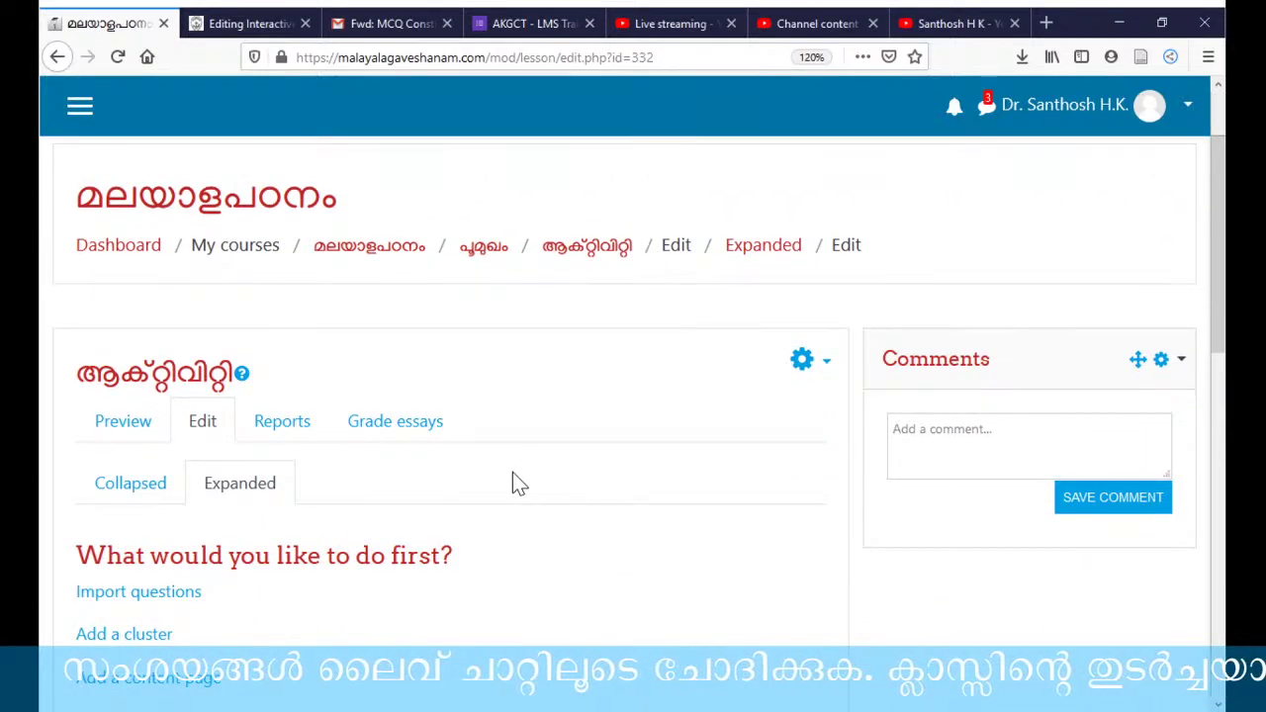
scroll(512, 480, "down", 2)
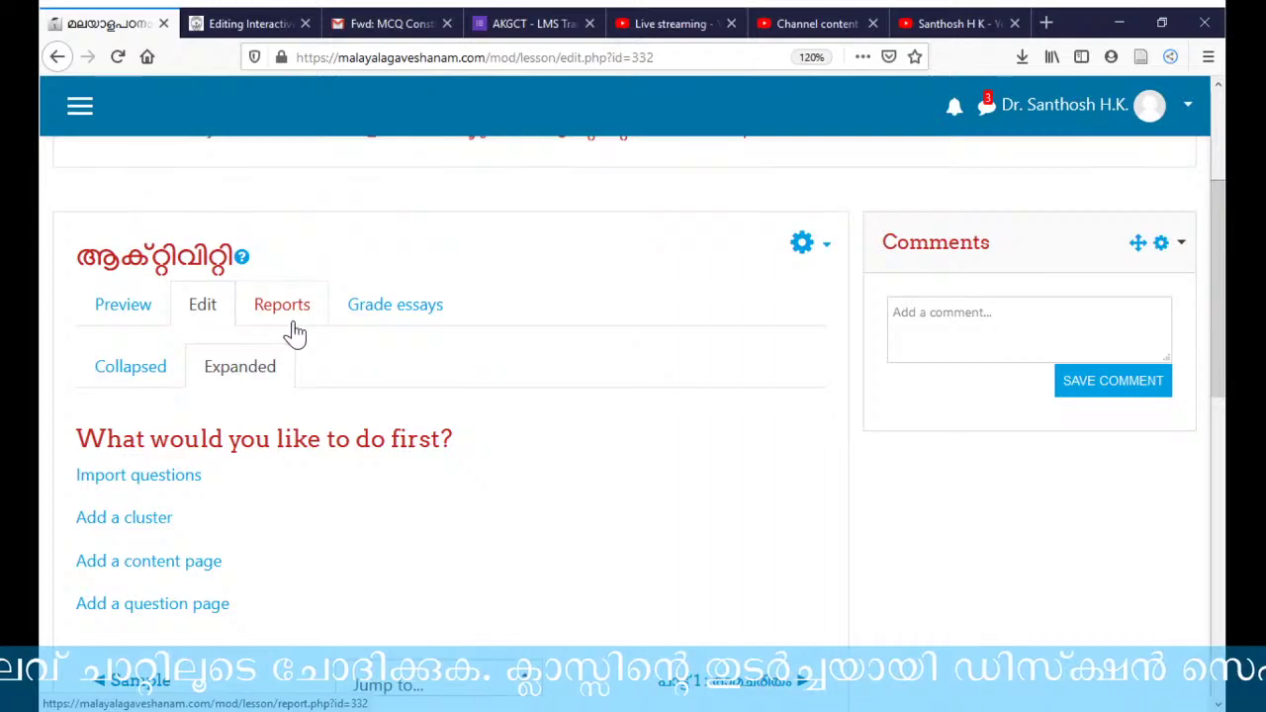
scroll(559, 368, "down", 2)
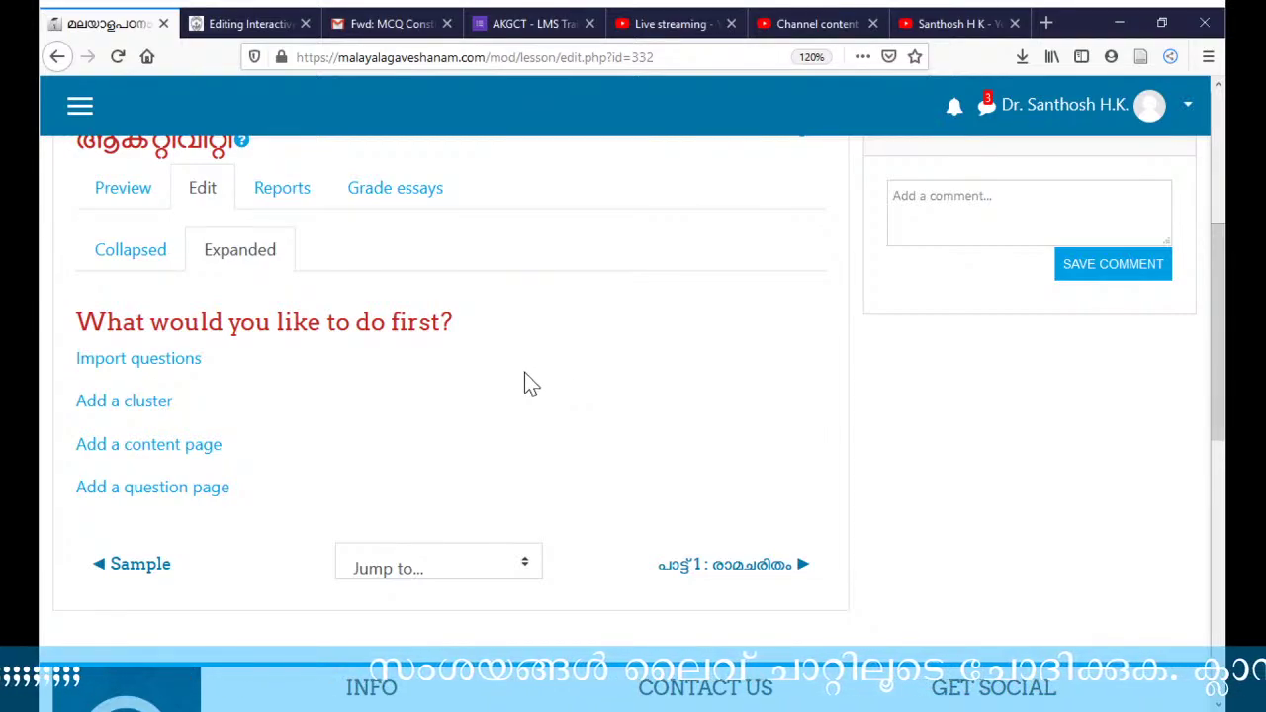
left_click(196, 453)
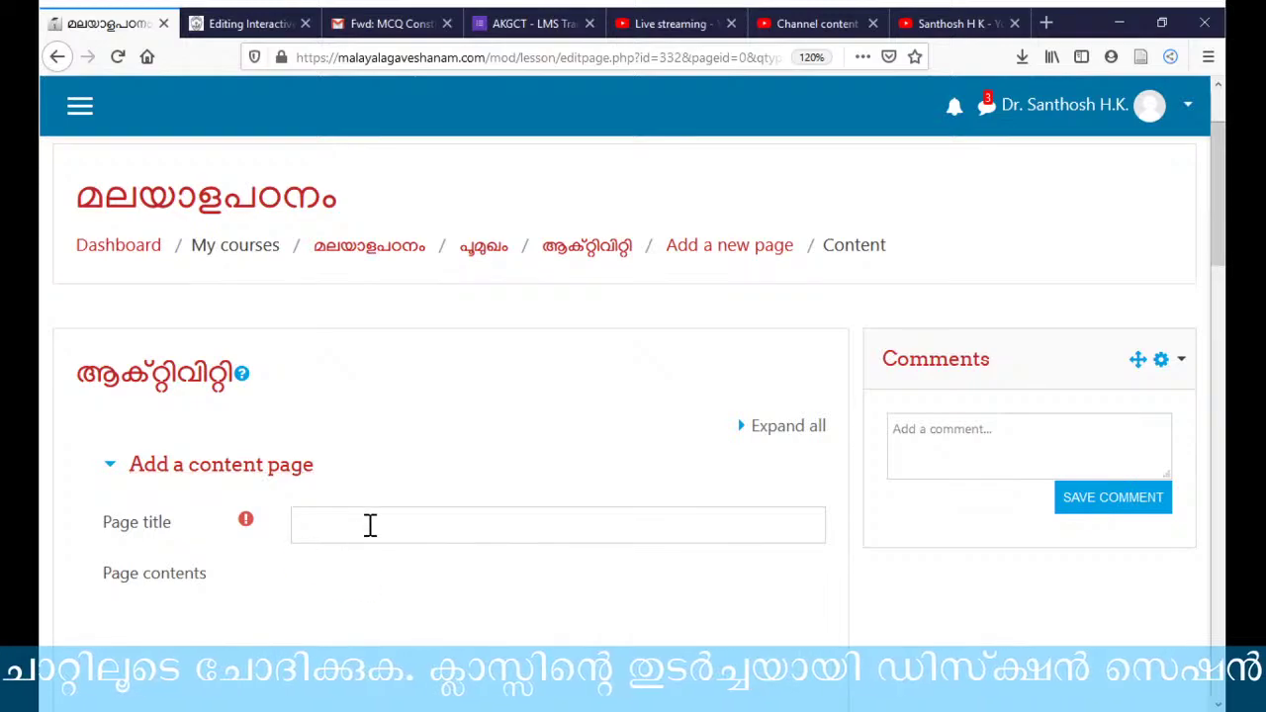
left_click(370, 525)
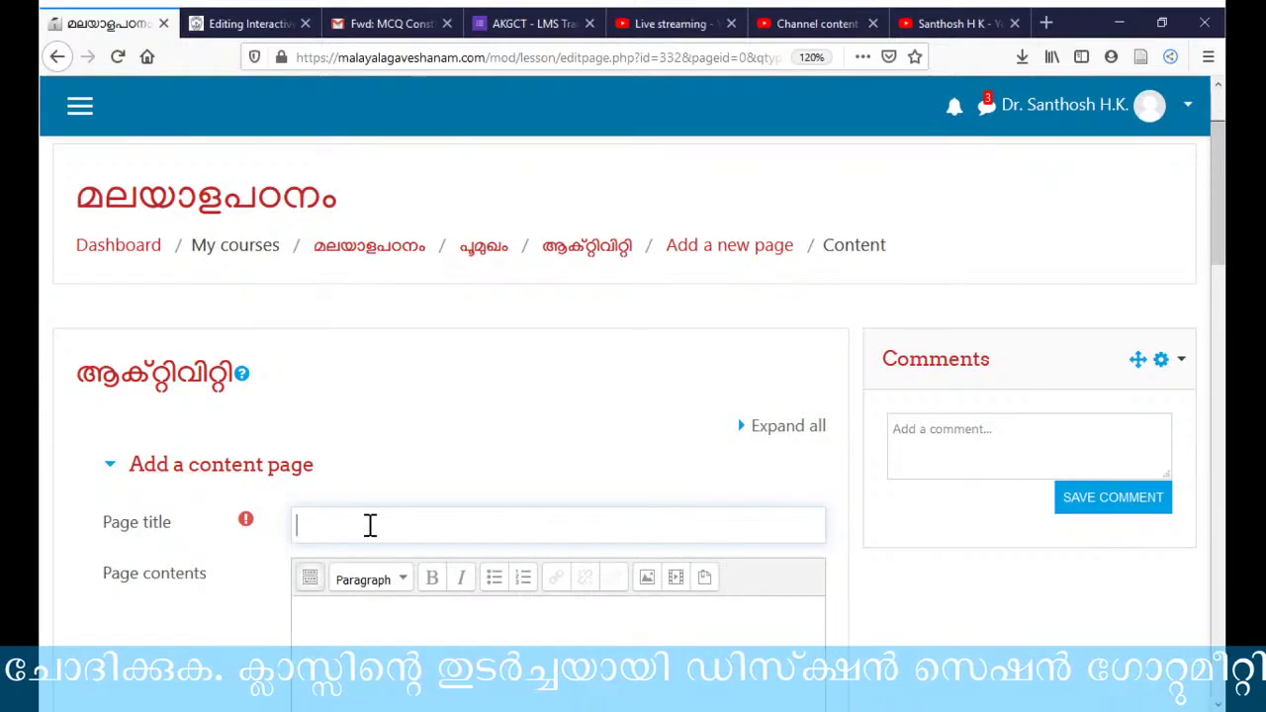
type("ആ")
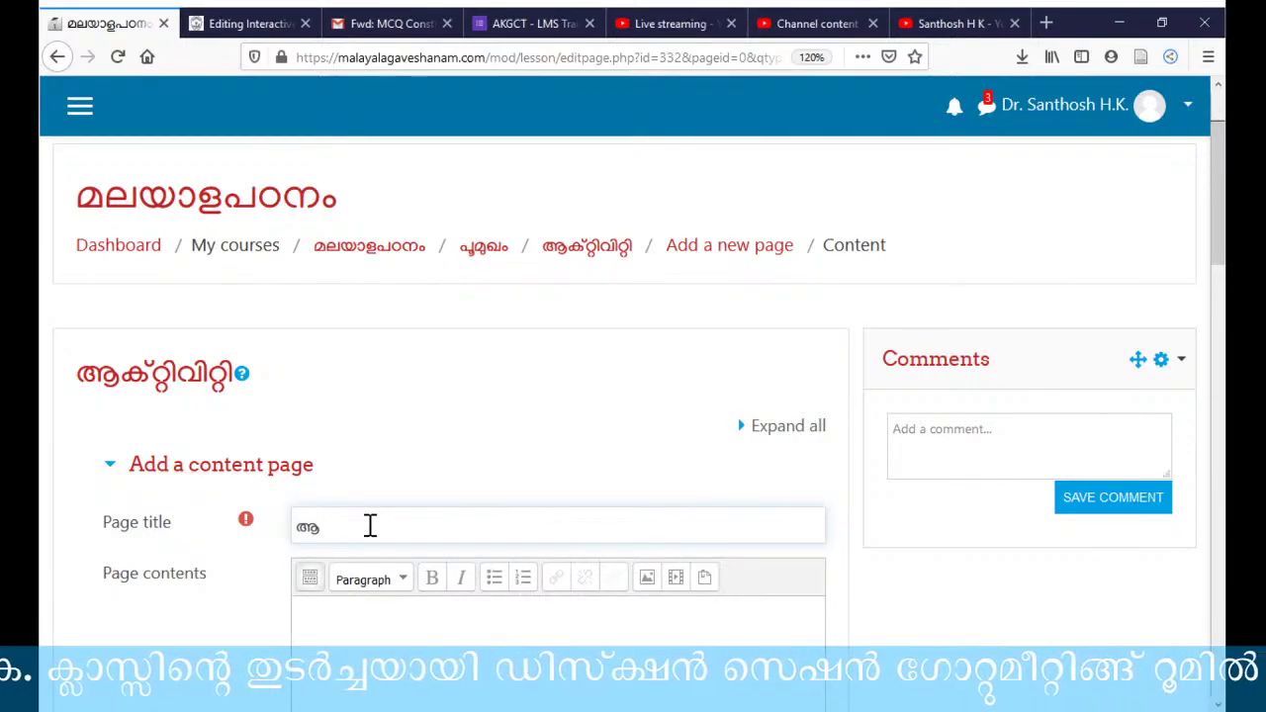
type("മുഖം")
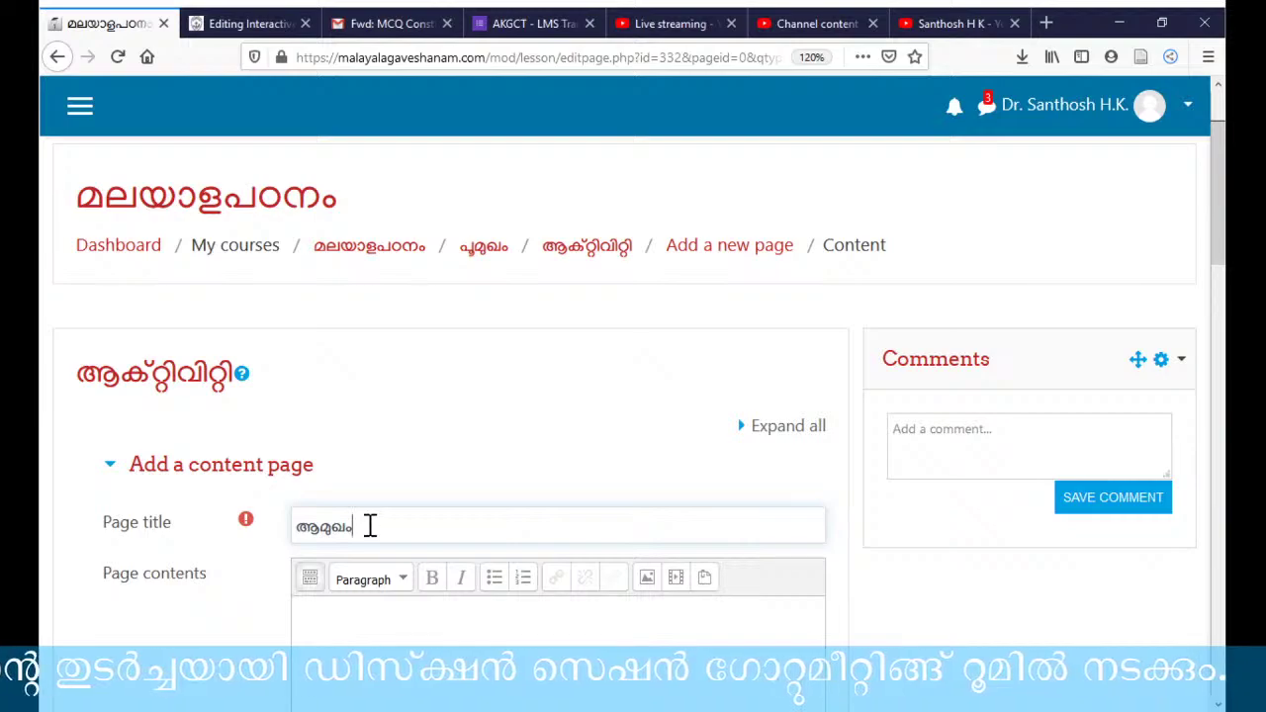
- Enter "കണ്ടന്റ് ചേർക്കുക.." as the page contents and expand the editor's full set of formatting tools
scroll(317, 574, "down", 2)
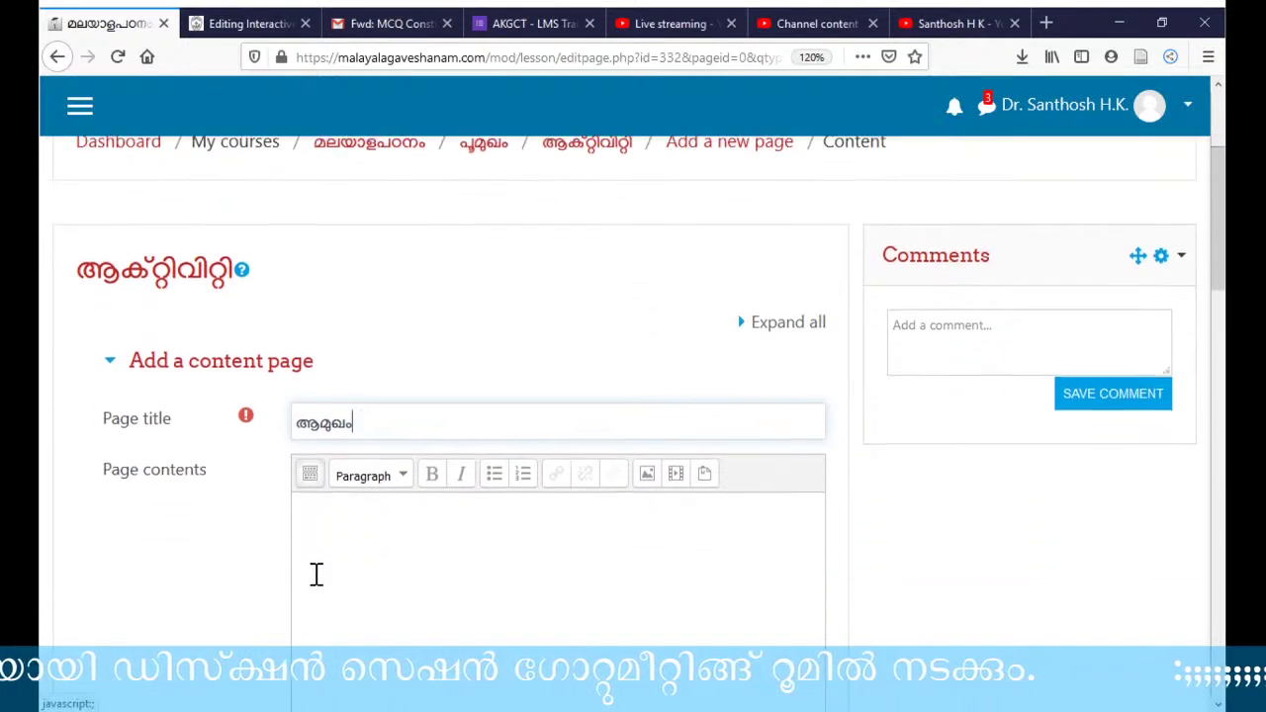
left_click(318, 509)
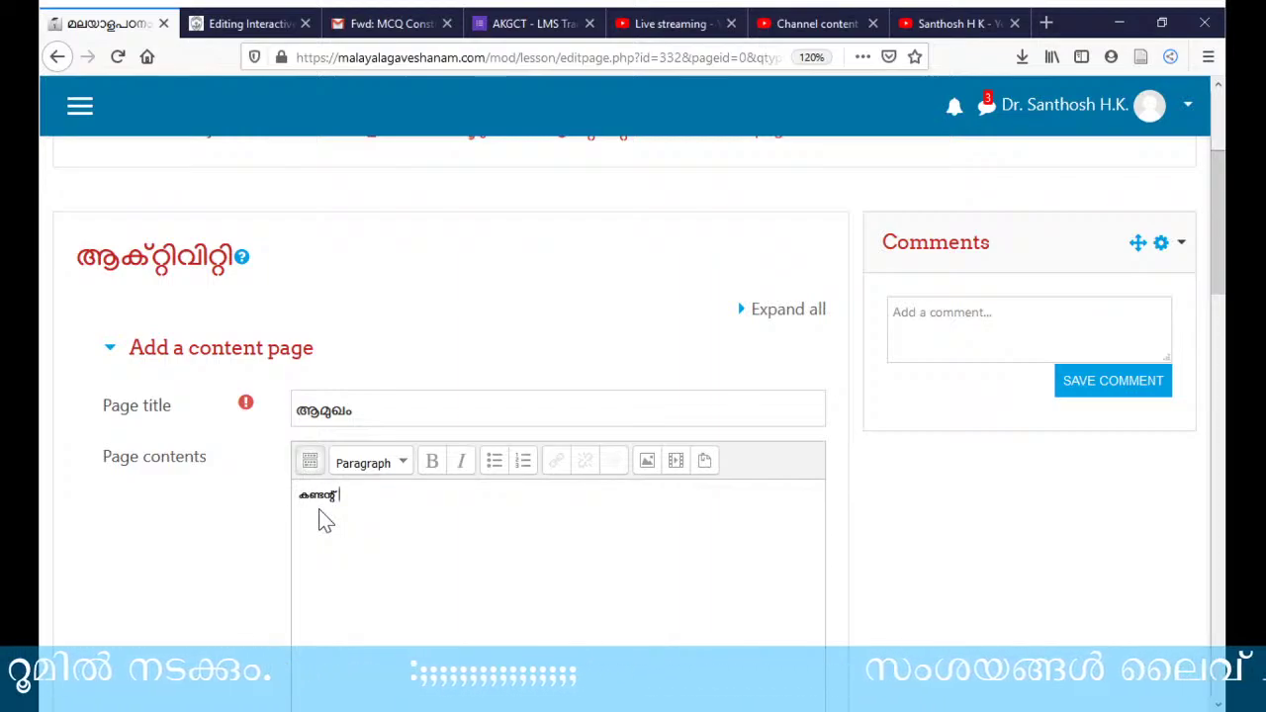
type("ർക്കുക..")
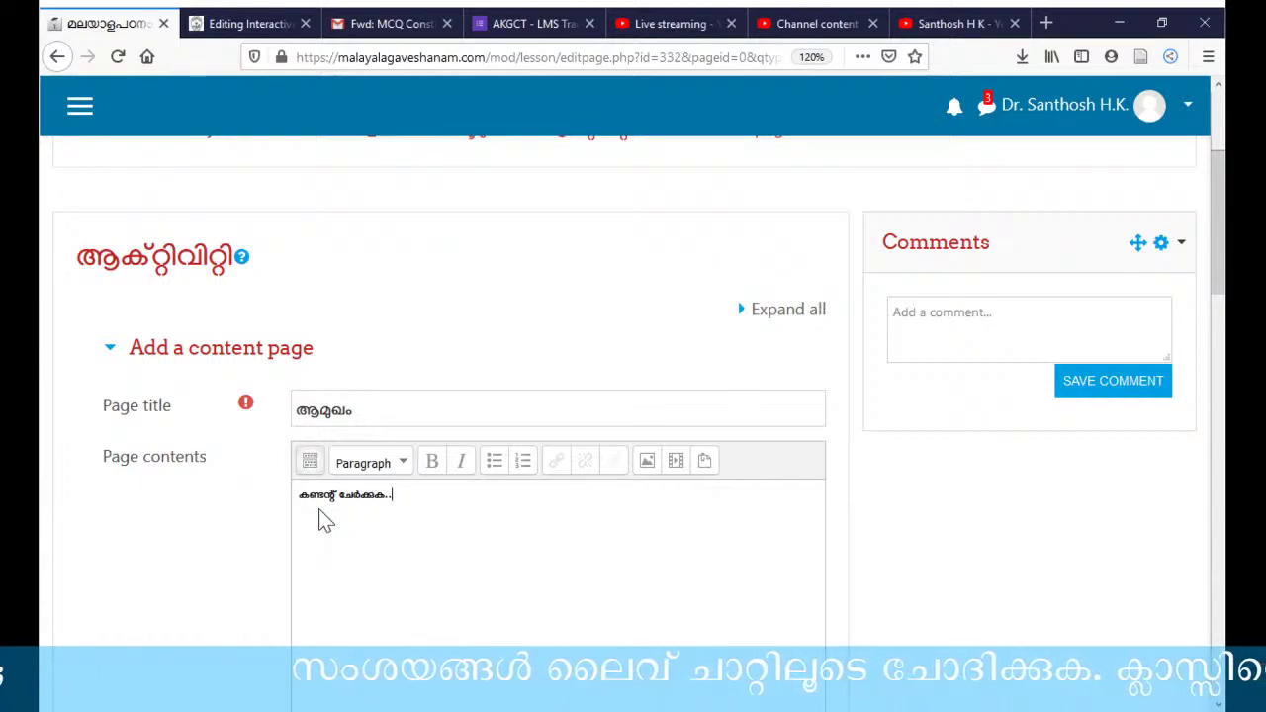
left_click(308, 462)
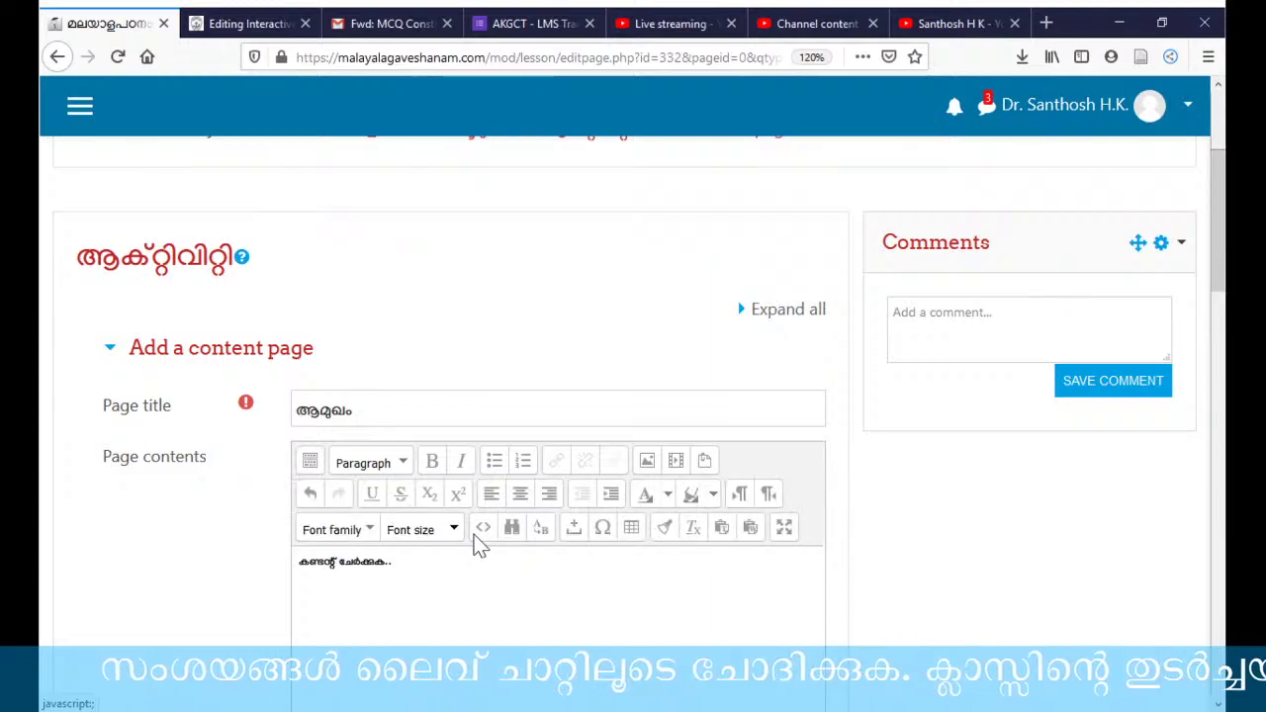
- Enter "ആശയം ഒന്ന്" as the description of Content 1
scroll(509, 581, "down", 2)
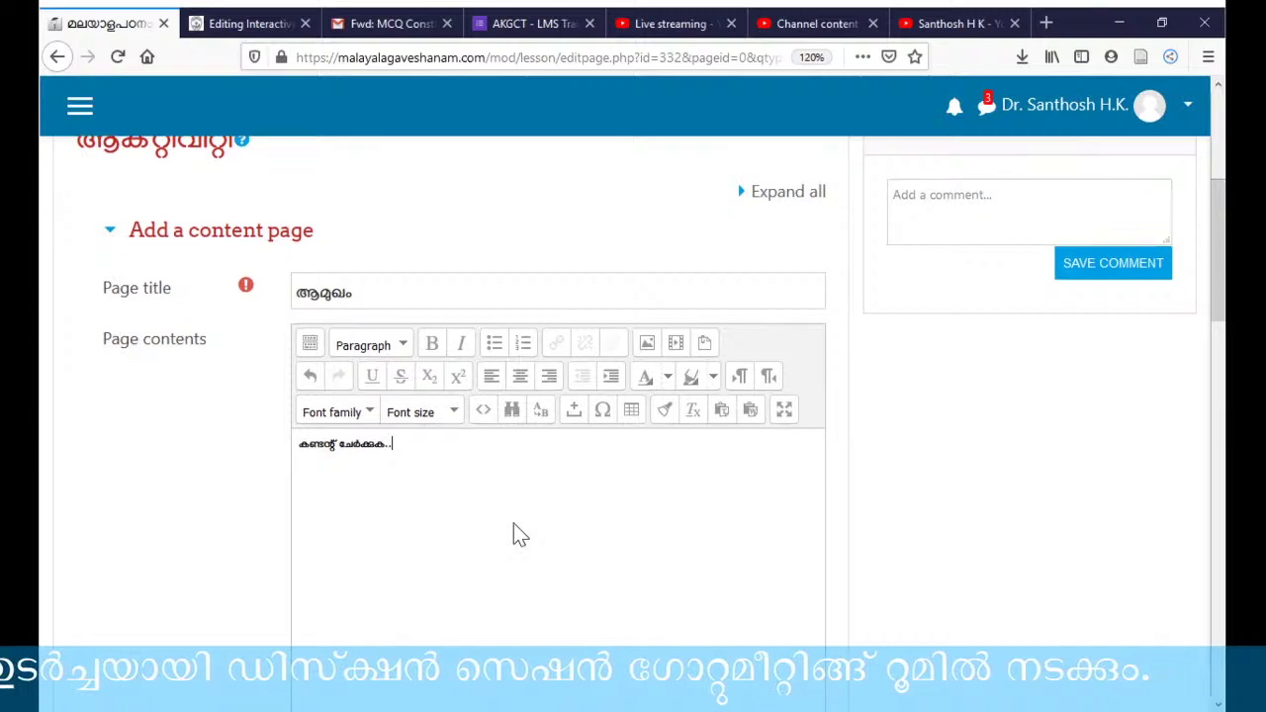
scroll(513, 523, "down", 2)
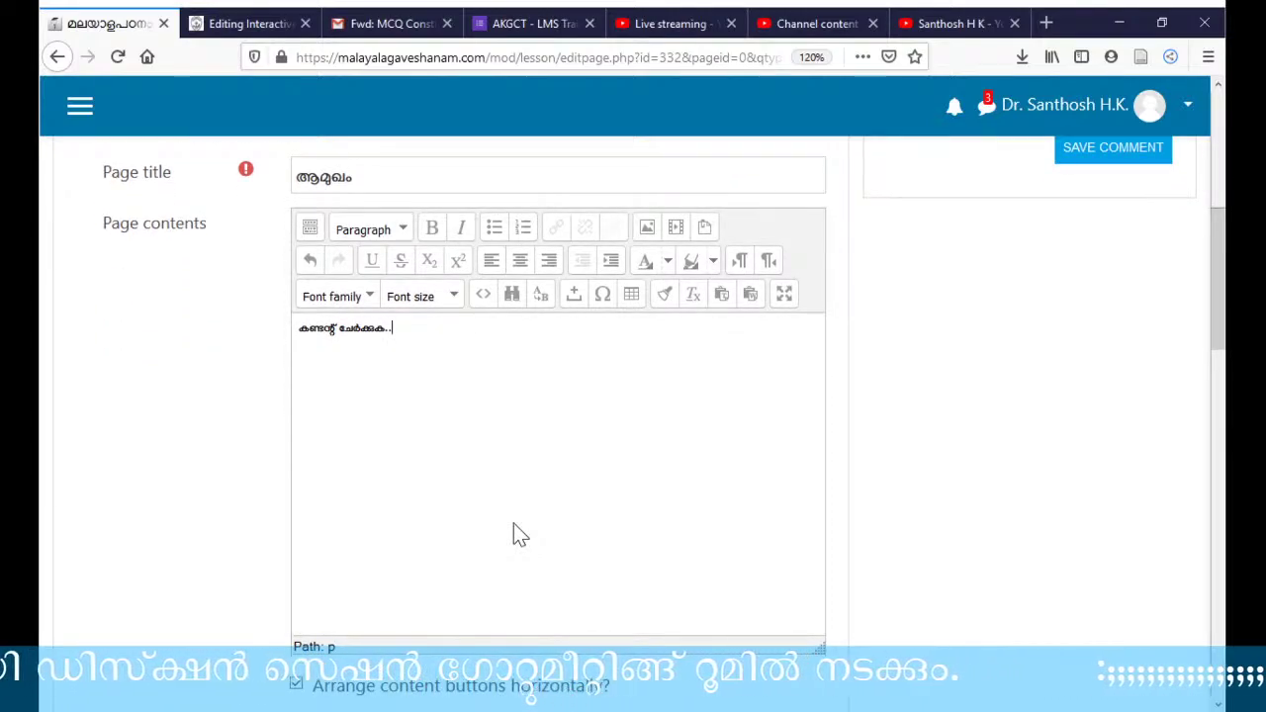
scroll(514, 523, "down", 4)
scroll(514, 523, "down", 2)
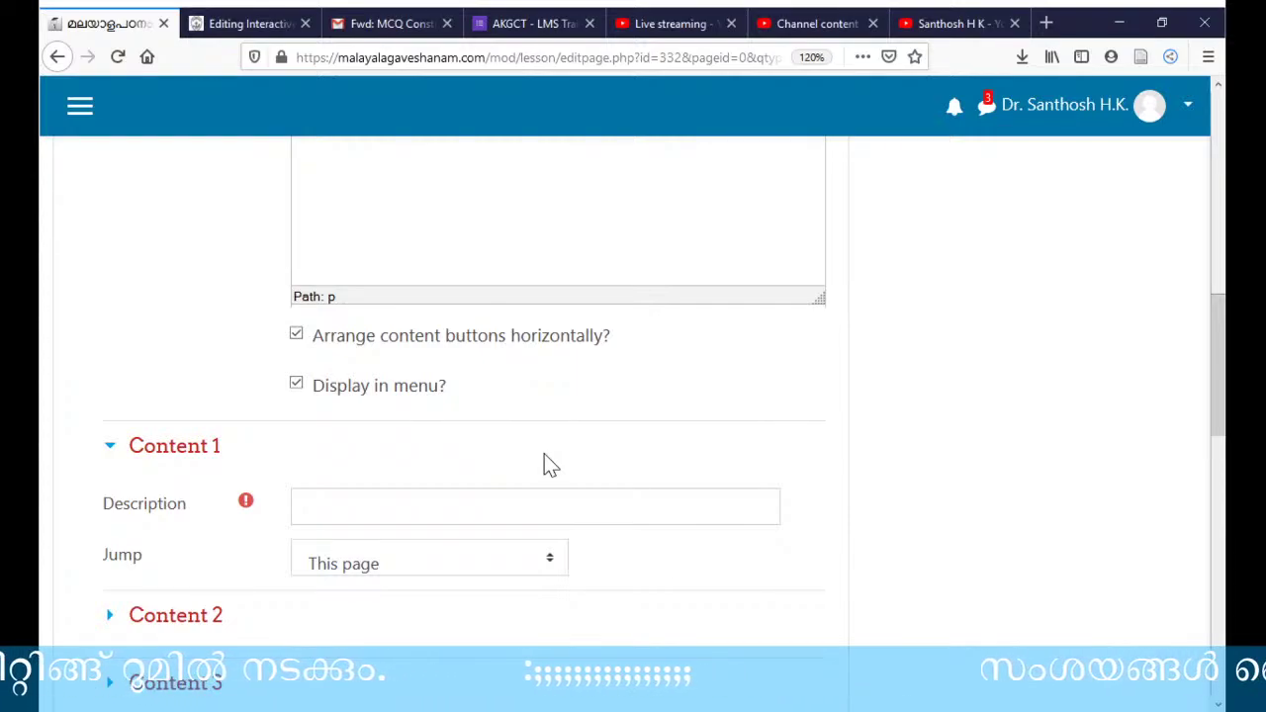
scroll(548, 465, "down", 2)
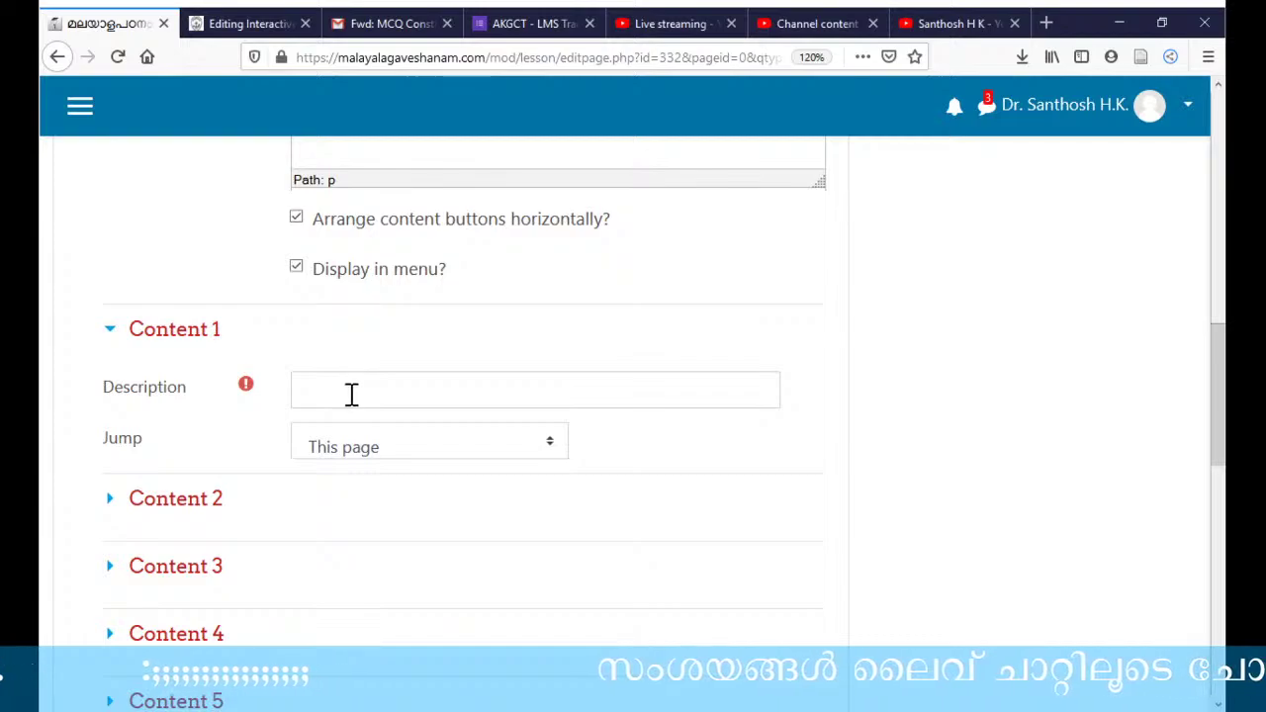
left_click(314, 394)
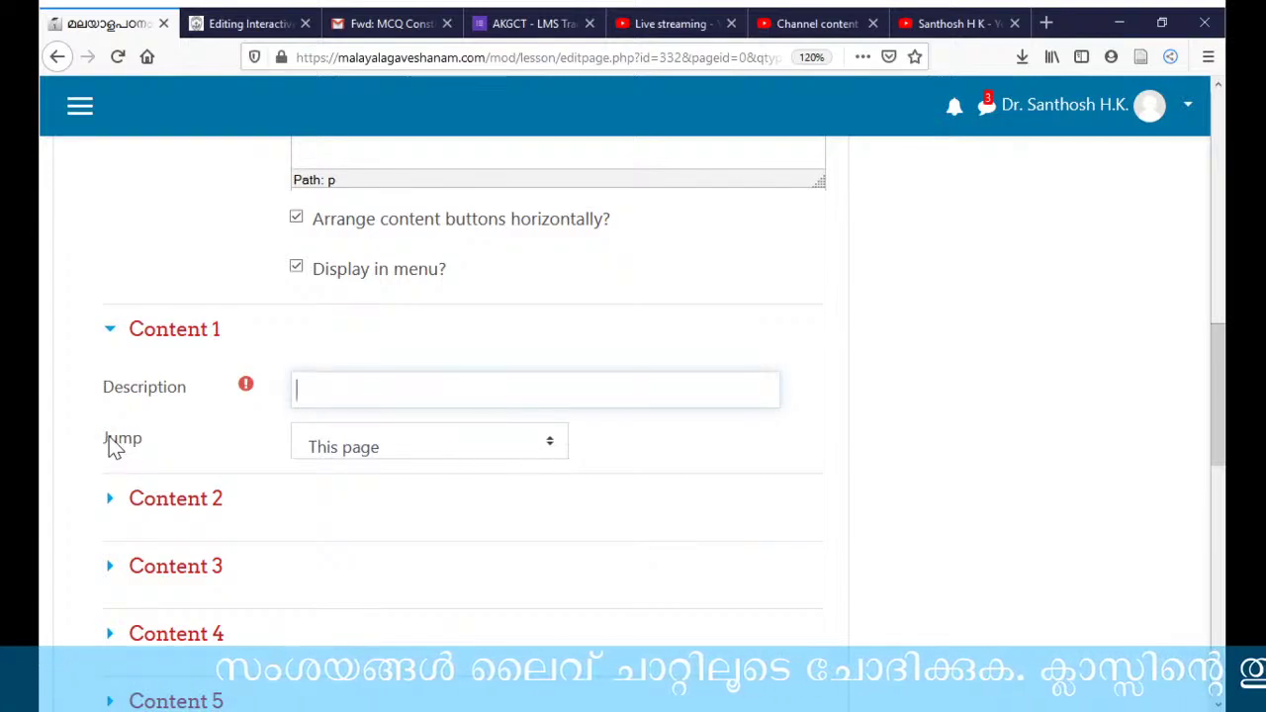
left_click_drag(139, 387, 134, 438)
left_click(215, 438)
left_click(357, 395)
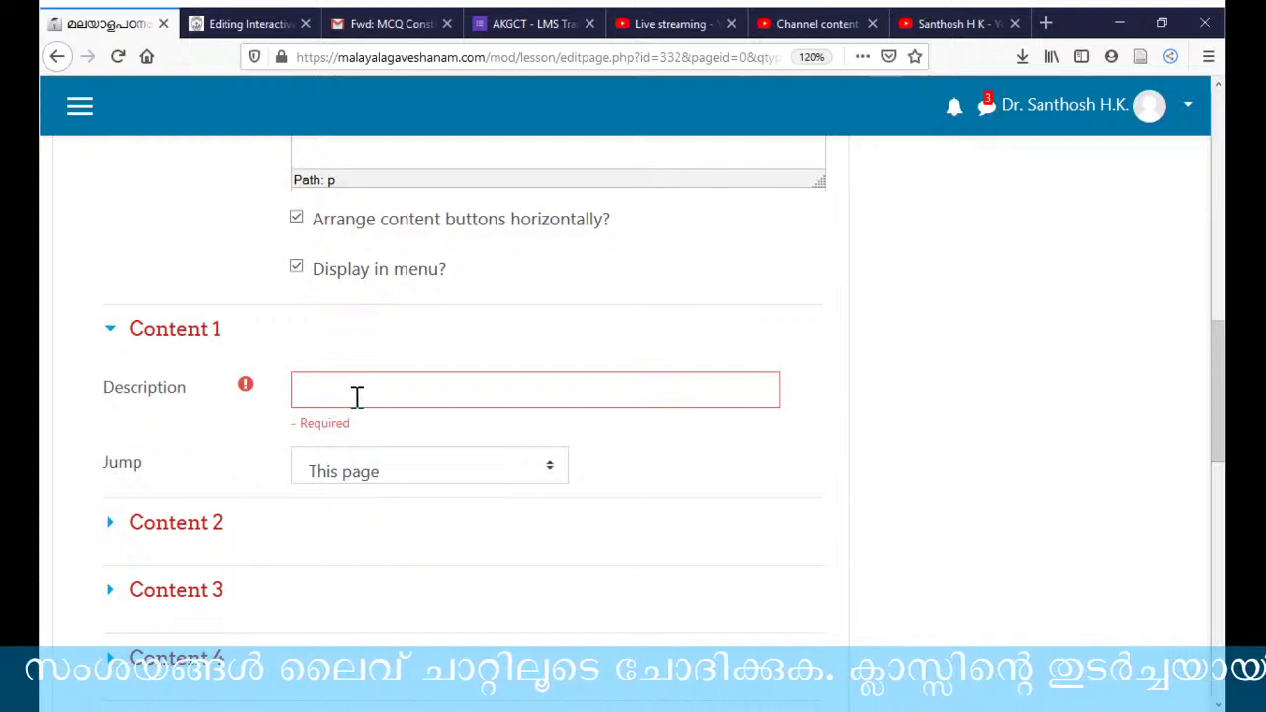
left_click(357, 396)
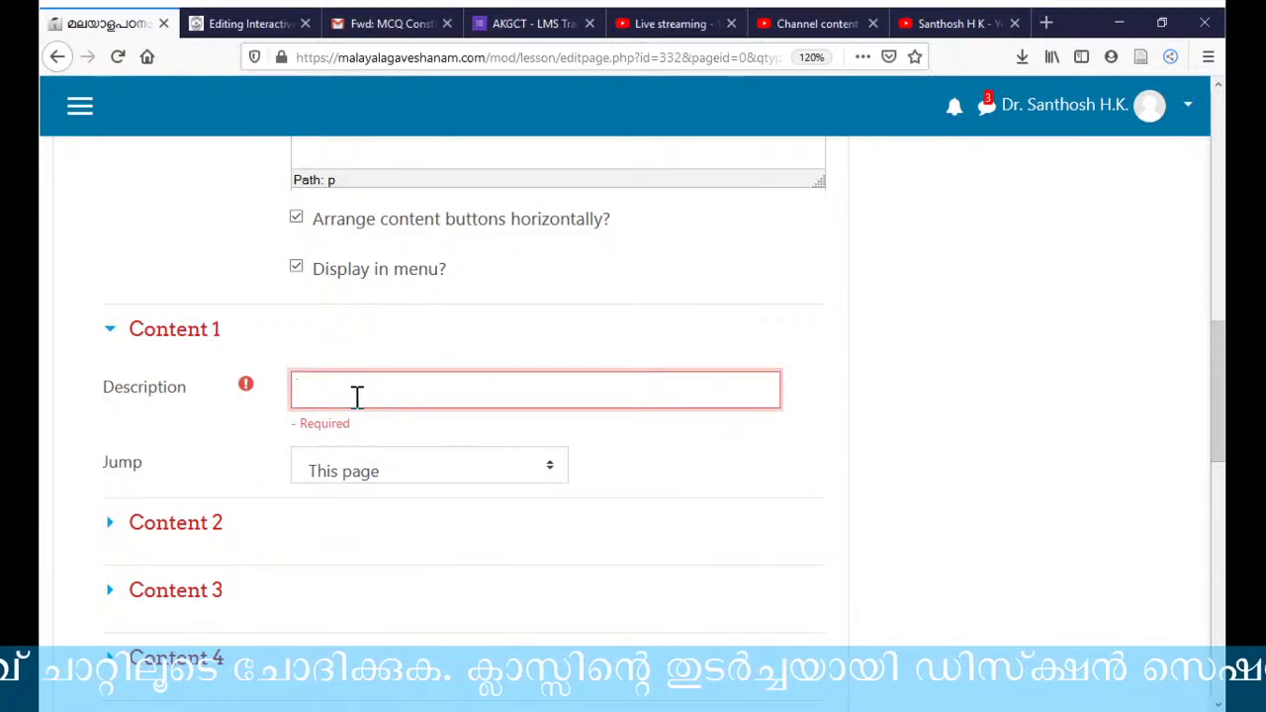
type("ആശയം")
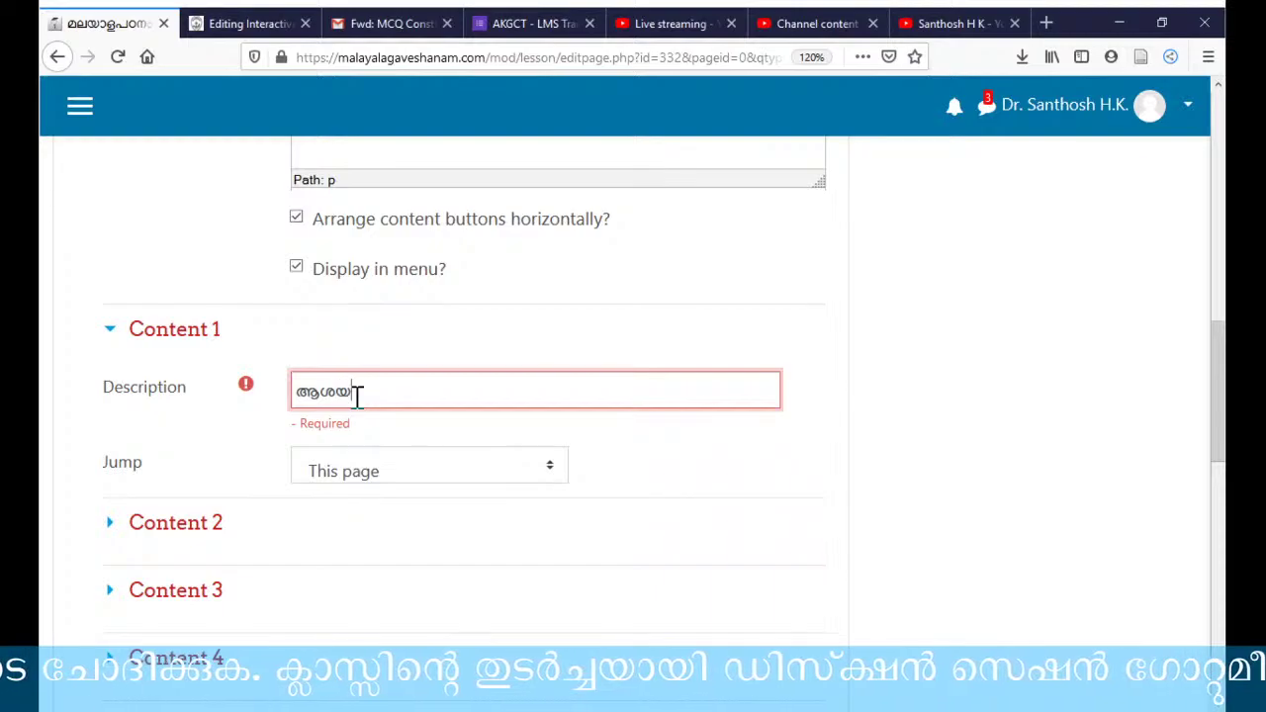
type(" ഒന്ന്")
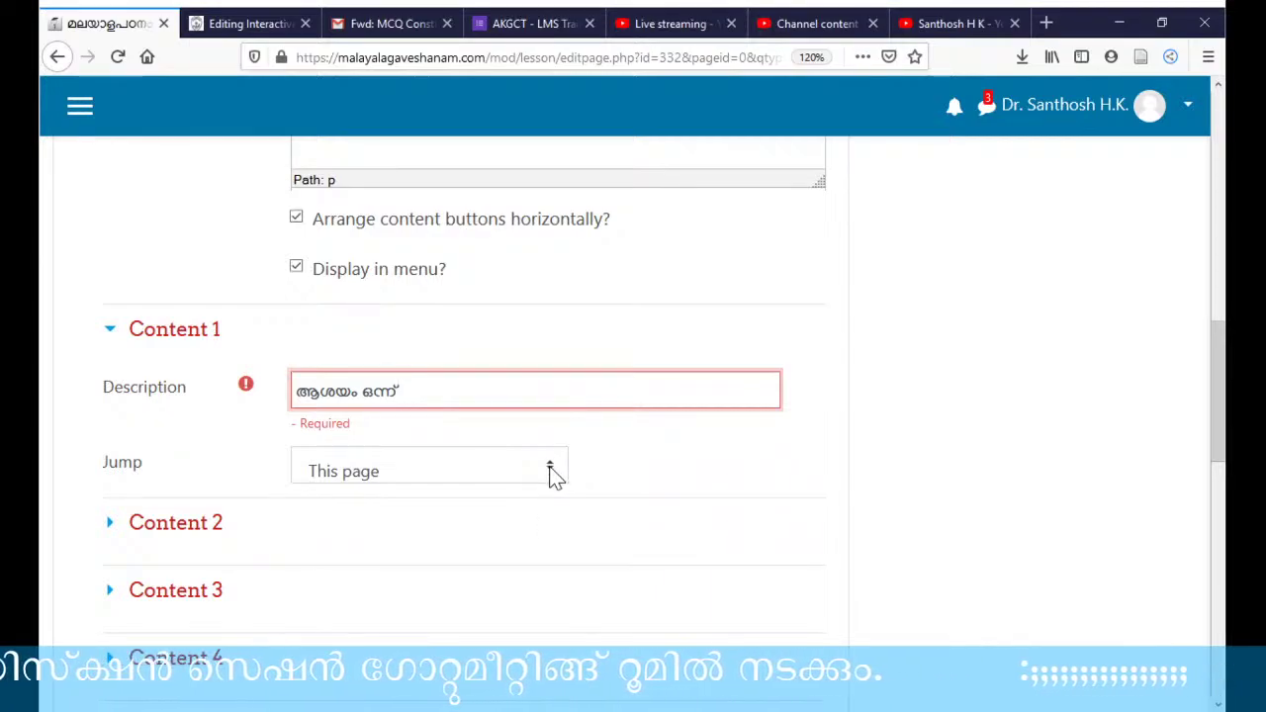
- Set the Content 1 jump to Next page and save the content page
key("Tab")
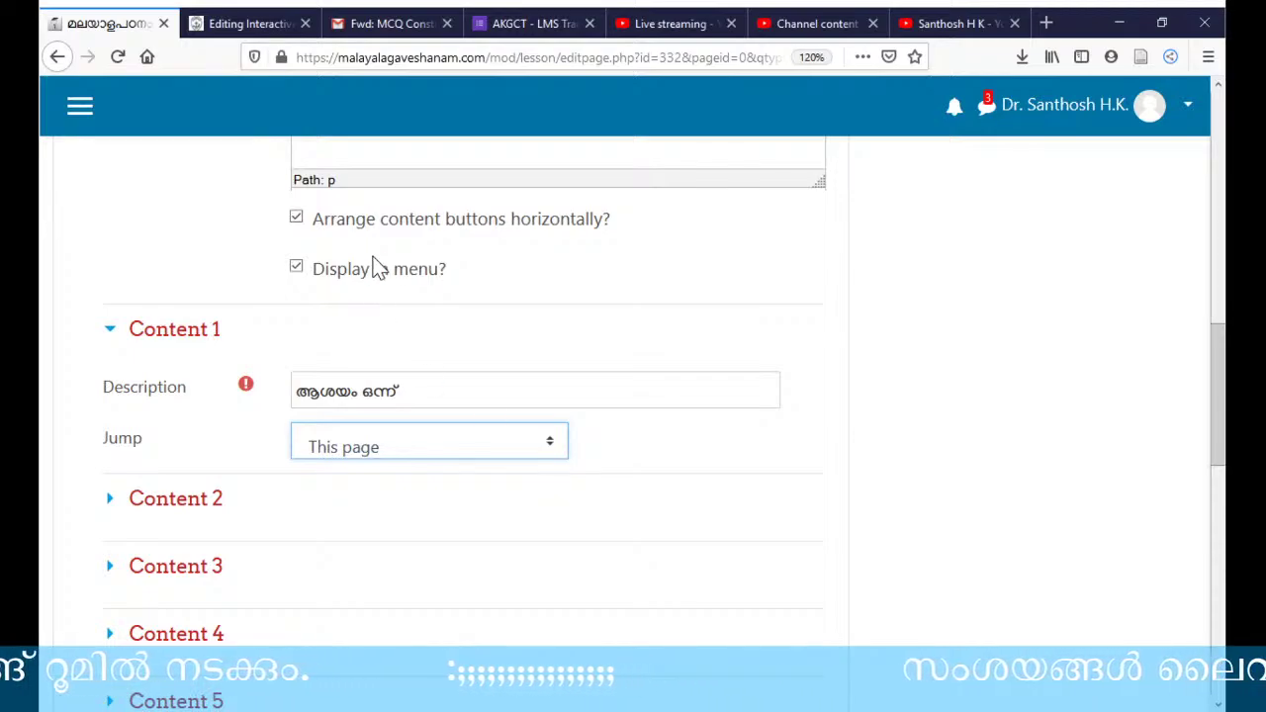
key("Down")
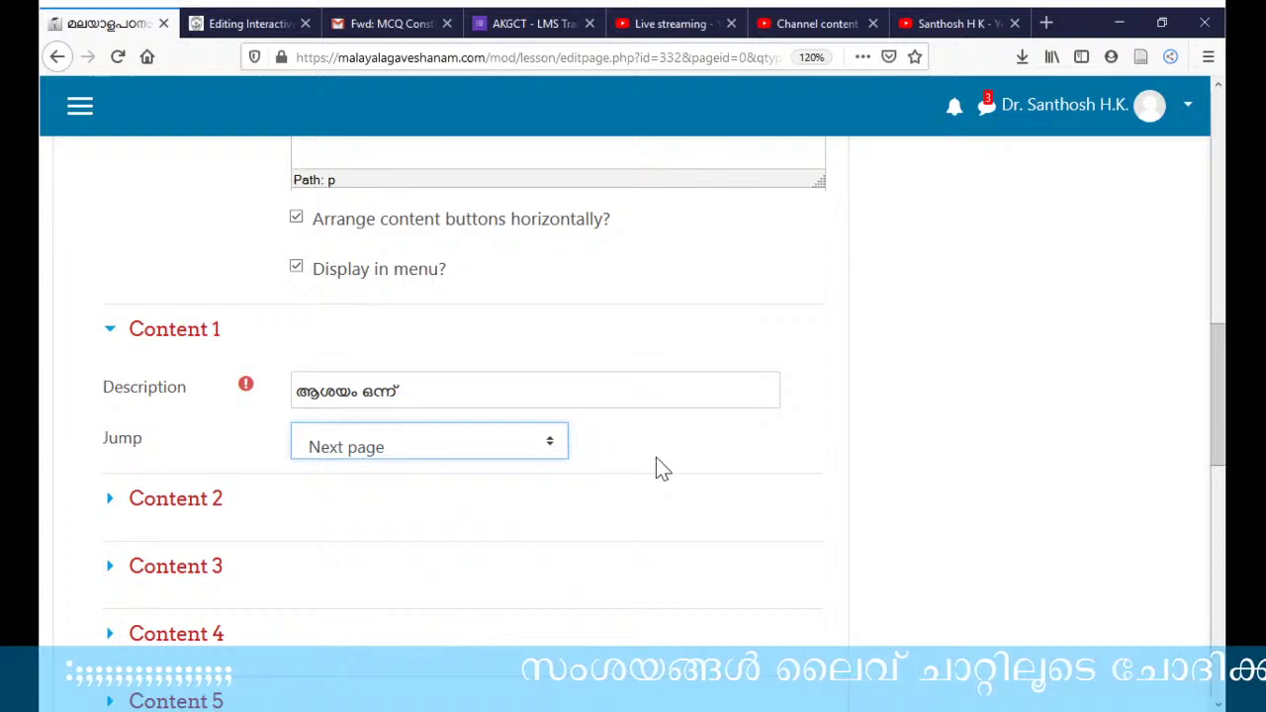
scroll(661, 469, "down", 2)
scroll(591, 508, "down", 2)
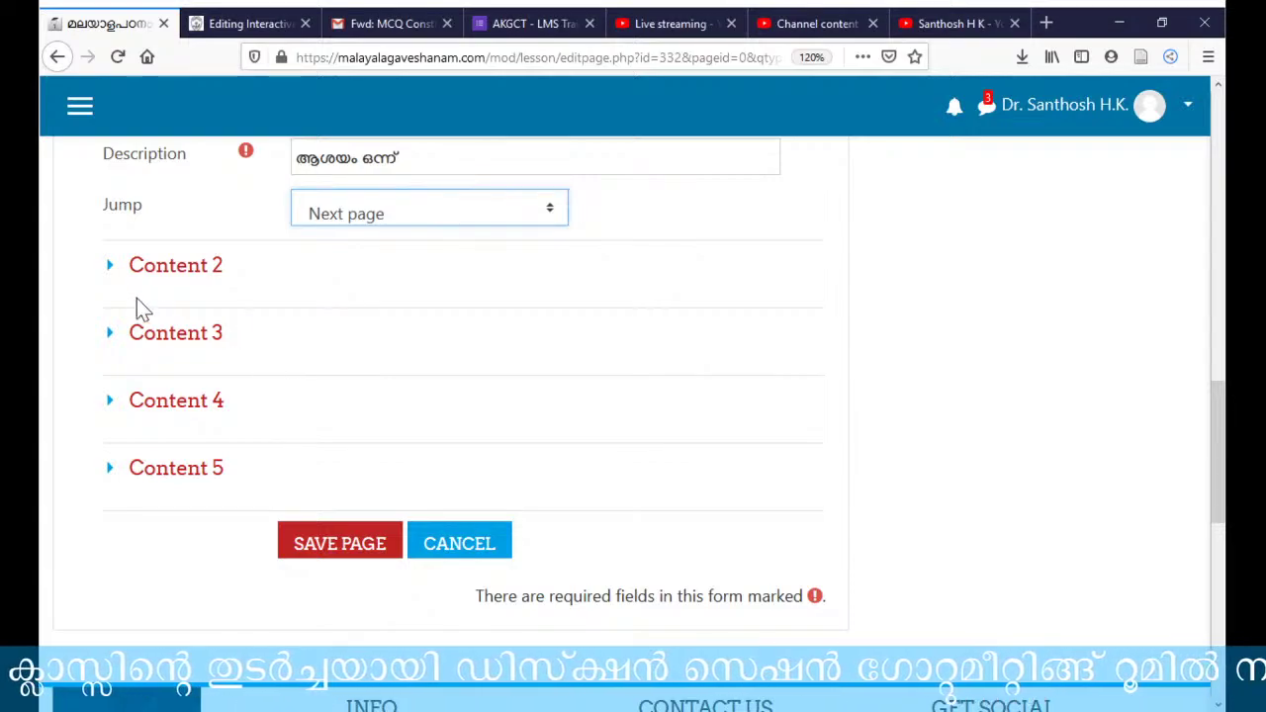
left_click(351, 558)
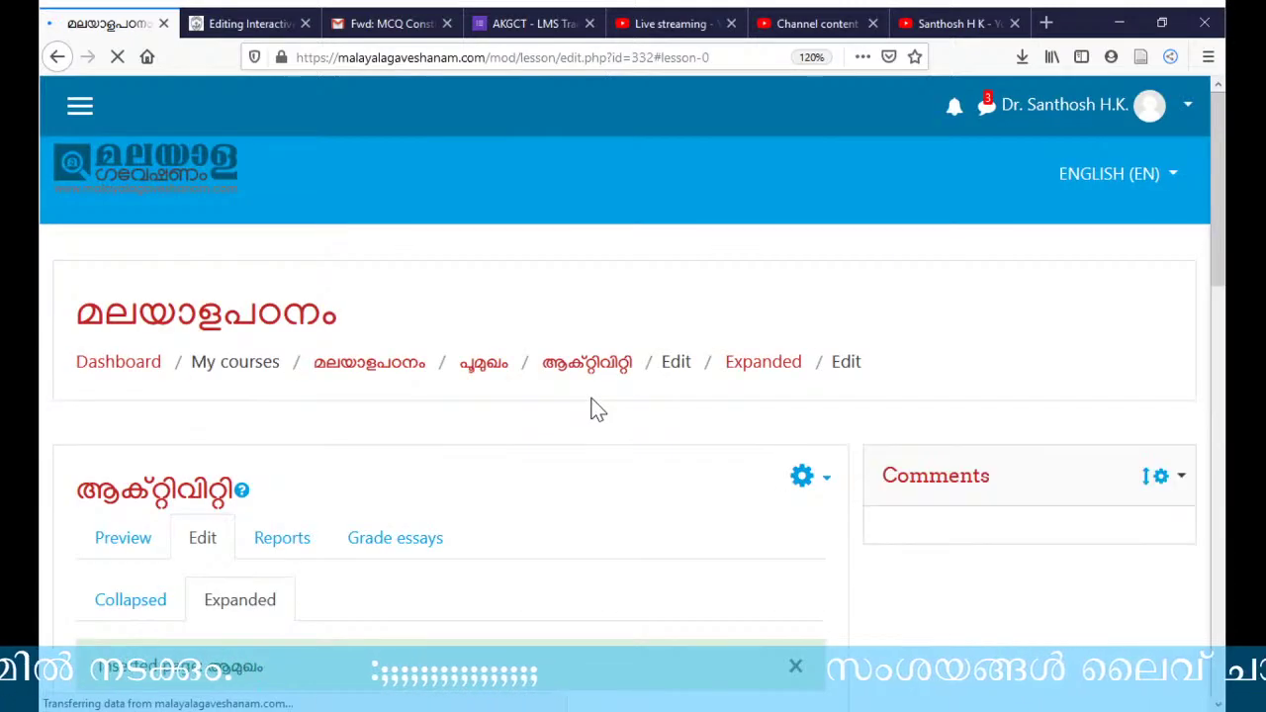
- Add another content page after the ആമുഖം page and title it "ആശയം ഒന്ന്"
scroll(464, 511, "down", 2)
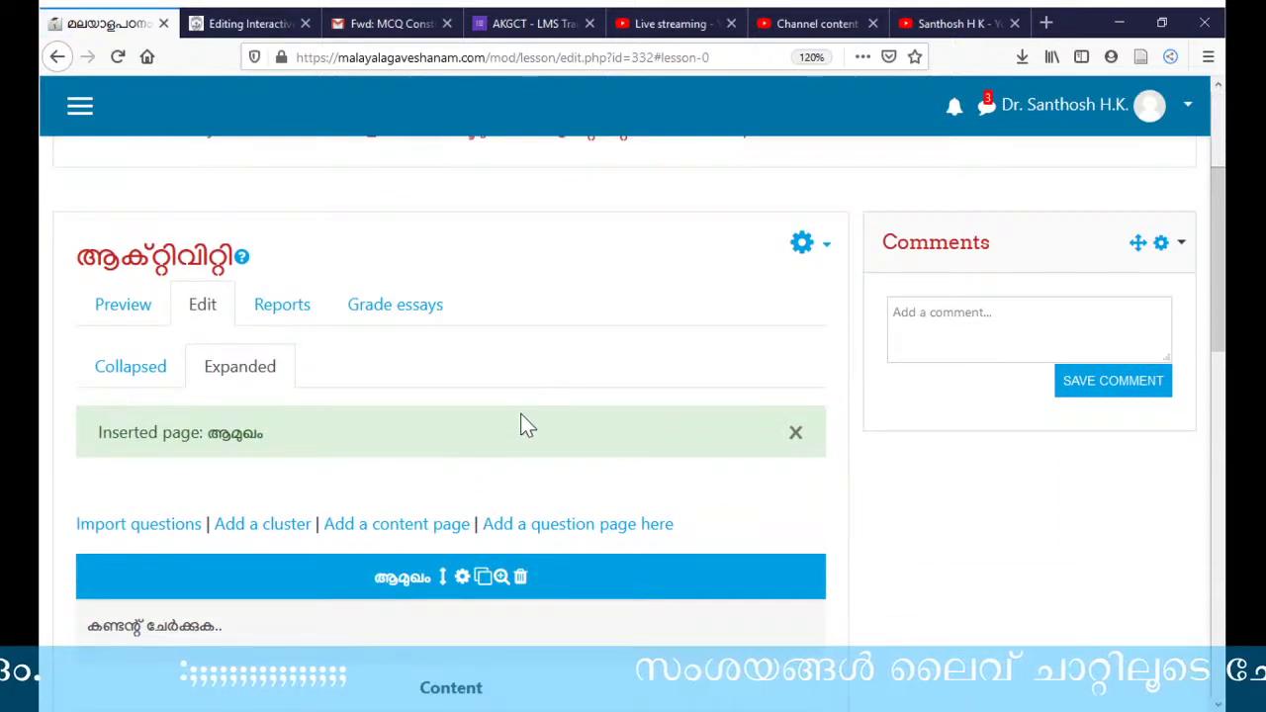
scroll(524, 424, "down", 1)
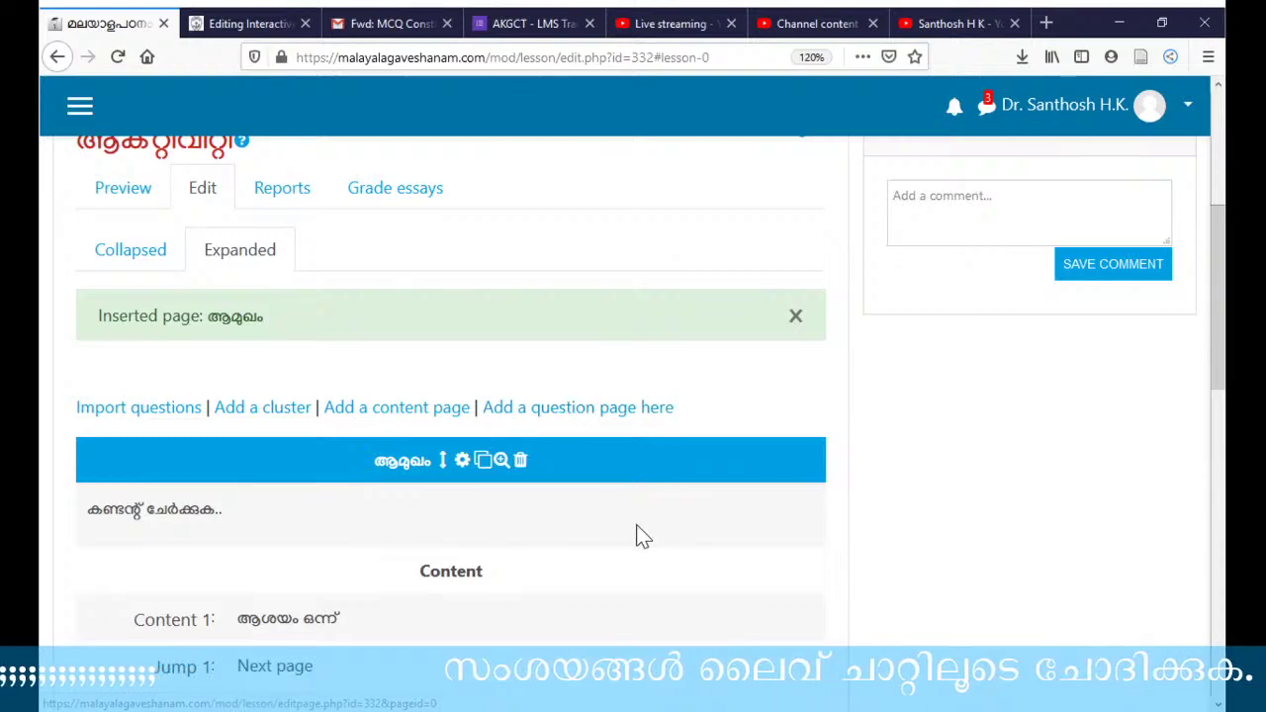
scroll(641, 534, "down", 1)
scroll(645, 516, "down", 1)
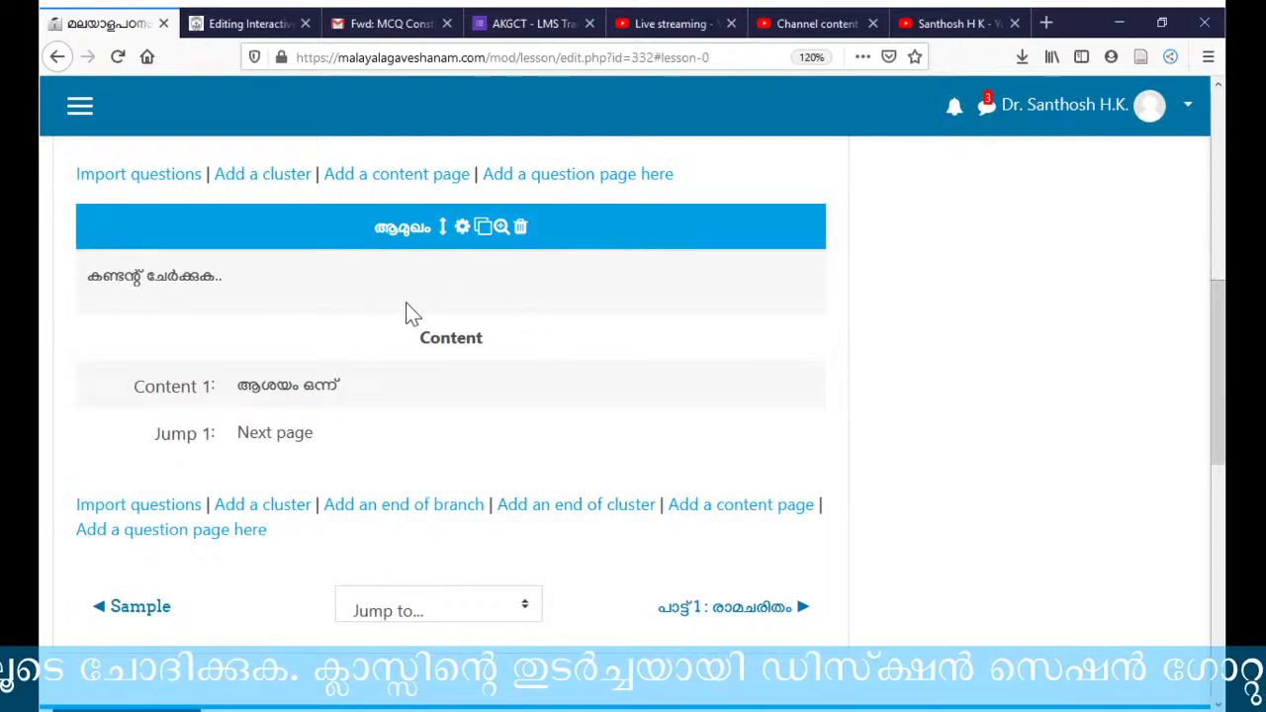
scroll(409, 326, "down", 2)
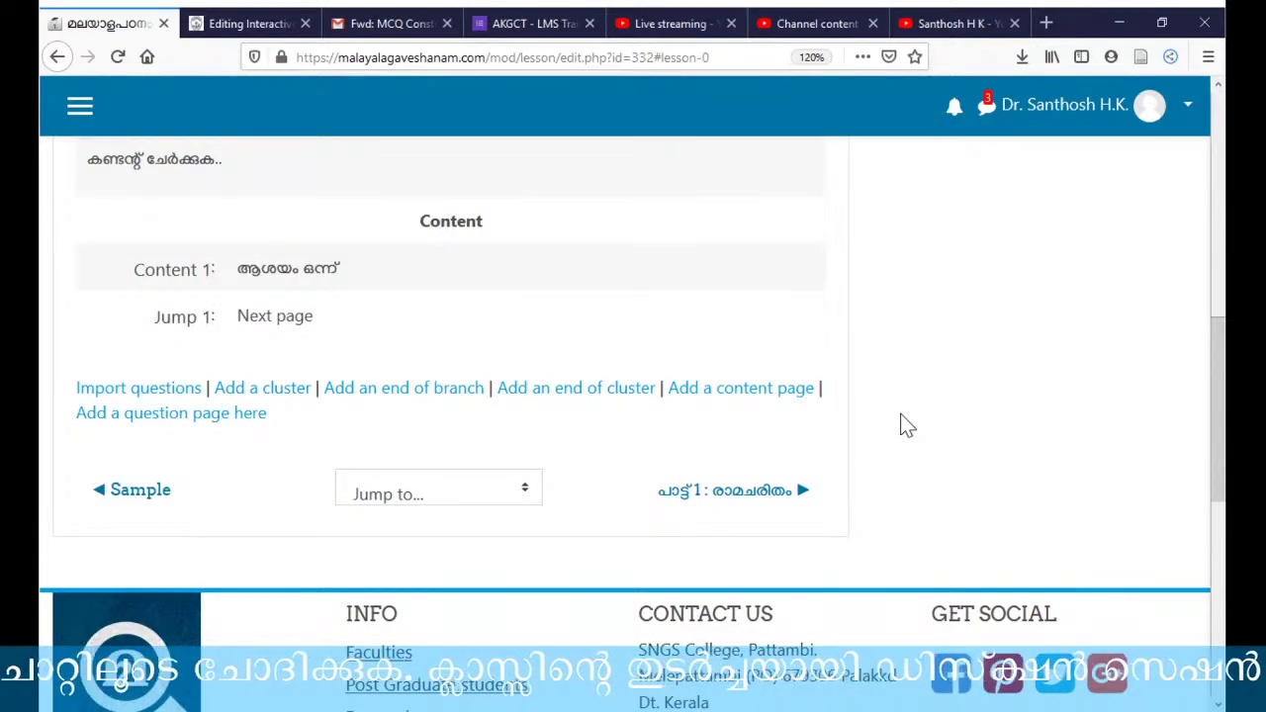
left_click(730, 391)
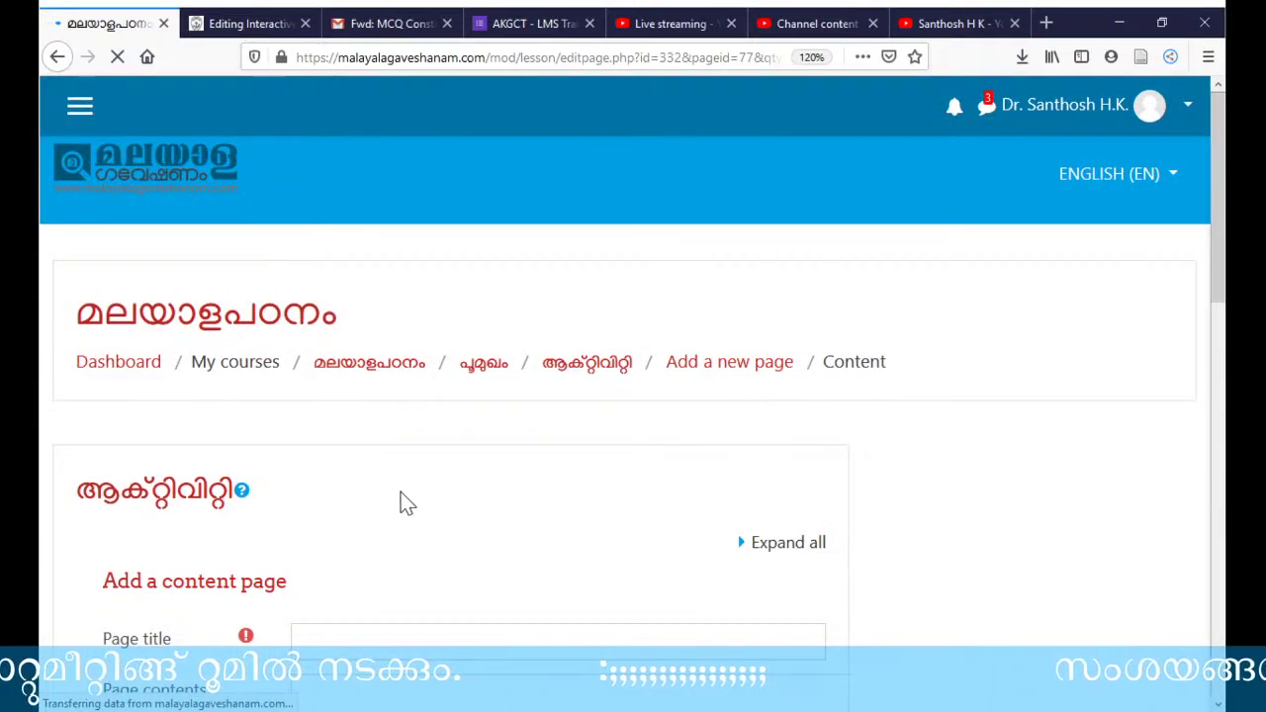
scroll(444, 509, "down", 2)
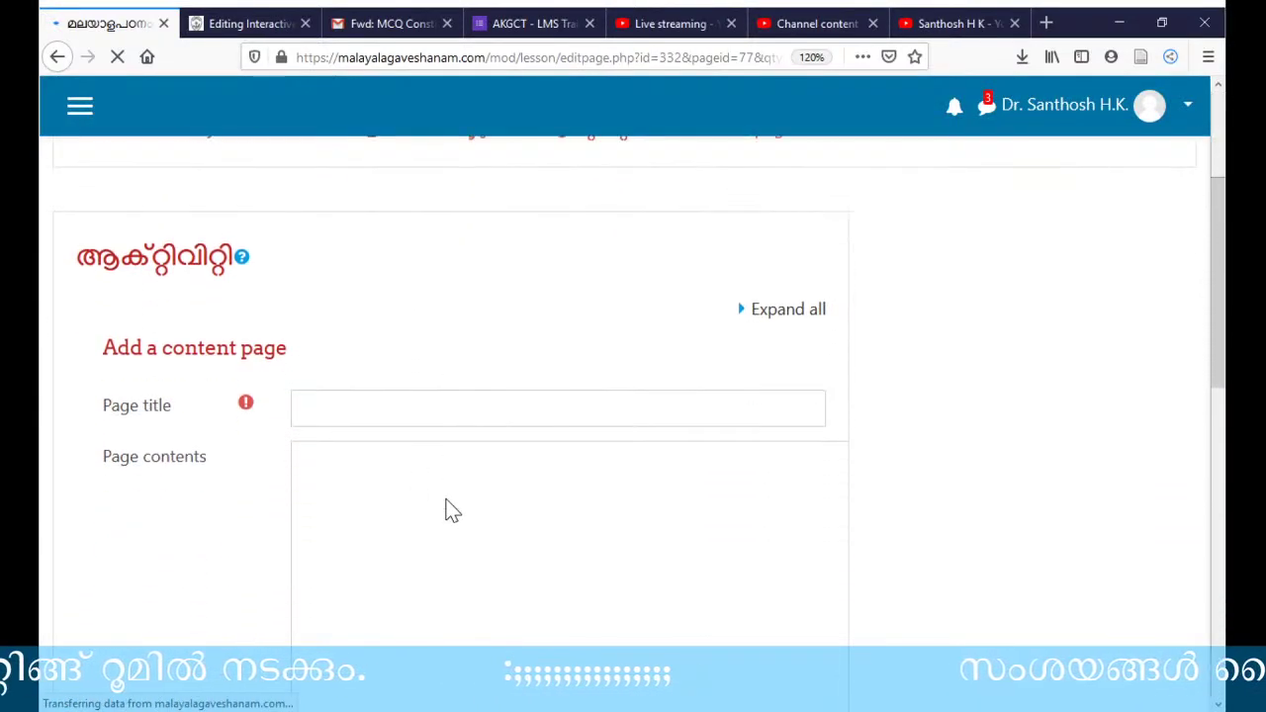
left_click(335, 416)
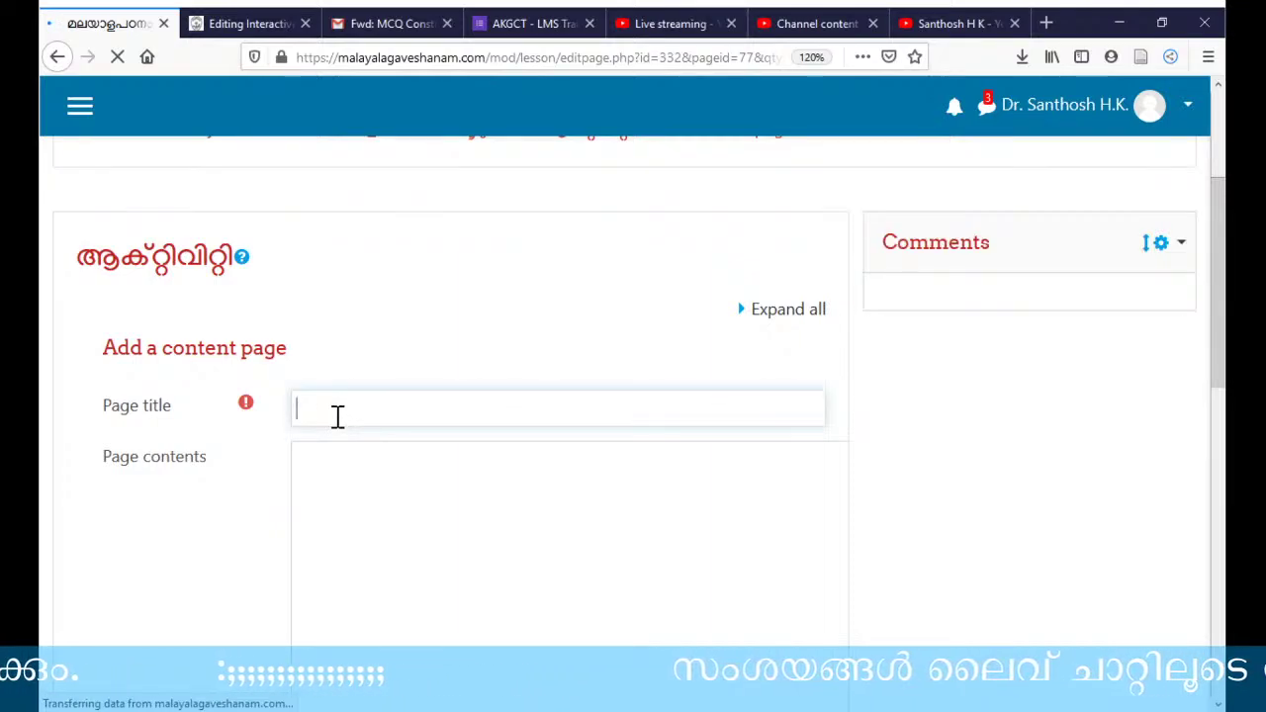
type("ആശയ")
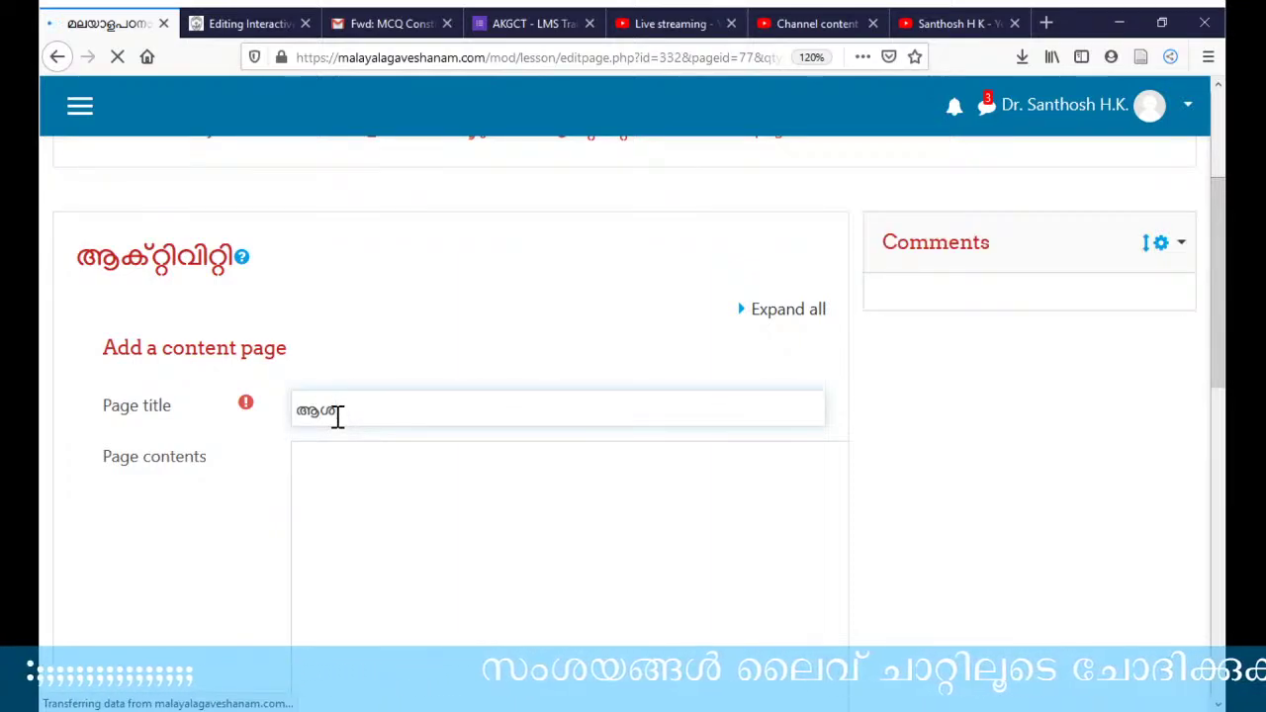
type("ം ഒന്")
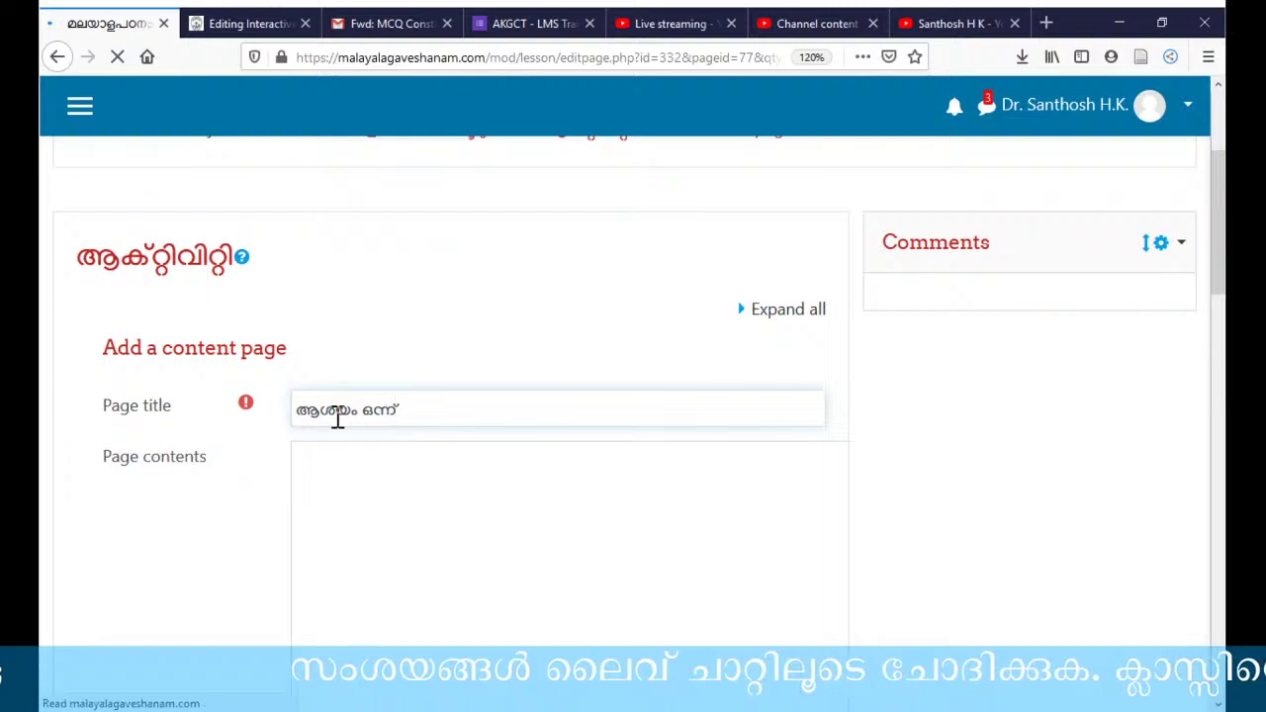
- Enter "ആശയത്തിന്റെ അവതരണം" as the page contents of the ആശയം ഒന്ന് content page
left_click(343, 592)
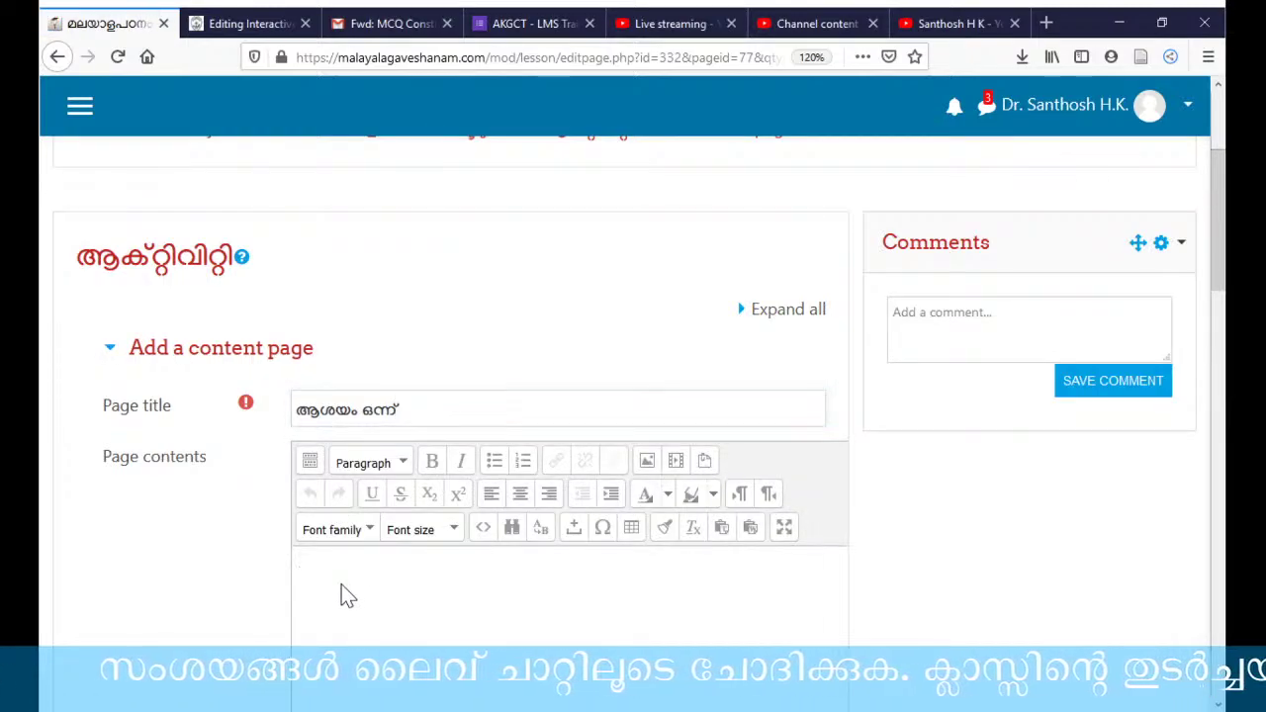
type("ആശയത്തി")
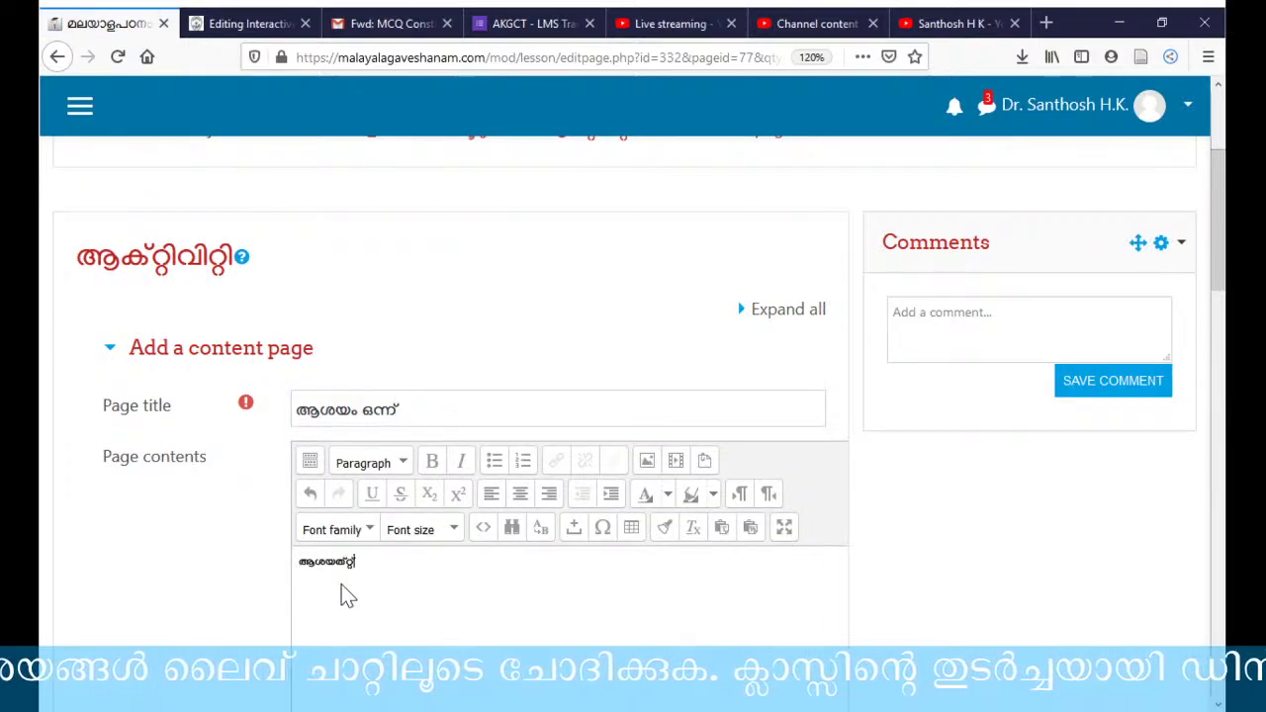
type("ന്റെ അ")
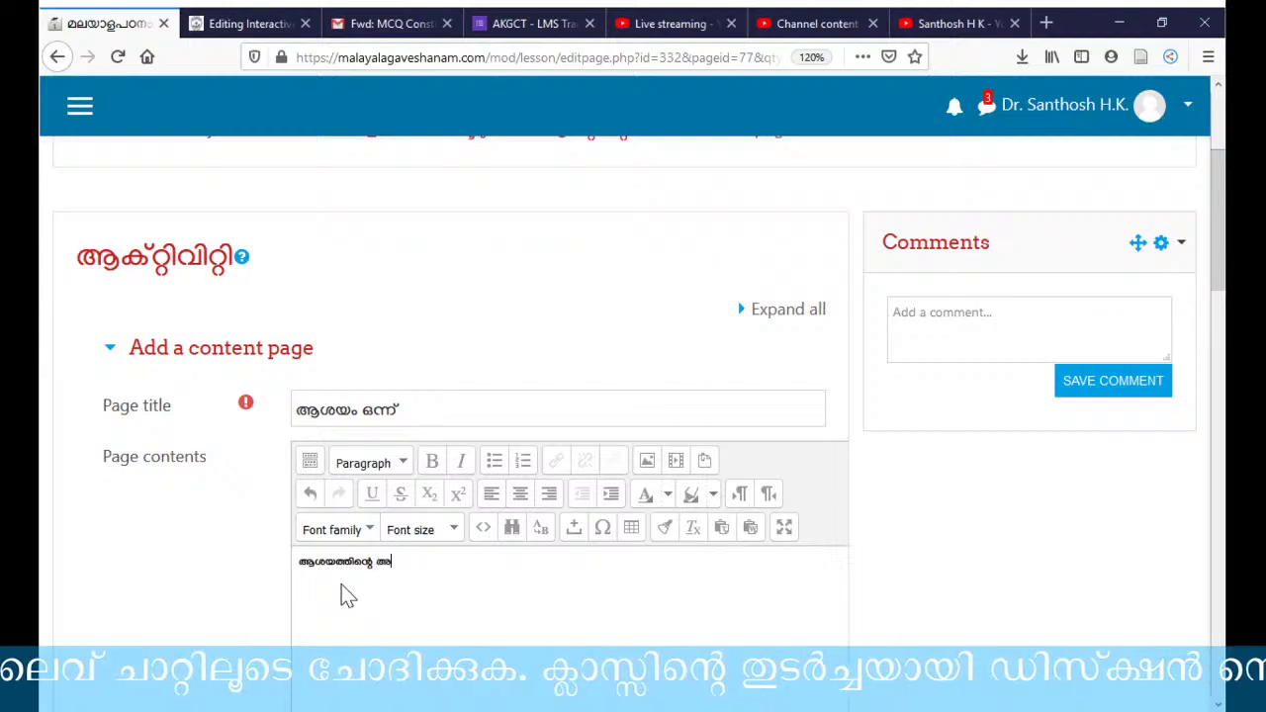
type("വതർണ്ണൻ")
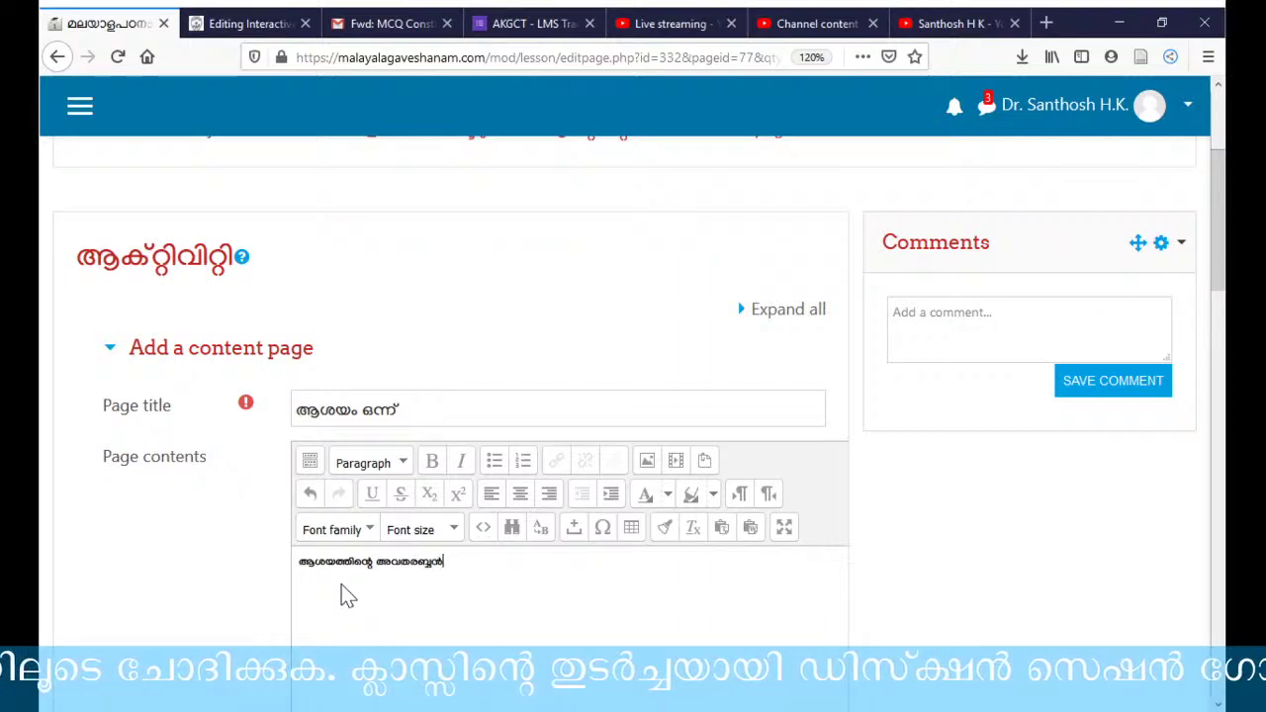
key("BackSpace")
key("BackSpace")
key("BackSpace")
key("BackSpace")
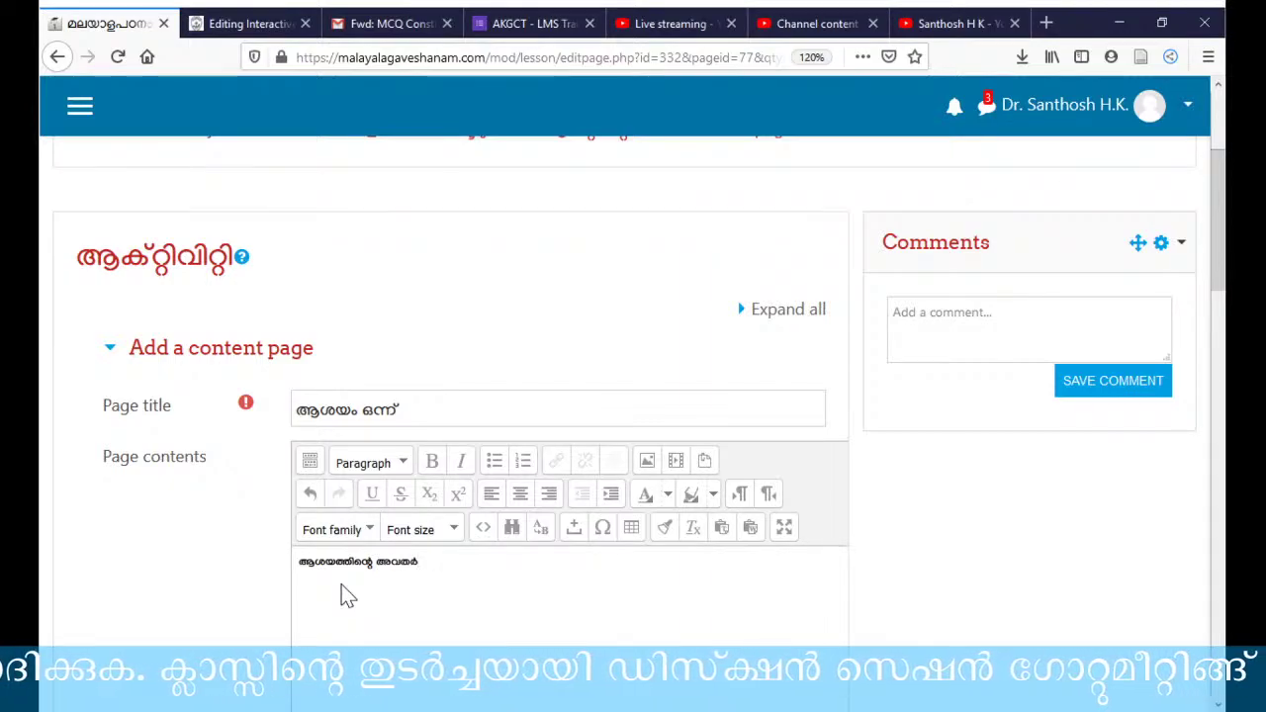
type("ര")
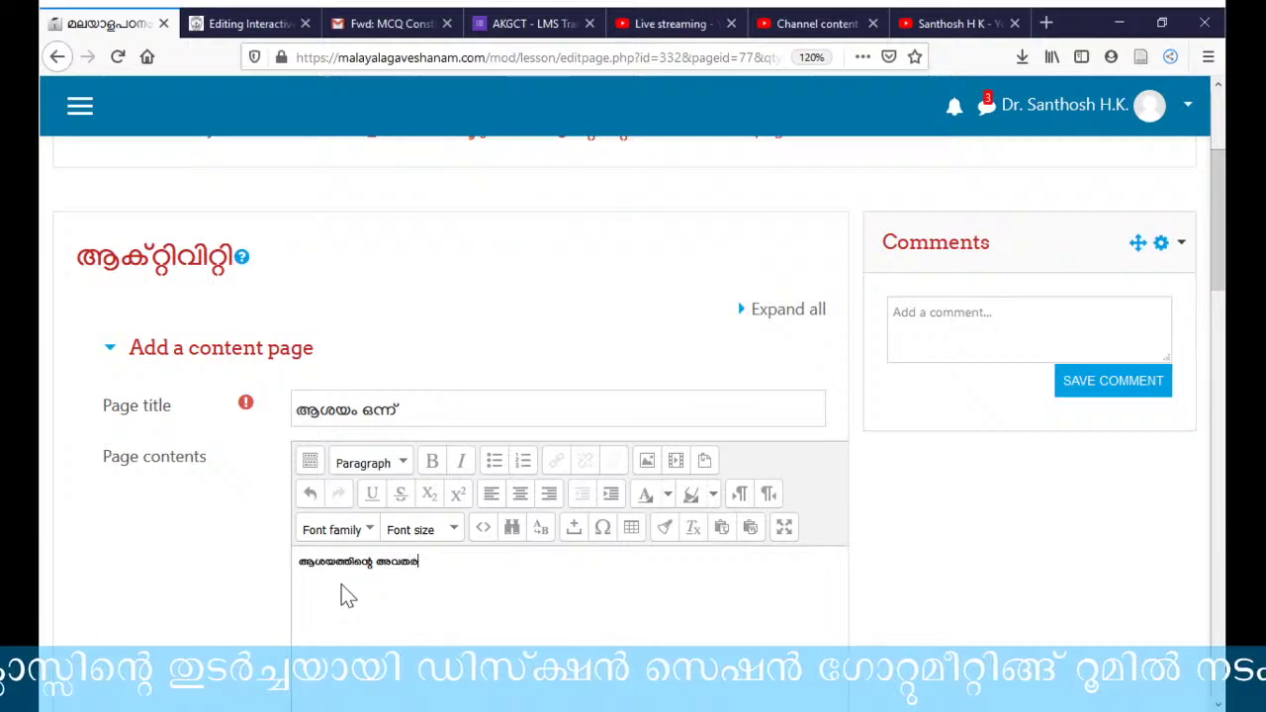
type("ണം")
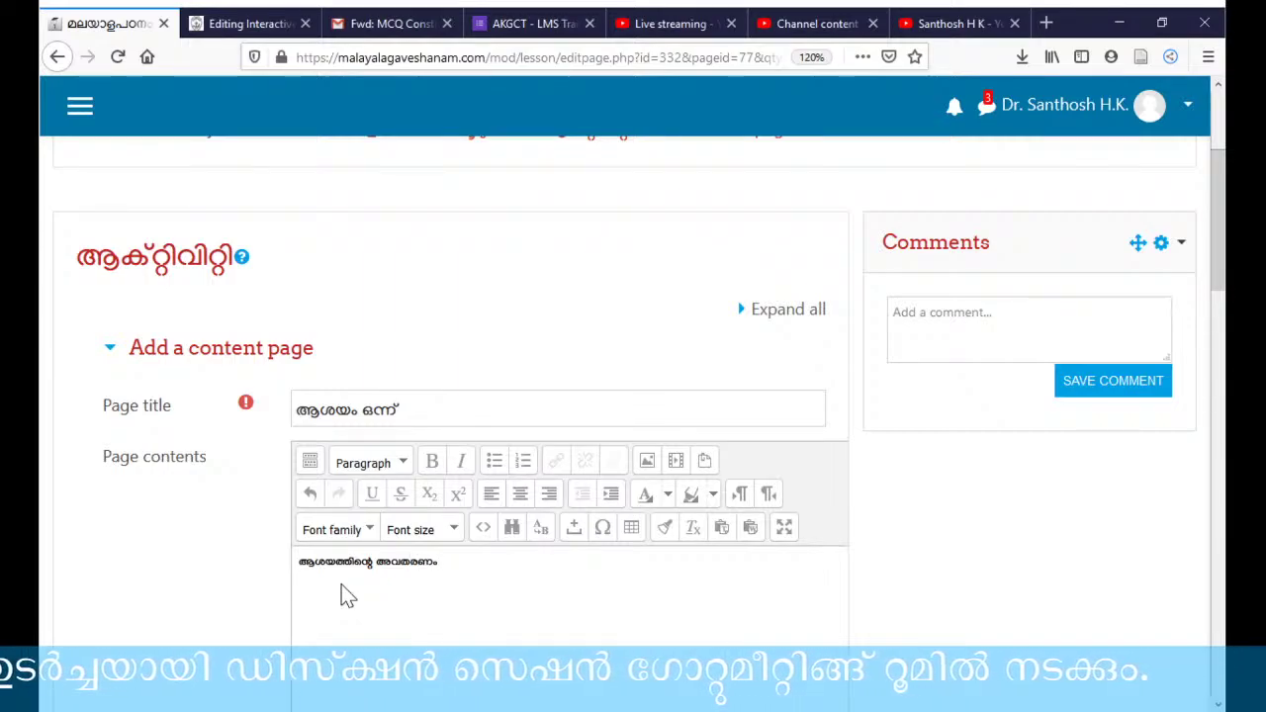
- Enter "ചോദ്യം ഒന്ന്" as the description of Content 1 and save the content page
scroll(346, 594, "down", 3)
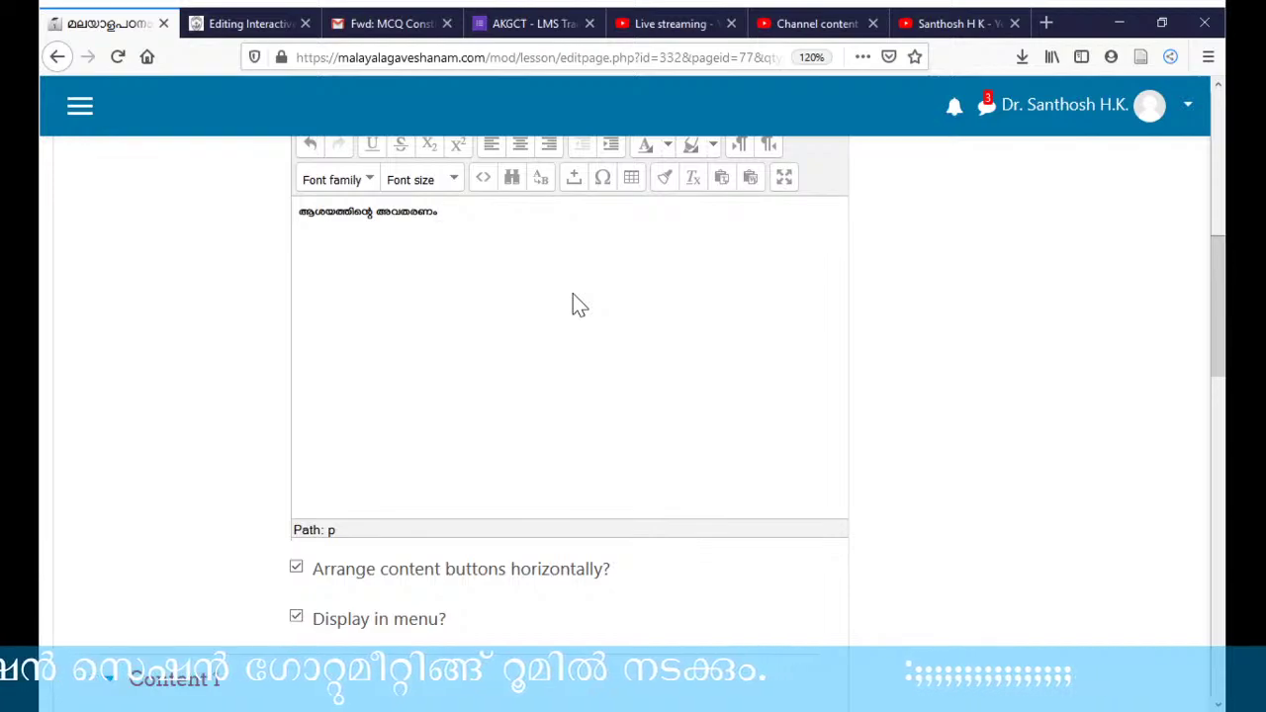
scroll(579, 304, "up", 2)
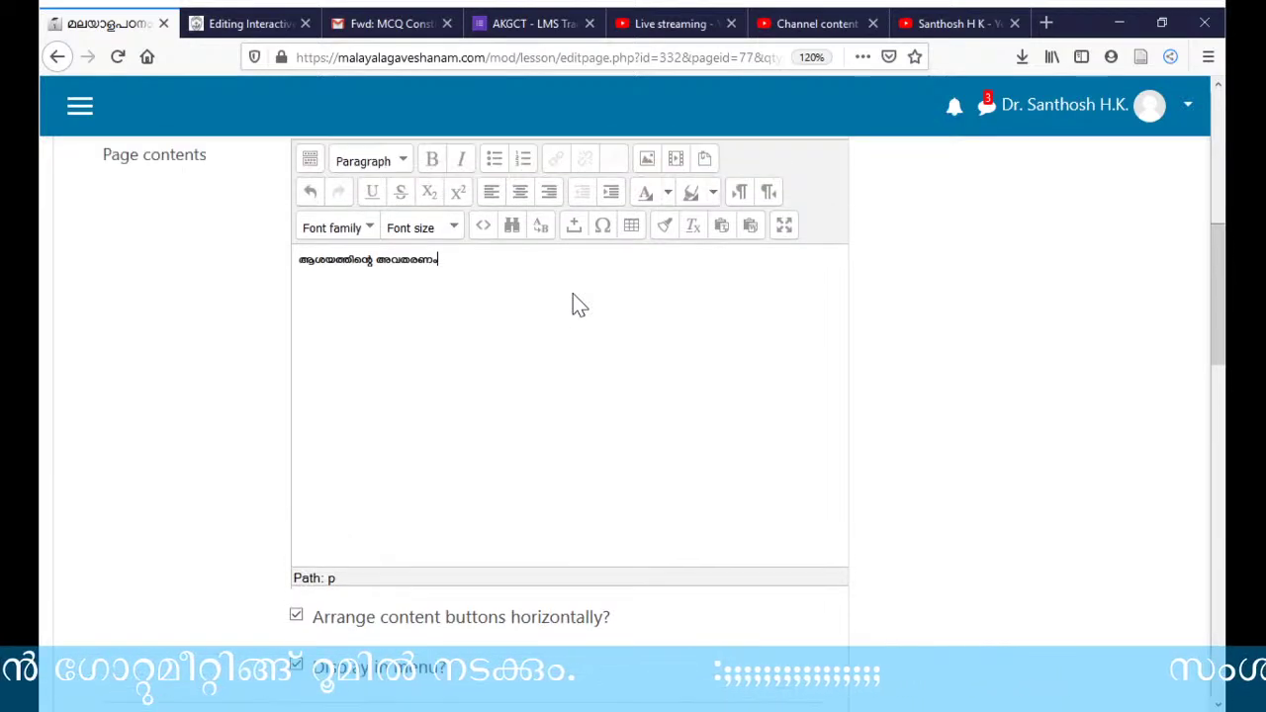
scroll(570, 317, "down", 3)
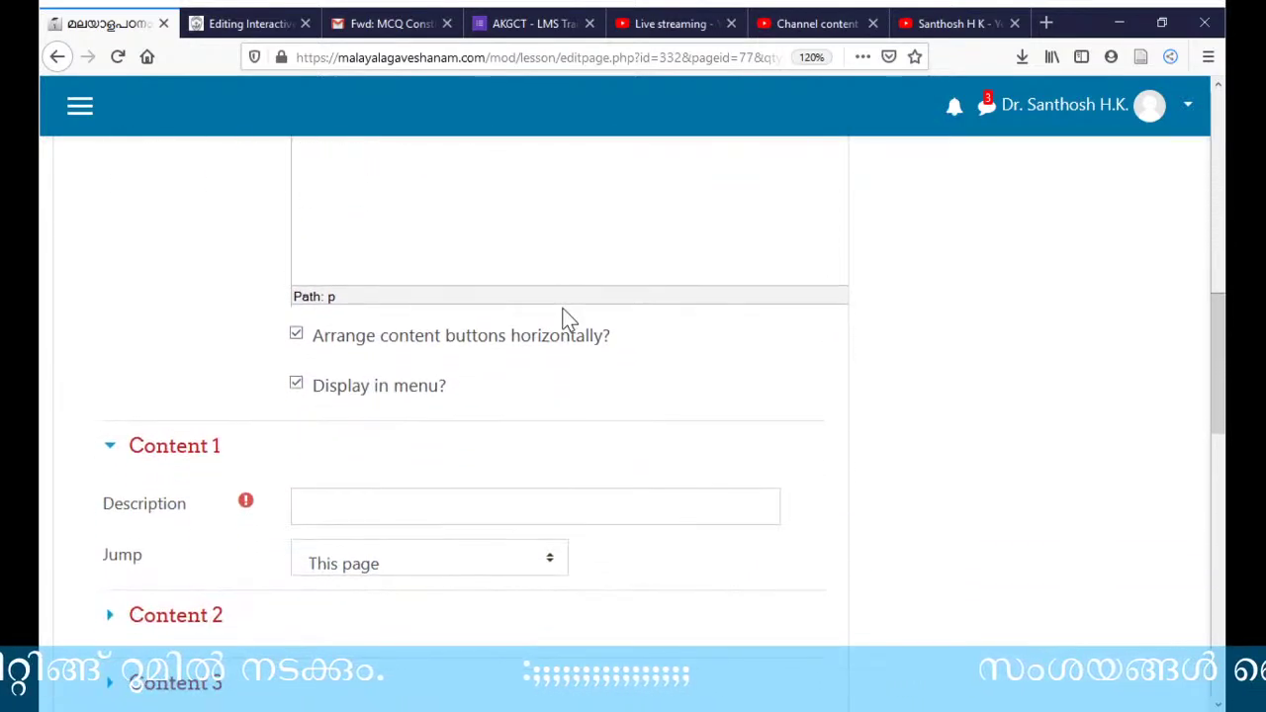
left_click(347, 506)
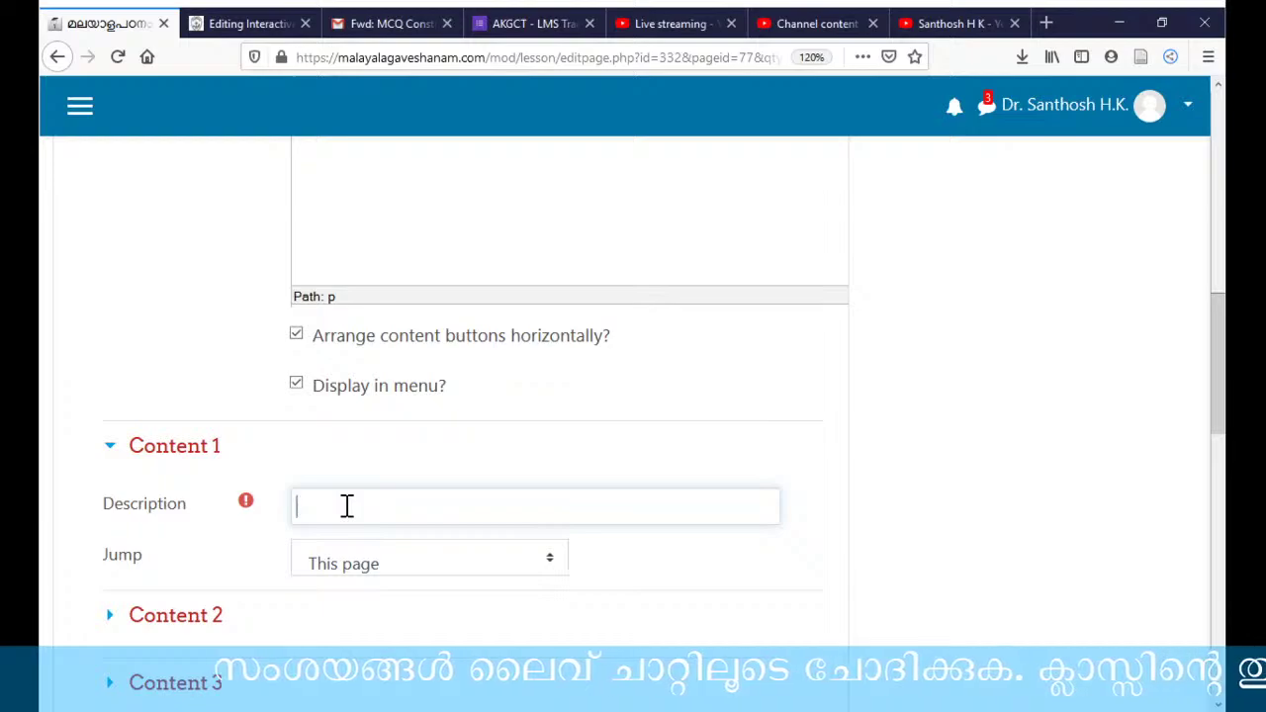
type("ചോദ്യം")
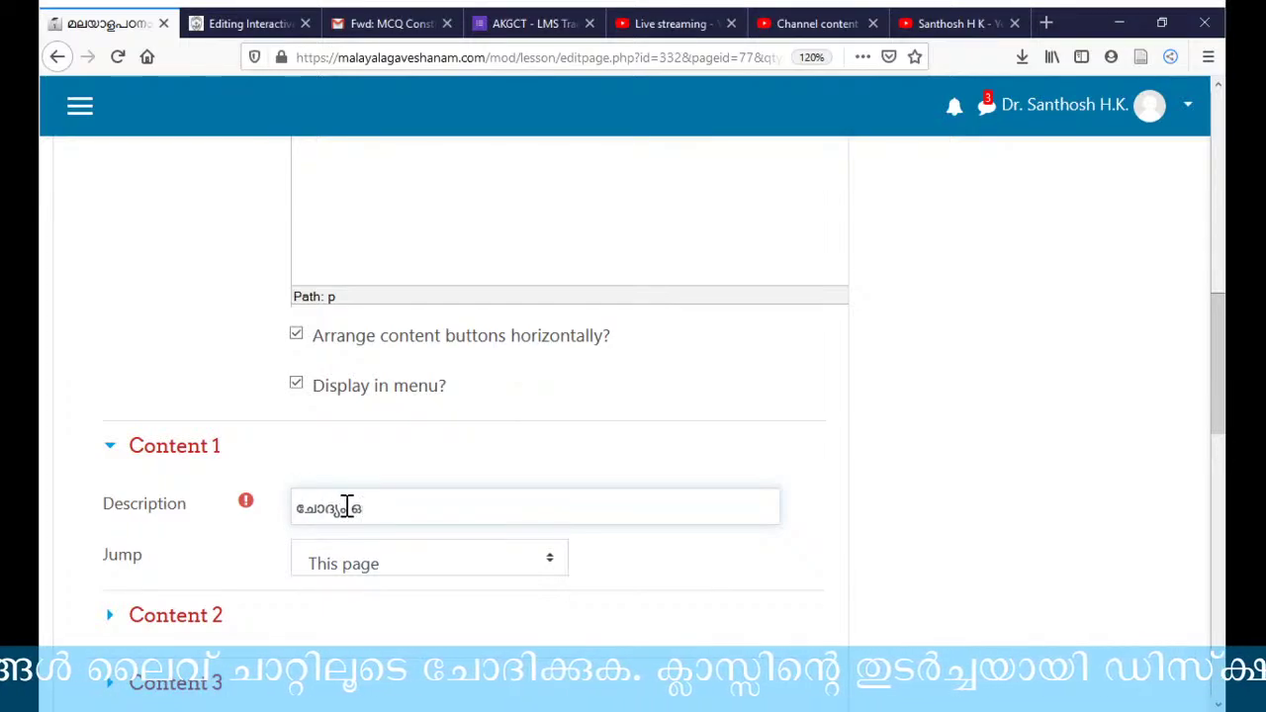
type(" ഒന്ന്")
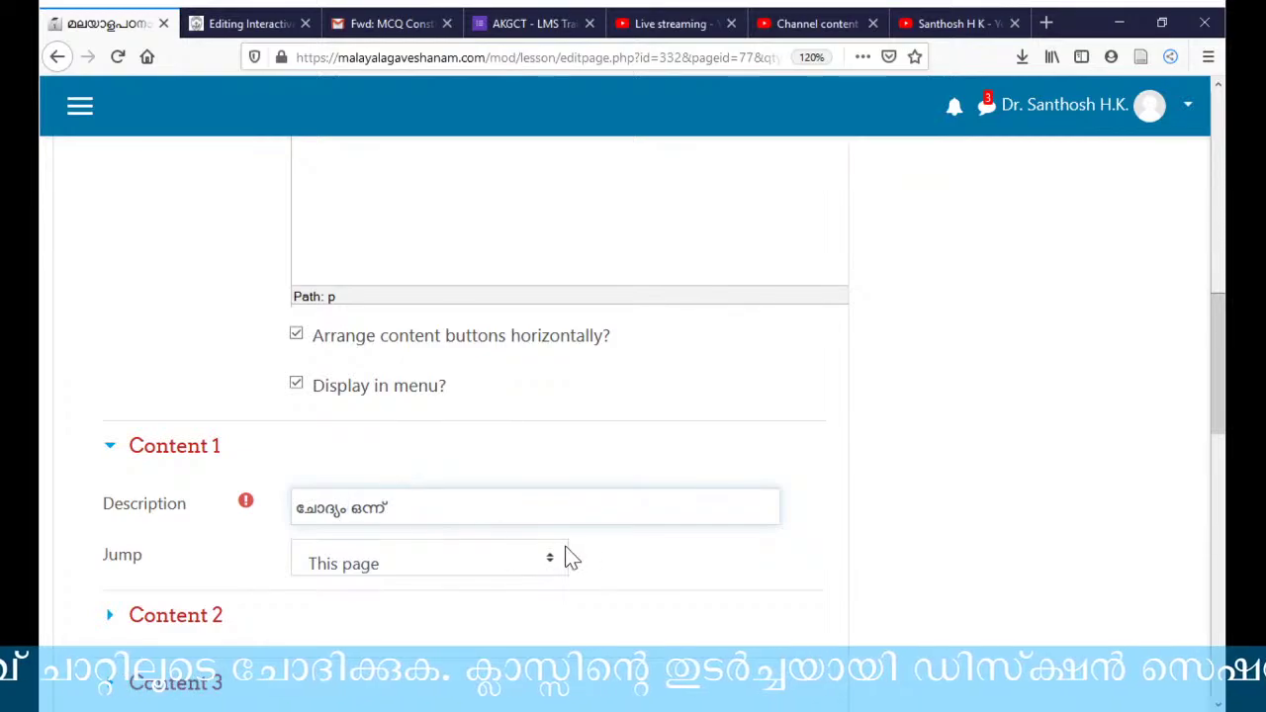
scroll(642, 548, "down", 3)
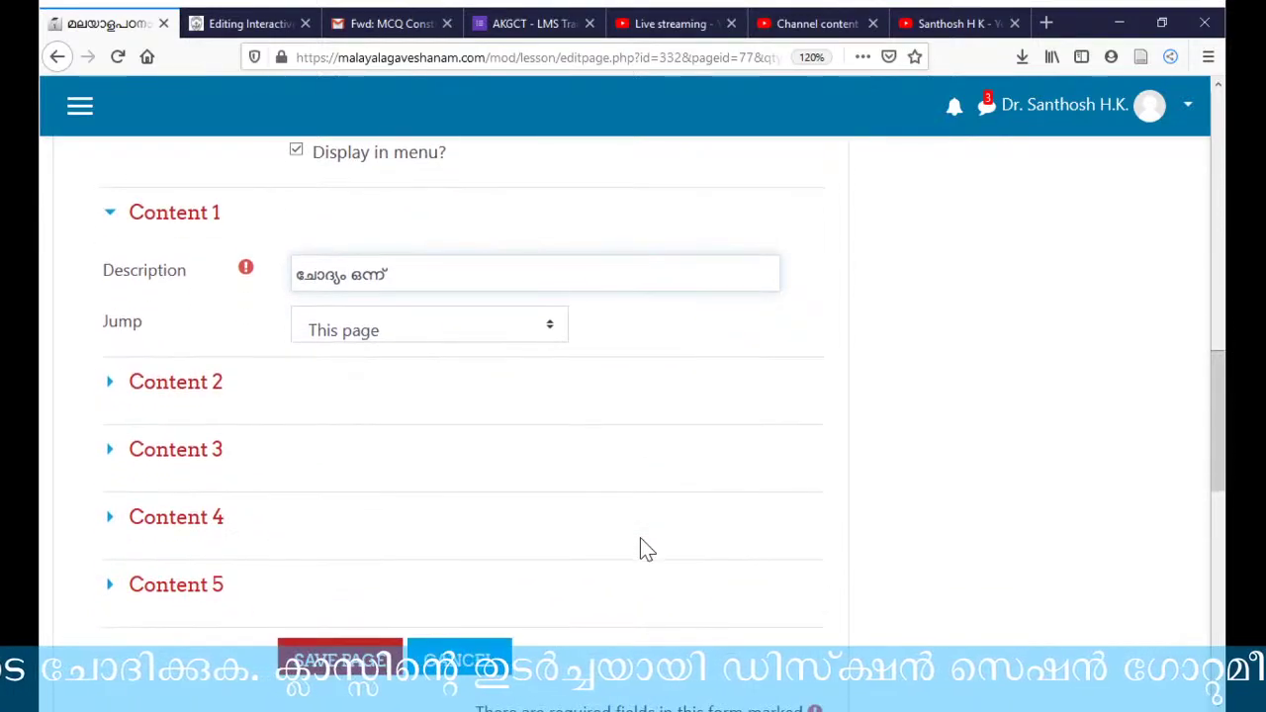
left_click(366, 661)
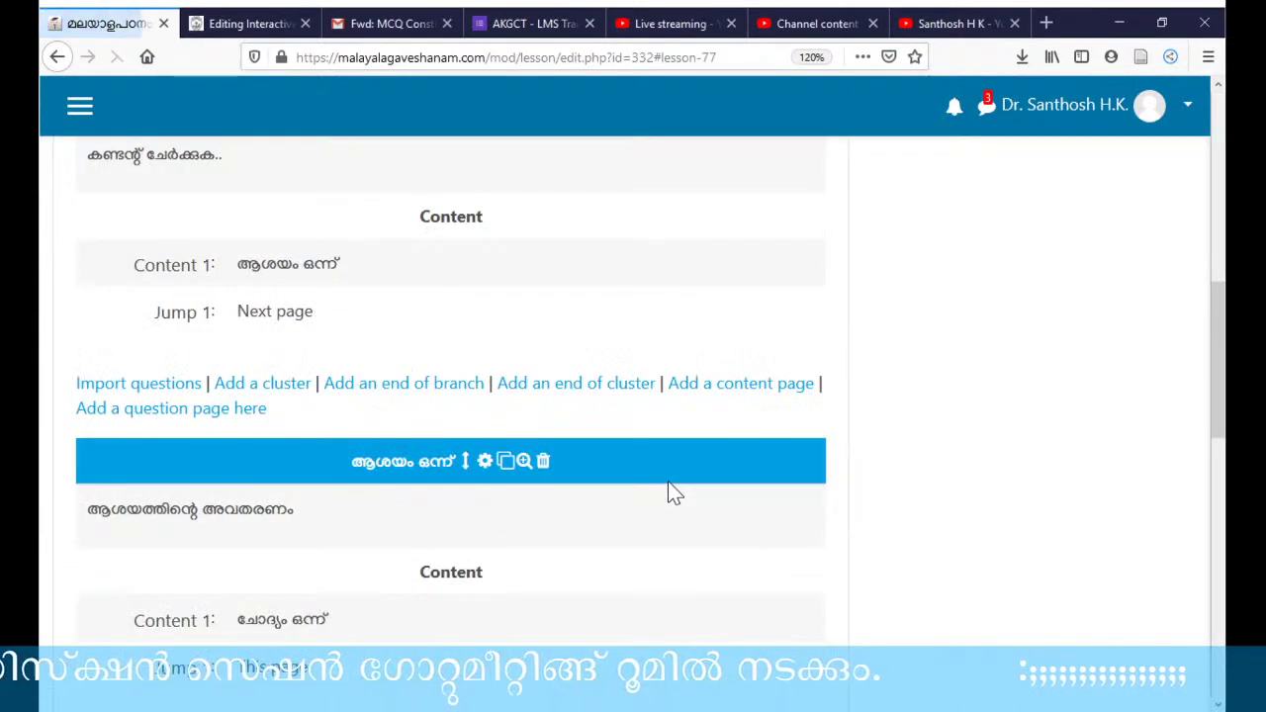
- Add a question page of type Multichoice after the ആശയം ഒന്ന് page
scroll(543, 458, "down", 4)
scroll(543, 461, "down", 1)
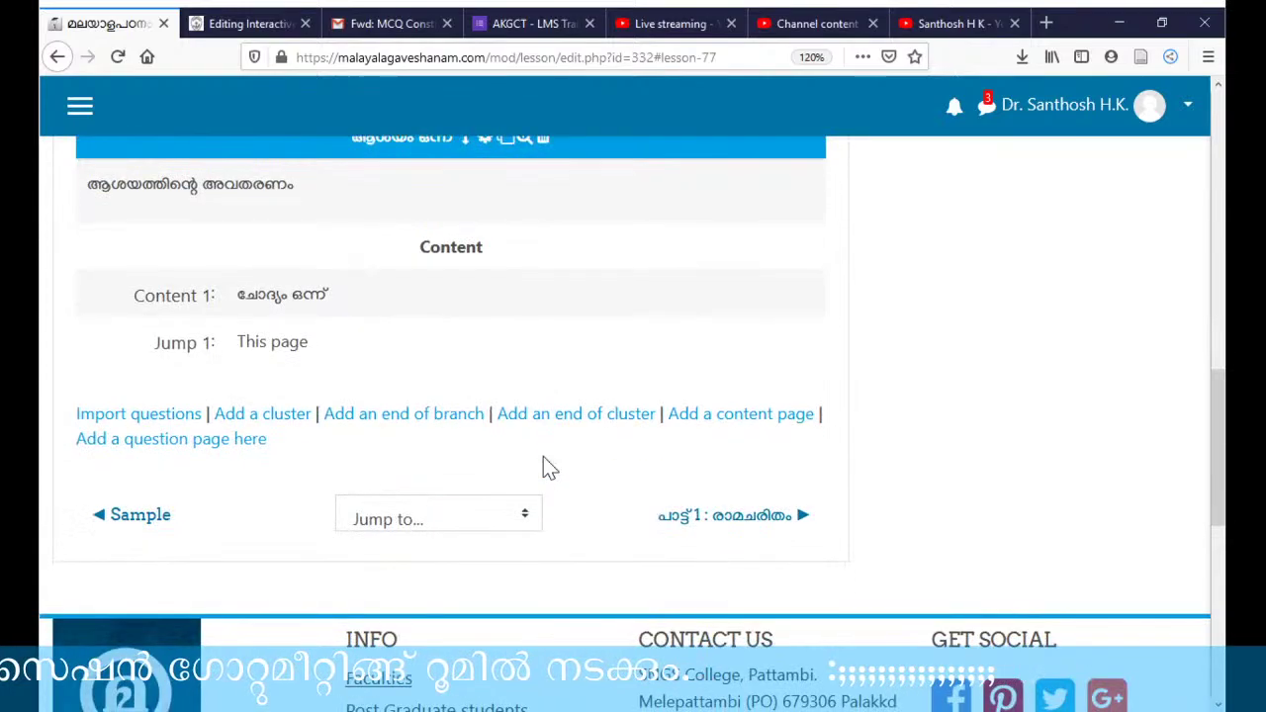
scroll(554, 308, "up", 5)
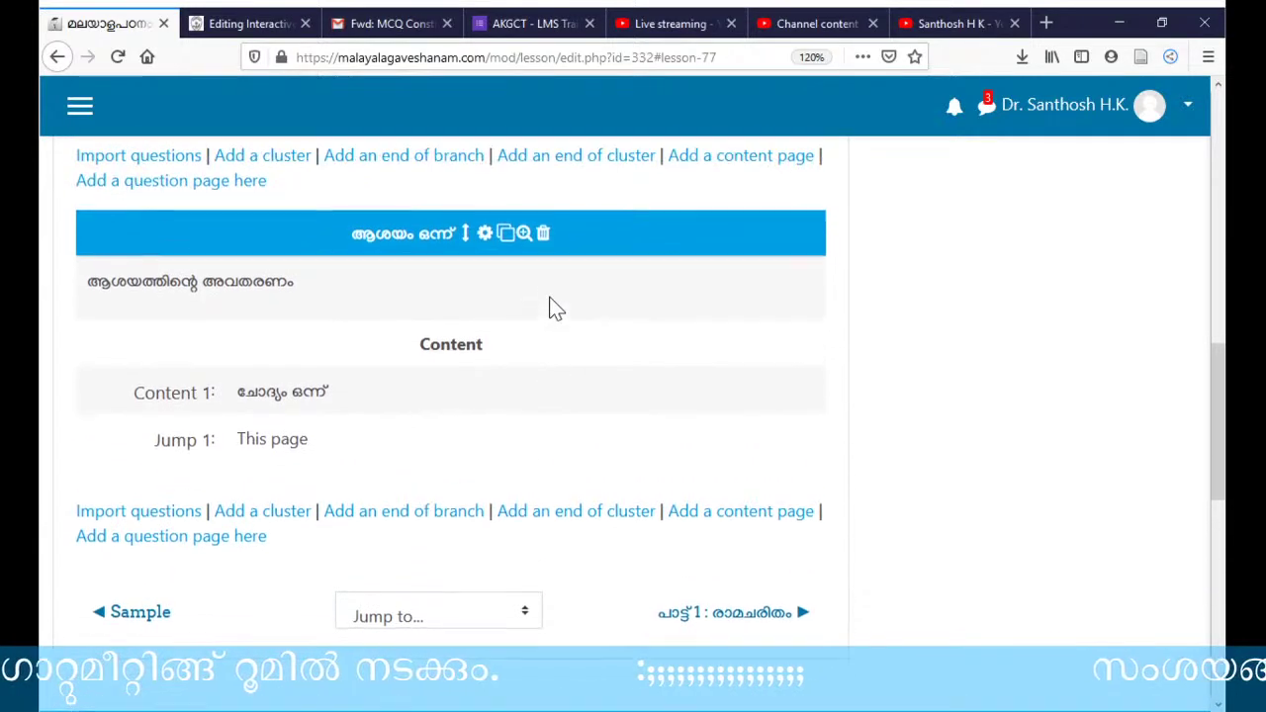
scroll(552, 309, "down", 2)
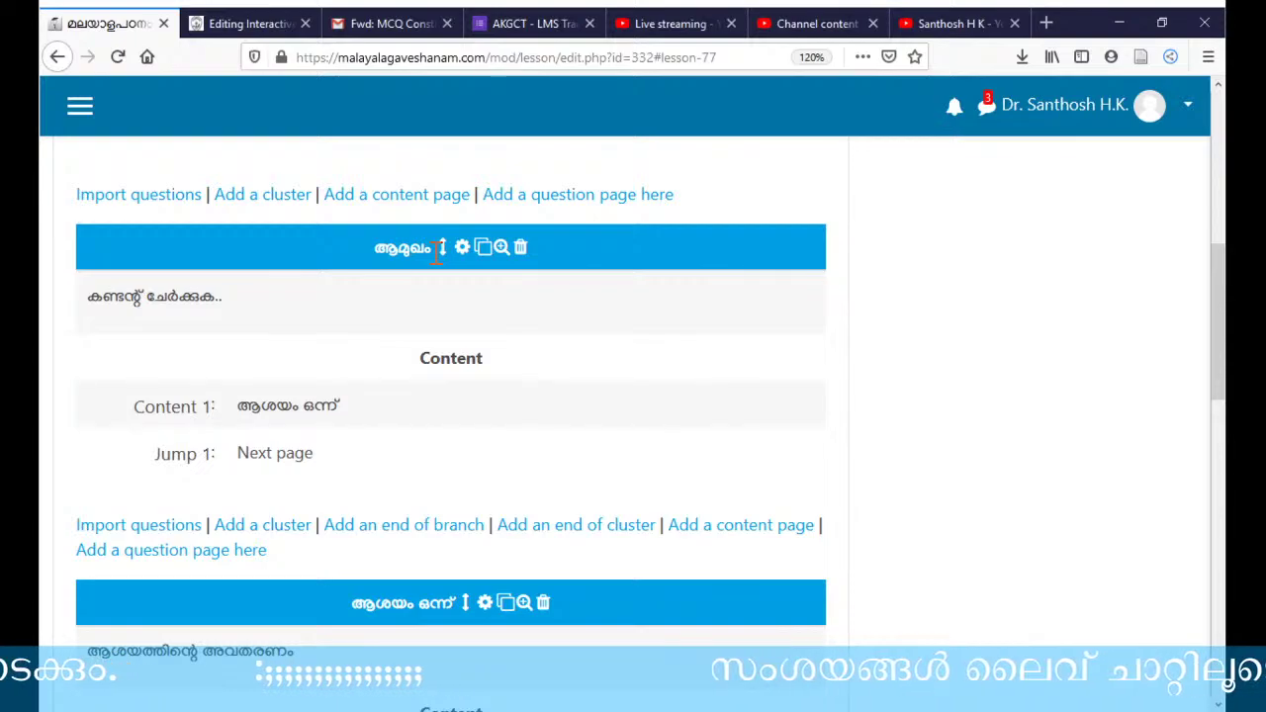
scroll(475, 415, "down", 4)
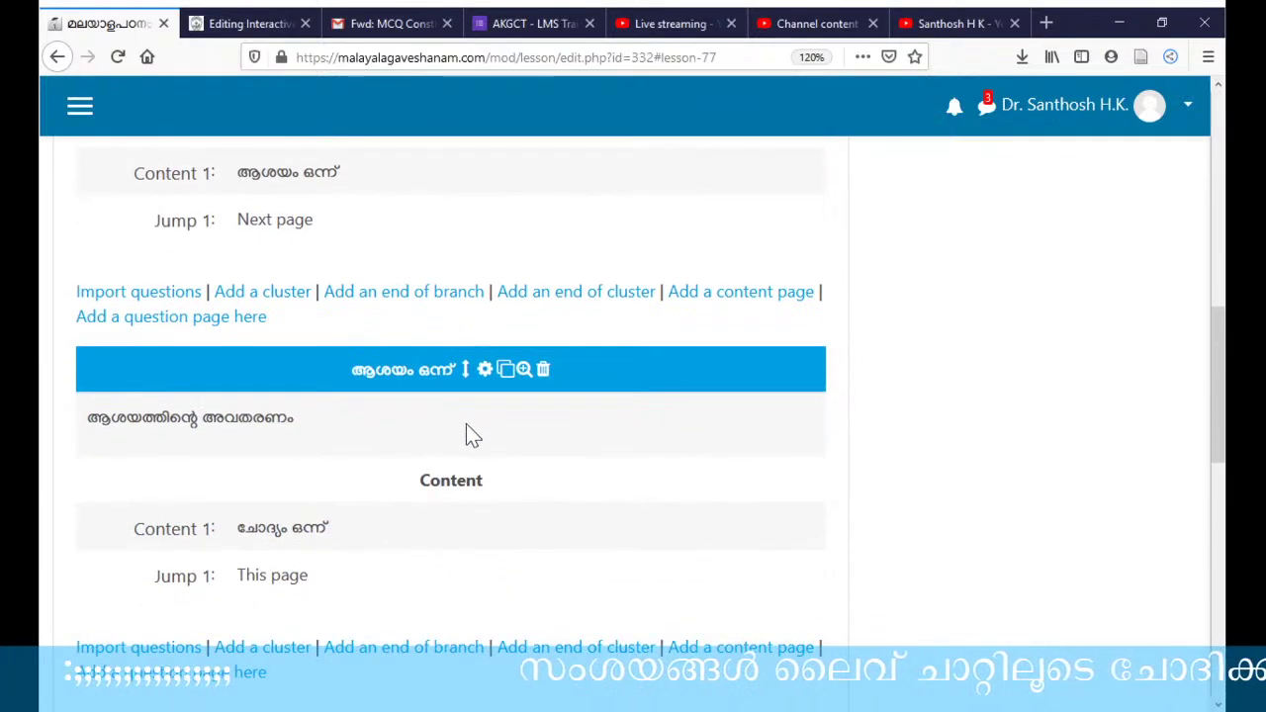
scroll(465, 427, "down", 2)
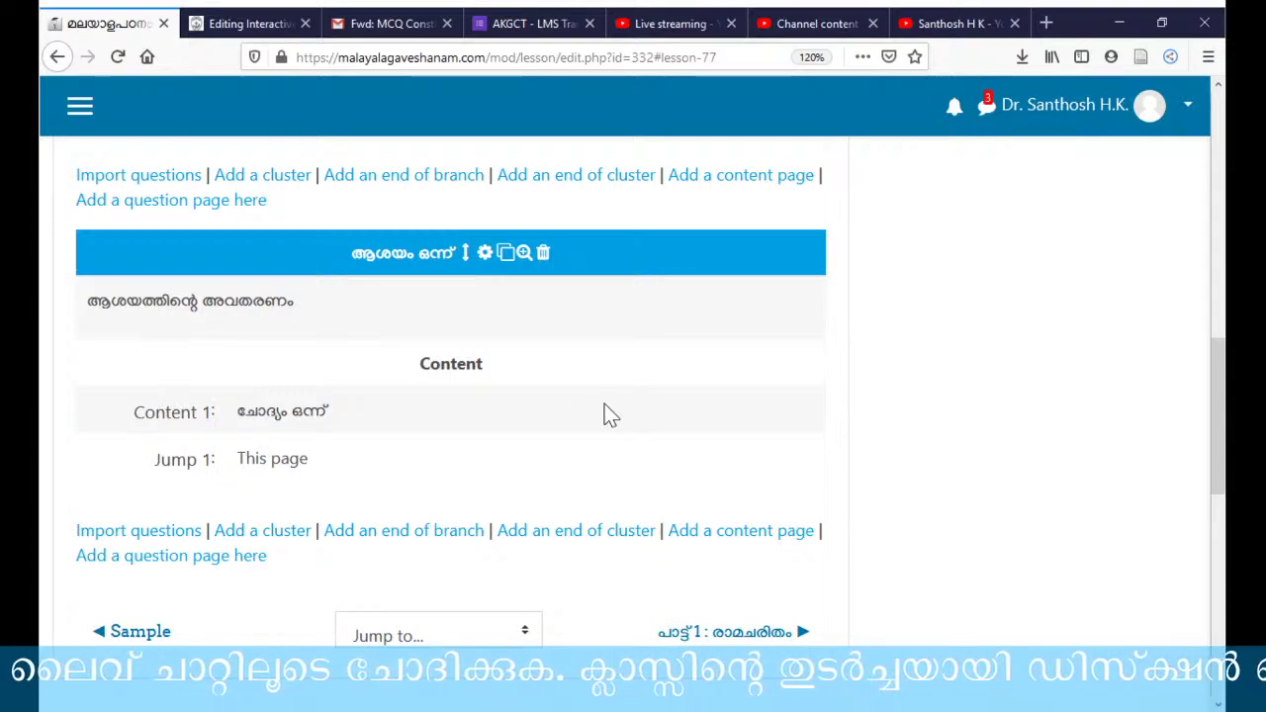
left_click(216, 571)
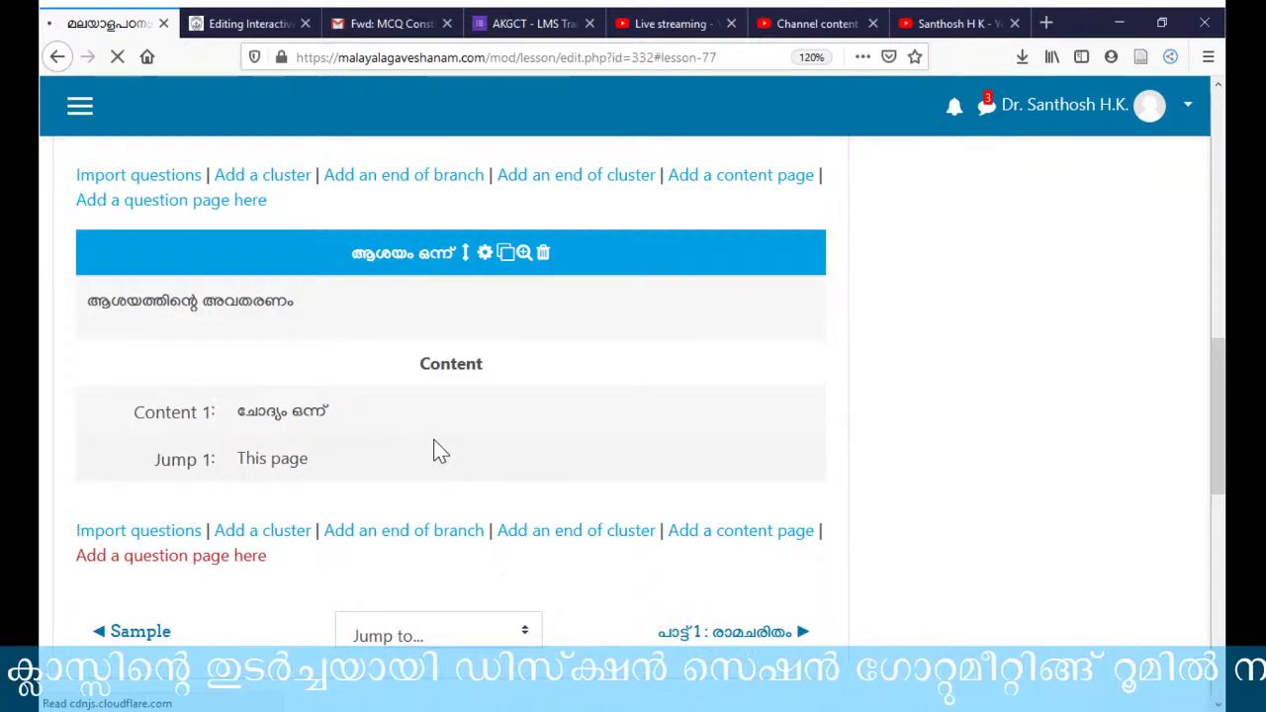
scroll(495, 436, "down", 2)
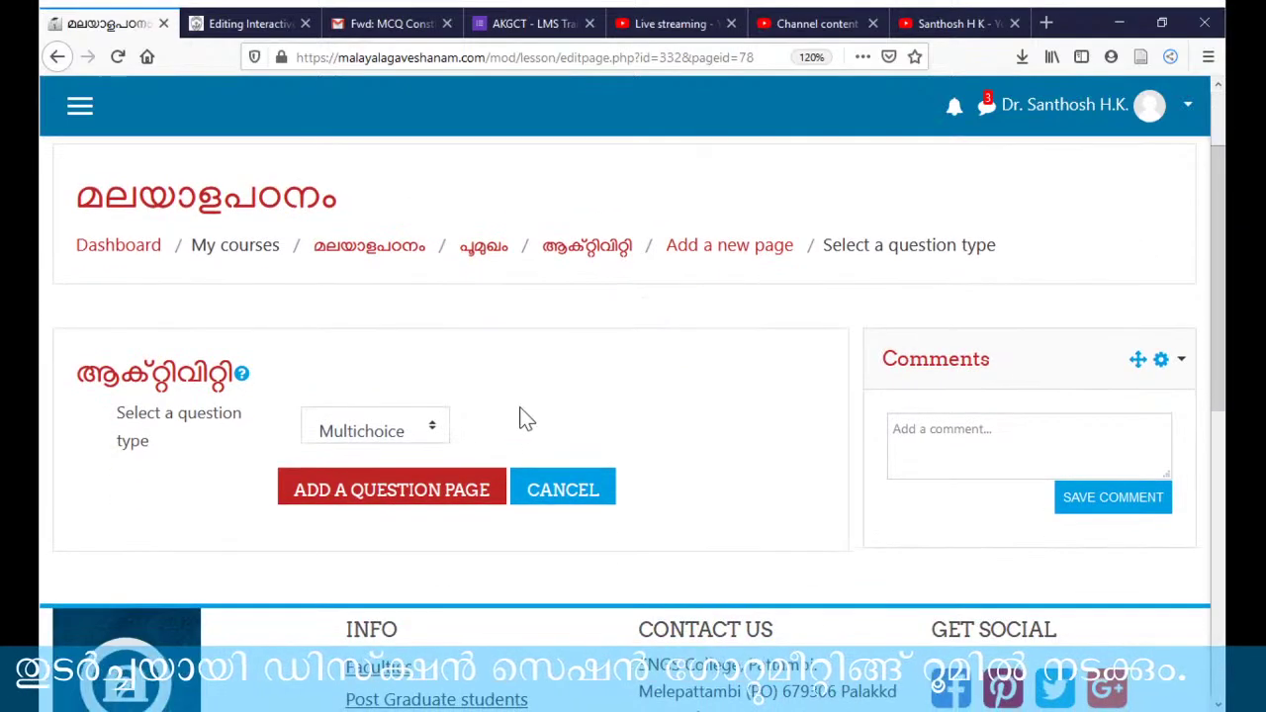
left_click(435, 435)
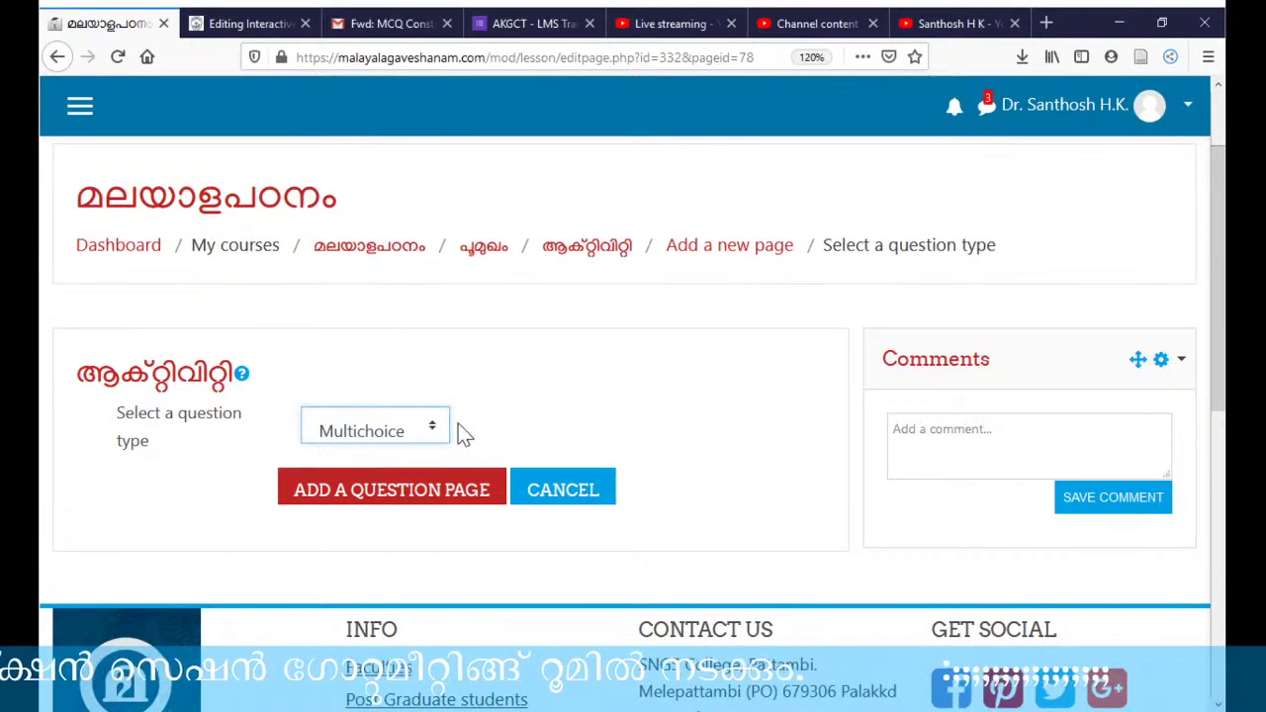
scroll(517, 415, "down", 2)
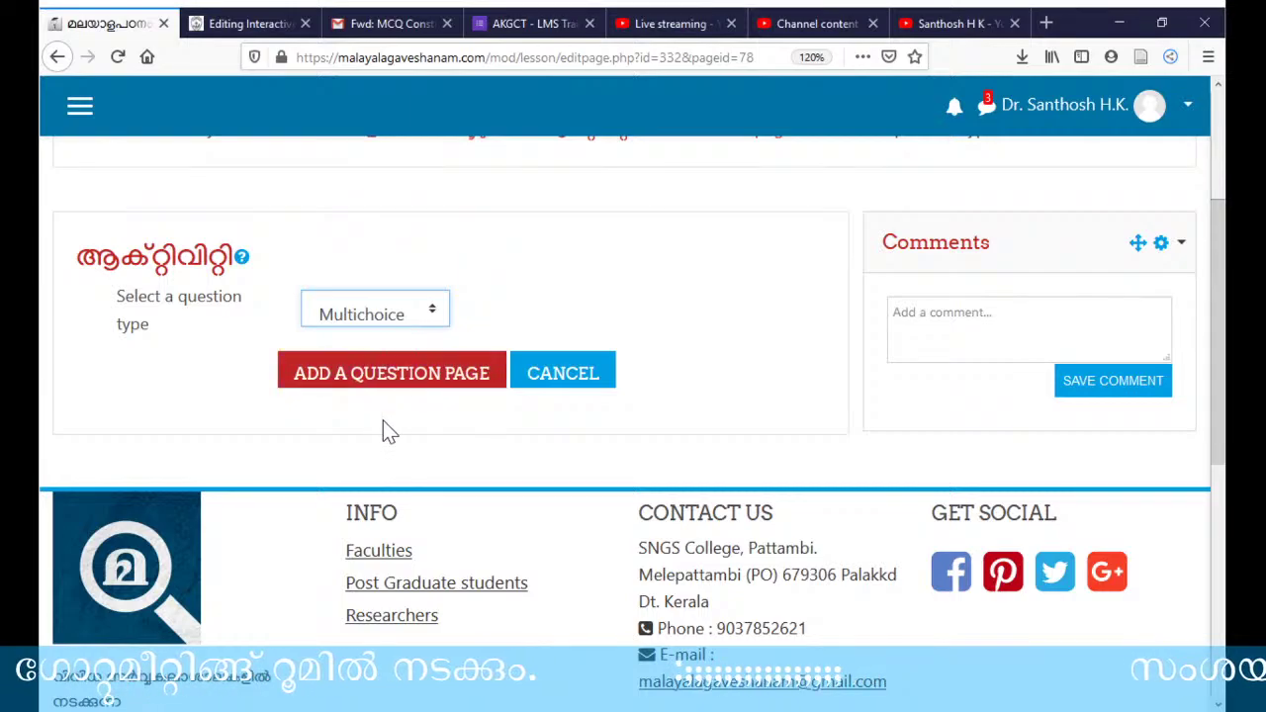
left_click(418, 391)
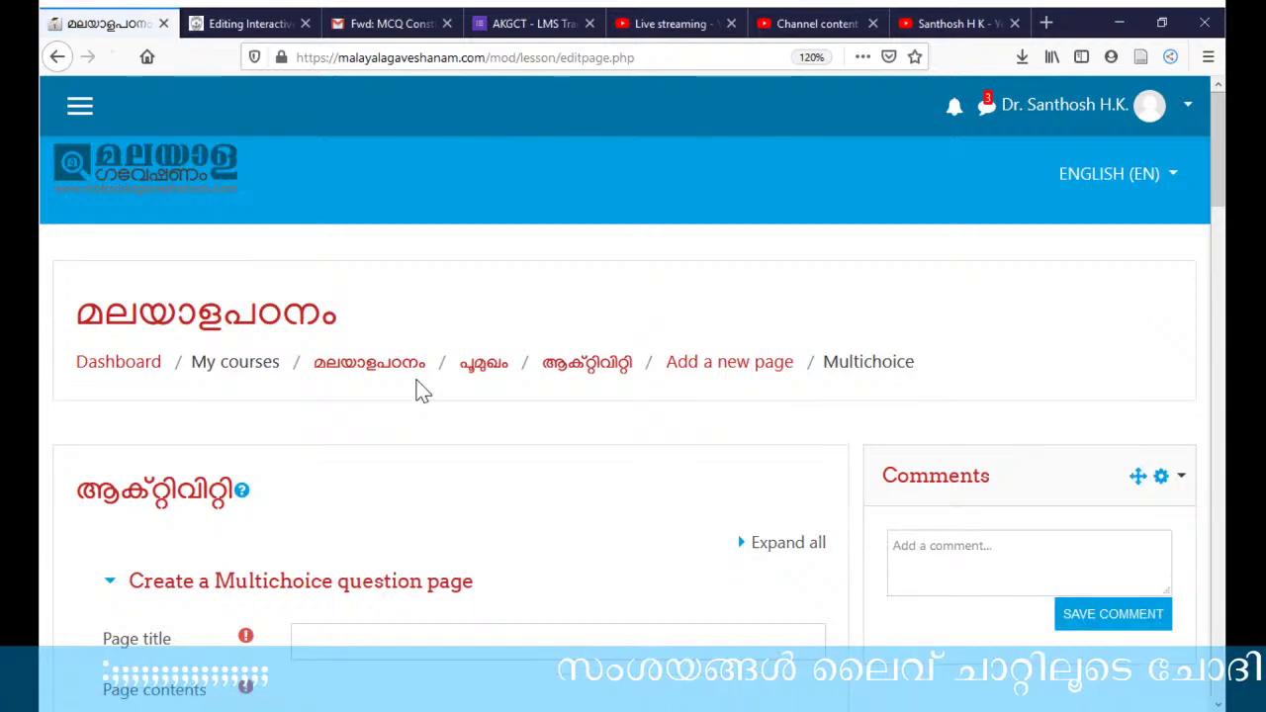
- Title the question page "ചോദ്യം ഒന്ന്" and enter "ഒന്നാമത്തെ ചോദ്യം" as its page contents
scroll(415, 387, "down", 3)
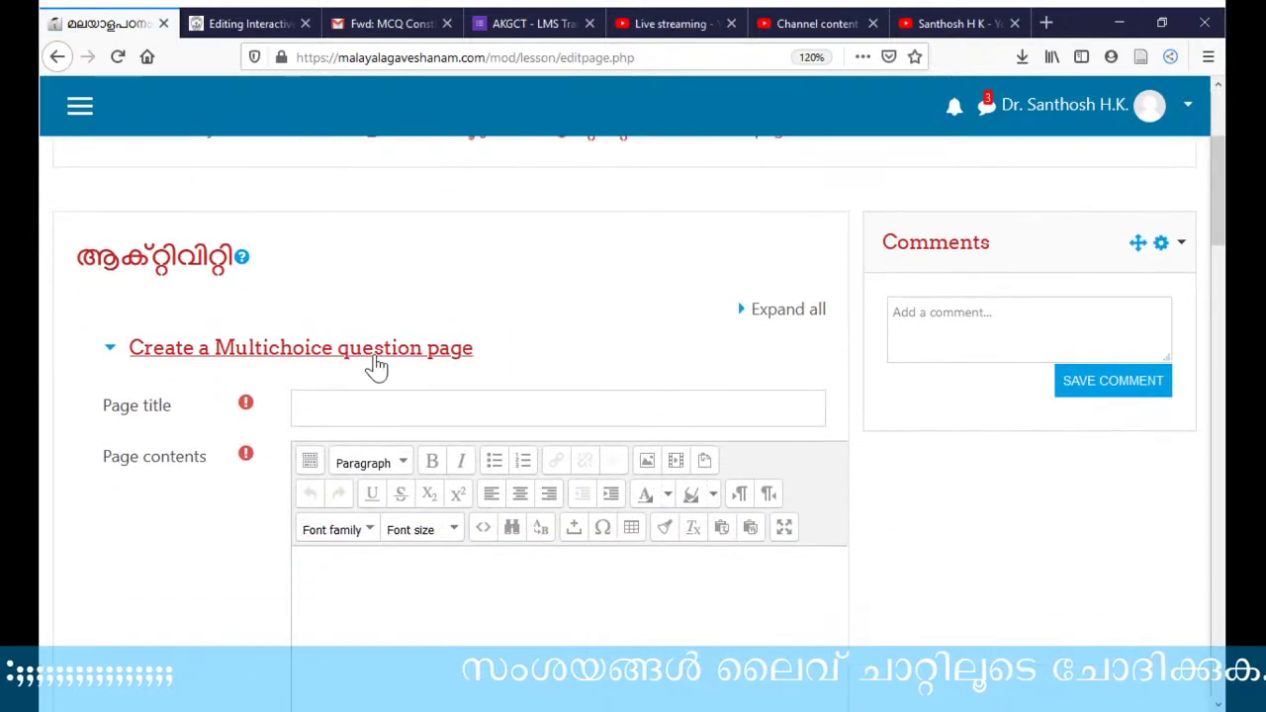
left_click(334, 412)
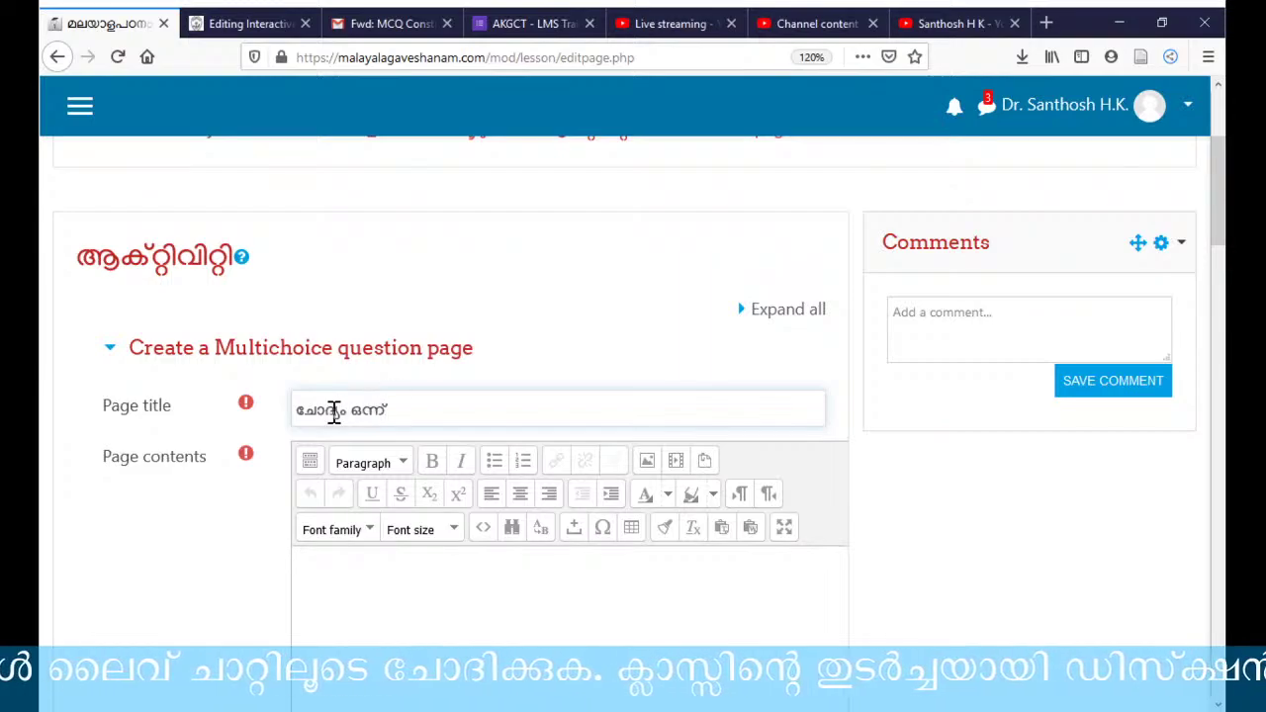
scroll(338, 455, "down", 3)
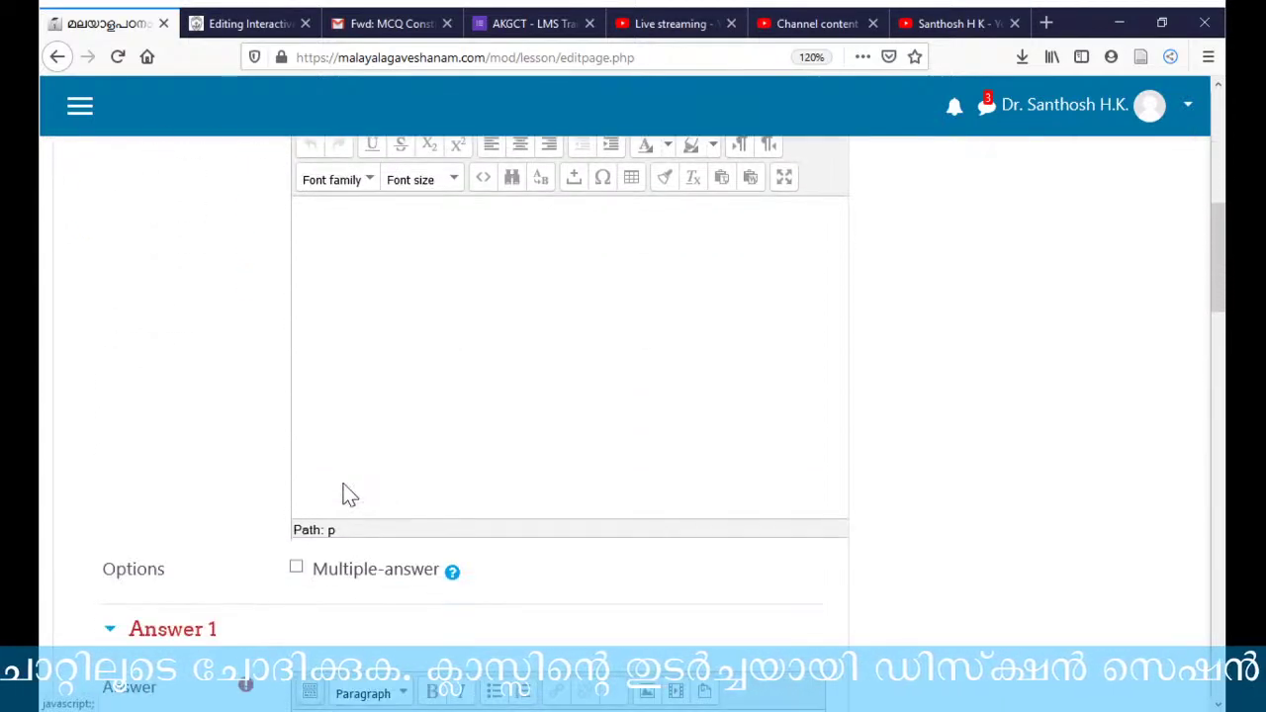
scroll(381, 435, "up", 2)
left_click(323, 455)
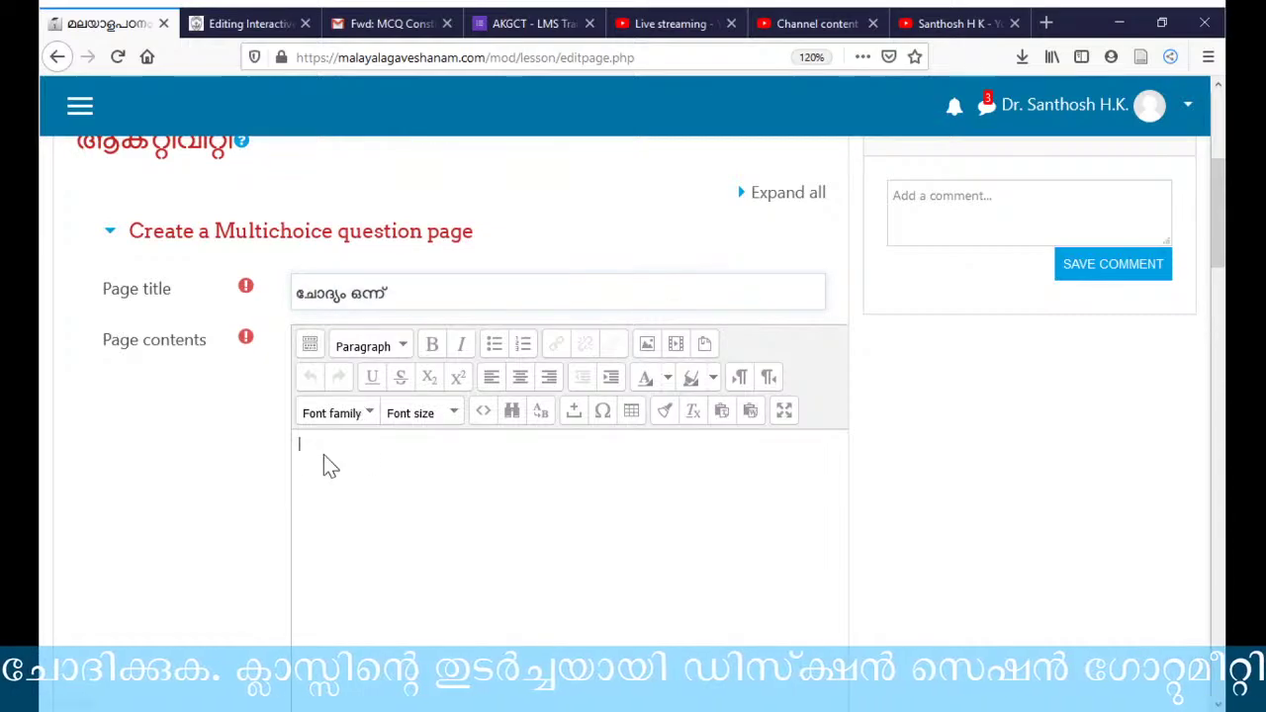
type("ഒന്നാ")
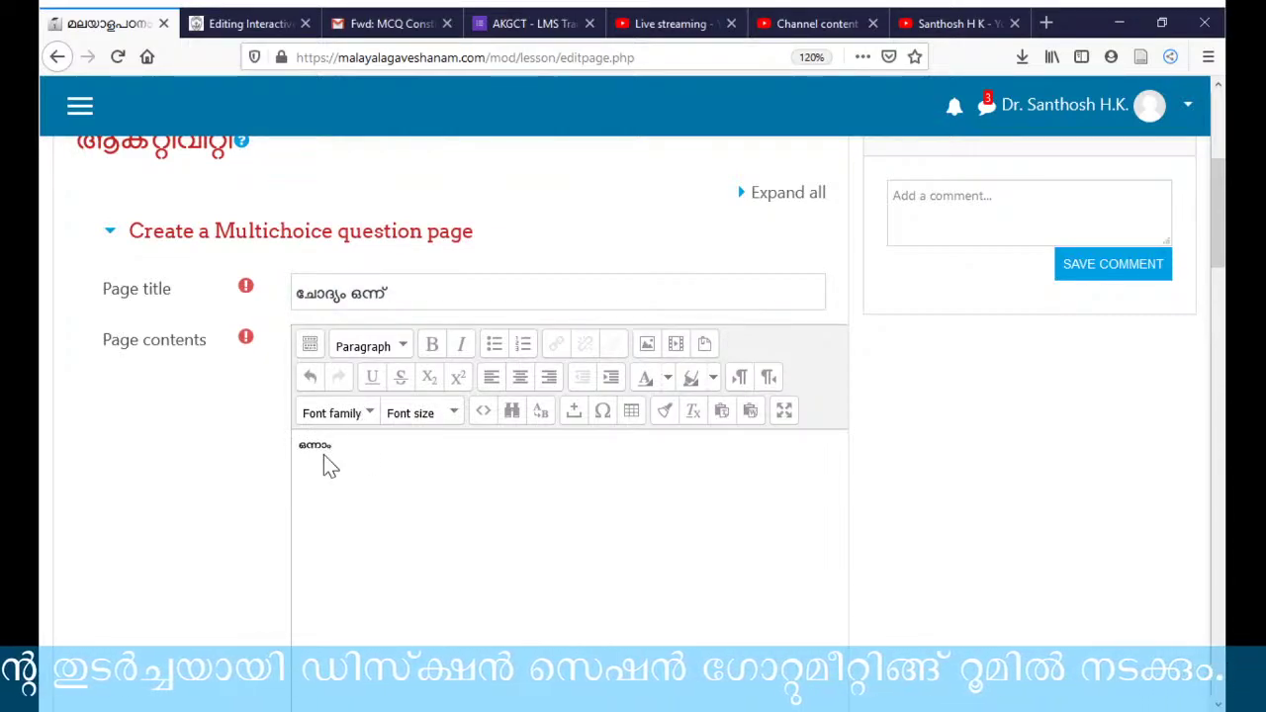
type("മത്തെ ചോദ്യം")
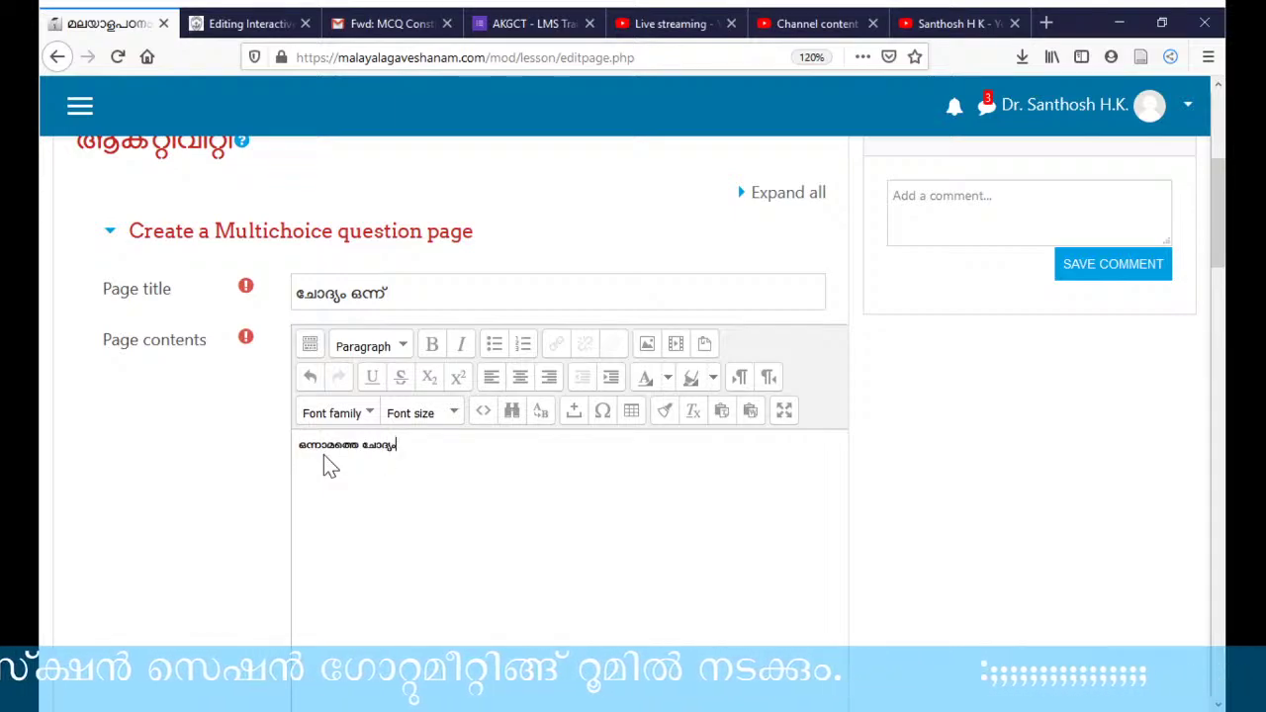
- Enter "ഉത്തരം ഒന്ന്" as the answer text of Answer 1
scroll(323, 455, "down", 5)
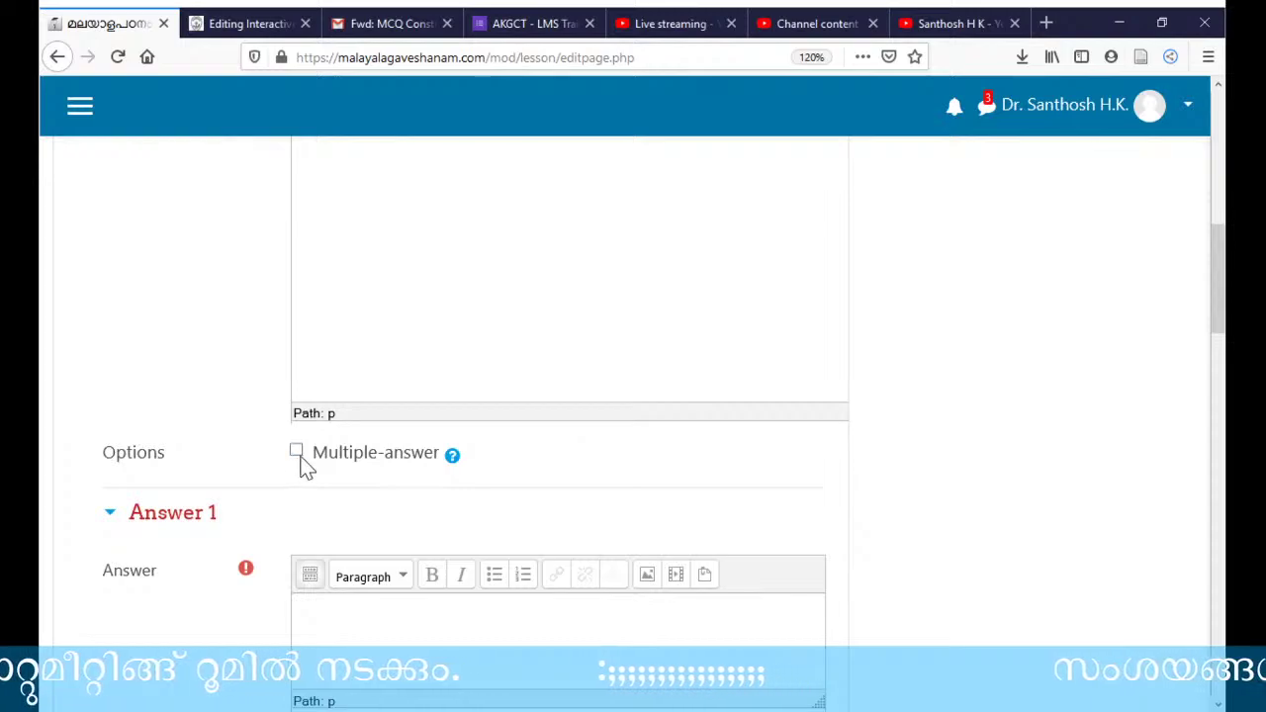
scroll(313, 469, "down", 2)
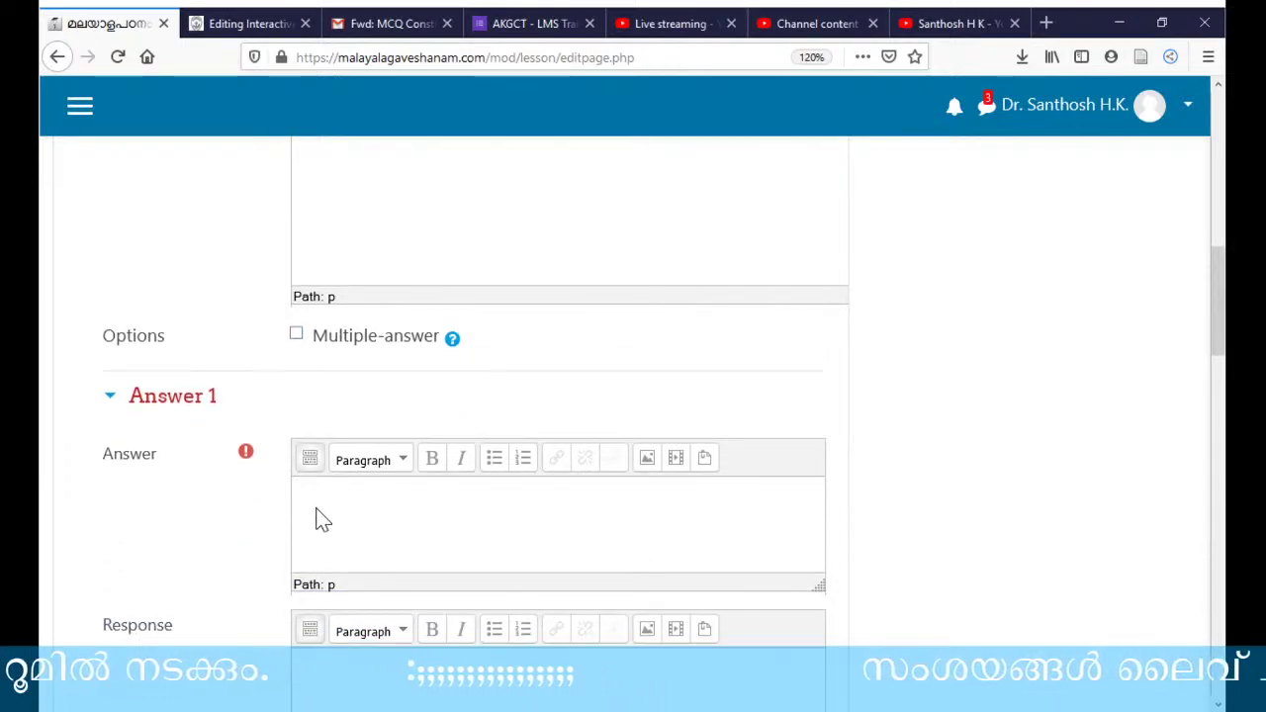
scroll(322, 521, "down", 2)
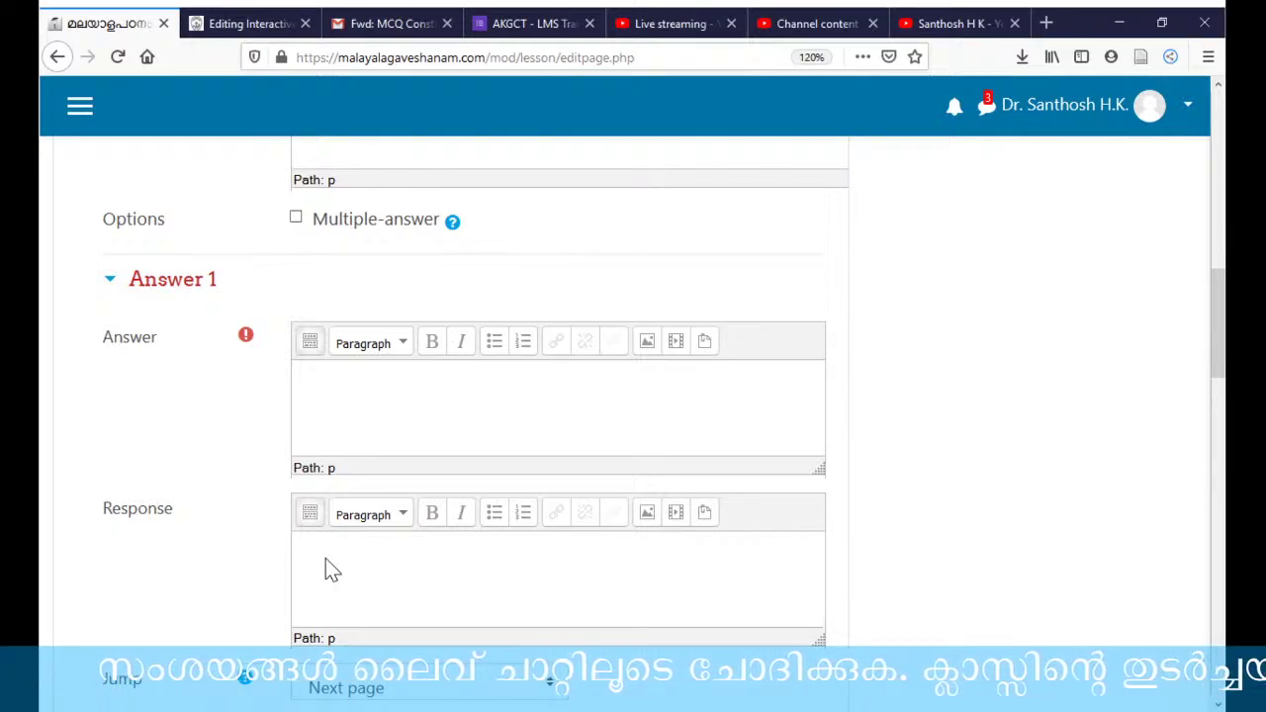
left_click(351, 416)
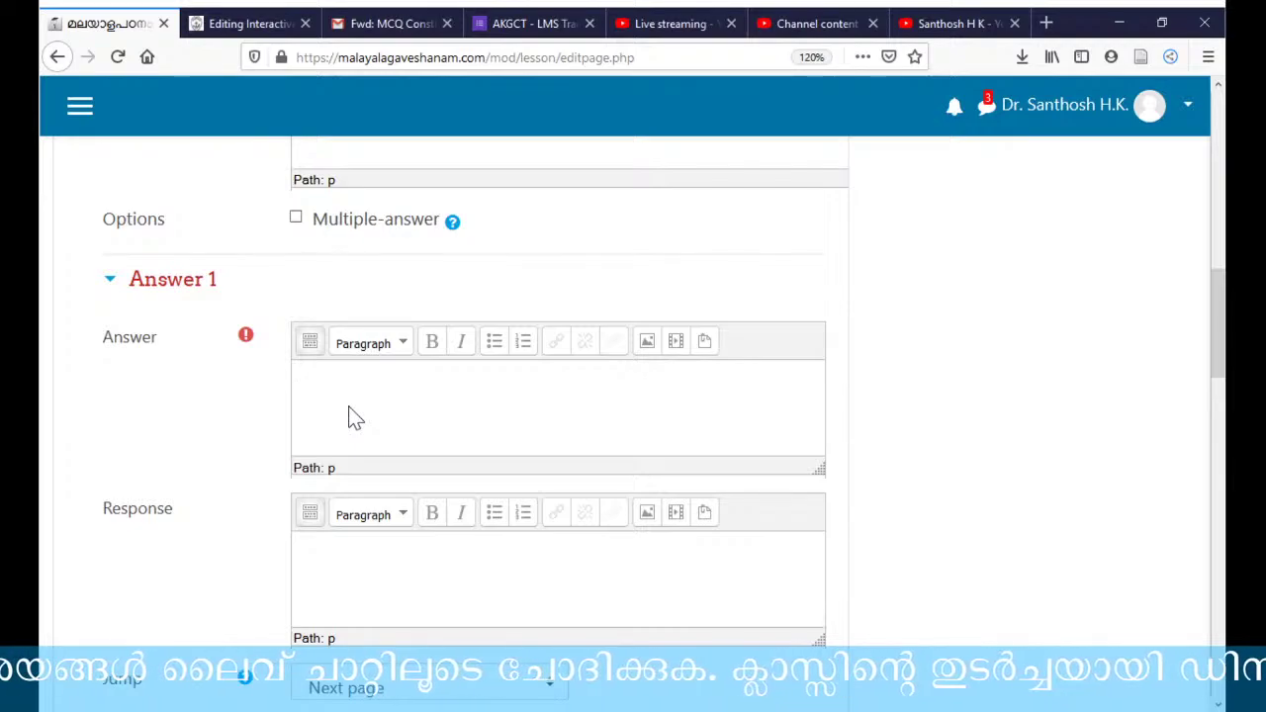
type("ഒ")
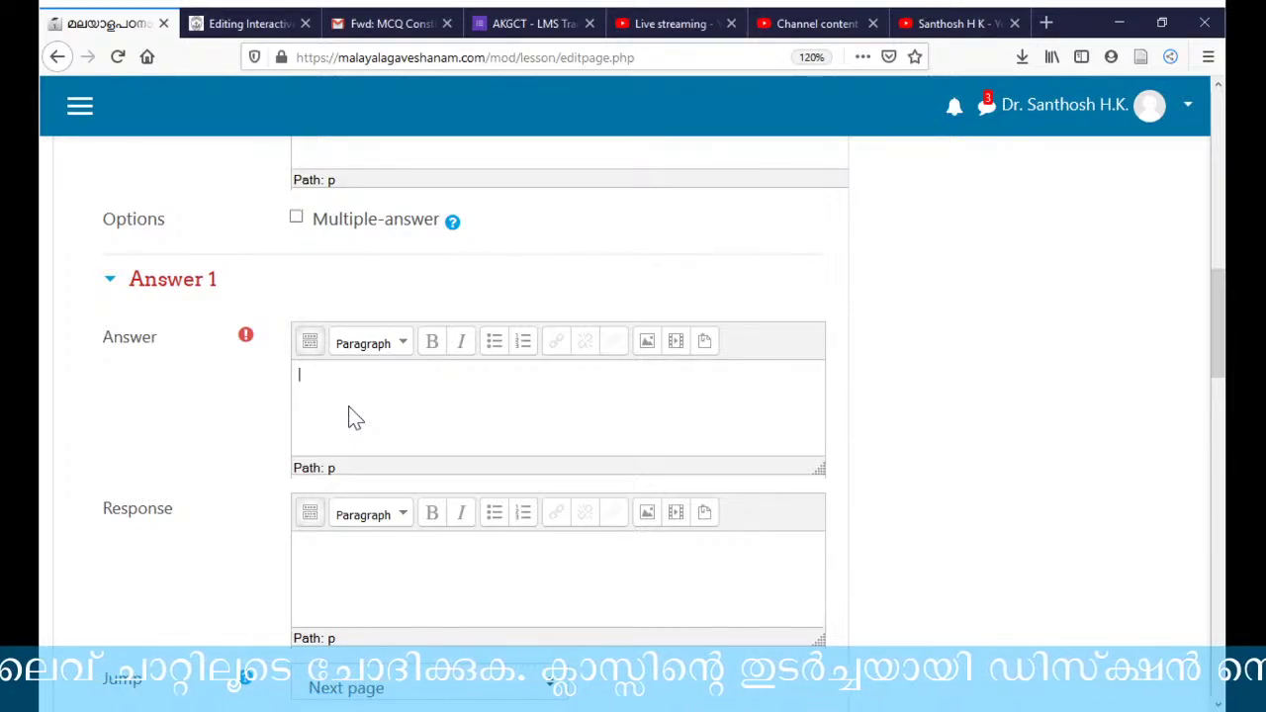
key("BackSpace")
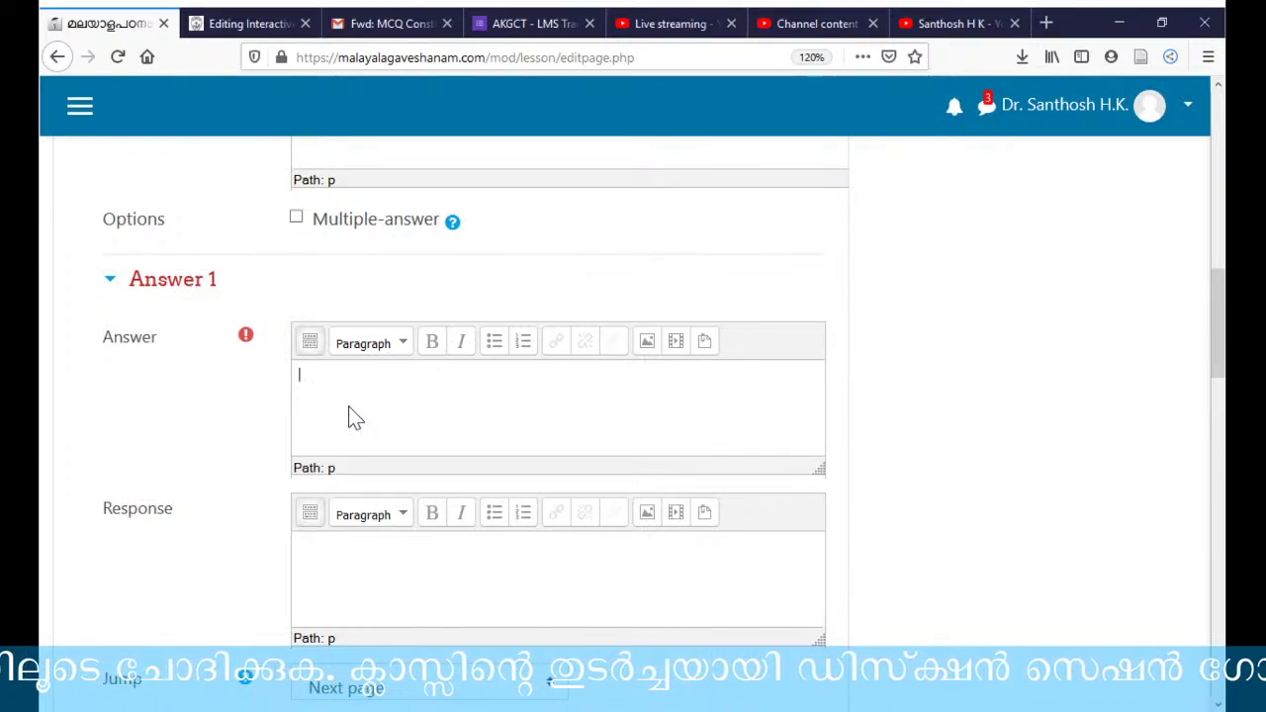
type("ഉത്തരം")
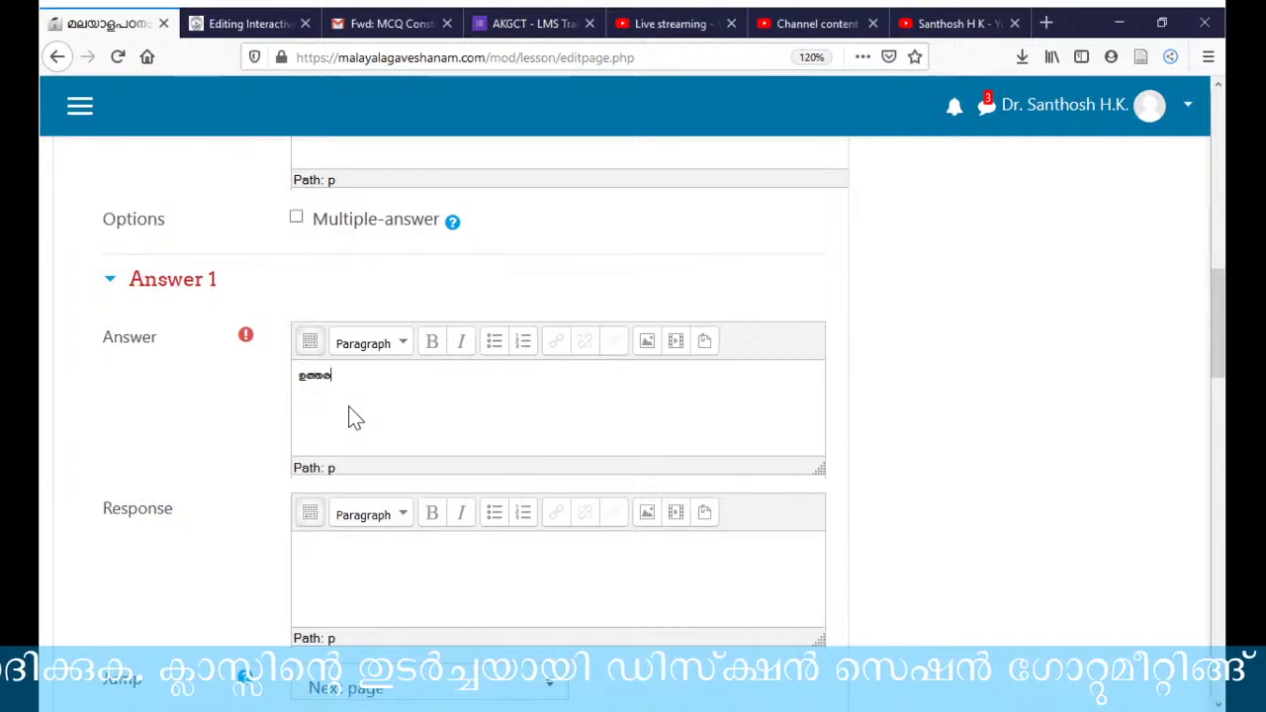
type(" ഒന്ന്")
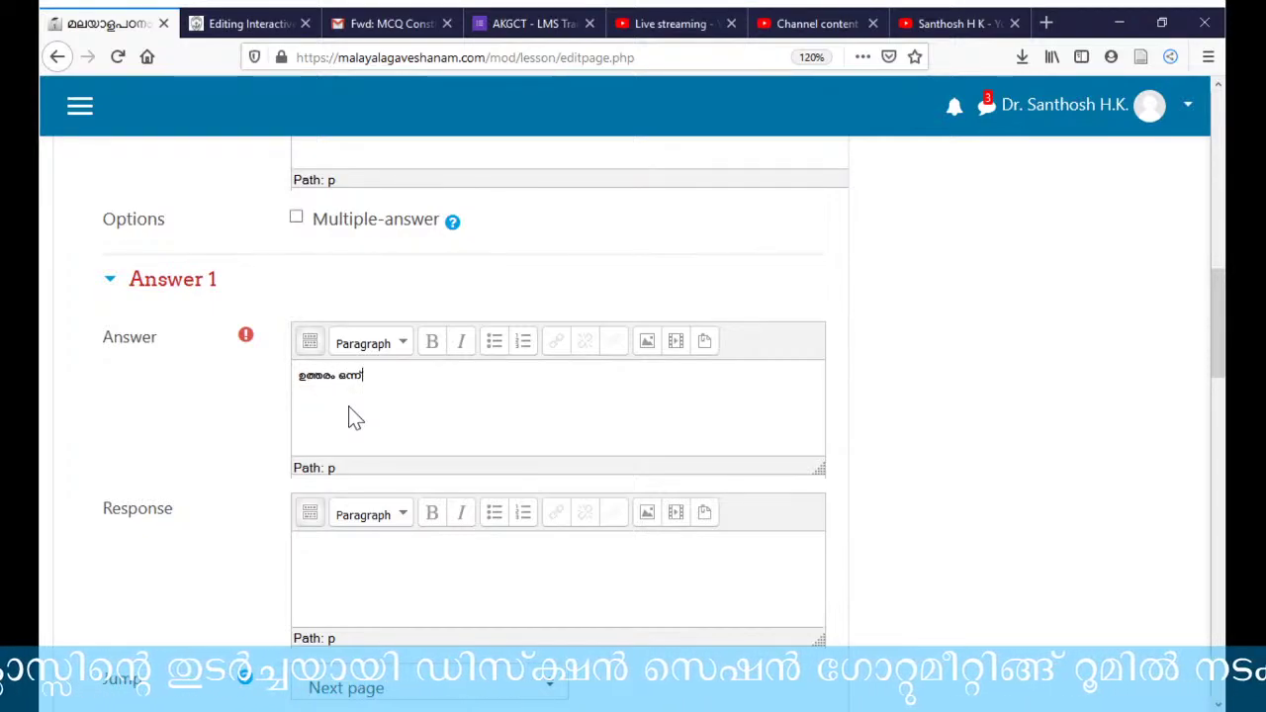
- Enter "ഉത്തരം രണ്ട്" as the answer text of Answer 2
scroll(346, 435, "down", 2)
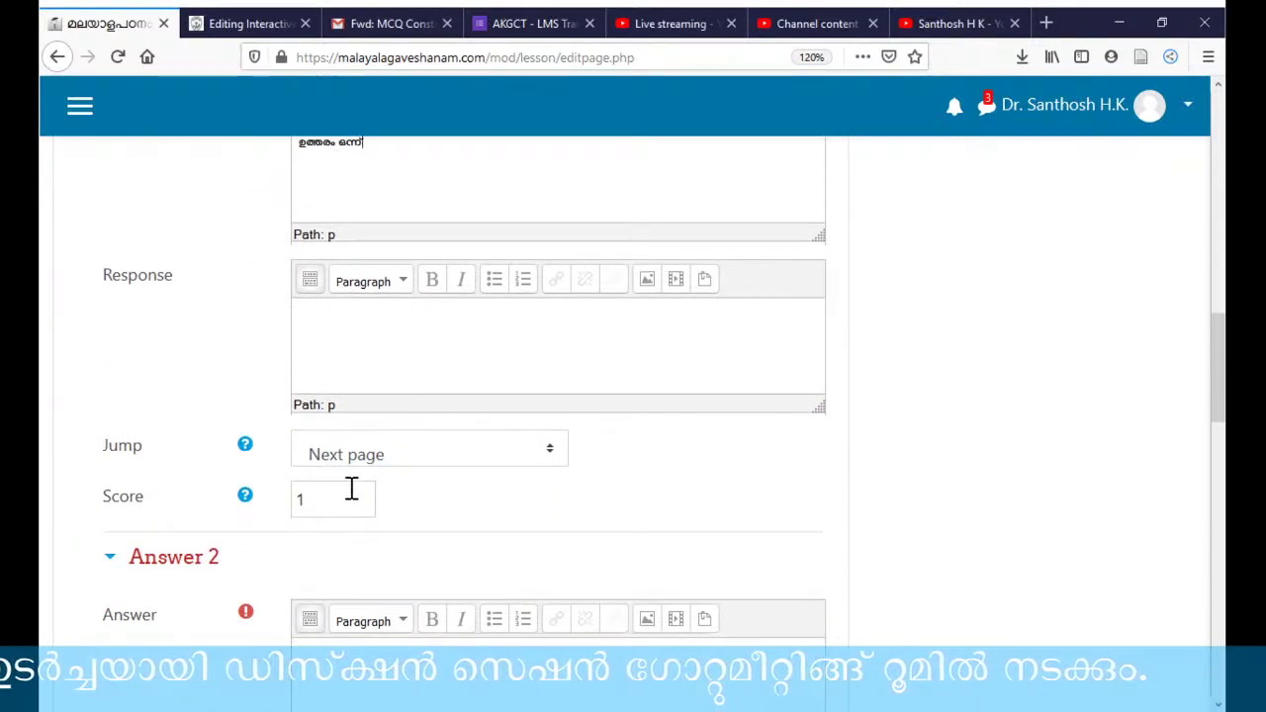
scroll(350, 489, "down", 1)
left_click(357, 542)
type("ഉ")
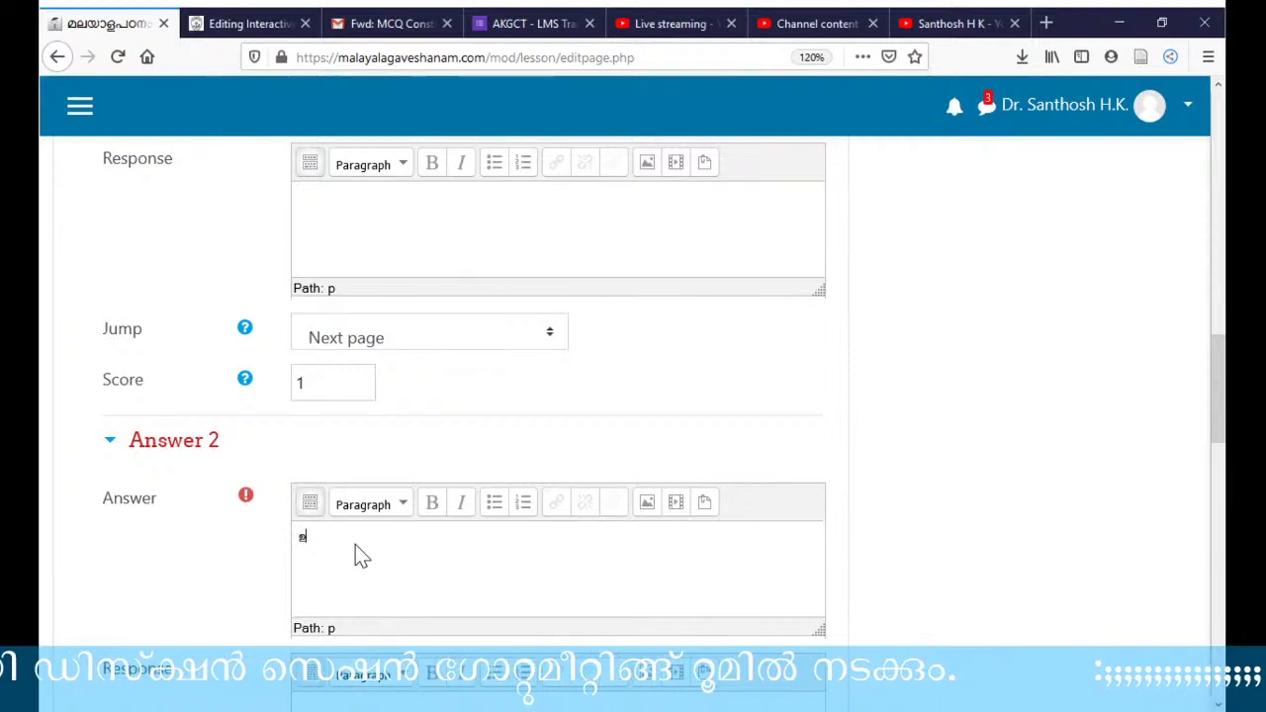
type("ത്തരം ")
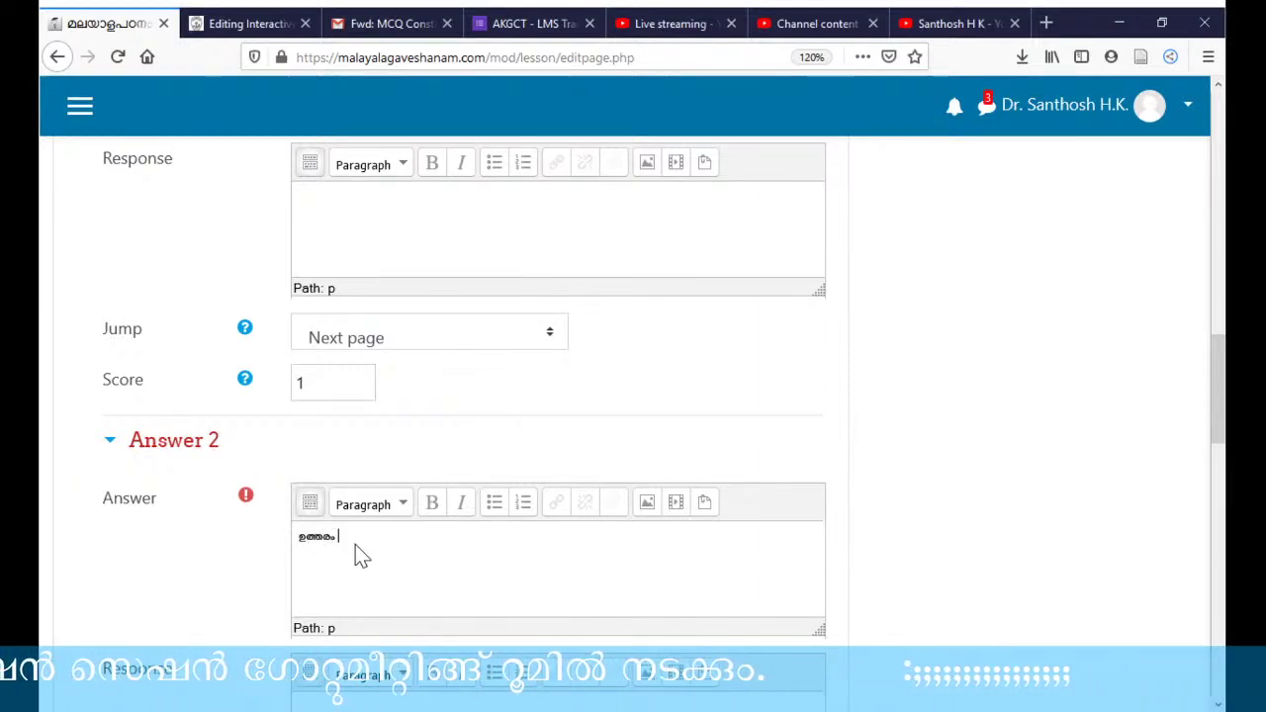
type("രണ്ട്")
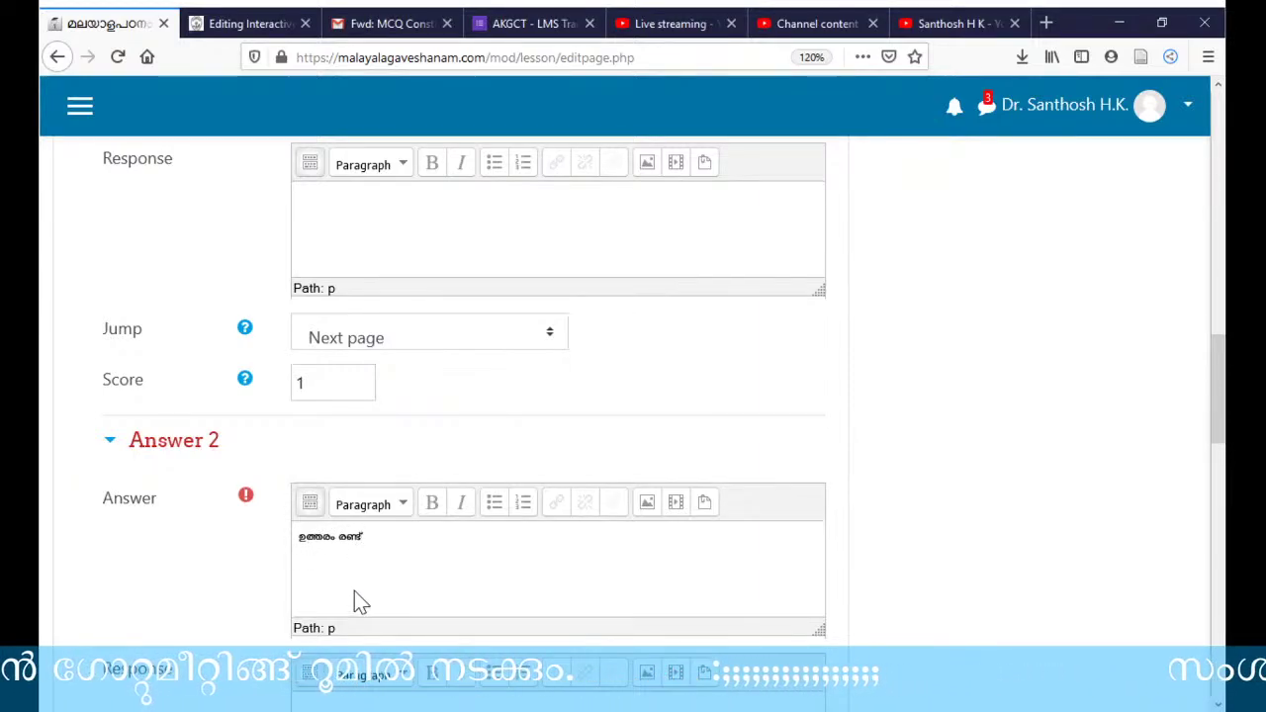
- Expand Answer 3 and enter "ഉത്തരം മൂന്ന്" as its answer text
scroll(356, 593, "down", 2)
scroll(369, 584, "down", 3)
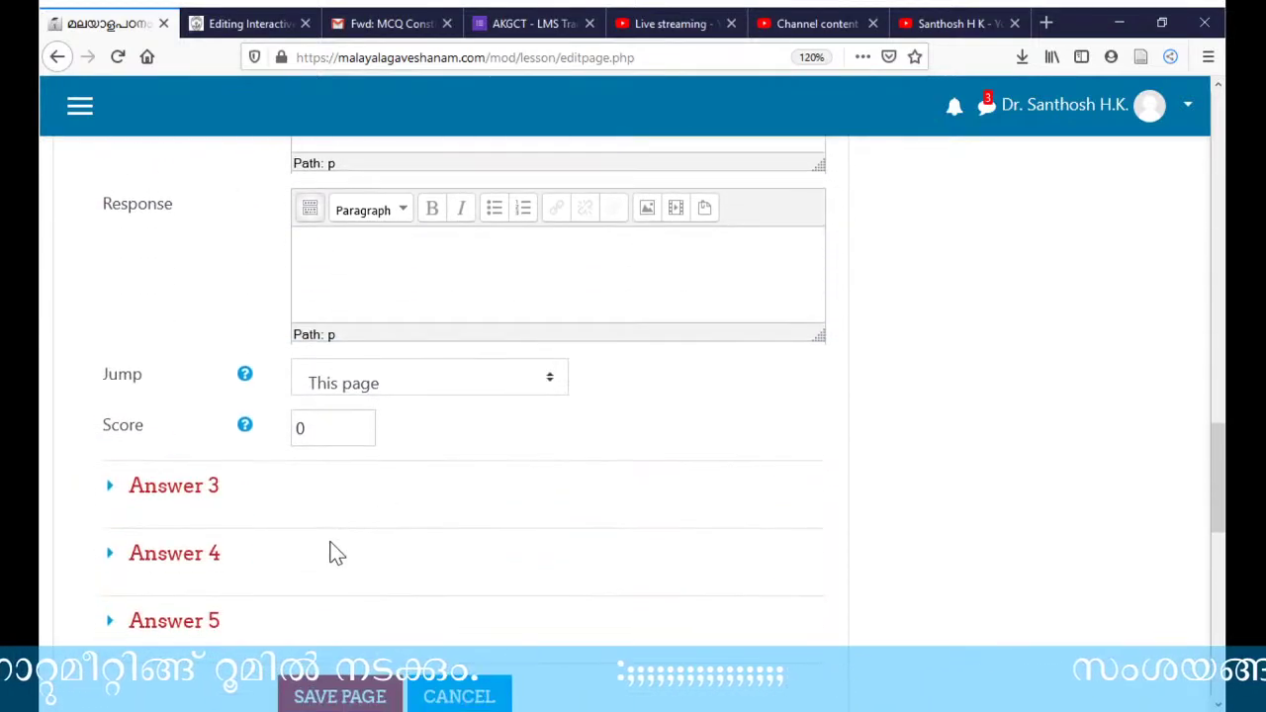
left_click(110, 489)
left_click(319, 602)
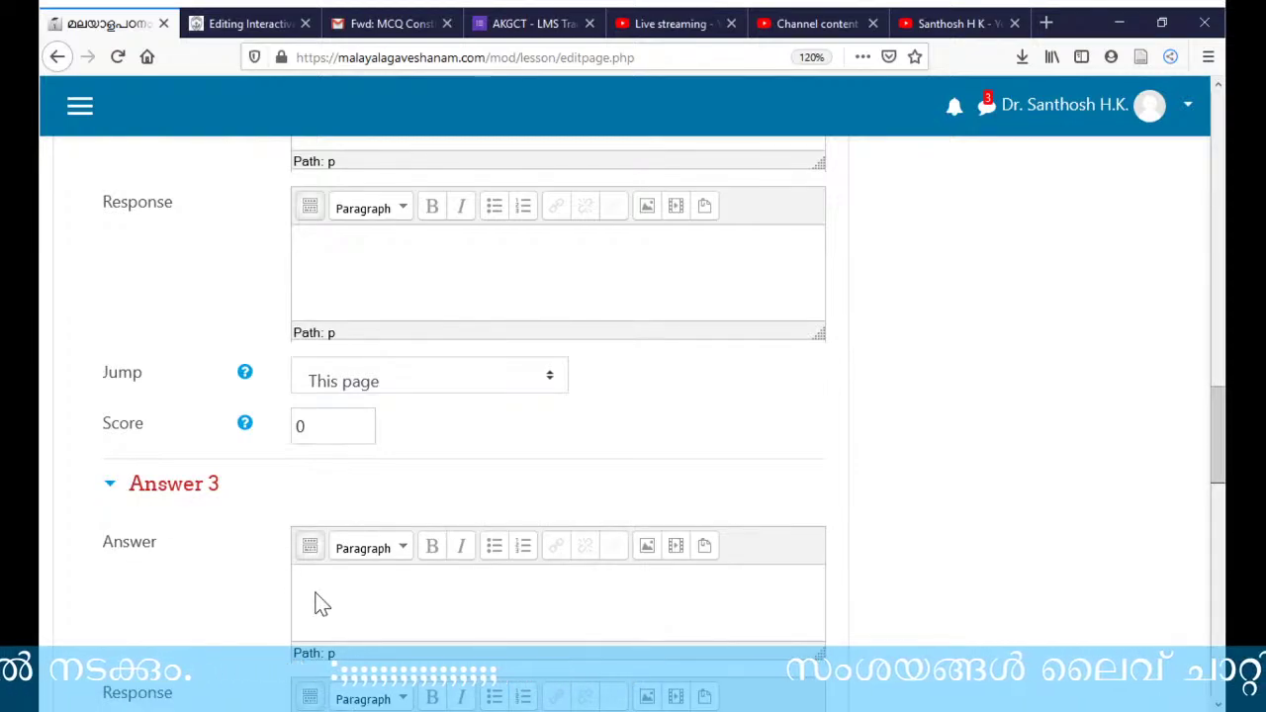
type("ഉത്തരം")
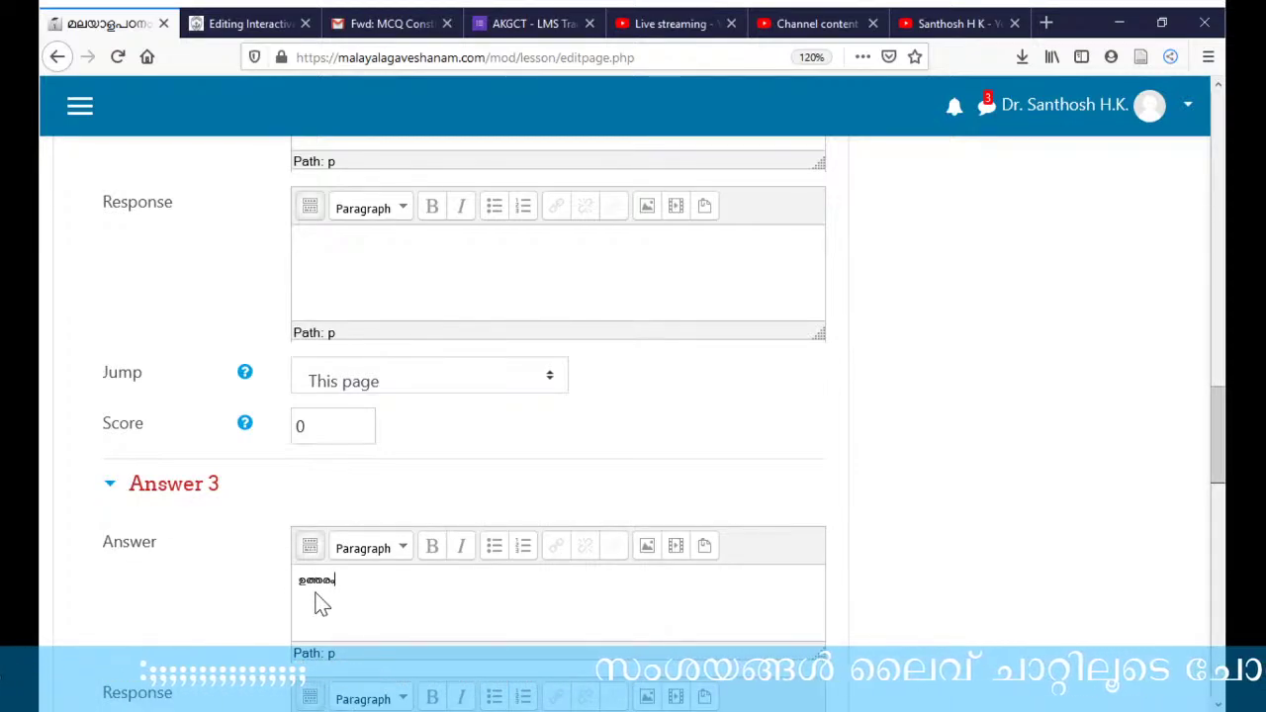
type(" മൂന്ന്")
- Expand Answer 4 and enter "ഉത്തരം നാൽ" as its answer text
scroll(412, 607, "down", 4)
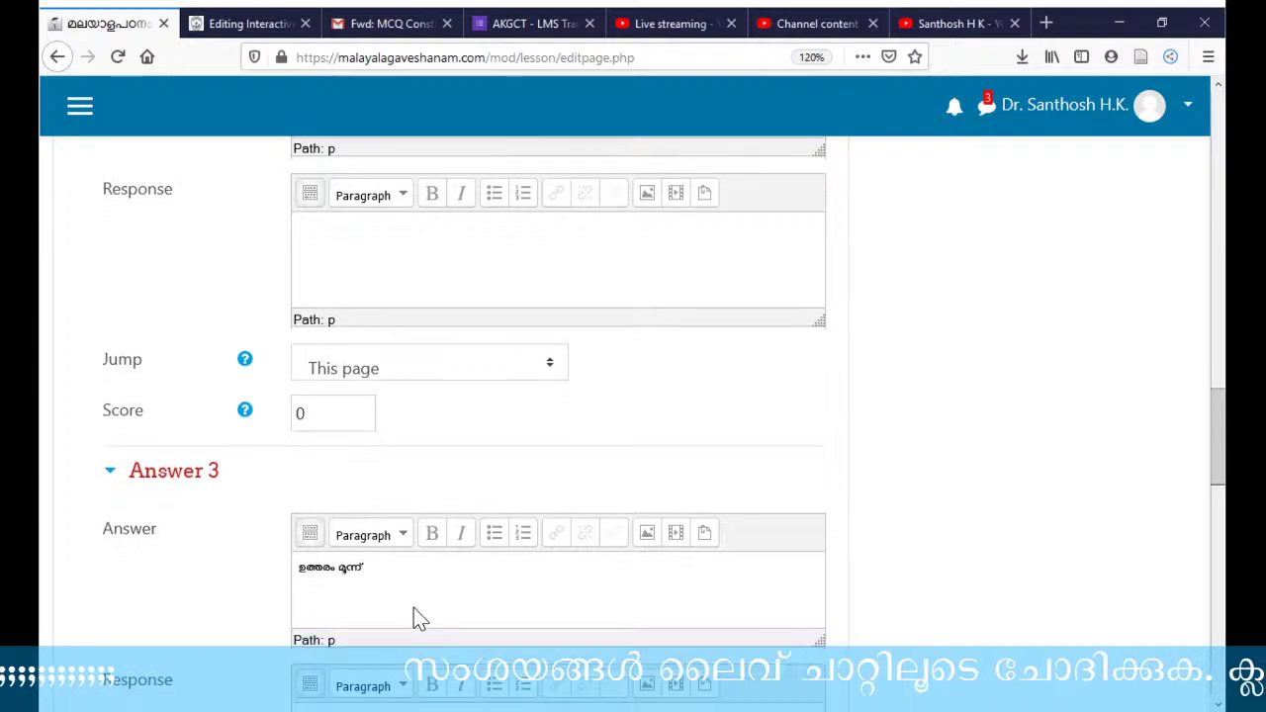
left_click(198, 609)
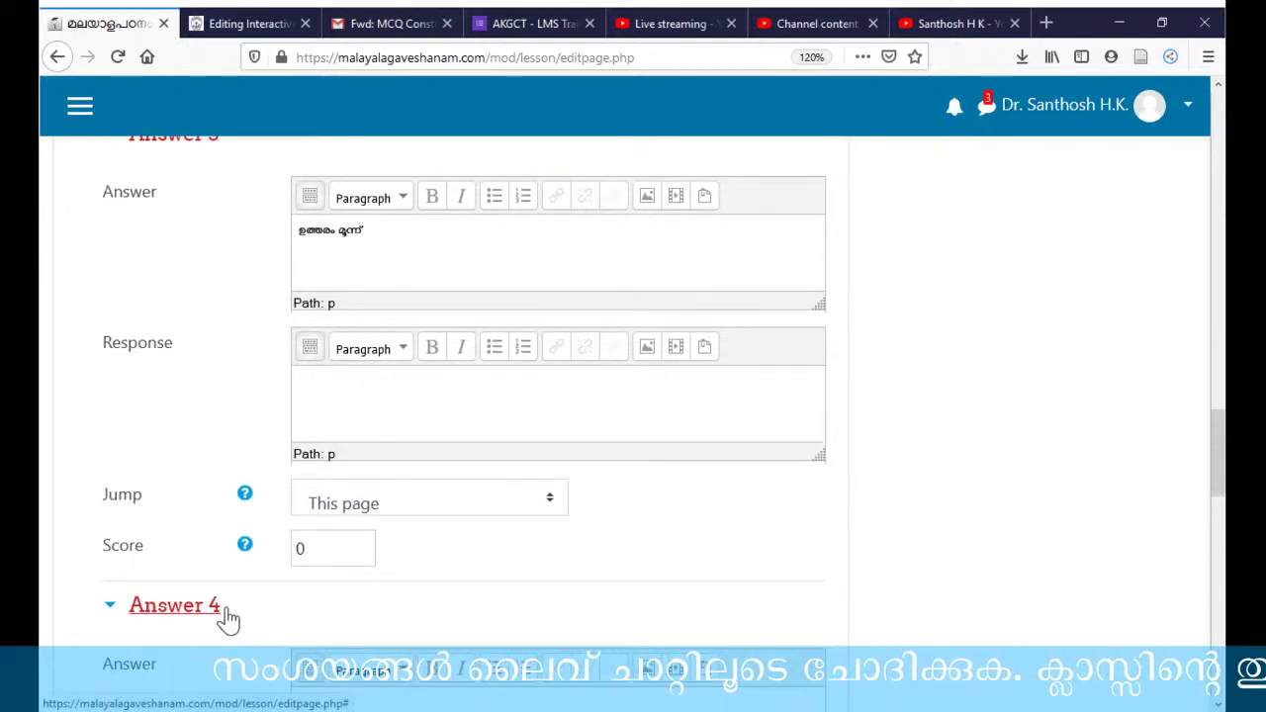
scroll(297, 616, "down", 2)
left_click(336, 611)
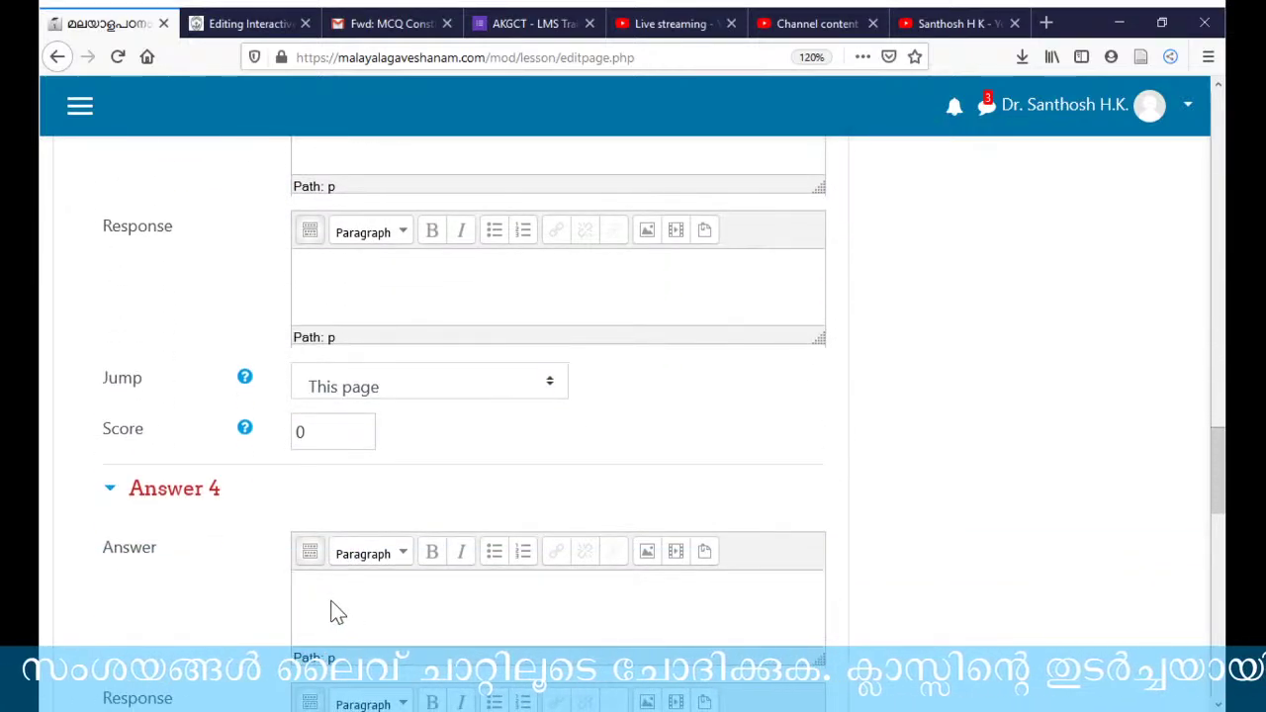
type("ഉത്തരം")
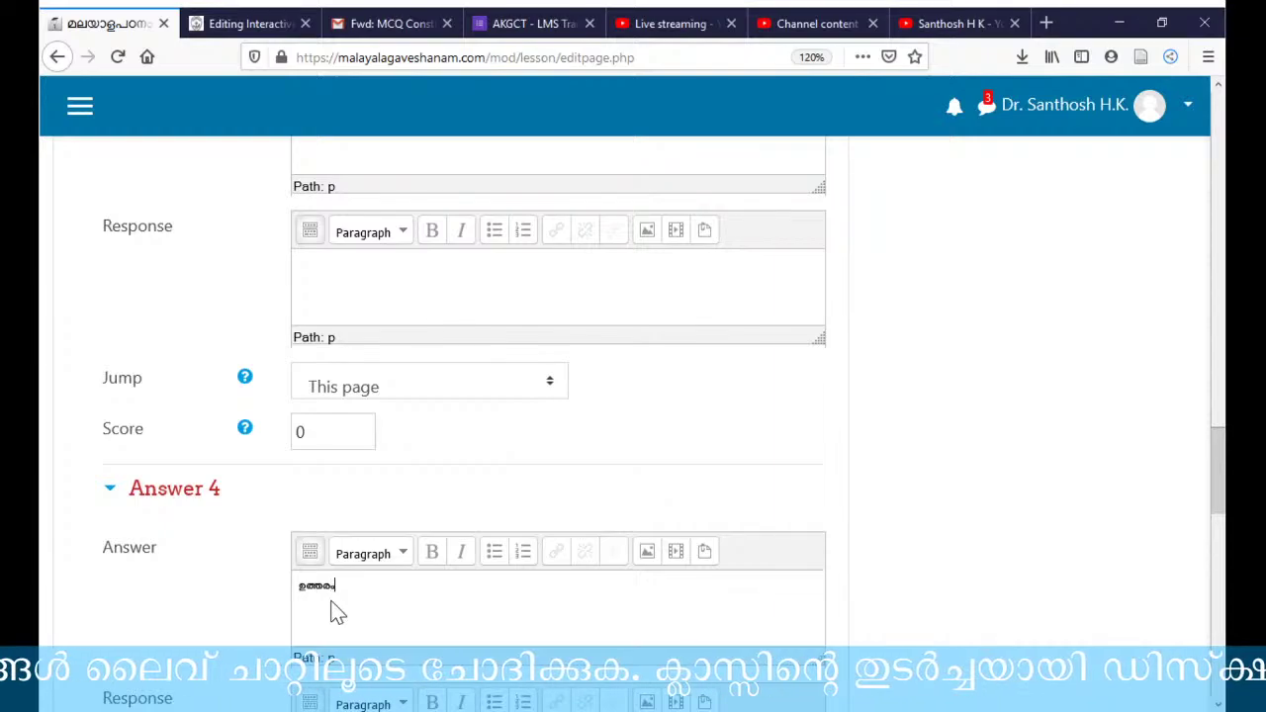
type(" നാല്")
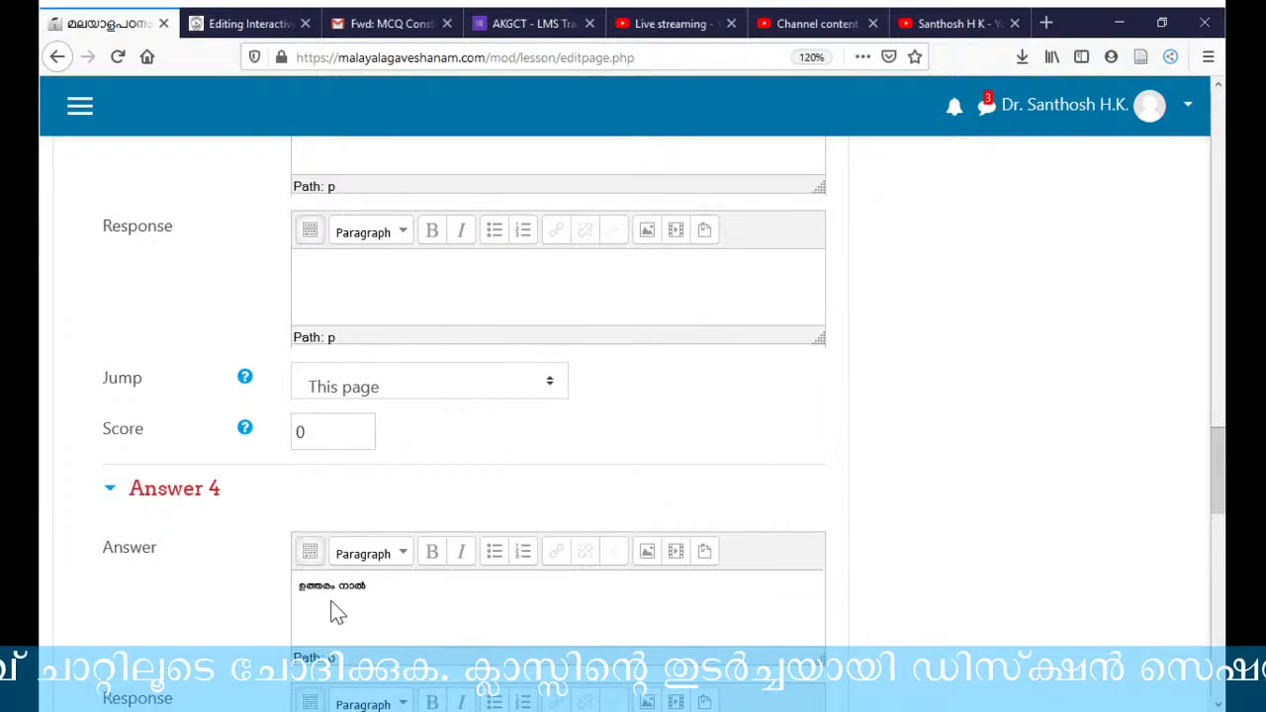
- Set the score of Answer 1 to 0 and the score of Answer 2 to 1
scroll(542, 473, "up", 8)
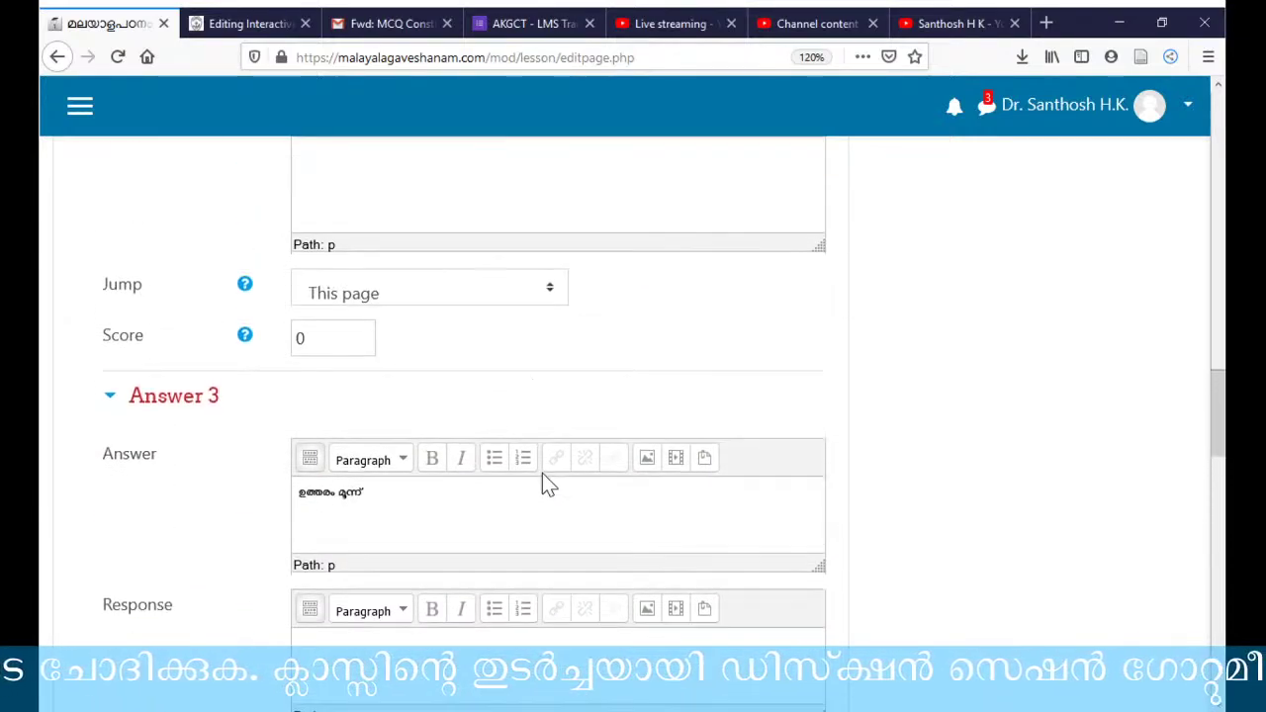
scroll(542, 473, "up", 1)
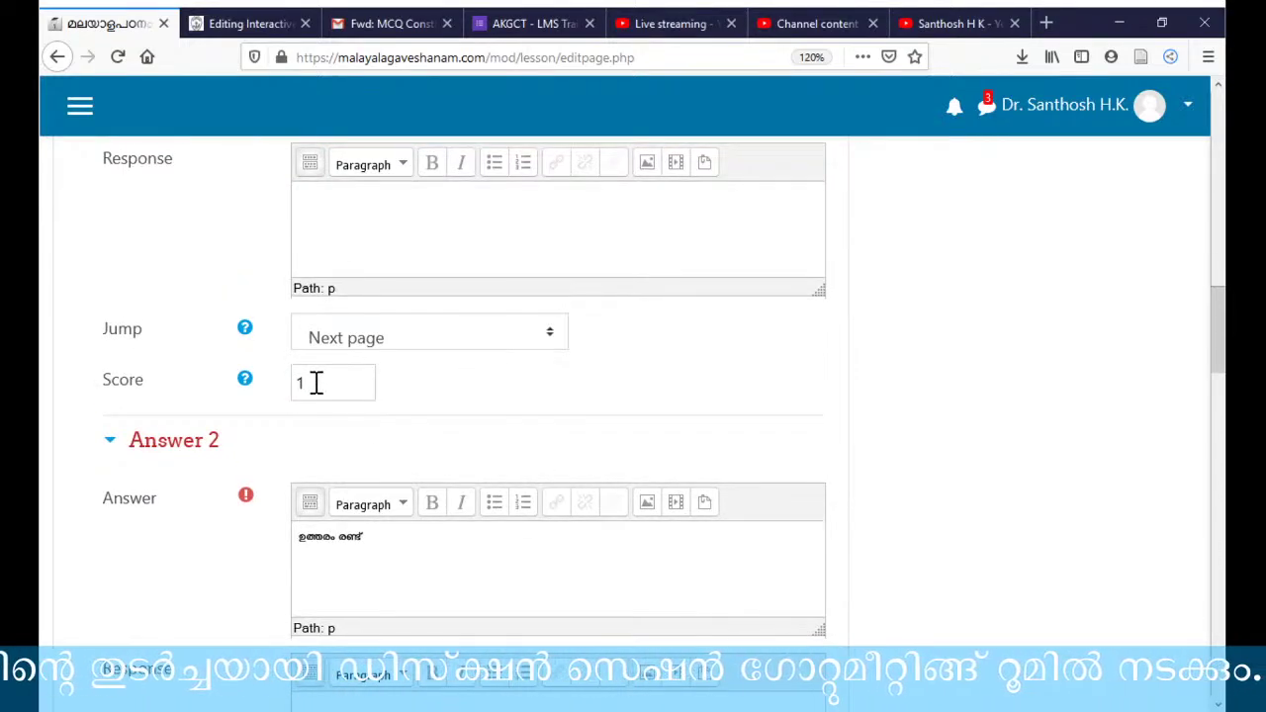
scroll(315, 383, "up", 2)
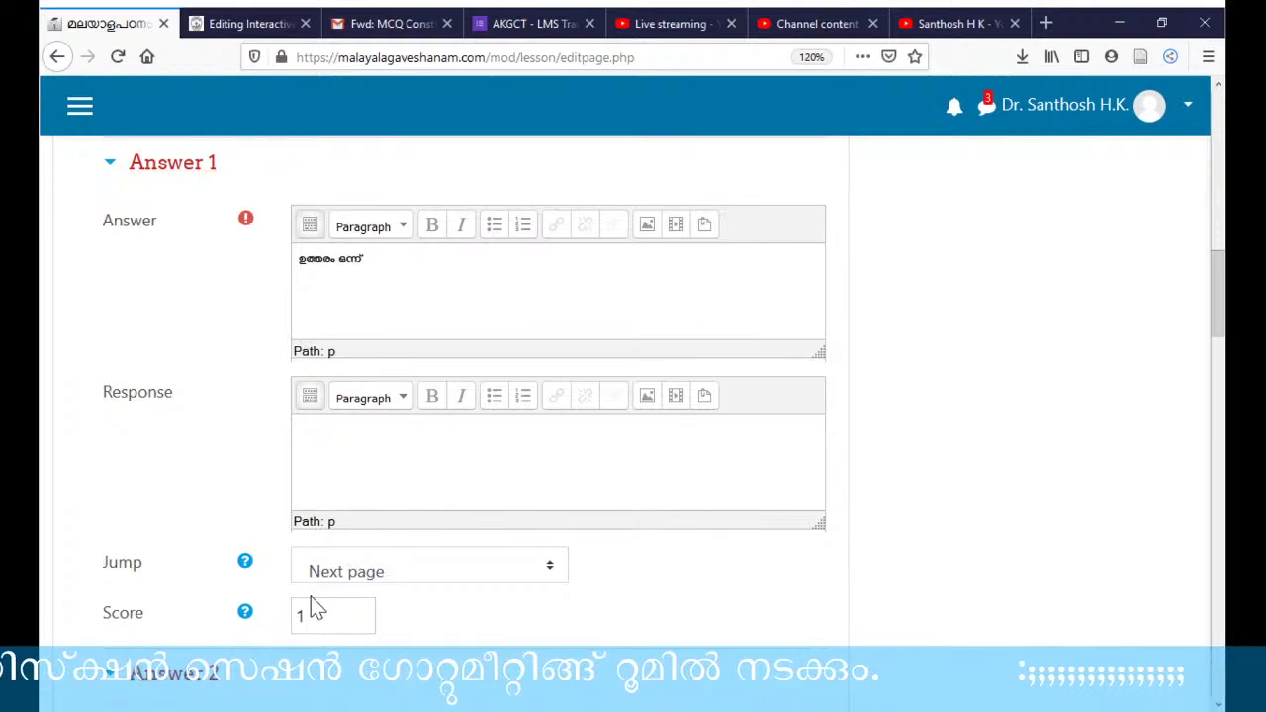
double_click(305, 620)
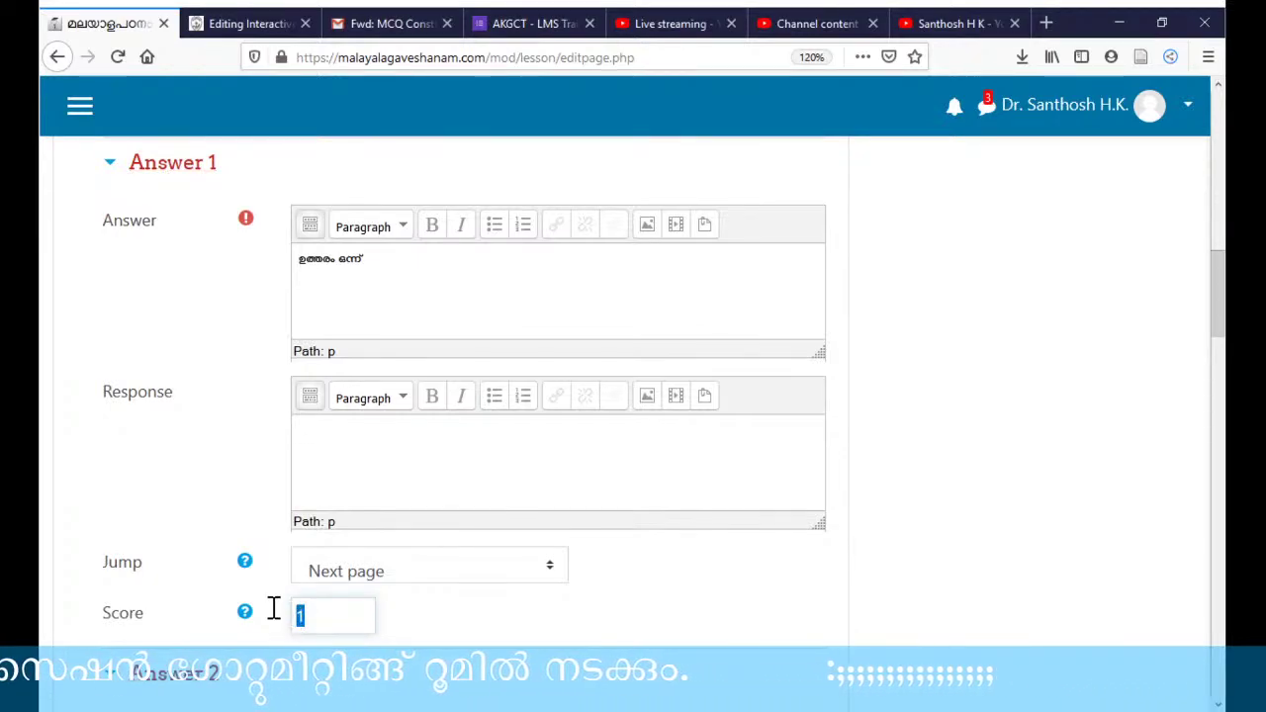
scroll(353, 577, "down", 5)
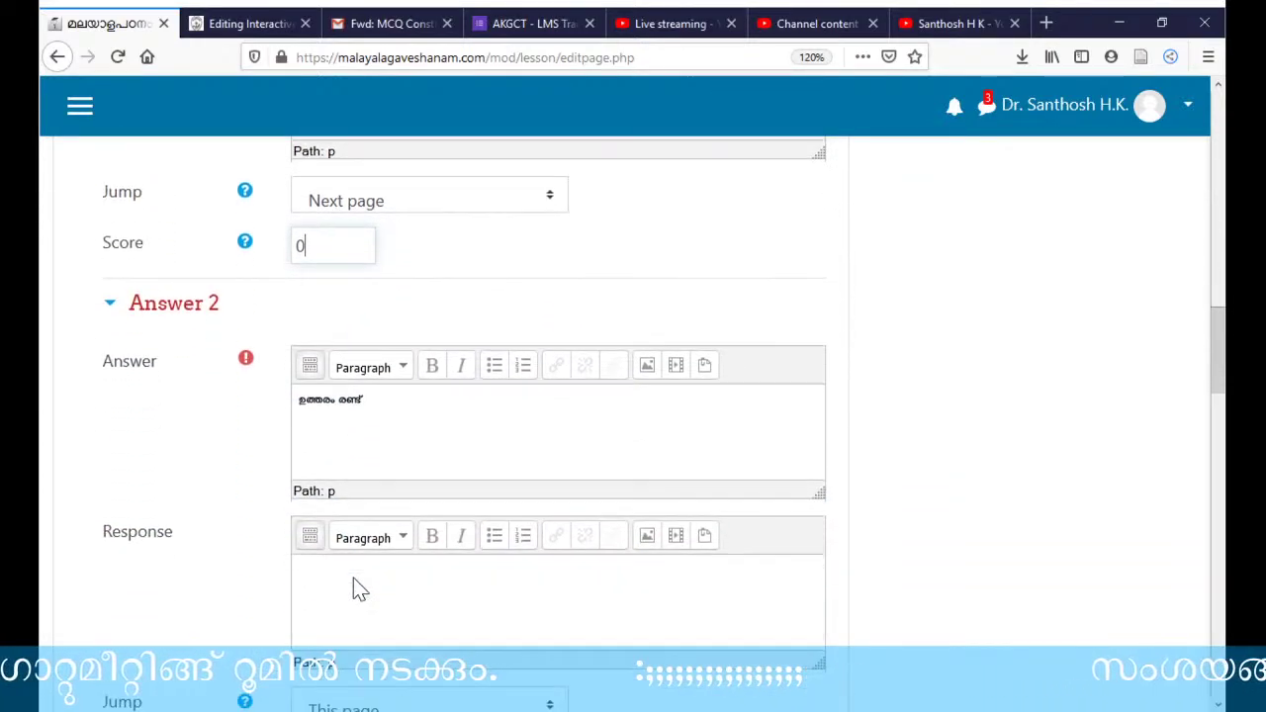
double_click(299, 546)
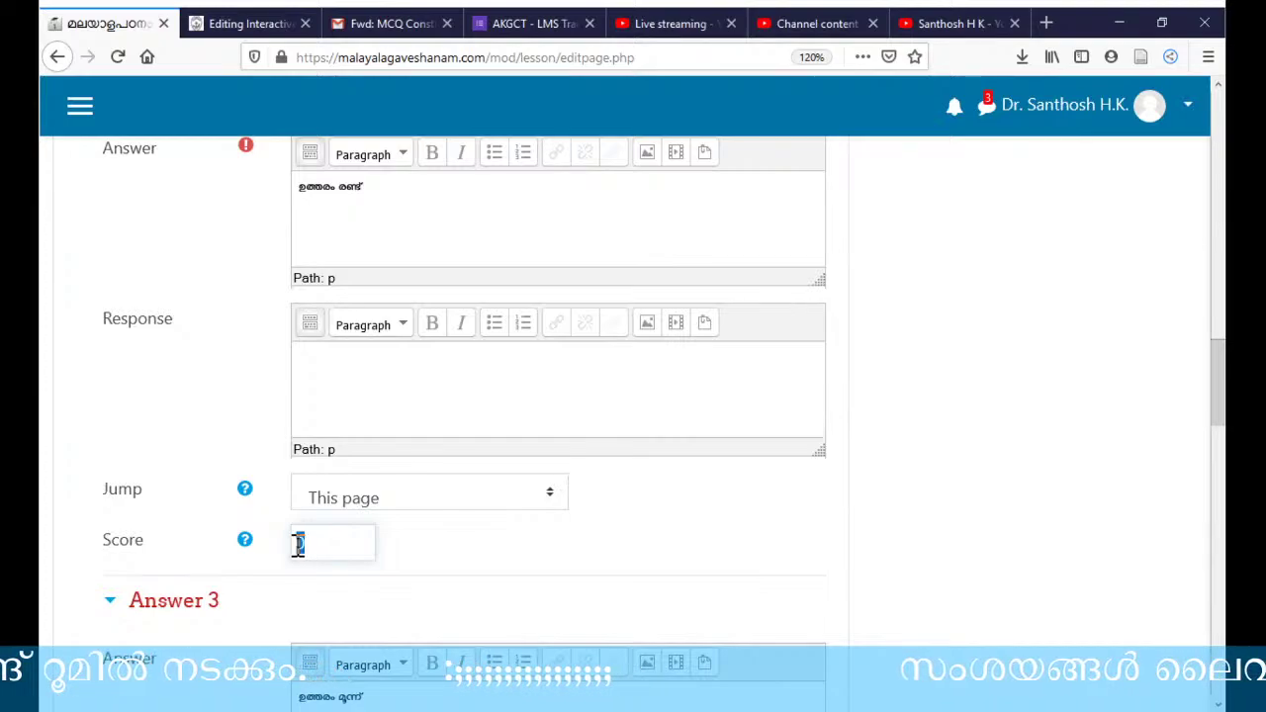
type("1")
- Review the answer text, jump and score settings of Answer 1 and Answer 2, including the jump choices for Answer 2
scroll(511, 502, "up", 4)
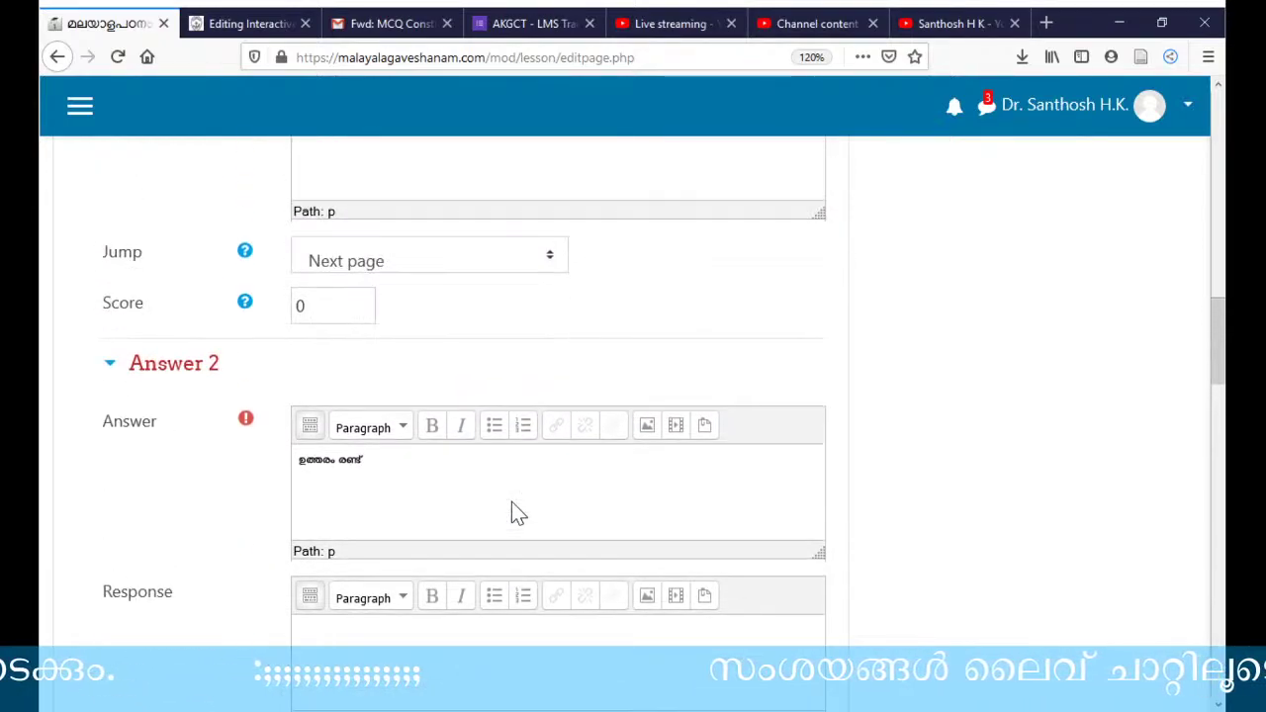
scroll(482, 440, "up", 3)
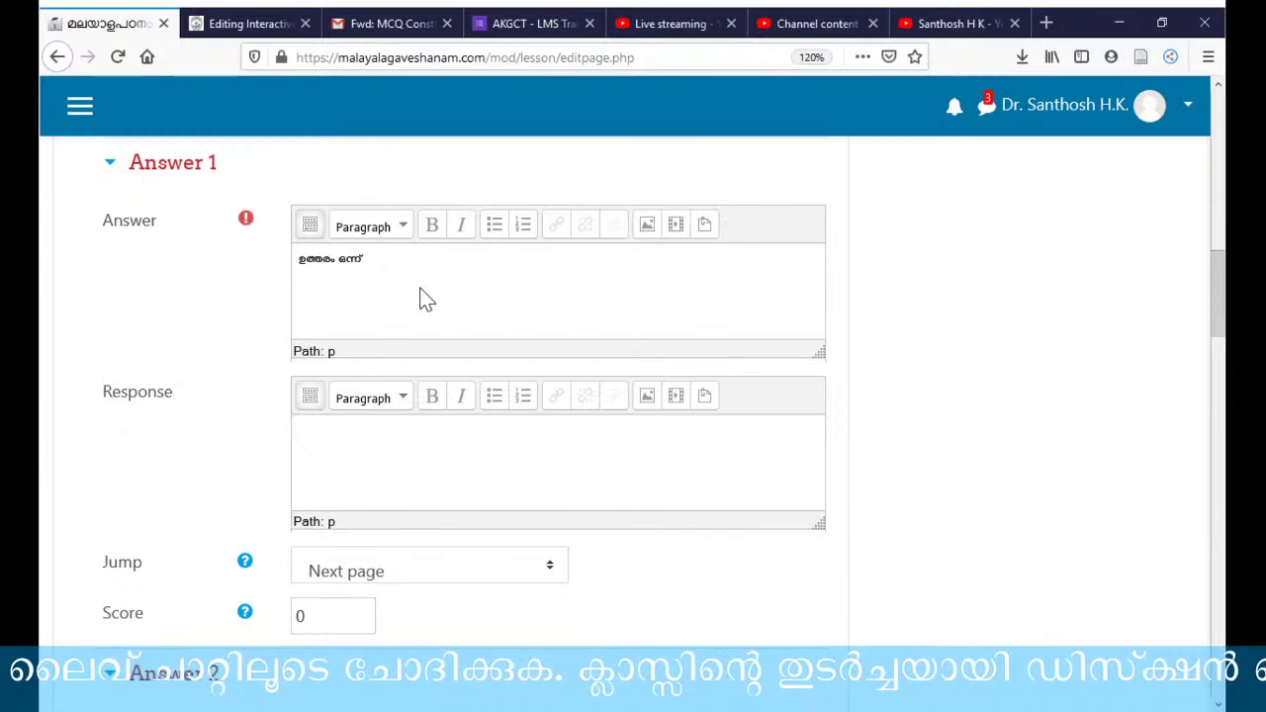
left_click(388, 260)
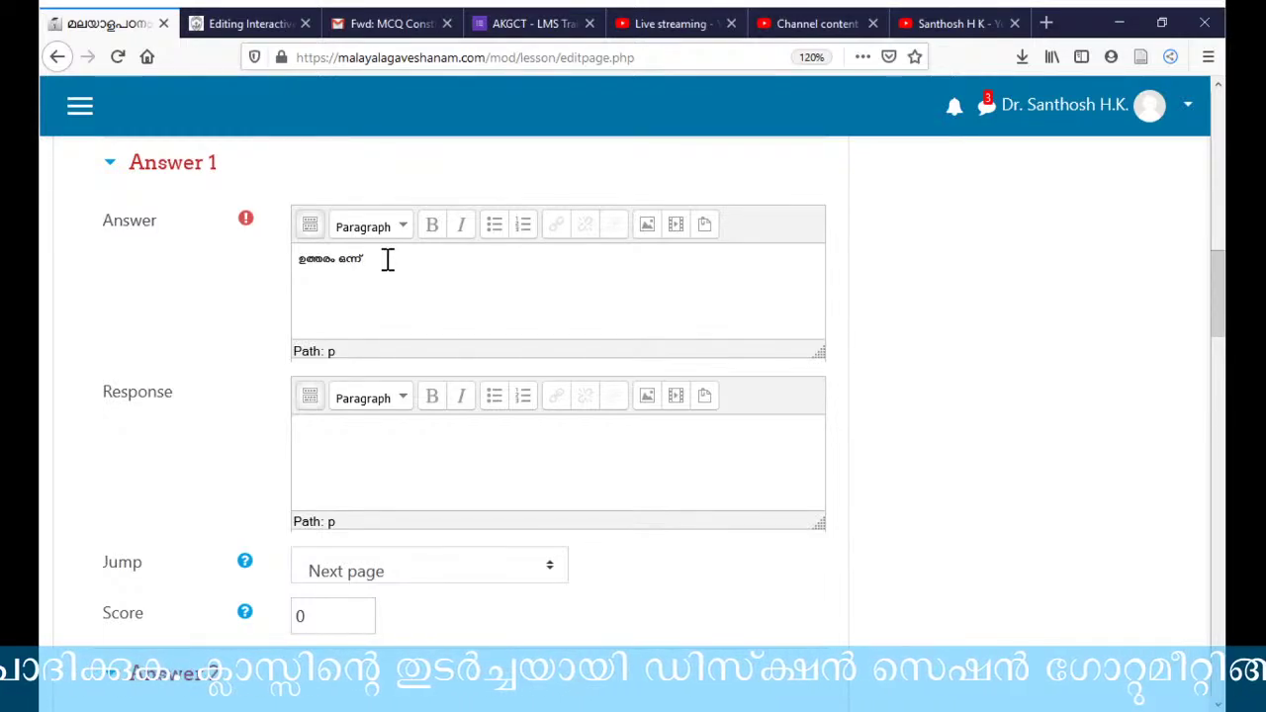
scroll(401, 287, "down", 4)
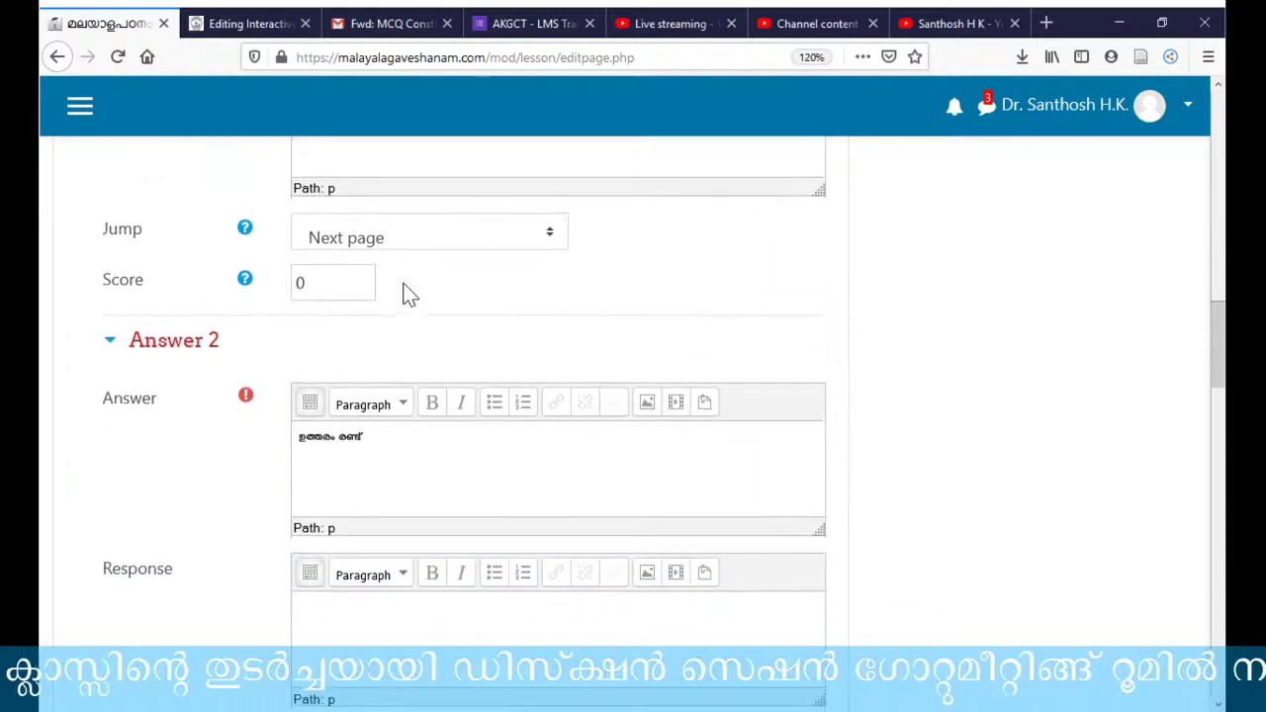
scroll(402, 297, "down", 2)
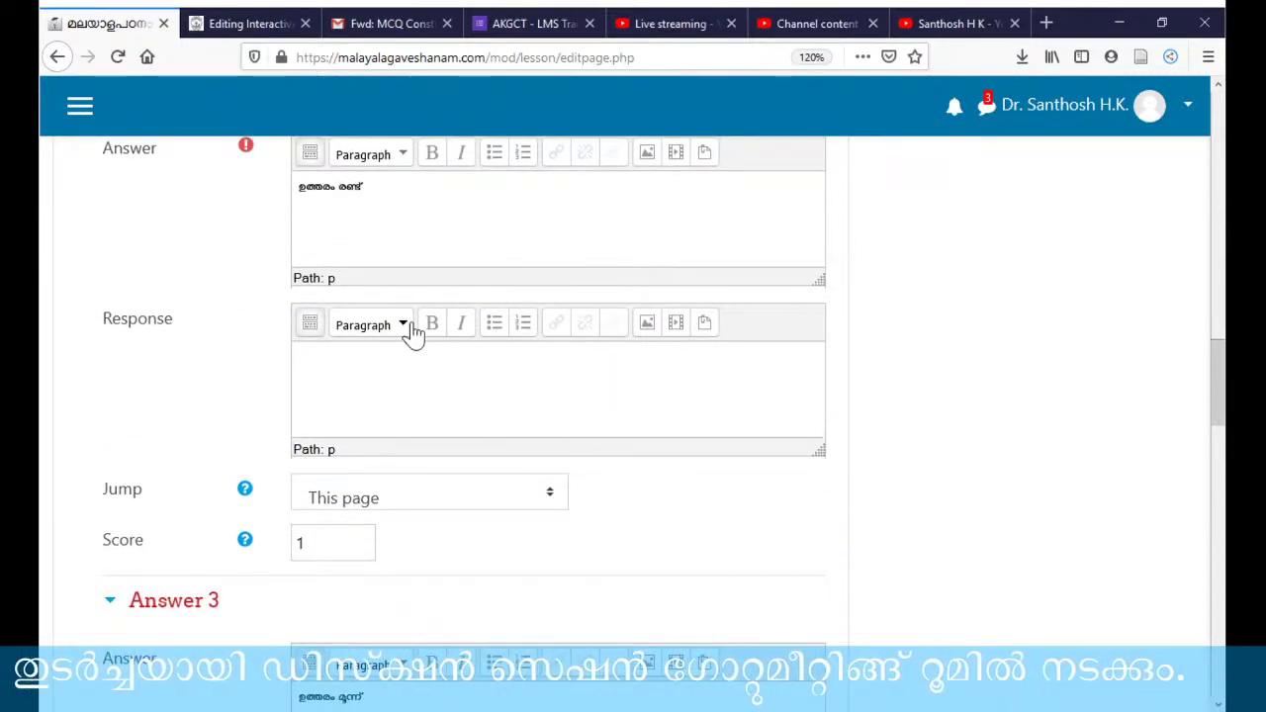
left_click(550, 497)
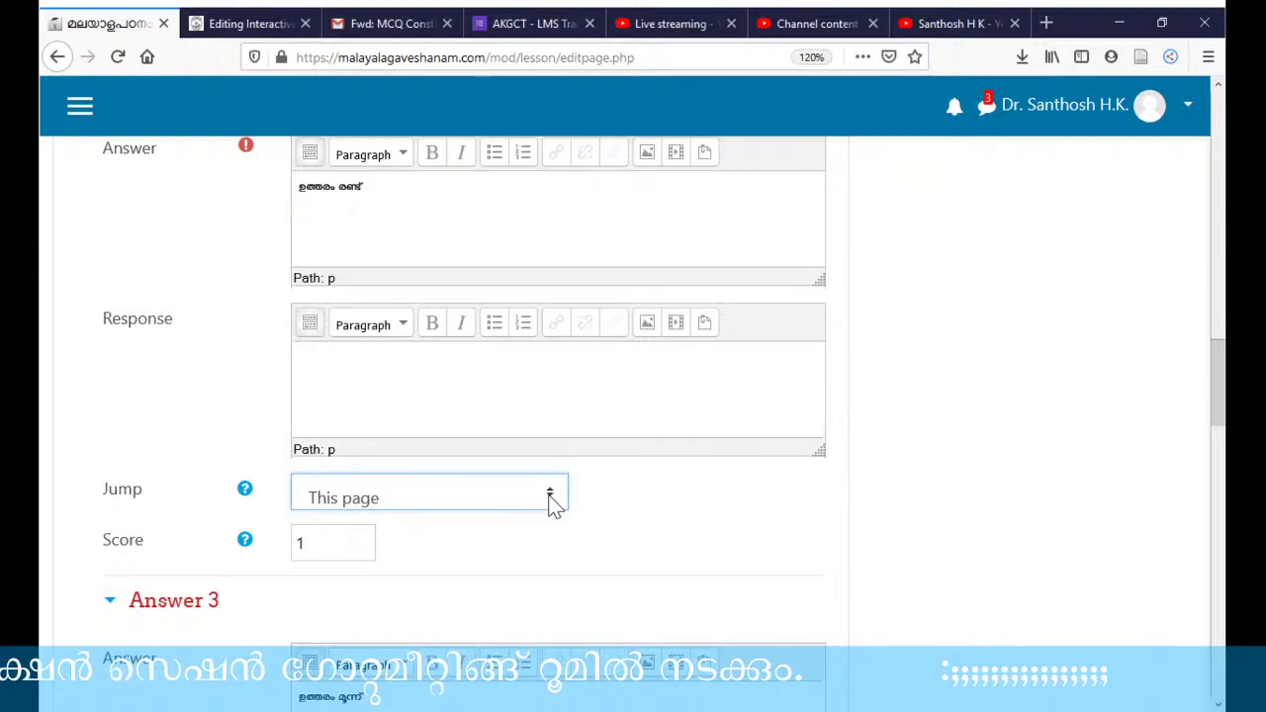
left_click(698, 535)
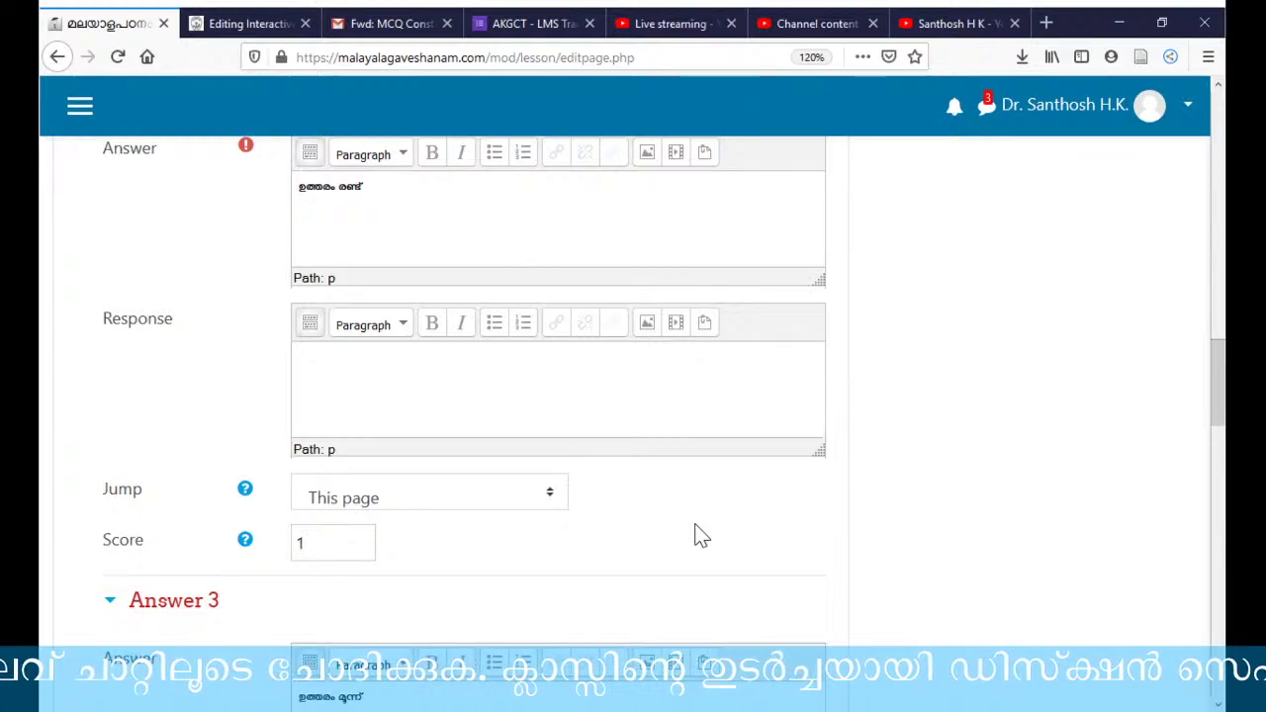
scroll(696, 524, "up", 5)
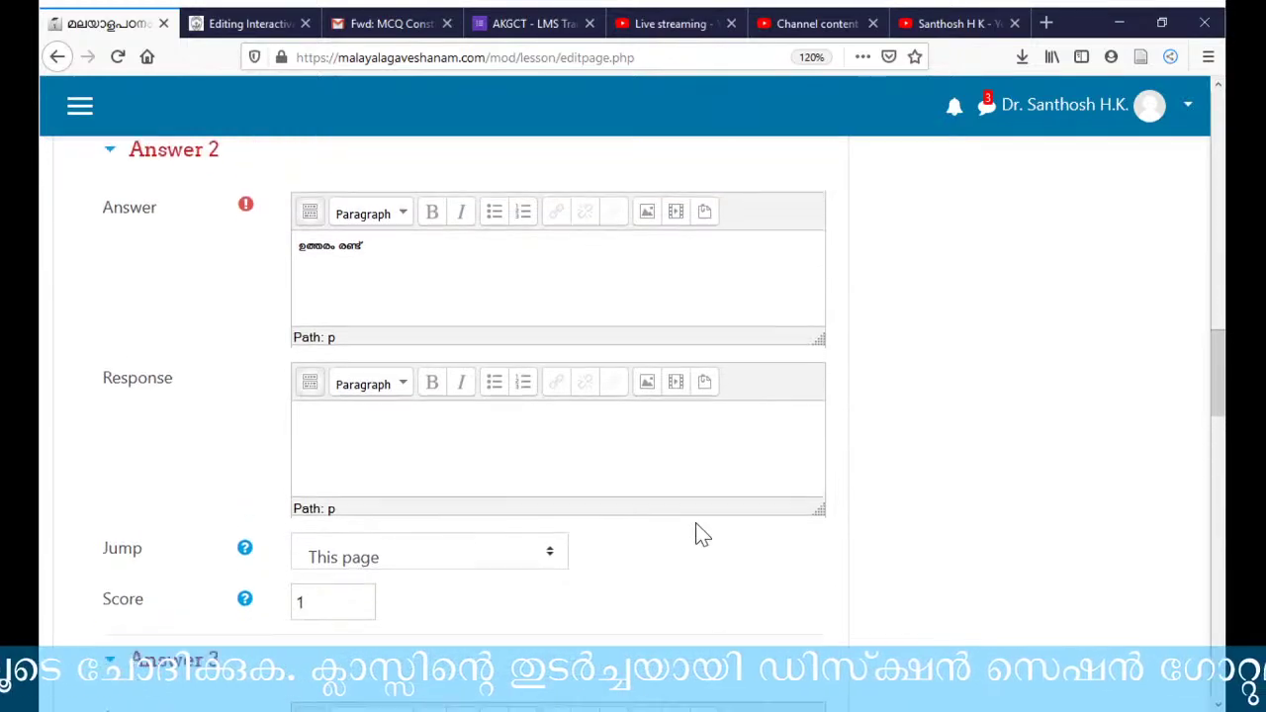
scroll(715, 472, "up", 6)
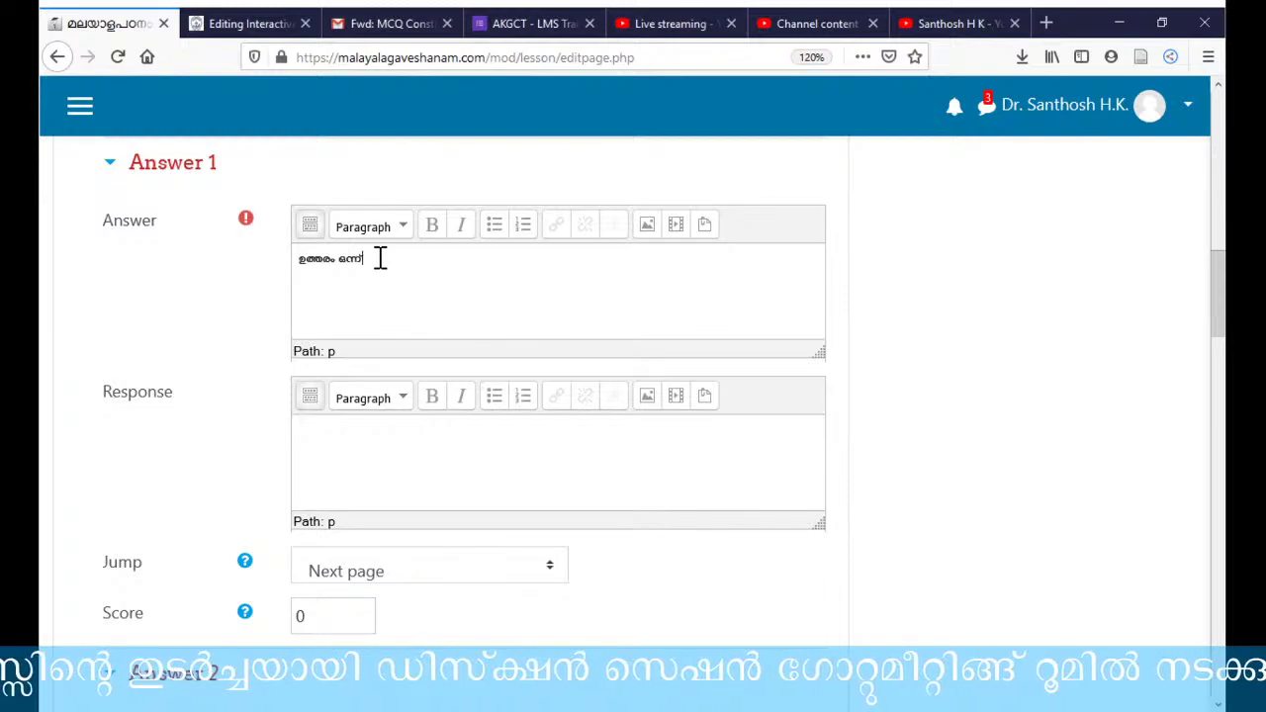
- Examine the jump choices for Answer 1 of the question
scroll(455, 483, "down", 2)
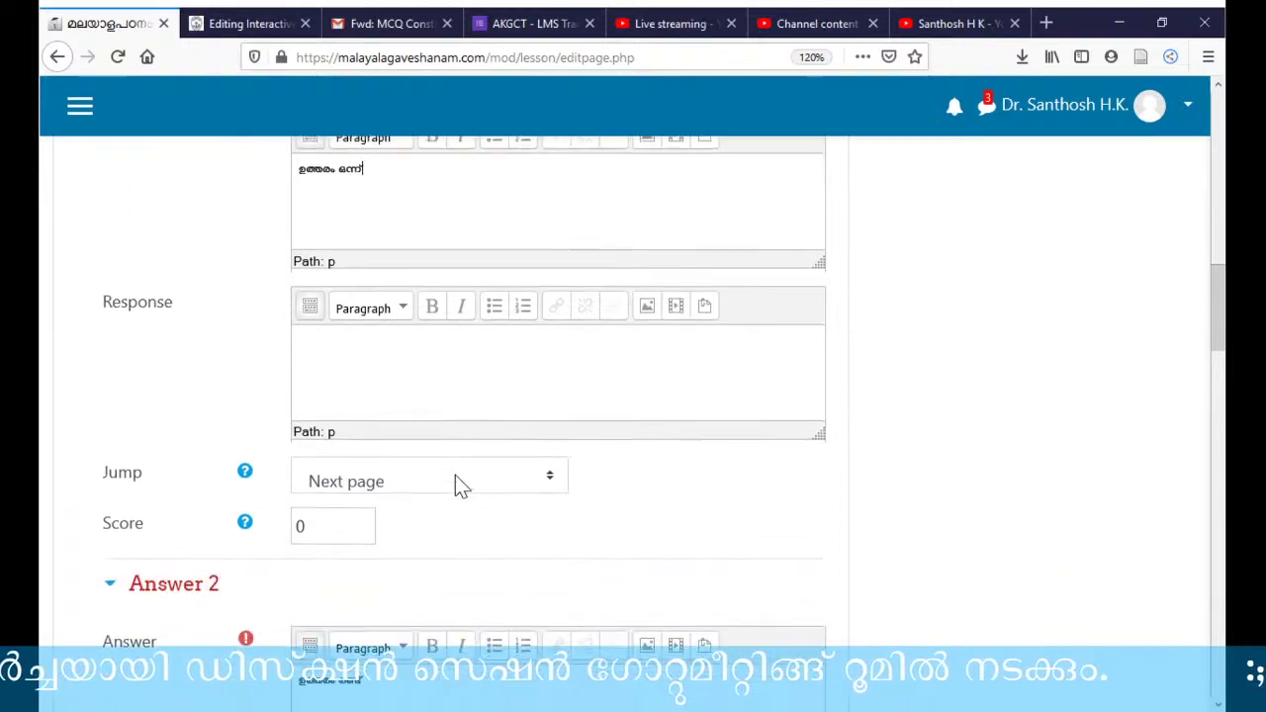
left_click(552, 456)
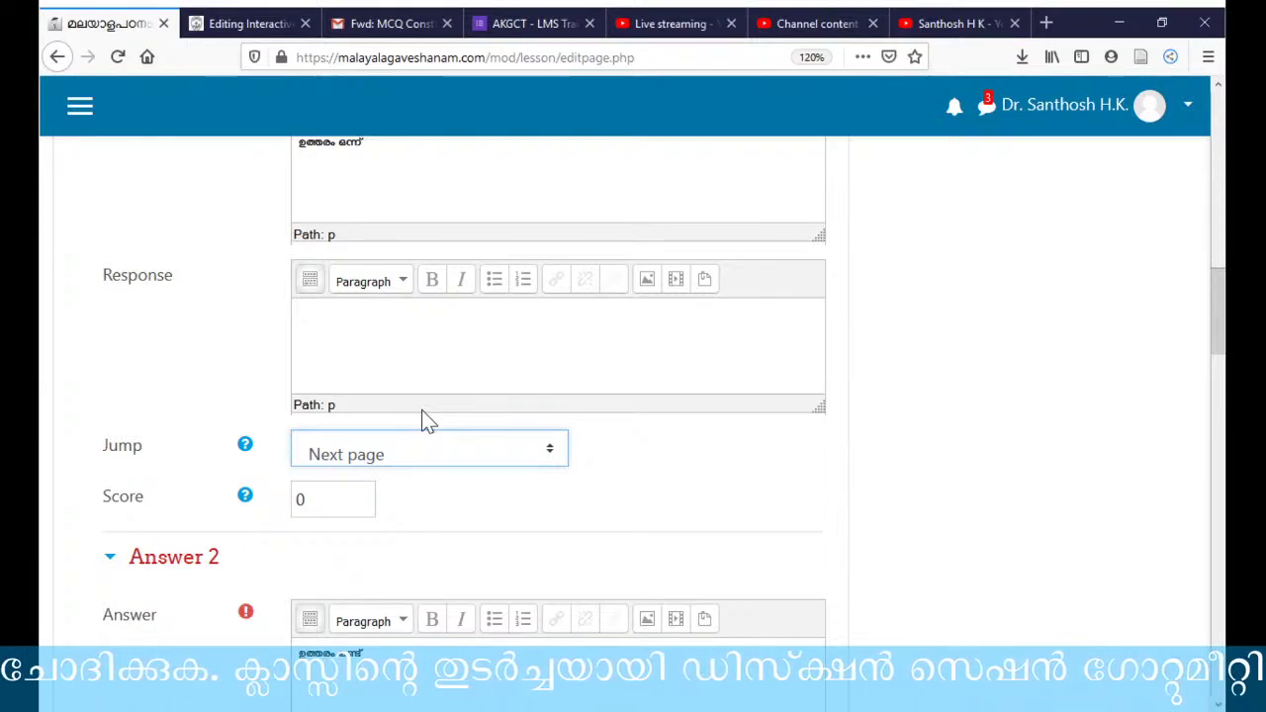
left_click(668, 469)
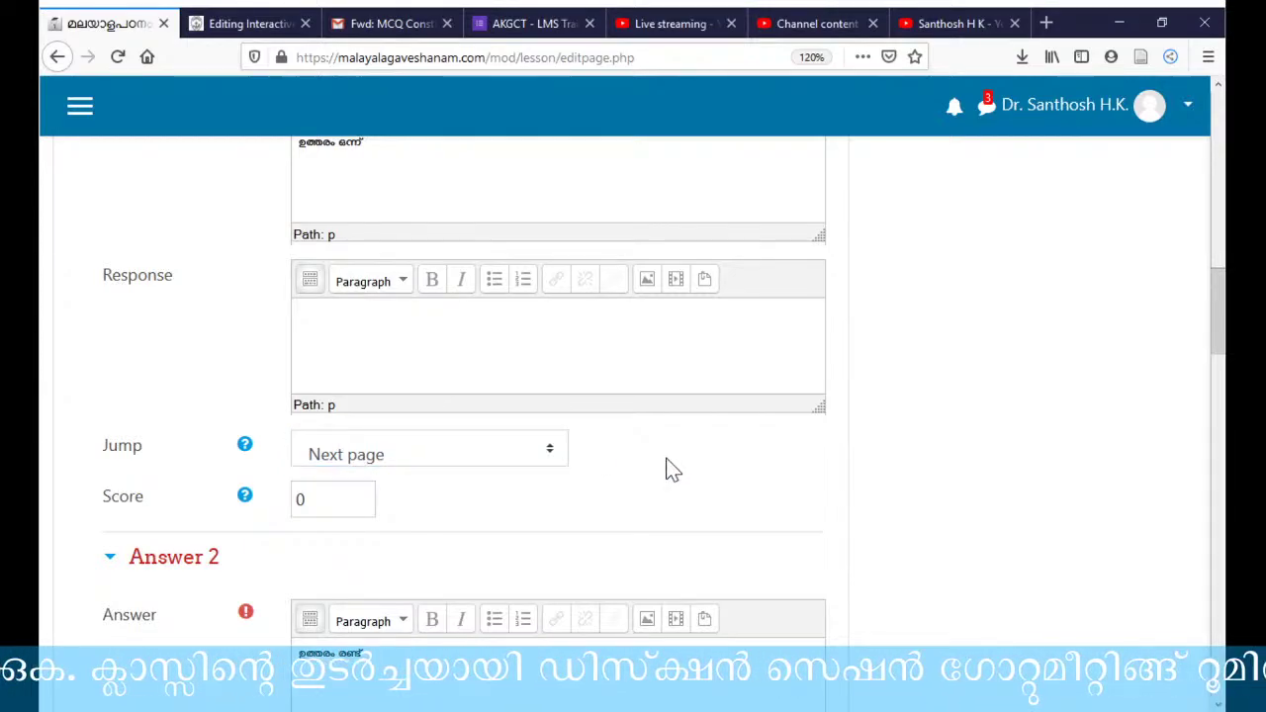
left_click(347, 454)
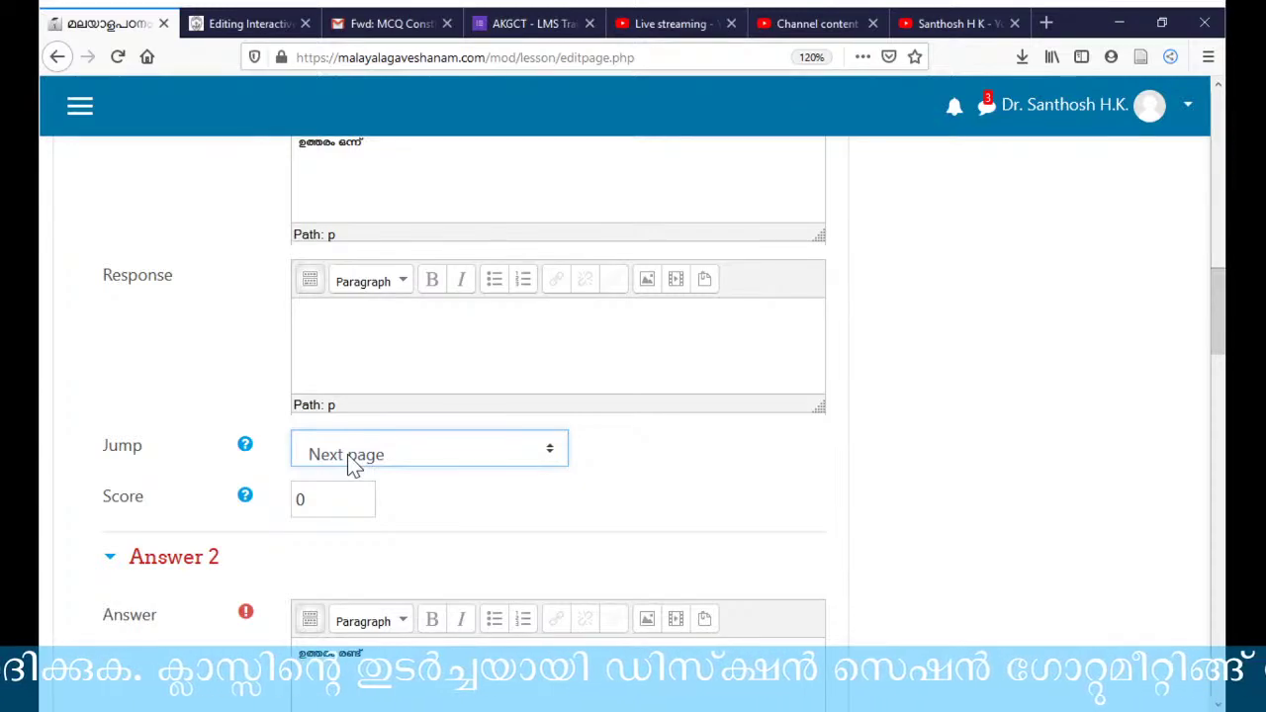
left_click(742, 493)
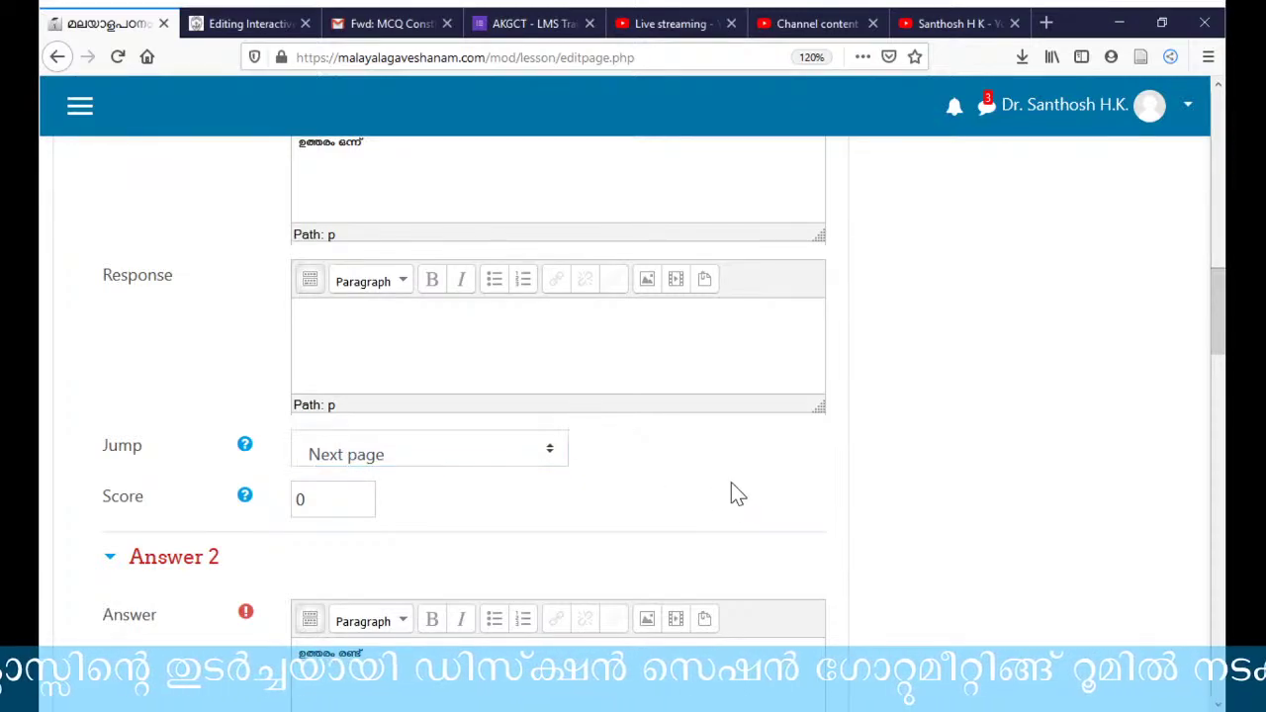
- Save the Multichoice question page with its four answers
scroll(672, 473, "down", 5)
scroll(636, 455, "down", 12)
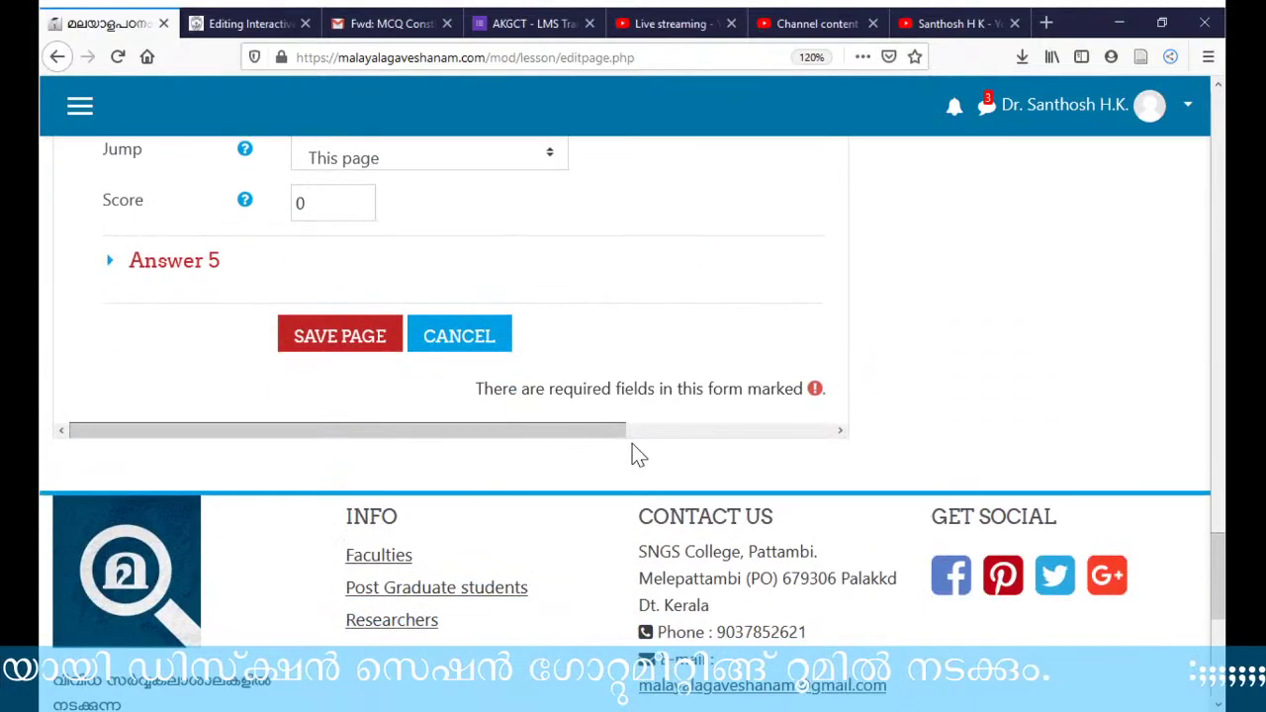
left_click(334, 339)
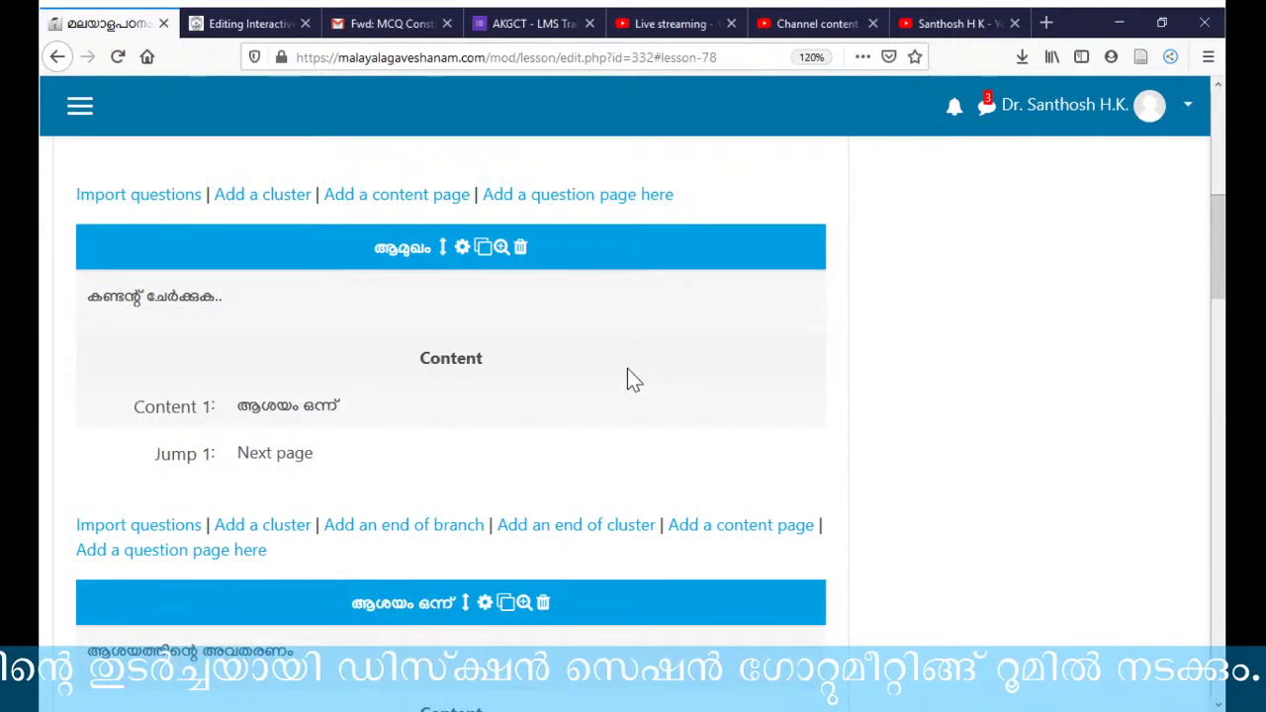
- Review the lesson's page list, checking the content pages and the answers, scores and jumps of question ചോദ്യം ഒന്ന്
scroll(628, 376, "down", 5)
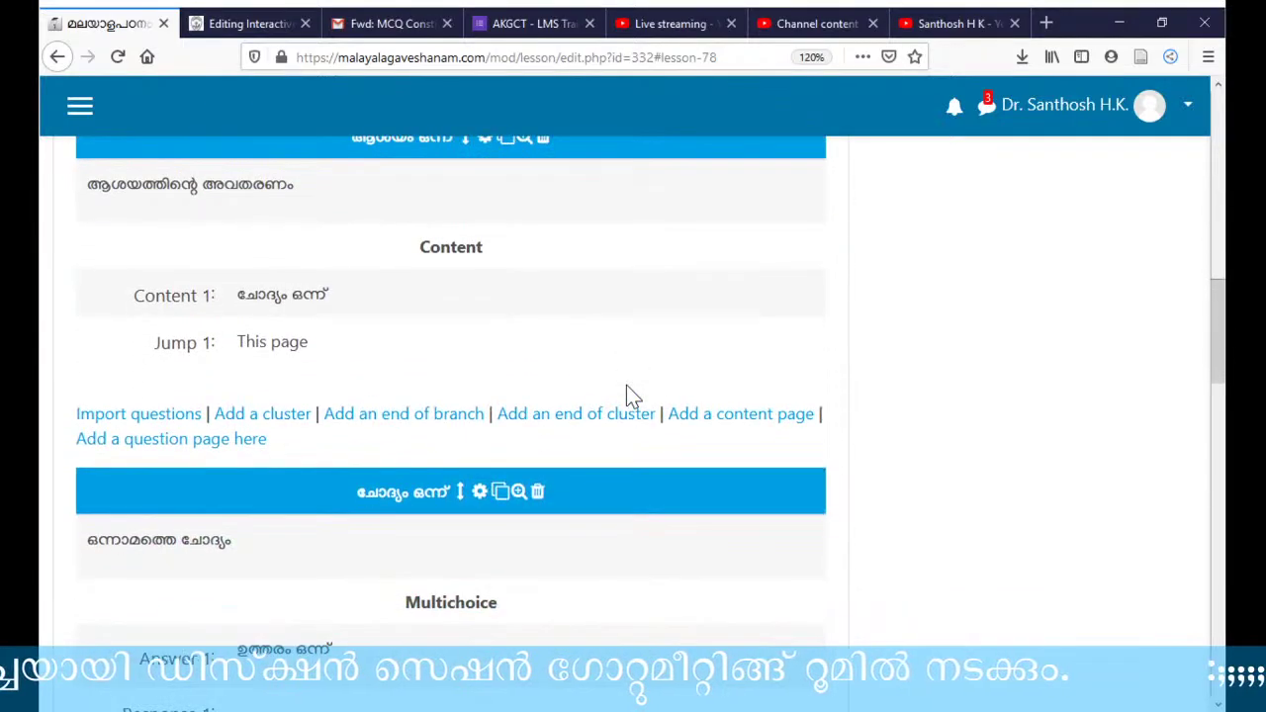
scroll(627, 387, "down", 3)
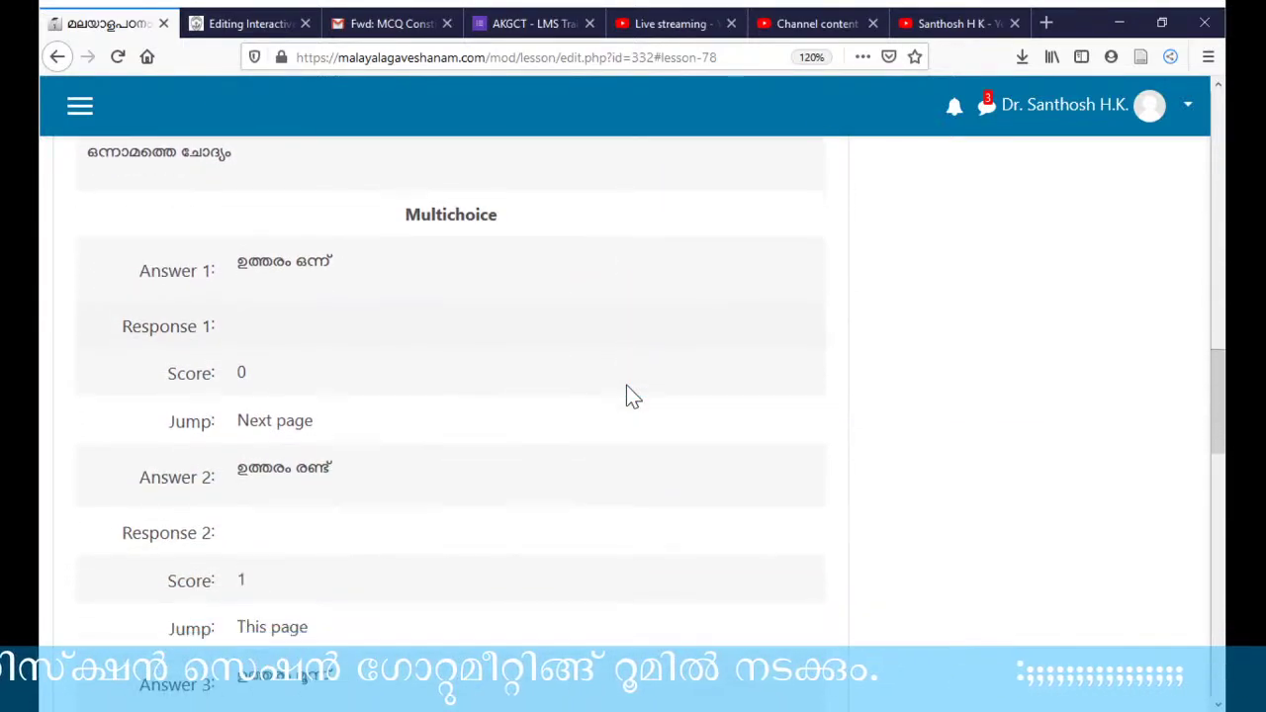
scroll(631, 385, "up", 2)
scroll(641, 371, "down", 2)
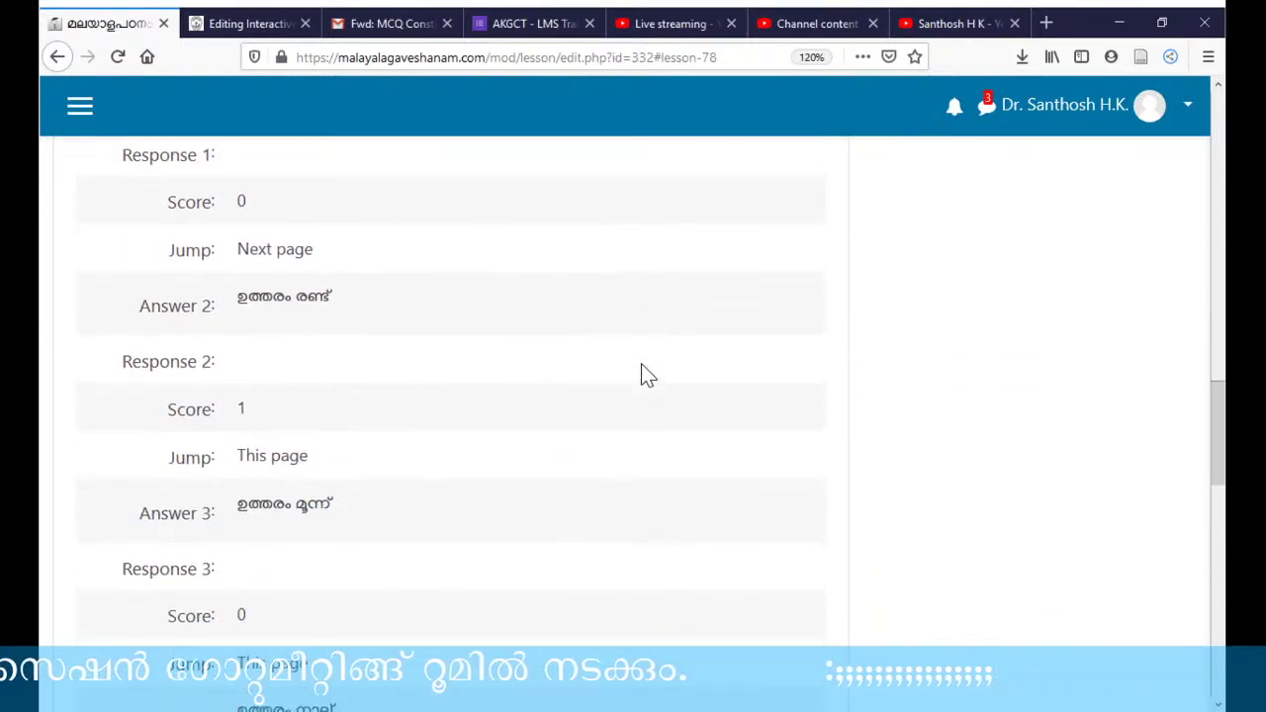
scroll(645, 374, "down", 2)
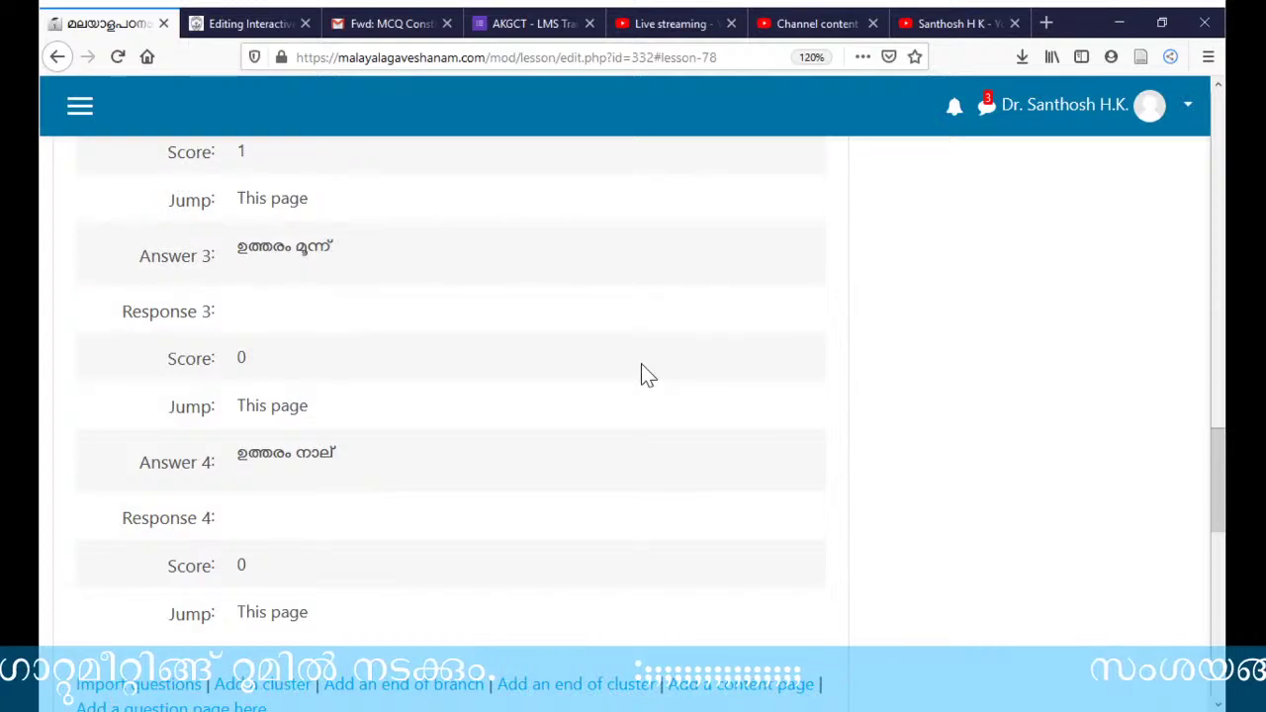
scroll(645, 374, "down", 2)
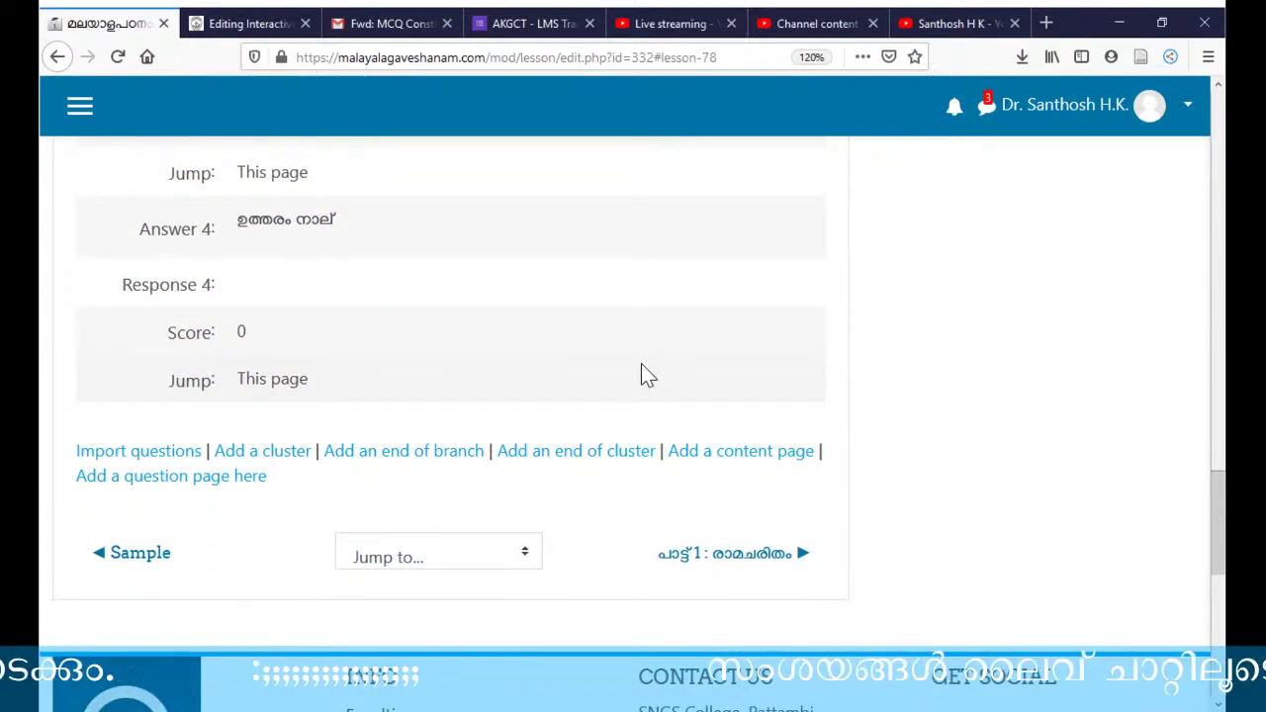
scroll(643, 372, "up", 1)
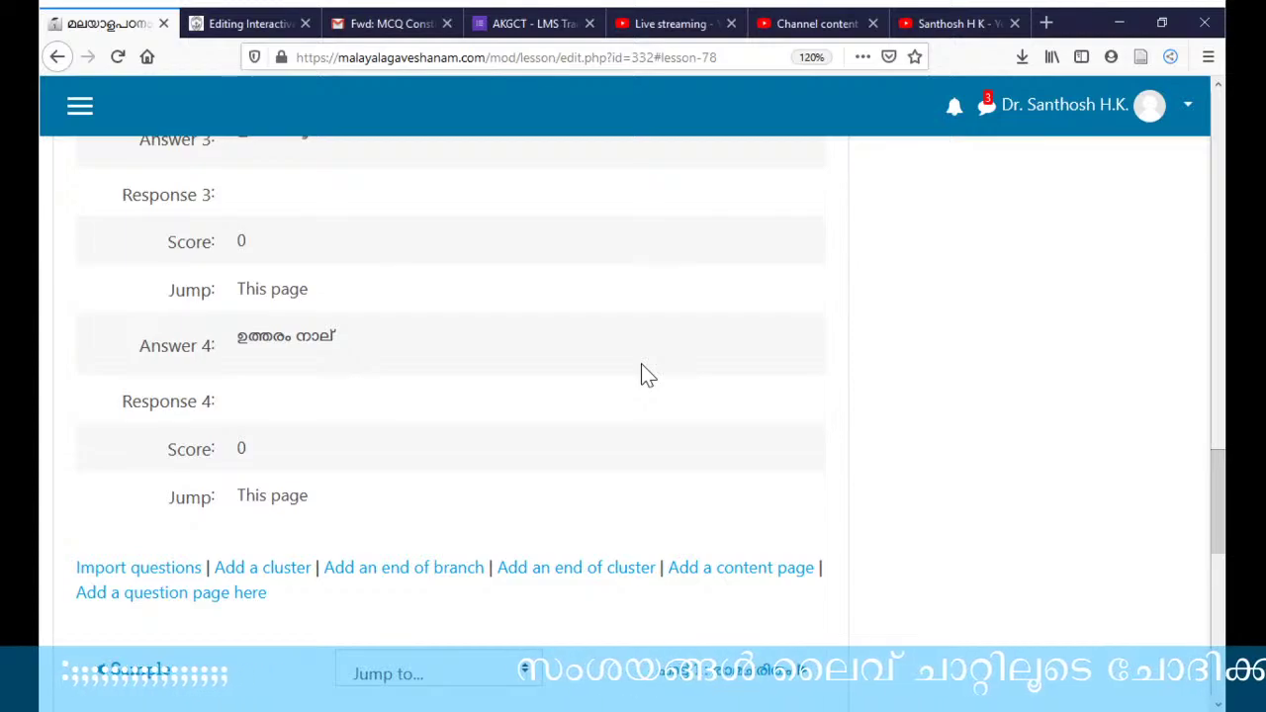
scroll(643, 372, "up", 1)
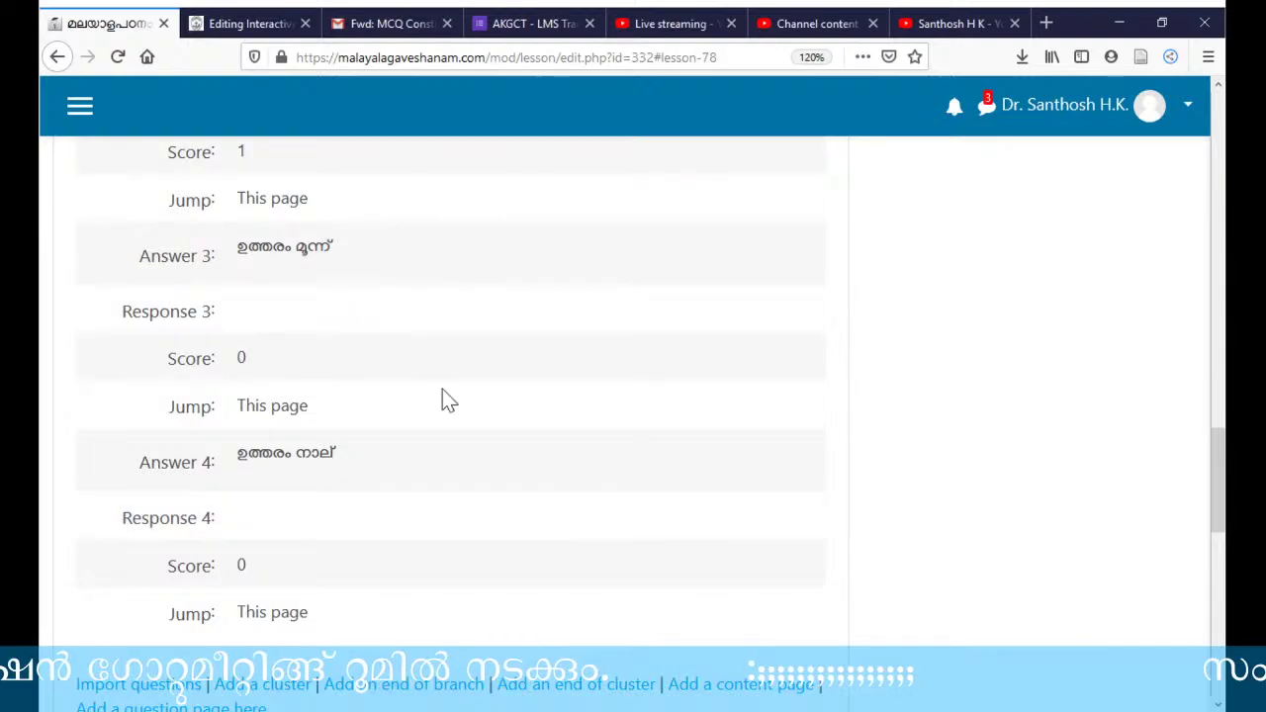
- Switch to the SNGSC ONLINE Interactive Content form, dismiss the session timeout notices and go back to the course's General Area
left_click(251, 34)
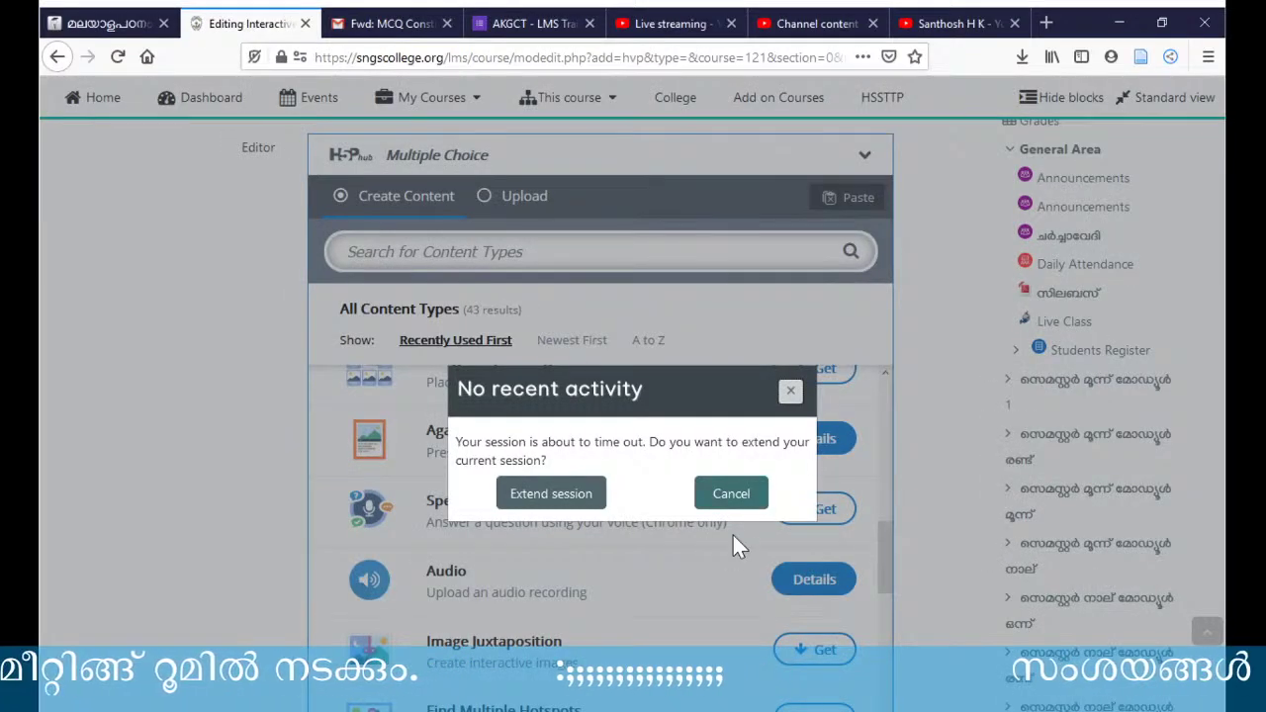
left_click(551, 492)
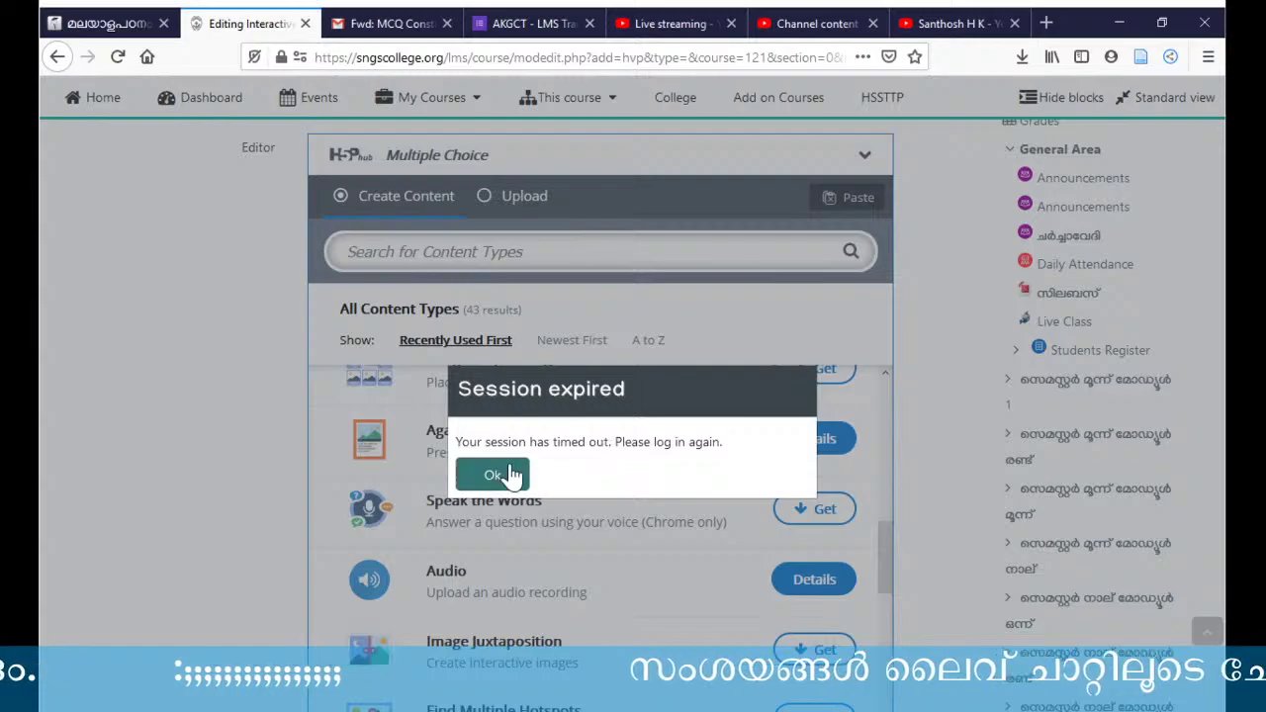
left_click(502, 475)
scroll(656, 387, "up", 5)
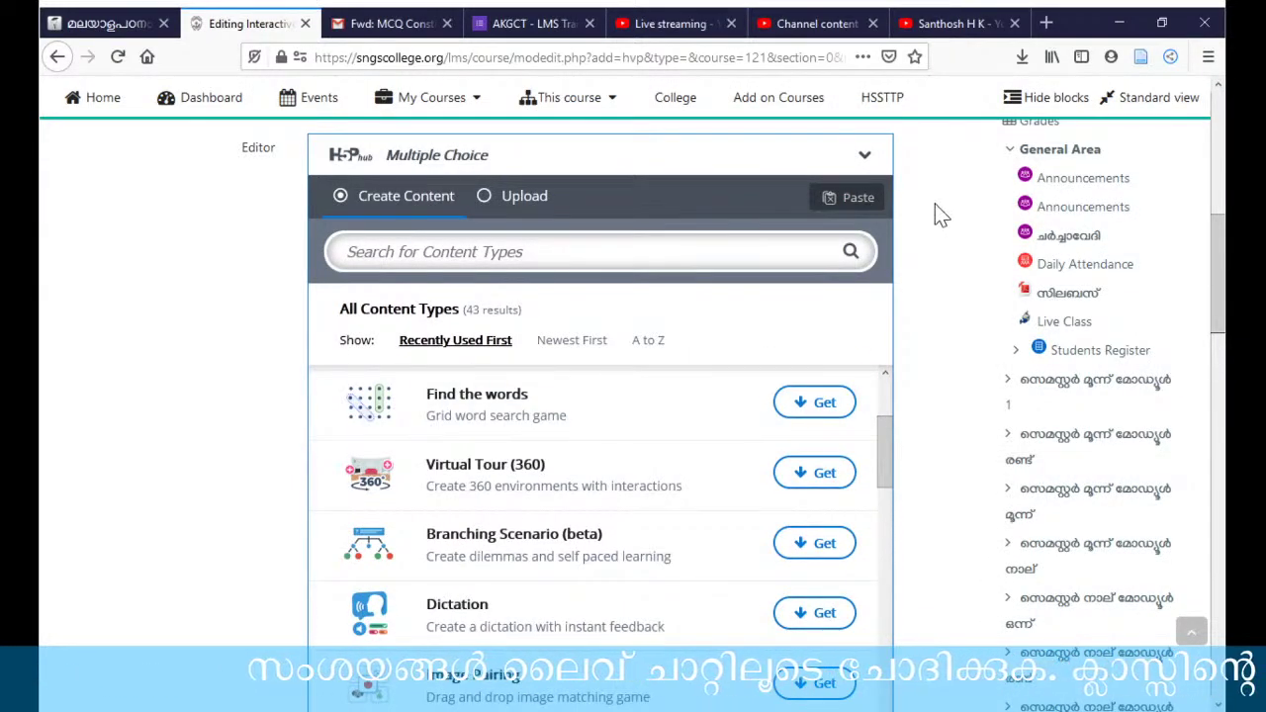
scroll(935, 203, "up", 2)
scroll(933, 208, "up", 2)
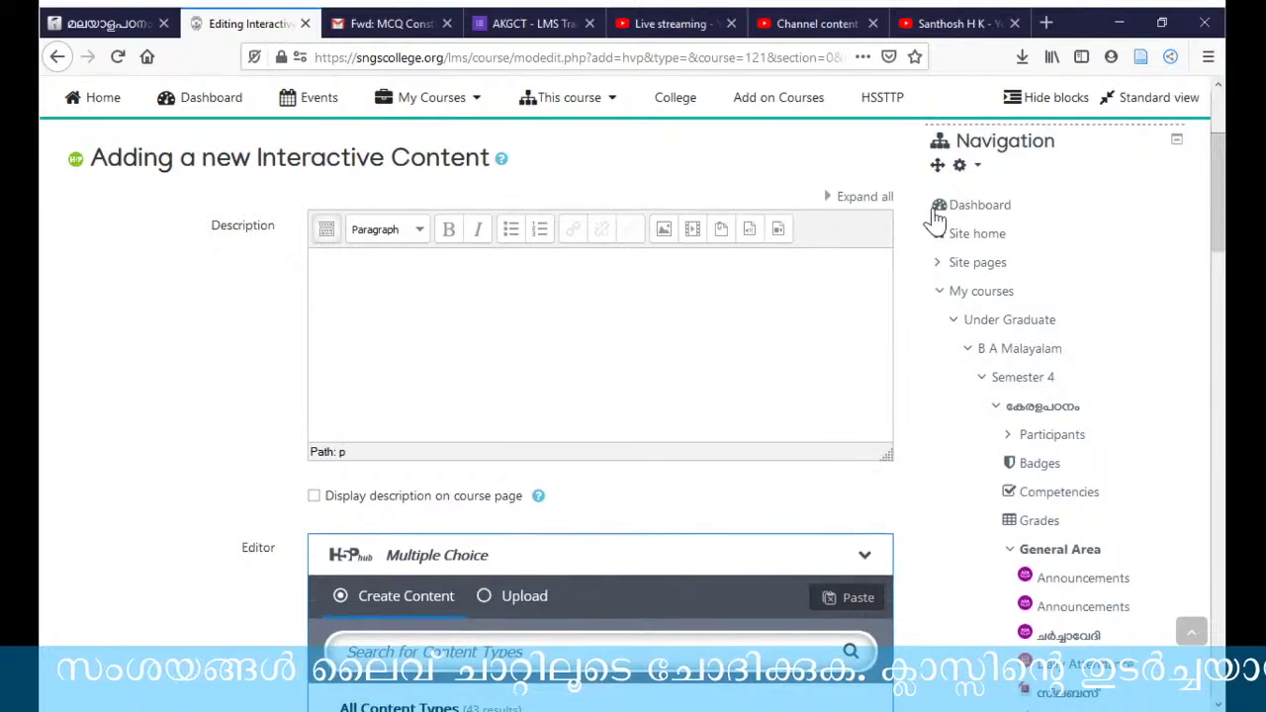
scroll(934, 218, "up", 2)
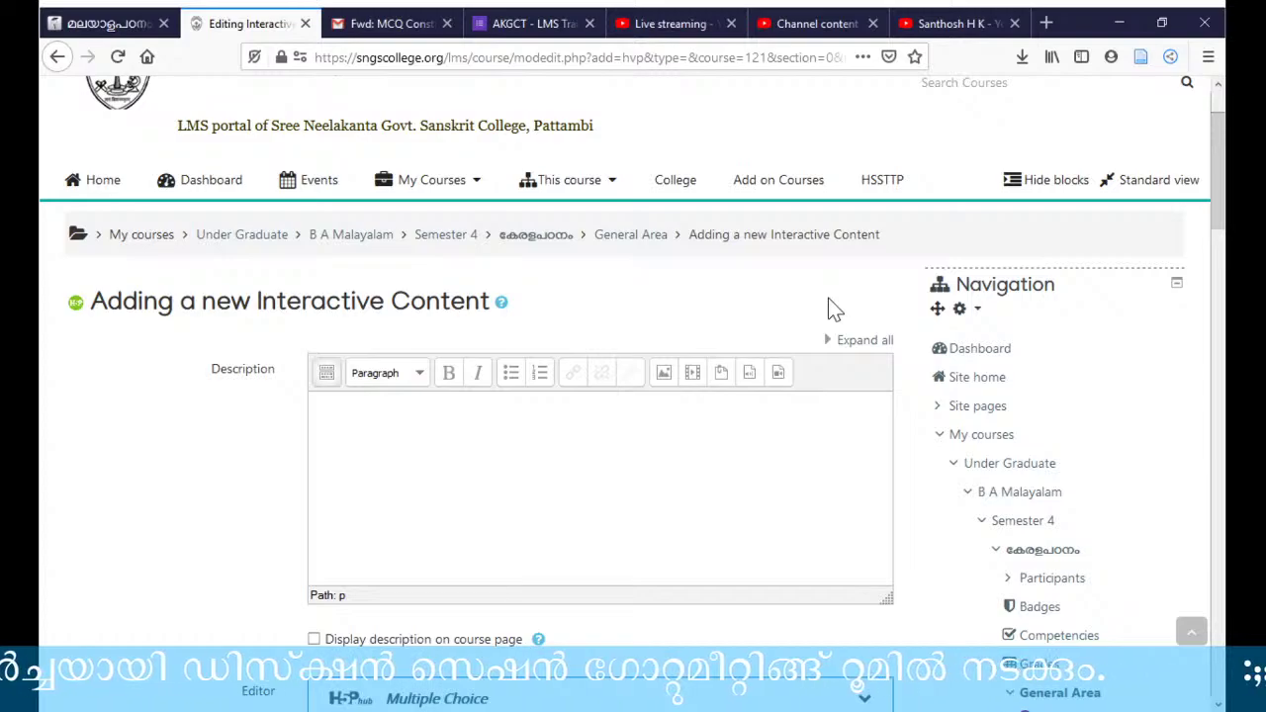
left_click(633, 248)
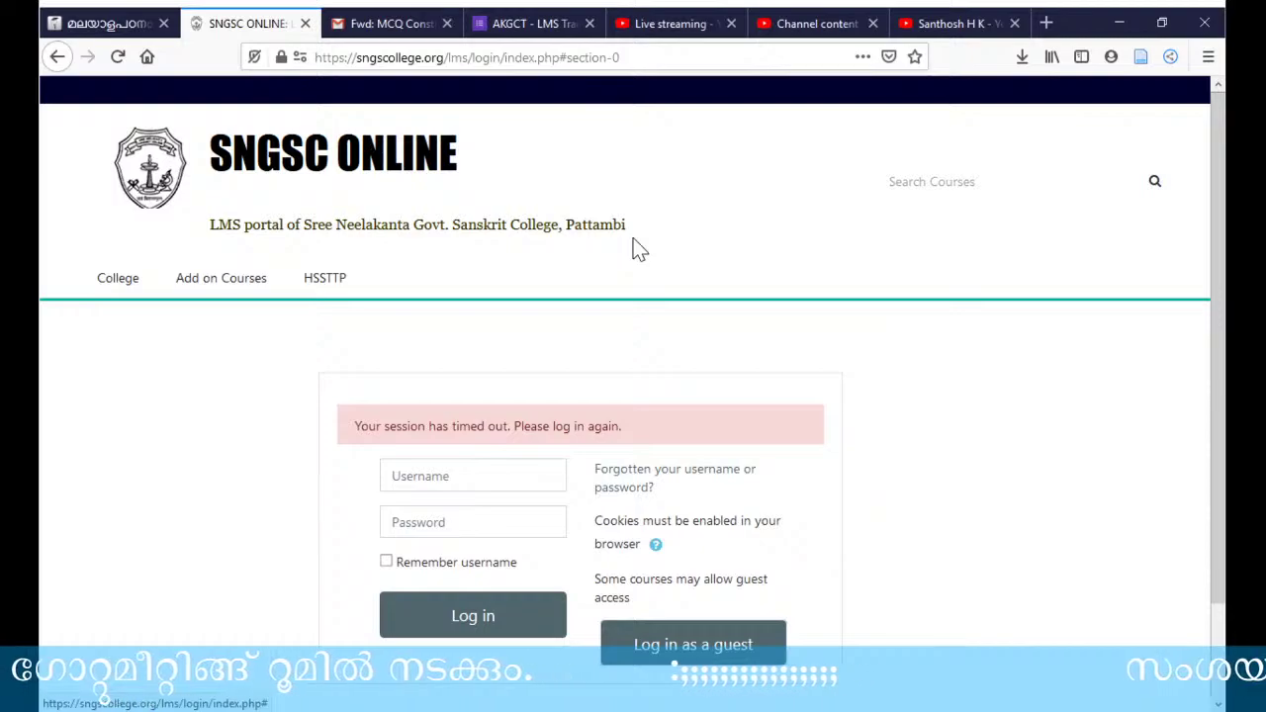
- Log in to the college LMS portal again with the account username and password
left_click(417, 473)
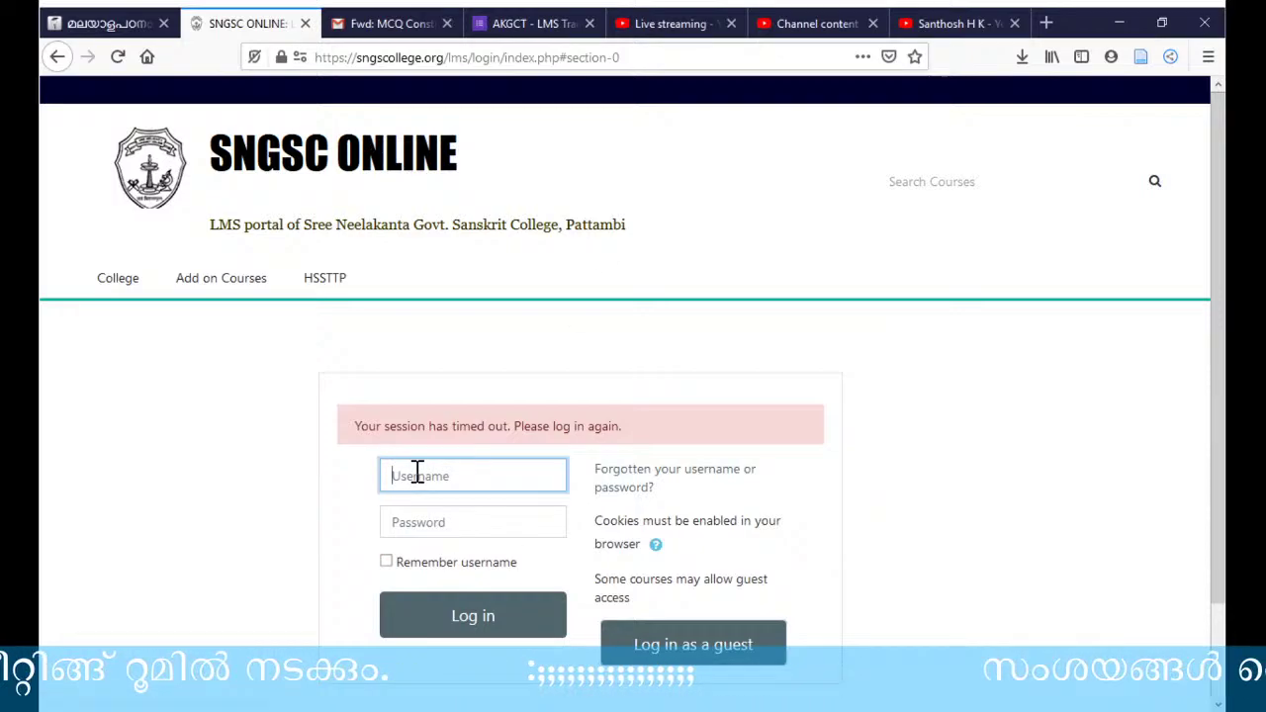
left_click(444, 531)
left_click(461, 625)
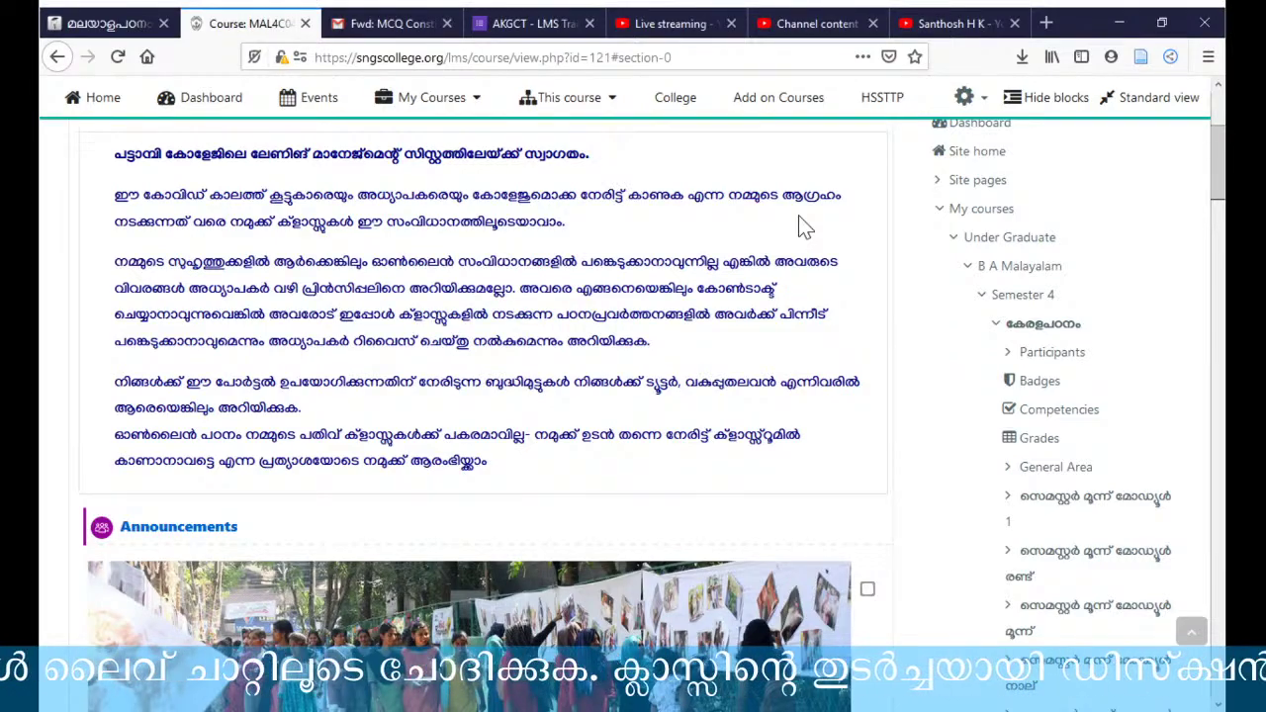
- Turn on editing for the കേരളപഠനം course
scroll(750, 363, "down", 5)
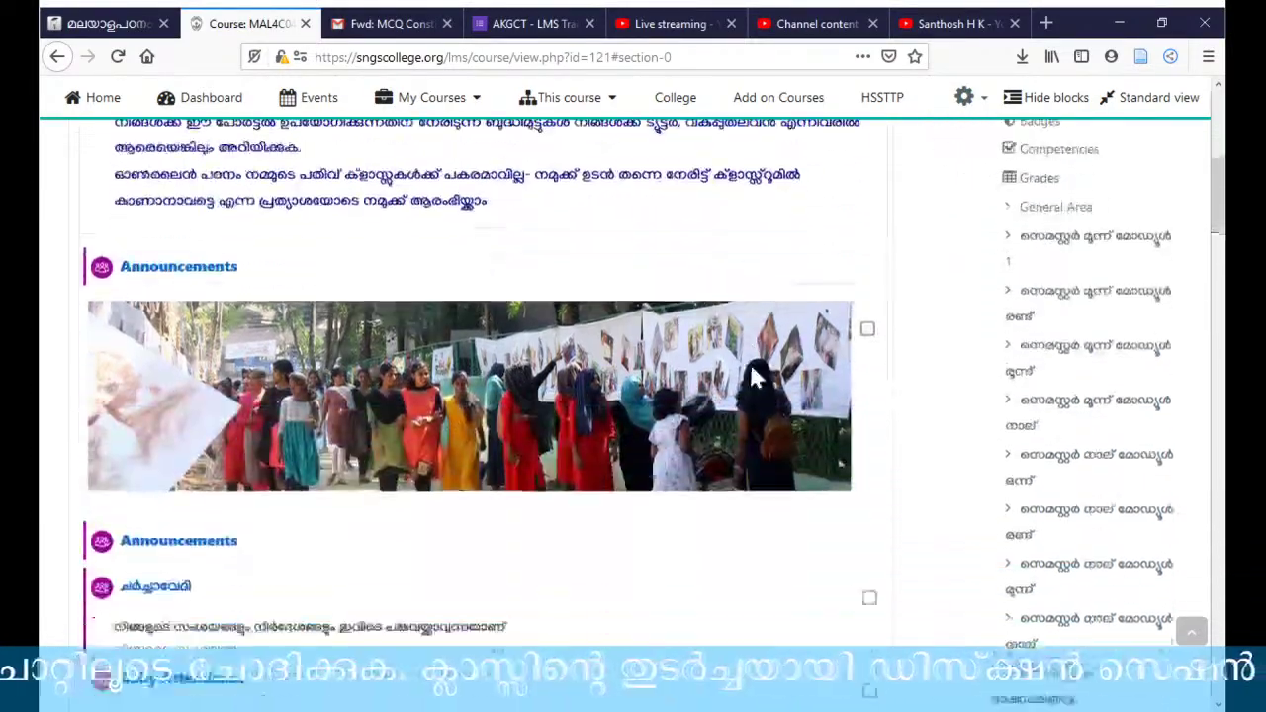
scroll(758, 370, "up", 10)
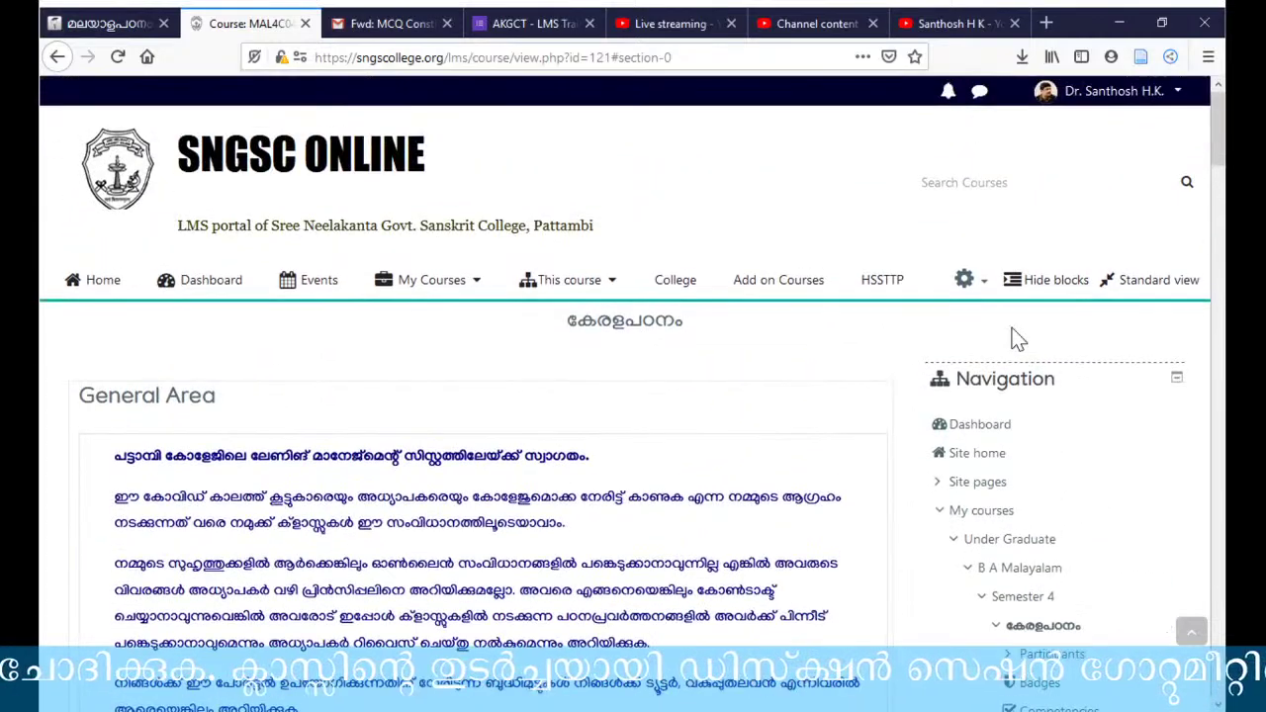
left_click(983, 285)
left_click(863, 359)
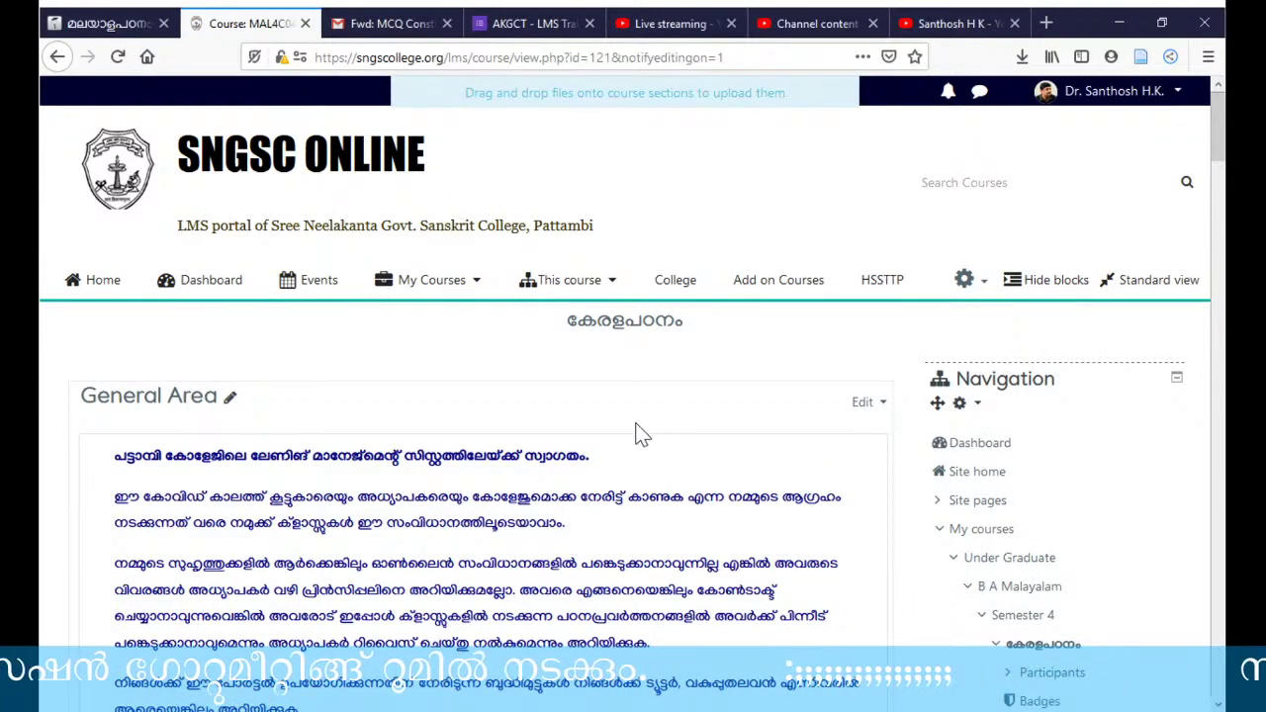
- Add a new Interactive Content (H5P) activity to the General Area section of the course
scroll(636, 429, "down", 10)
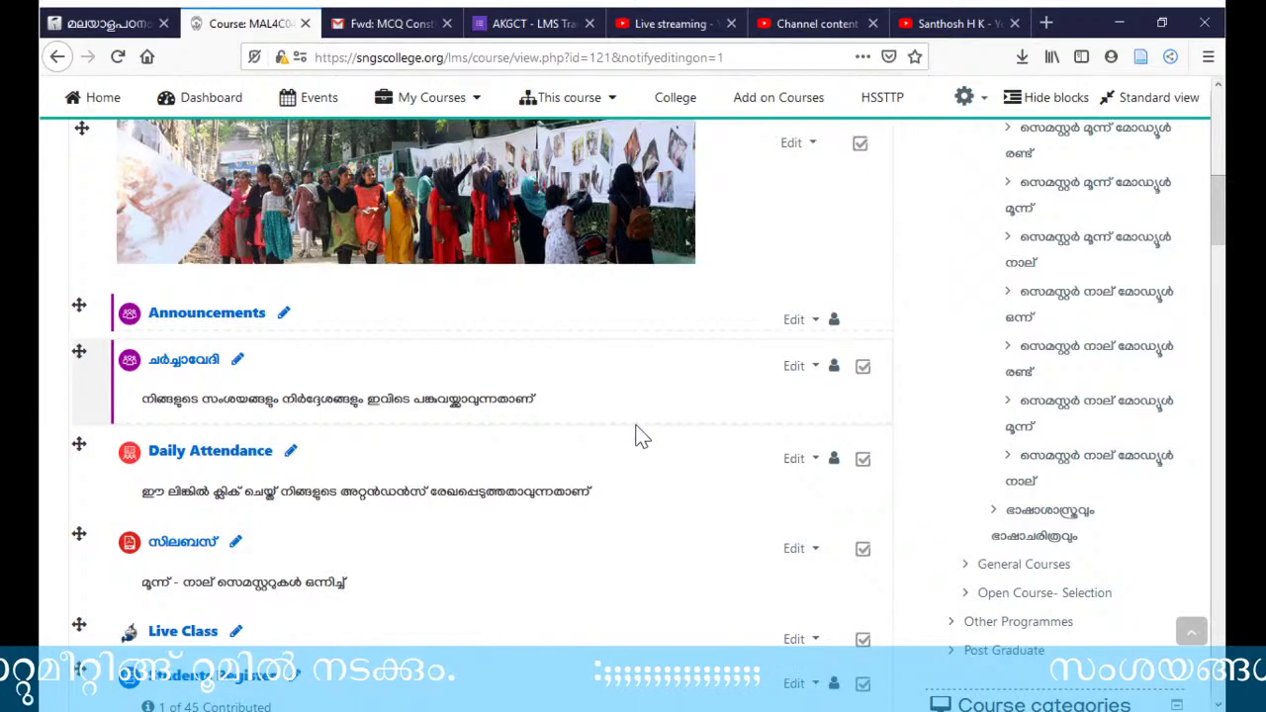
scroll(638, 433, "down", 3)
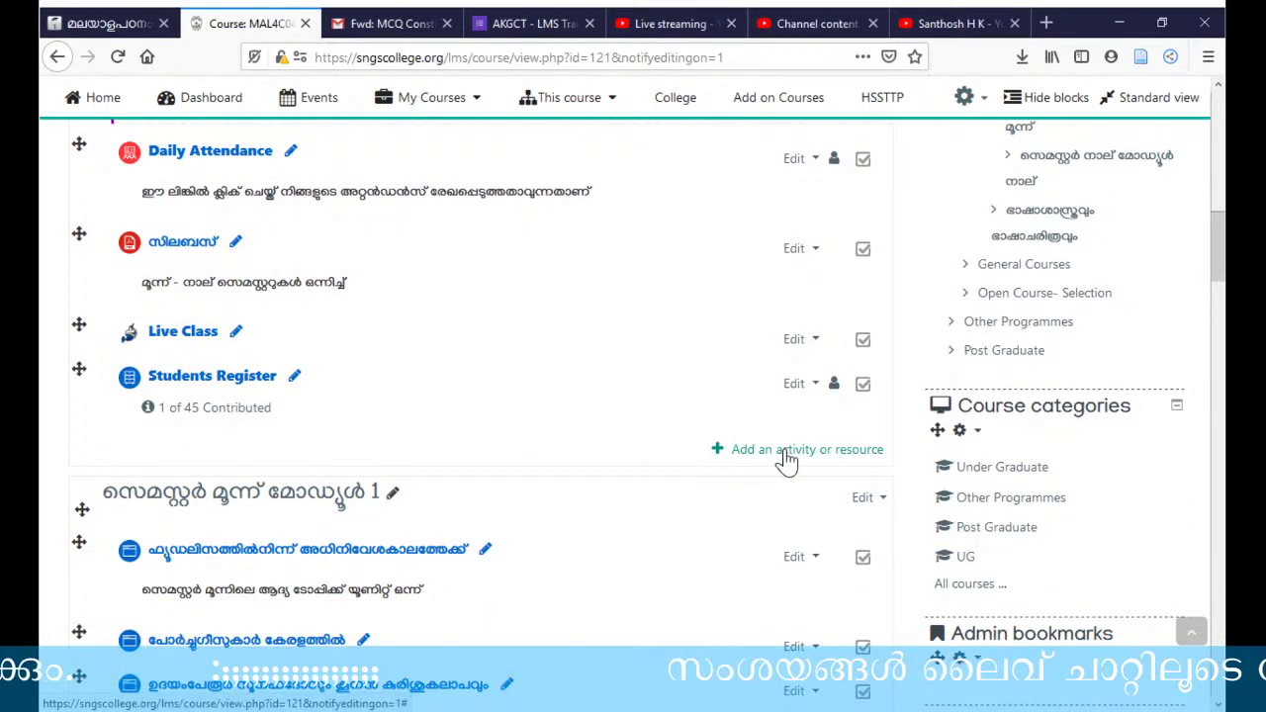
left_click(787, 460)
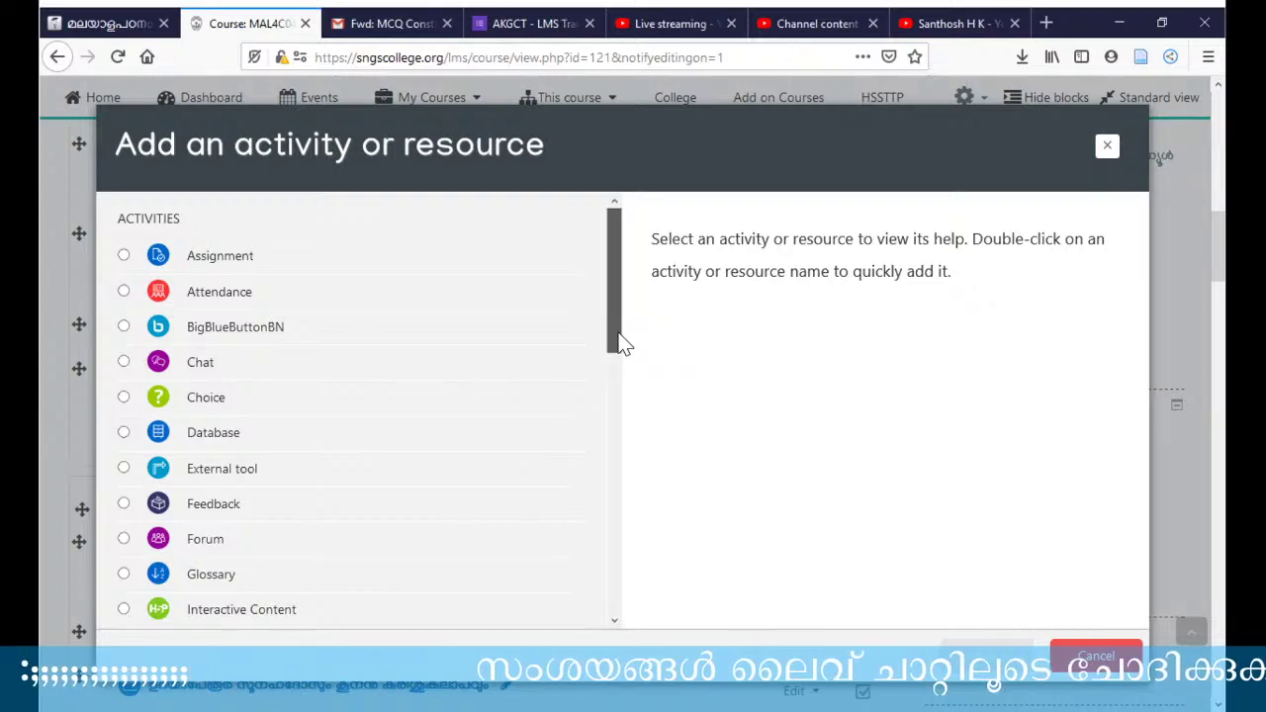
left_click_drag(621, 343, 615, 465)
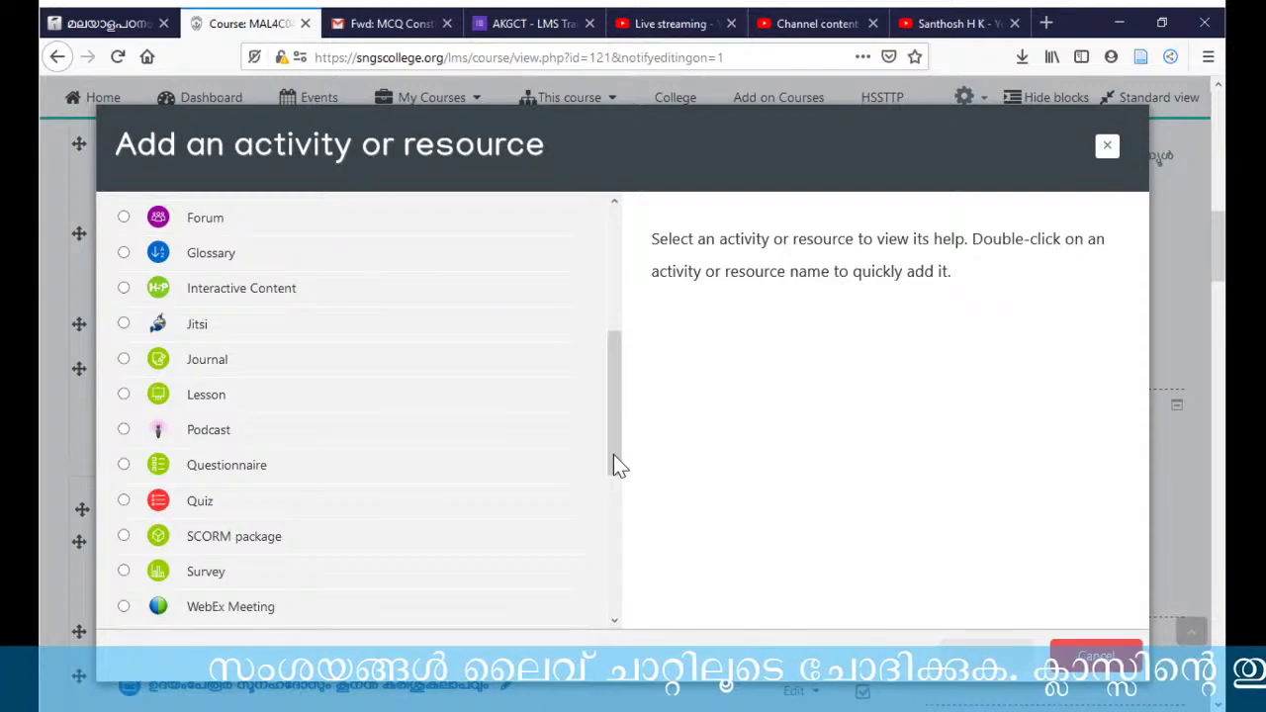
left_click(124, 289)
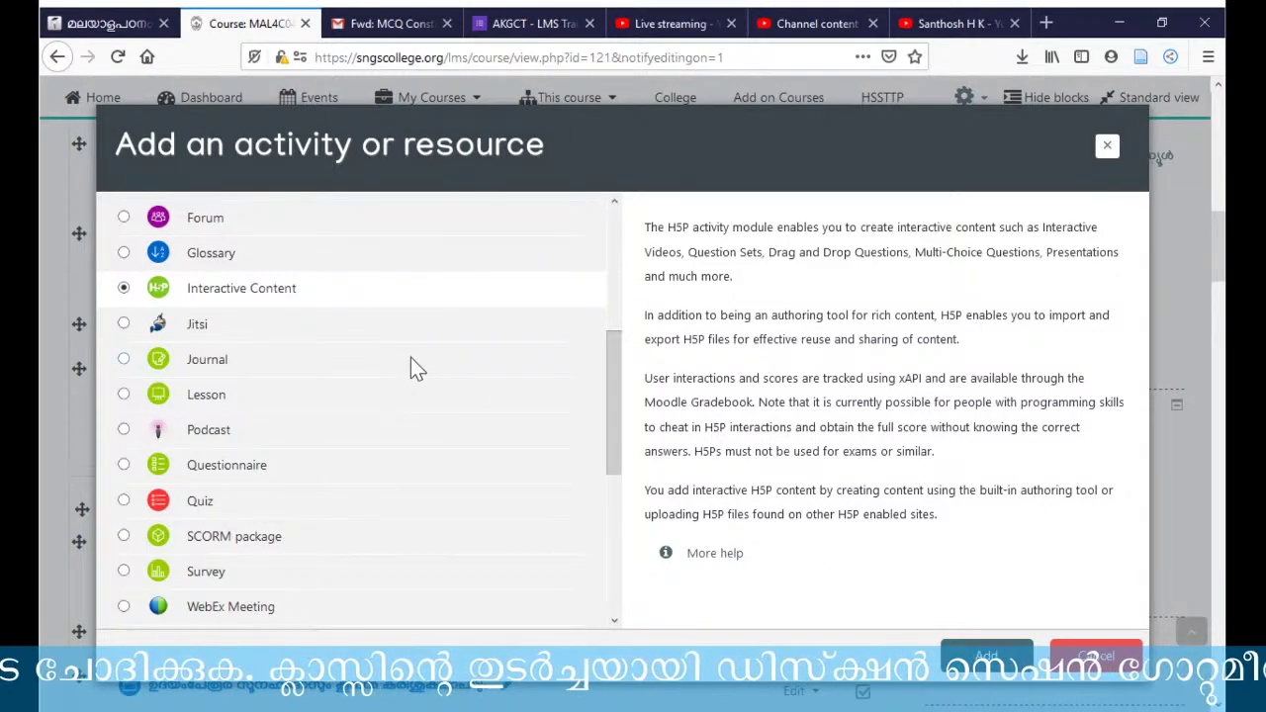
scroll(412, 350, "up", 3)
scroll(411, 347, "up", 2)
scroll(411, 347, "down", 4)
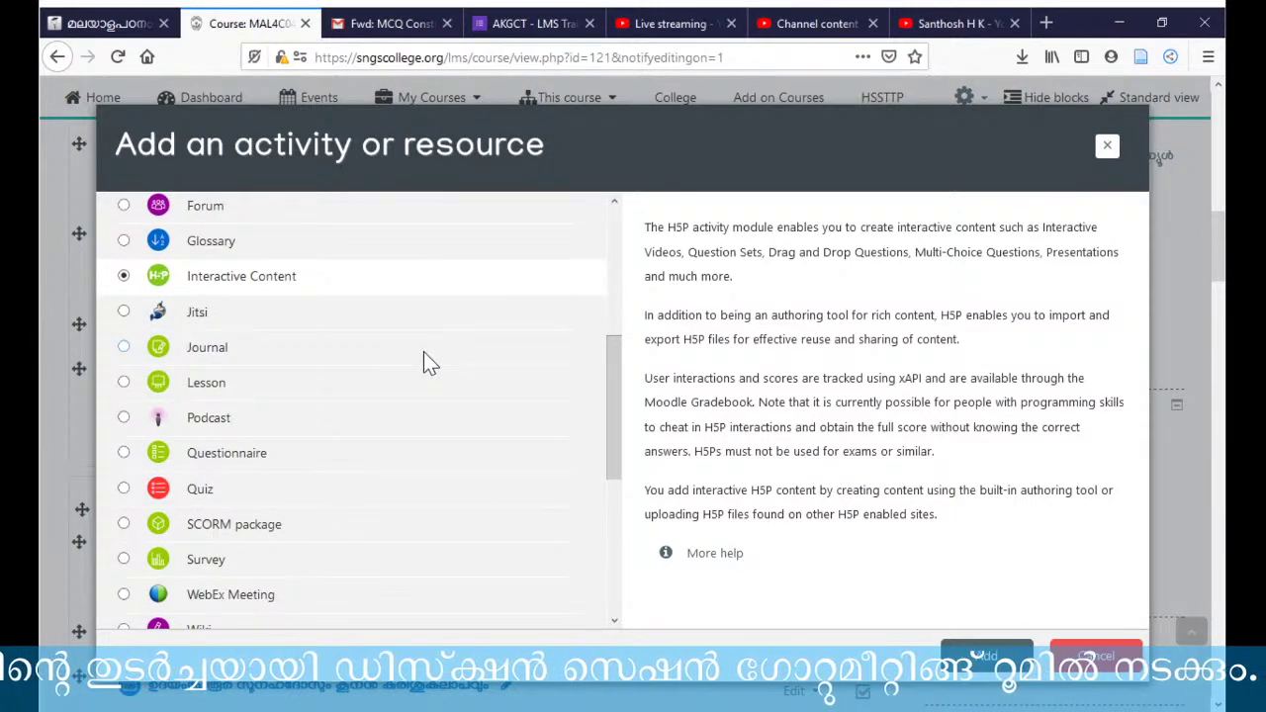
left_click(998, 666)
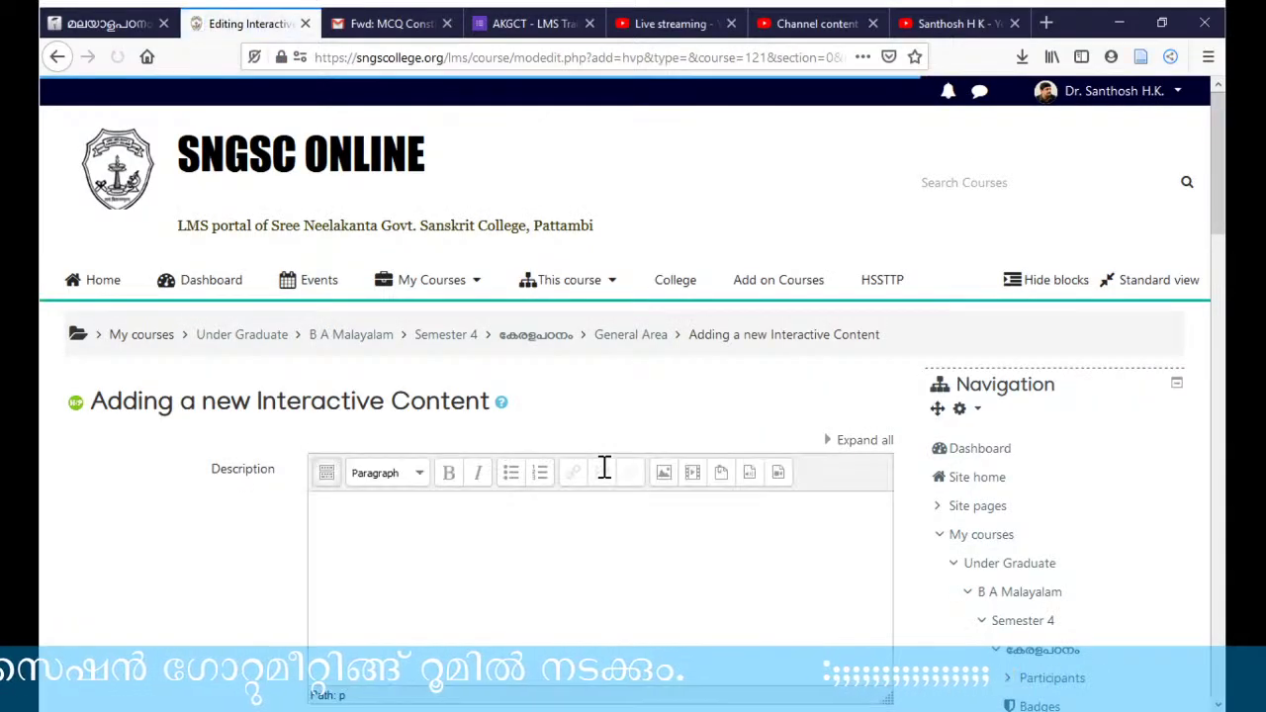
- Enter മാതൃക as the description of the new Interactive Content activity
scroll(602, 473, "down", 2)
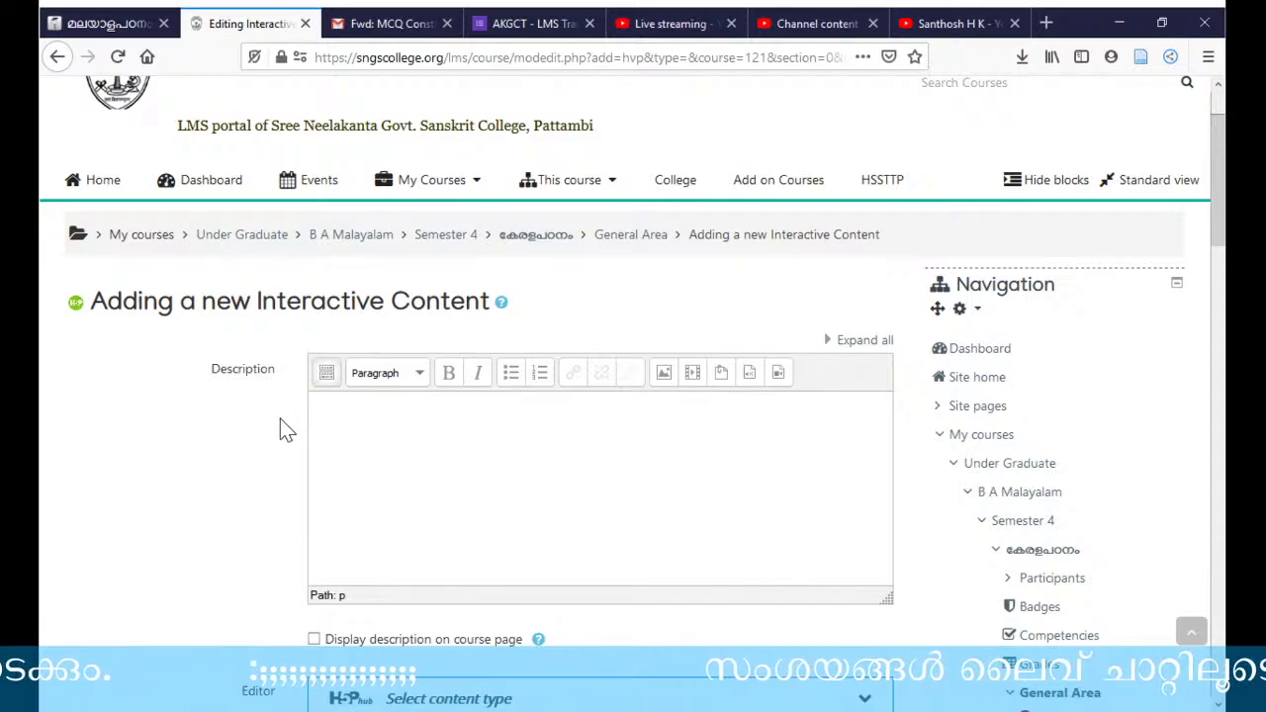
left_click(331, 413)
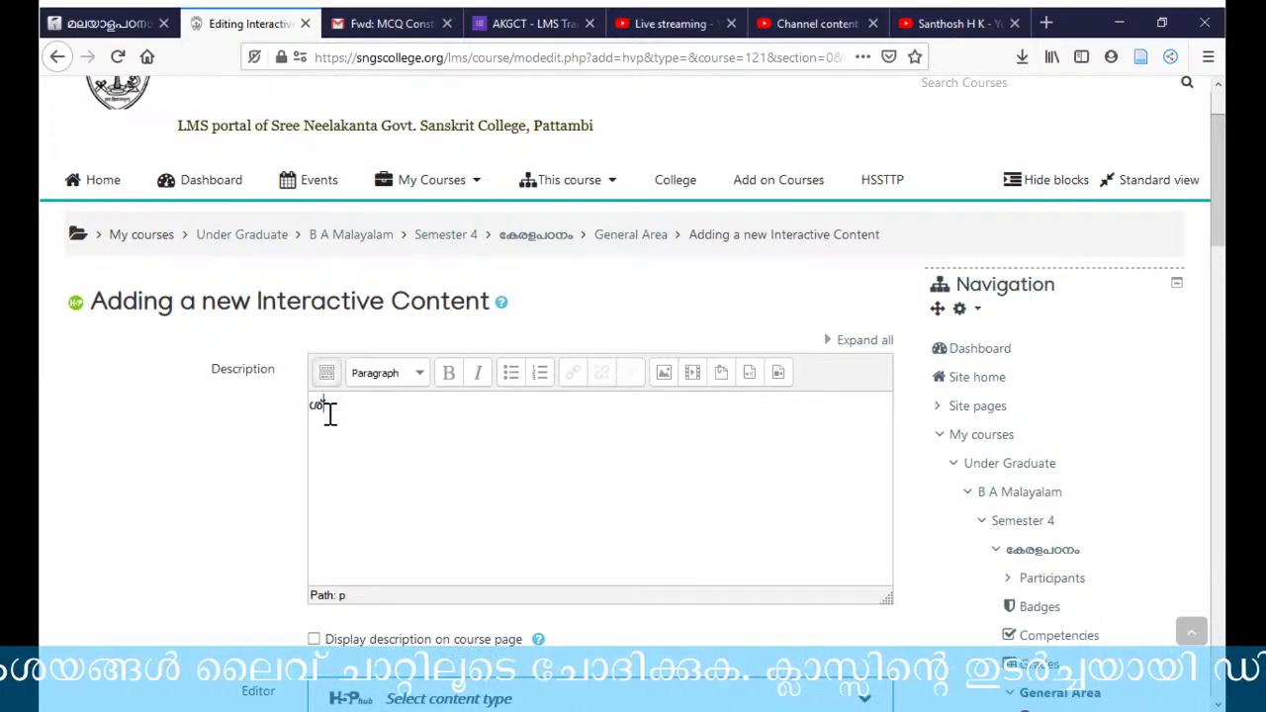
key("BackSpace")
type("മാ")
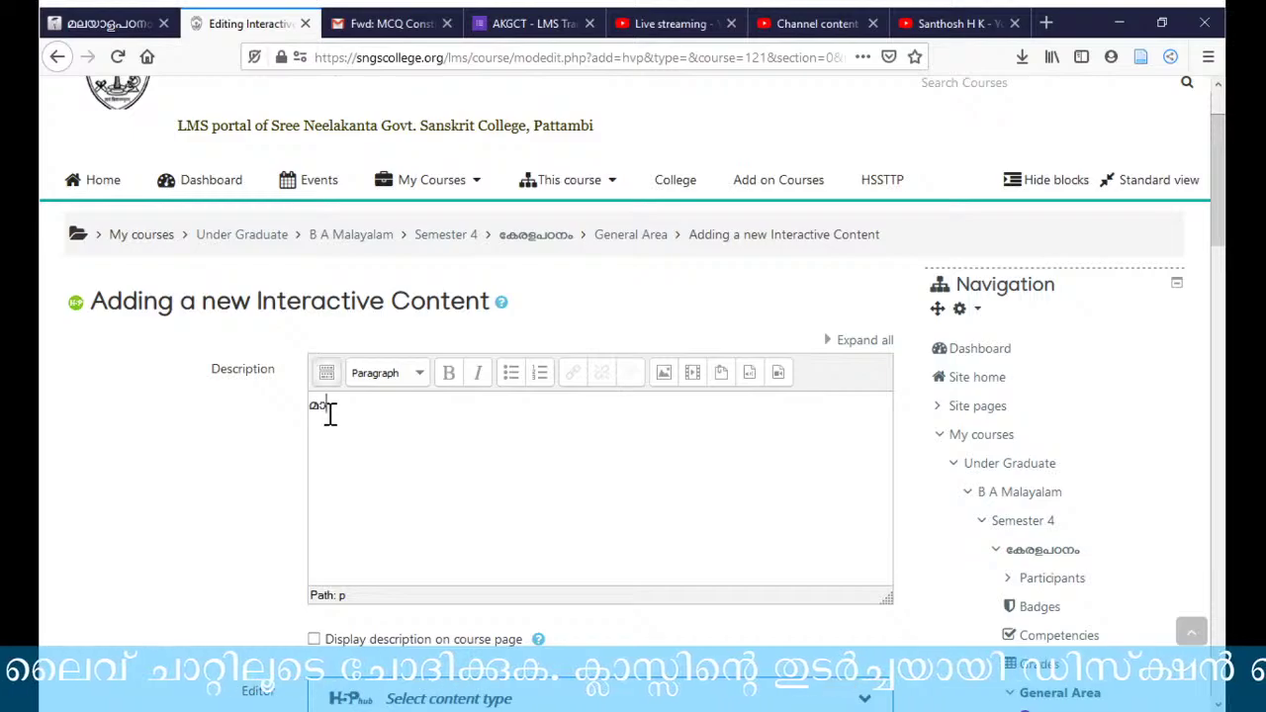
type("തൃക")
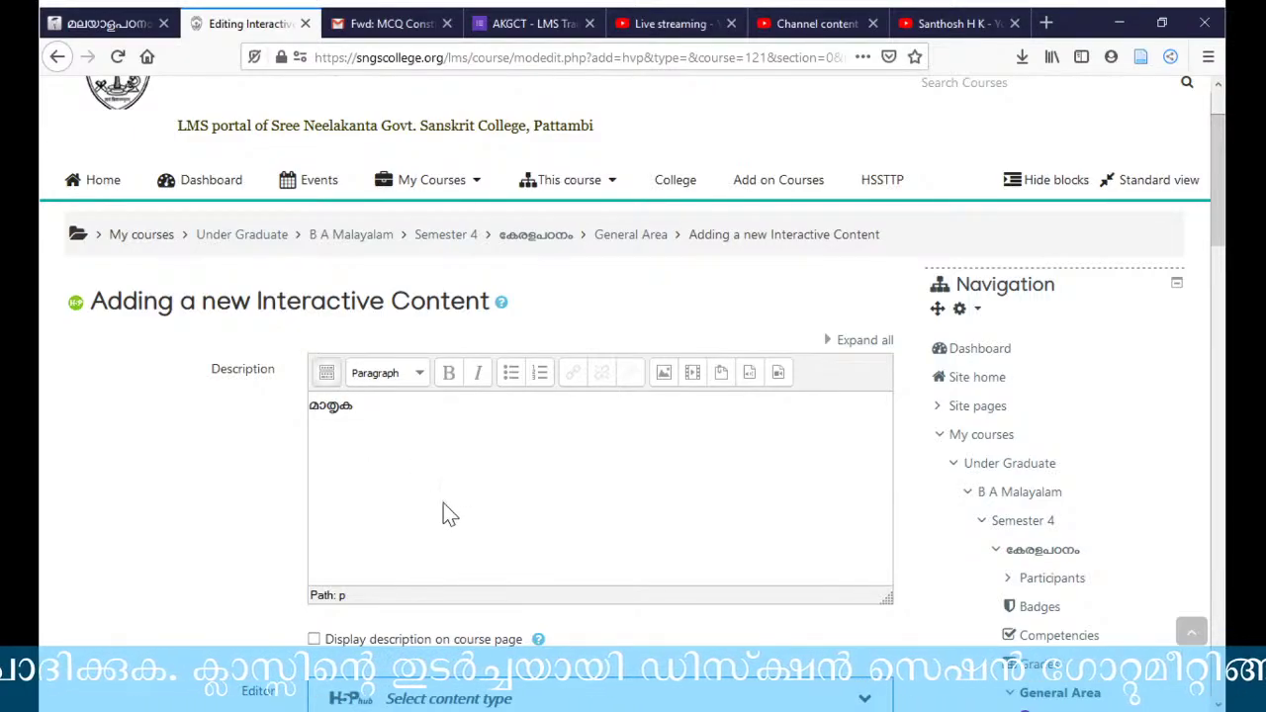
- Examine the H5P content types offered in the editor, from Audio Recorder down past Interactive Video
scroll(444, 512, "down", 3)
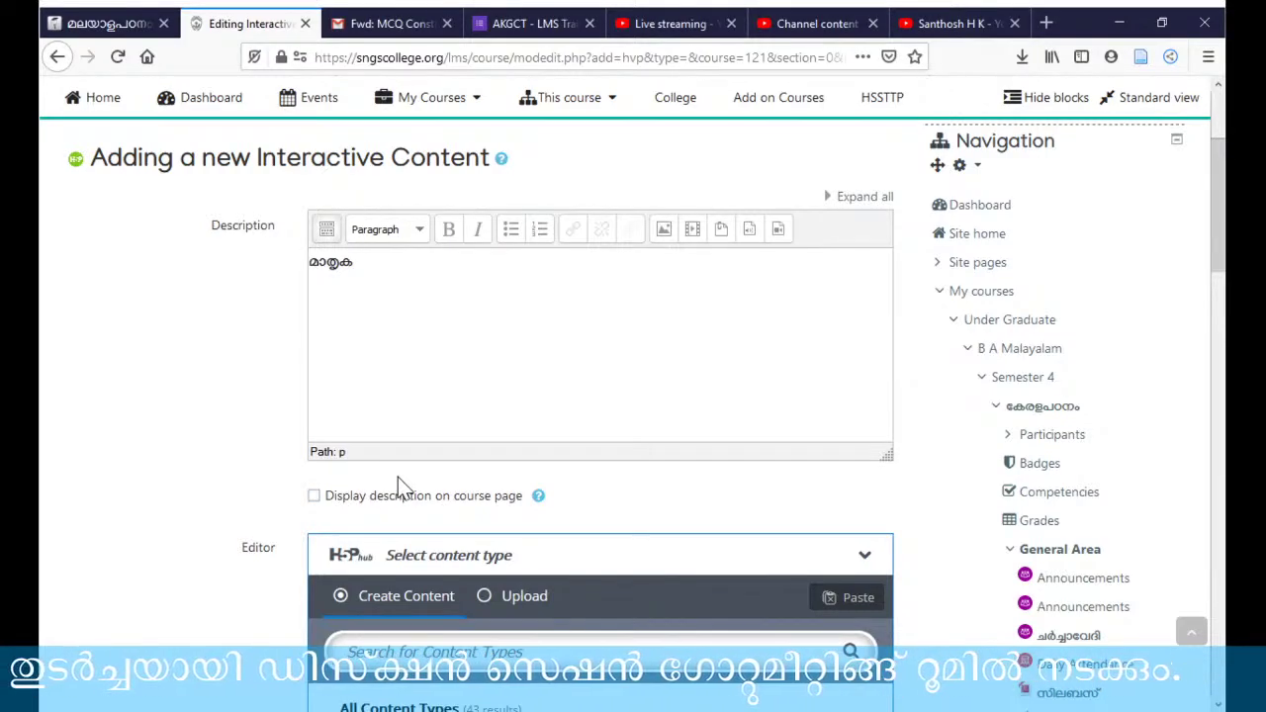
scroll(401, 485, "down", 2)
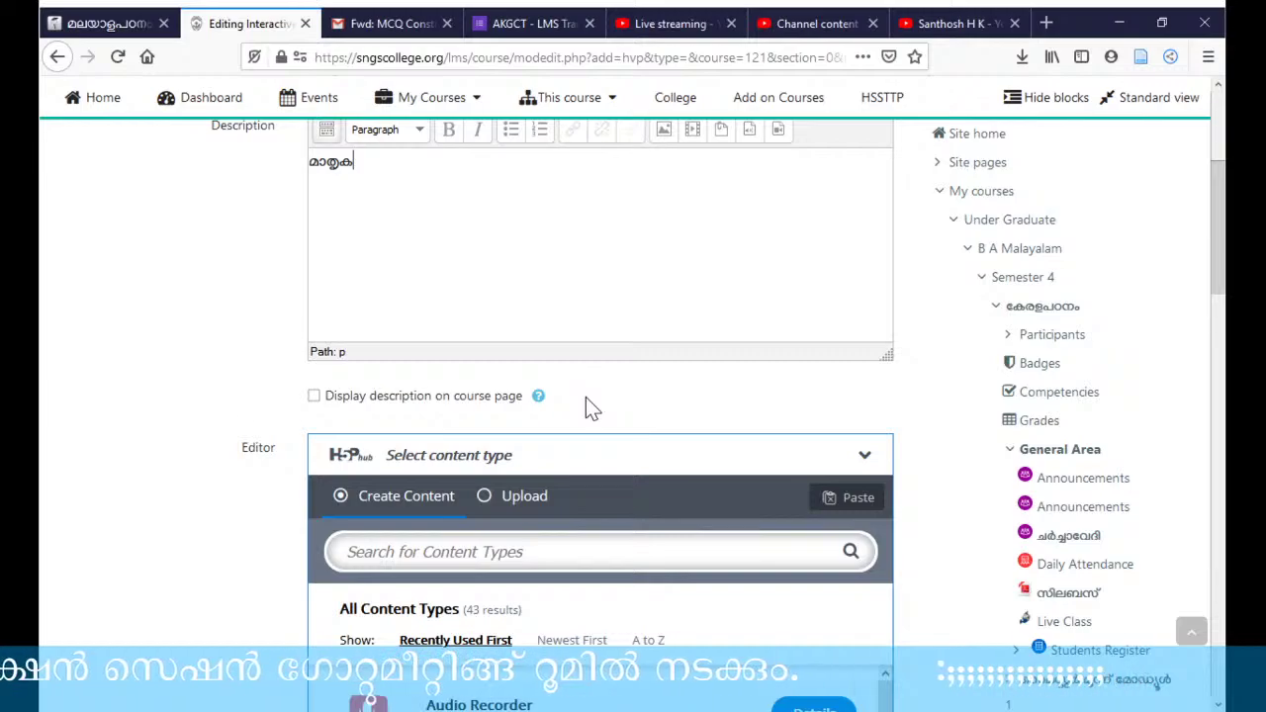
scroll(586, 401, "down", 2)
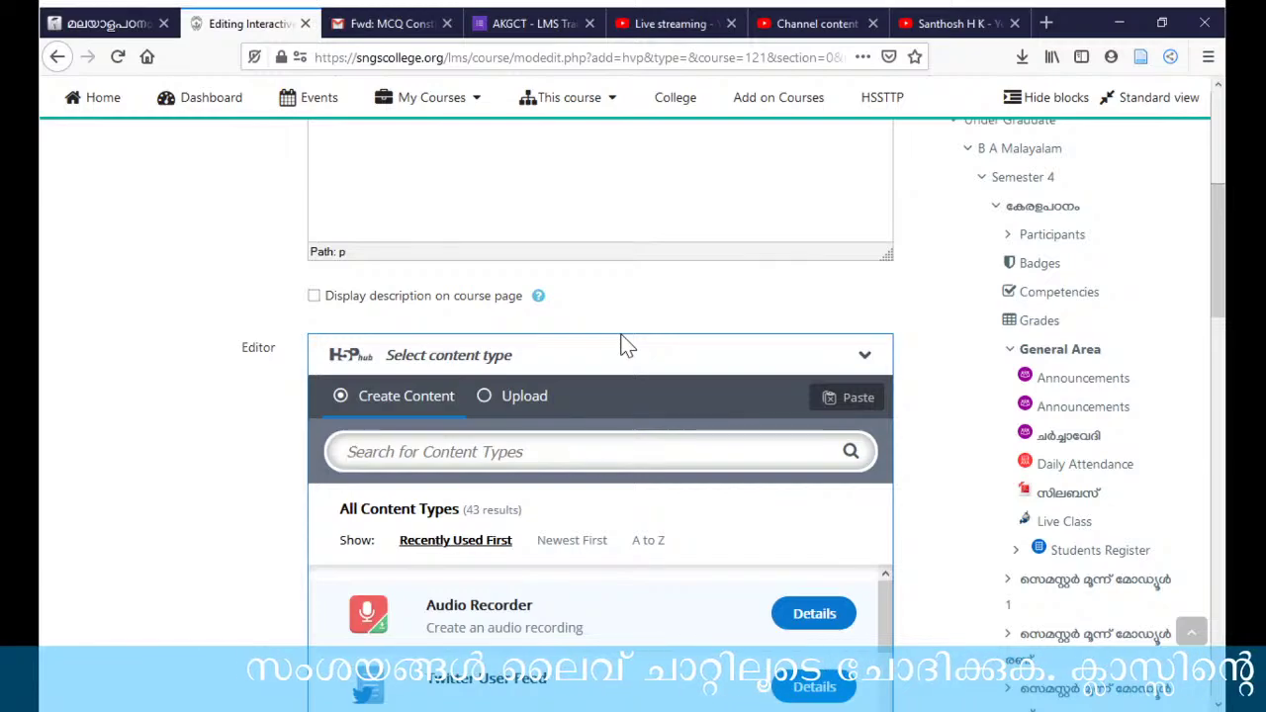
scroll(625, 346, "down", 2)
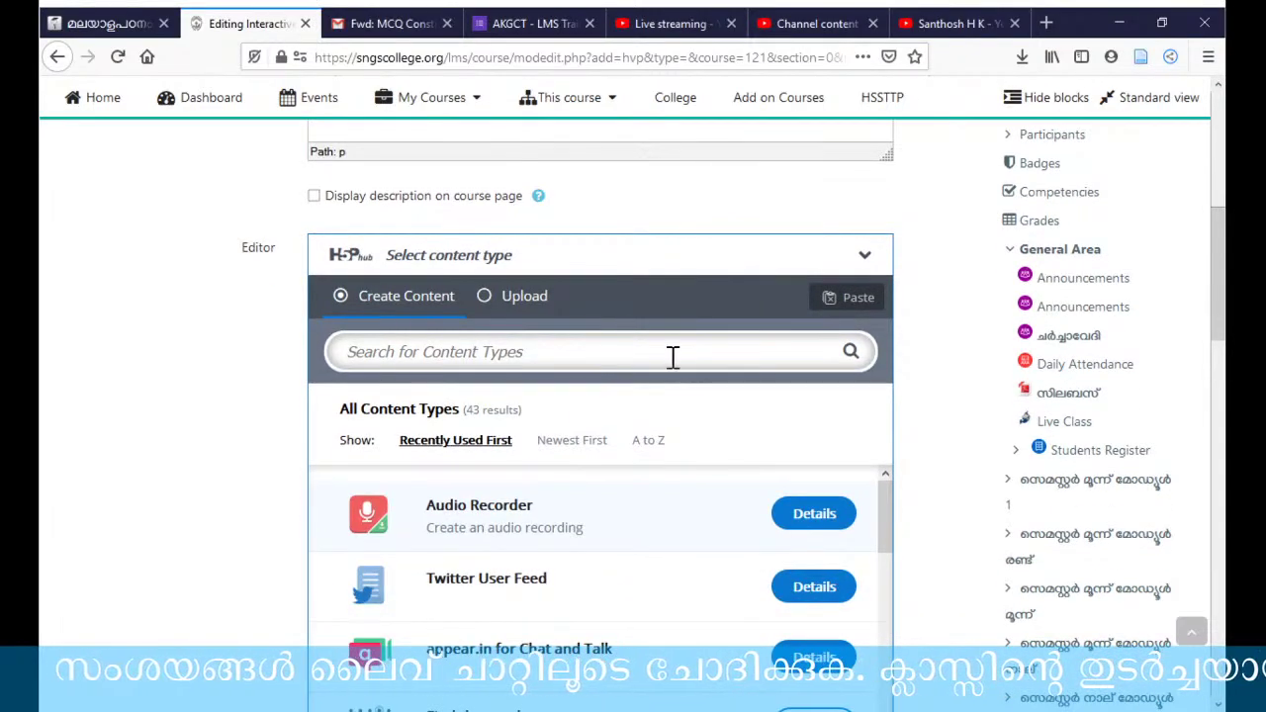
scroll(722, 423, "down", 2)
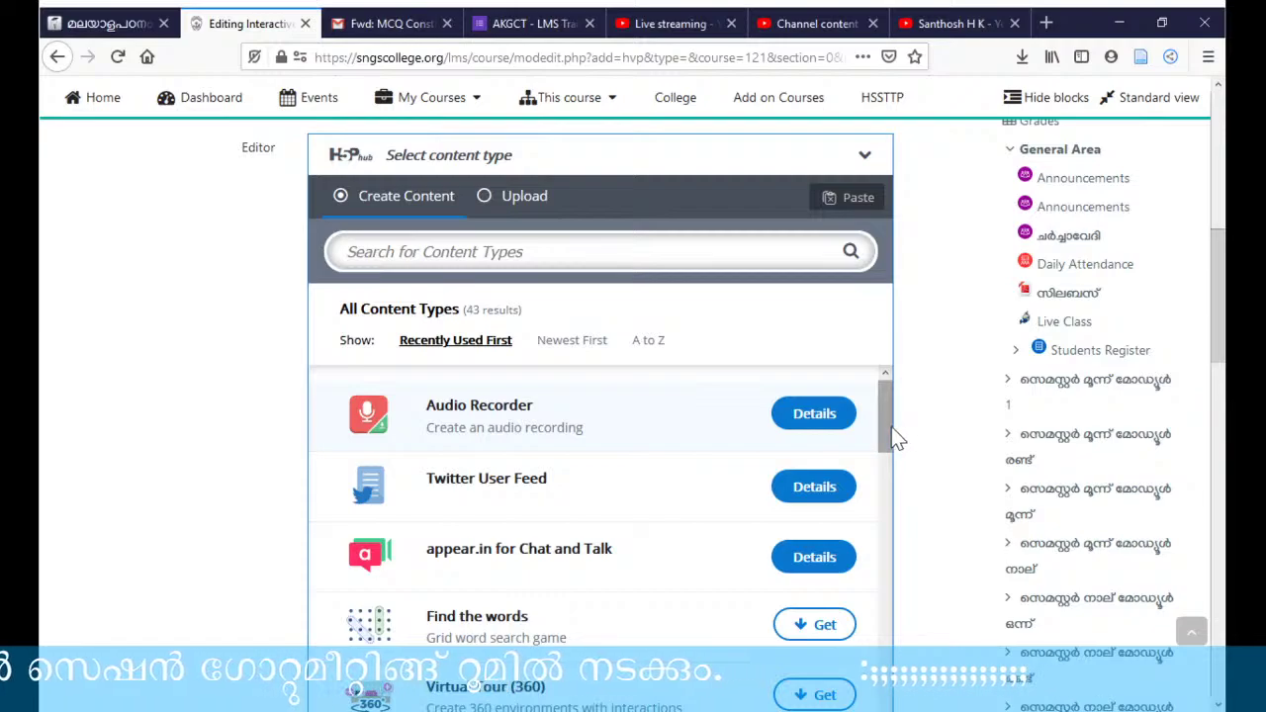
scroll(897, 435, "down", 1)
scroll(896, 426, "up", 1)
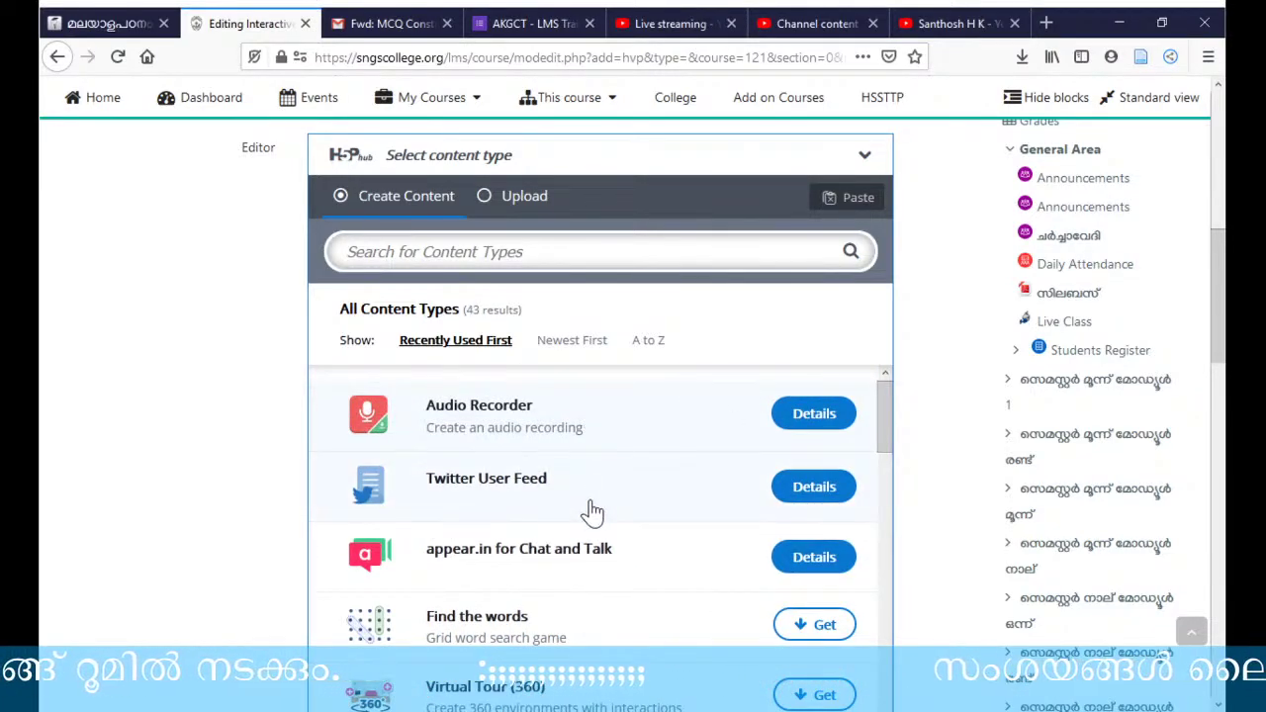
scroll(592, 512, "down", 2)
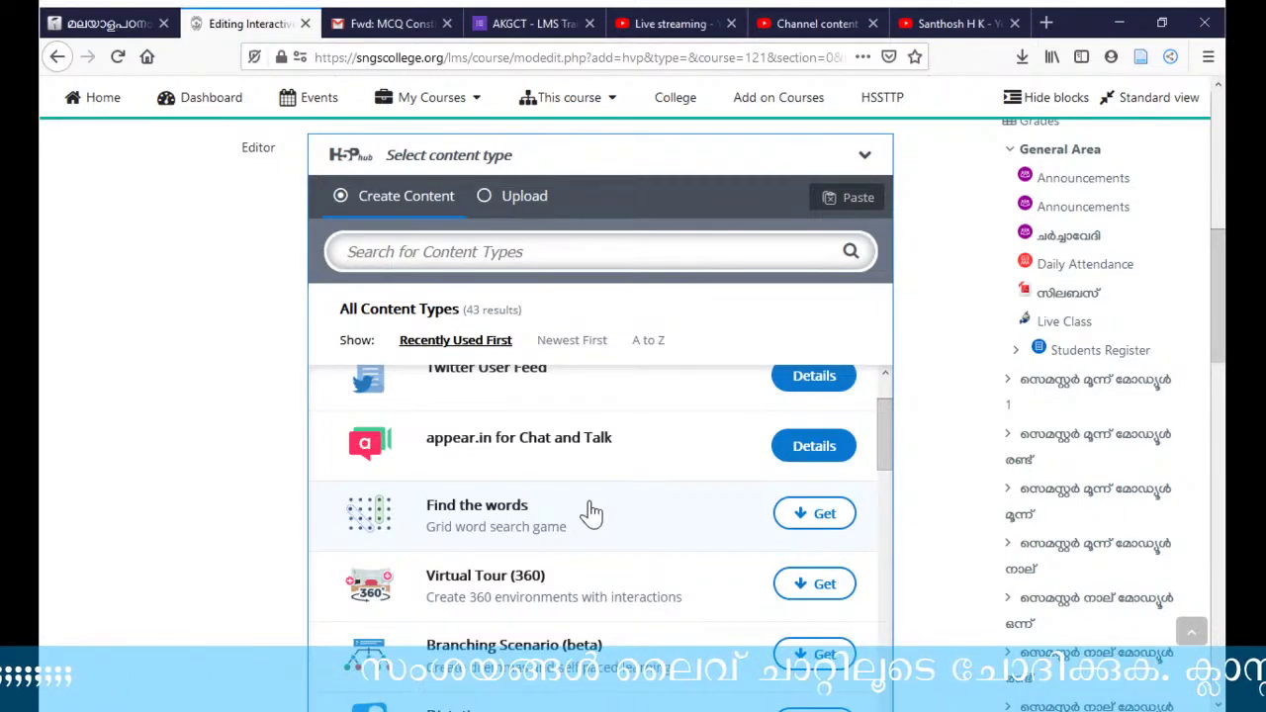
scroll(591, 511, "down", 2)
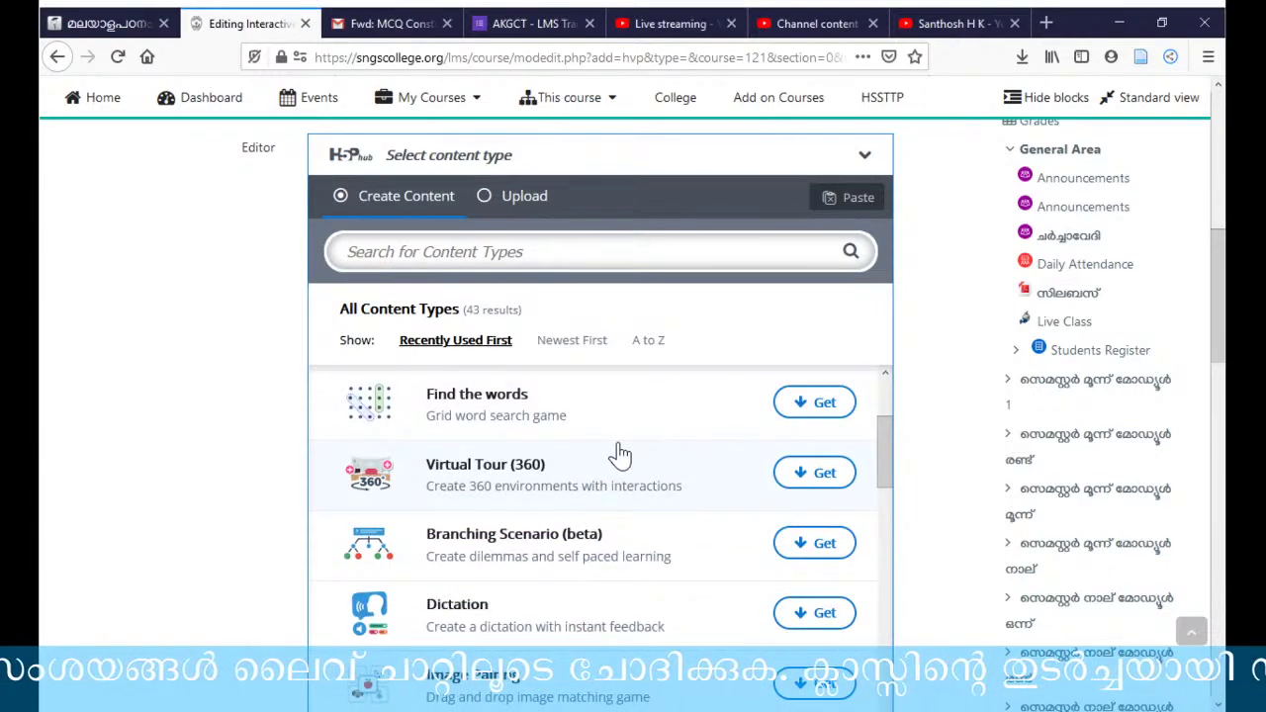
scroll(619, 454, "down", 2)
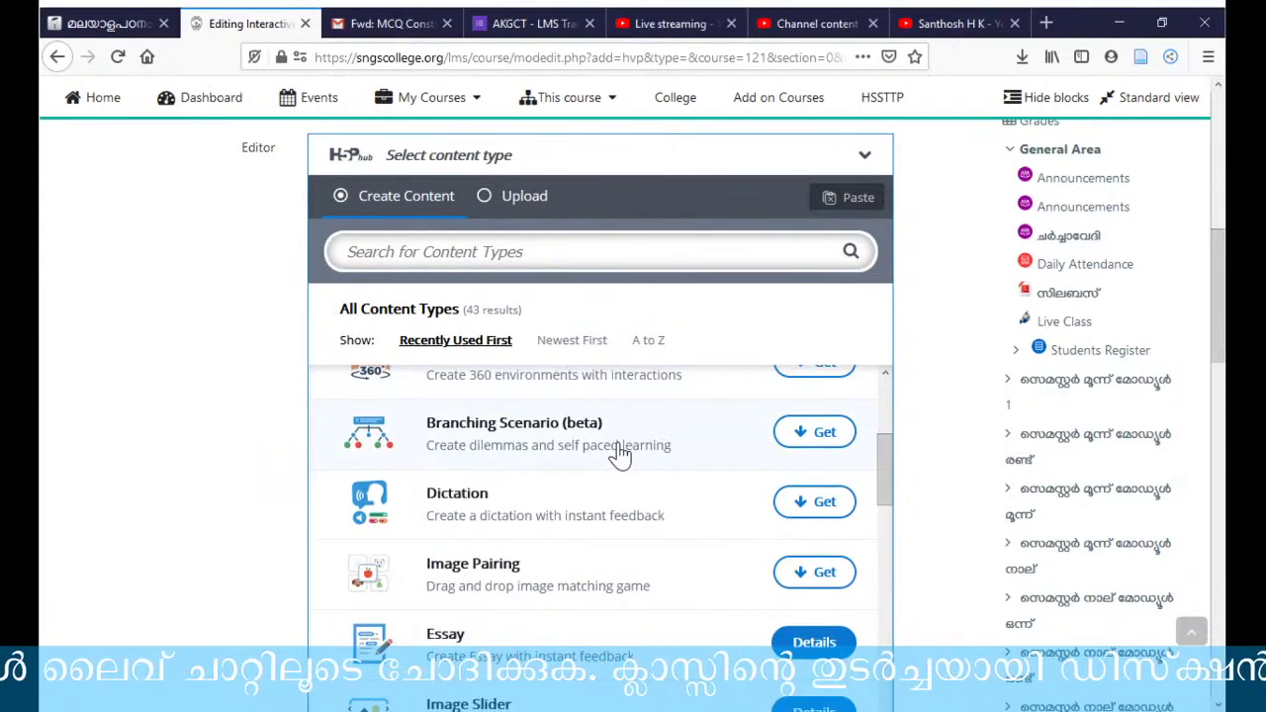
scroll(619, 454, "down", 2)
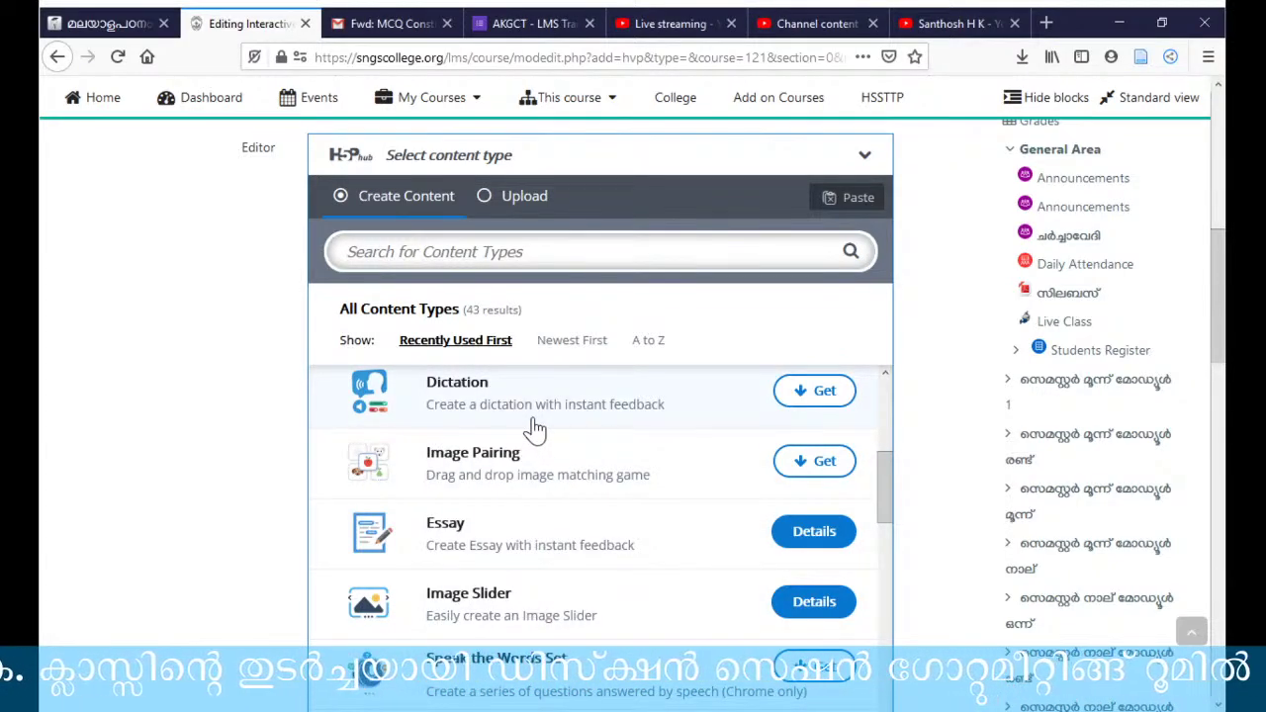
scroll(573, 543, "down", 2)
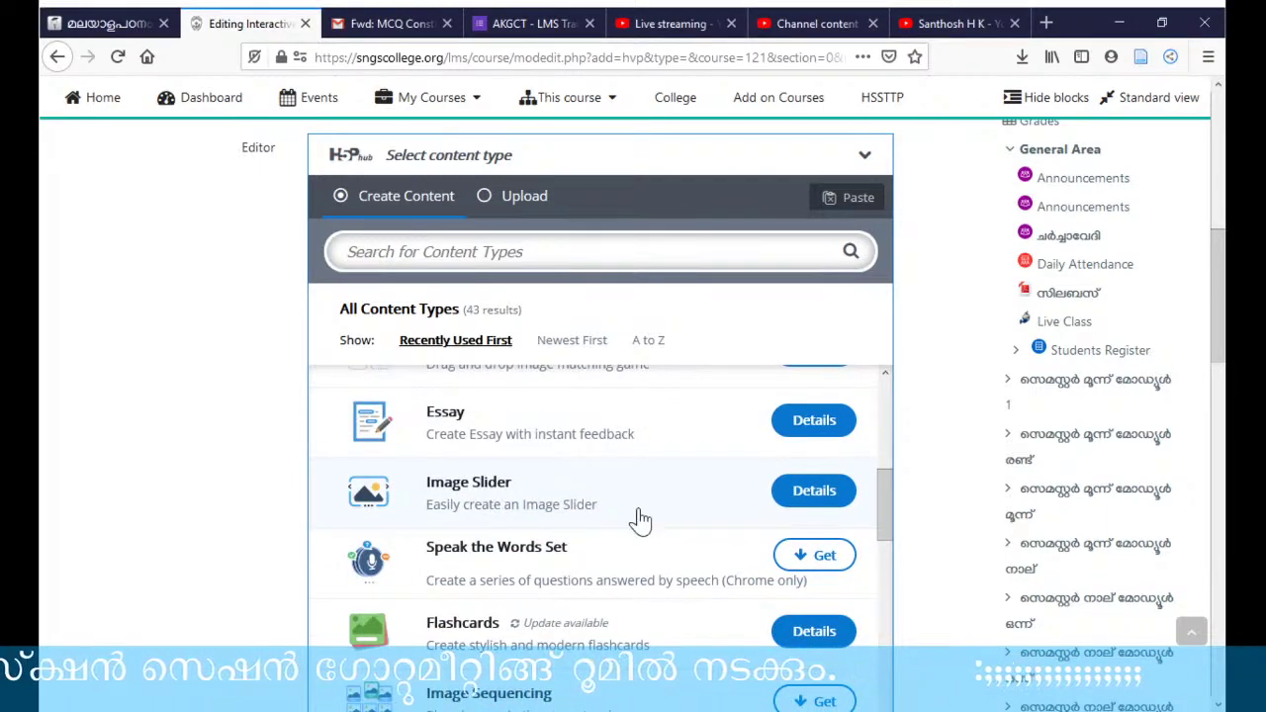
scroll(635, 520, "down", 2)
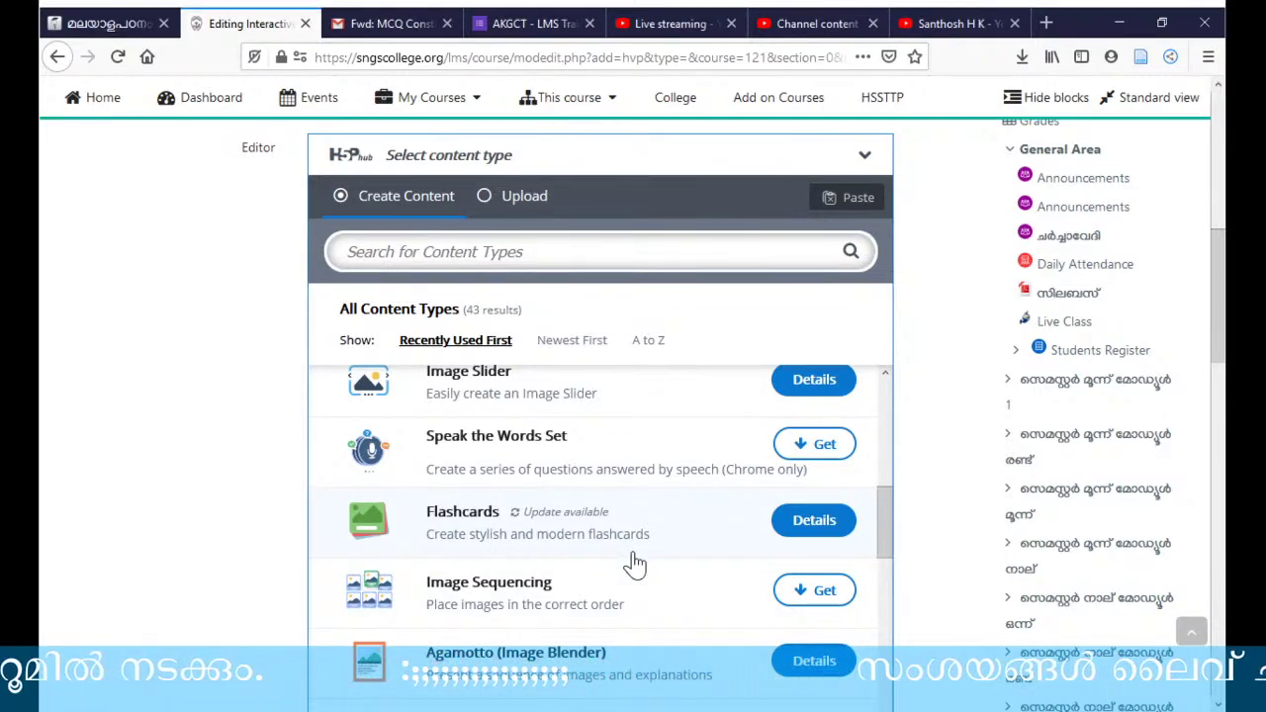
scroll(636, 565, "down", 2)
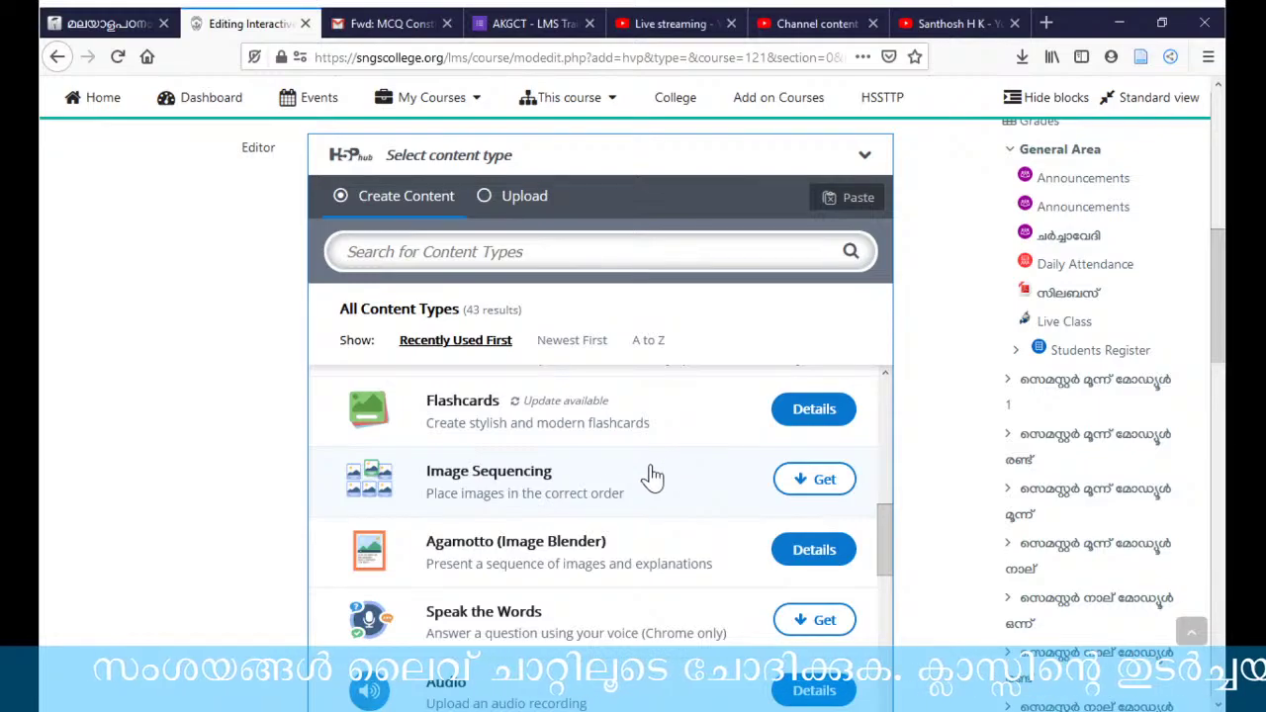
scroll(554, 507, "down", 2)
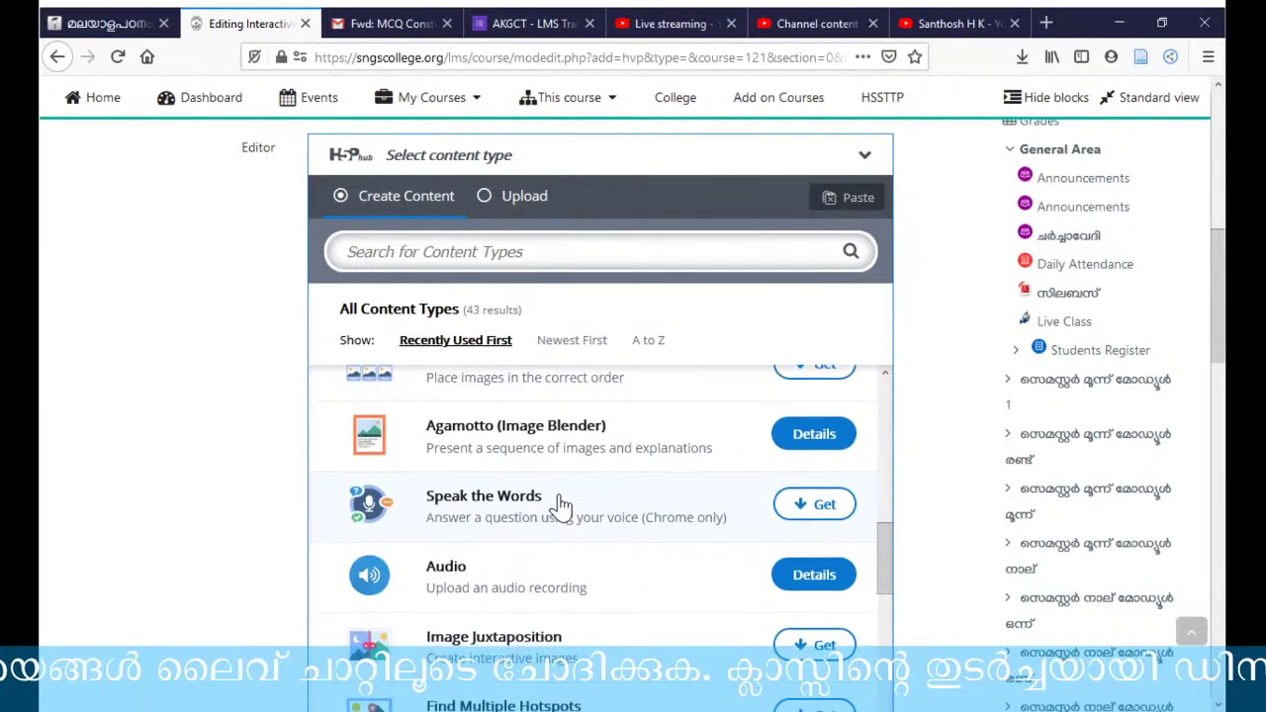
scroll(561, 506, "down", 2)
scroll(630, 514, "down", 2)
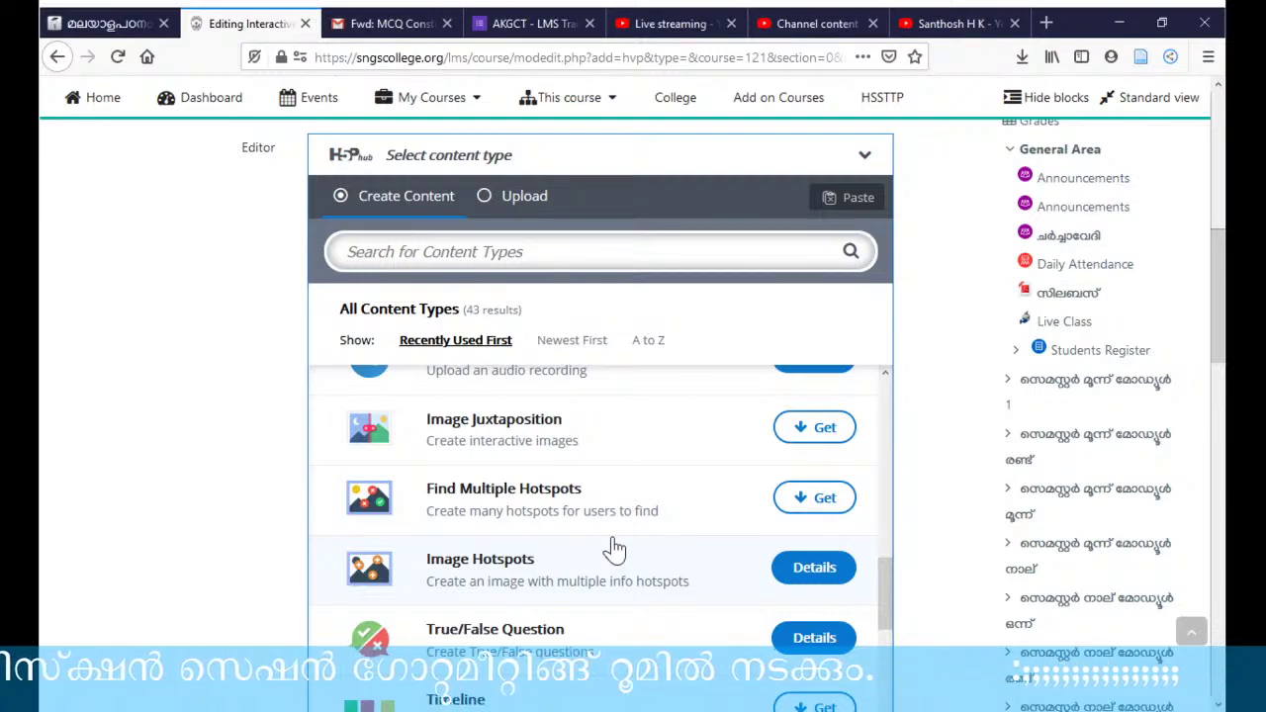
scroll(614, 549, "down", 1)
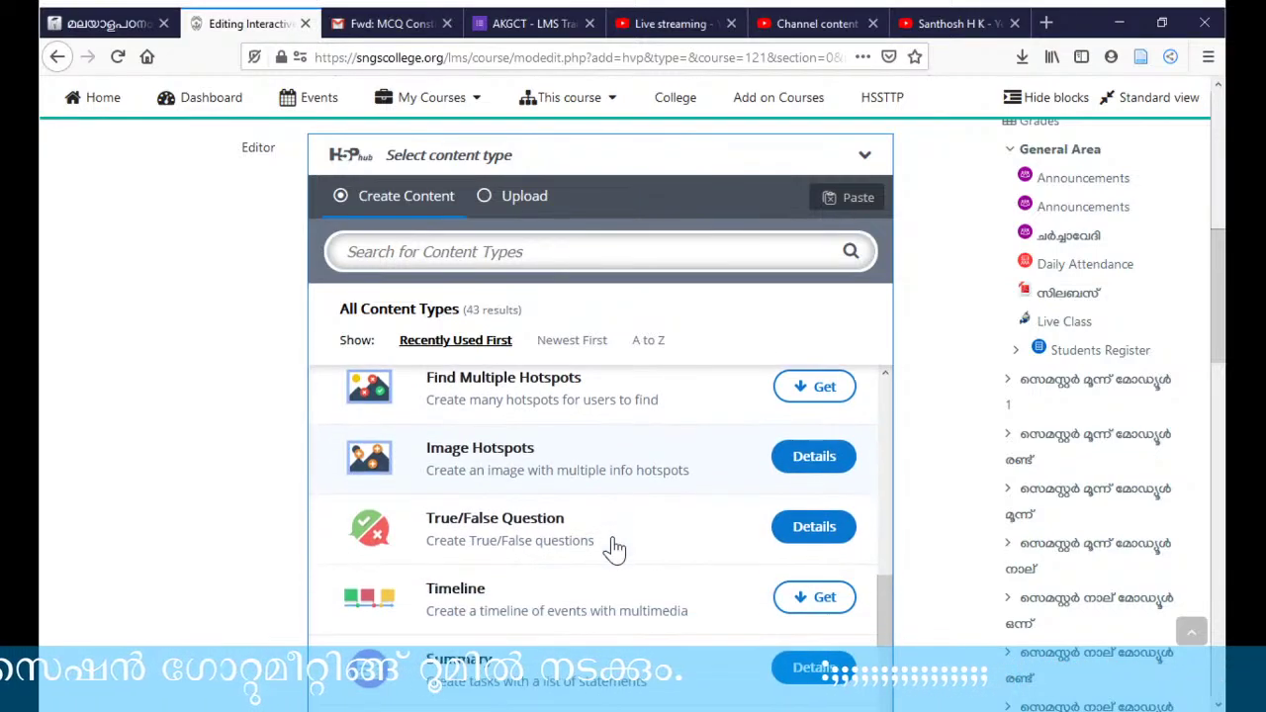
scroll(664, 526, "down", 1)
scroll(666, 525, "down", 1)
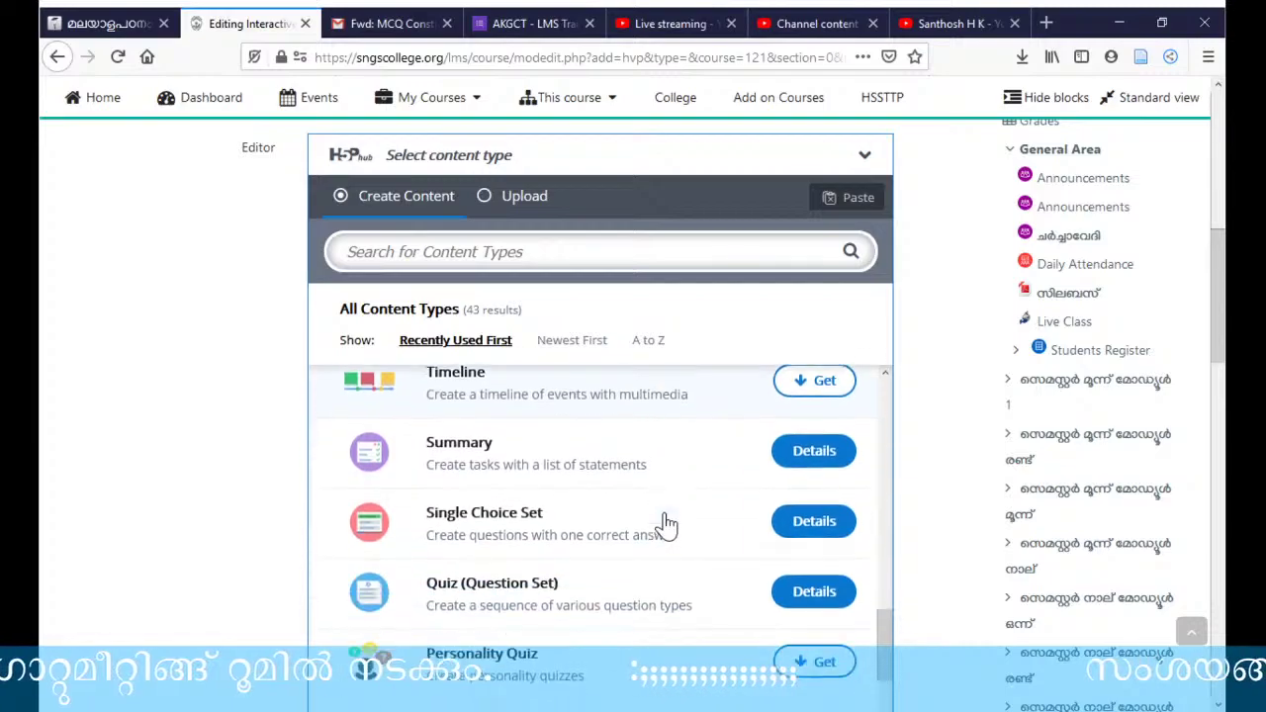
scroll(641, 503, "down", 1)
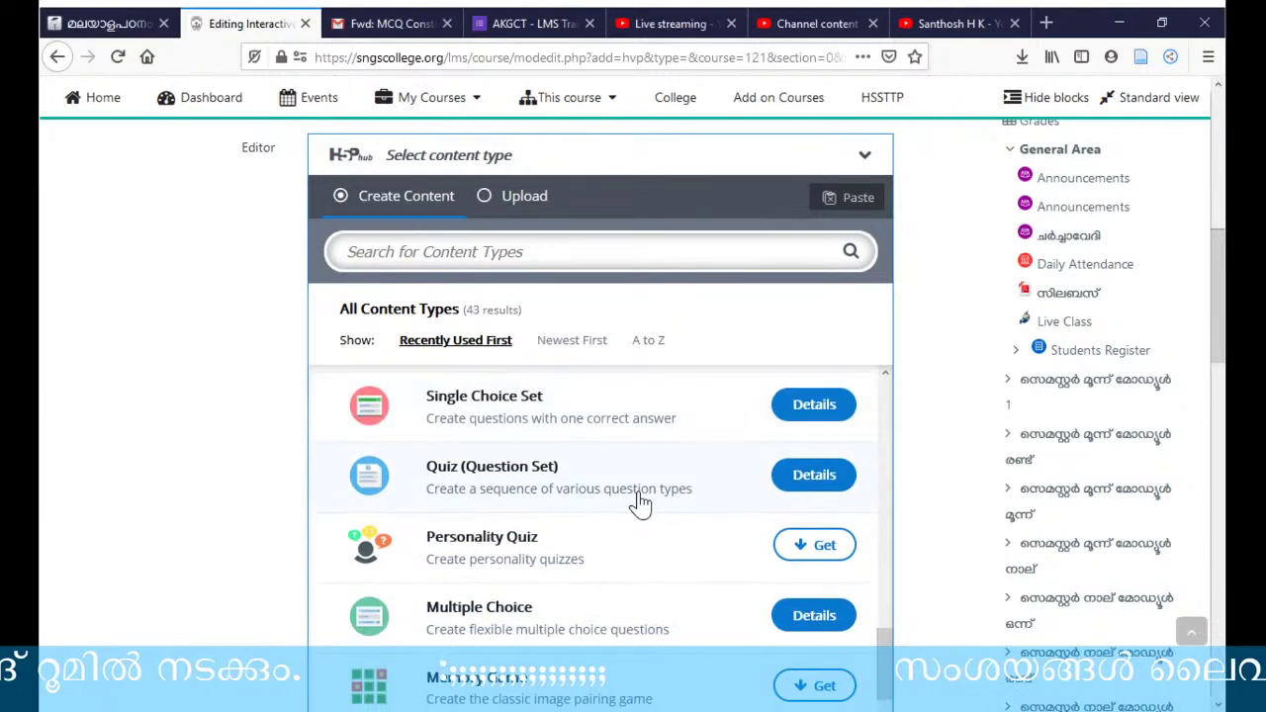
scroll(641, 502, "down", 1)
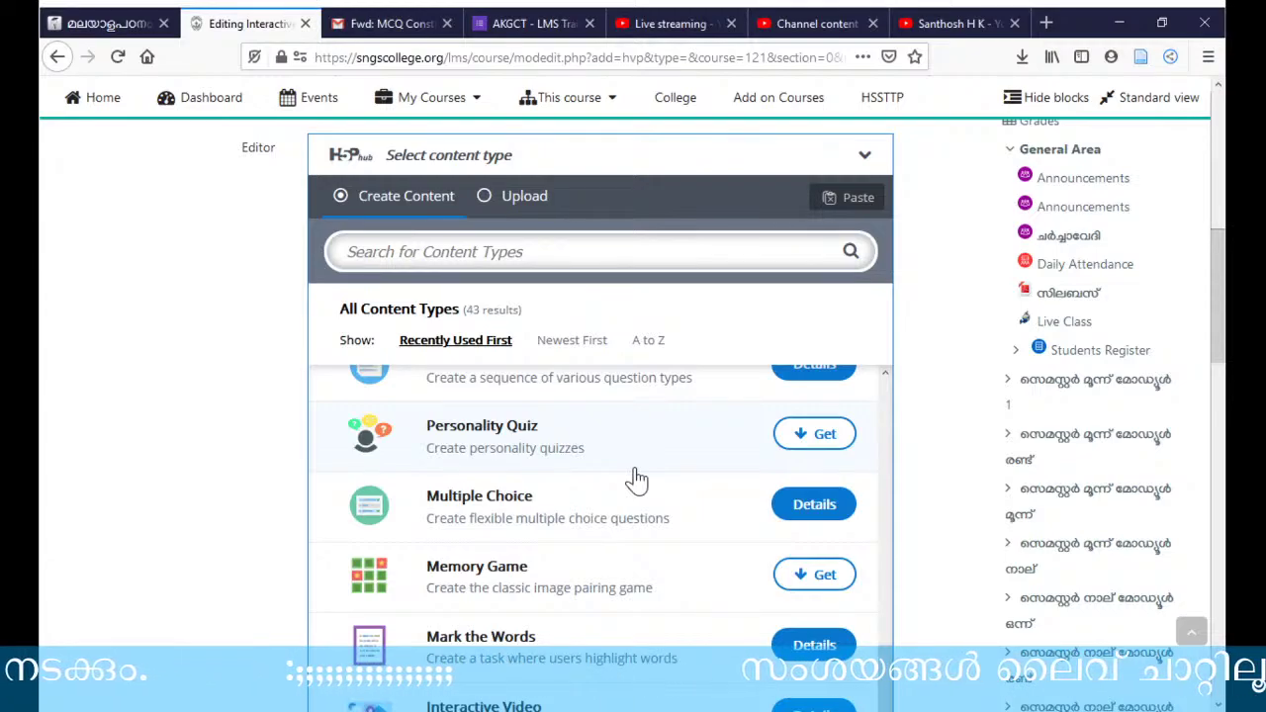
scroll(636, 480, "down", 2)
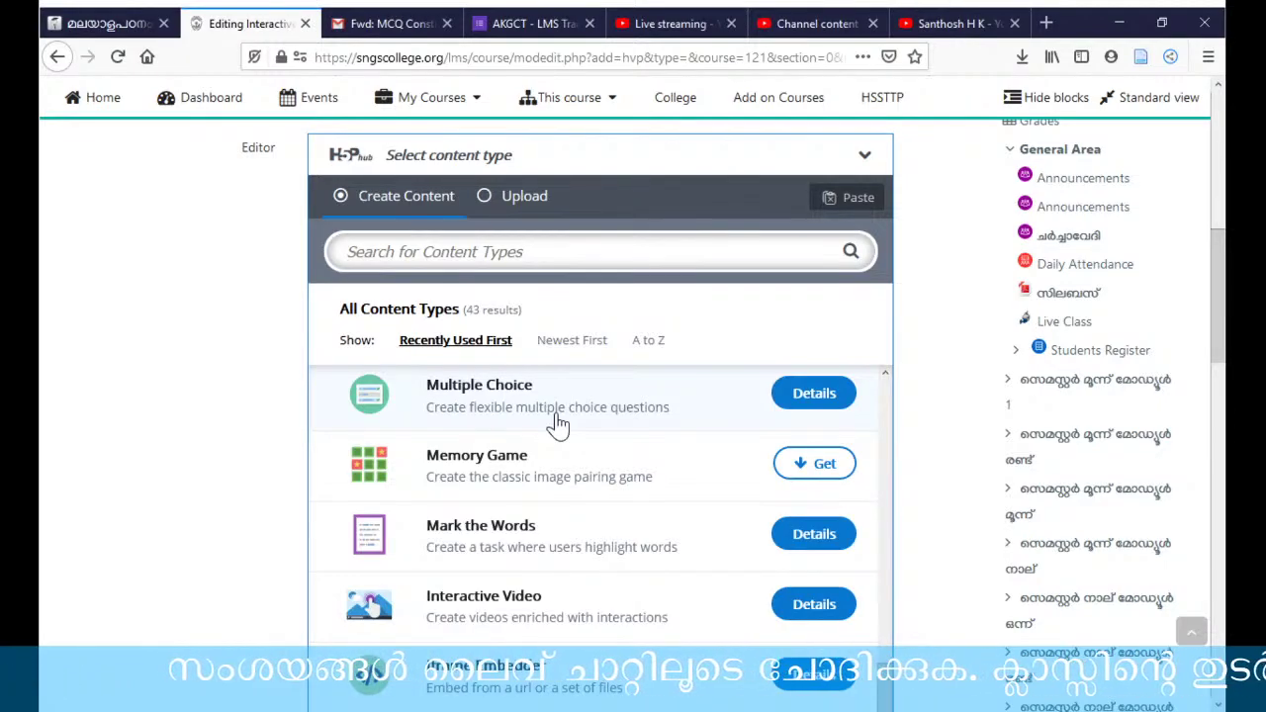
scroll(559, 423, "down", 2)
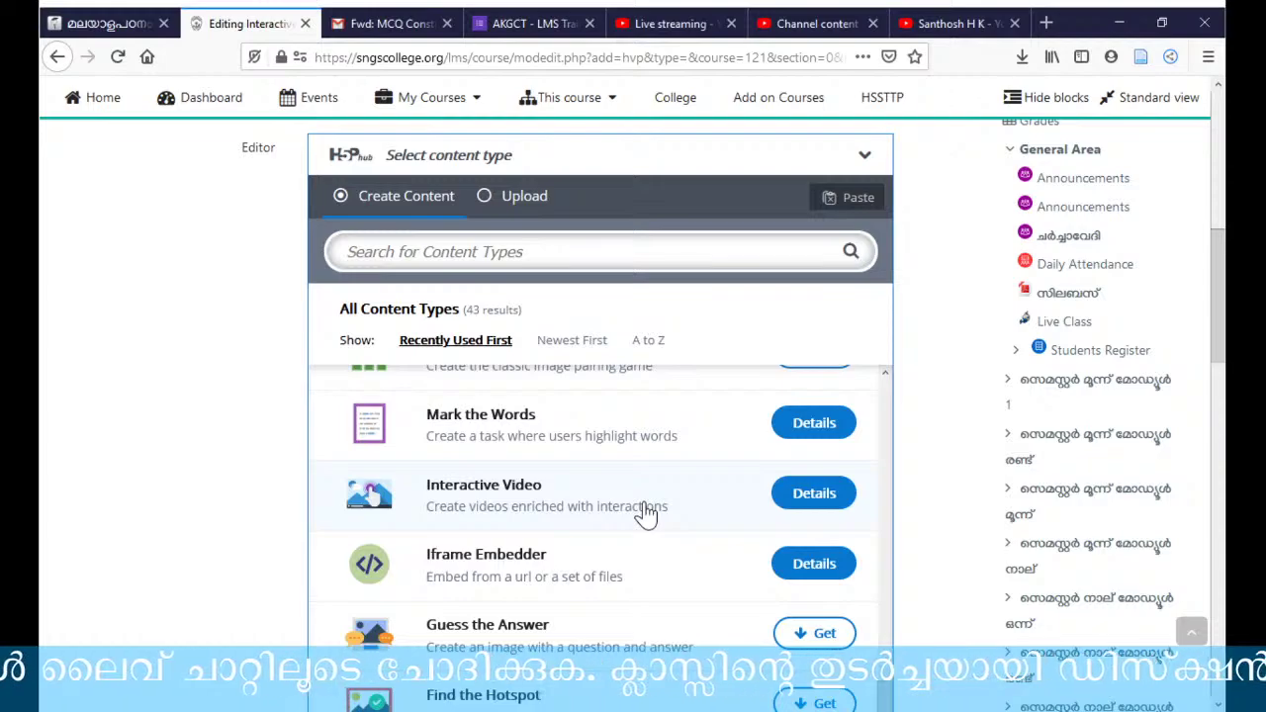
scroll(645, 512, "down", 2)
- Choose Course Presentation as the H5P content type for the activity
scroll(643, 512, "down", 6)
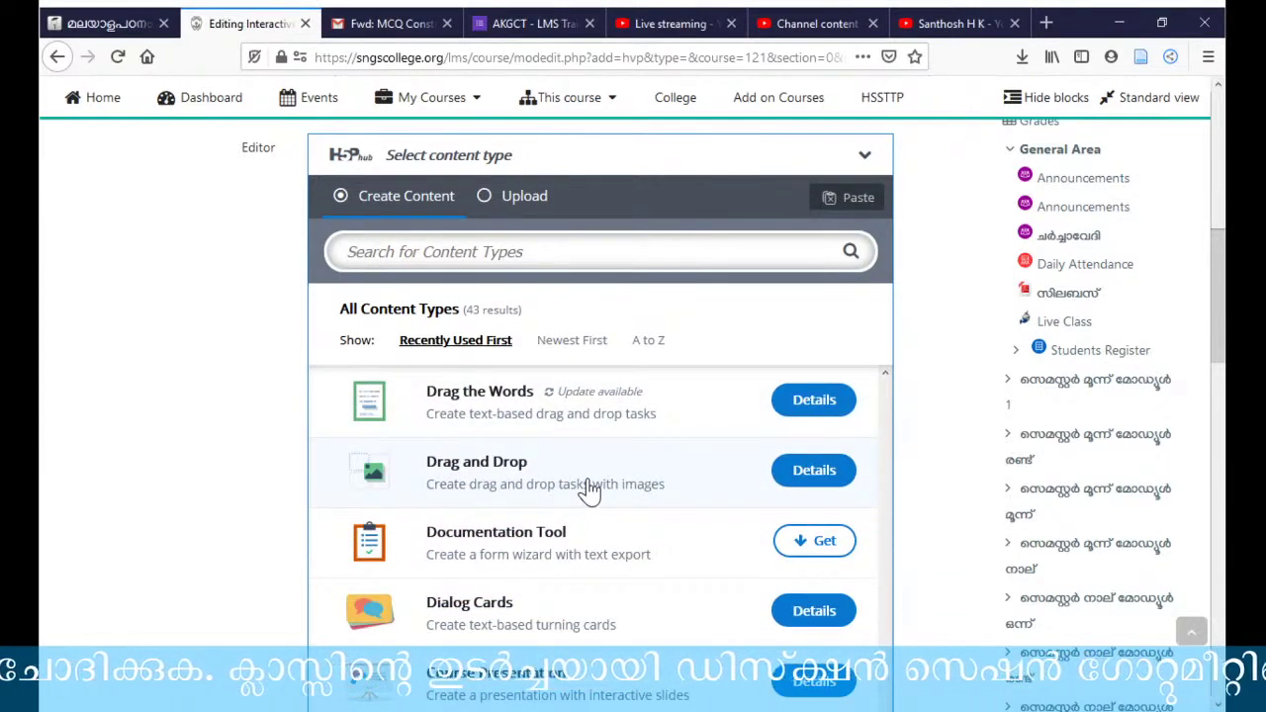
scroll(584, 495, "down", 4)
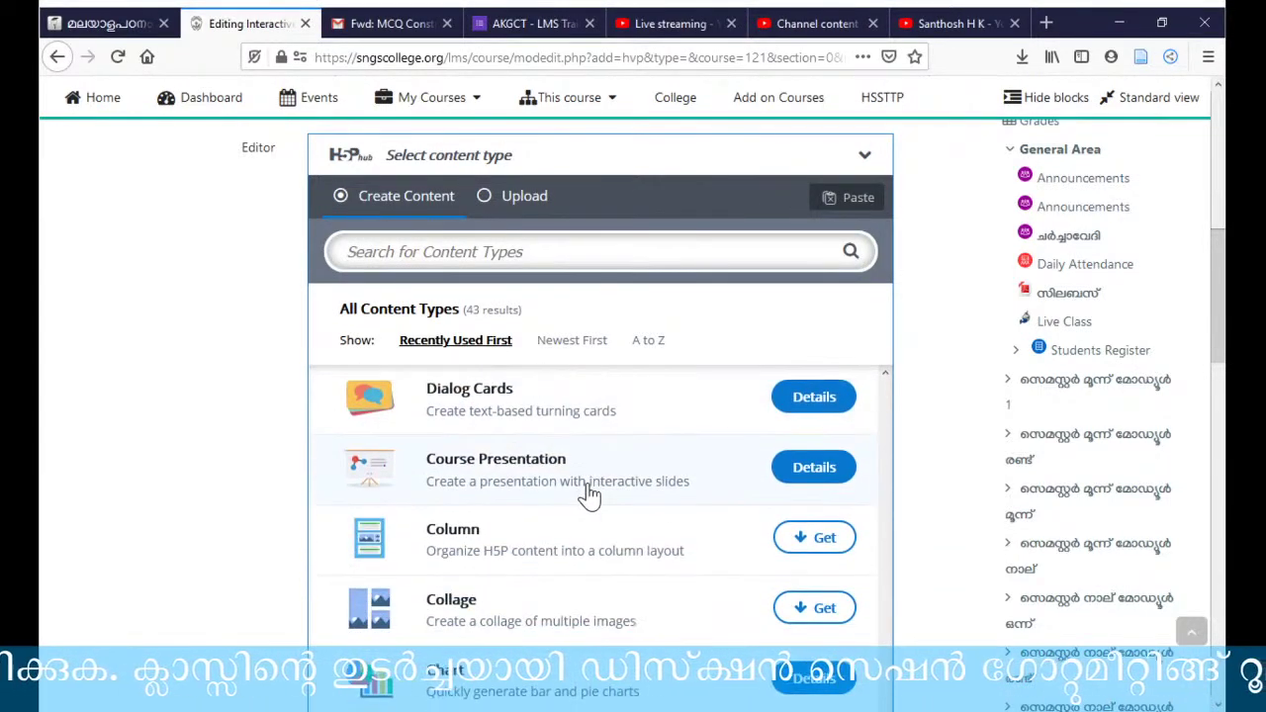
left_click(527, 472)
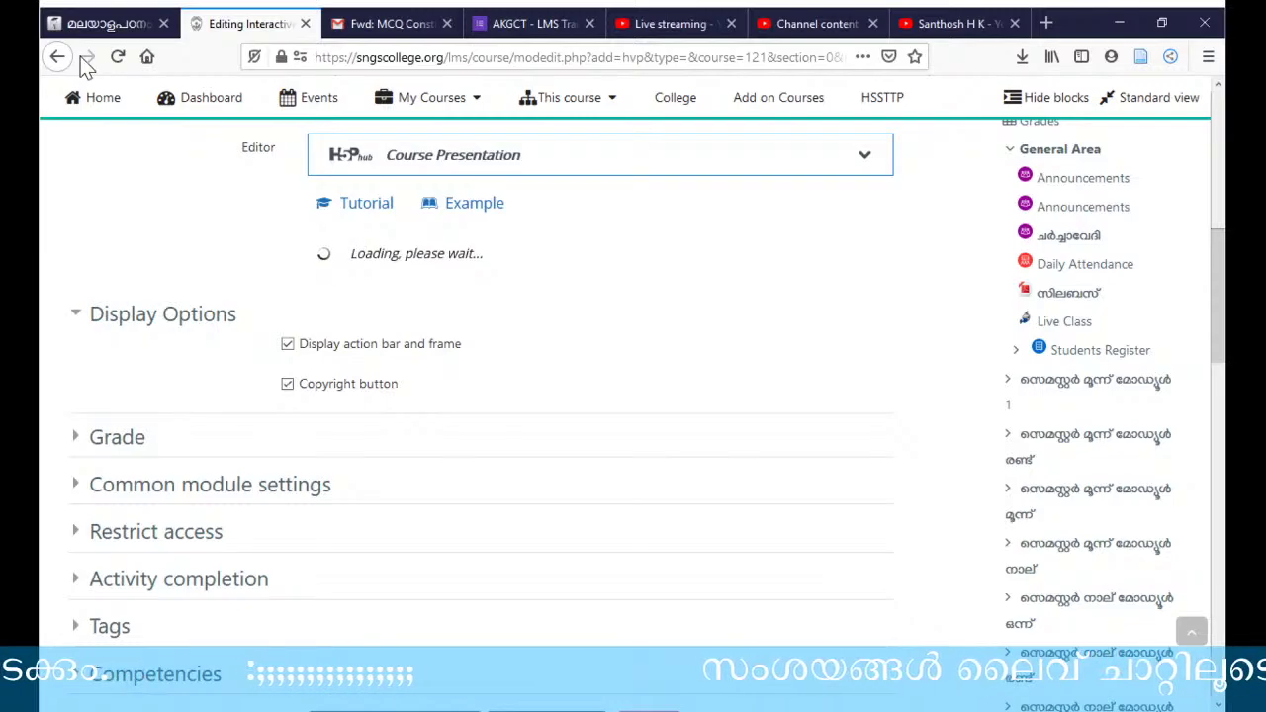
- Switch to the Malayala Gaveshanam site, go back from the lesson to the മലയാളപഠനം course page, and check the SNGSC ONLINE form's loading meanwhile
left_click(101, 33)
scroll(376, 317, "up", 6)
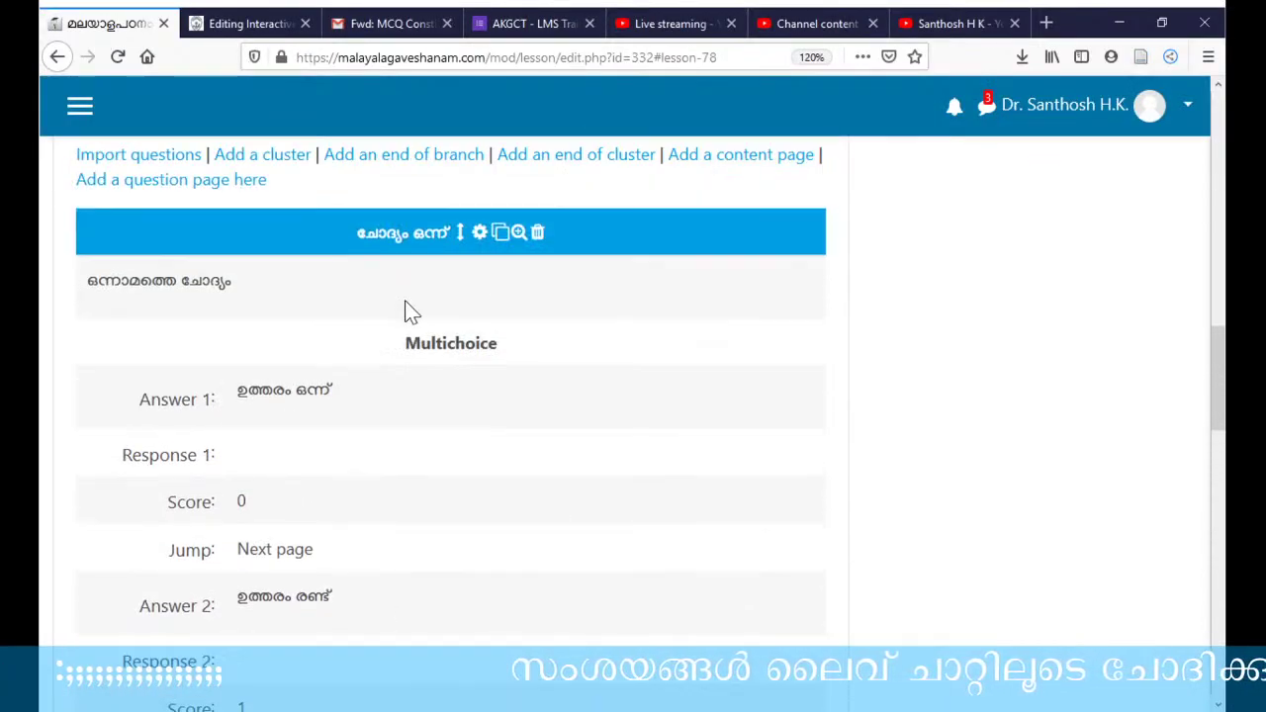
scroll(413, 311, "up", 10)
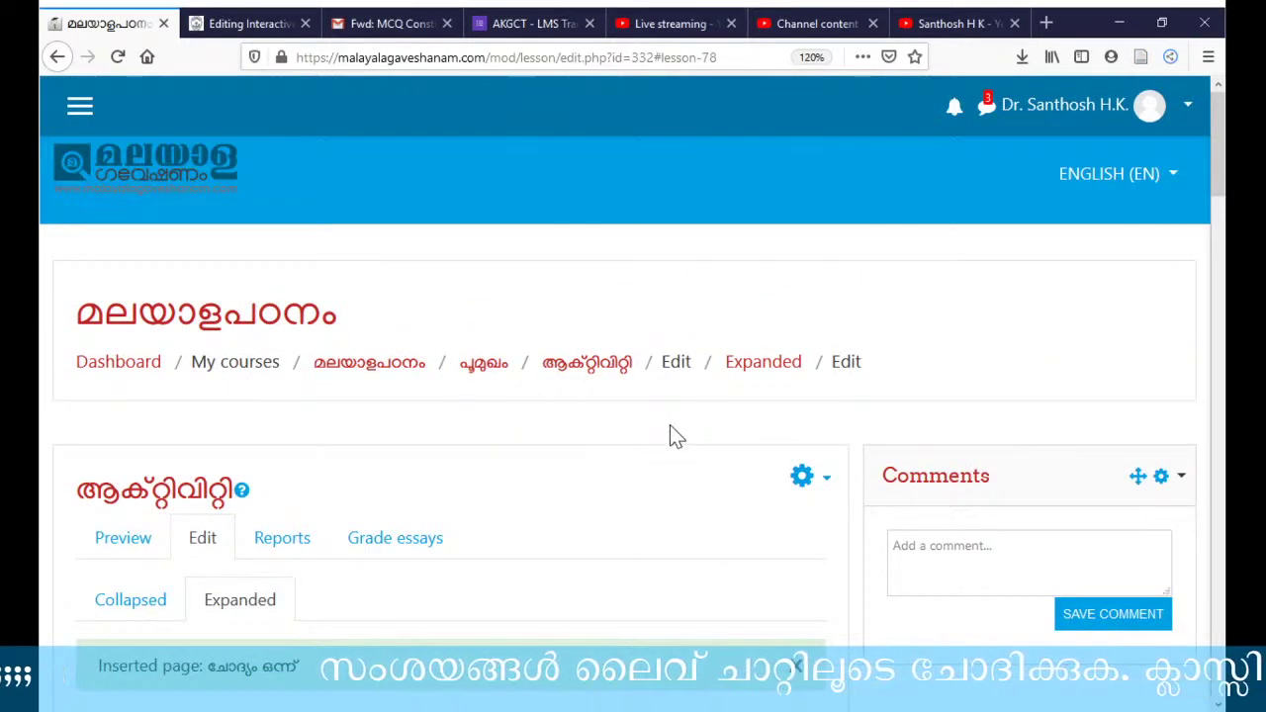
left_click(248, 26)
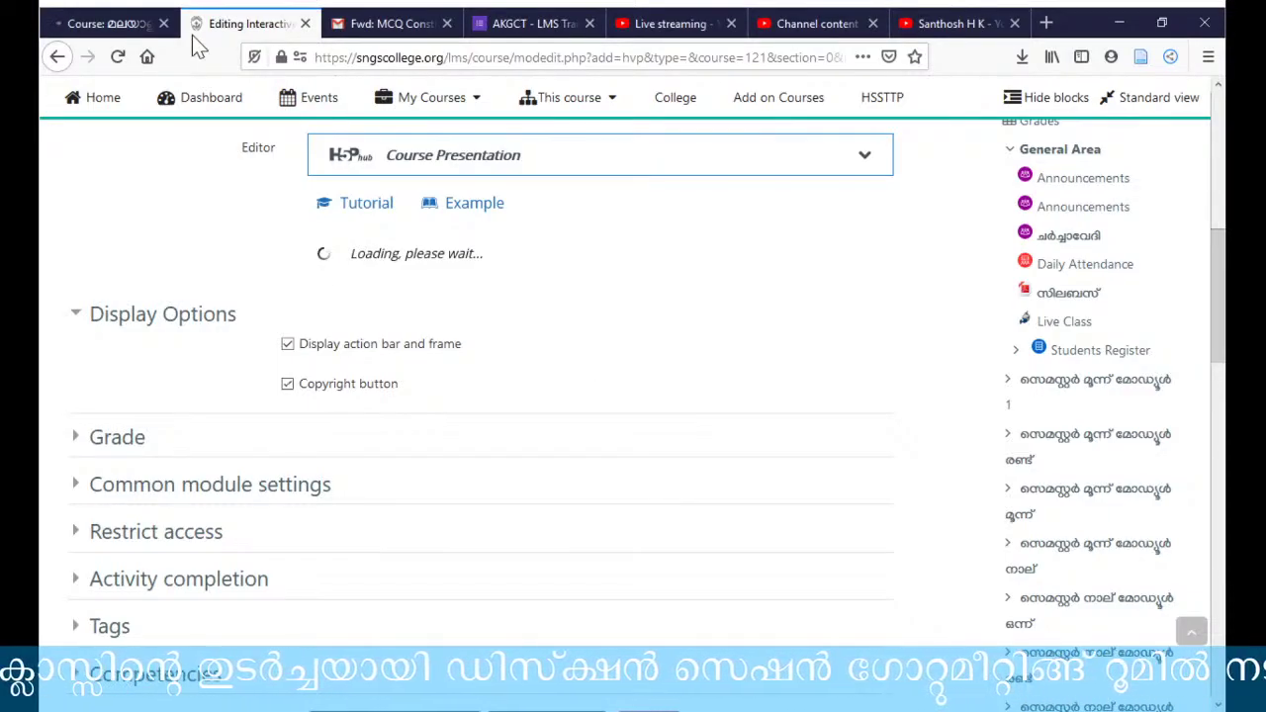
left_click(111, 23)
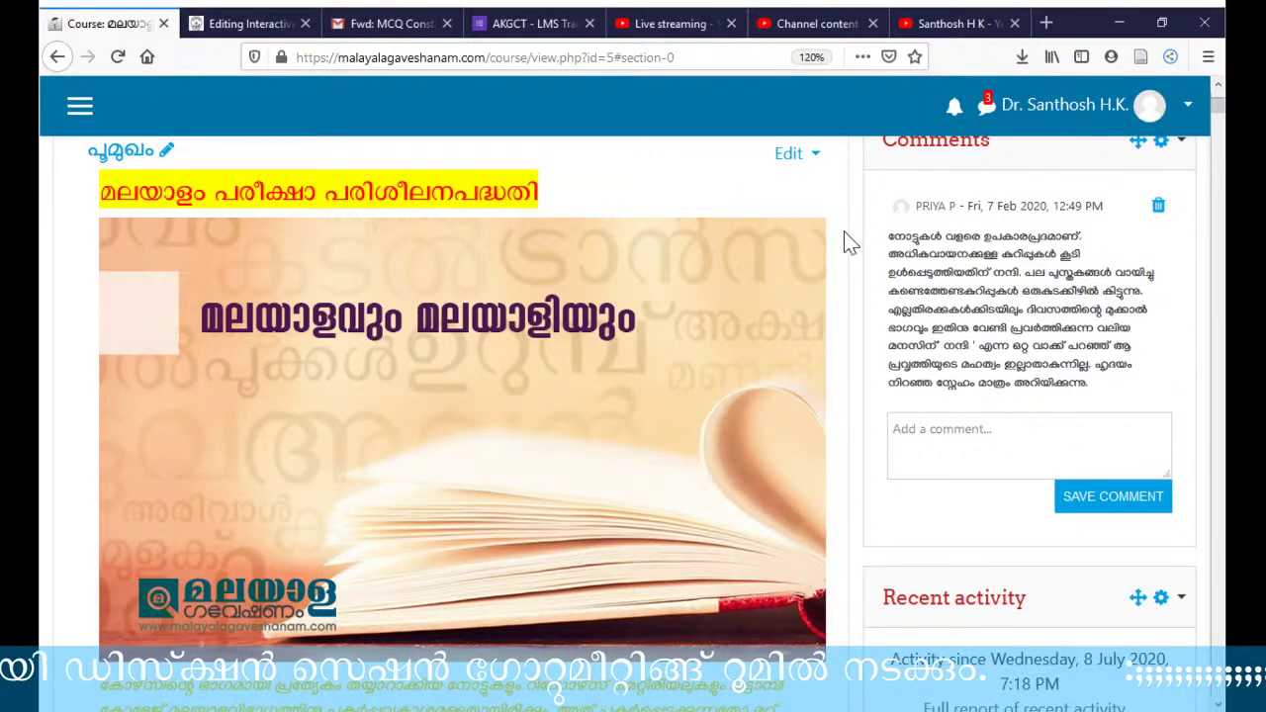
- Add an Interactive Content activity to the opening section of the മലയാളപഠനം course, just above the 15 January - 21 January section
scroll(842, 373, "down", 10)
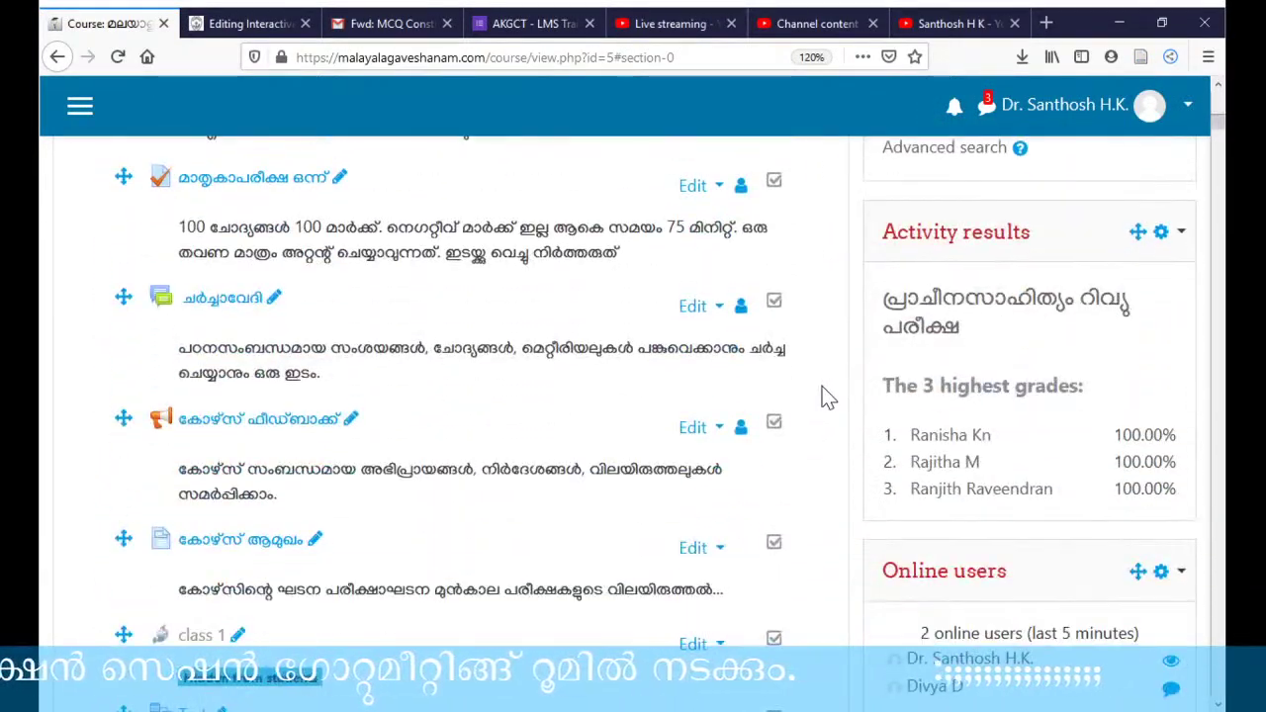
scroll(827, 397, "down", 5)
left_click(681, 572)
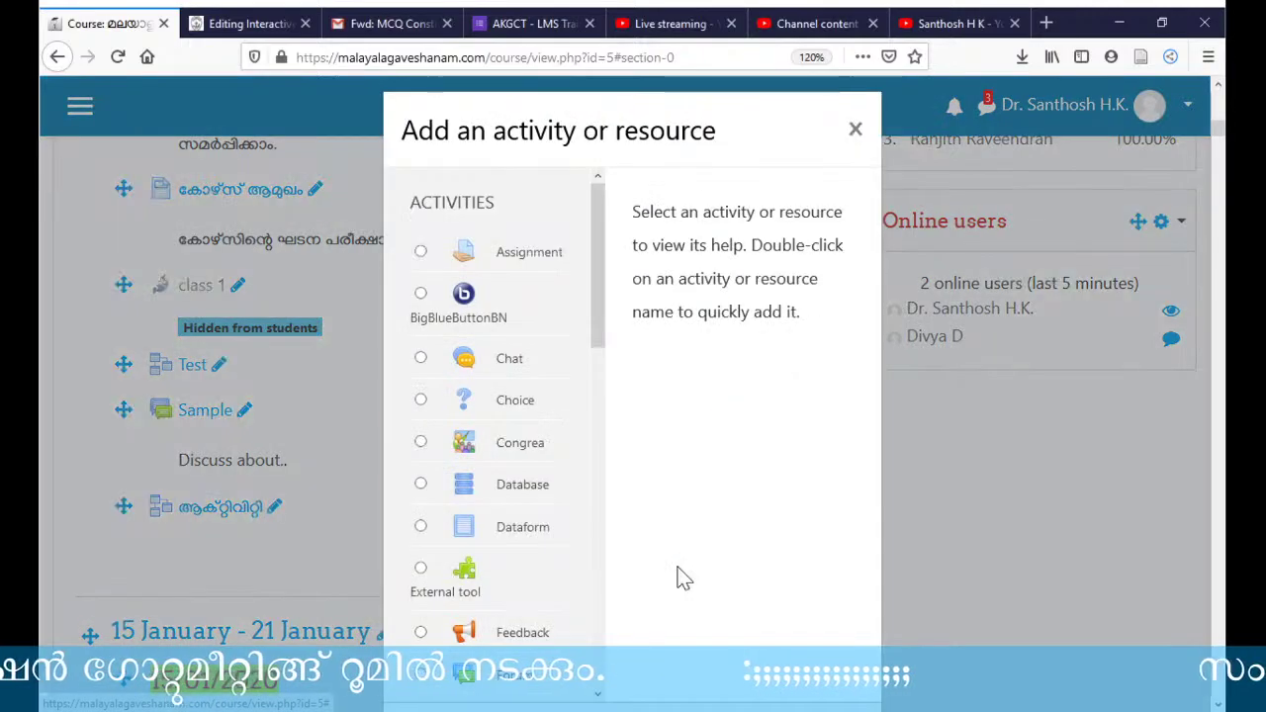
left_click_drag(596, 333, 595, 447)
left_click(421, 450)
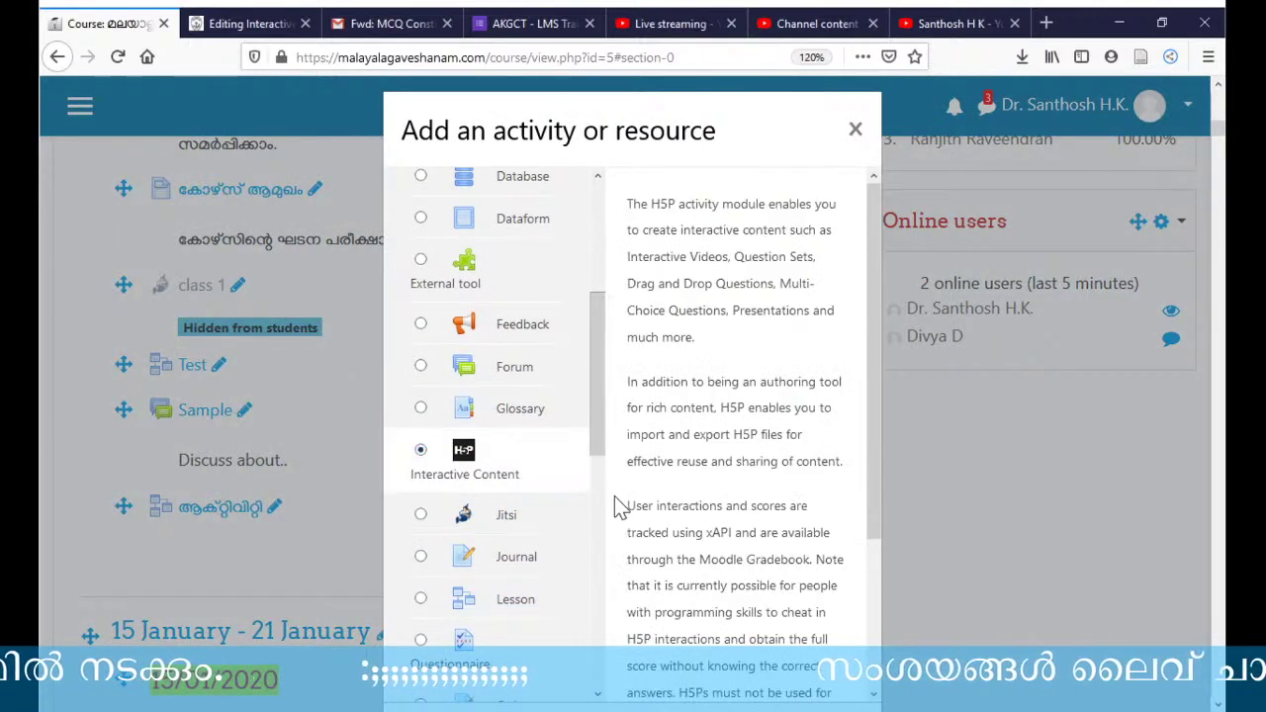
scroll(693, 524, "down", 3)
scroll(893, 569, "down", 4)
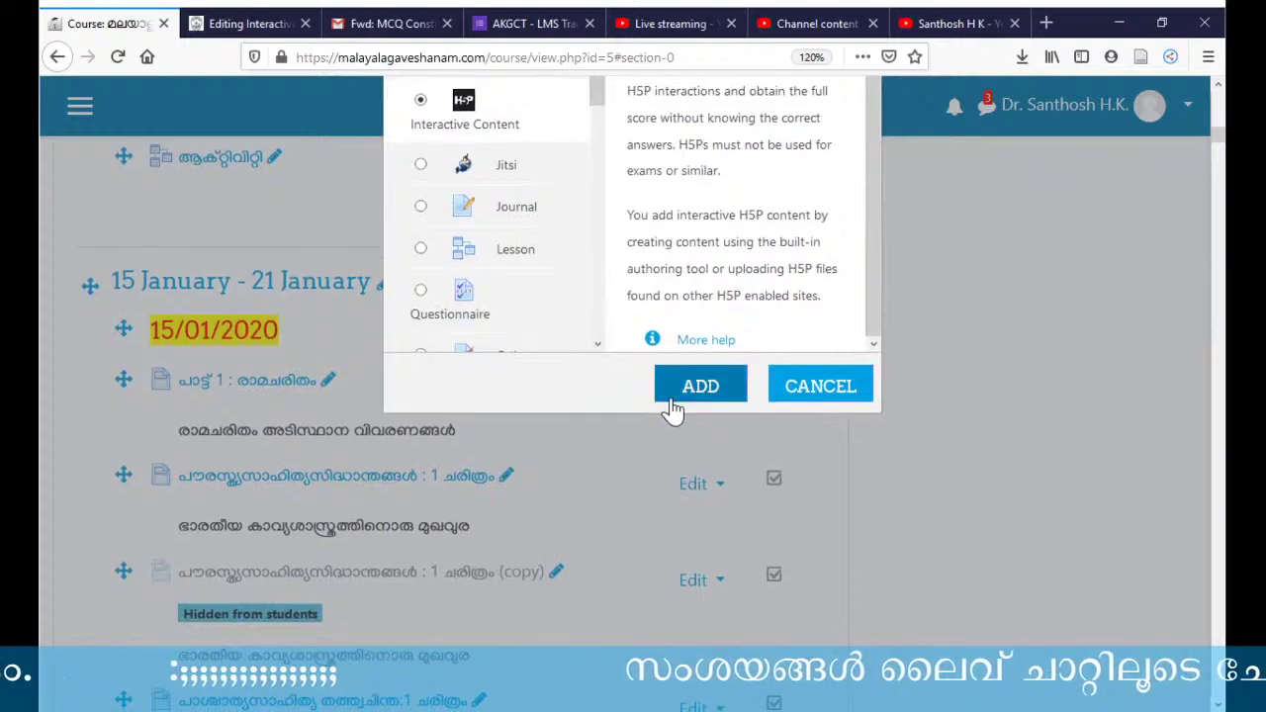
left_click(699, 396)
- Check the loading of the Interactive Content forms on SNGSC ONLINE and Malayala Gaveshanam, looking over the latter's Description and Editor areas
left_click(247, 26)
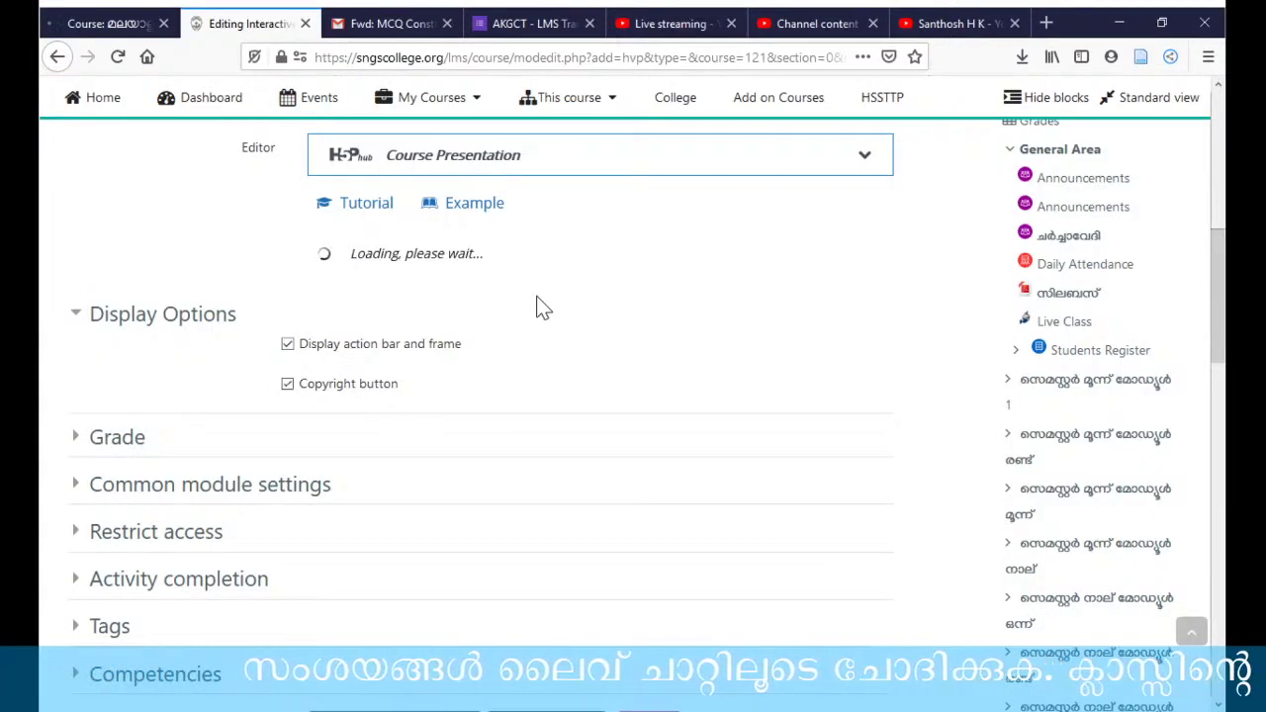
left_click(102, 27)
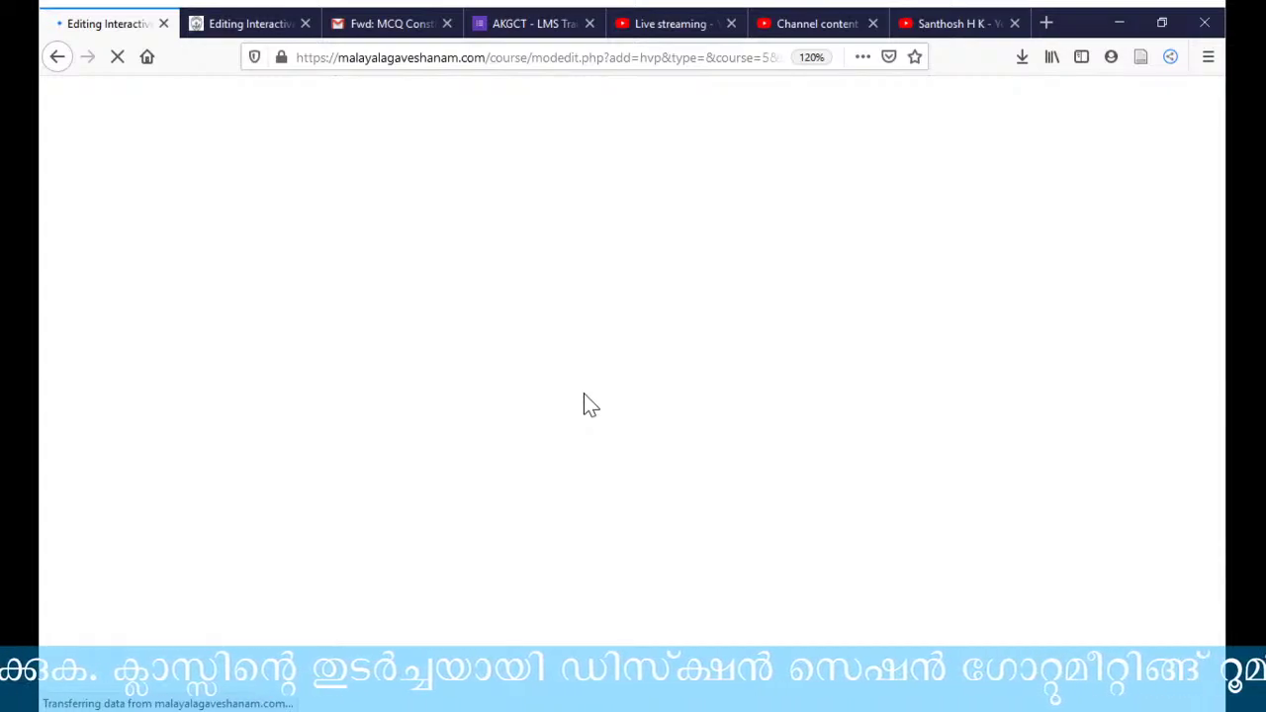
left_click(241, 26)
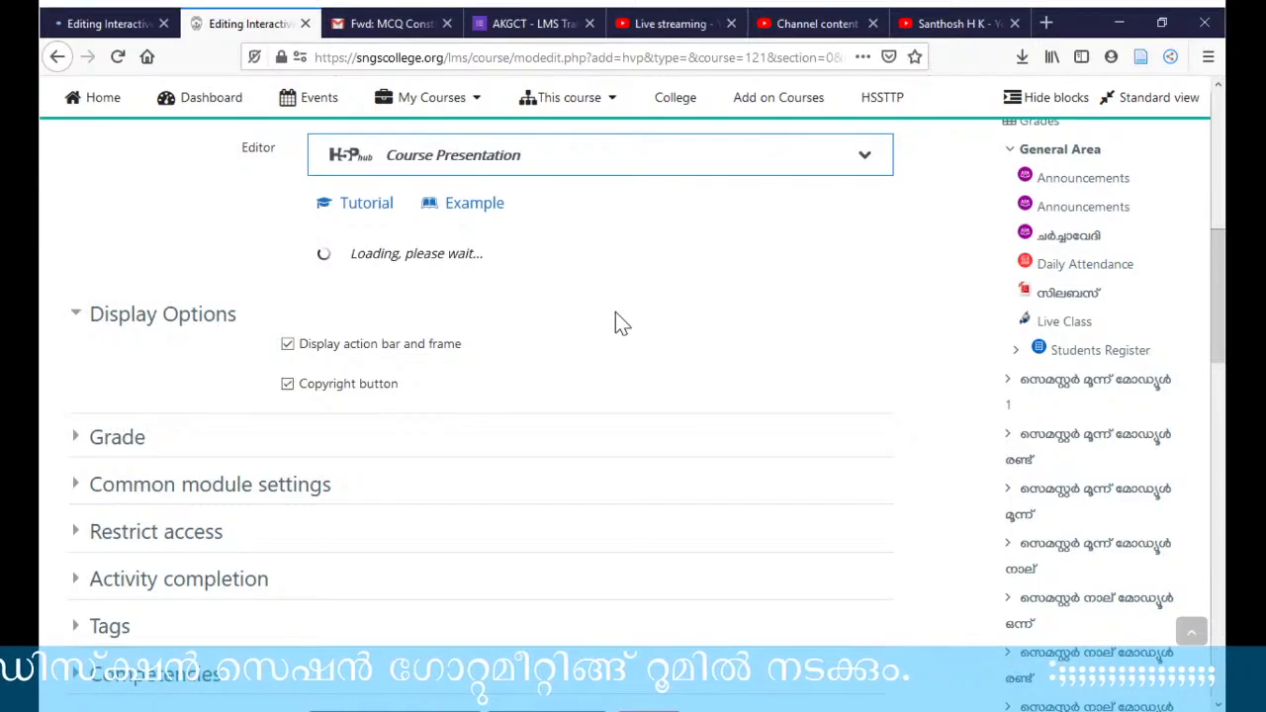
left_click(107, 37)
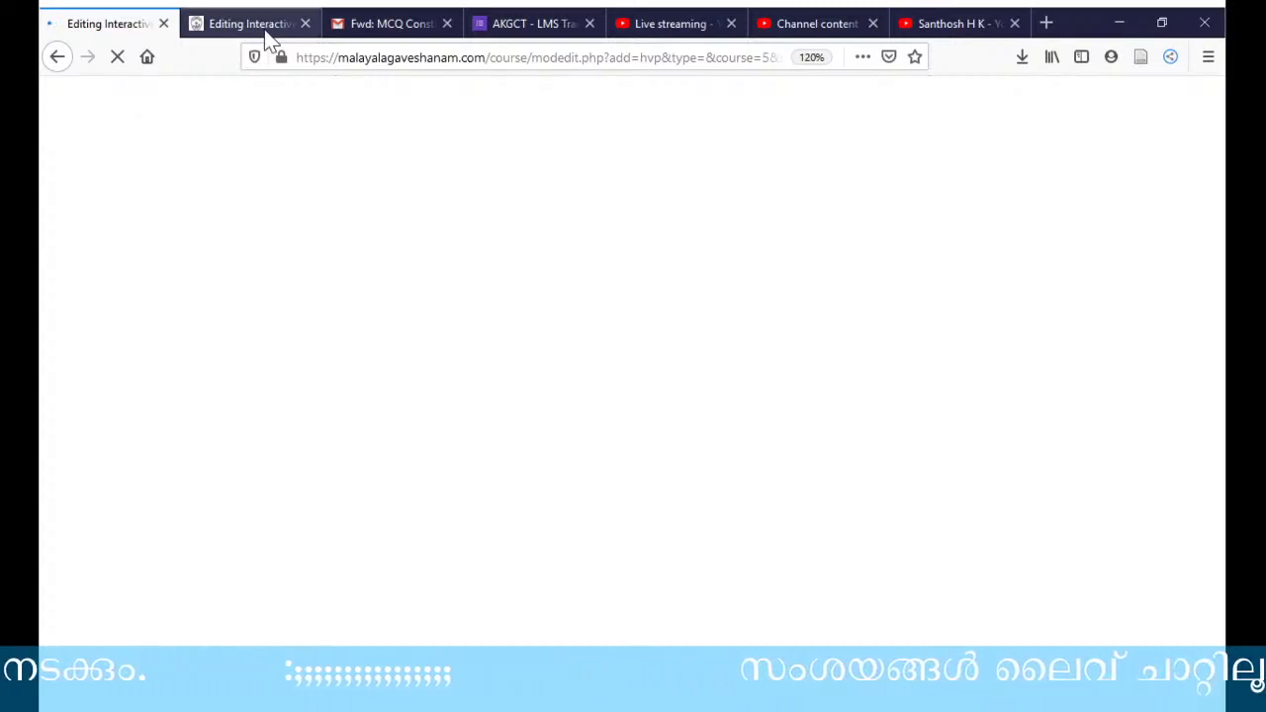
scroll(330, 347, "down", 3)
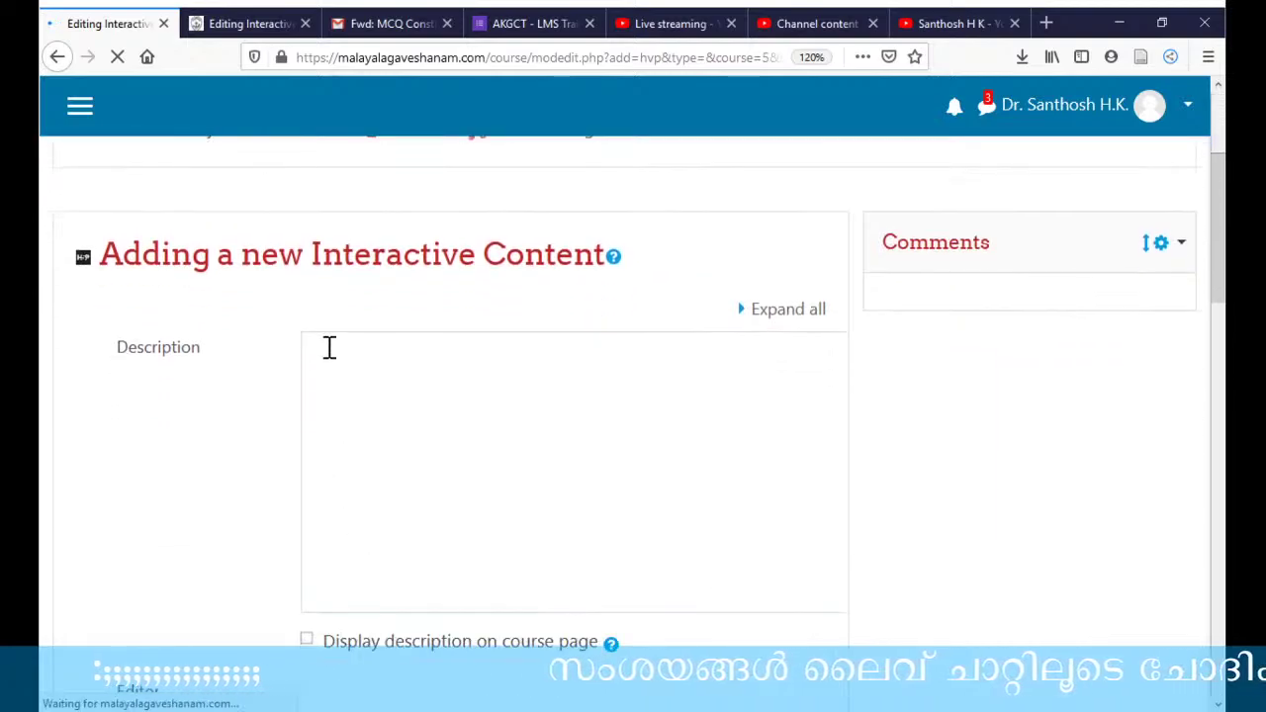
left_click(319, 362)
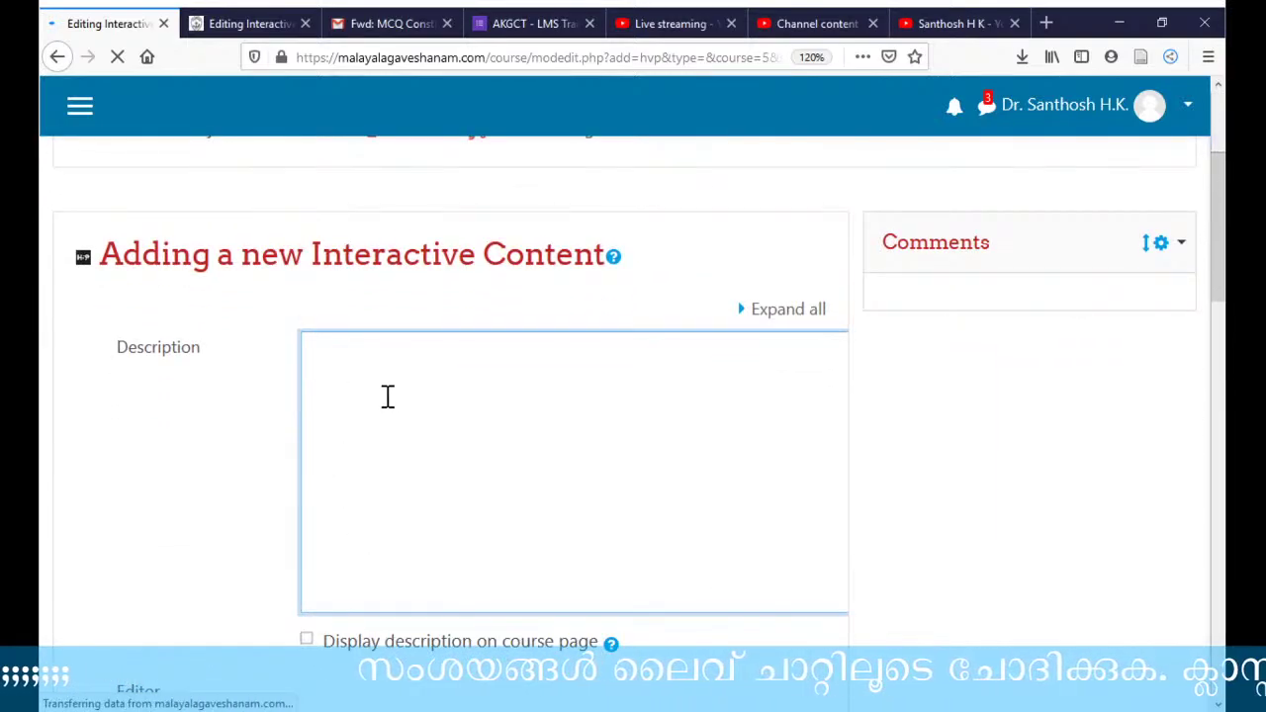
scroll(387, 396, "down", 3)
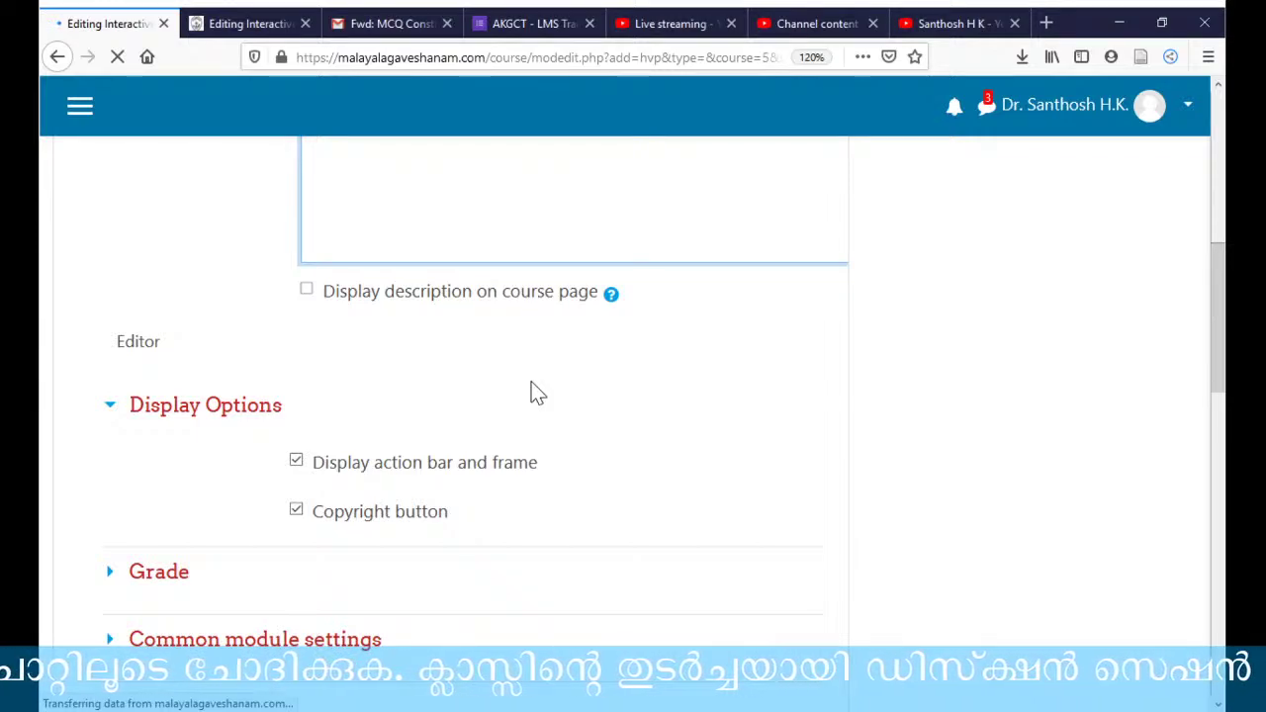
- Return to the SNGSC ONLINE form and change its H5P content type to Single Choice Set
left_click(232, 30)
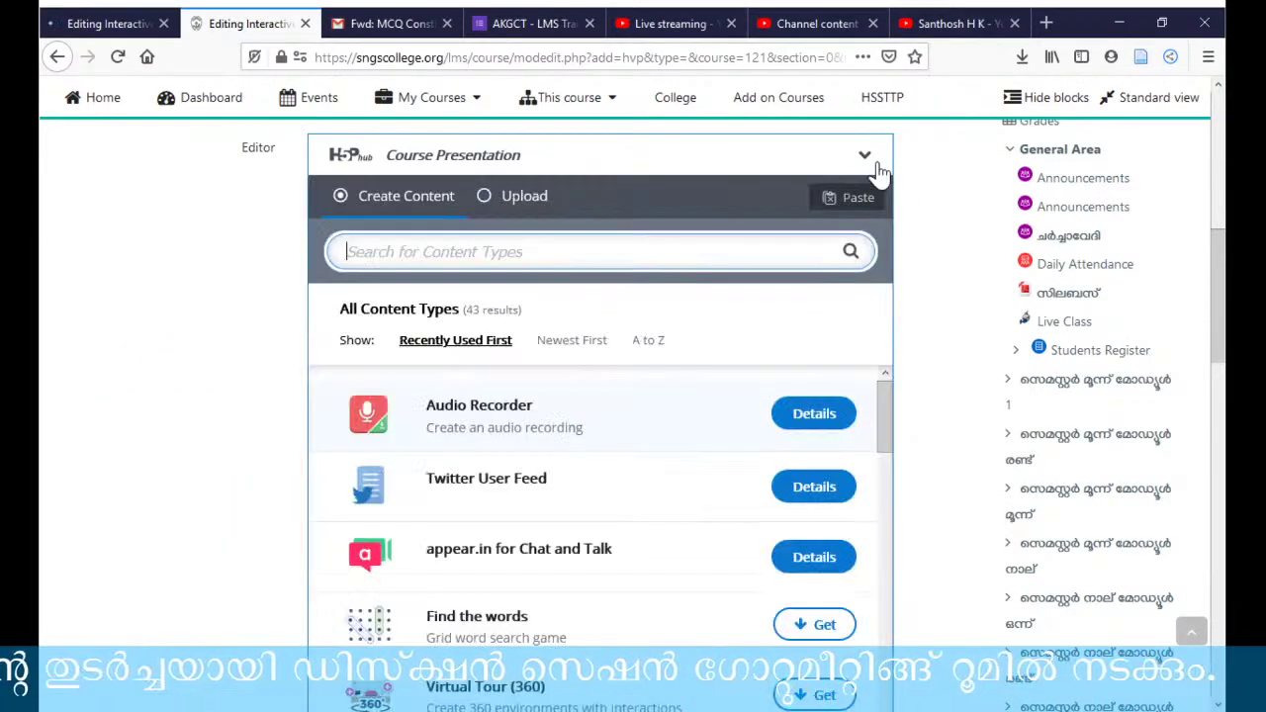
scroll(561, 511, "down", 5)
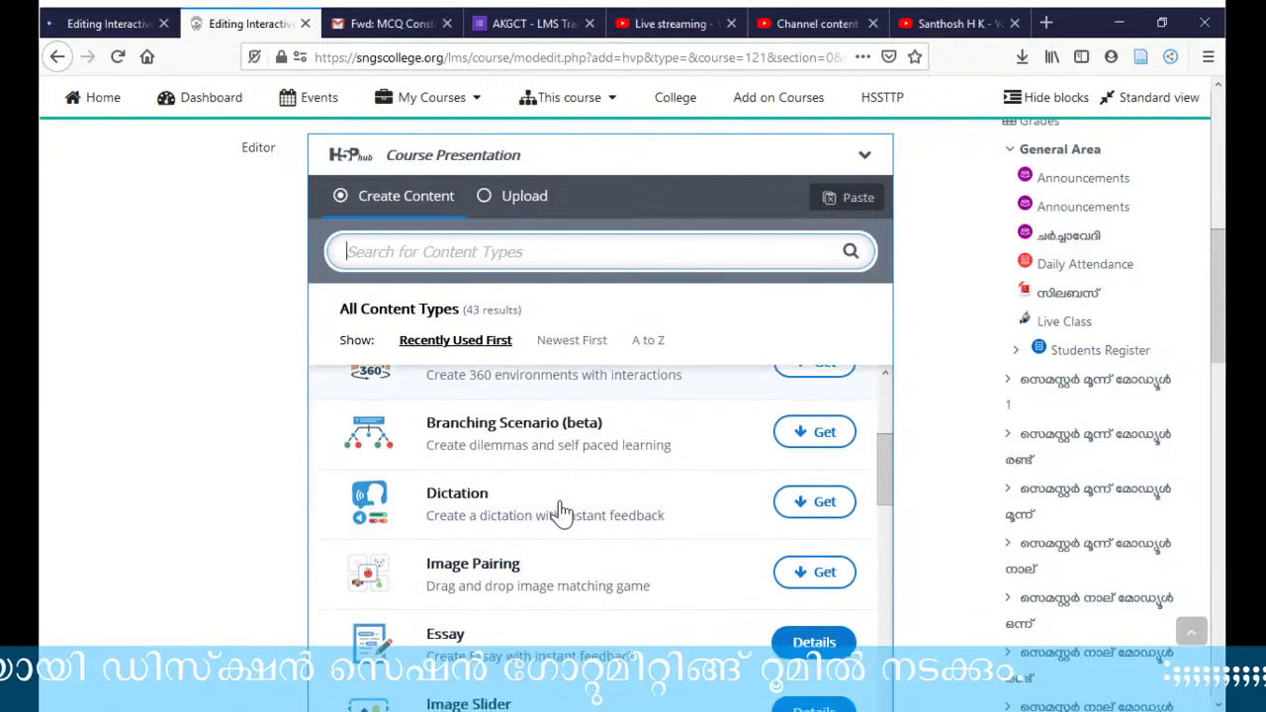
scroll(561, 512, "down", 5)
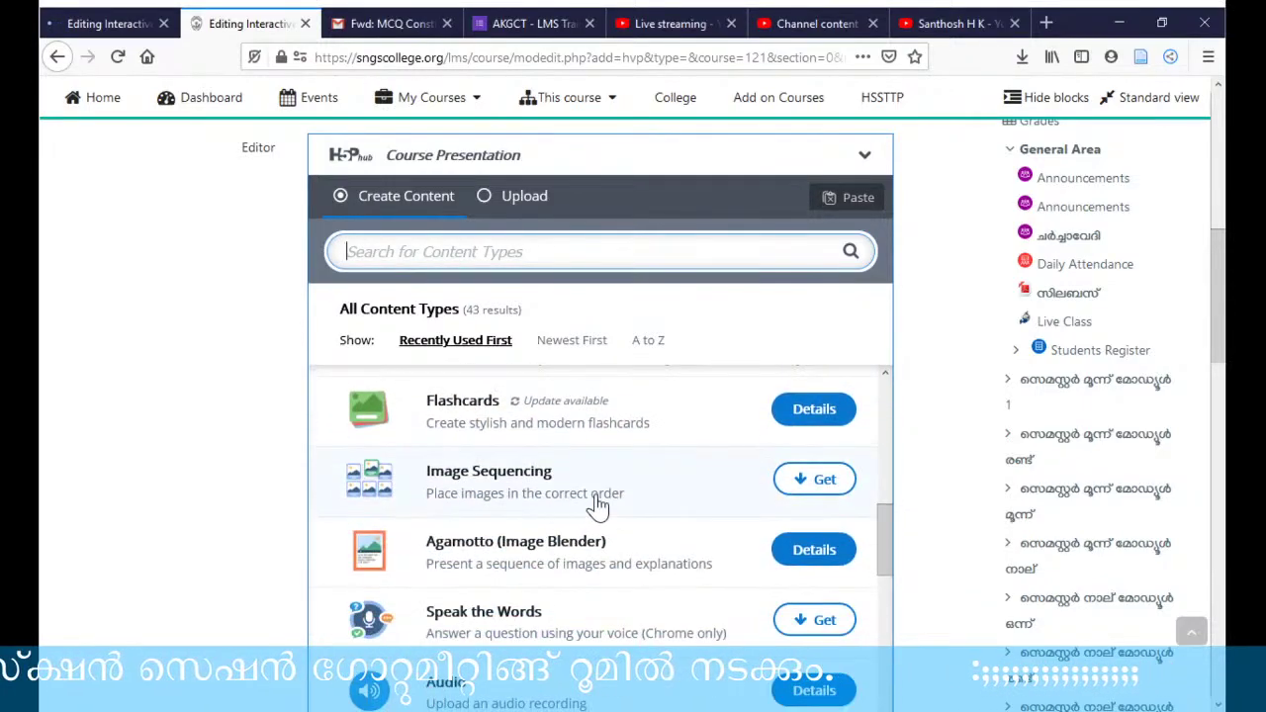
scroll(621, 506, "down", 5)
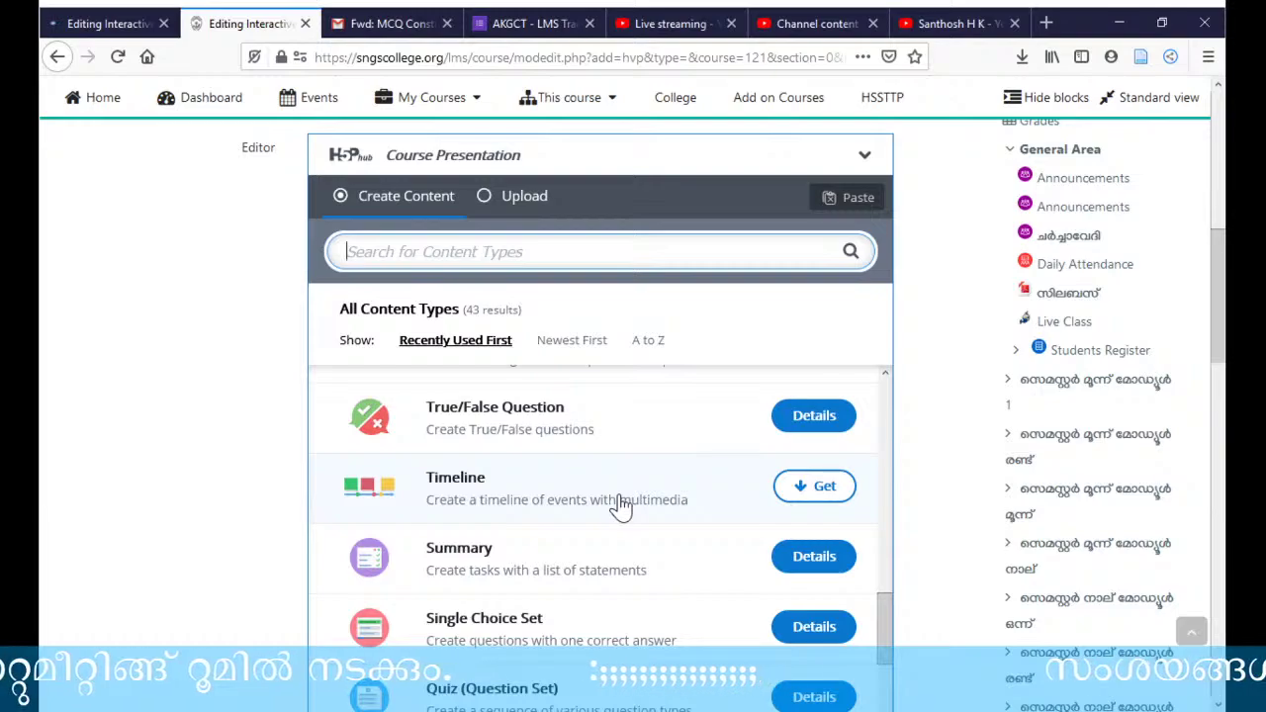
scroll(617, 507, "down", 2)
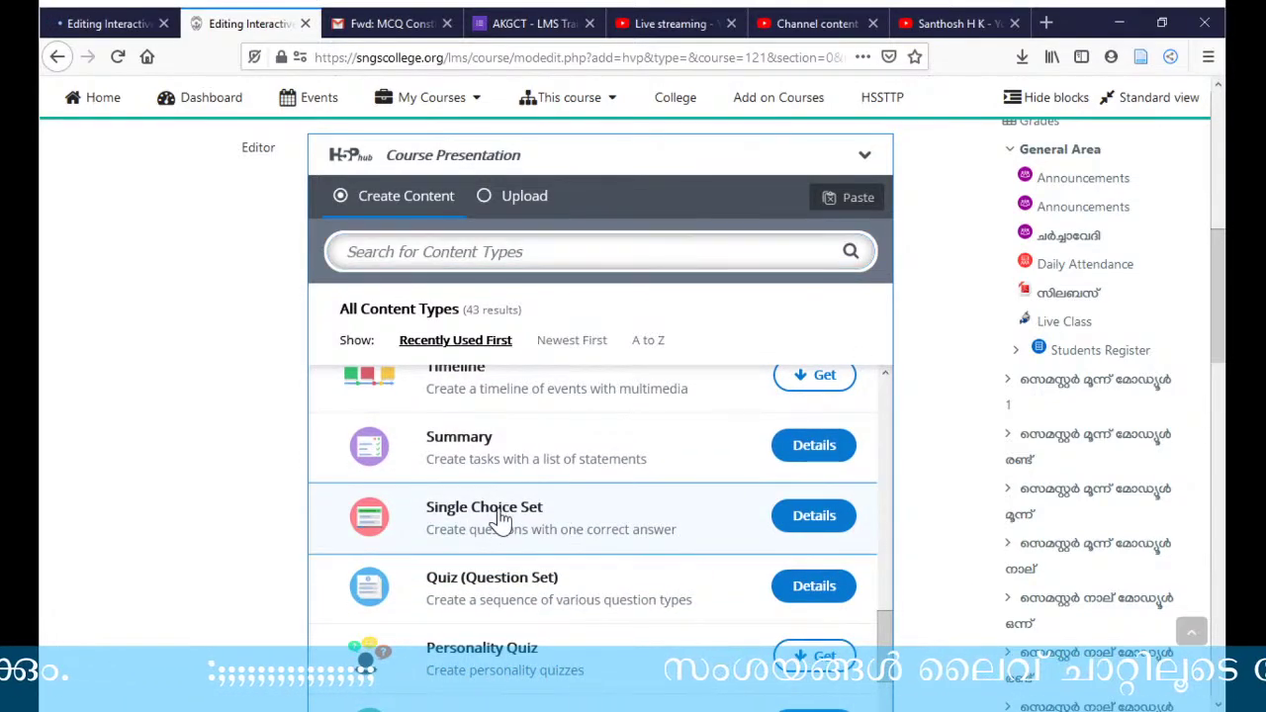
left_click(501, 522)
scroll(622, 416, "up", 2)
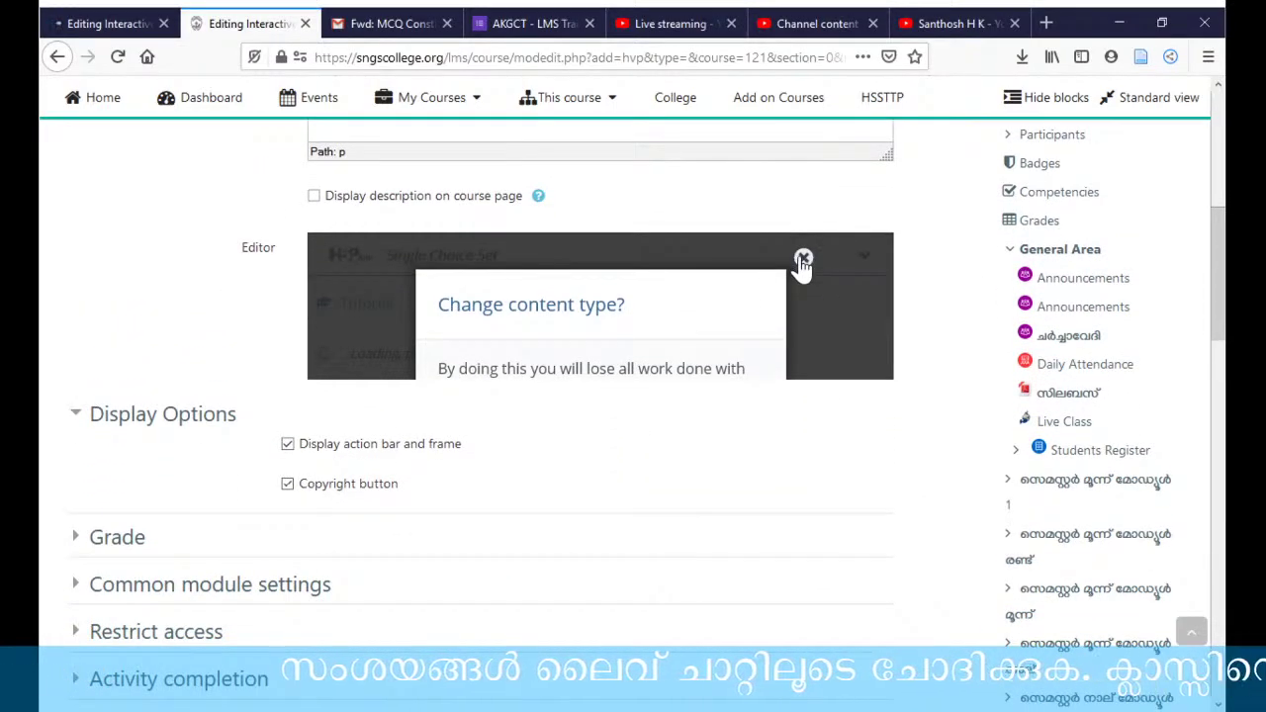
left_click(802, 260)
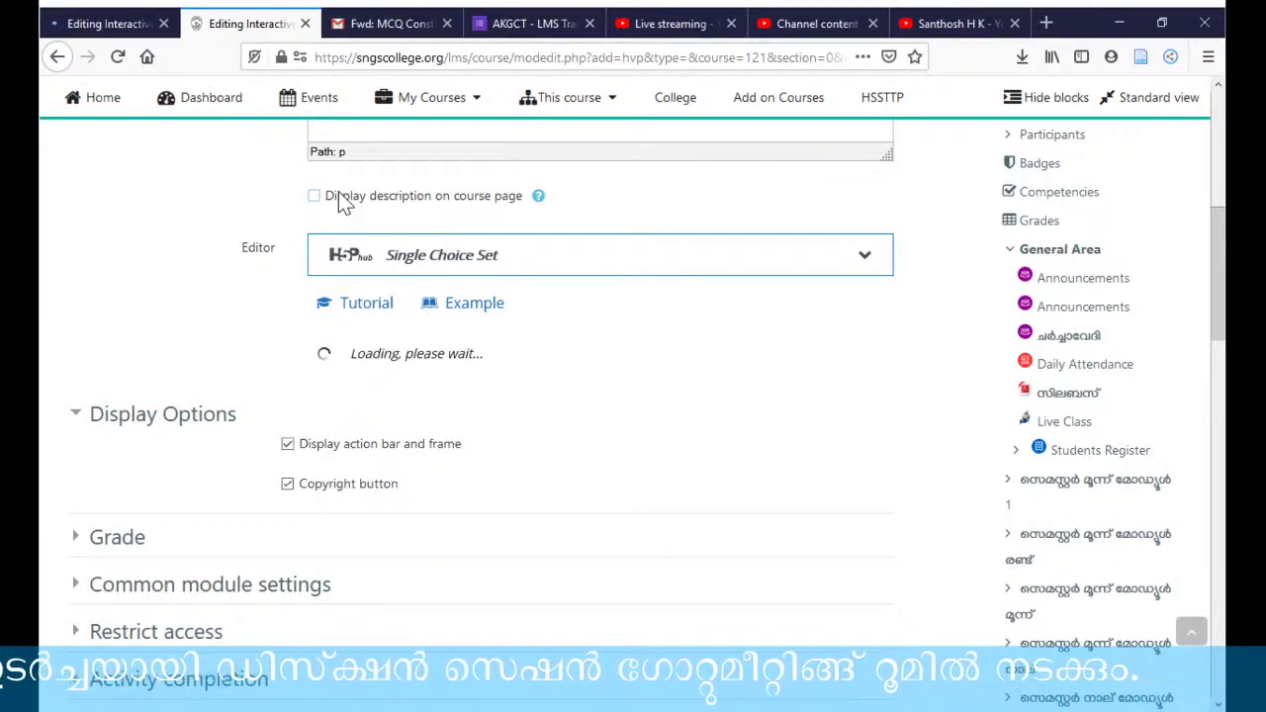
- Switch to the Malayala Gaveshanam form and choose Interactive Video as the H5P content type for the new activity
left_click(107, 24)
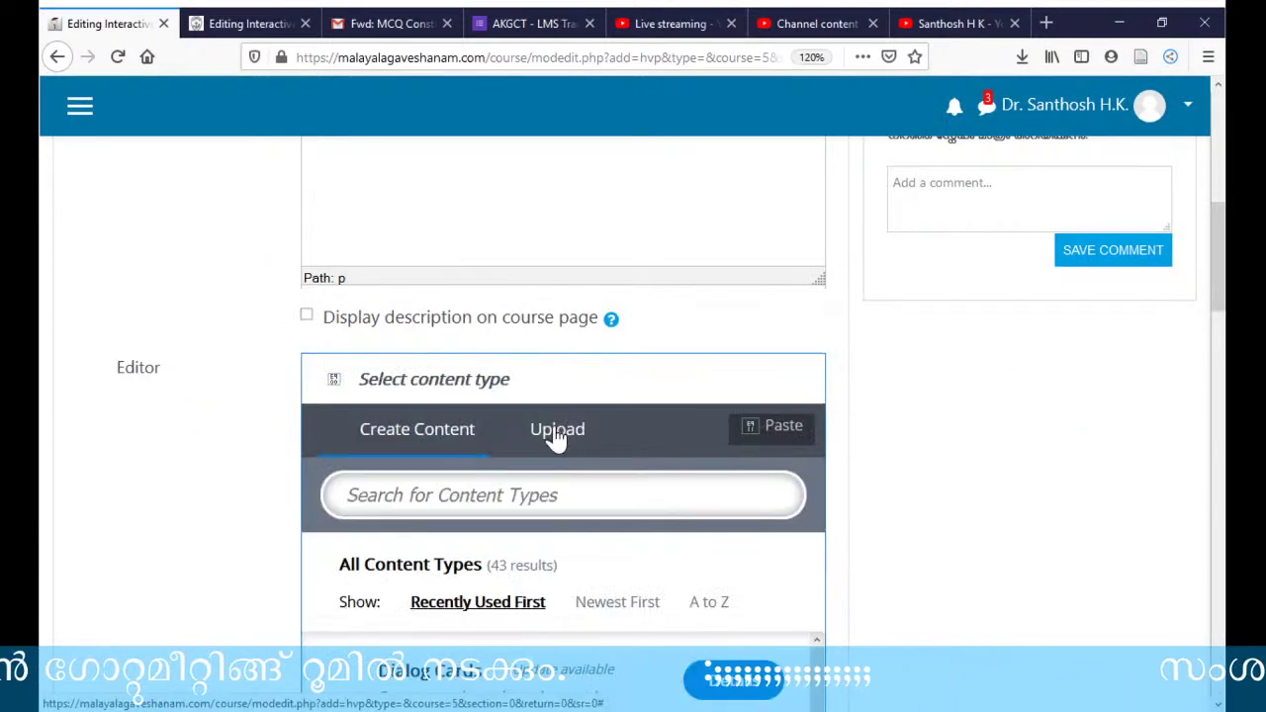
scroll(557, 435, "down", 4)
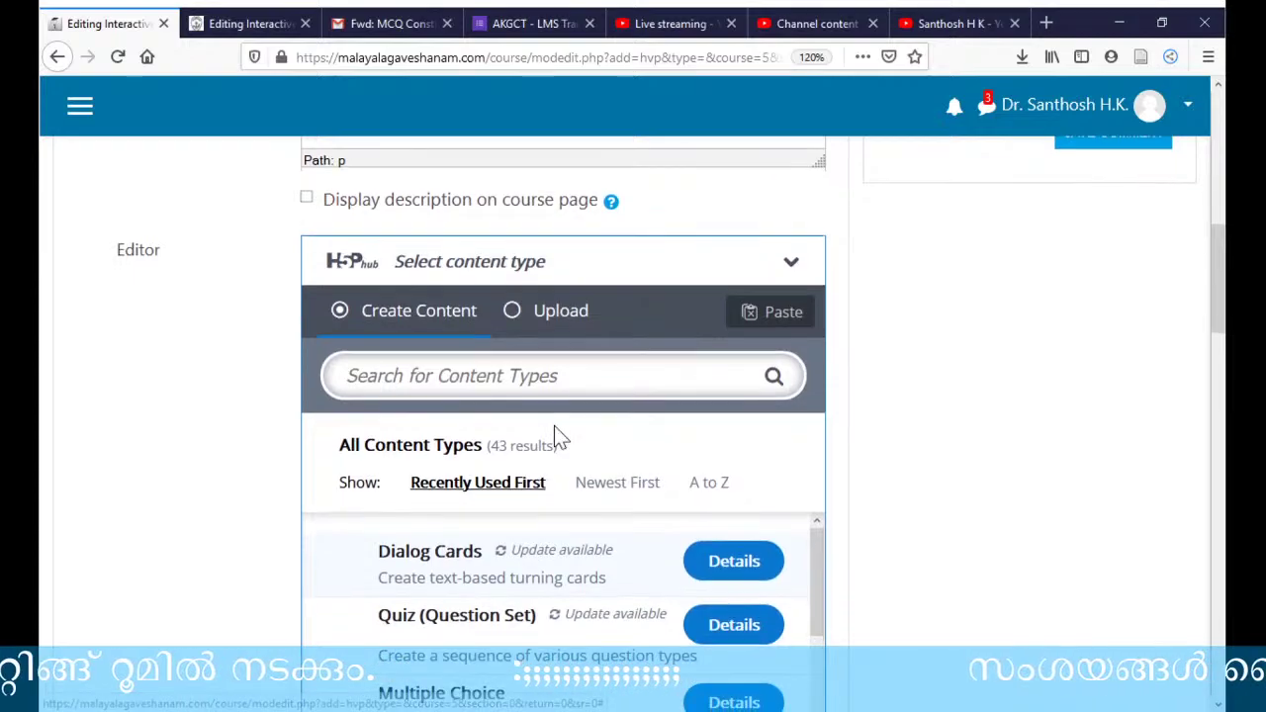
scroll(659, 471, "down", 8)
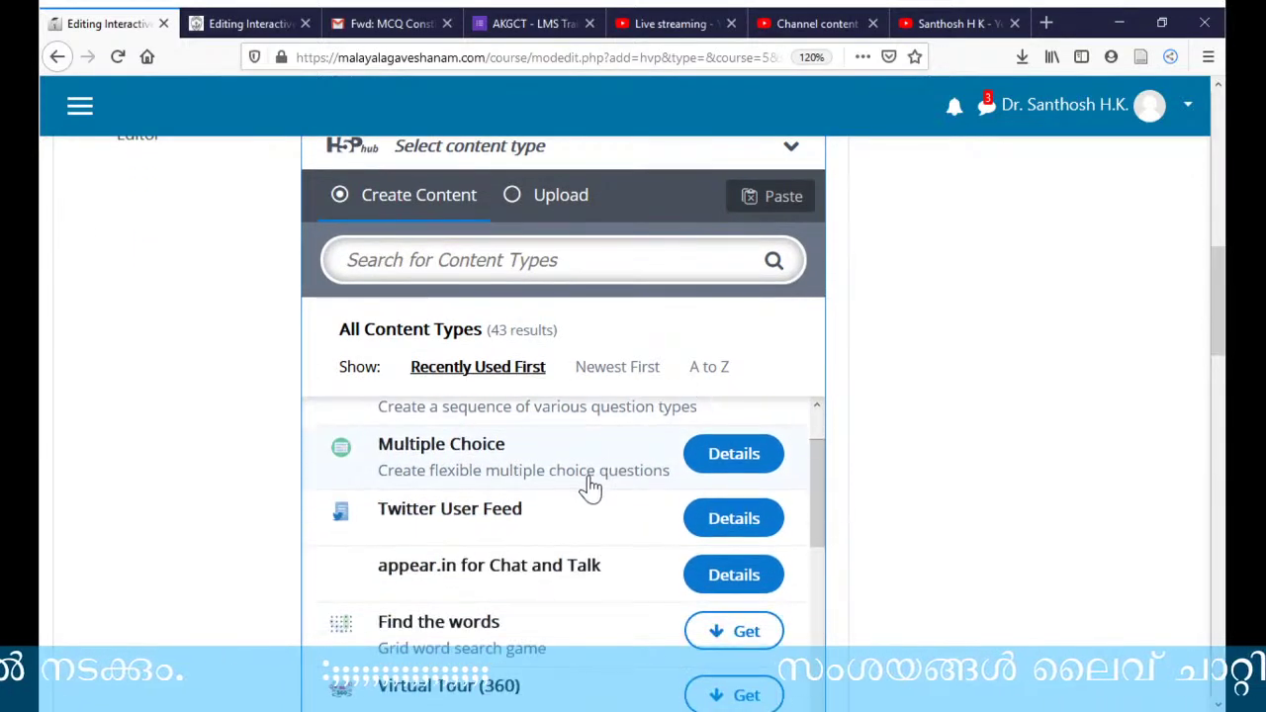
scroll(580, 485, "down", 8)
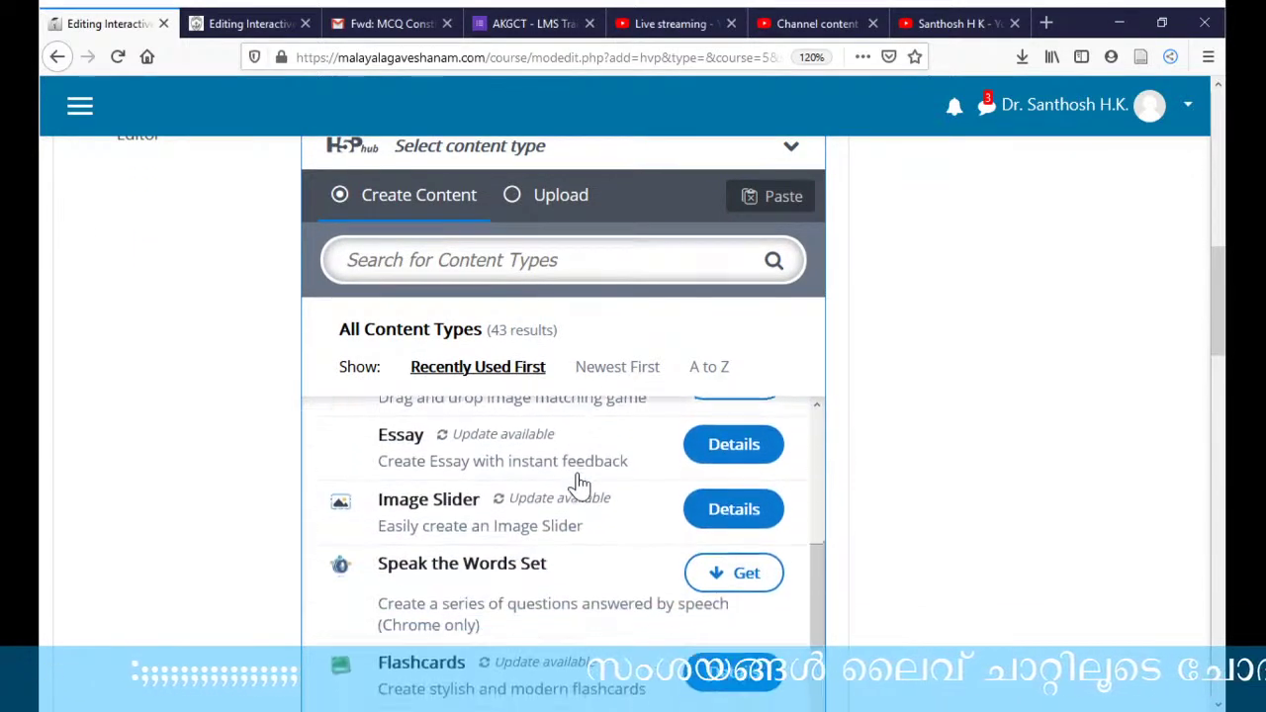
scroll(580, 485, "down", 8)
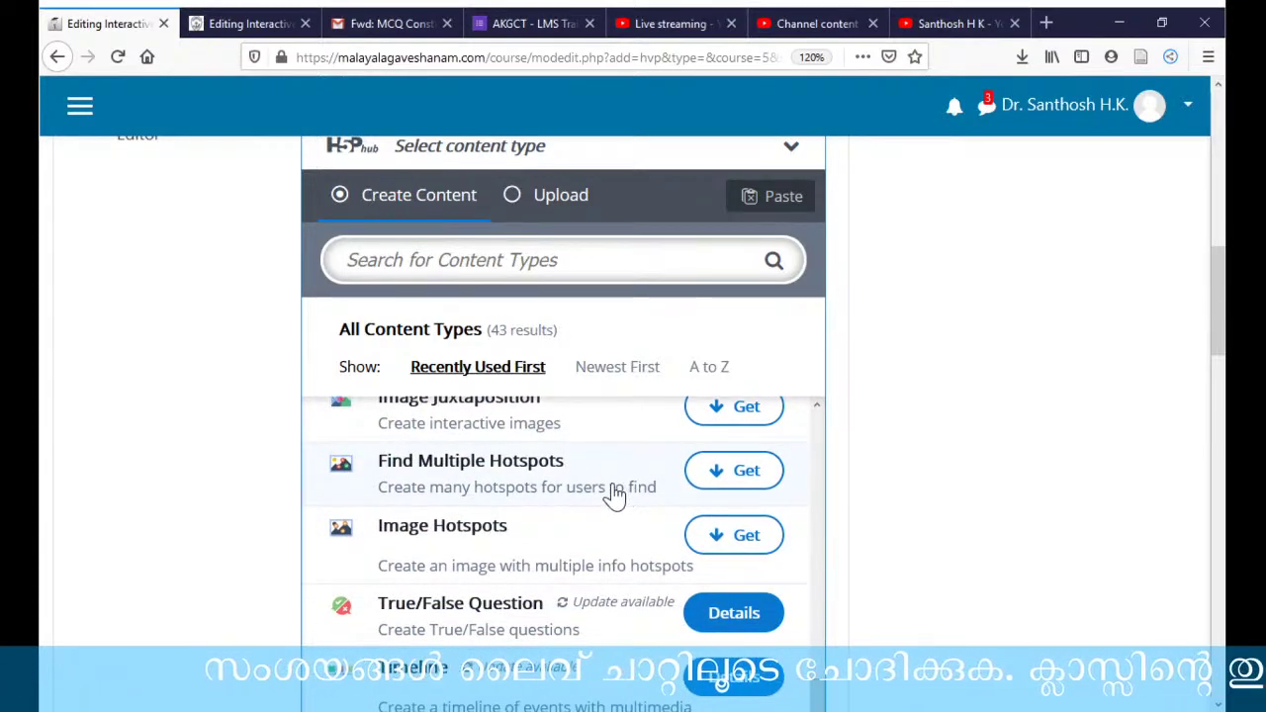
scroll(624, 493, "down", 5)
scroll(616, 495, "down", 4)
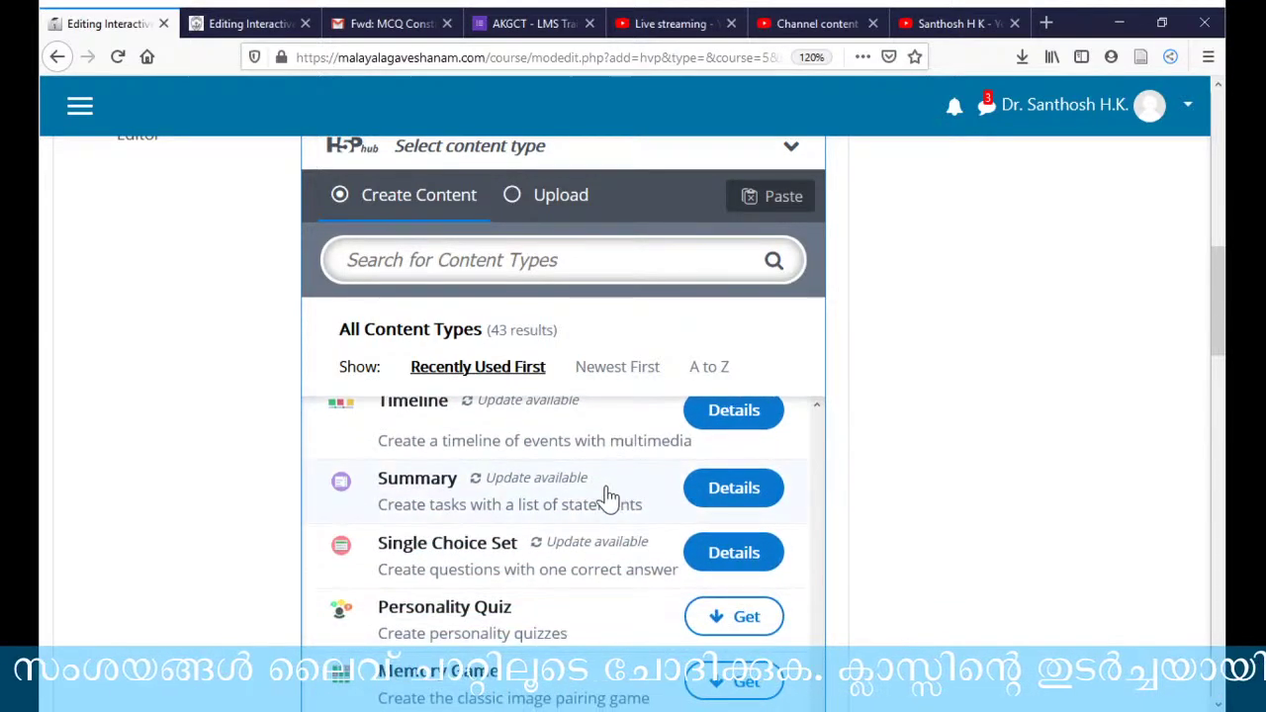
scroll(572, 539, "down", 3)
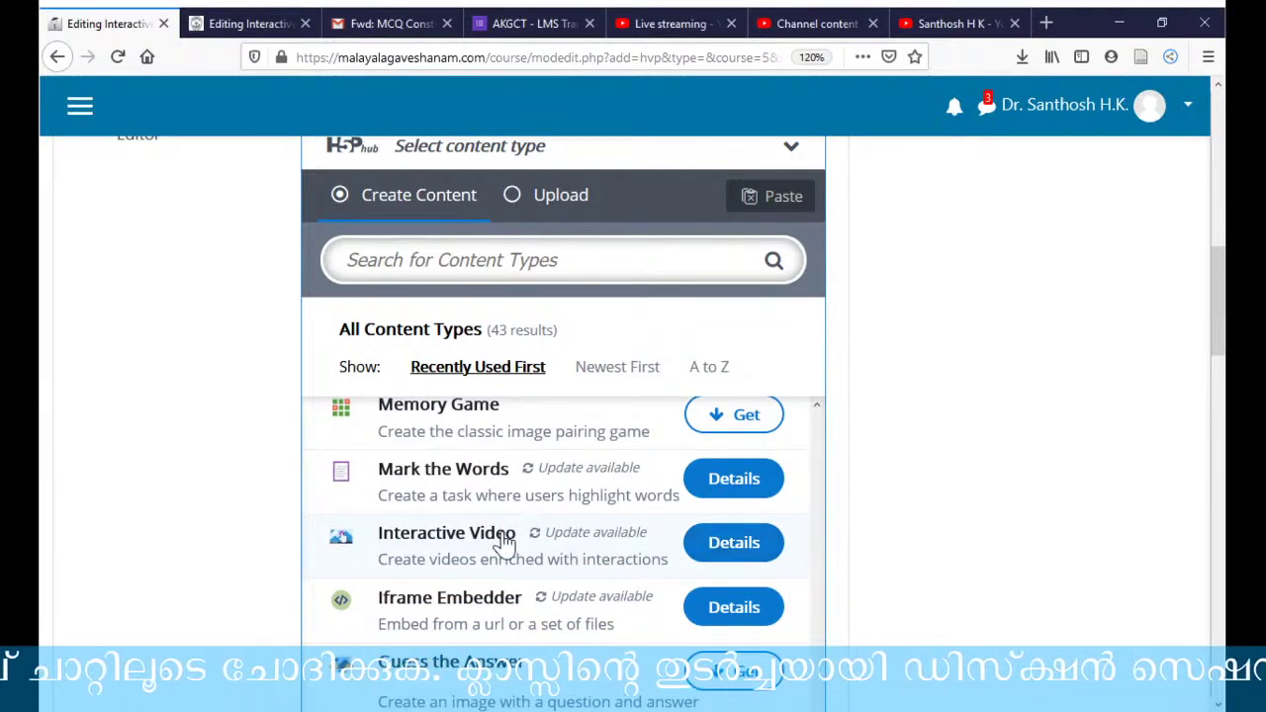
left_click(505, 542)
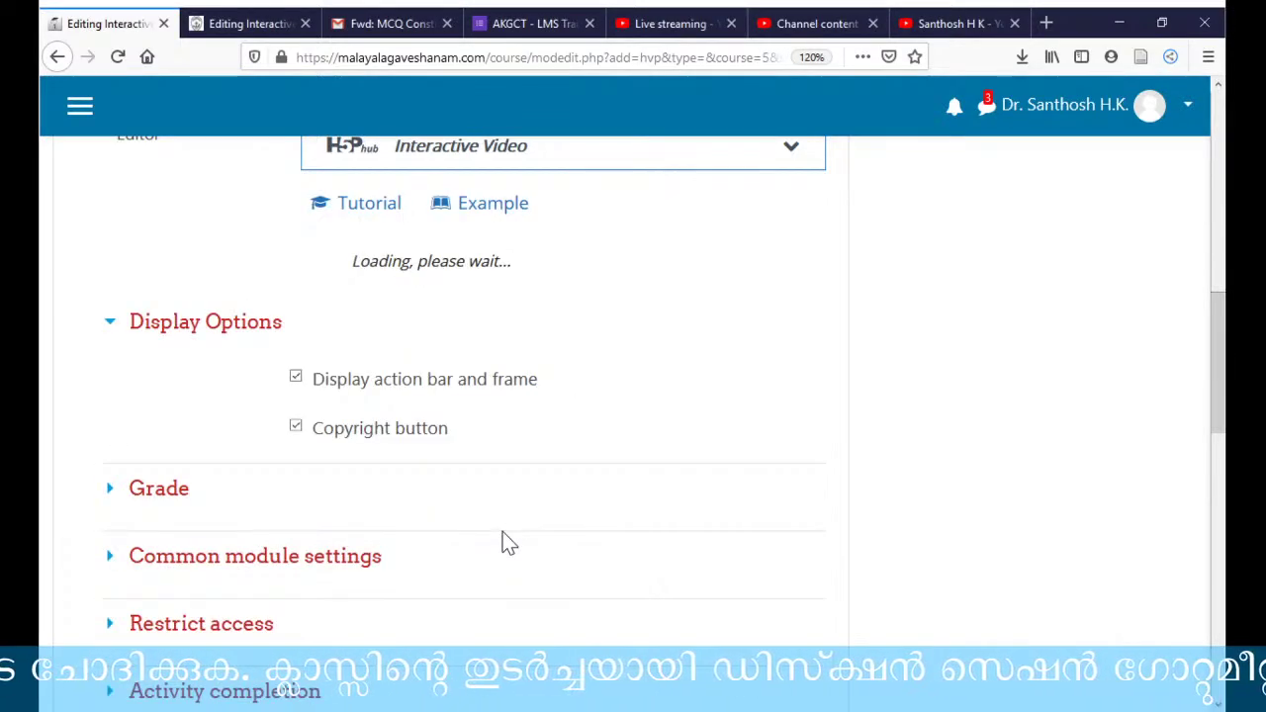
- Check whether the Single Choice Set editor on SNGSC ONLINE and the Interactive Video editor on Malayala Gaveshanam have loaded
left_click(251, 27)
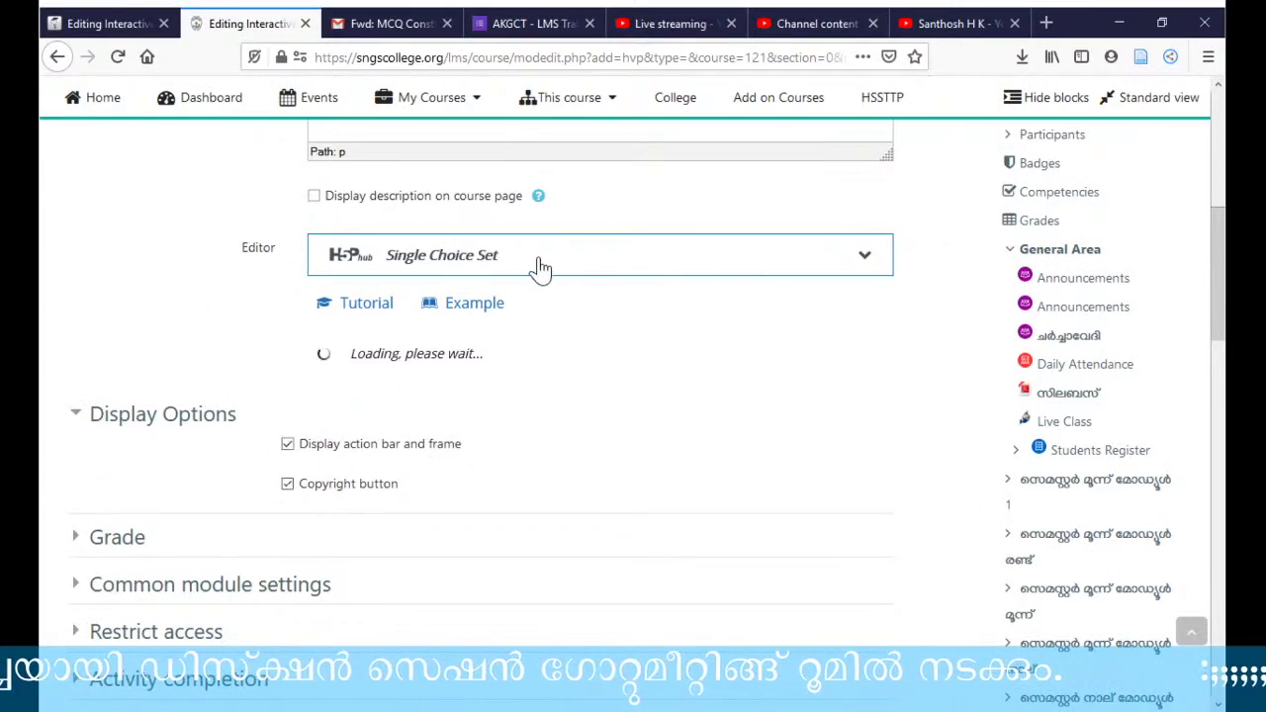
left_click(115, 24)
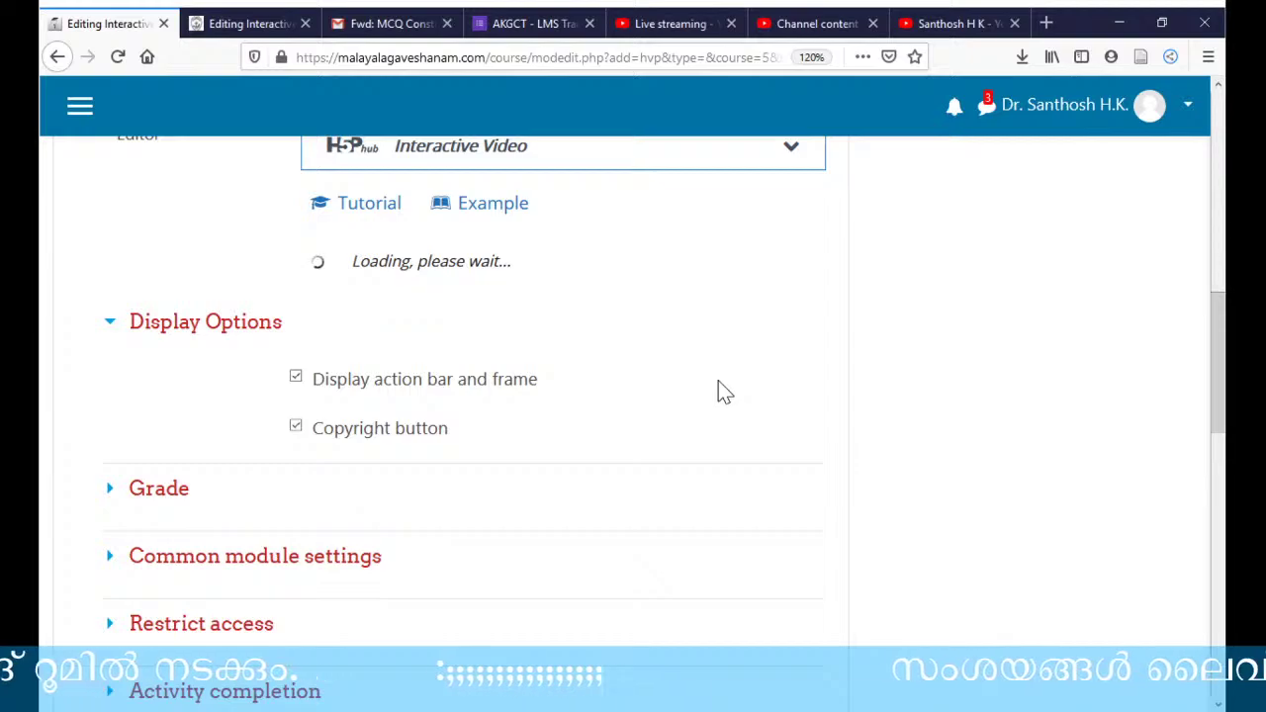
left_click(259, 24)
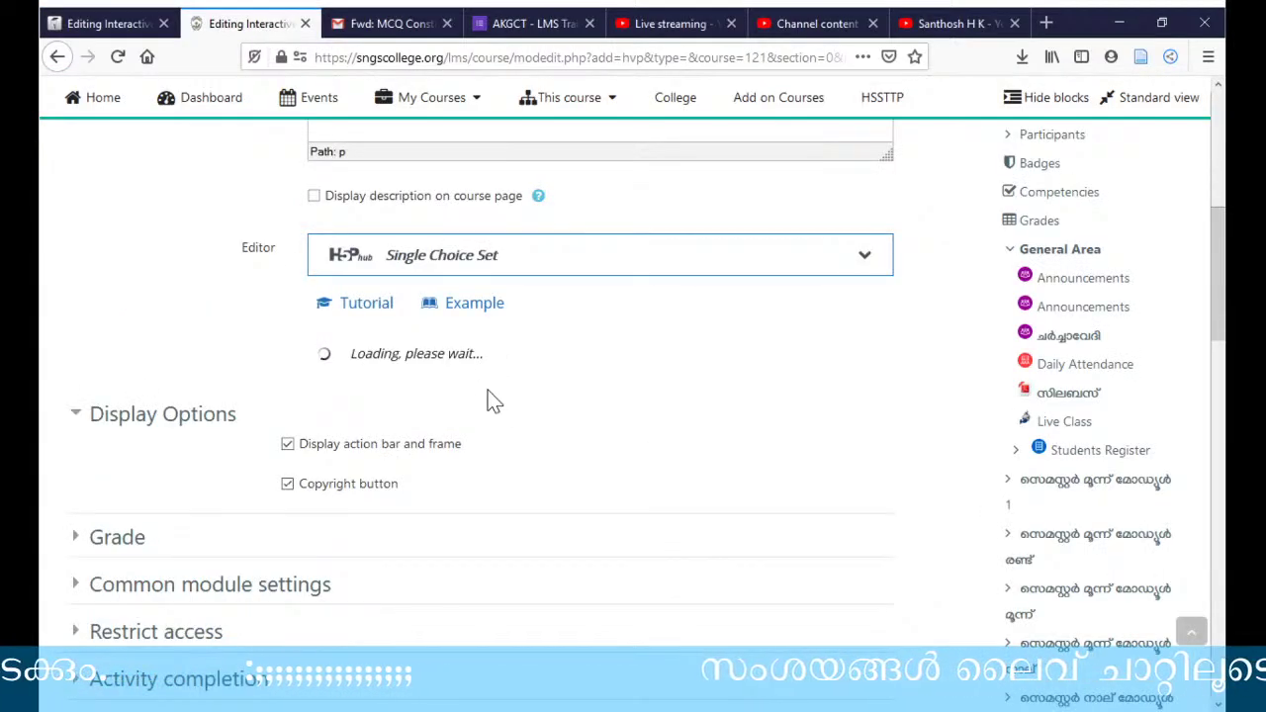
double_click(460, 353)
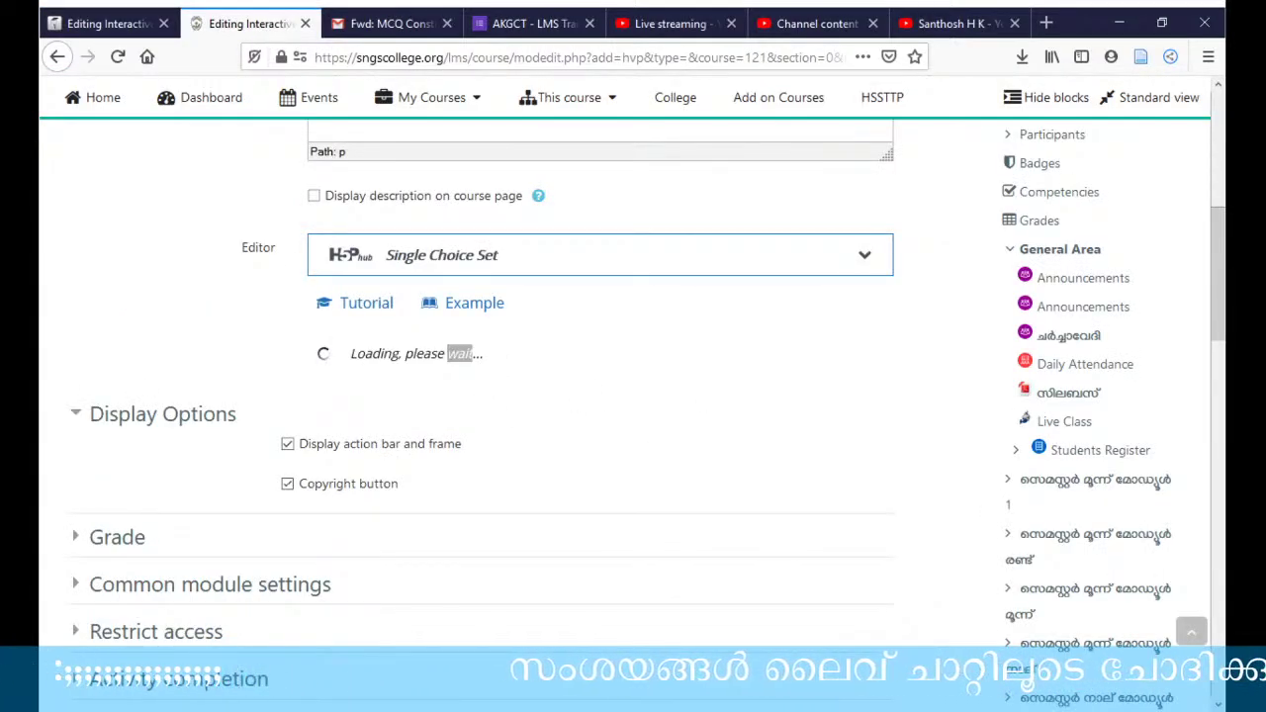
scroll(653, 388, "up", 1)
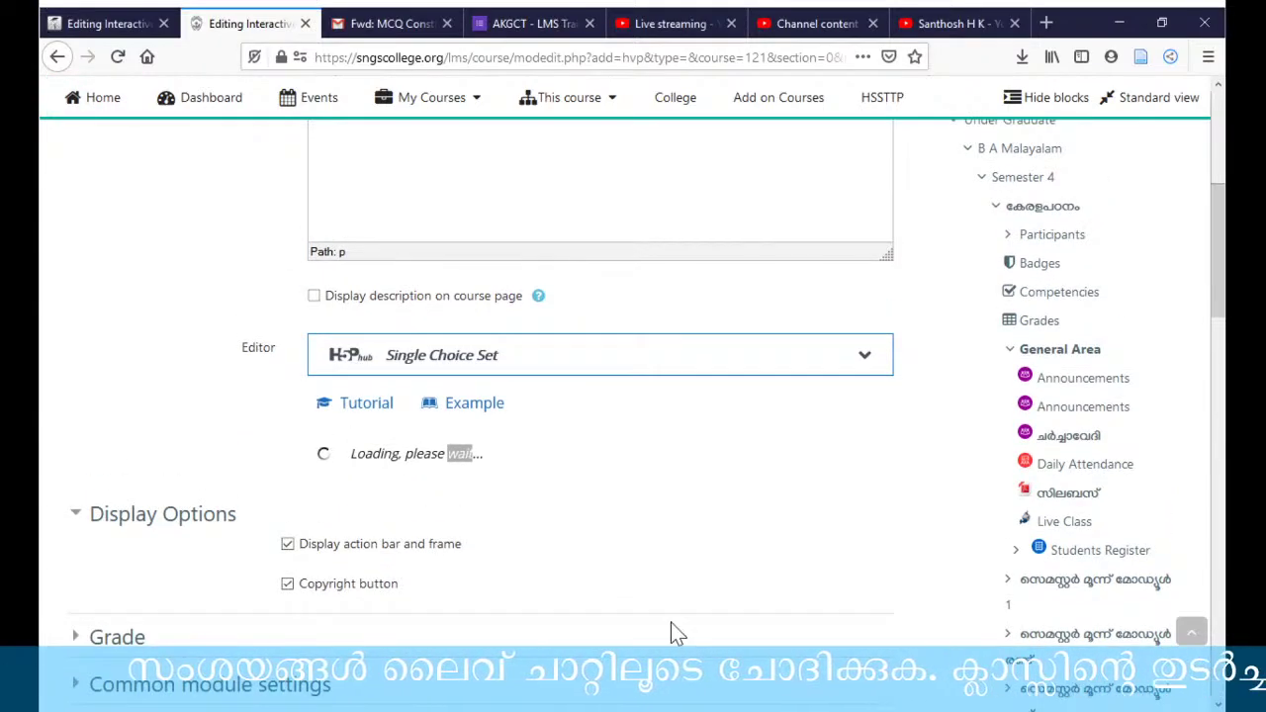
left_click(139, 30)
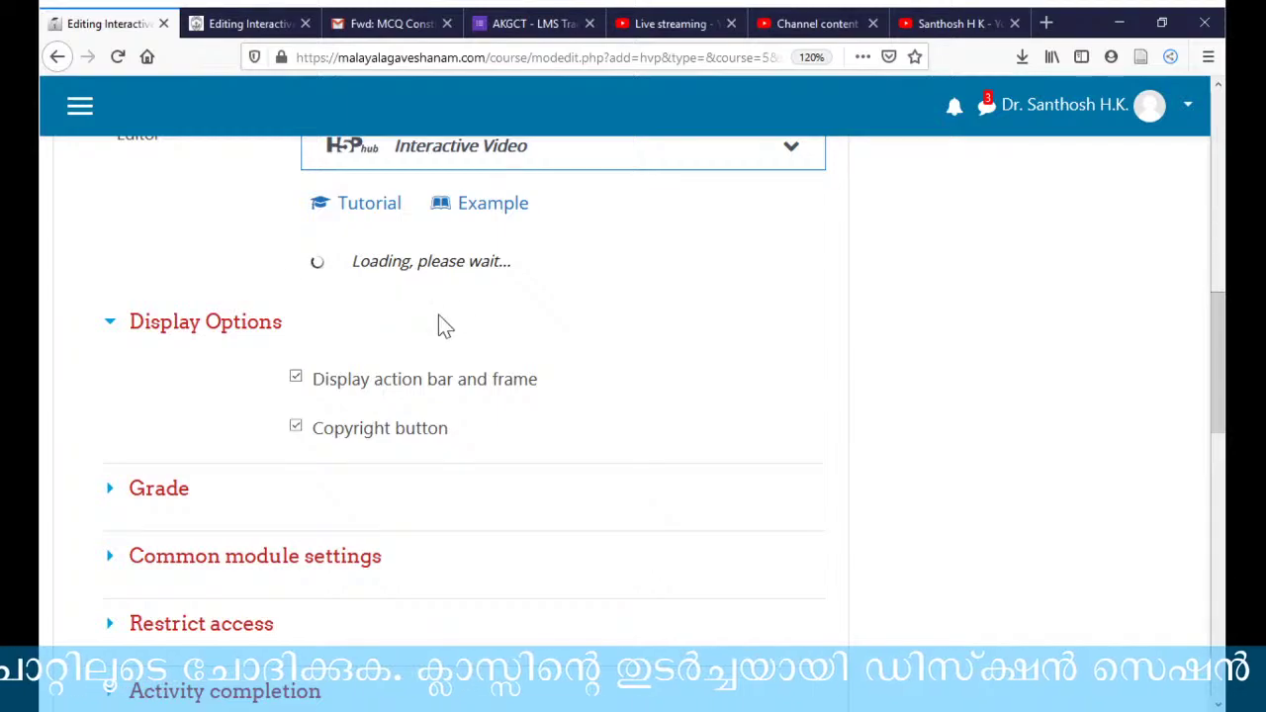
- Switch to the SNGSC ONLINE form and select Single Choice Set again from the H5P content types
left_click(249, 23)
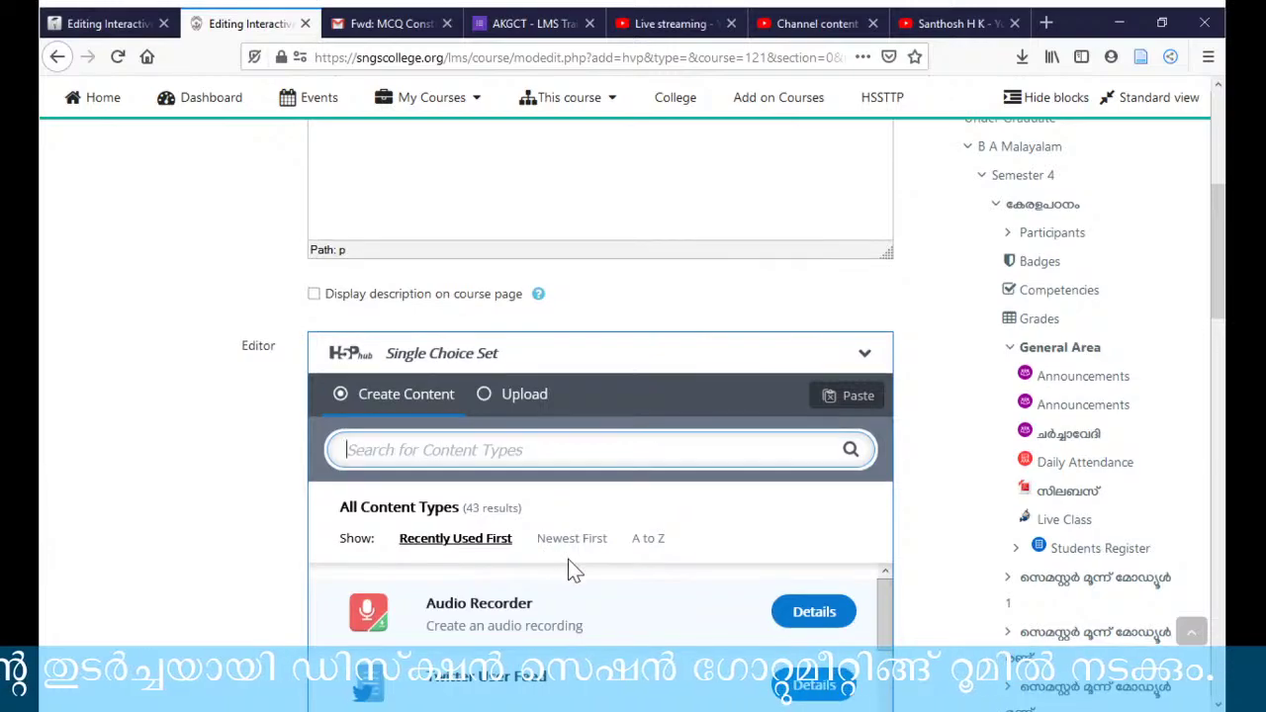
scroll(594, 552, "down", 2)
scroll(615, 546, "down", 5)
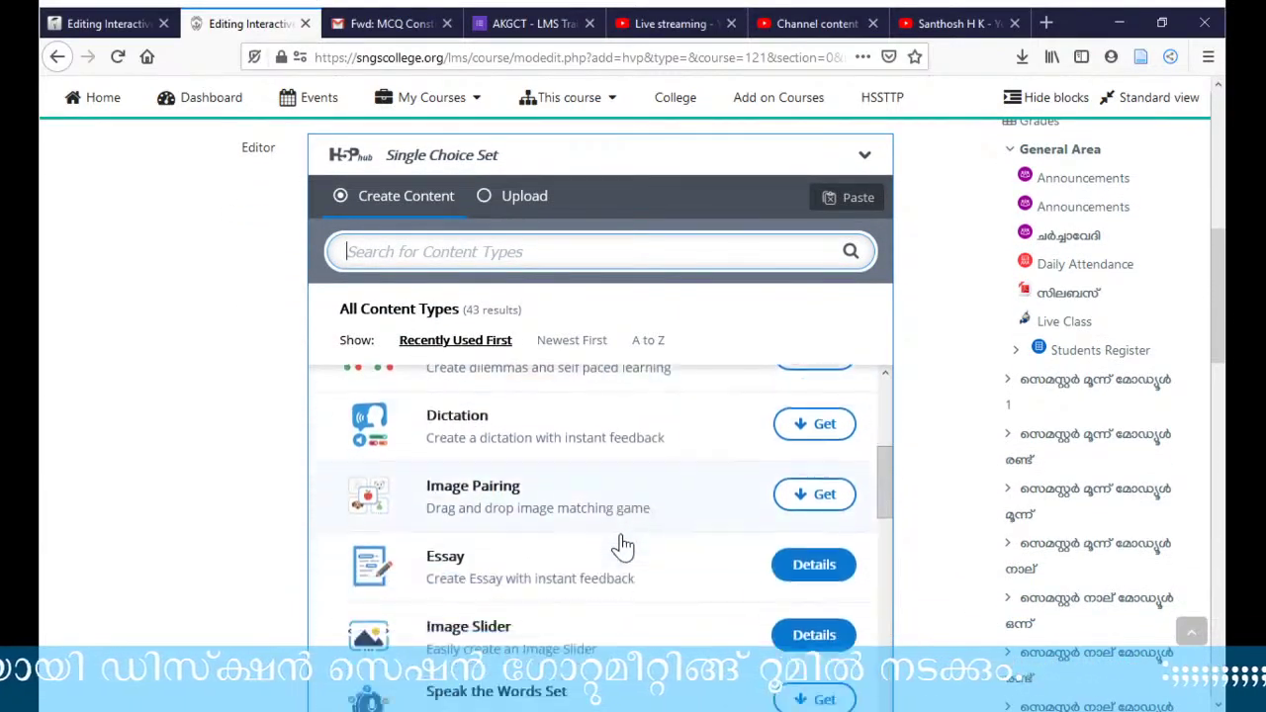
scroll(624, 545, "down", 6)
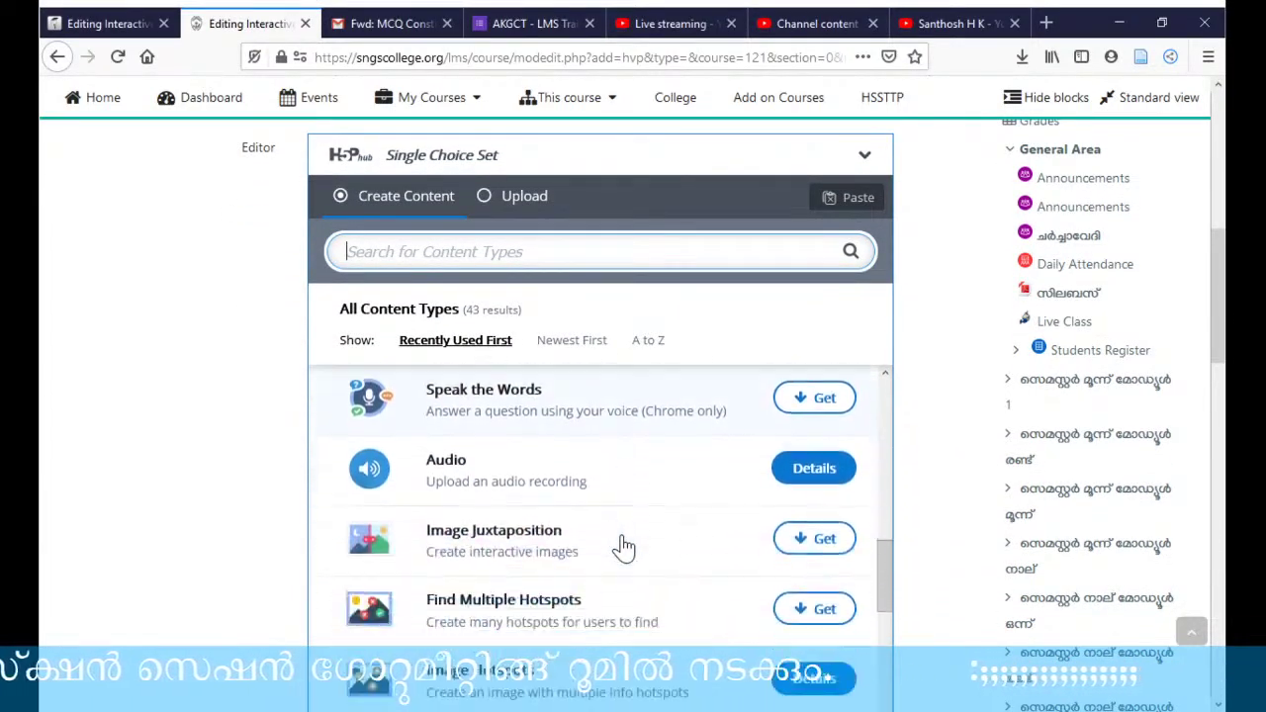
scroll(624, 545, "down", 5)
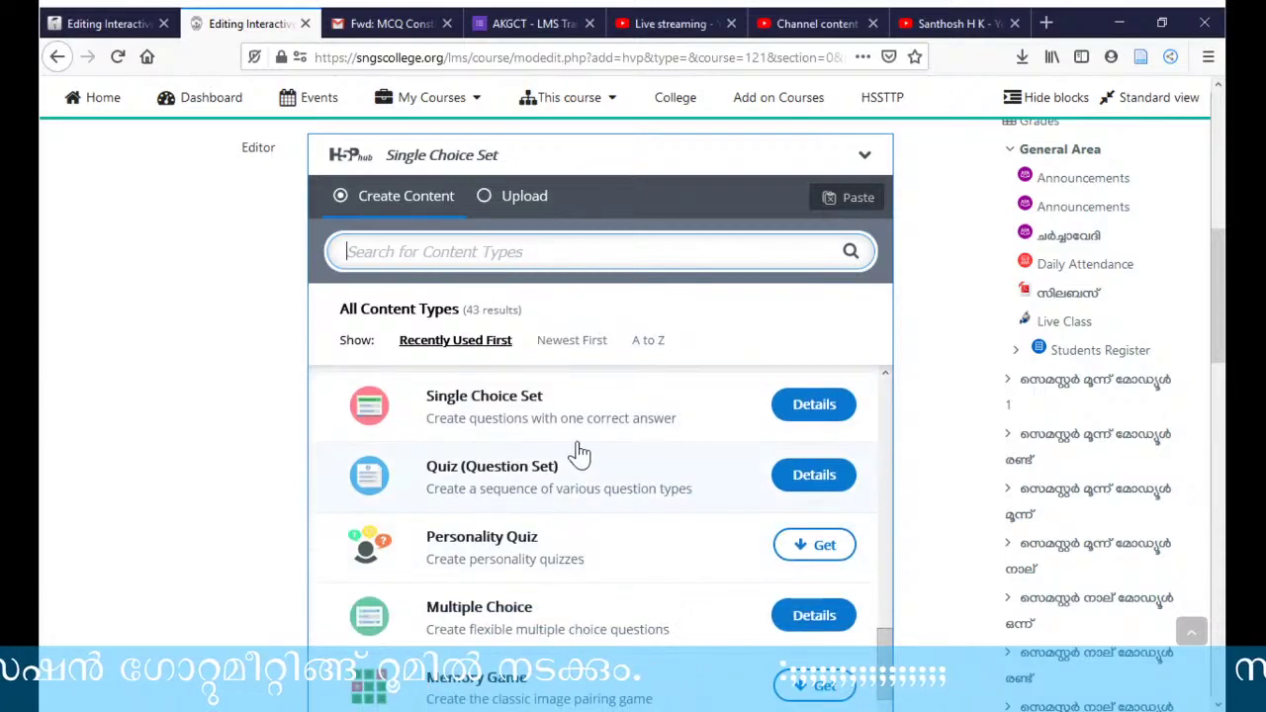
left_click(551, 419)
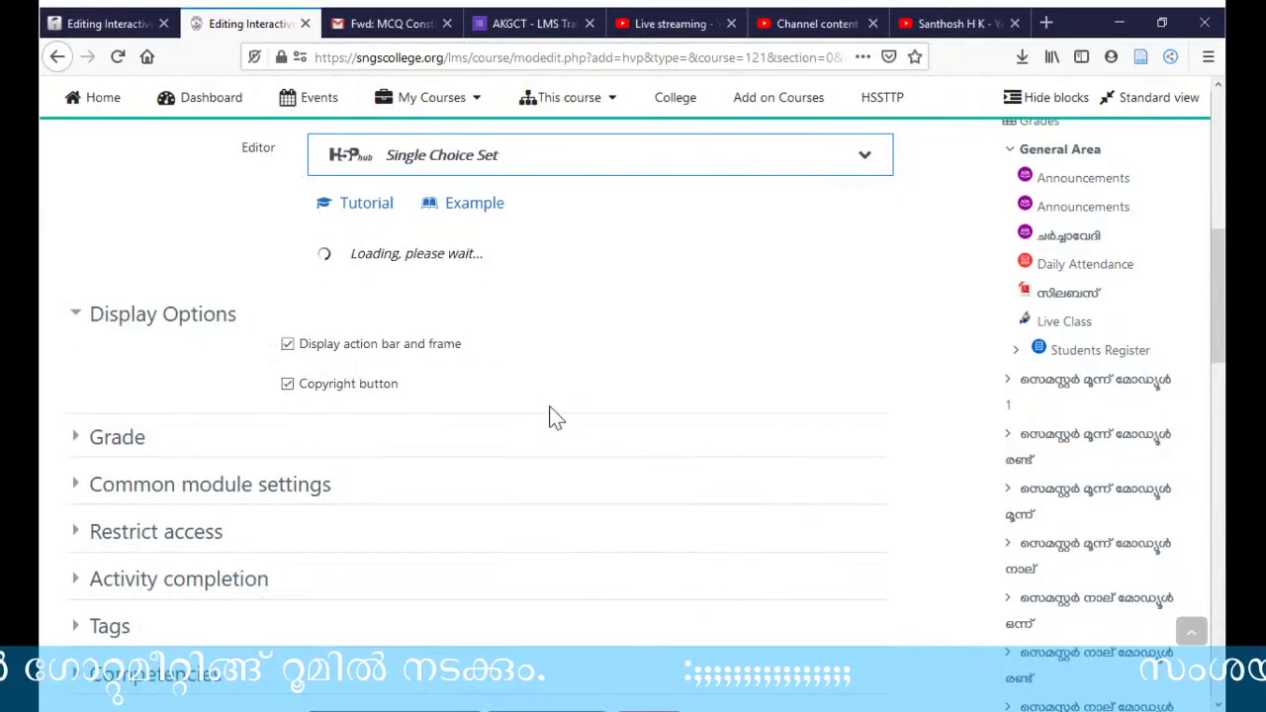
- Return to the Malayala Gaveshanam form and enter ടെസ്റ്റ് as the Interactive Video's title
left_click(99, 23)
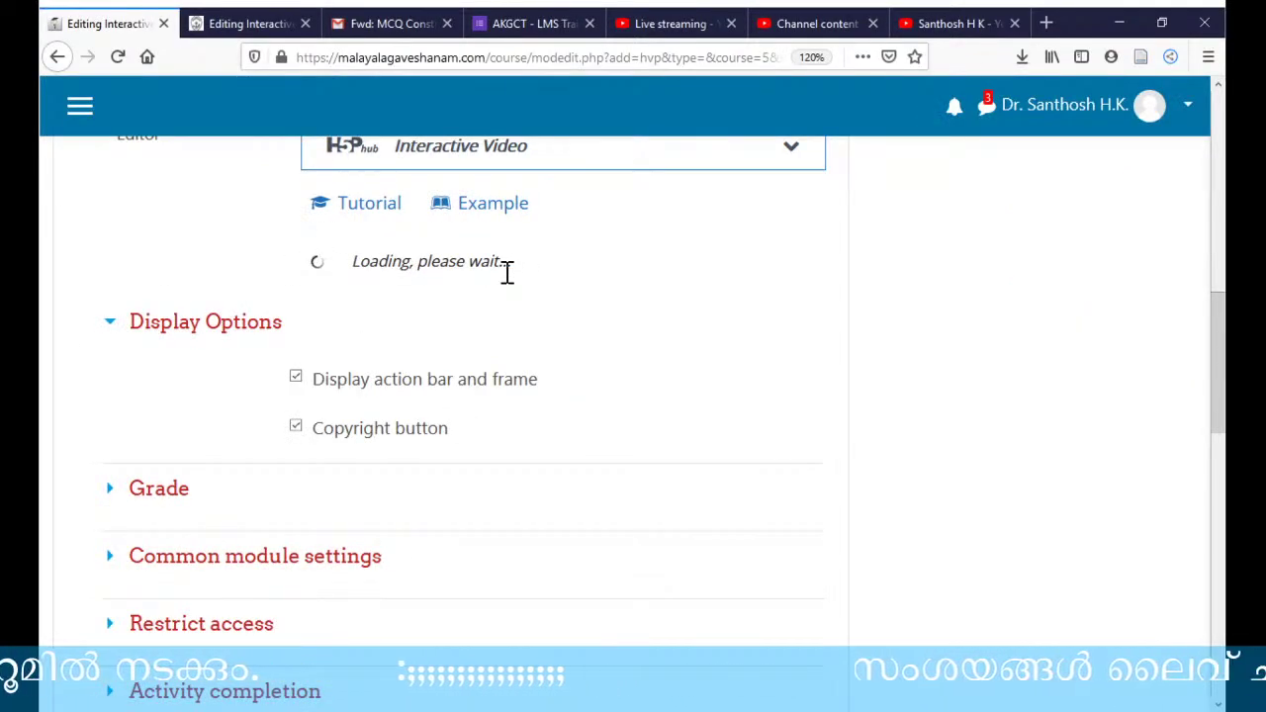
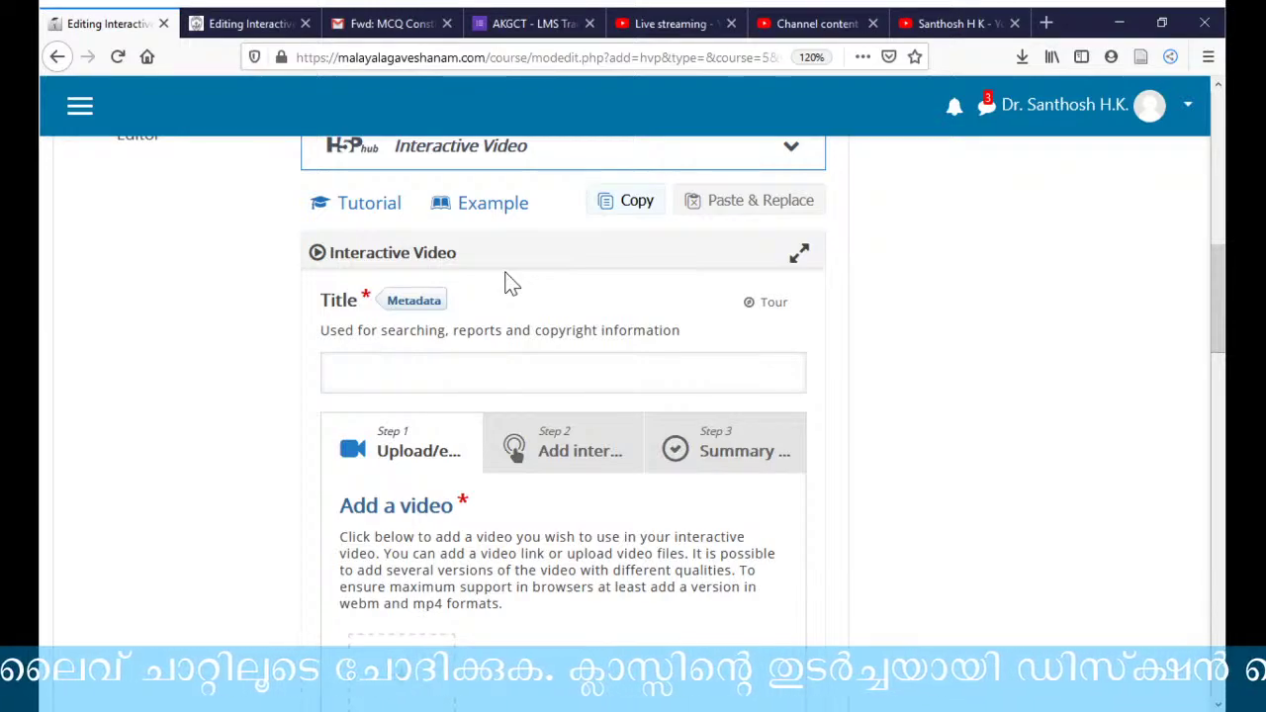
left_click(382, 380)
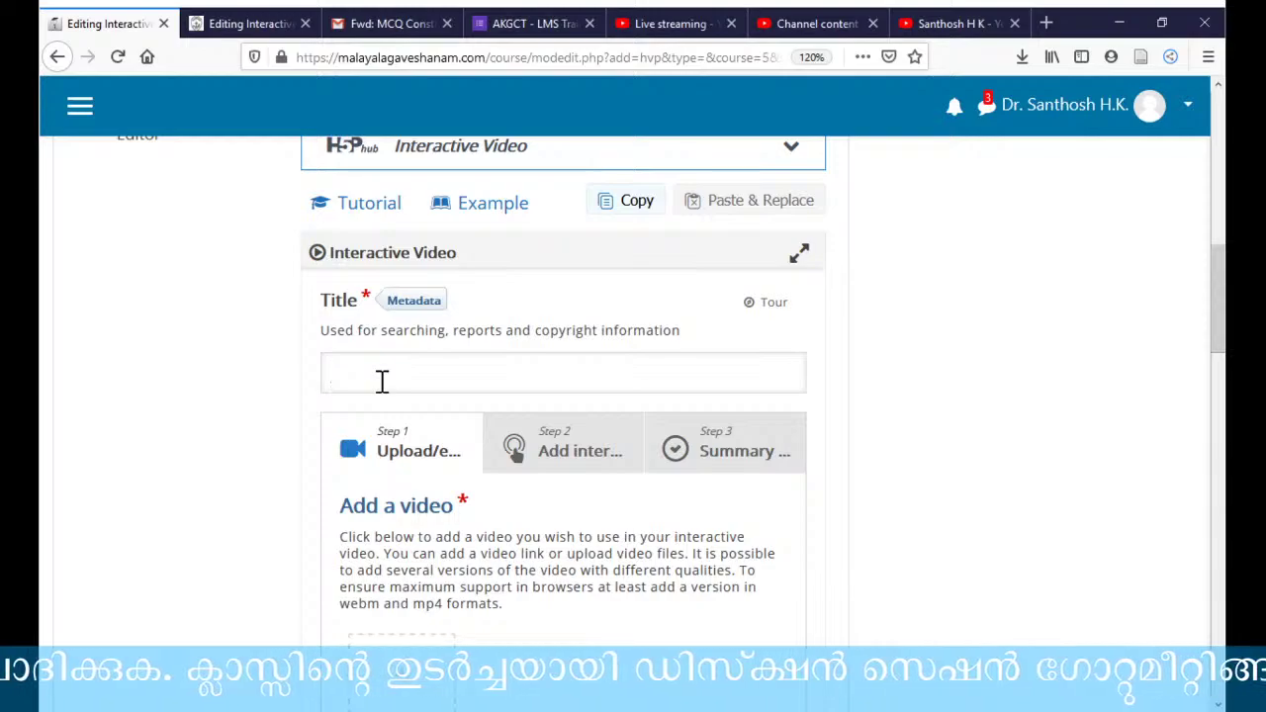
type("ഒട")
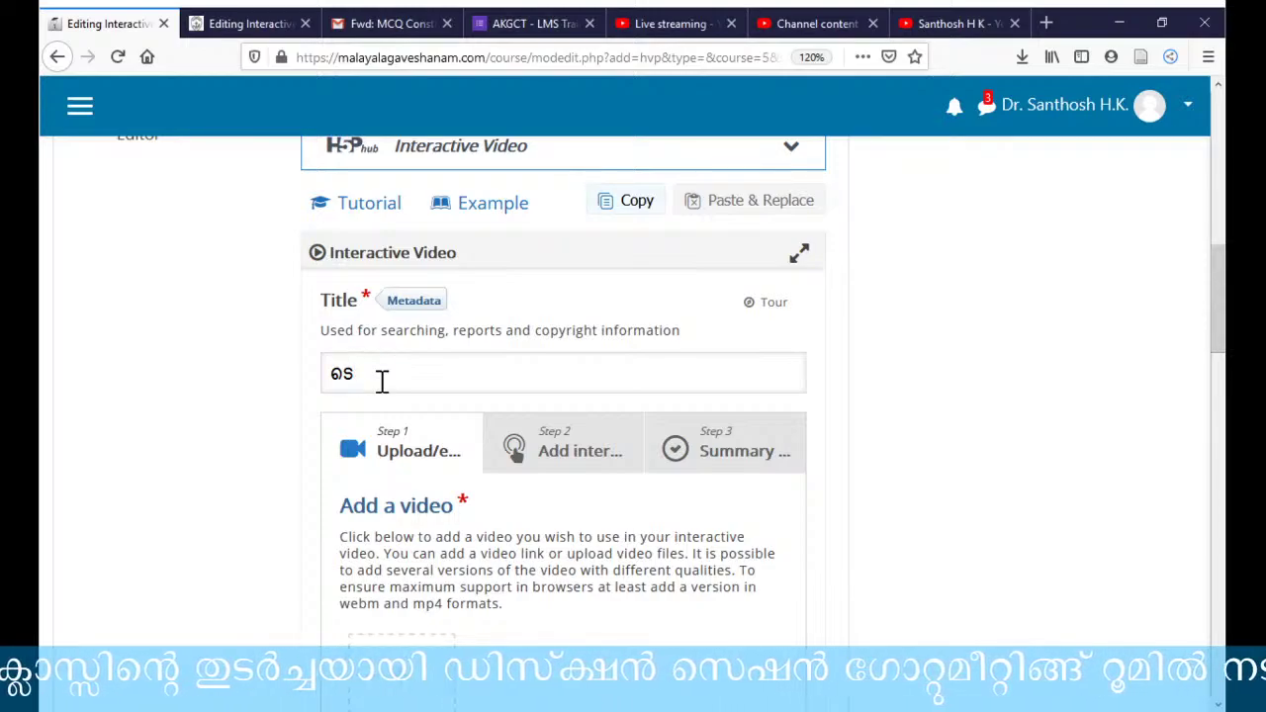
type("സ്റ്റ്")
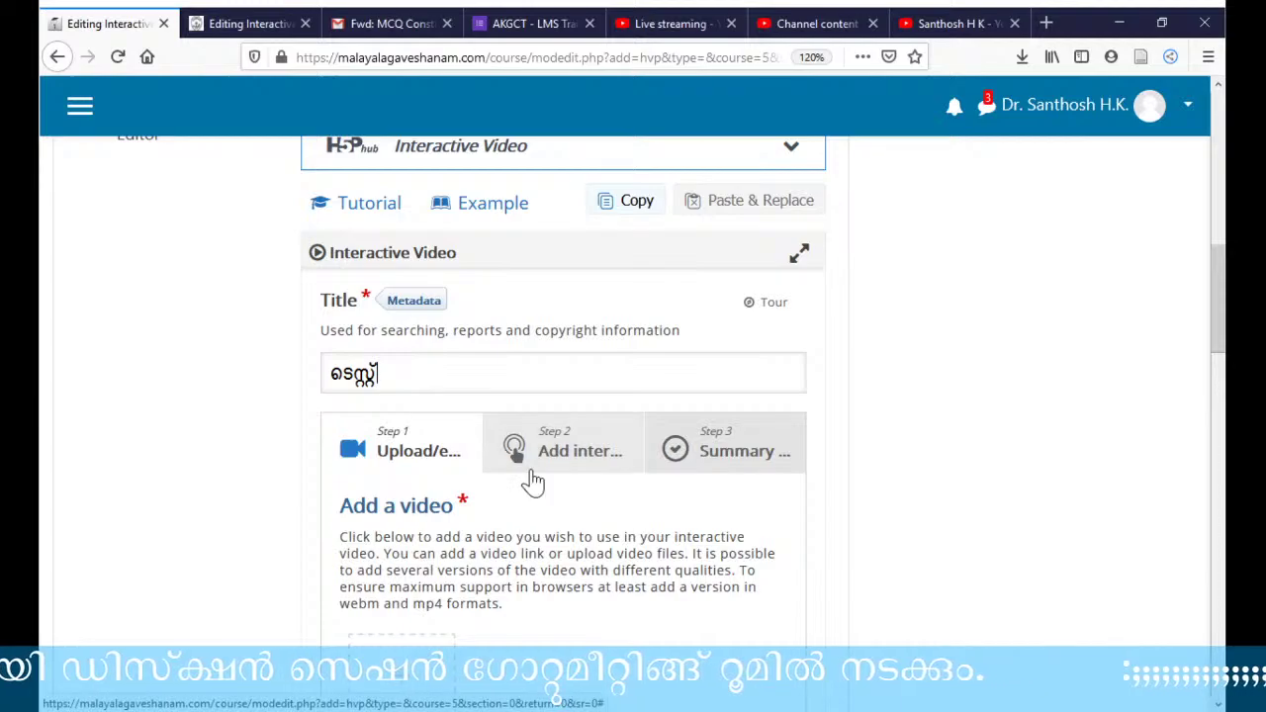
- Start adding a video in the Upload/embed step of the Interactive Video editor
scroll(533, 482, "down", 5)
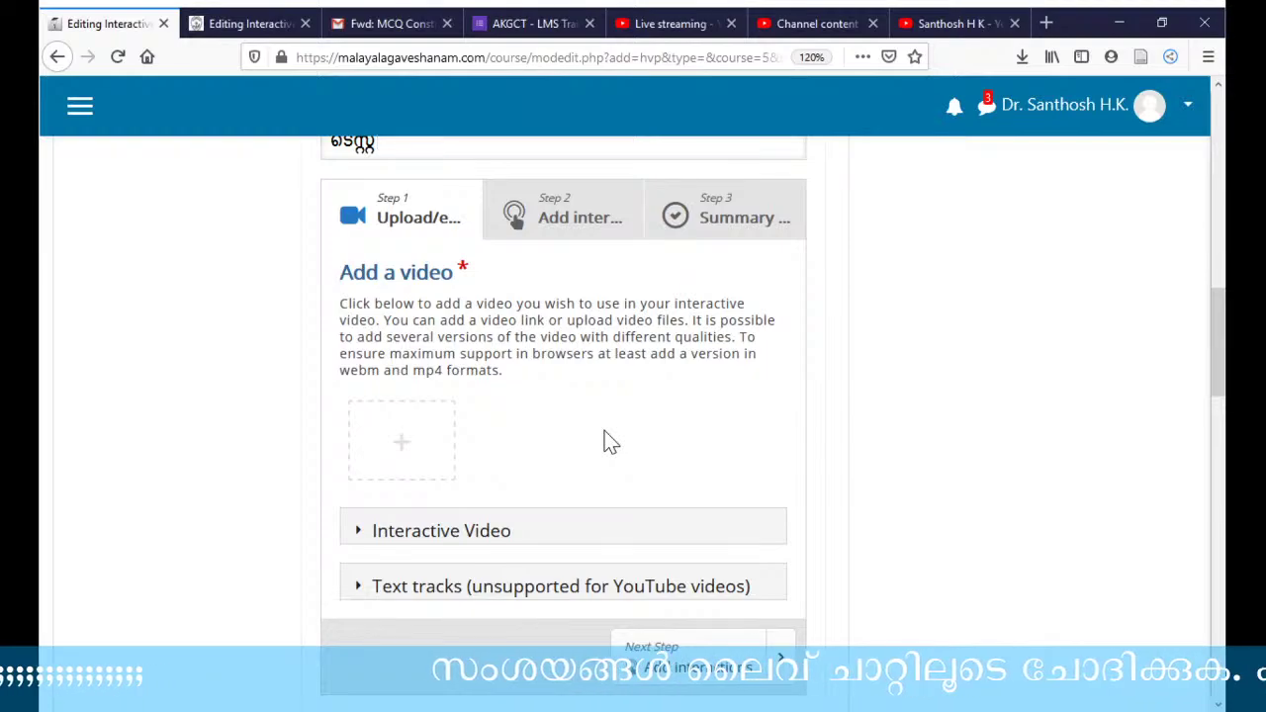
scroll(606, 442, "down", 2)
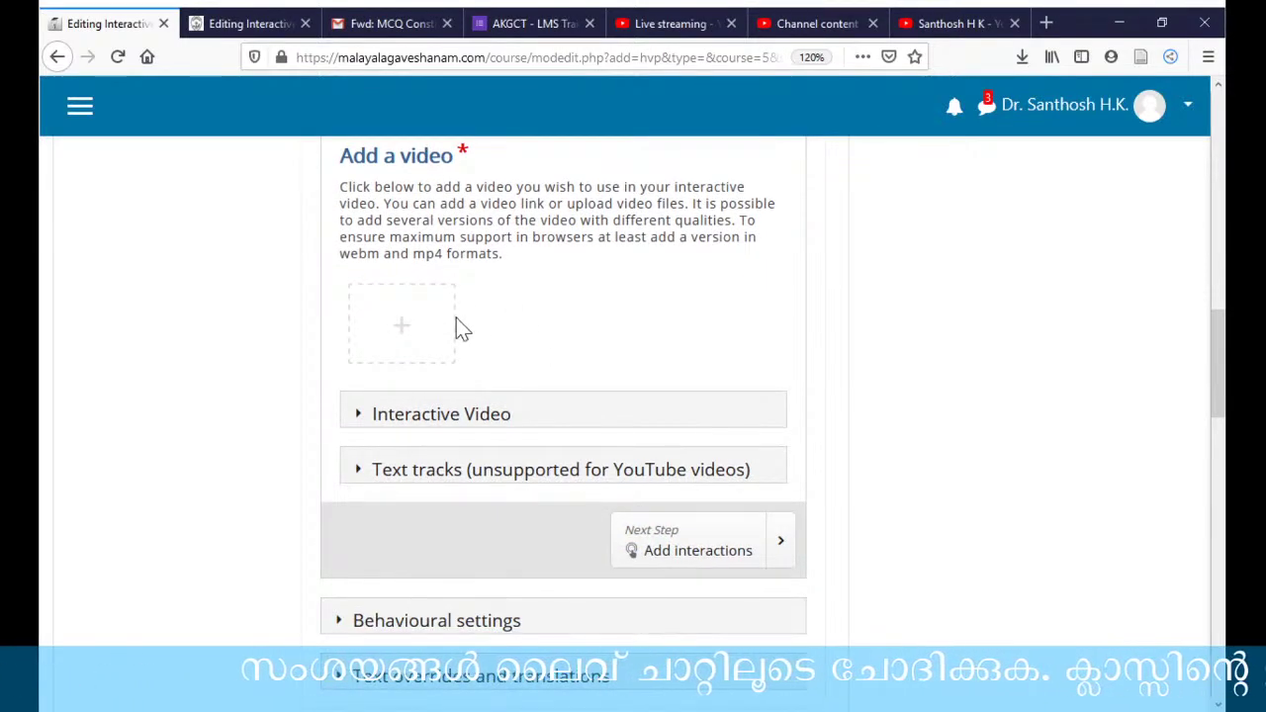
left_click(401, 328)
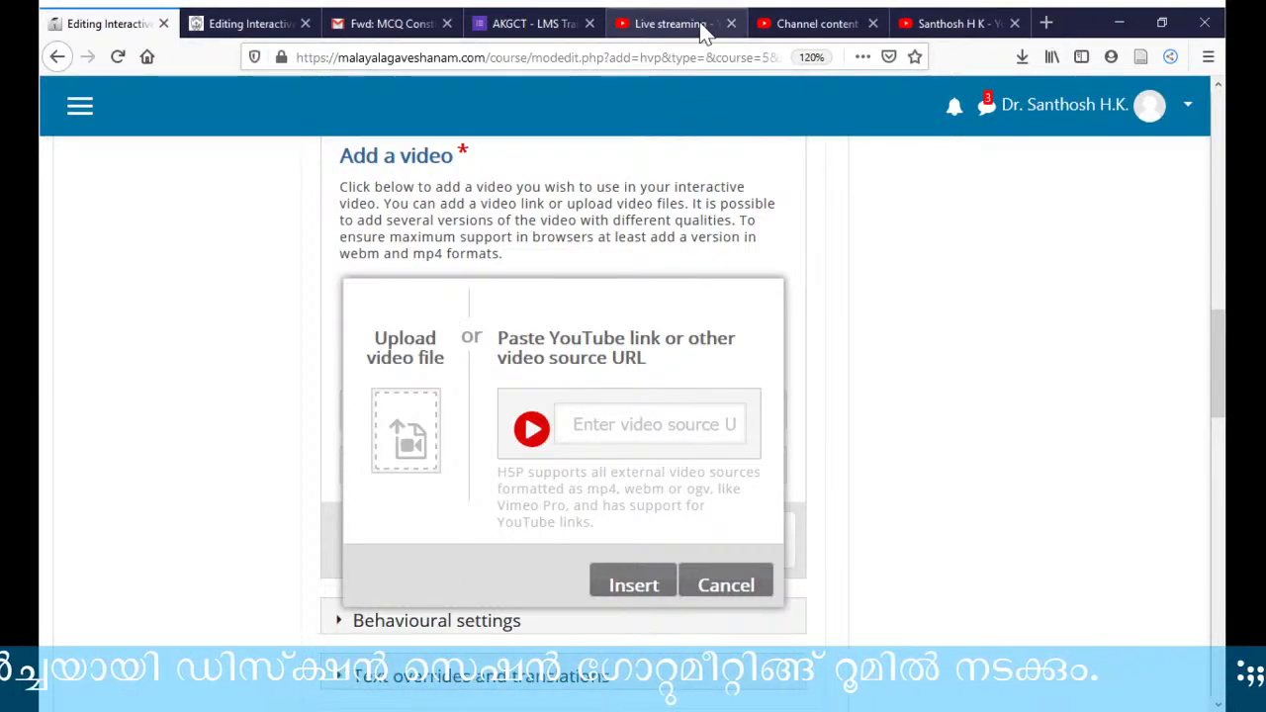
- Switch to YouTube Studio and get the shareable link of the 28:16 live stream dated 26 Jun 2020
left_click(813, 28)
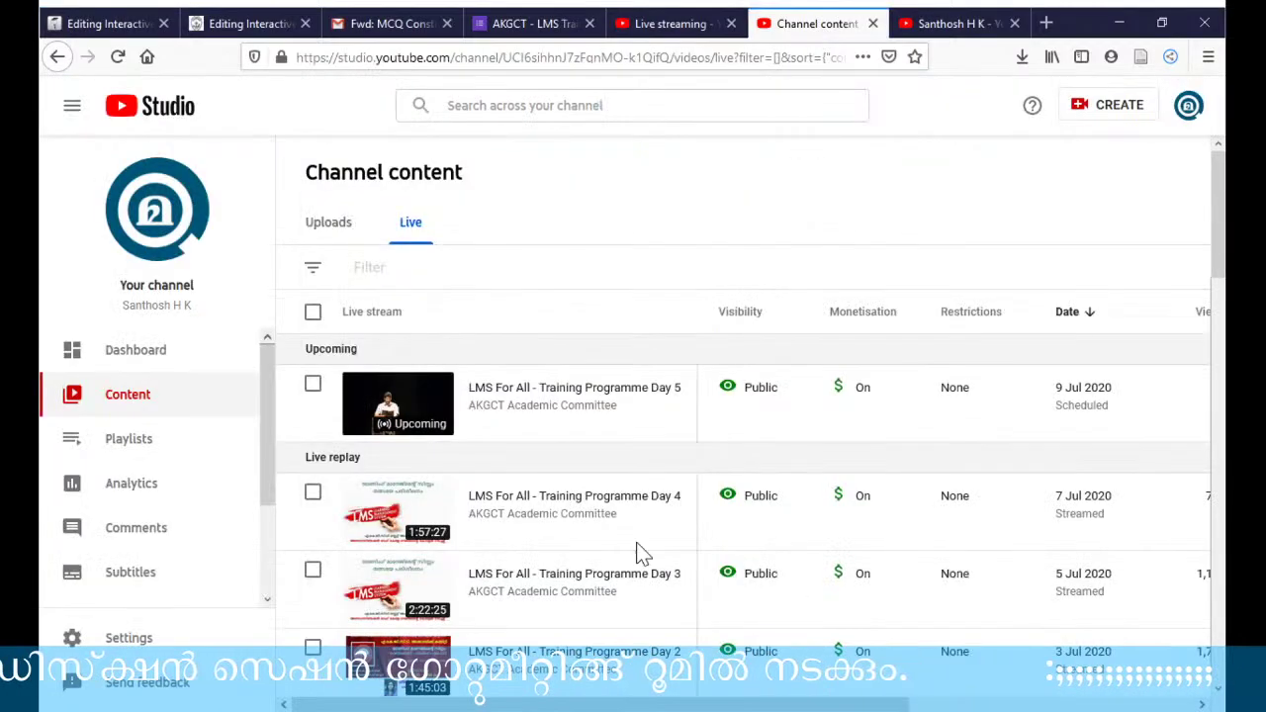
scroll(638, 584, "down", 5)
scroll(638, 590, "down", 1)
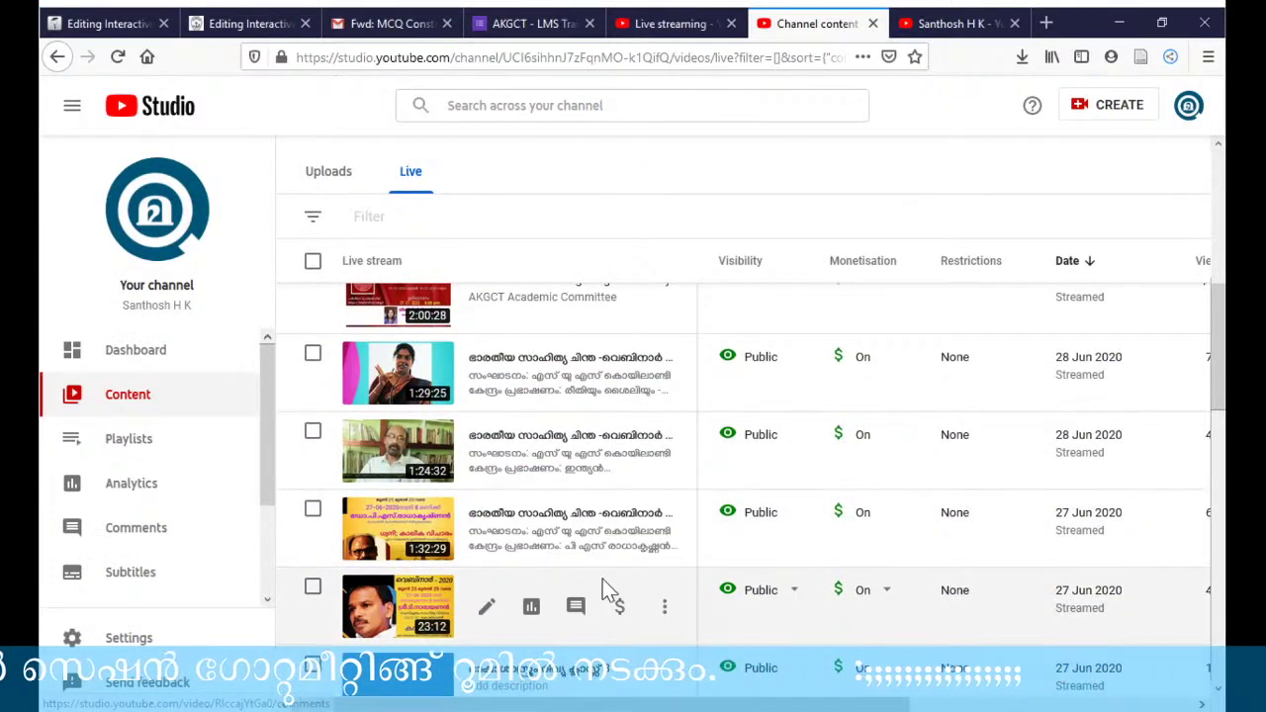
scroll(602, 578, "down", 1)
scroll(604, 653, "down", 2)
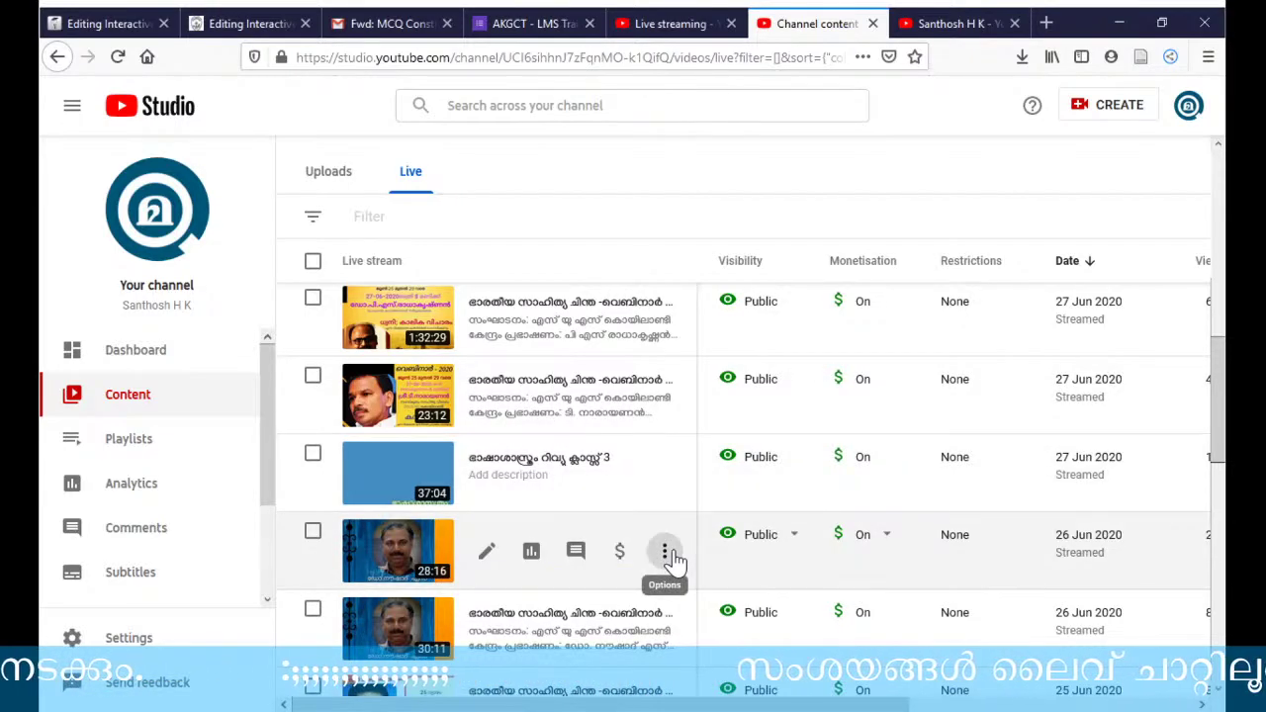
left_click(668, 554)
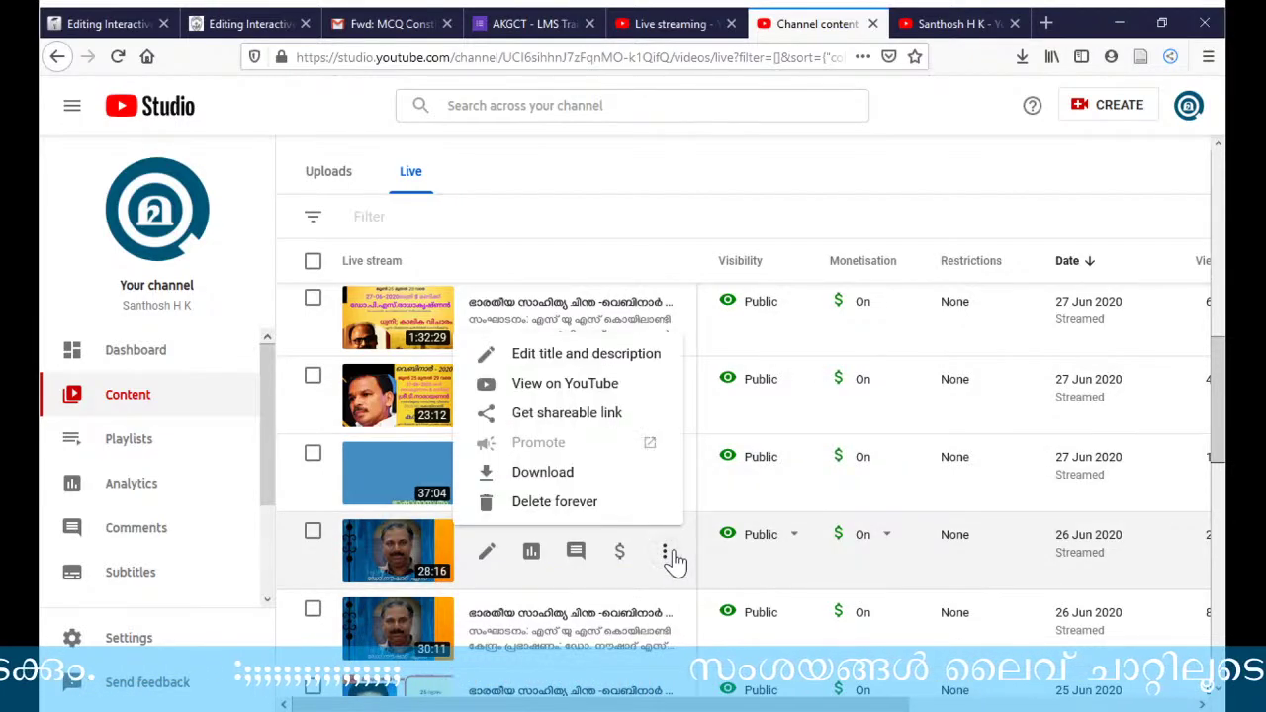
left_click(602, 416)
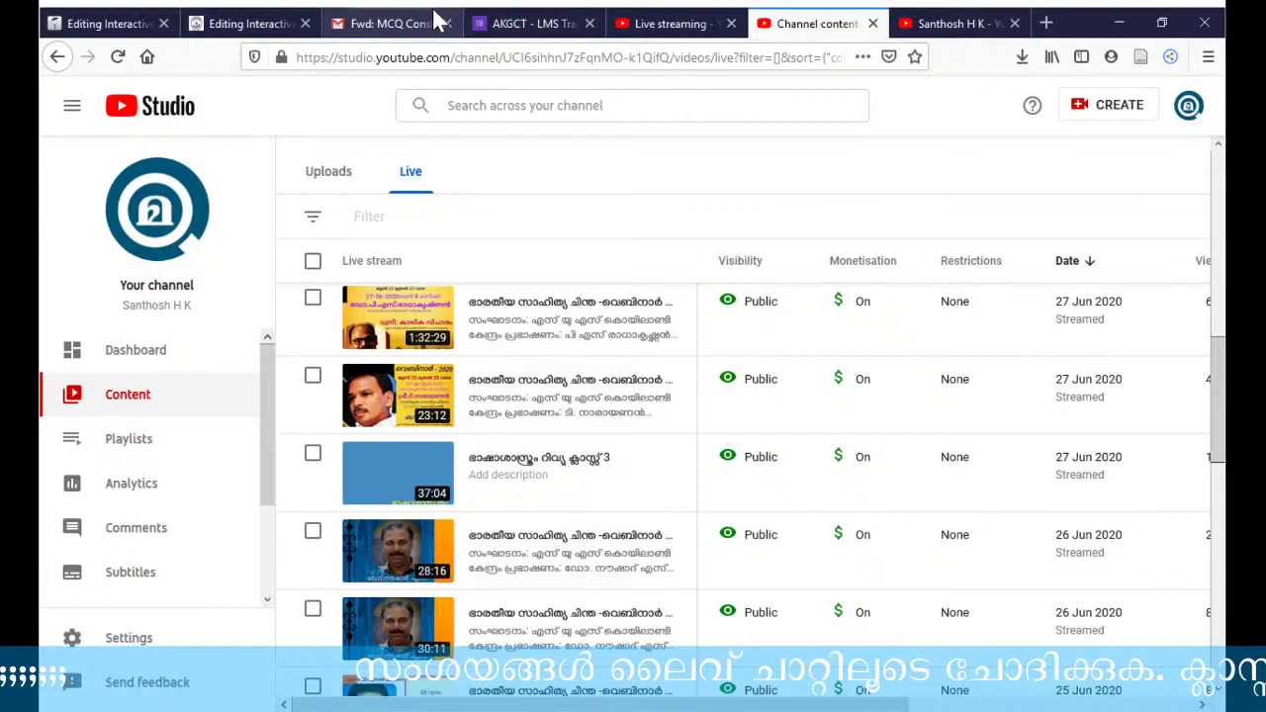
- Return to the Malayala Gaveshanam form and insert the copied YouTube link youtu.be/a8A1DakZlhI as the video source
left_click(117, 24)
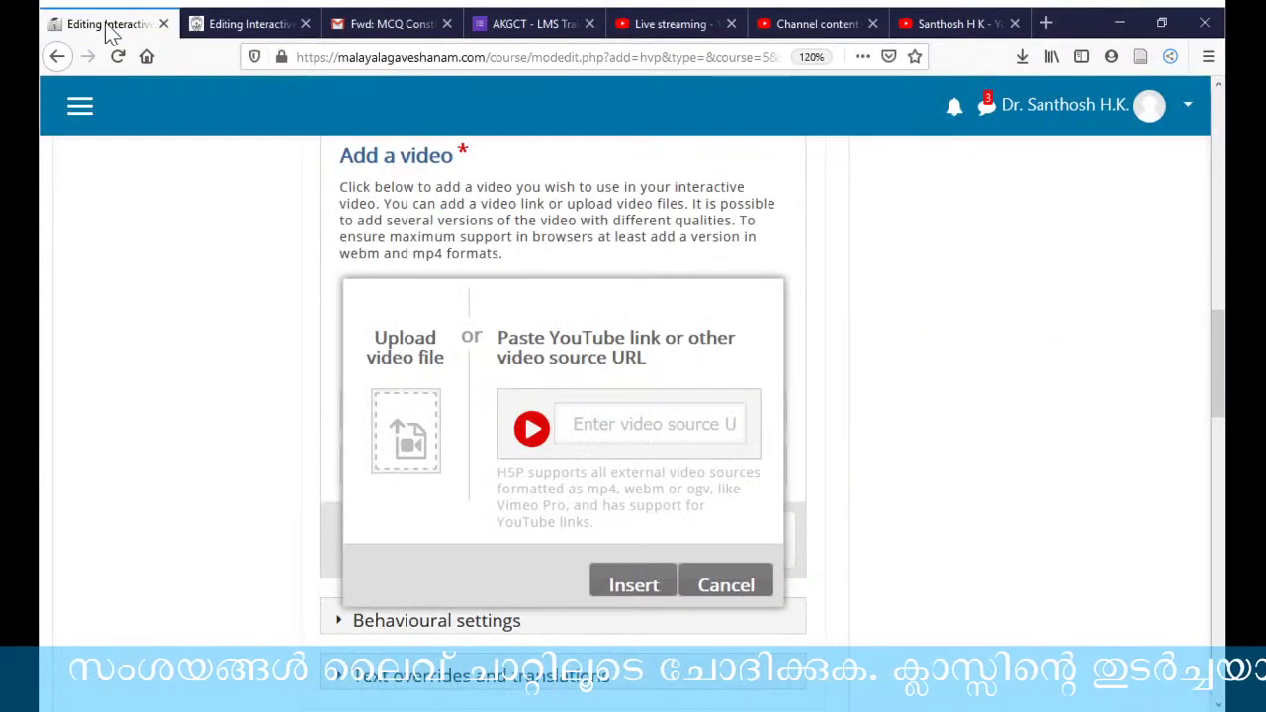
left_click(617, 425)
key("ctrl+v")
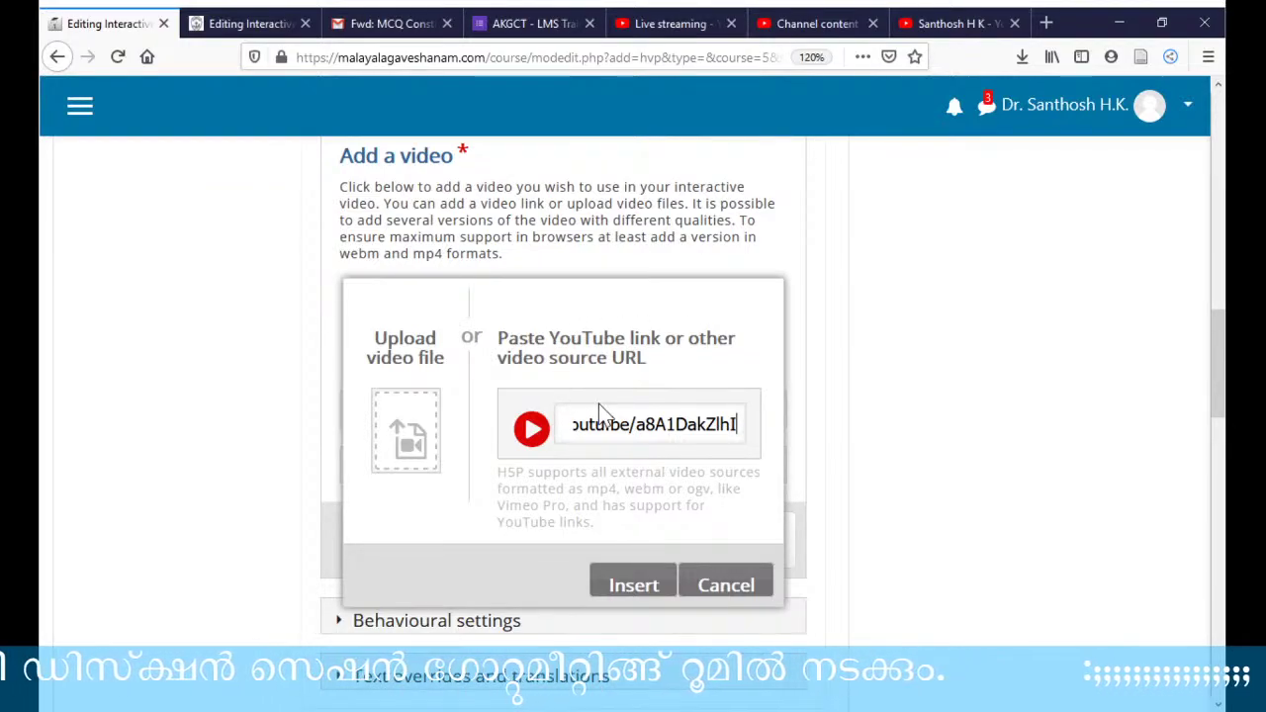
scroll(599, 398, "down", 2)
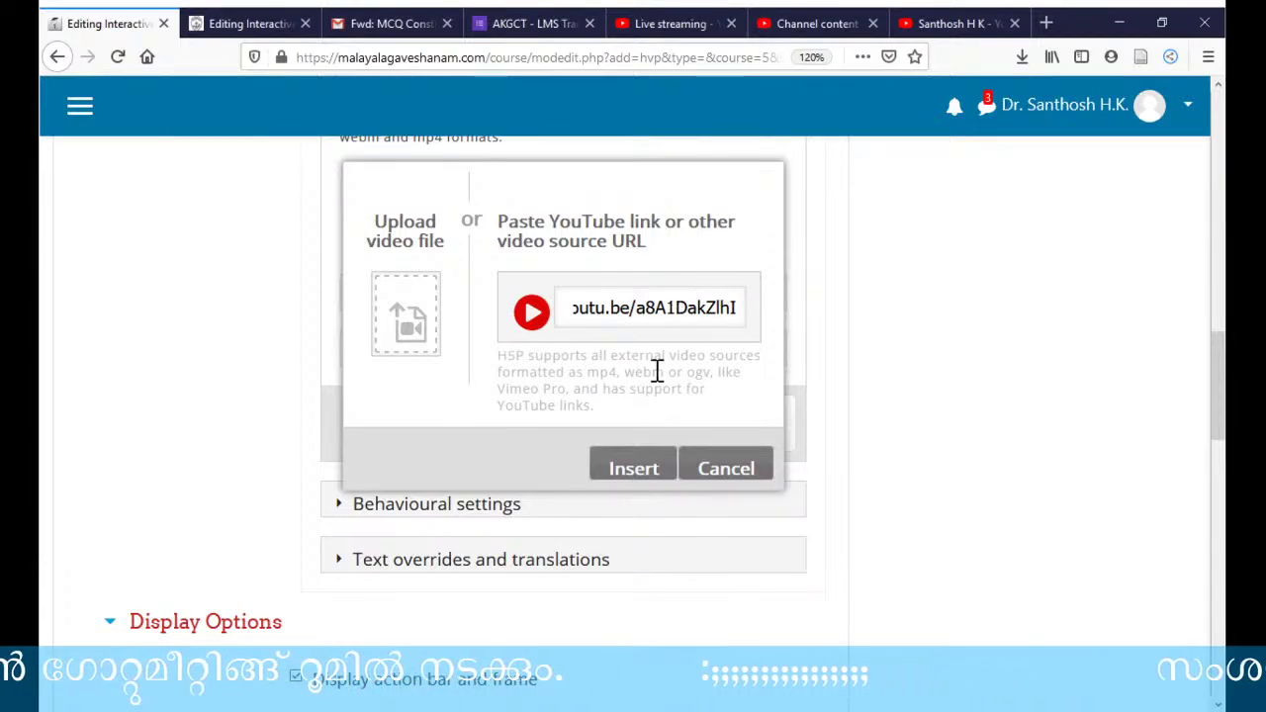
left_click(629, 471)
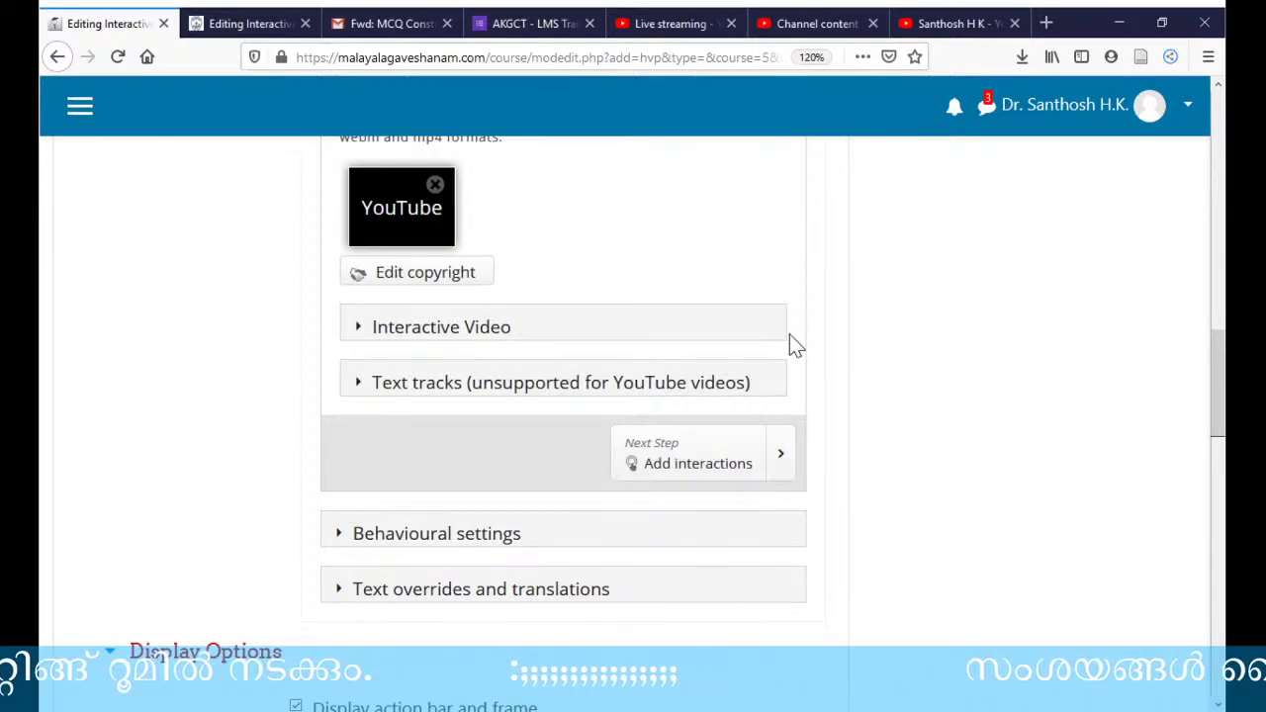
- Expand the Interactive Video section and examine its title, Hide title, Short description and Poster image options
scroll(730, 310, "up", 2)
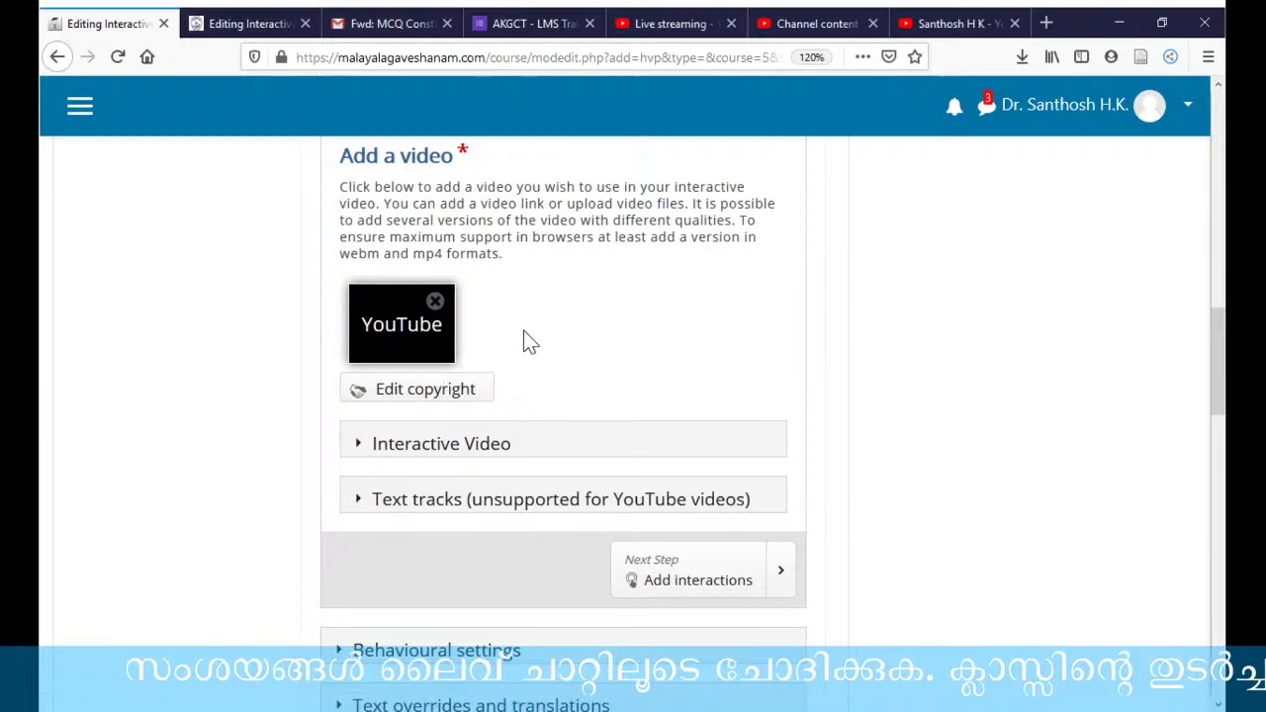
scroll(530, 341, "up", 2)
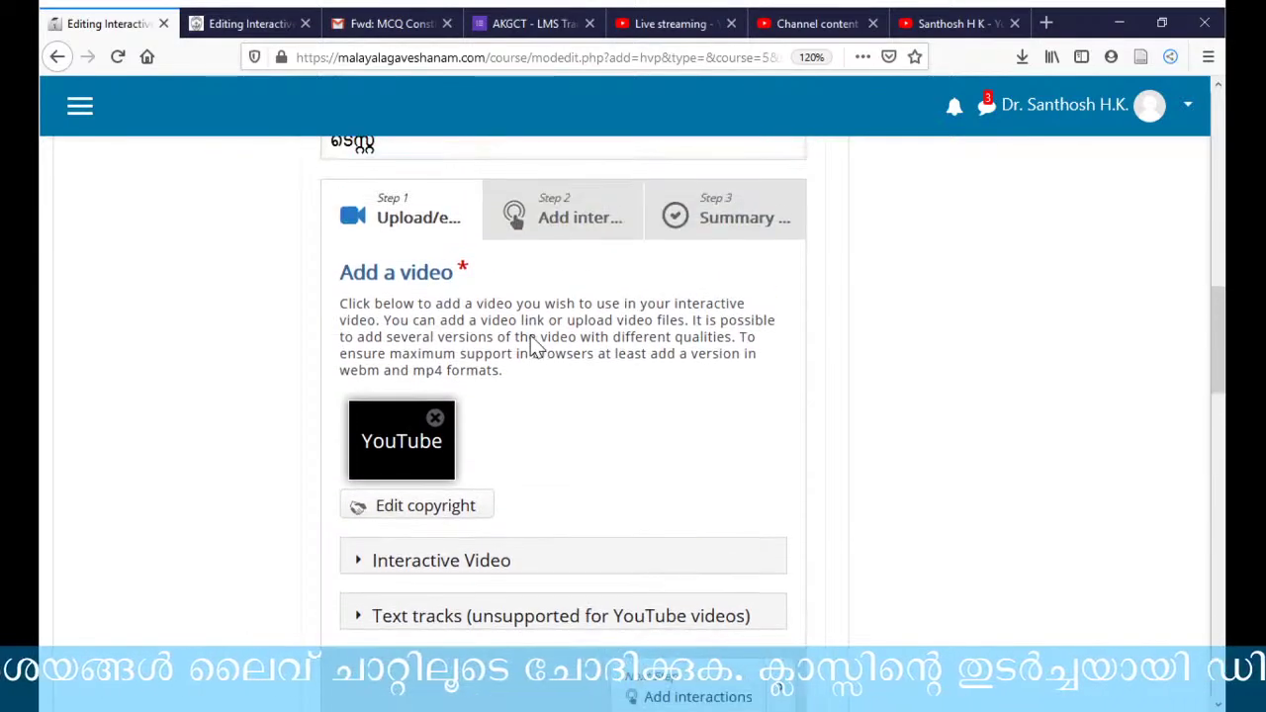
scroll(531, 337, "down", 2)
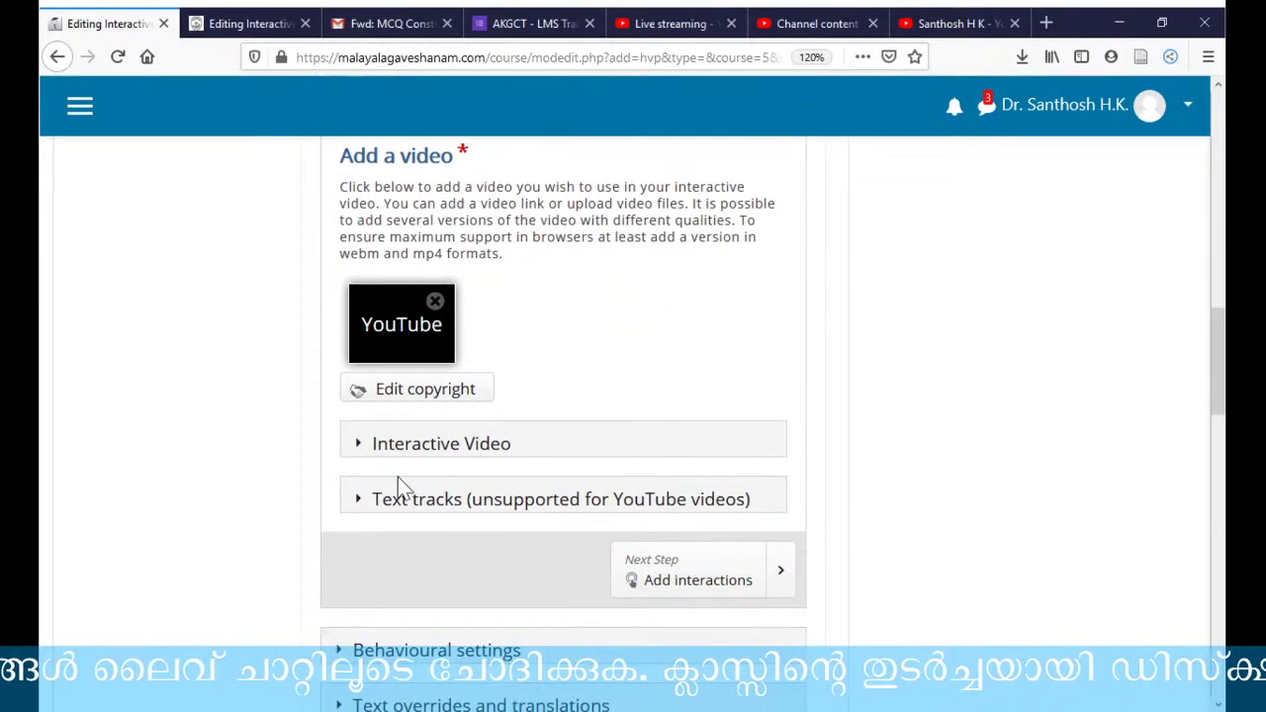
left_click(354, 451)
scroll(681, 374, "down", 2)
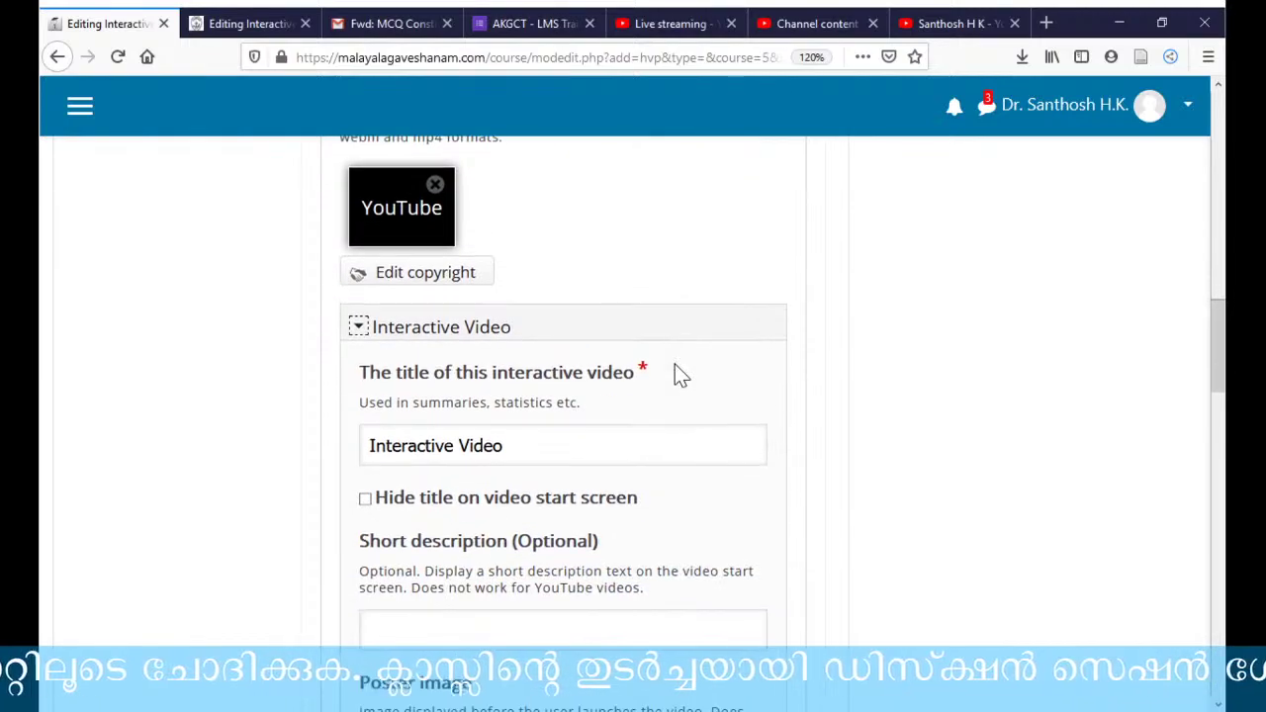
scroll(697, 417, "down", 2)
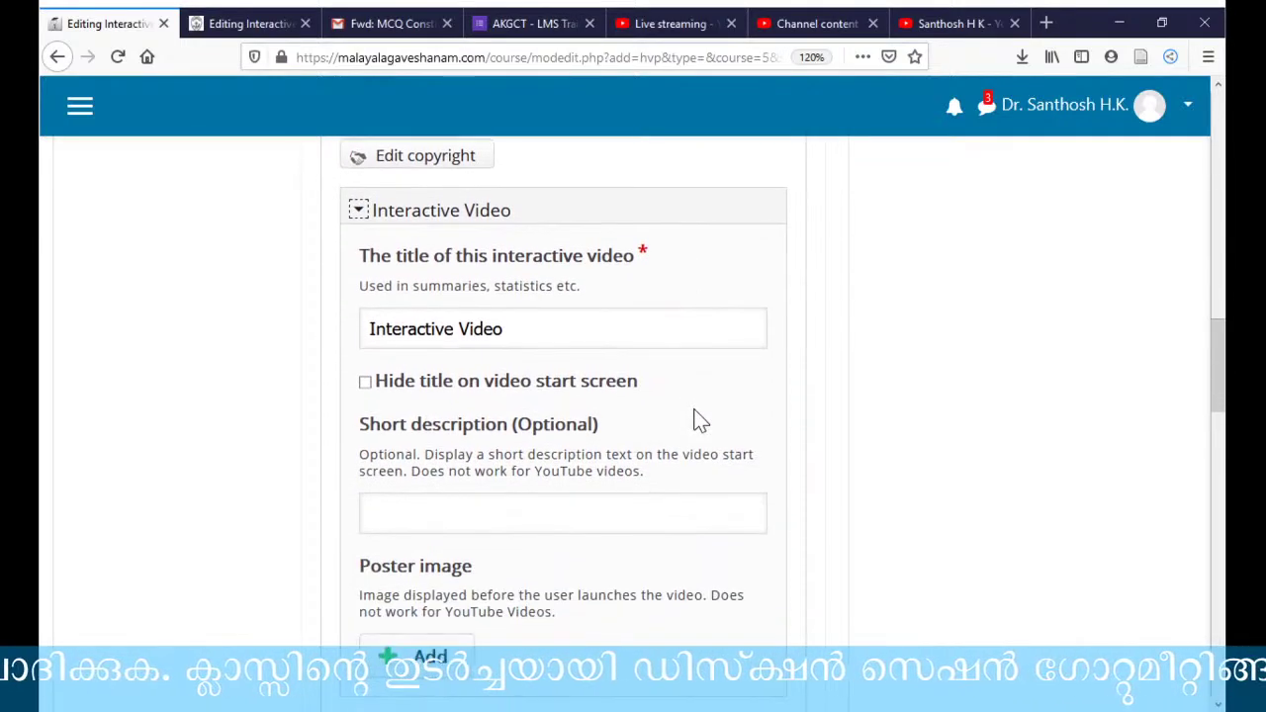
scroll(697, 418, "down", 3)
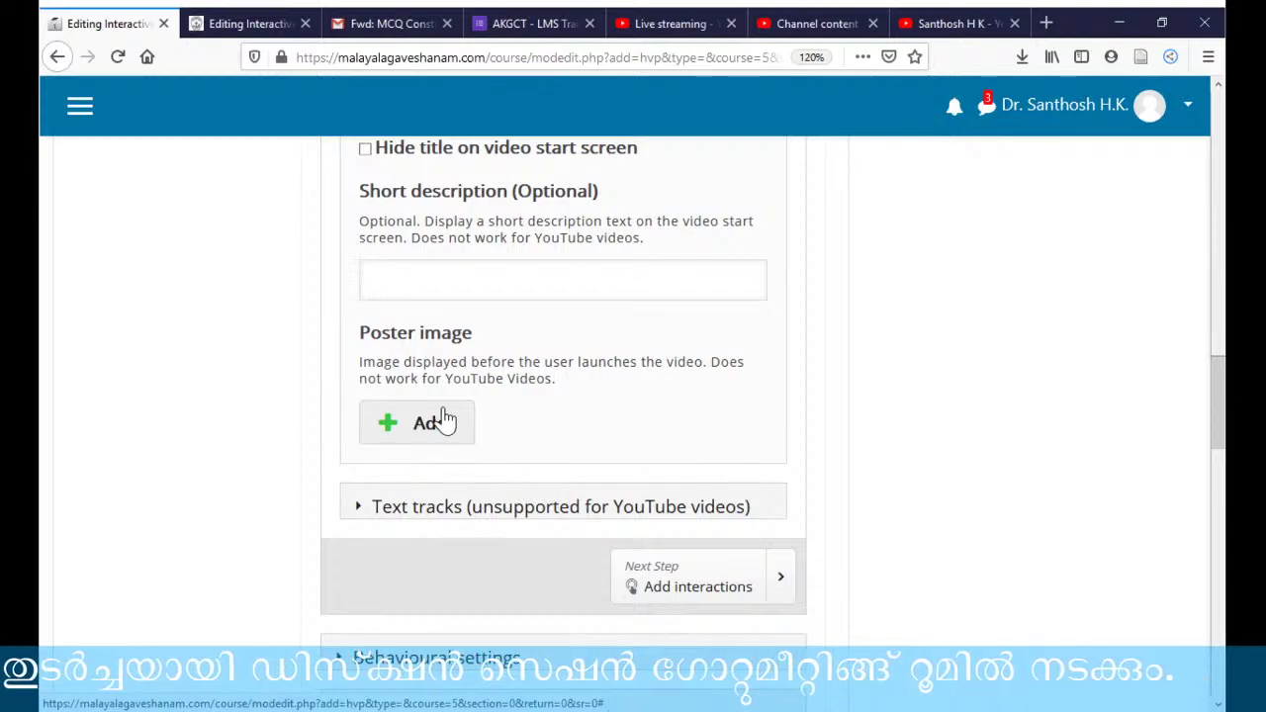
scroll(445, 417, "up", 1)
scroll(445, 418, "up", 1)
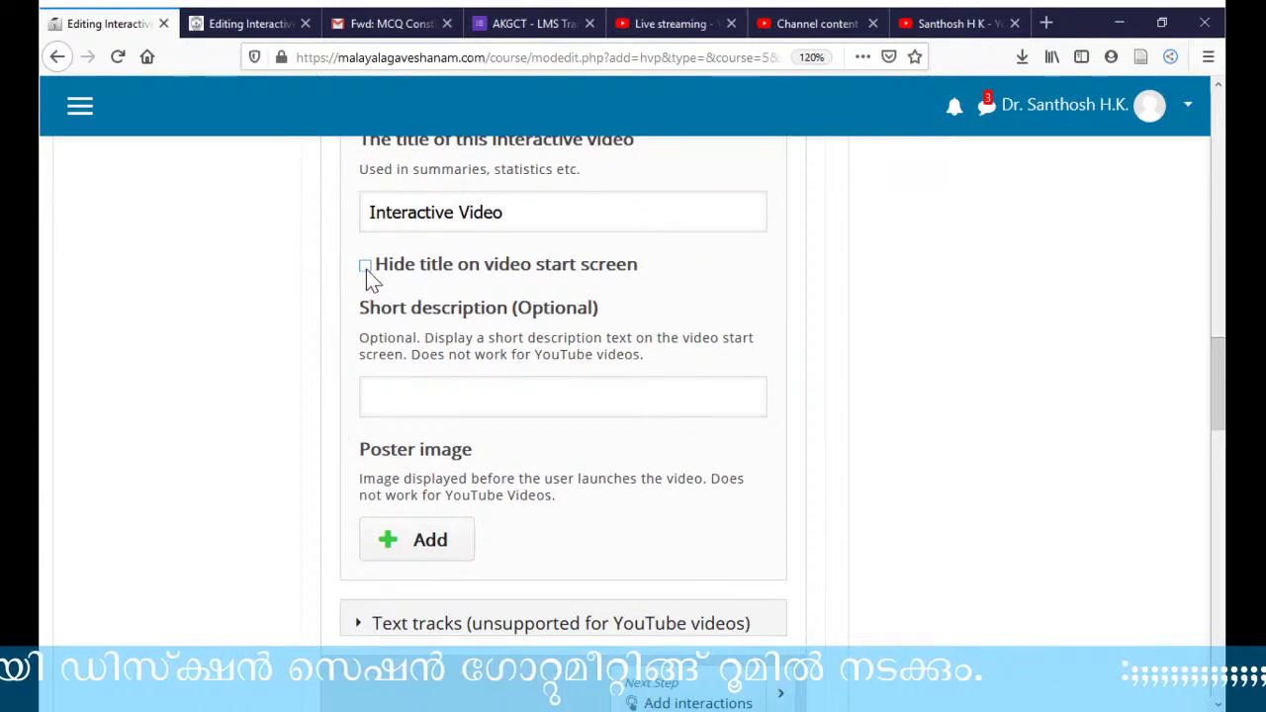
left_click(425, 399)
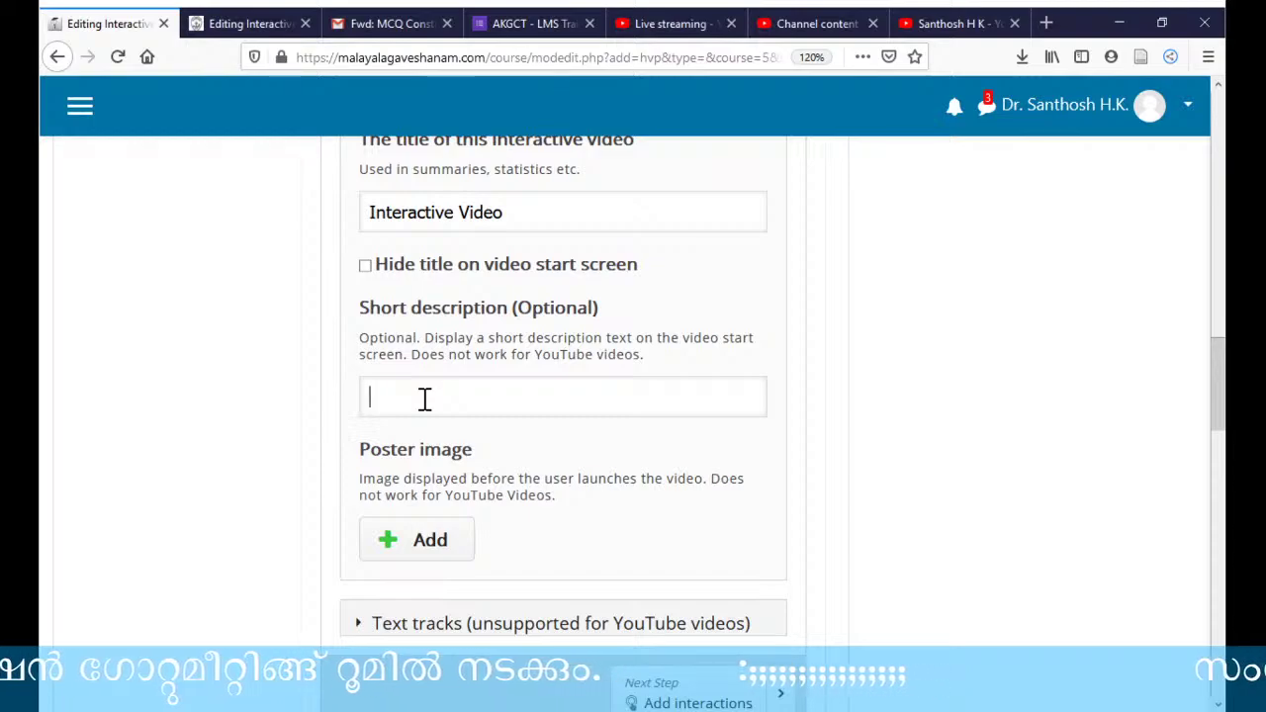
scroll(551, 336, "down", 3)
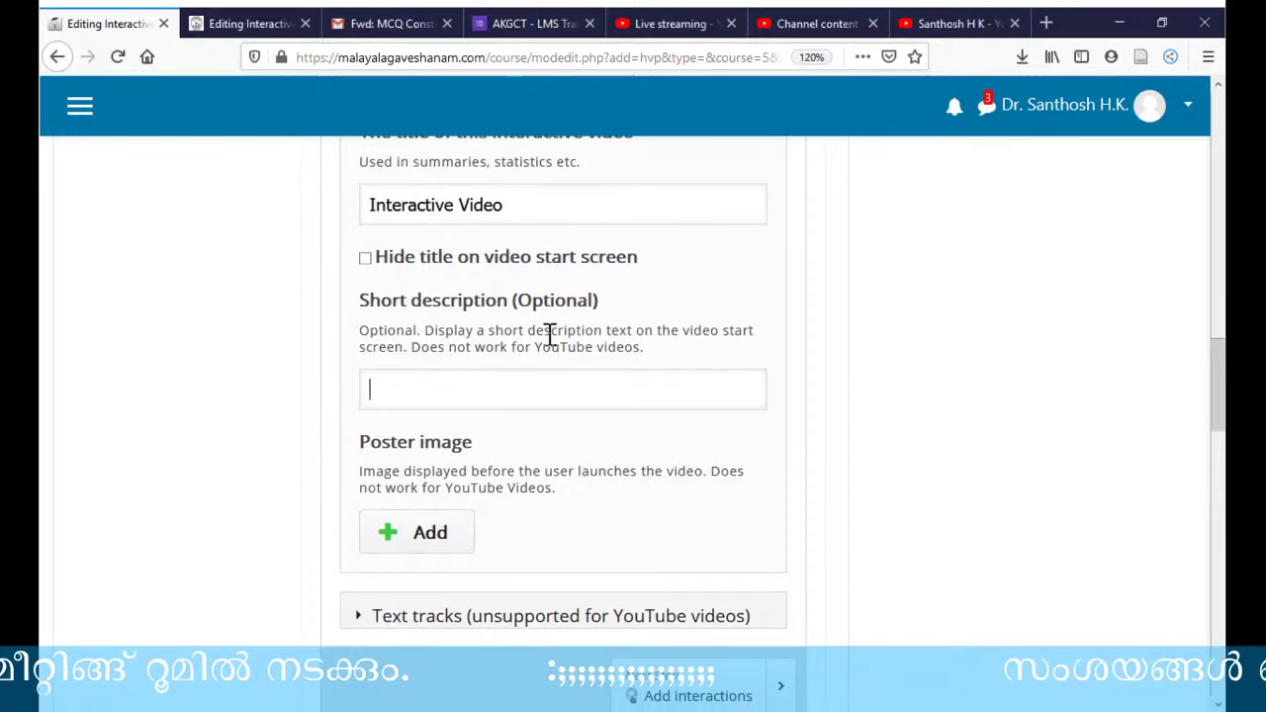
scroll(551, 348, "down", 3)
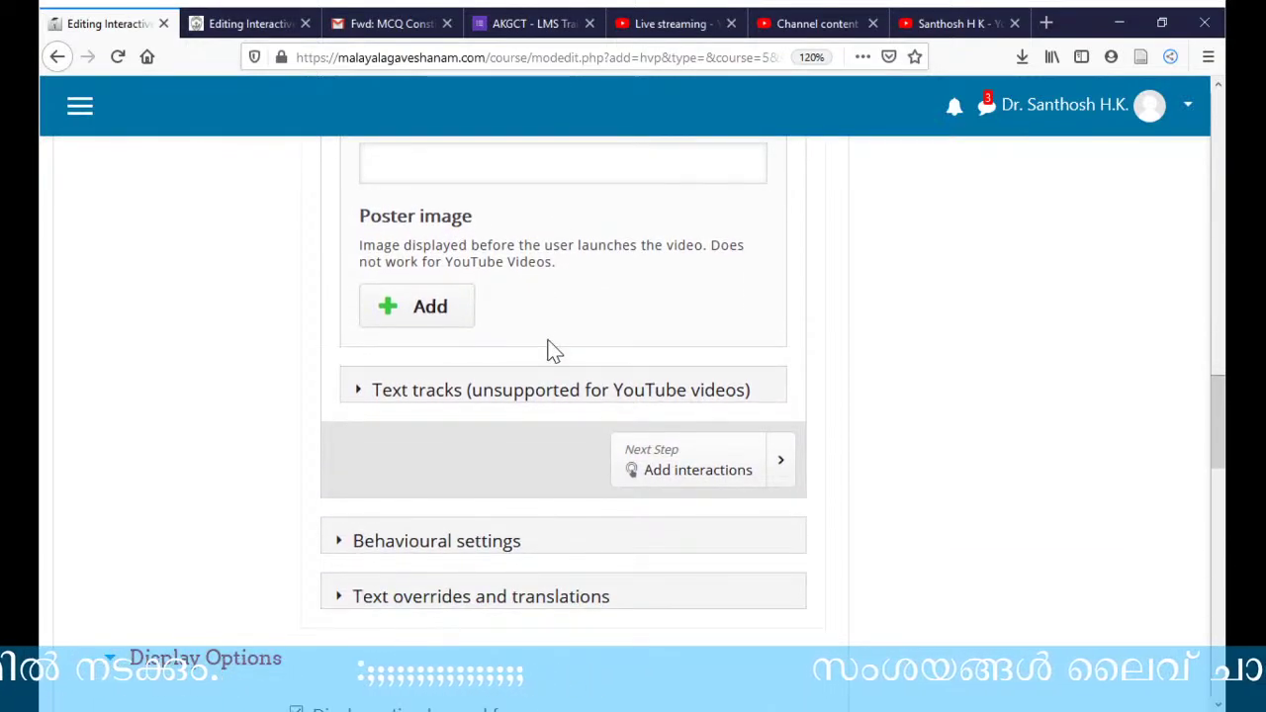
- Expand the Behavioural settings of the interactive video and set its start time to 23:12
scroll(551, 348, "down", 3)
left_click(338, 424)
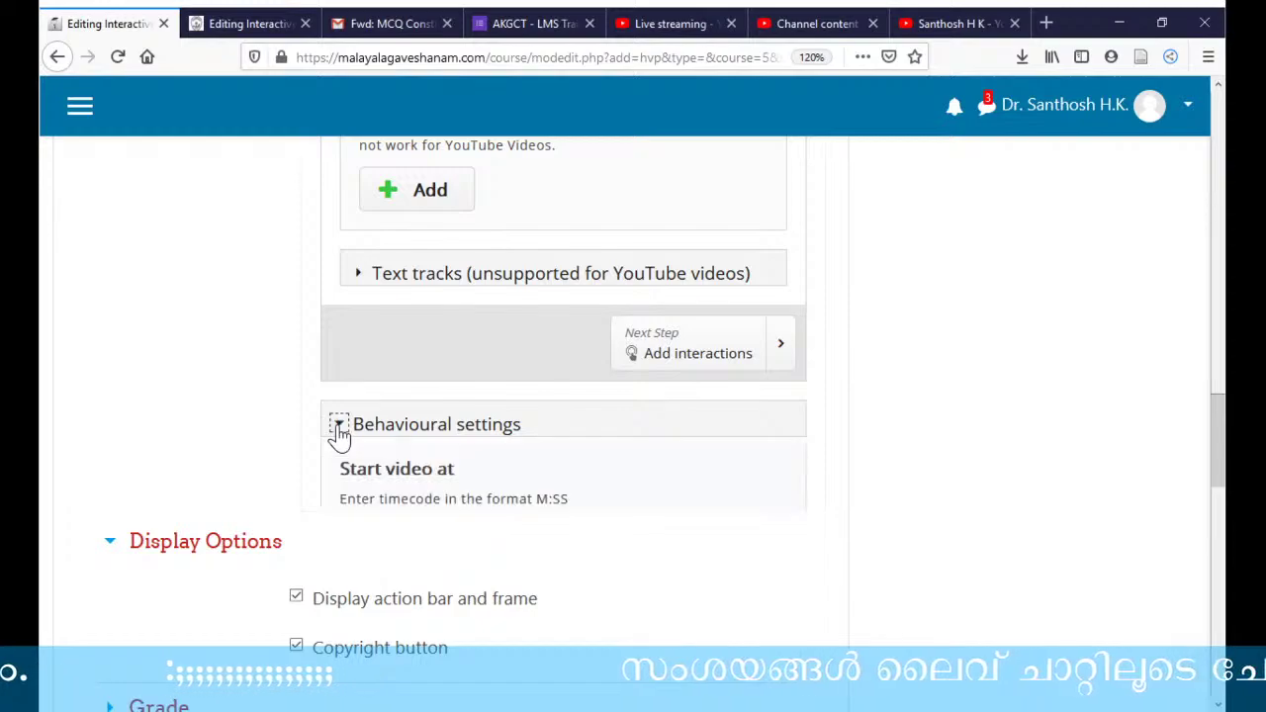
scroll(541, 481, "down", 3)
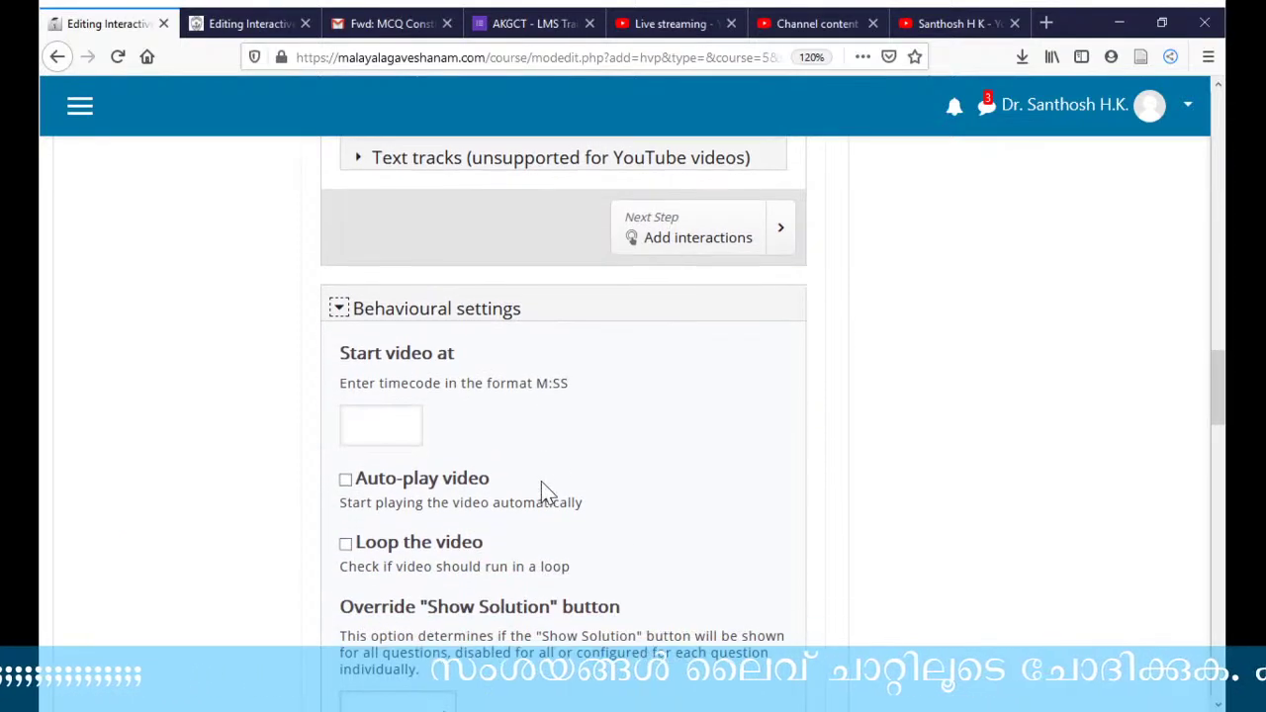
left_click(385, 419)
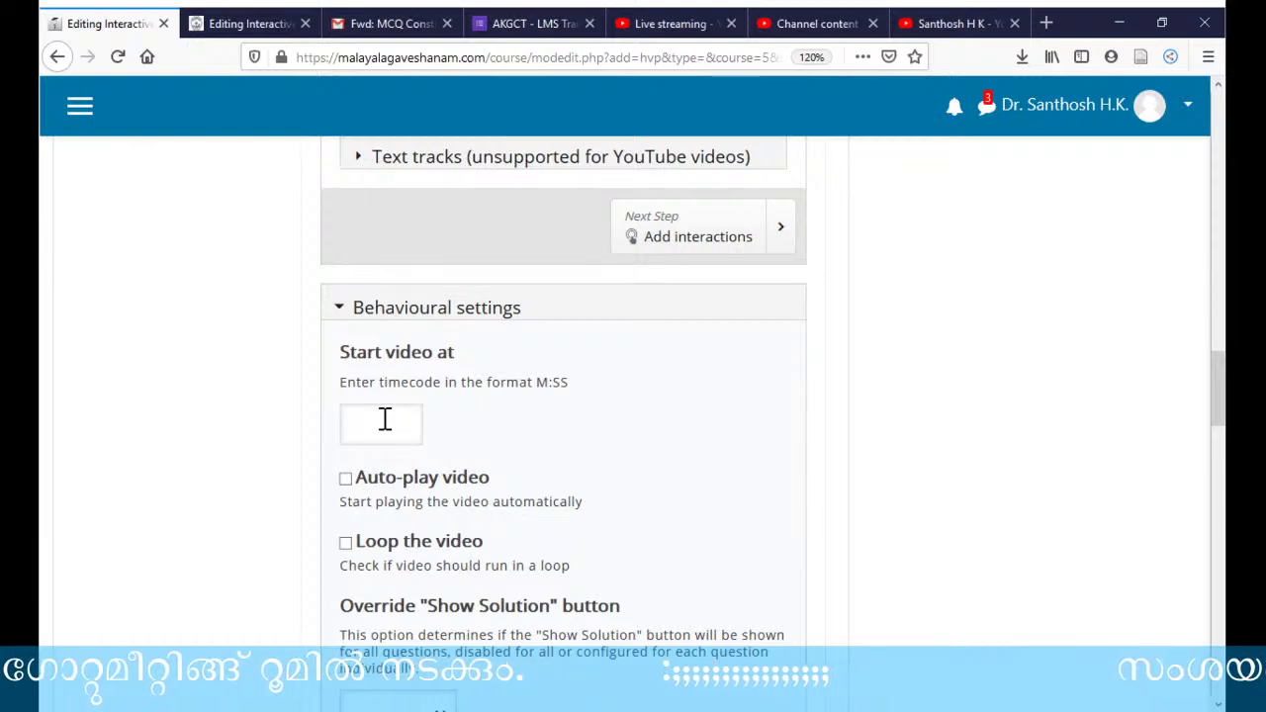
type("23")
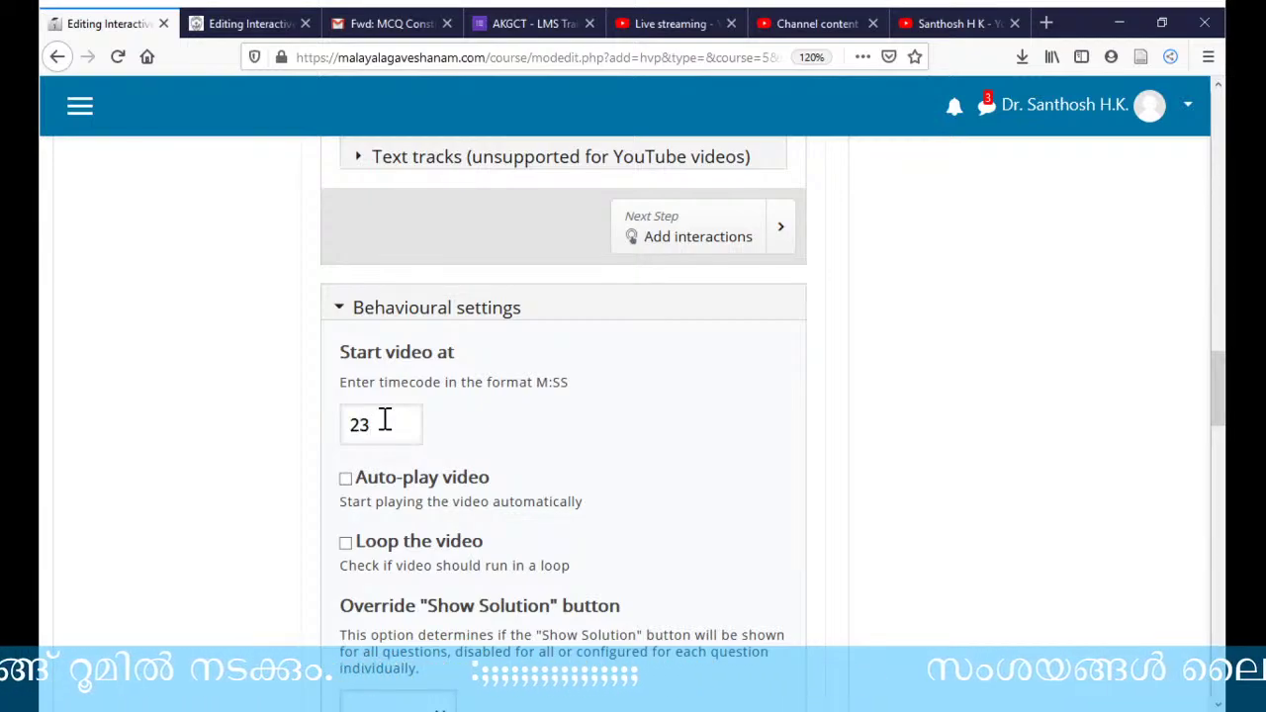
type(":12")
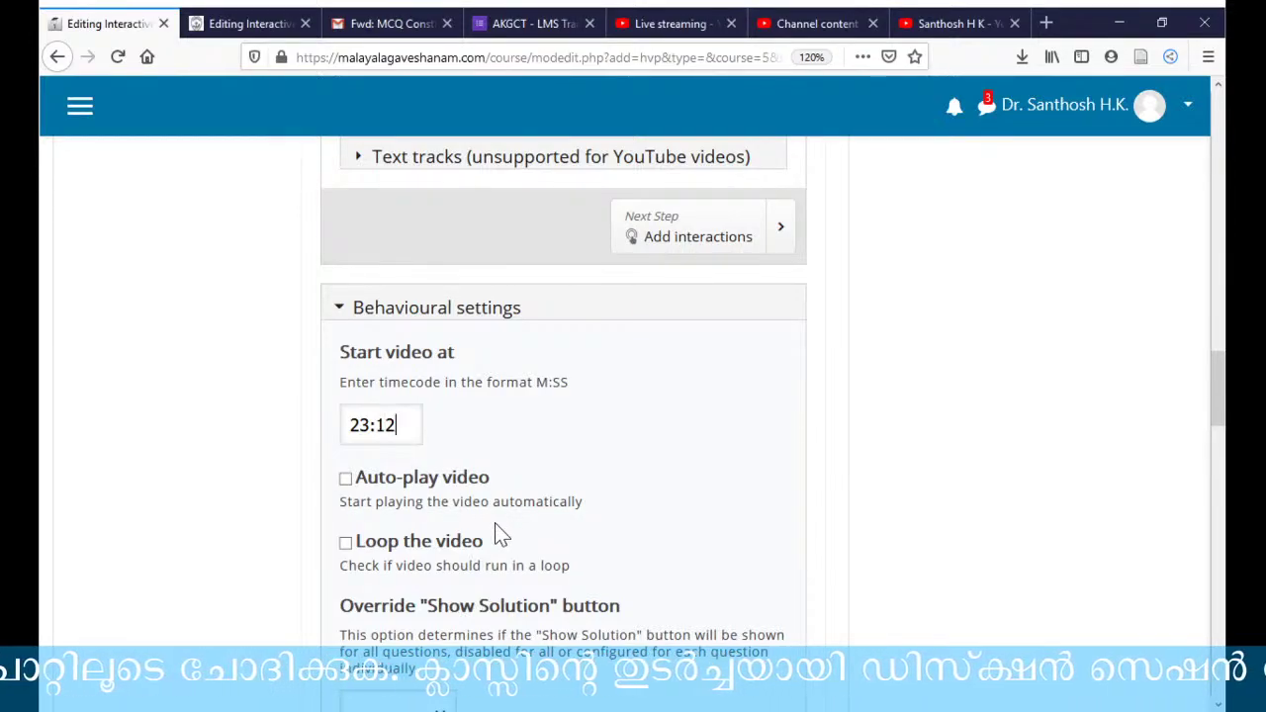
- Examine the remaining playback, override and navigation options in Behavioural settings and review the video and title fields of the Upload/embed step
scroll(495, 522, "down", 2)
scroll(498, 524, "down", 5)
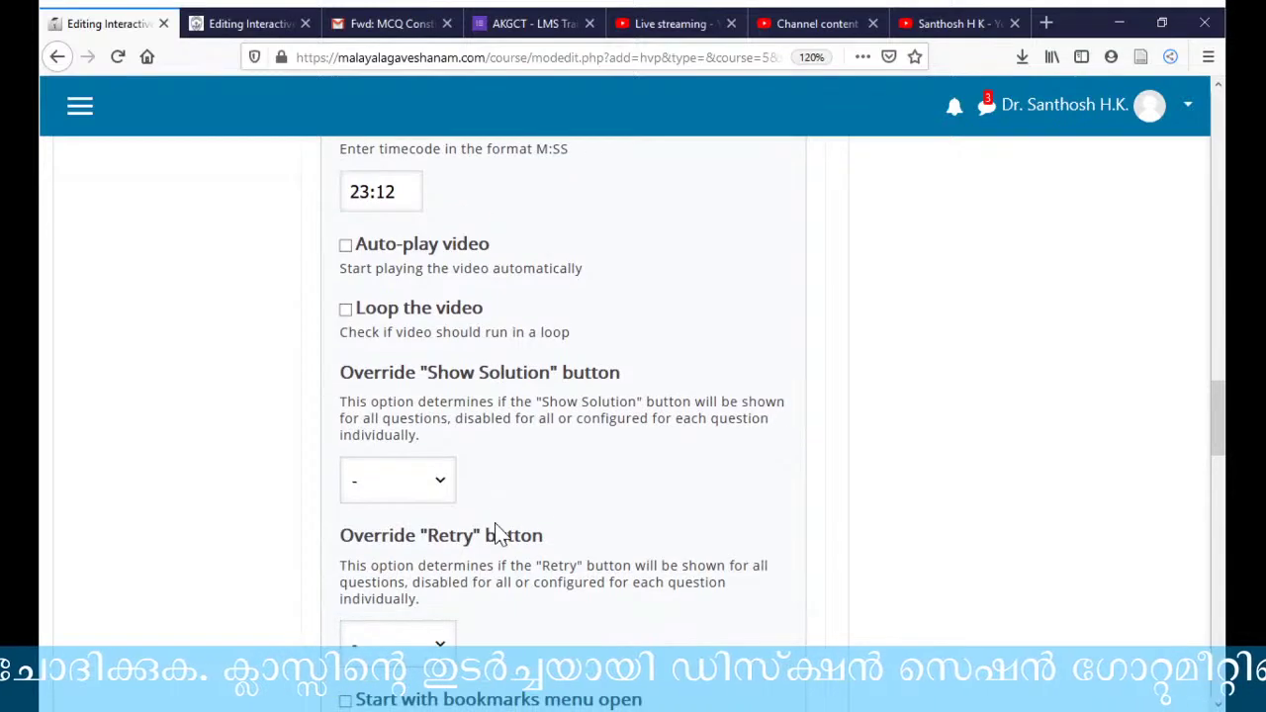
scroll(500, 523, "down", 2)
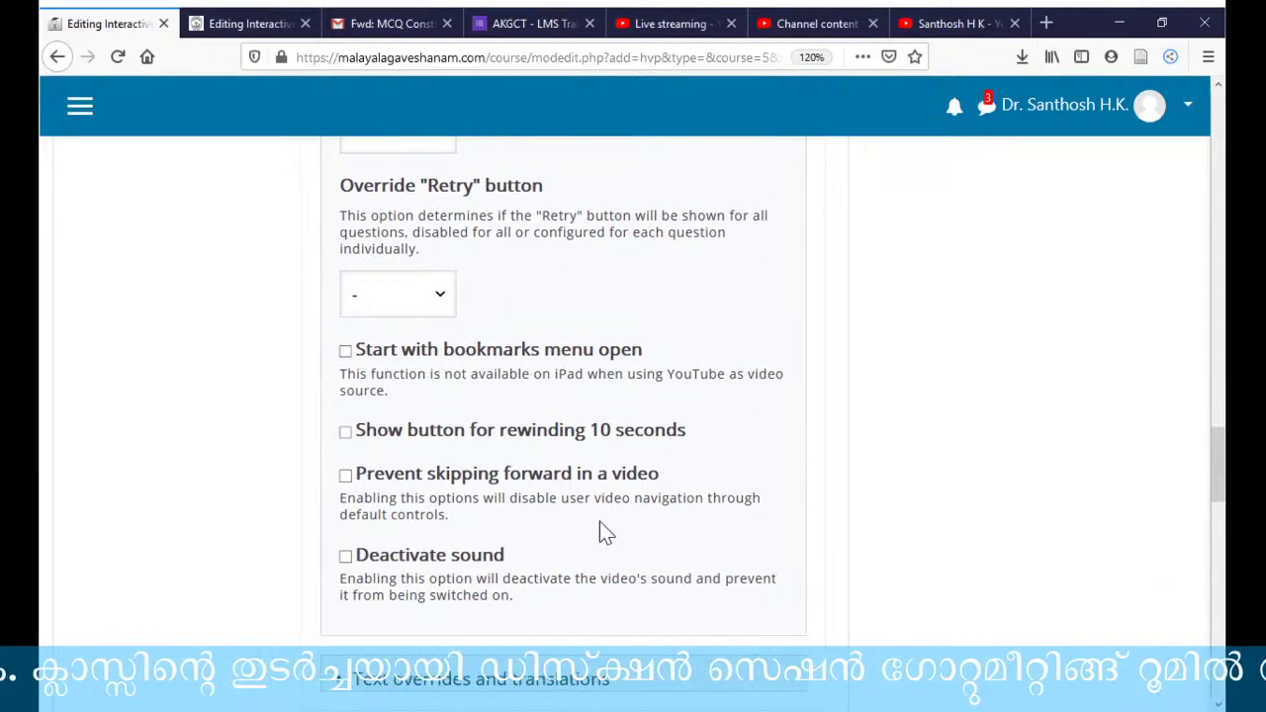
scroll(599, 521, "down", 2)
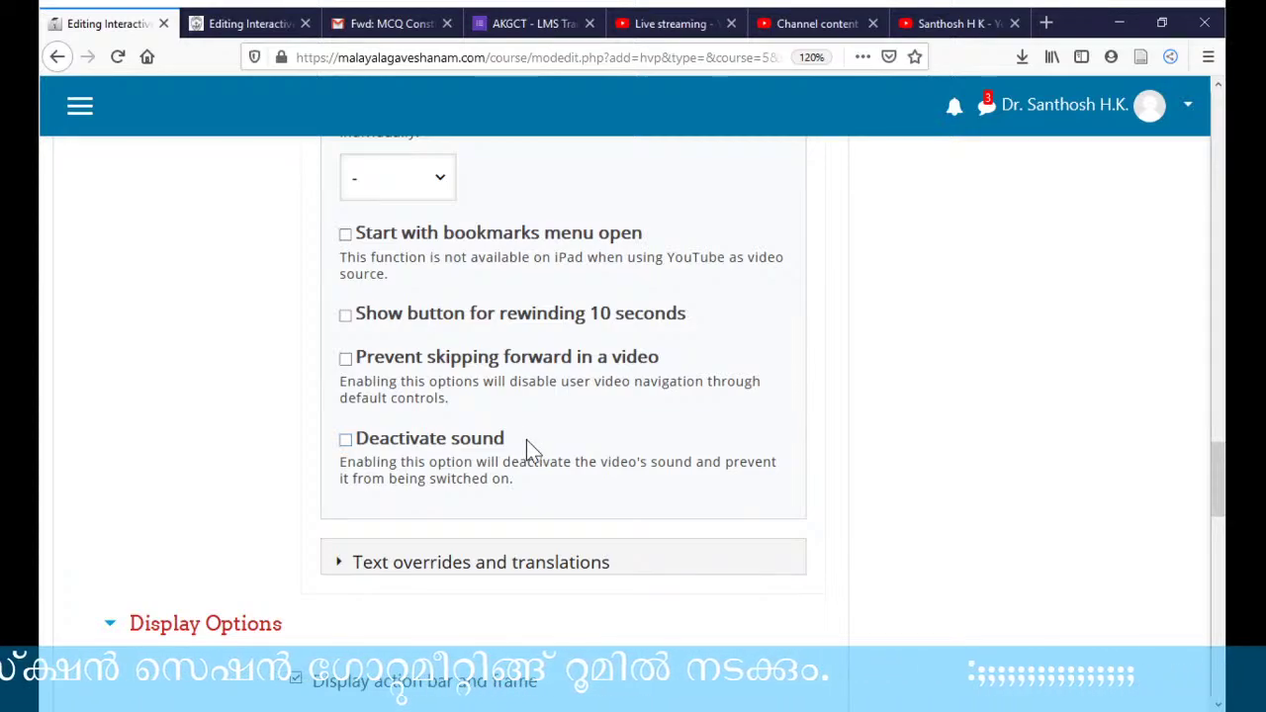
scroll(526, 448, "up", 2)
scroll(527, 447, "up", 10)
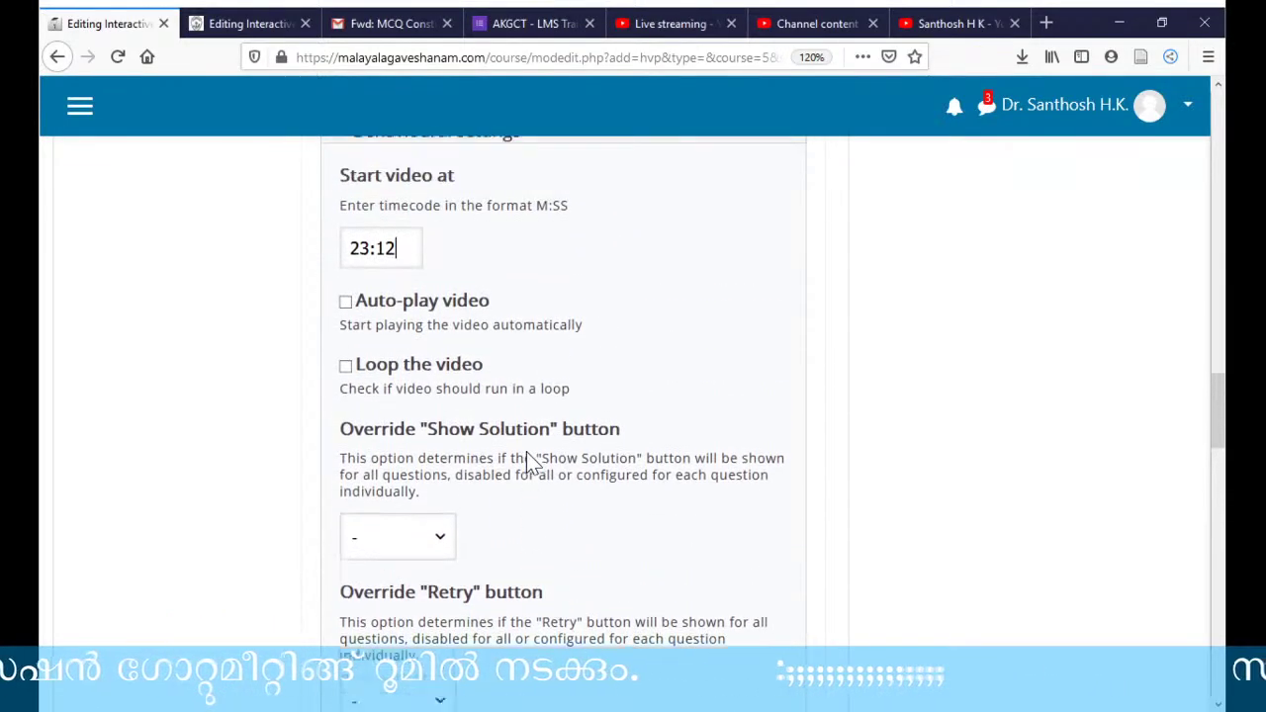
scroll(528, 452, "up", 5)
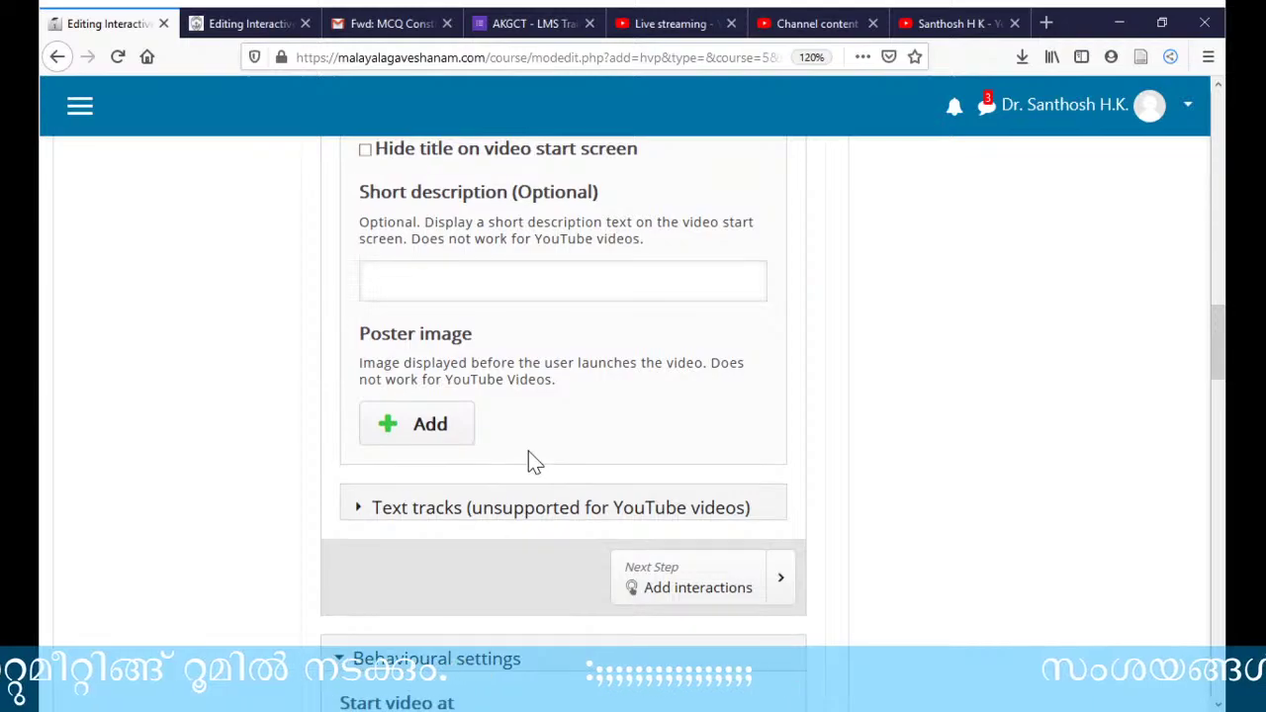
scroll(529, 460, "up", 6)
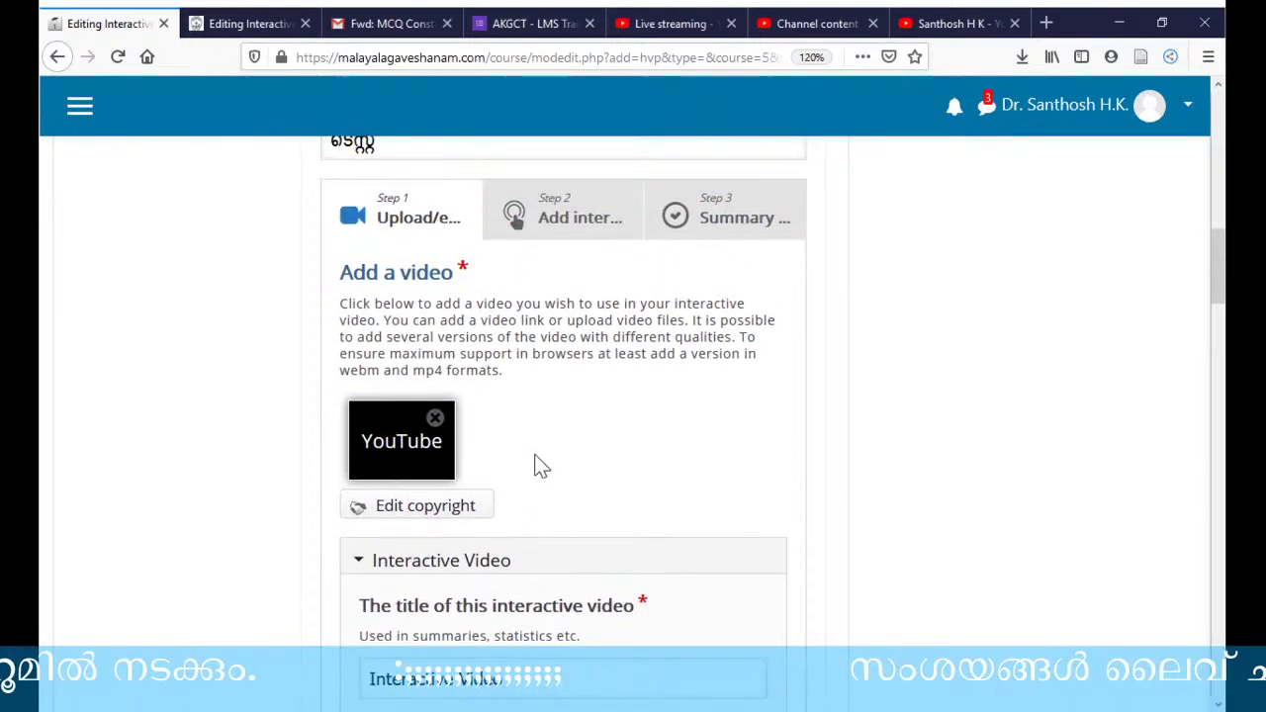
scroll(541, 467, "down", 15)
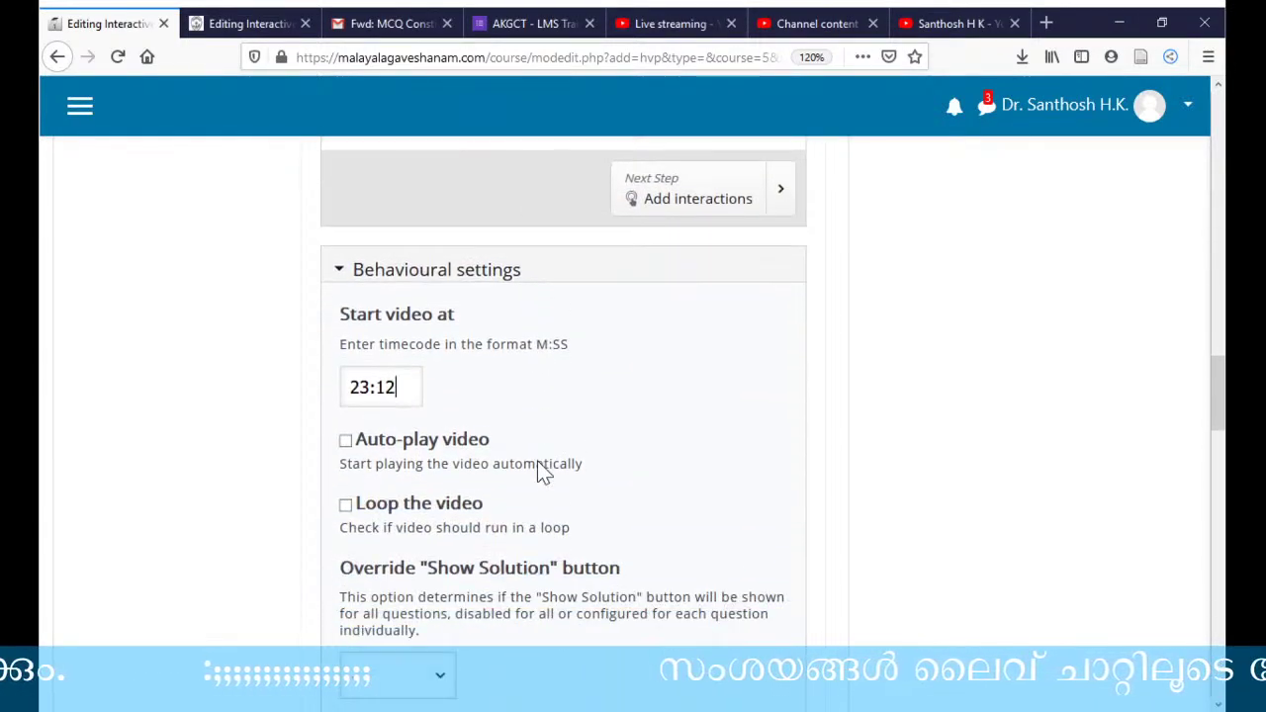
scroll(537, 460, "up", 15)
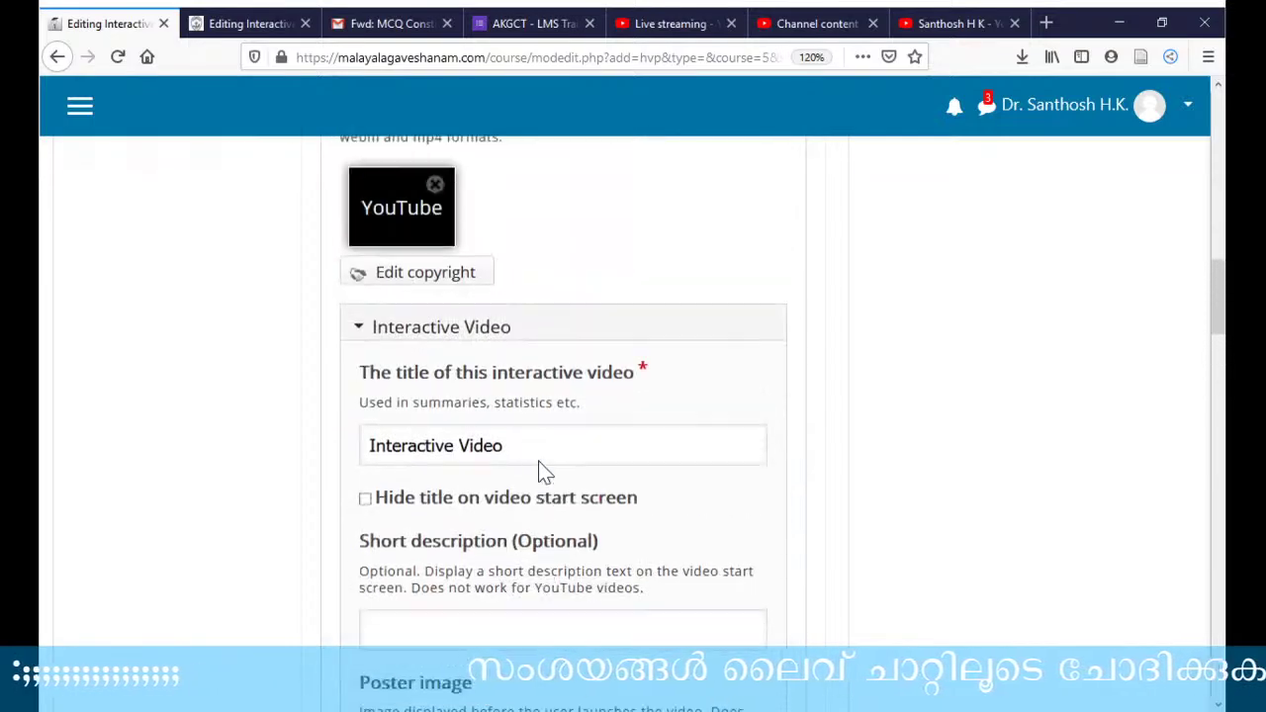
scroll(541, 463, "up", 2)
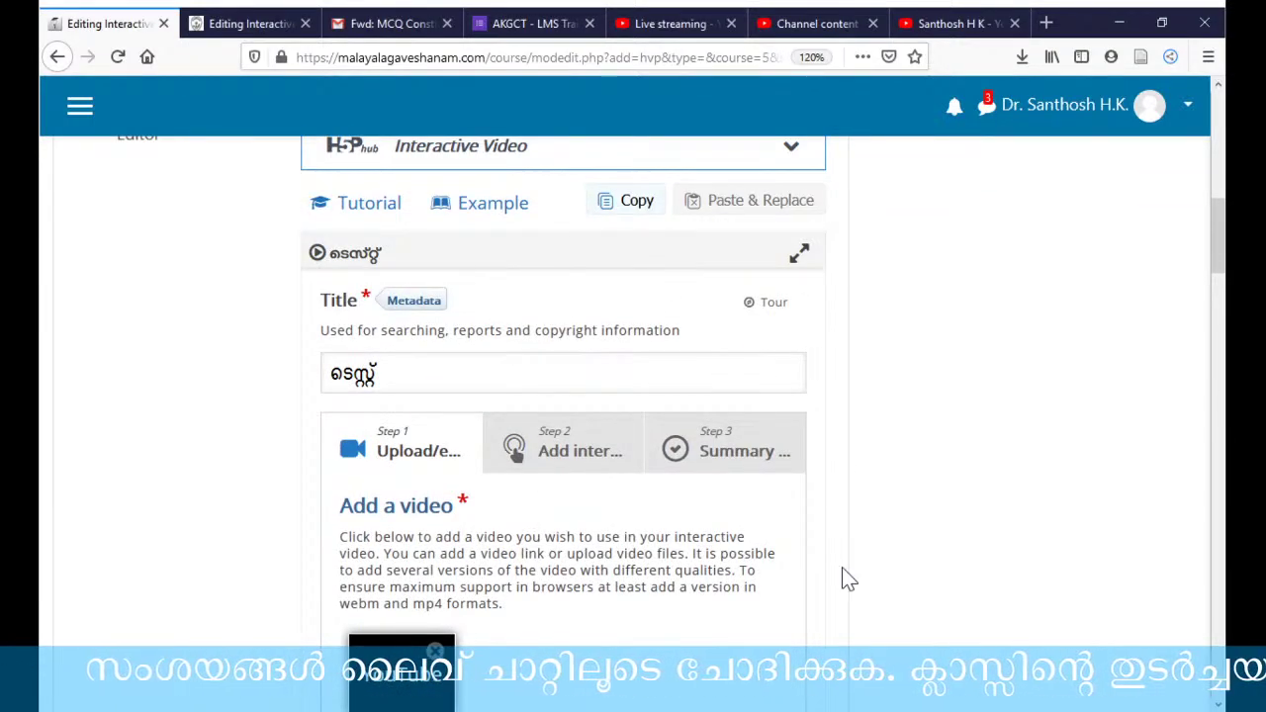
scroll(580, 396, "down", 5)
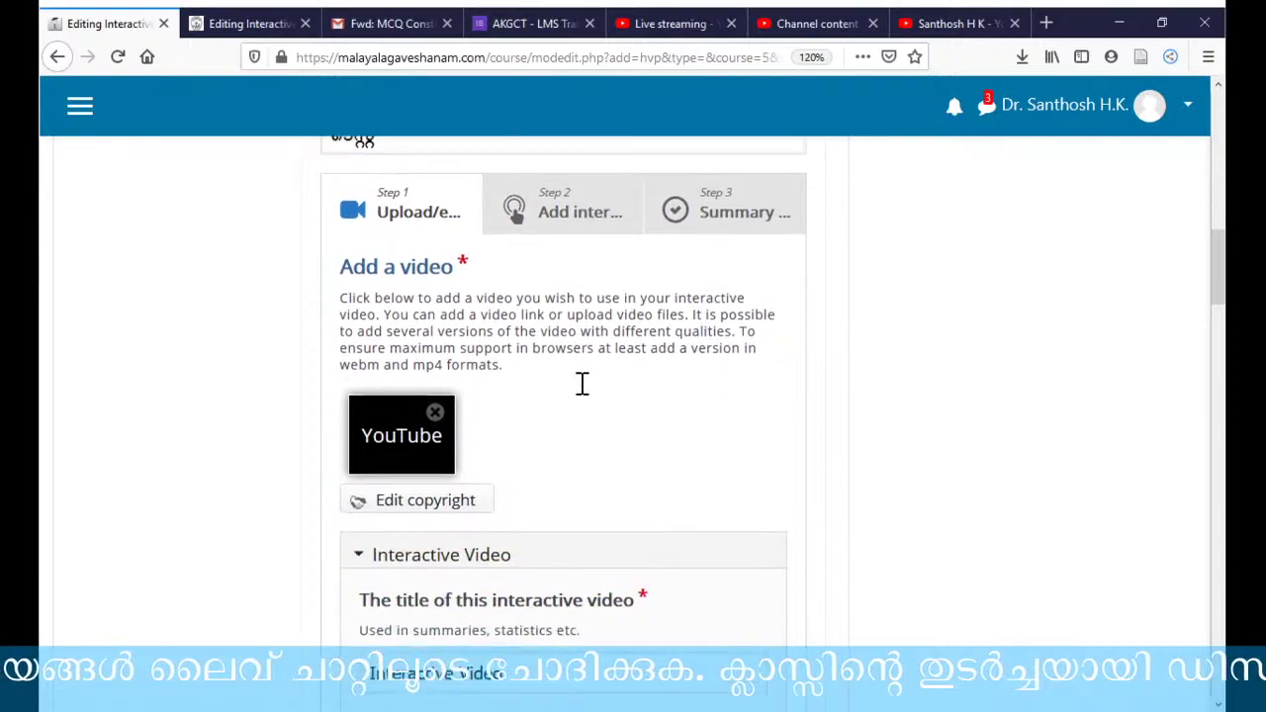
scroll(587, 393, "down", 3)
scroll(581, 393, "down", 3)
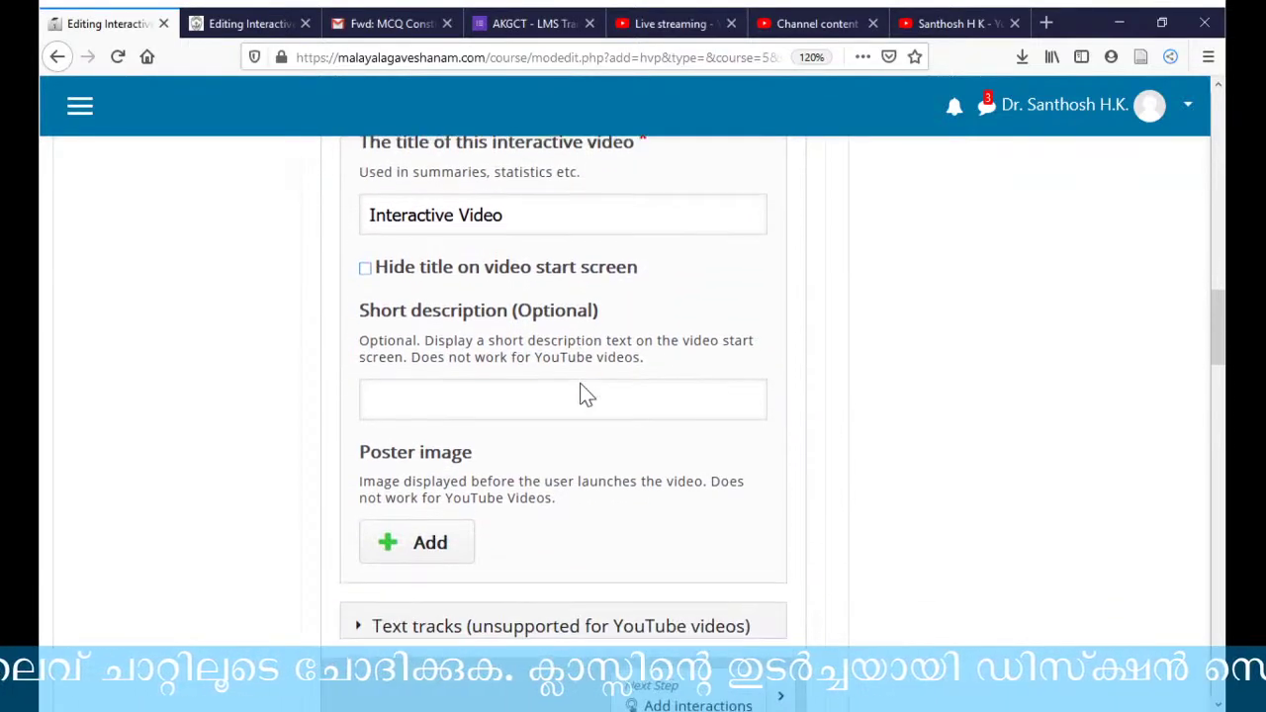
scroll(580, 391, "down", 2)
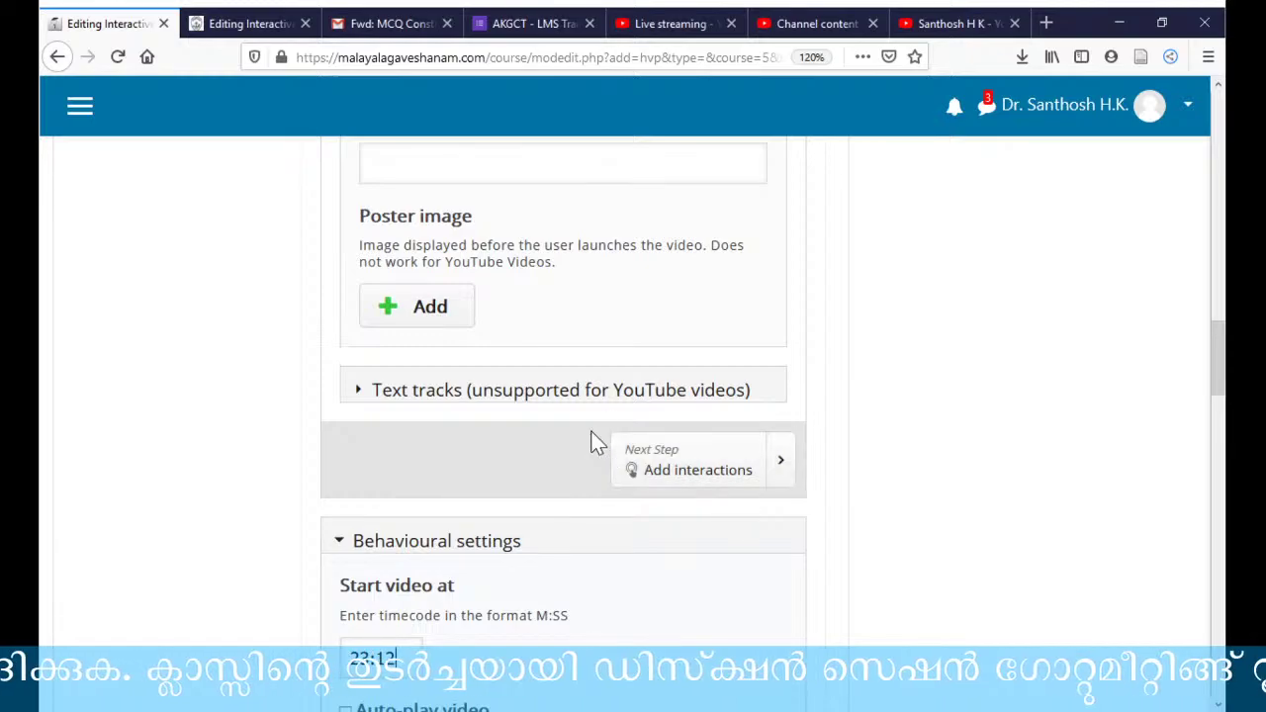
scroll(534, 374, "up", 1)
scroll(534, 374, "up", 7)
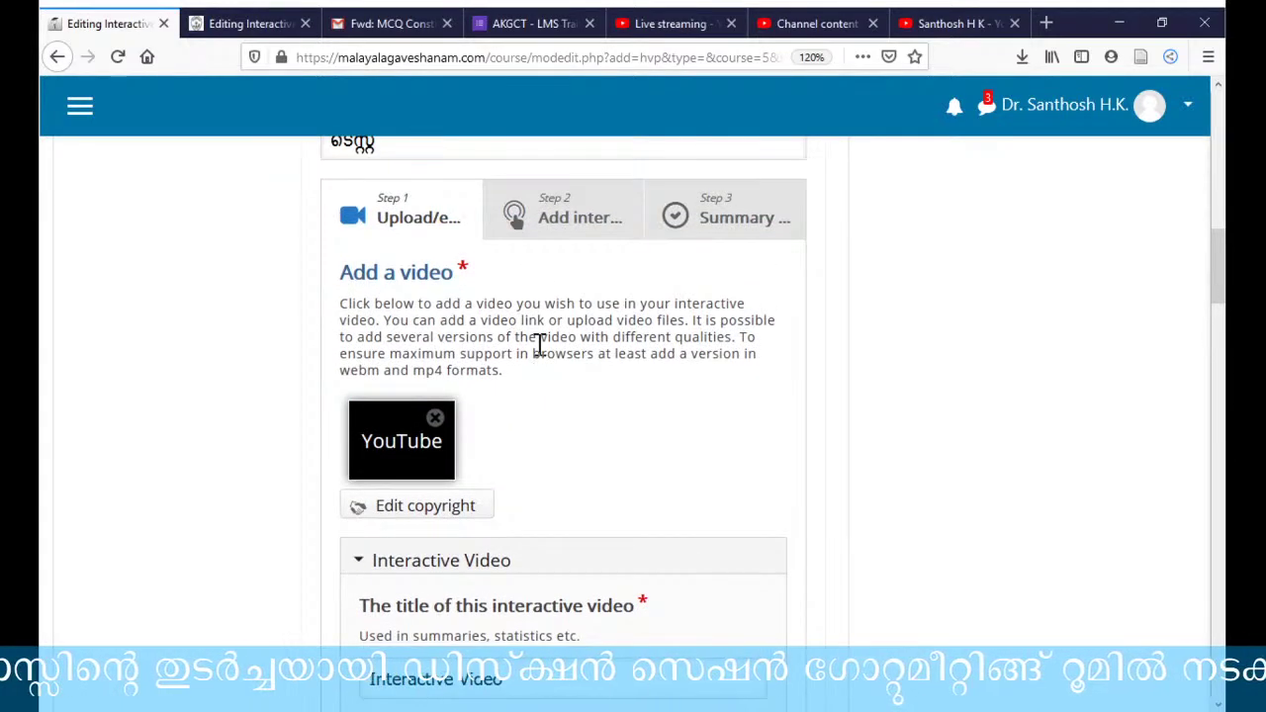
- Go to the Add interactions step, briefly play the embedded video and move its playhead to 7:40
left_click(578, 220)
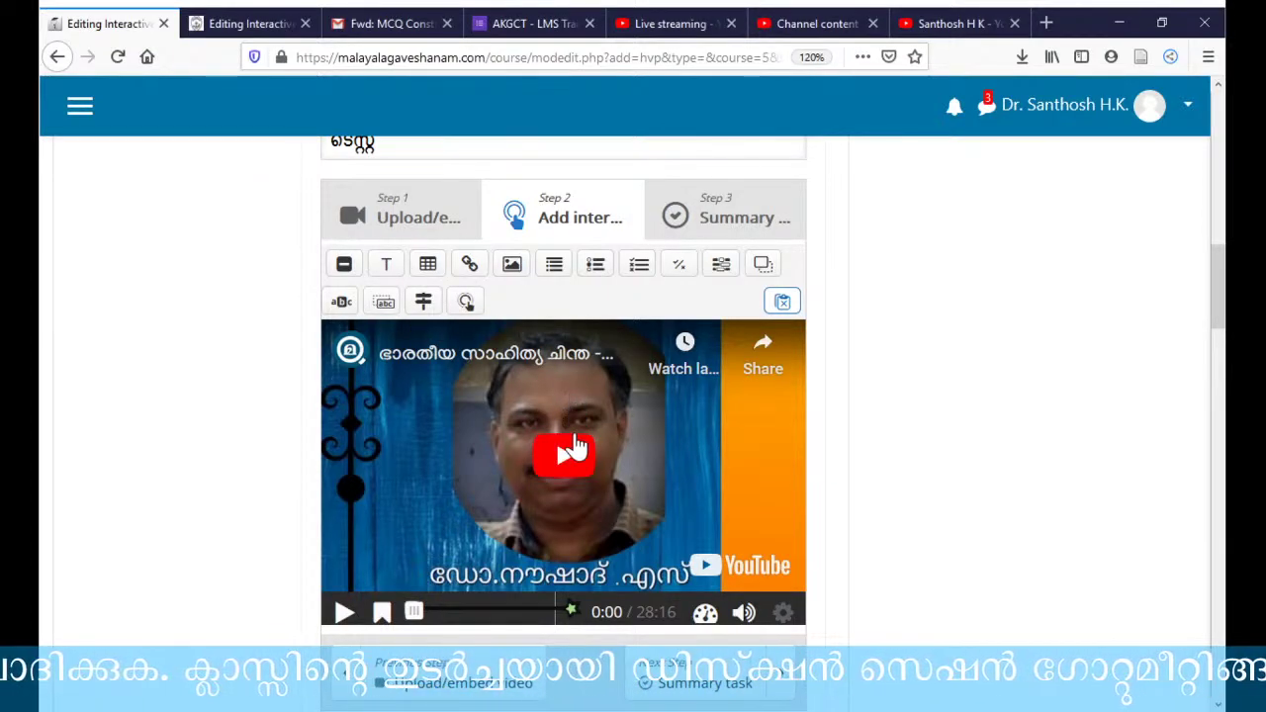
scroll(577, 457, "down", 1)
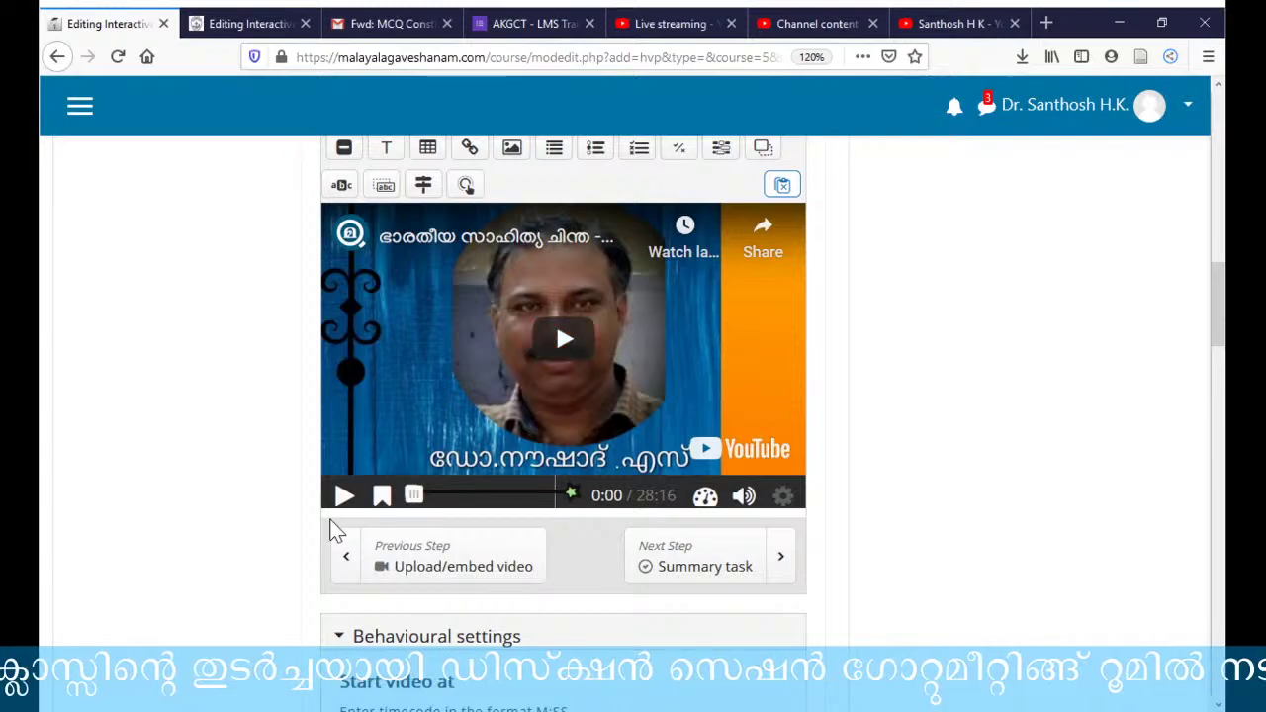
left_click(343, 500)
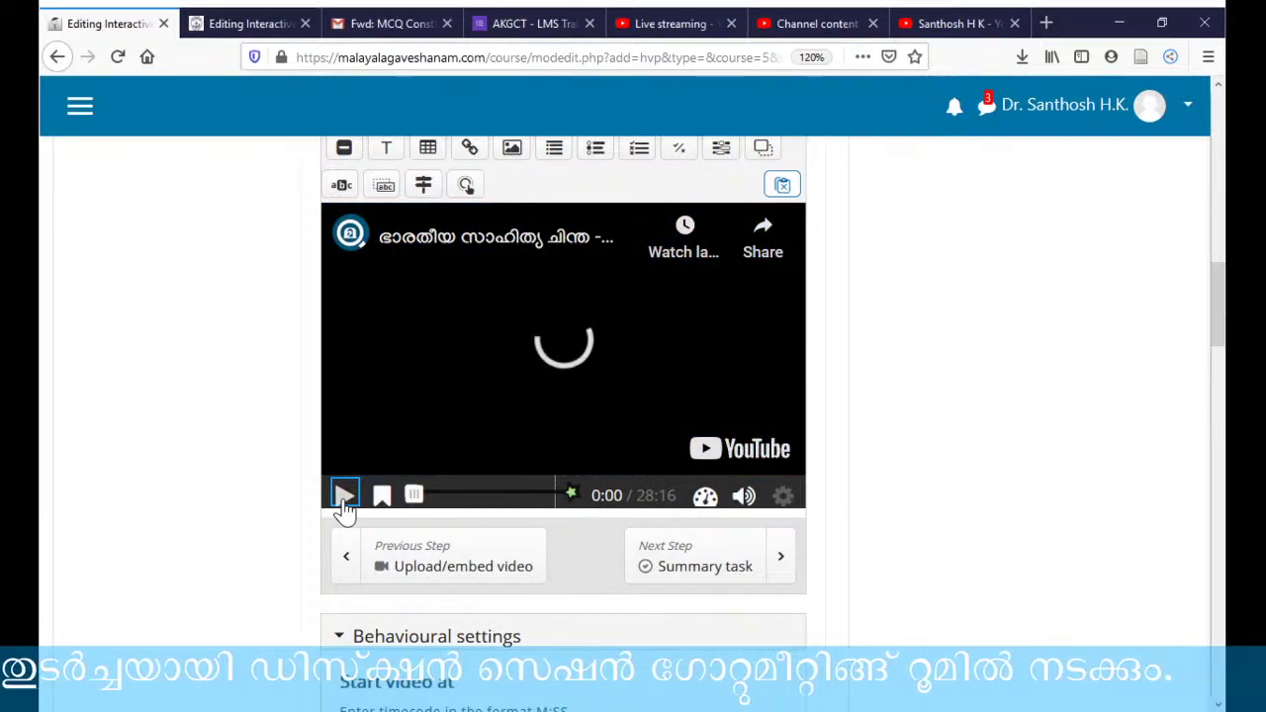
left_click(345, 497)
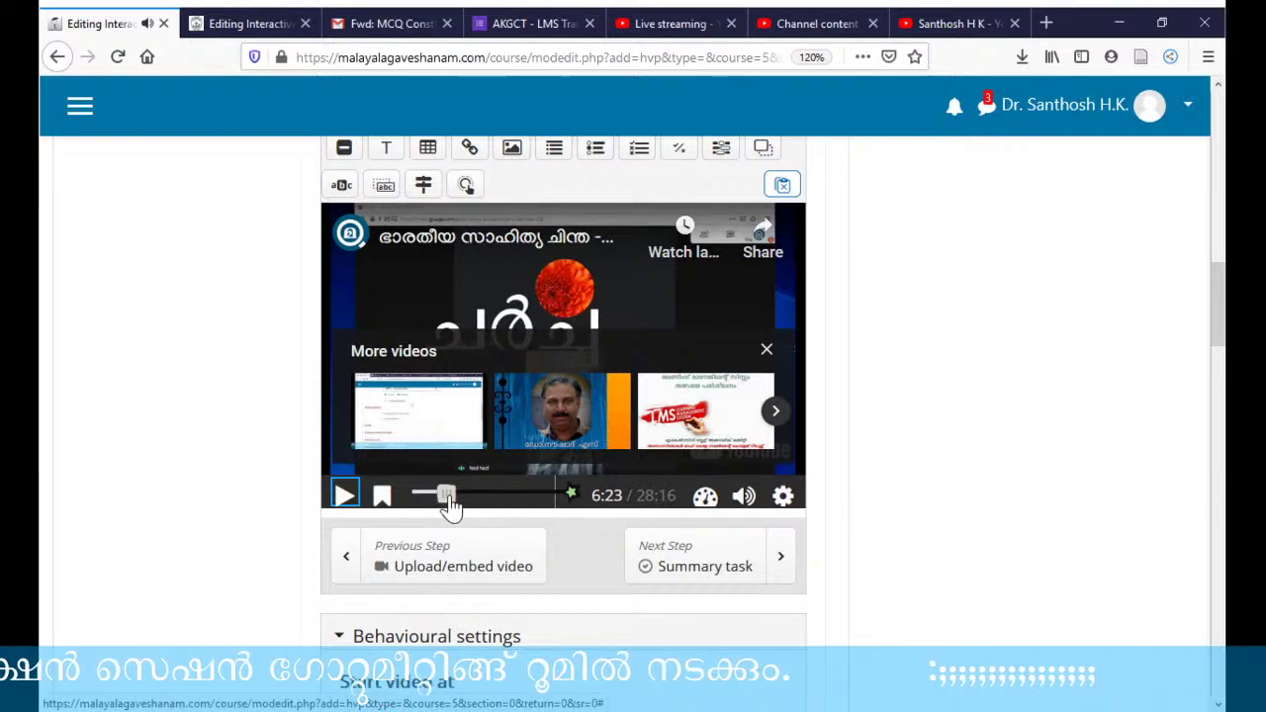
mouse_move(448, 505)
left_mouse_down()
mouse_move(431, 506)
mouse_move(455, 506)
left_mouse_up()
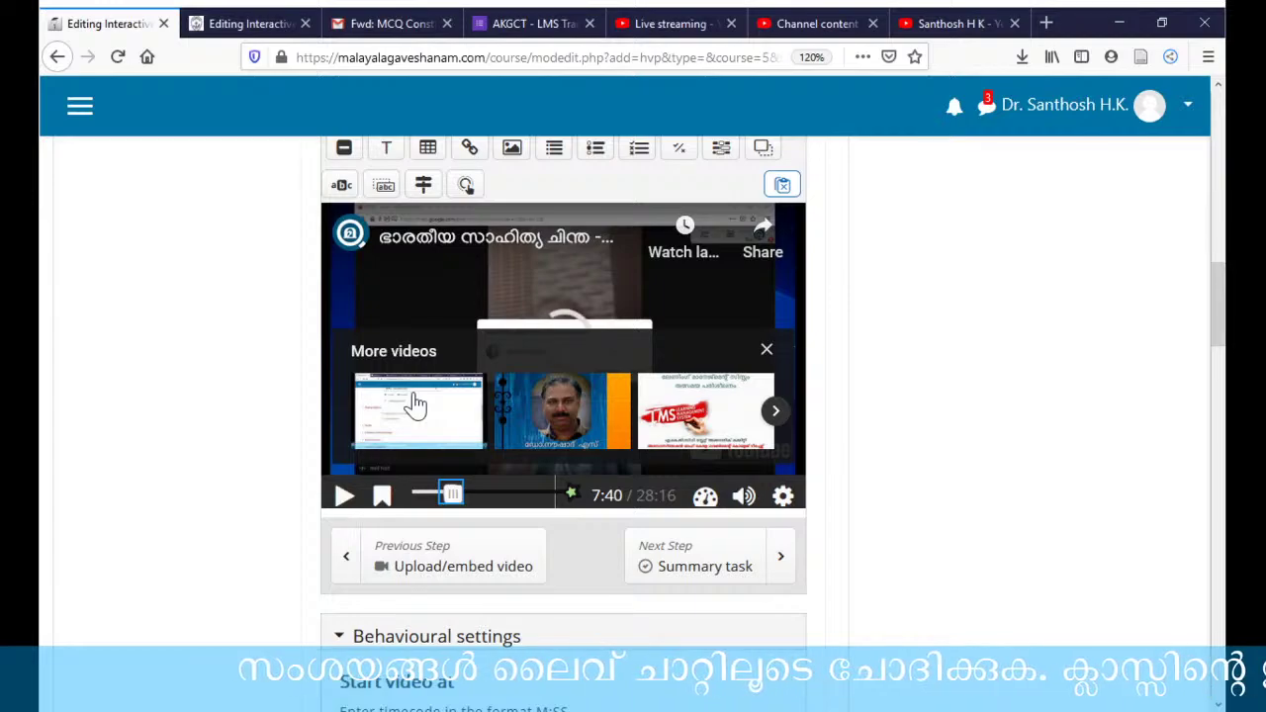
- Add a text interaction at the current video position and label it ടെക്സ്റ്റ്
left_click(386, 150)
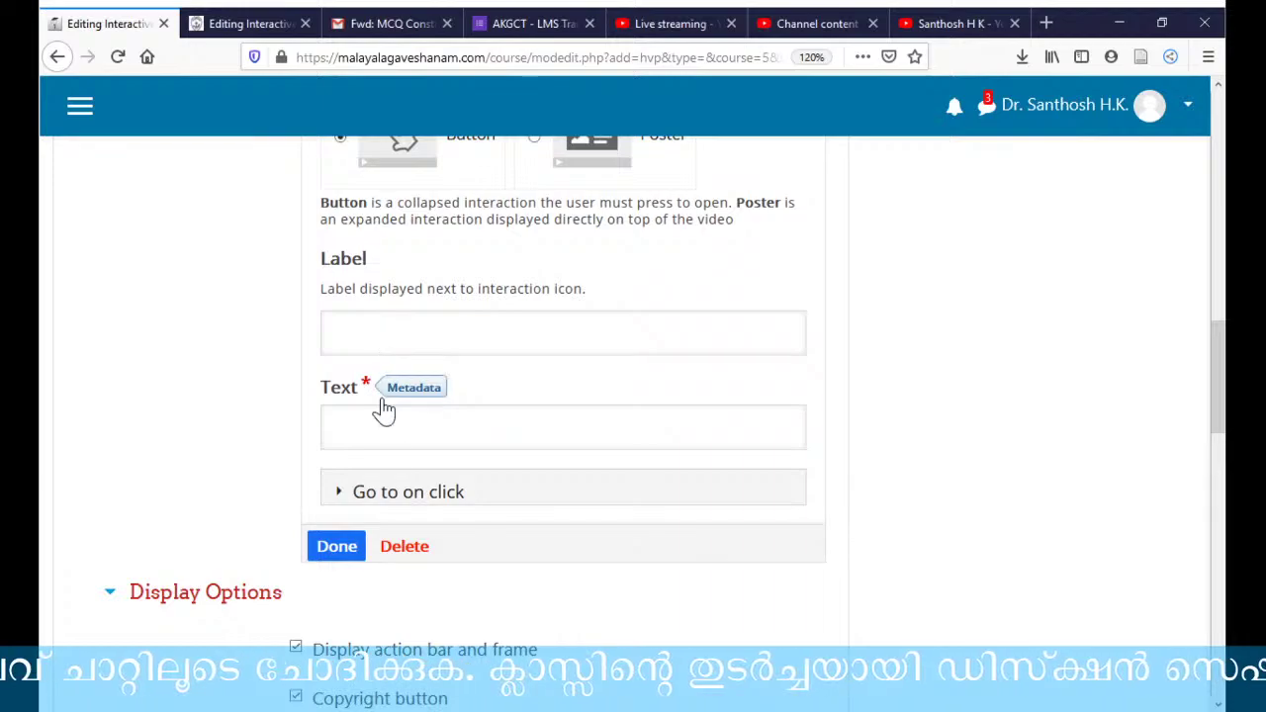
left_click(414, 334)
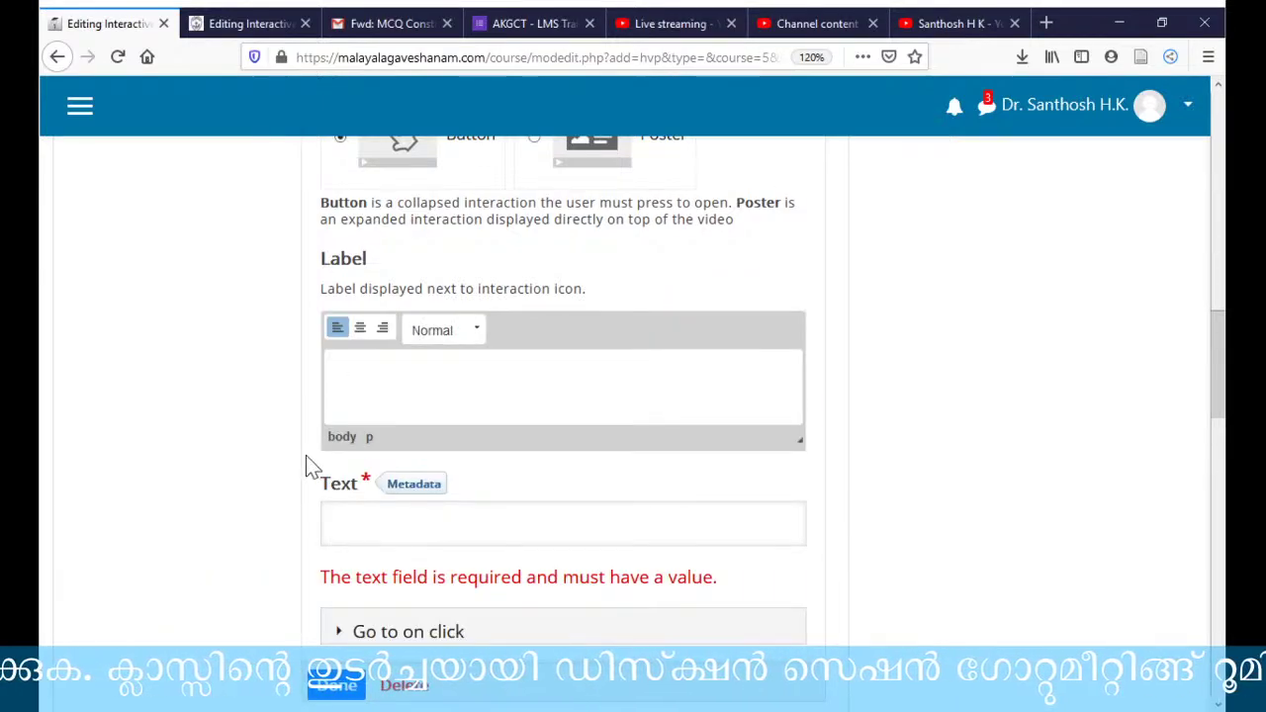
type("sെക്സ്റ്റ്")
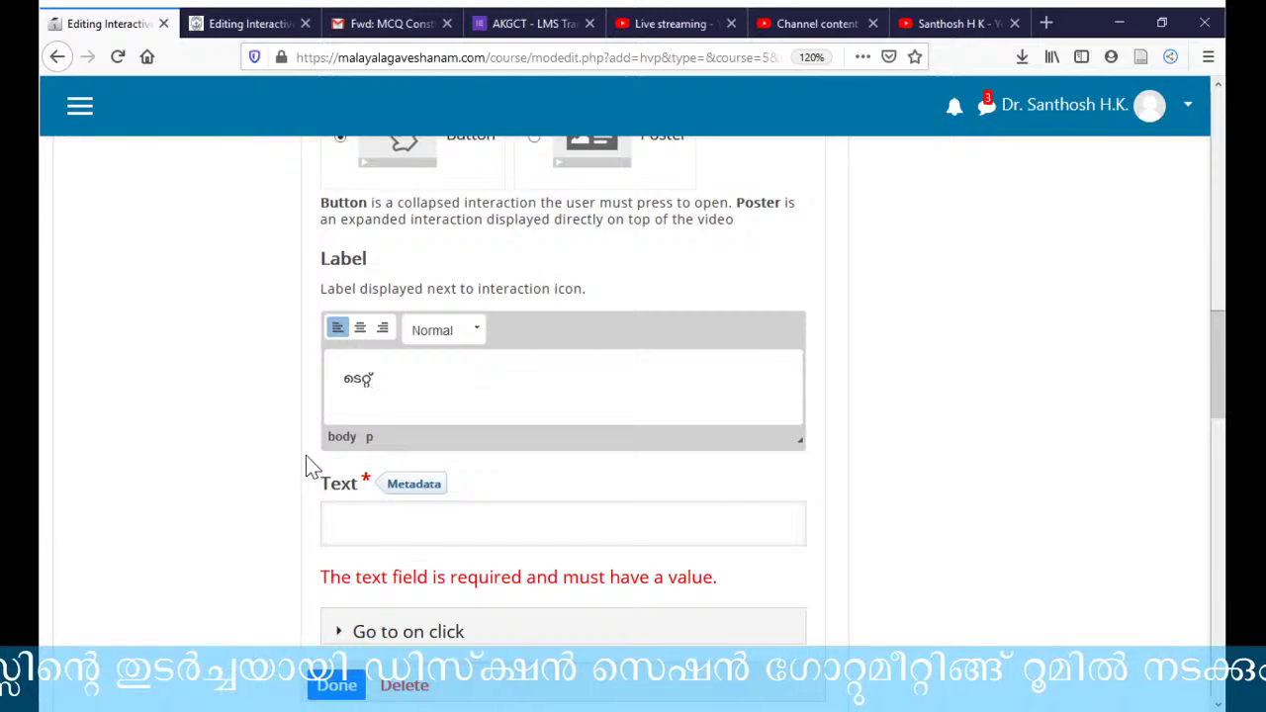
type("റ്റ്")
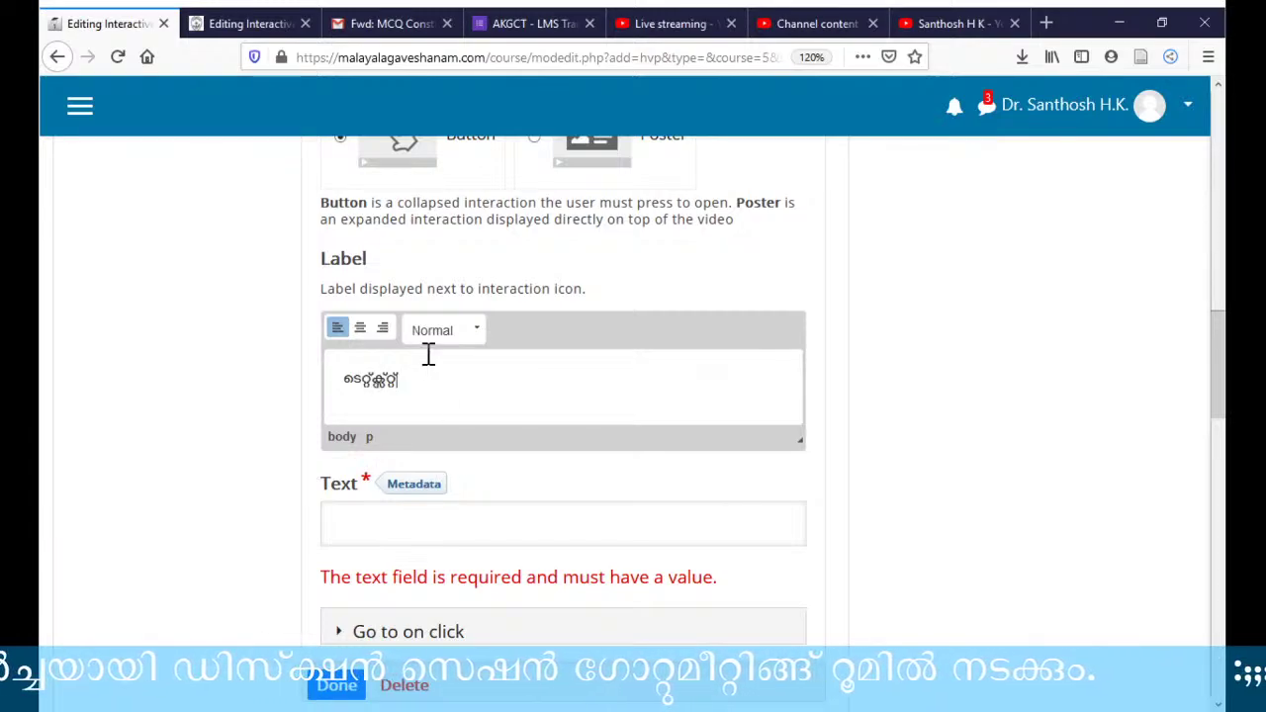
left_click_drag(422, 377, 363, 379)
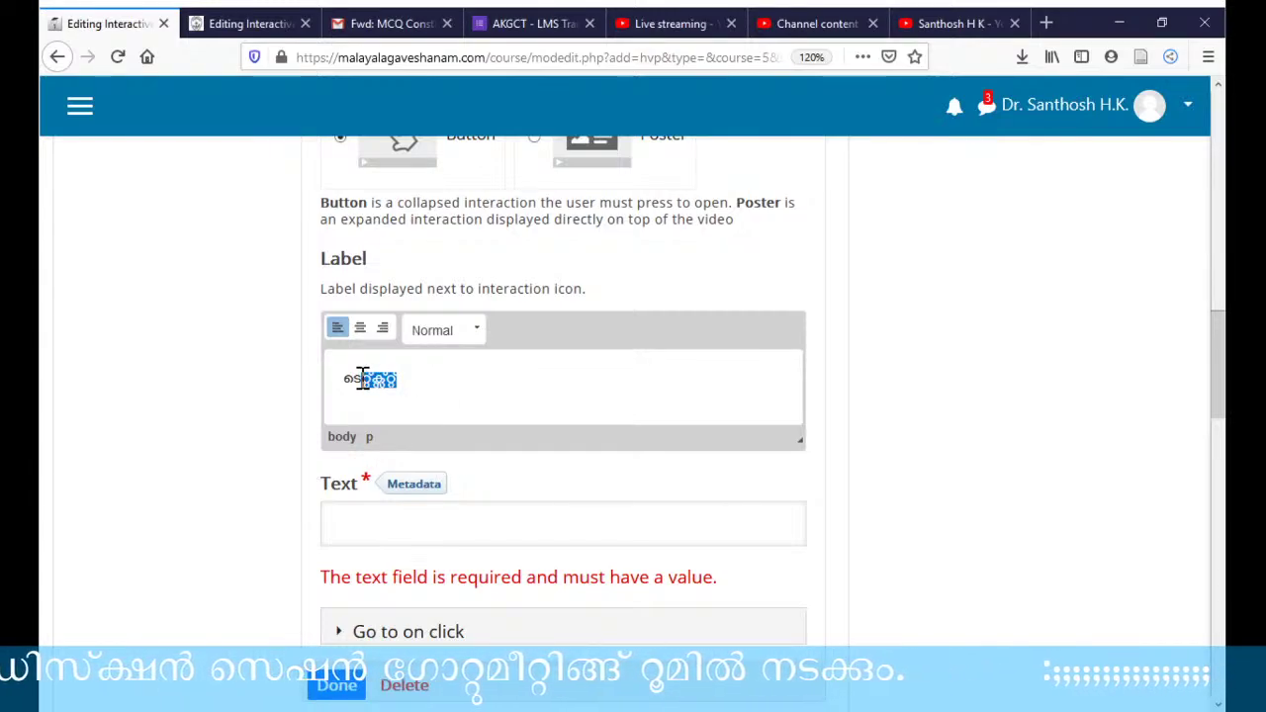
key("BackSpace")
type("സ്റ്റ്")
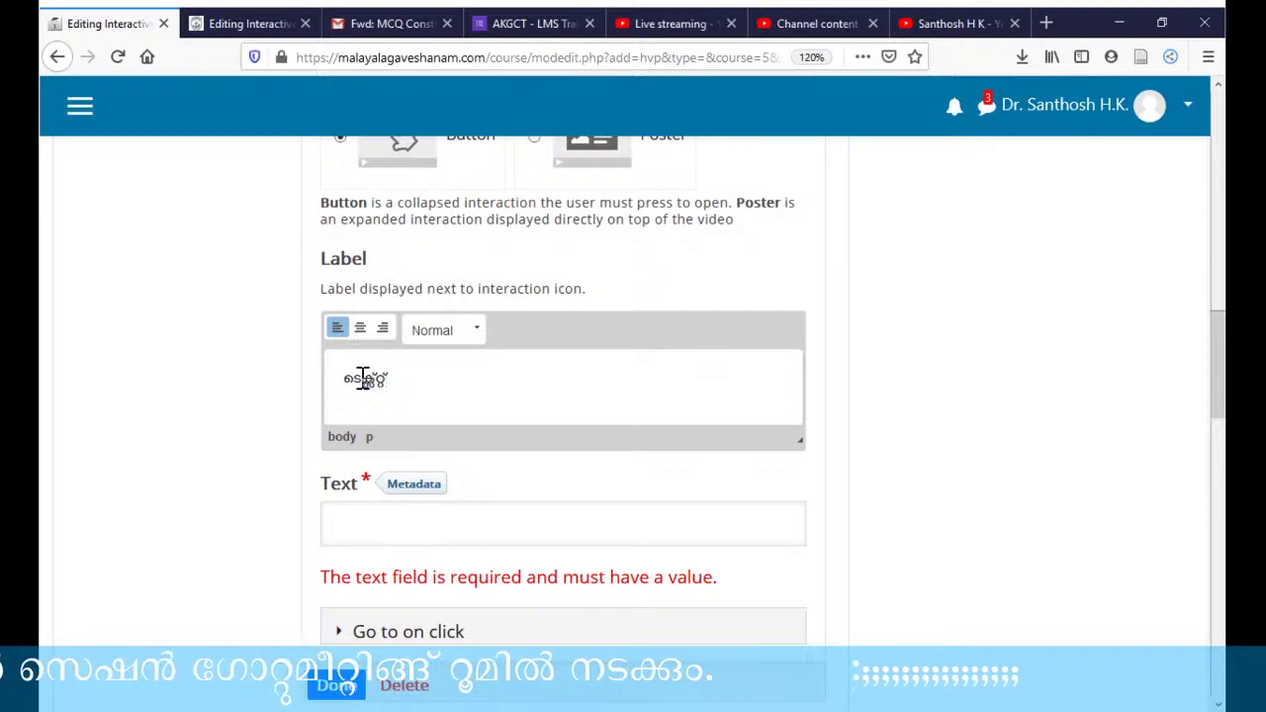
- Enter ആഡ് ചെയ്യുക as the text interaction's content and finish the interaction
left_click(368, 529)
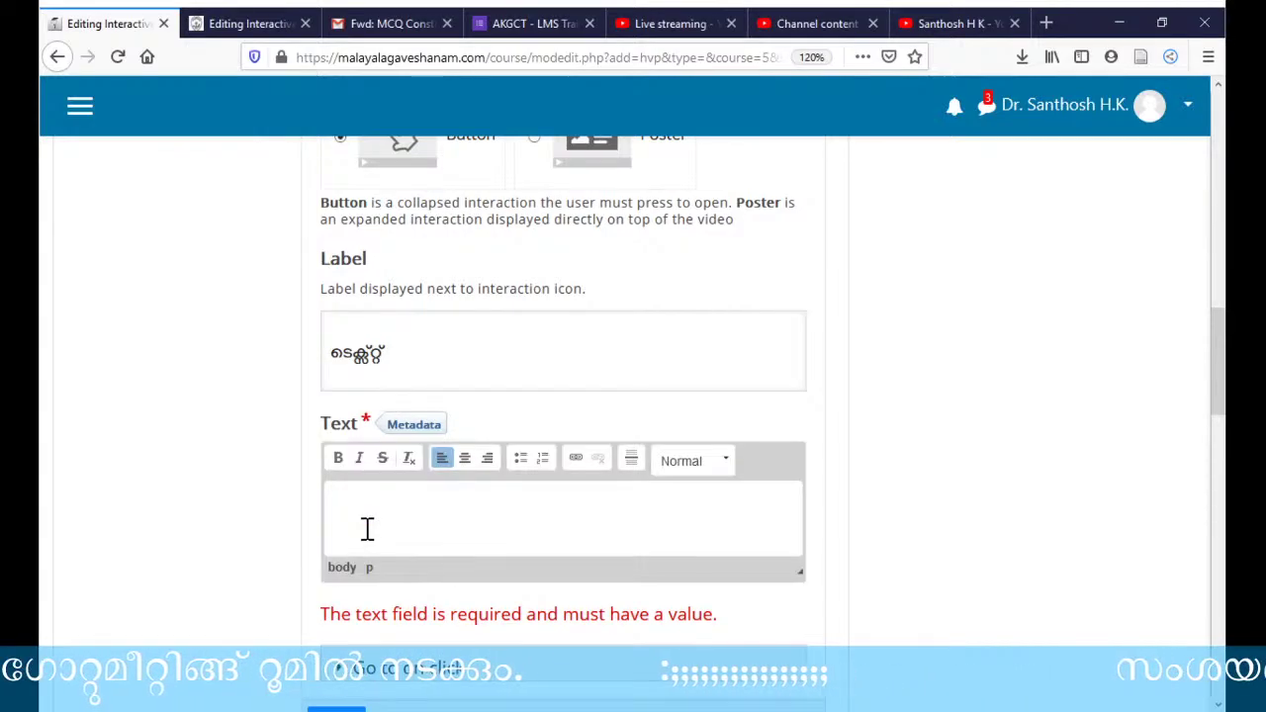
type("ആഡ് ചെയ്യ്")
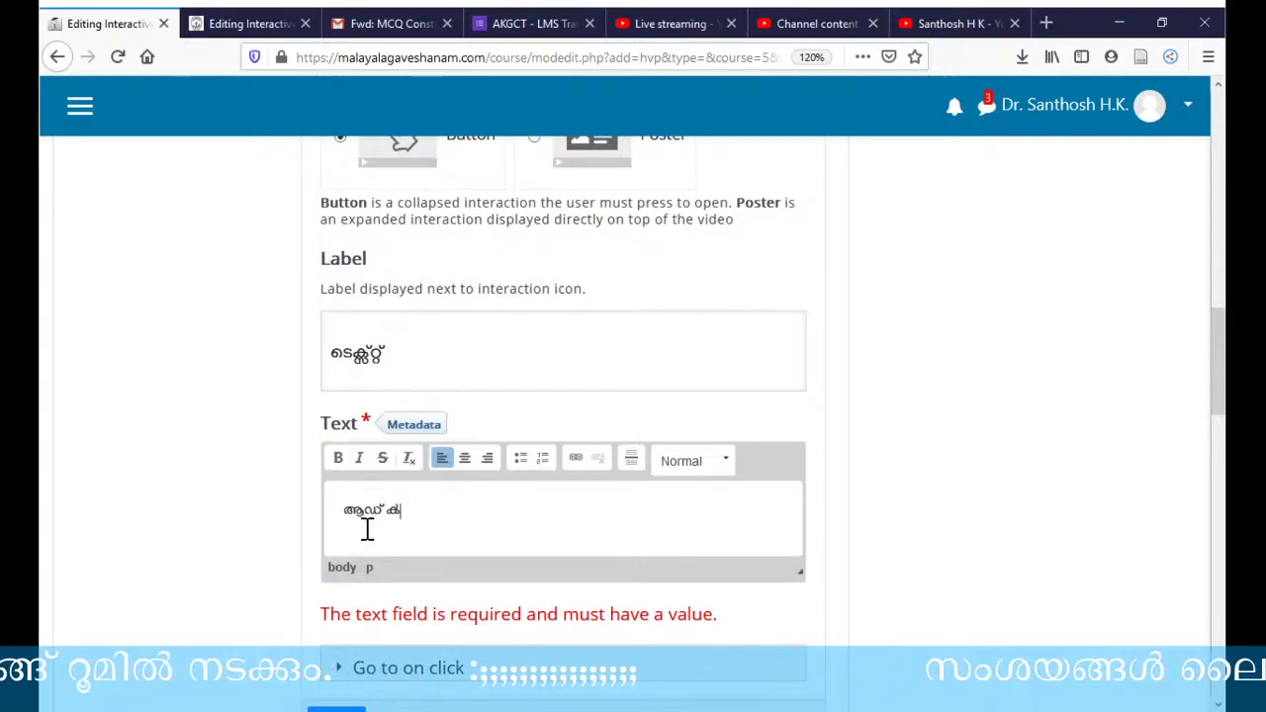
type("ുക")
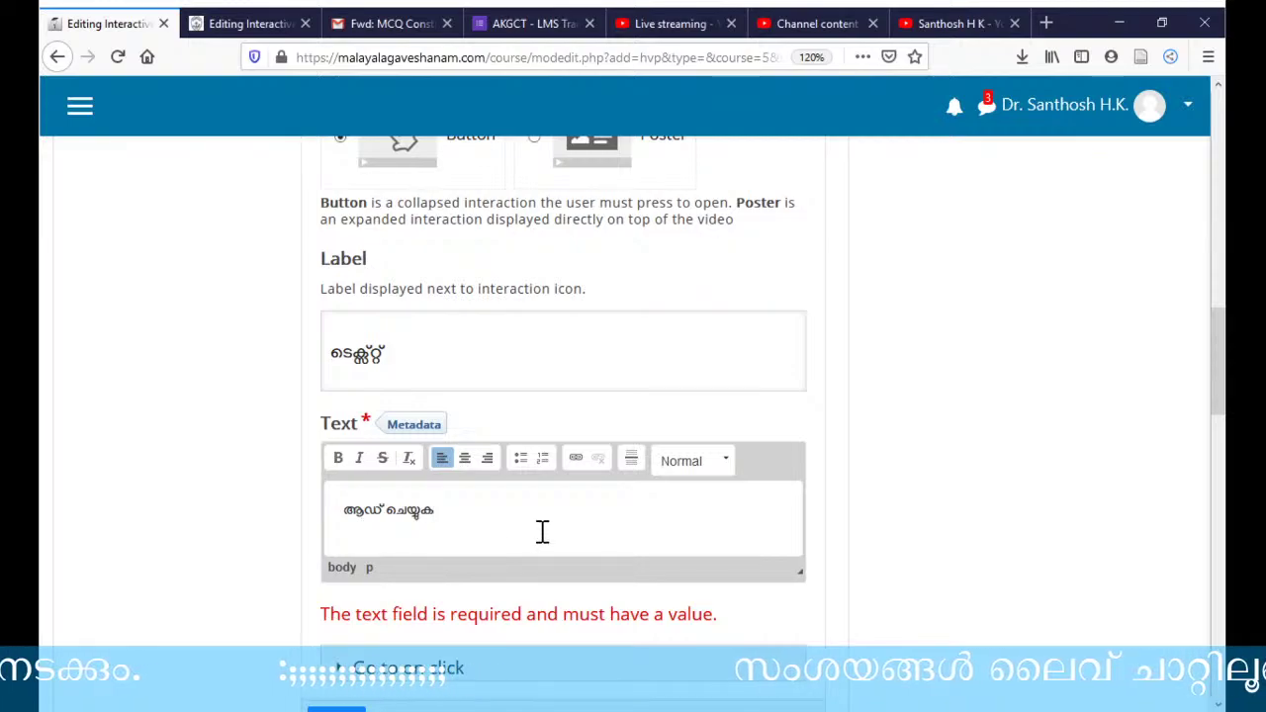
scroll(543, 528, "down", 4)
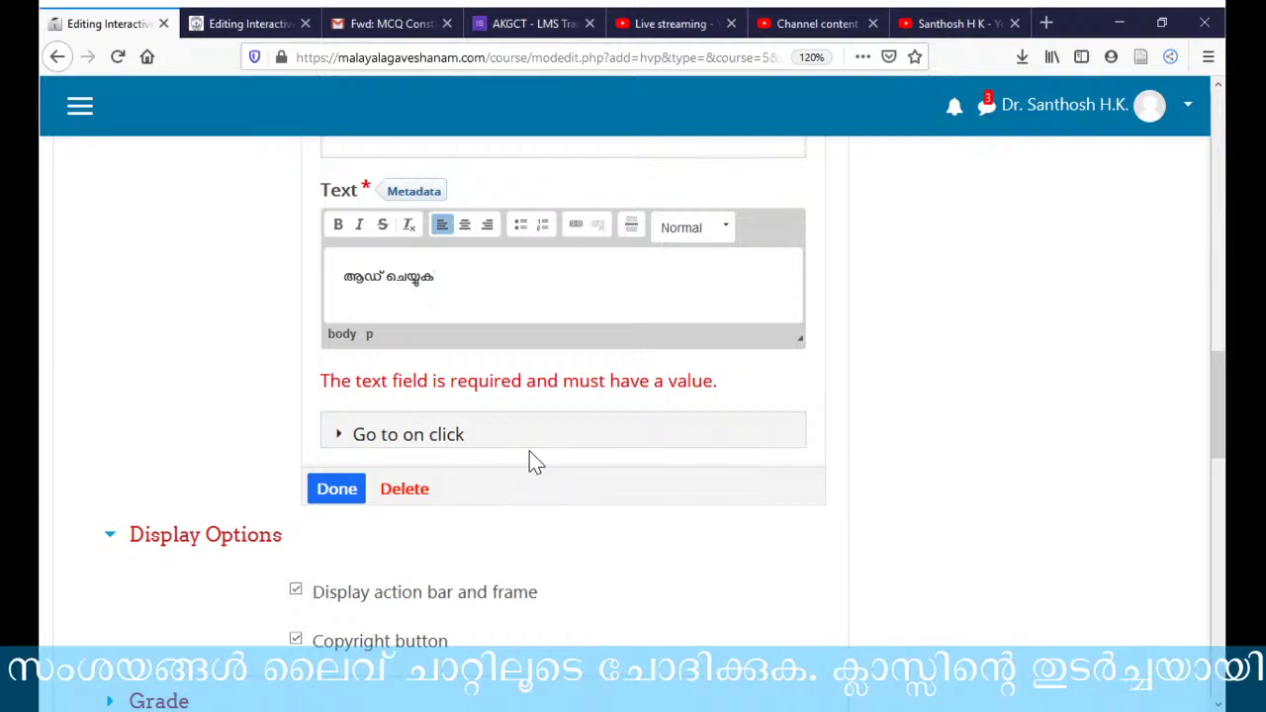
scroll(342, 500, "down", 2)
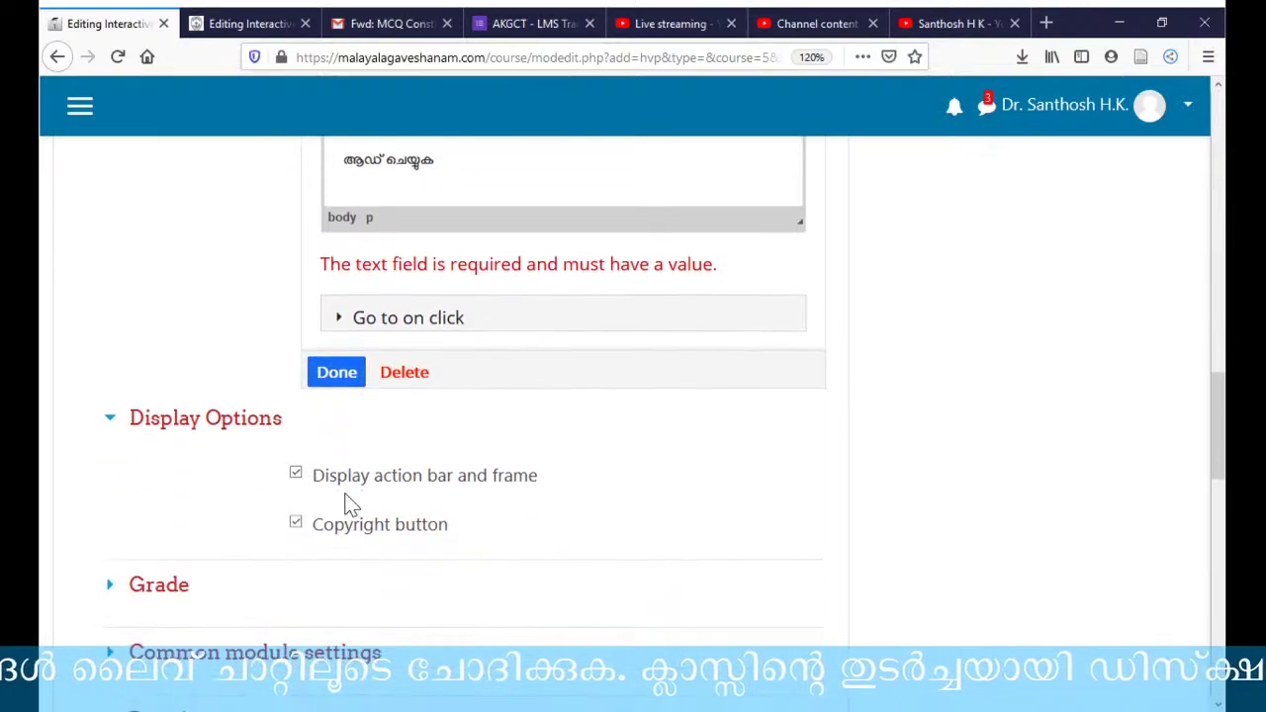
left_click(338, 380)
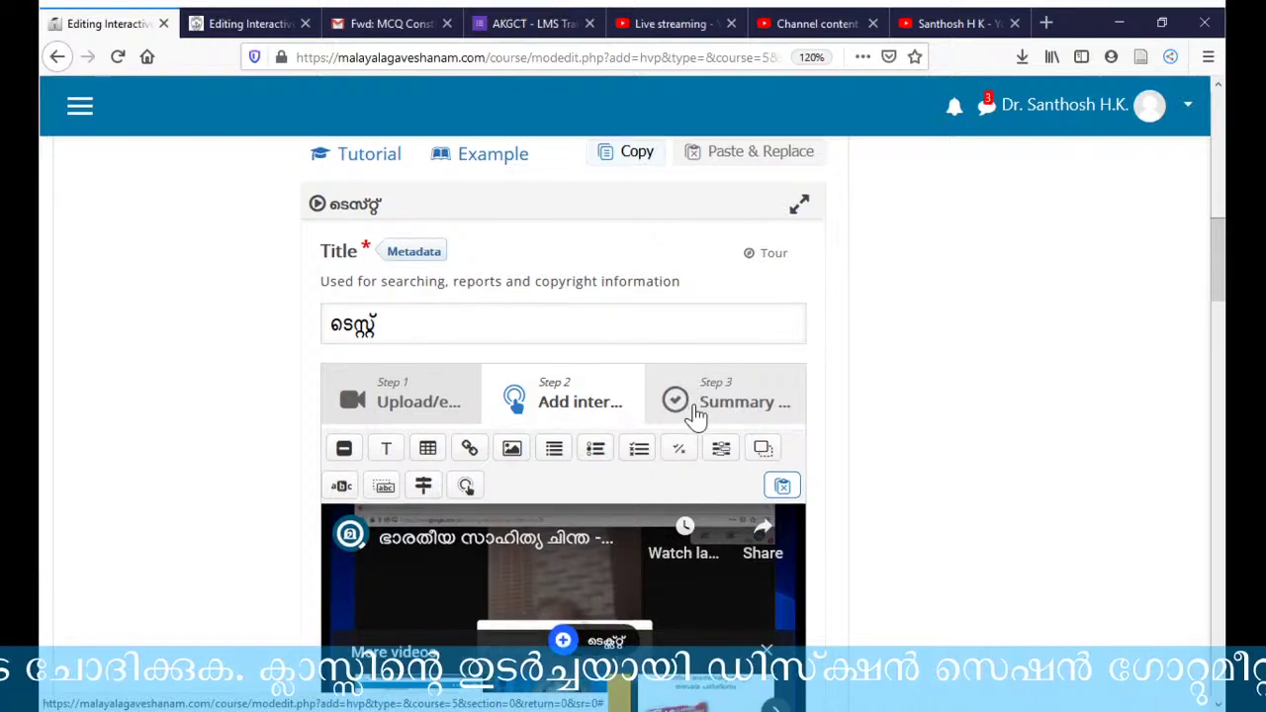
- Move the video playhead to 15:00 and add a Single Choice Set interaction there, displayed as a poster
scroll(692, 415, "down", 2)
scroll(672, 500, "down", 2)
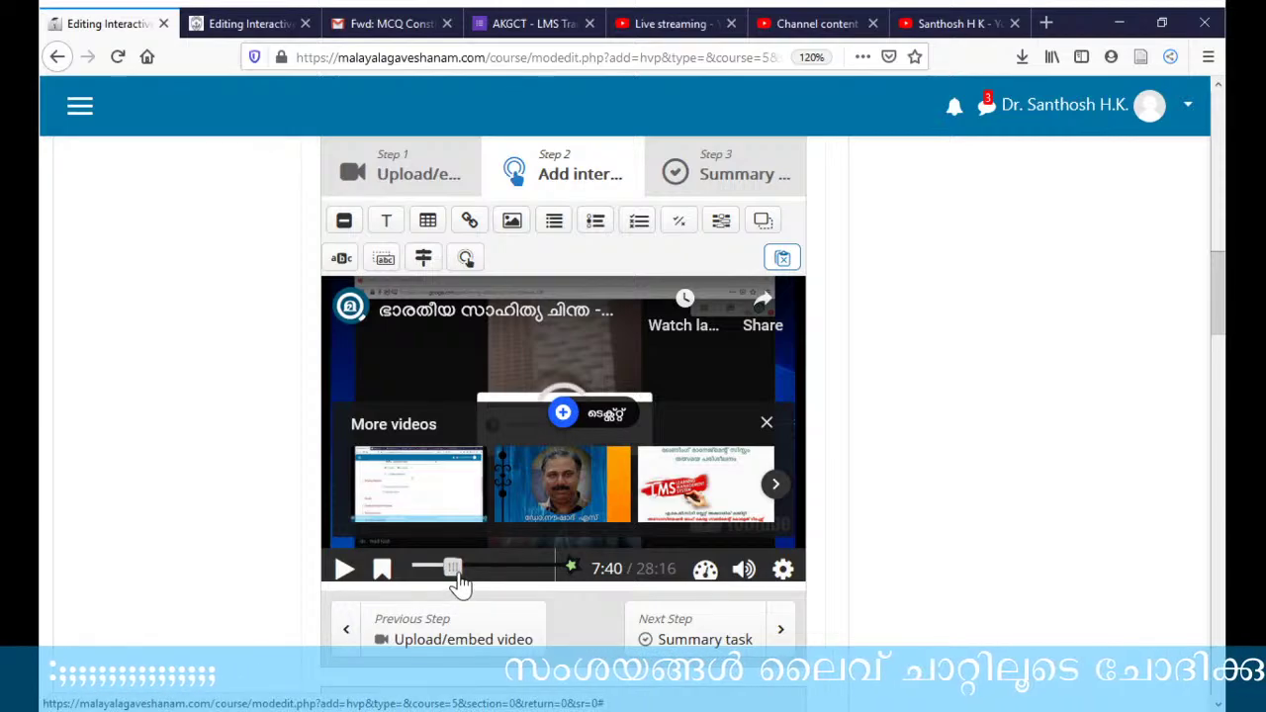
left_click_drag(453, 568, 498, 587)
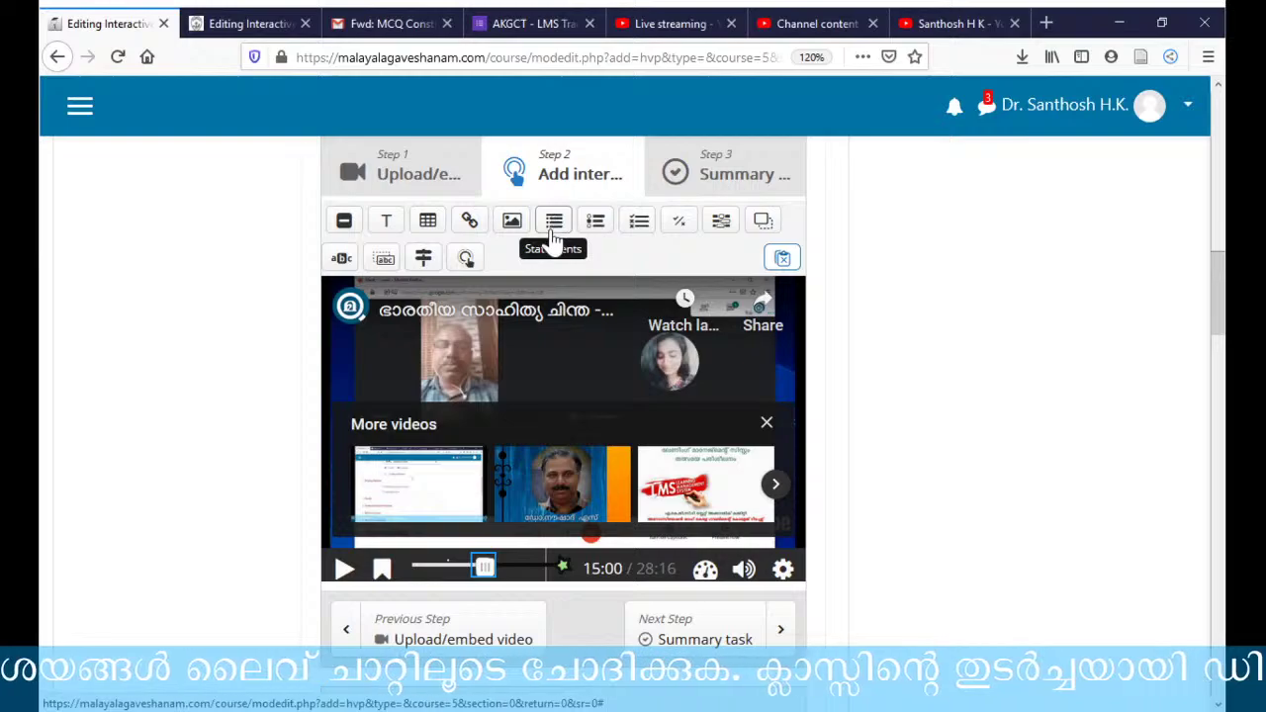
left_click(597, 224)
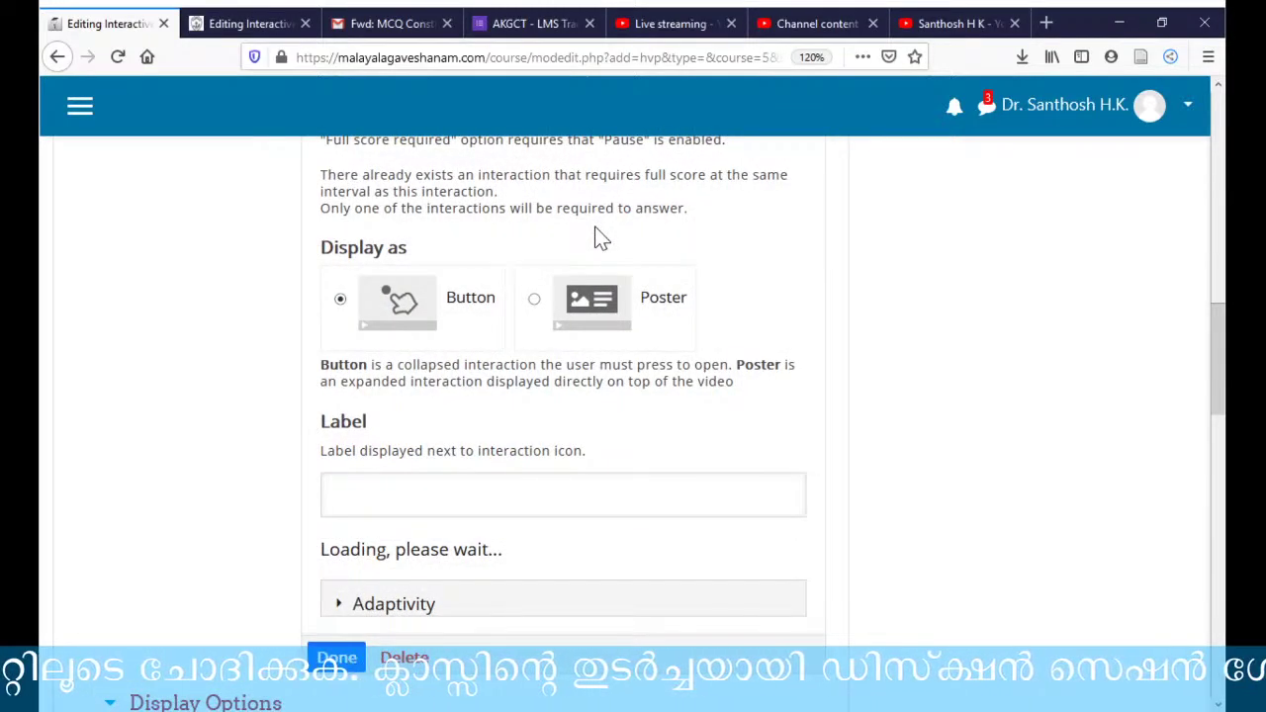
left_click(535, 305)
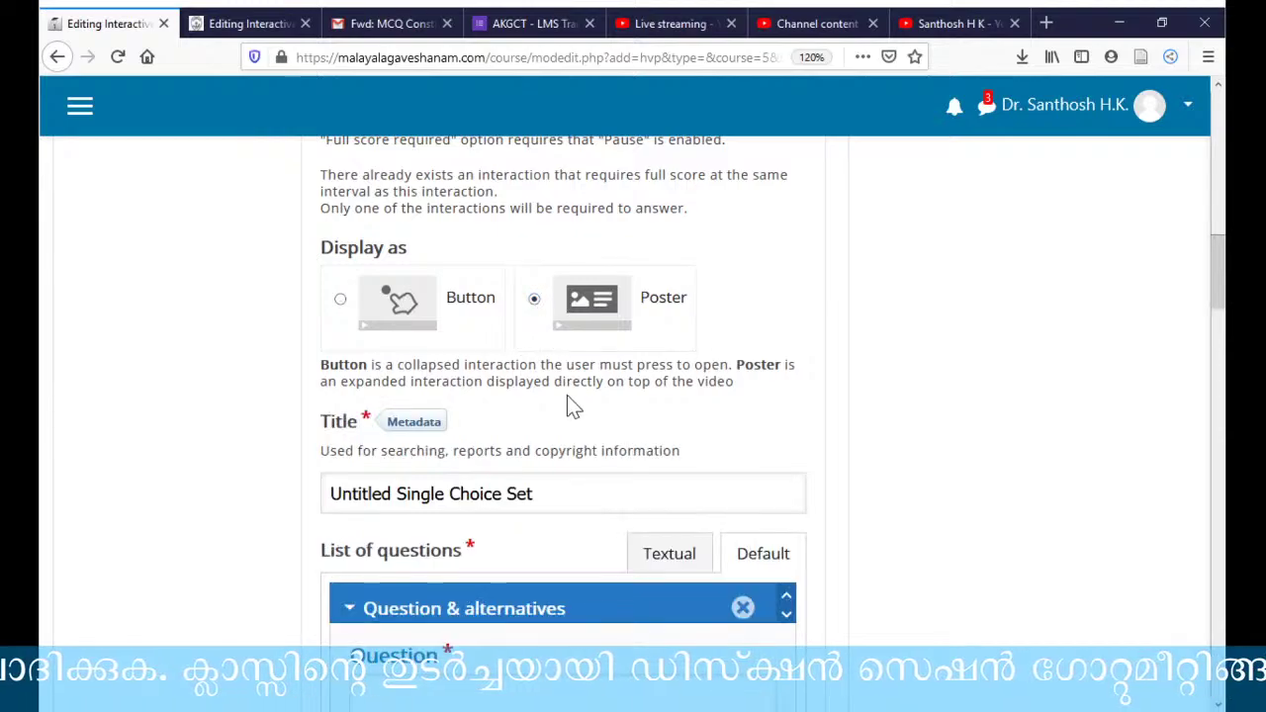
- Enter ചോദ്യം ഒന്ന് as the set's first question and ശരിയുത്തരം as its correct alternative
scroll(603, 429, "down", 2)
scroll(603, 430, "down", 2)
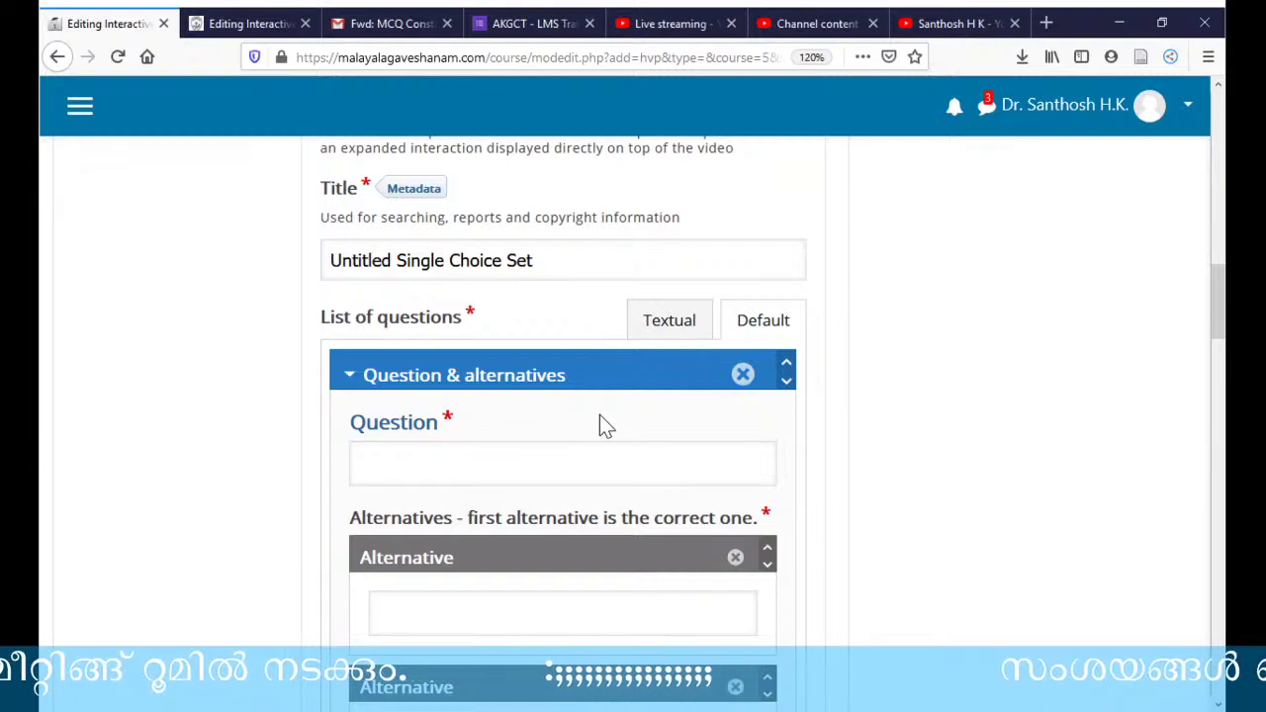
scroll(551, 466, "down", 2)
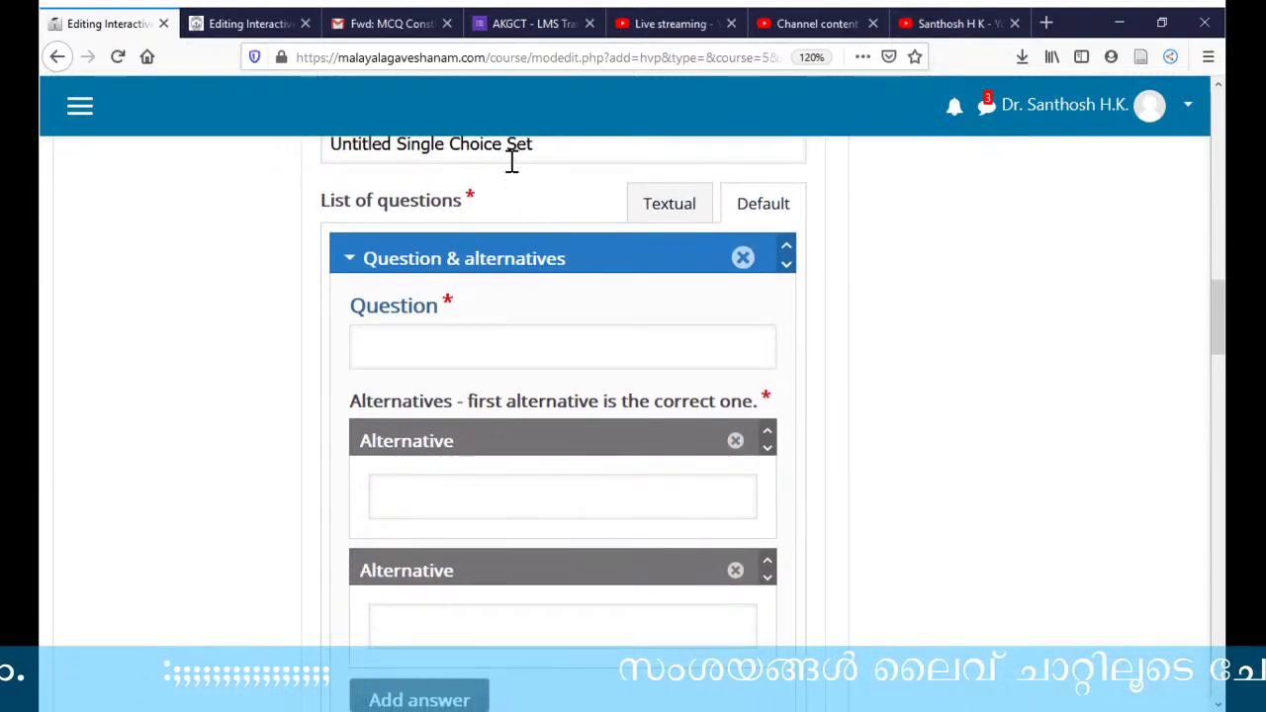
left_click(445, 349)
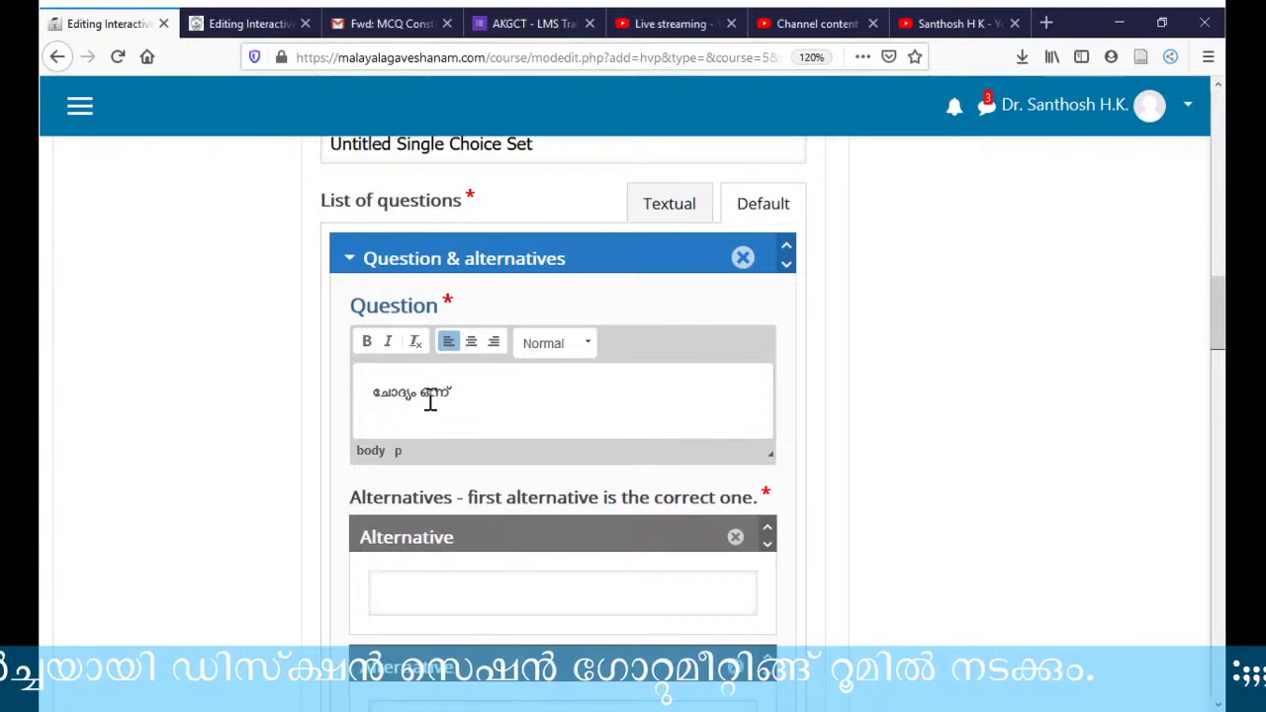
scroll(482, 422, "down", 4)
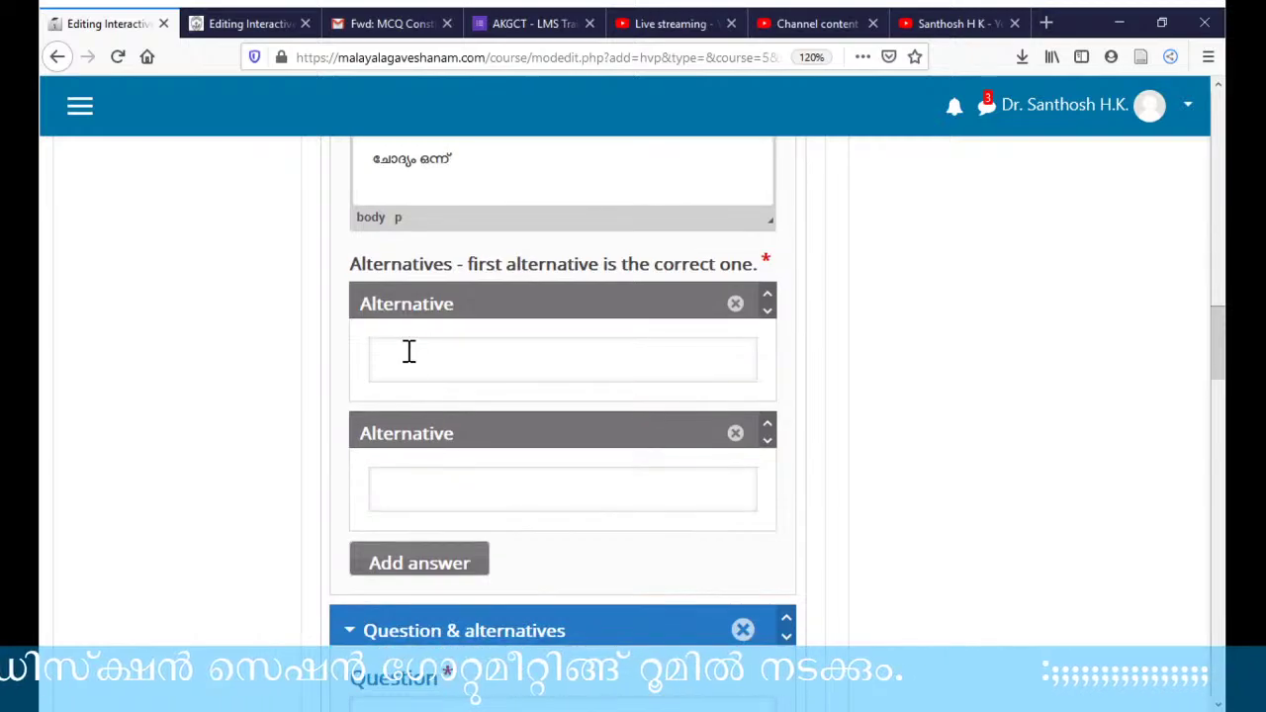
left_click(407, 353)
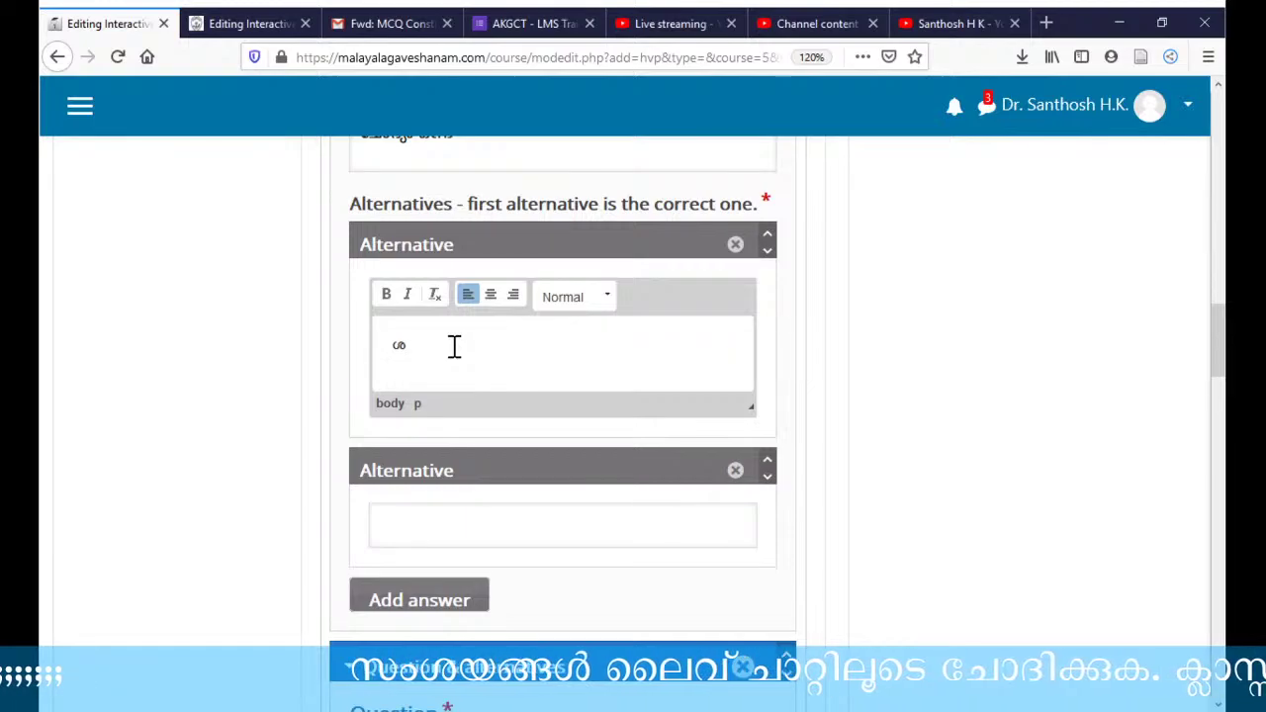
type("യ്")
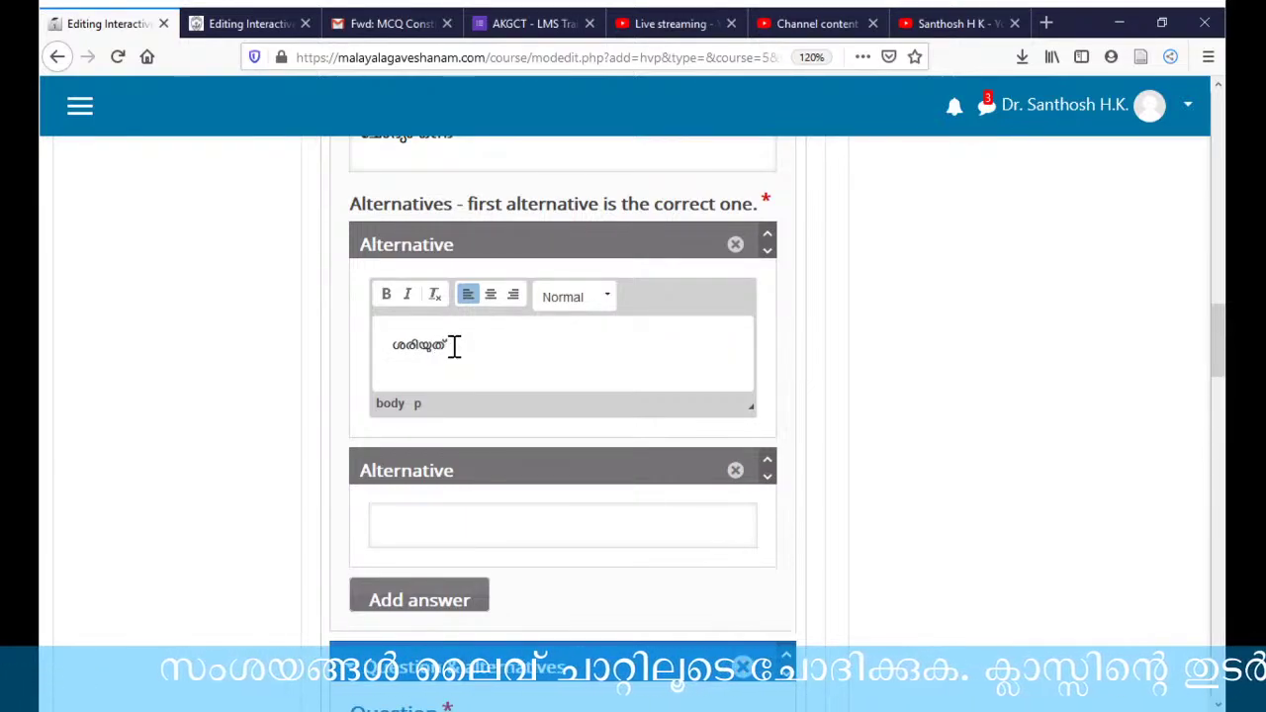
type("ുത്തരം")
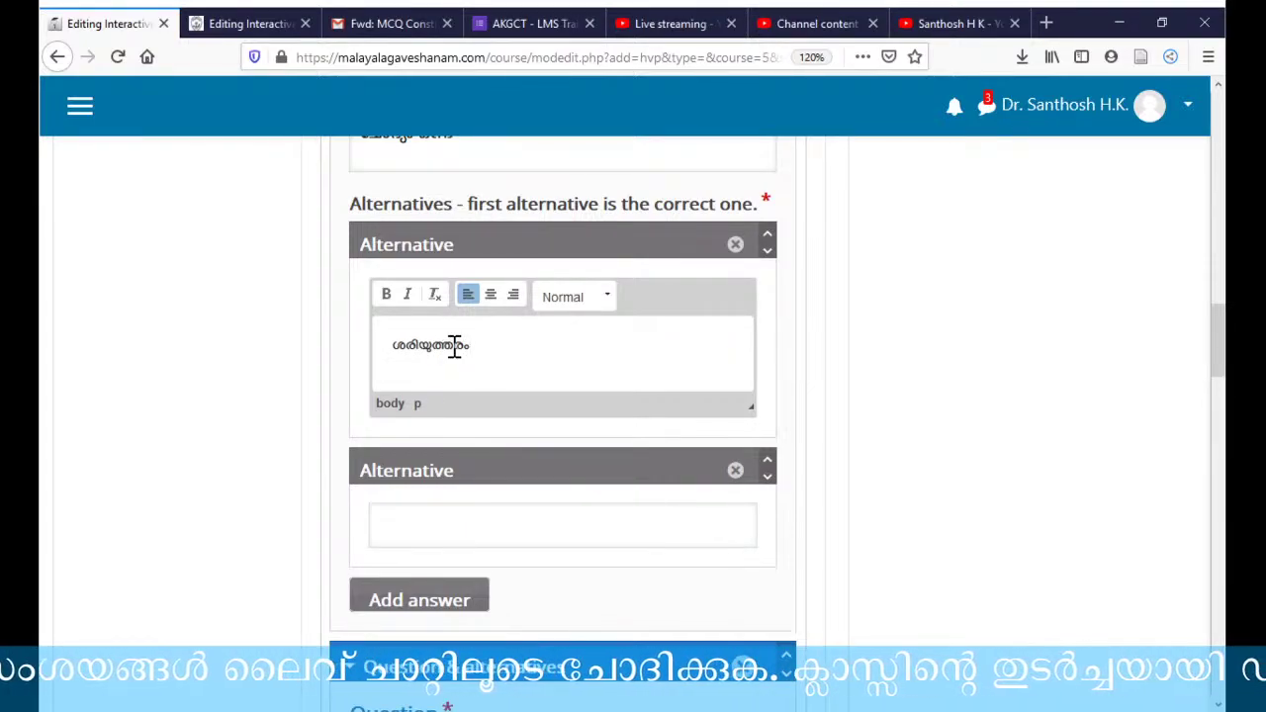
- Fill in the first question's second alternative with തെറ്റ് ഒന്ന്
left_click(412, 524)
type("തെറ്റ്")
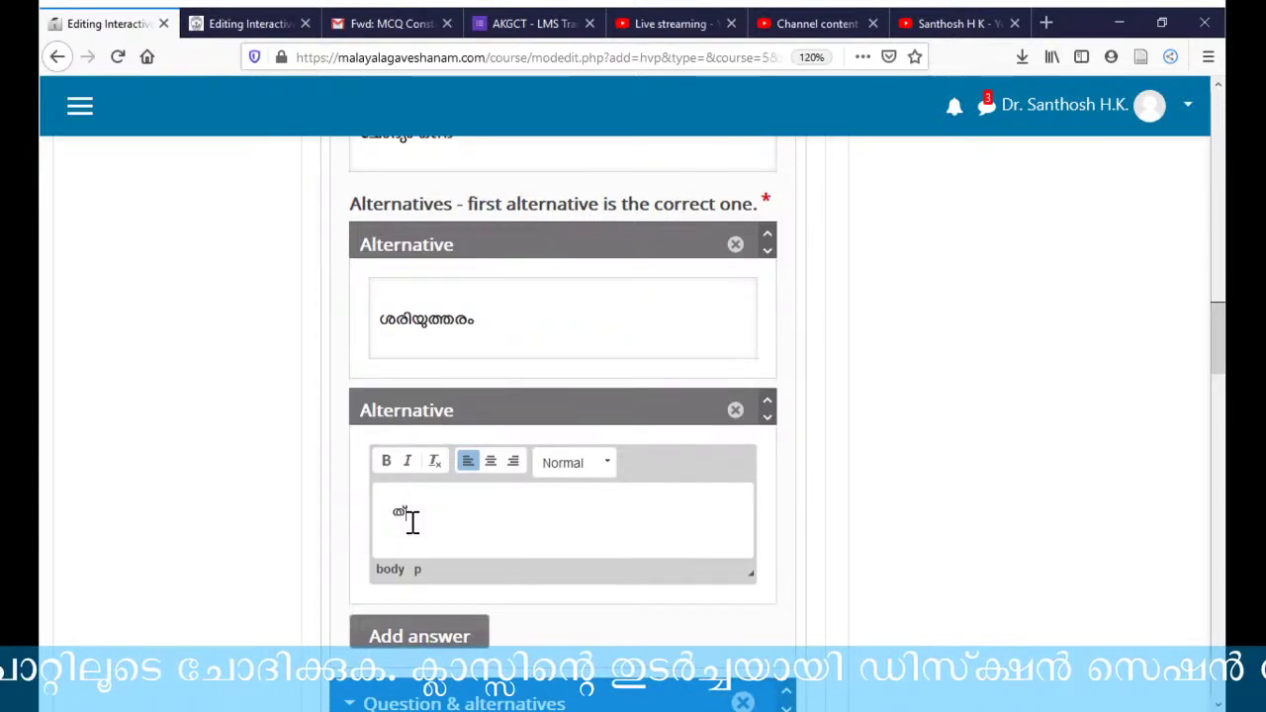
type(" ഒന്ന്")
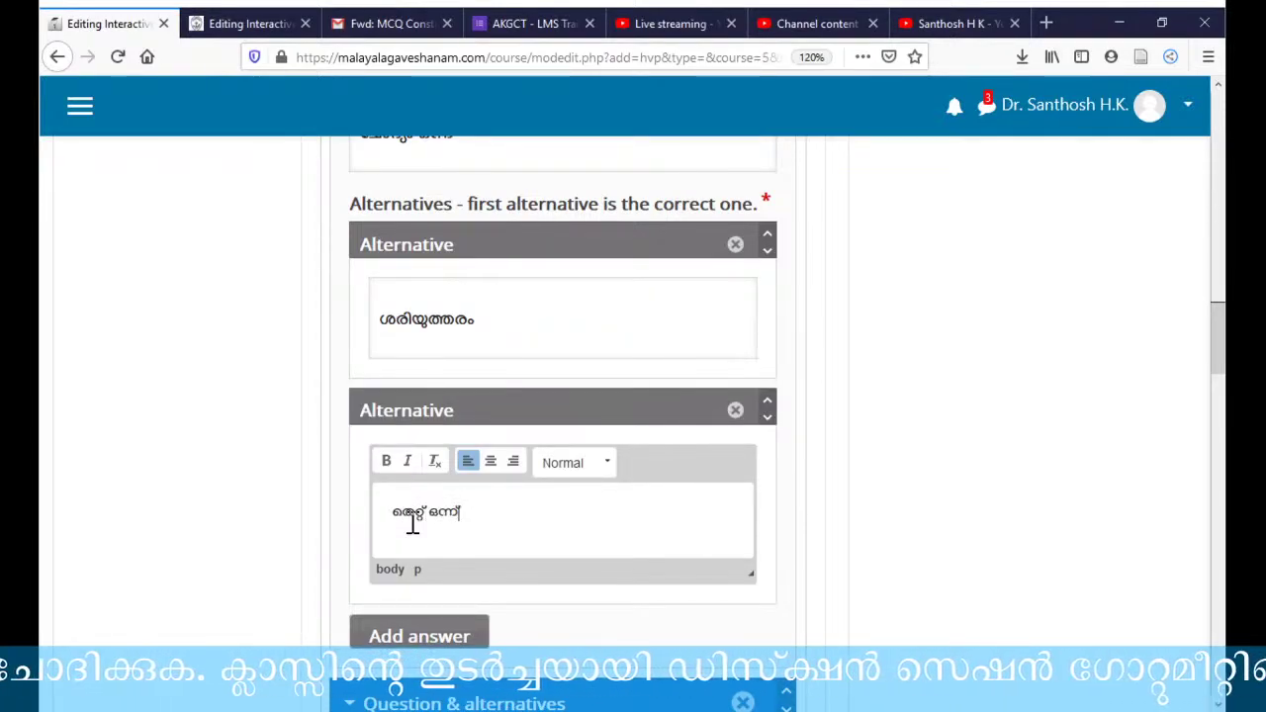
- Add two more alternatives to the first question, തെറ്റ് രണ്ട് and തെറ്റ് മൂന്ന്
scroll(412, 524, "down", 2)
left_click(416, 525)
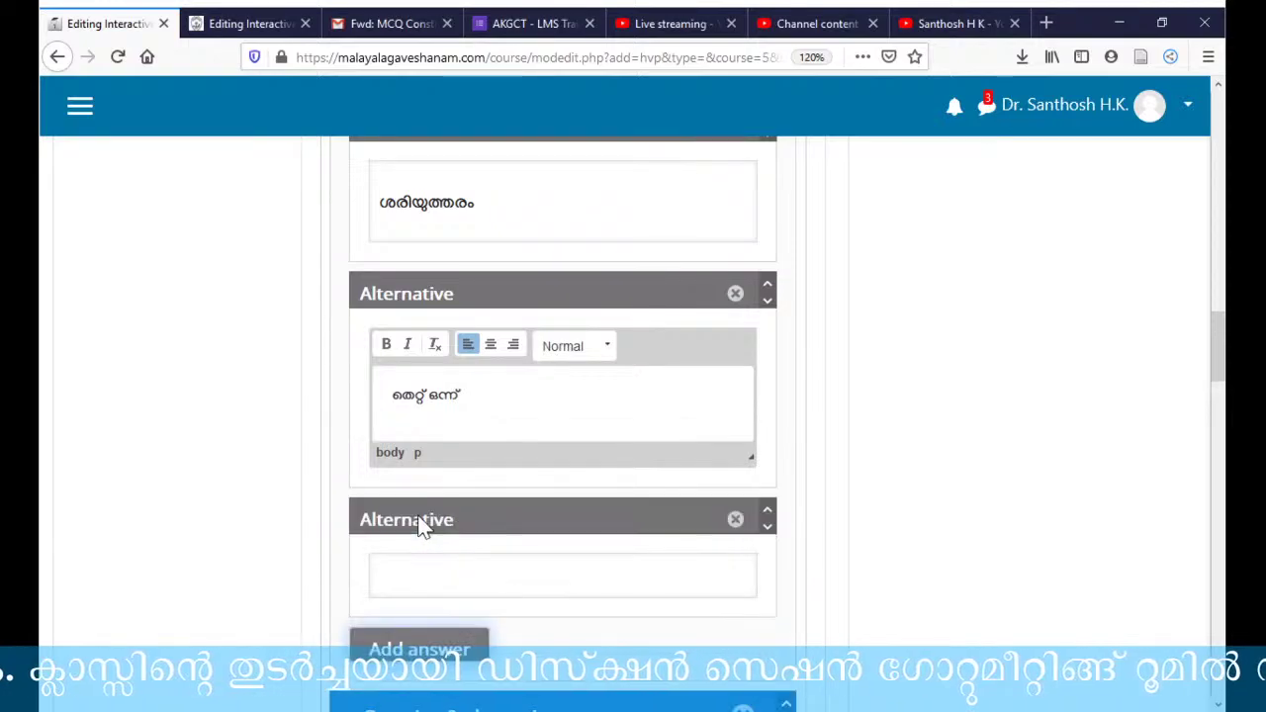
left_click(410, 575)
type("തെറ്റ്")
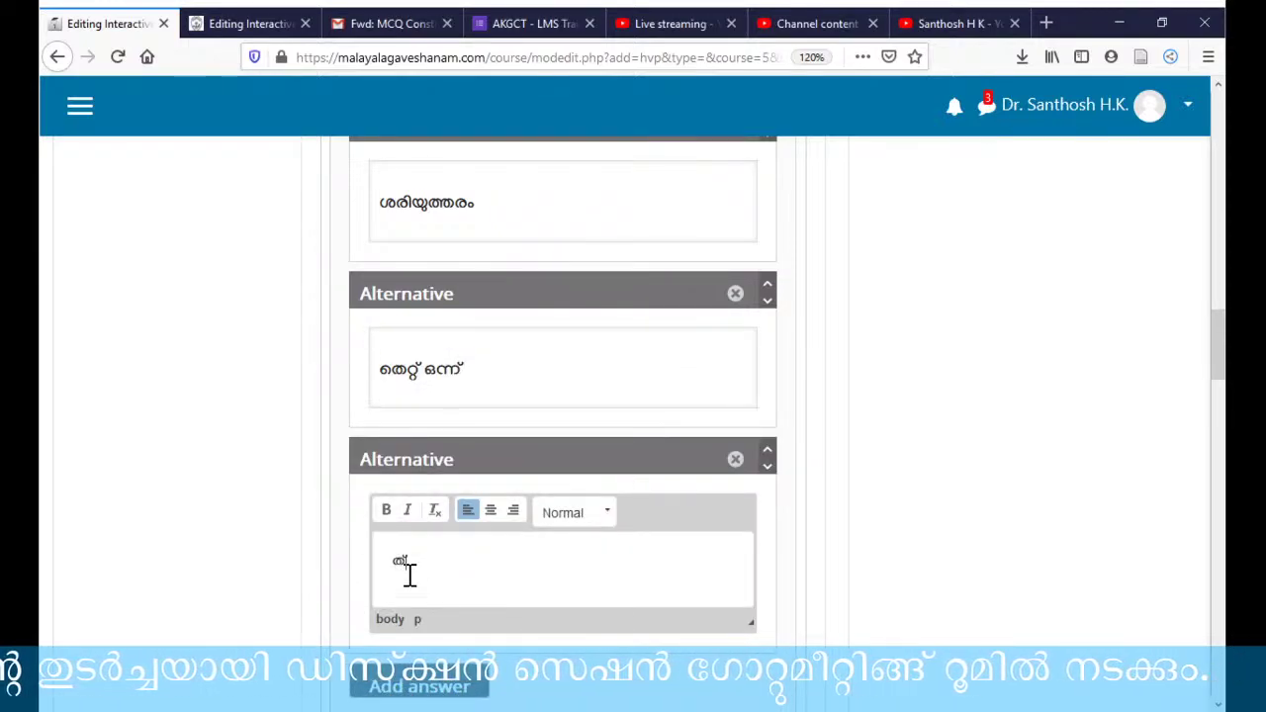
type(" രണ്ട്")
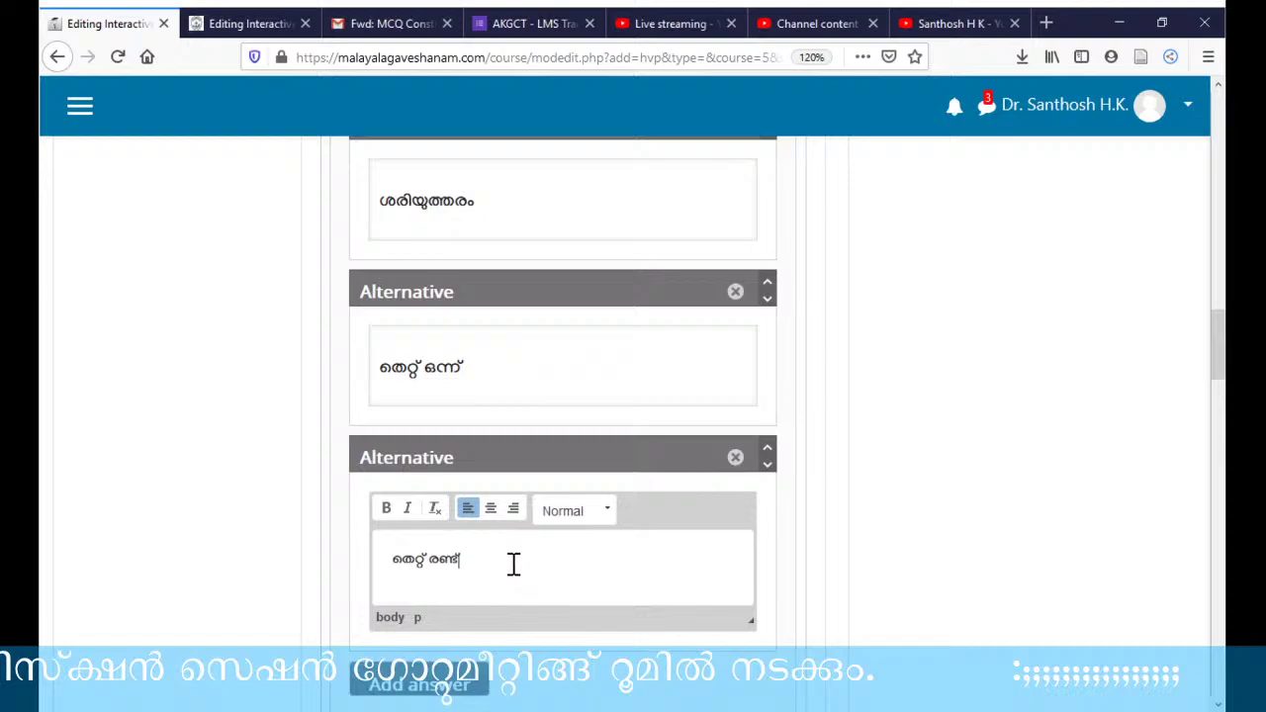
scroll(511, 564, "down", 2)
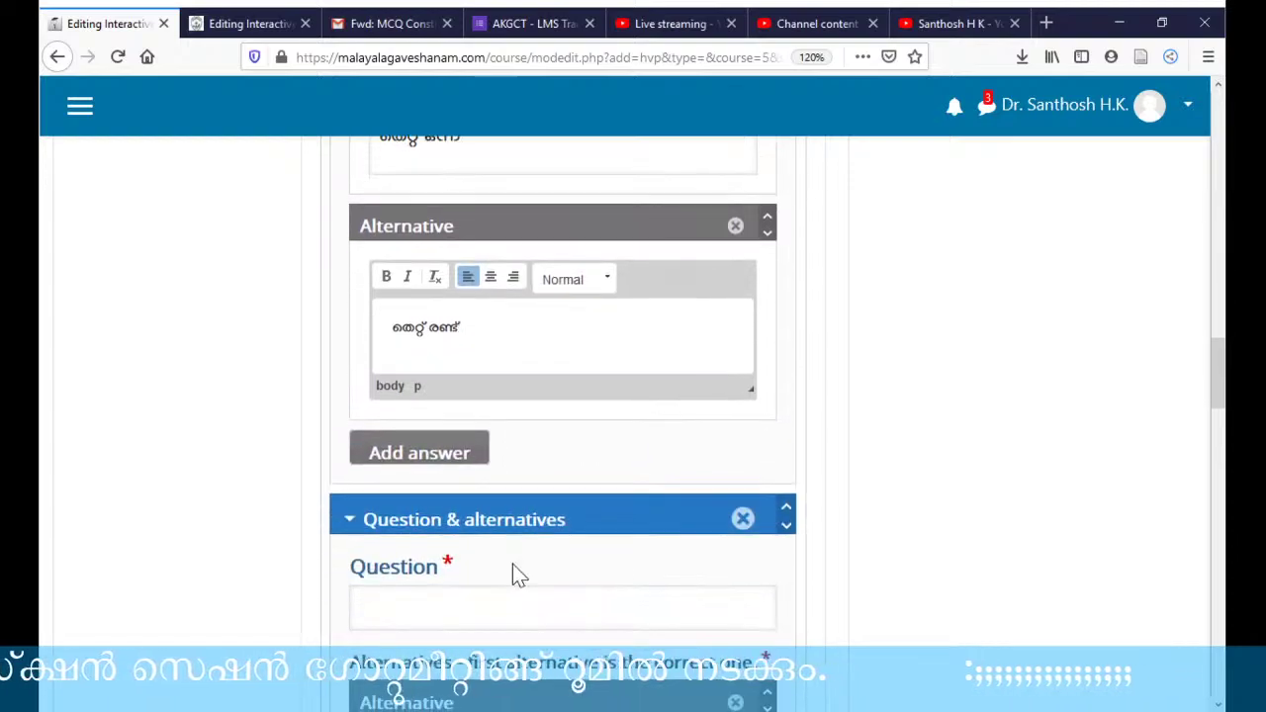
left_click(409, 453)
left_click(431, 510)
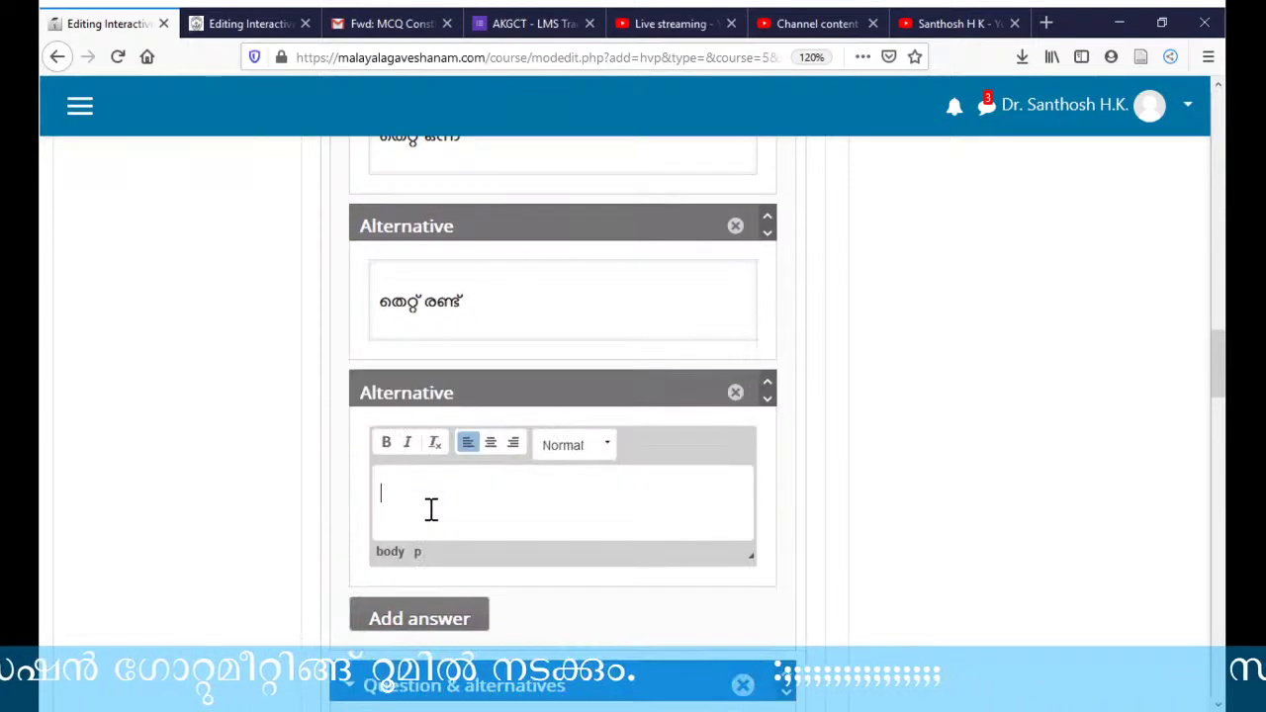
type("തെറ്റ് മൂന്ന്")
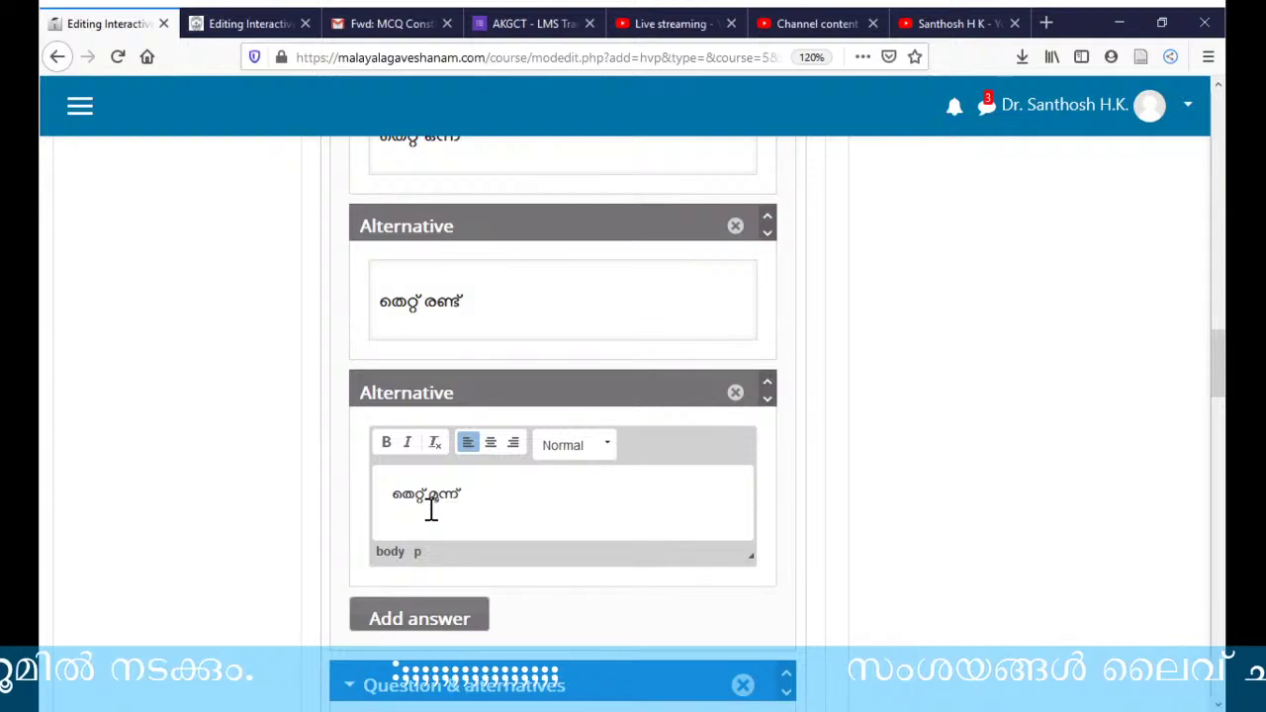
- Enter ചോദ്യം രണ്ട് as the second question of the Single Choice Set
scroll(658, 539, "down", 2)
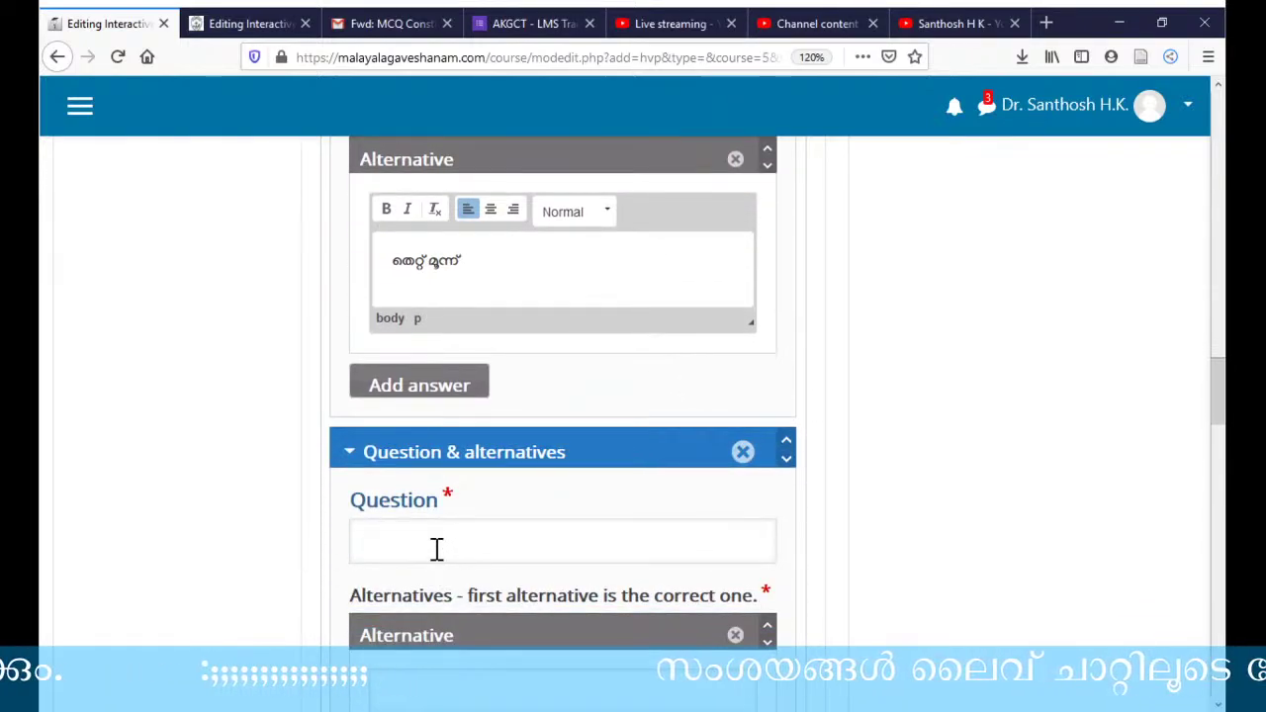
left_click(437, 549)
type("ചോദ്യം")
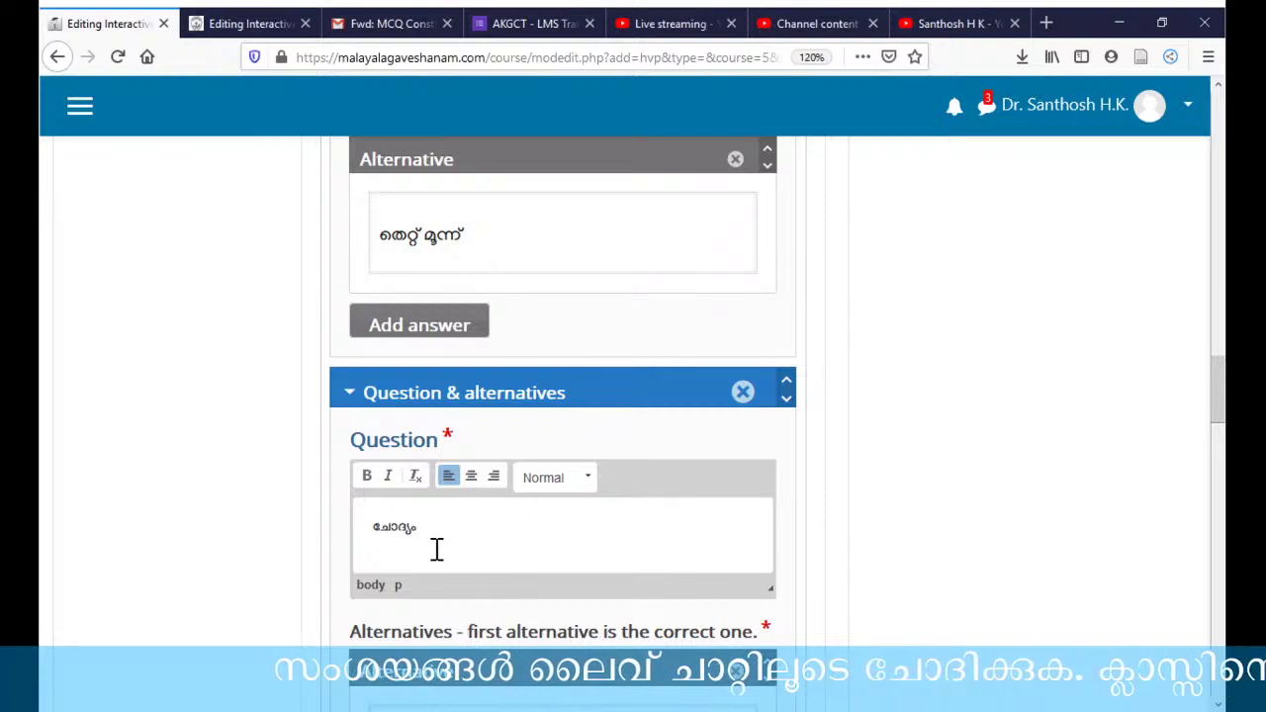
type(" രൺ")
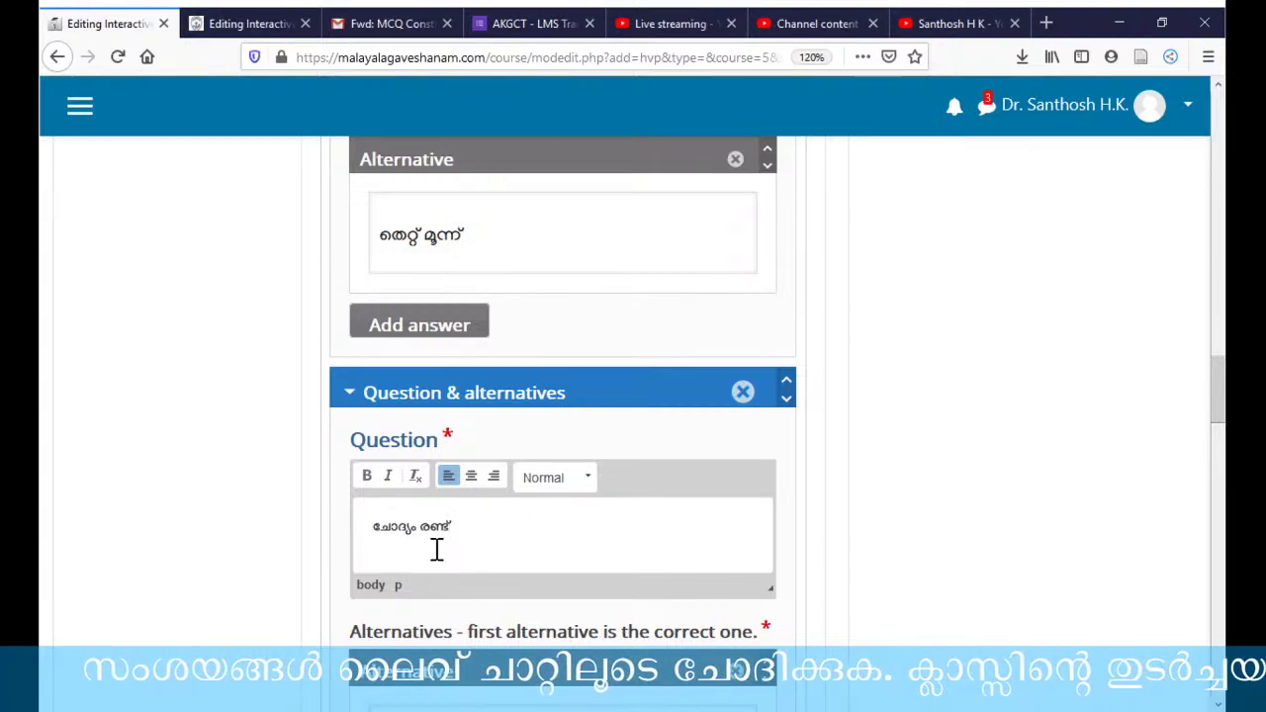
type("ട്")
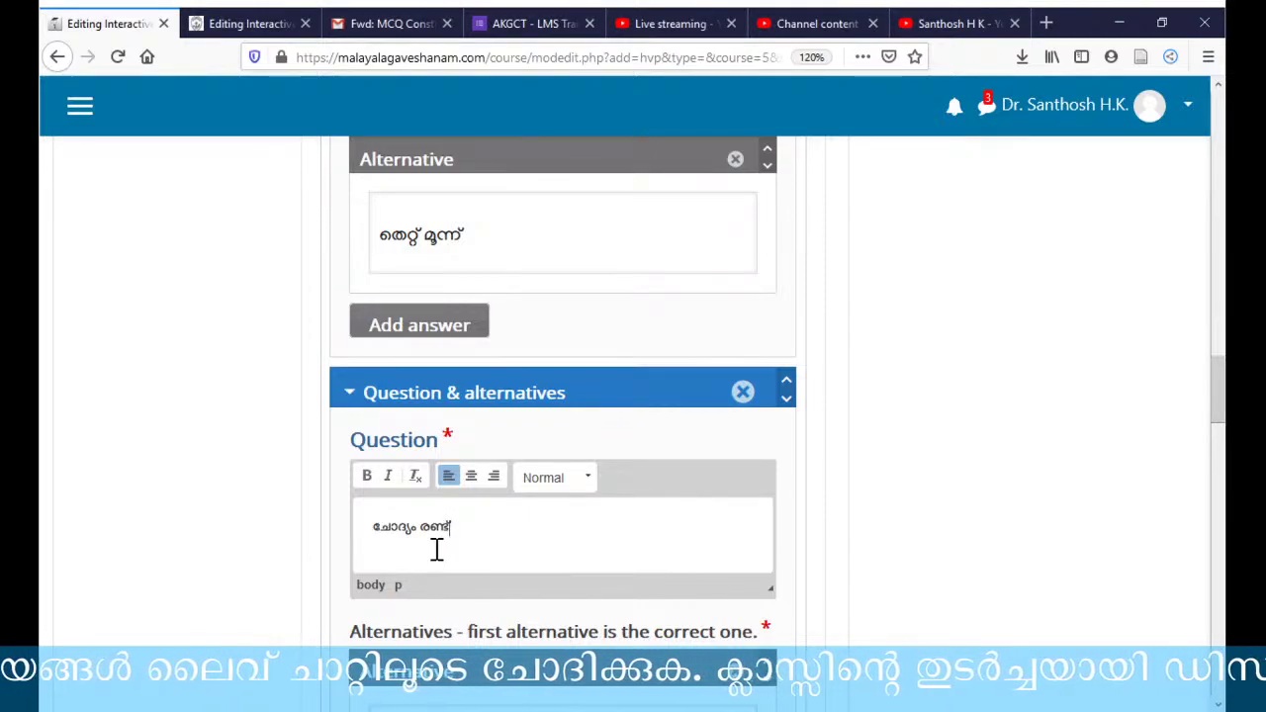
- Give the second question ഉത്തരം ഒന്ന് as its correct alternative and തെറ്റ് ഒന്ന് as its wrong one
scroll(474, 522, "down", 1)
scroll(474, 523, "down", 3)
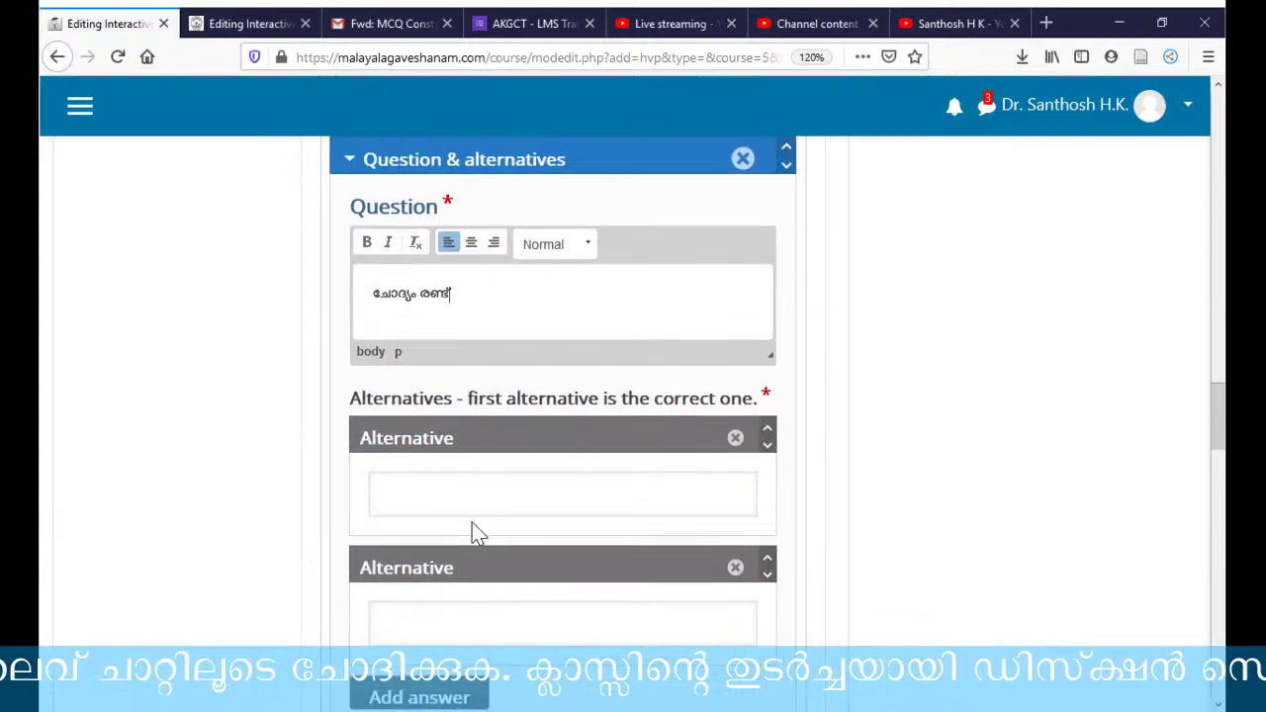
left_click(440, 482)
type("ഉ")
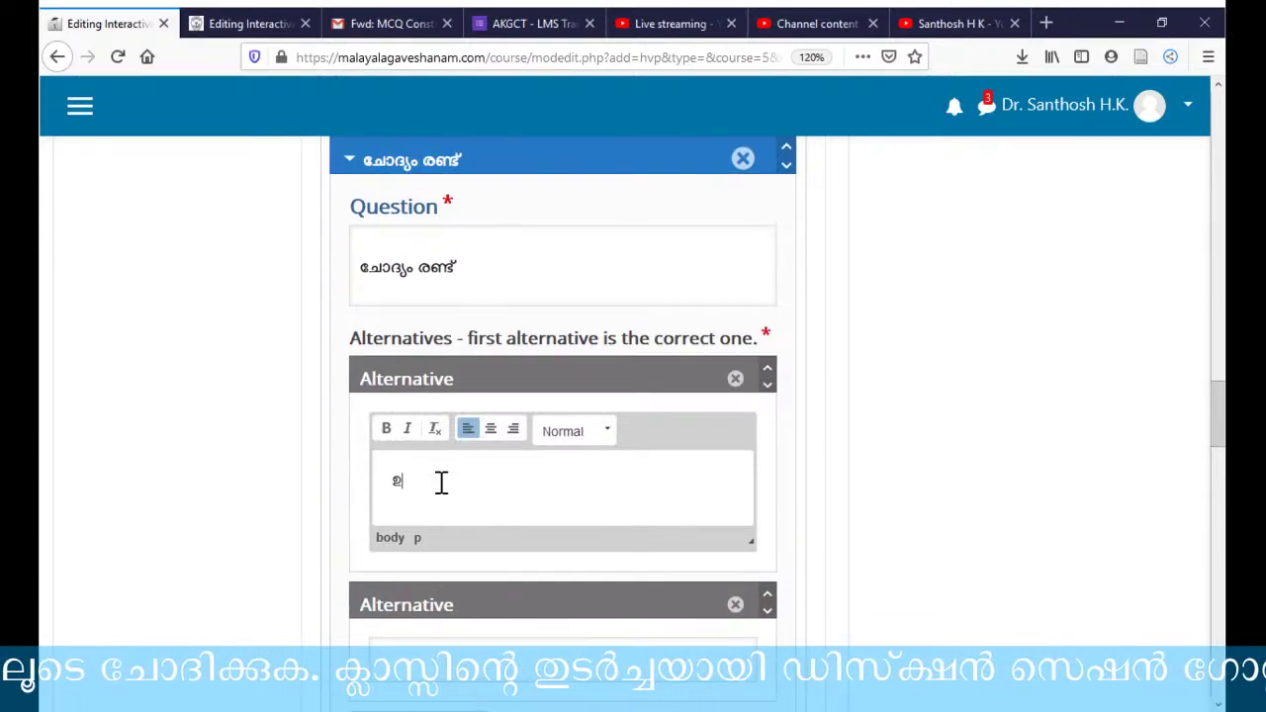
type("ത്തരം ഒന്ന്")
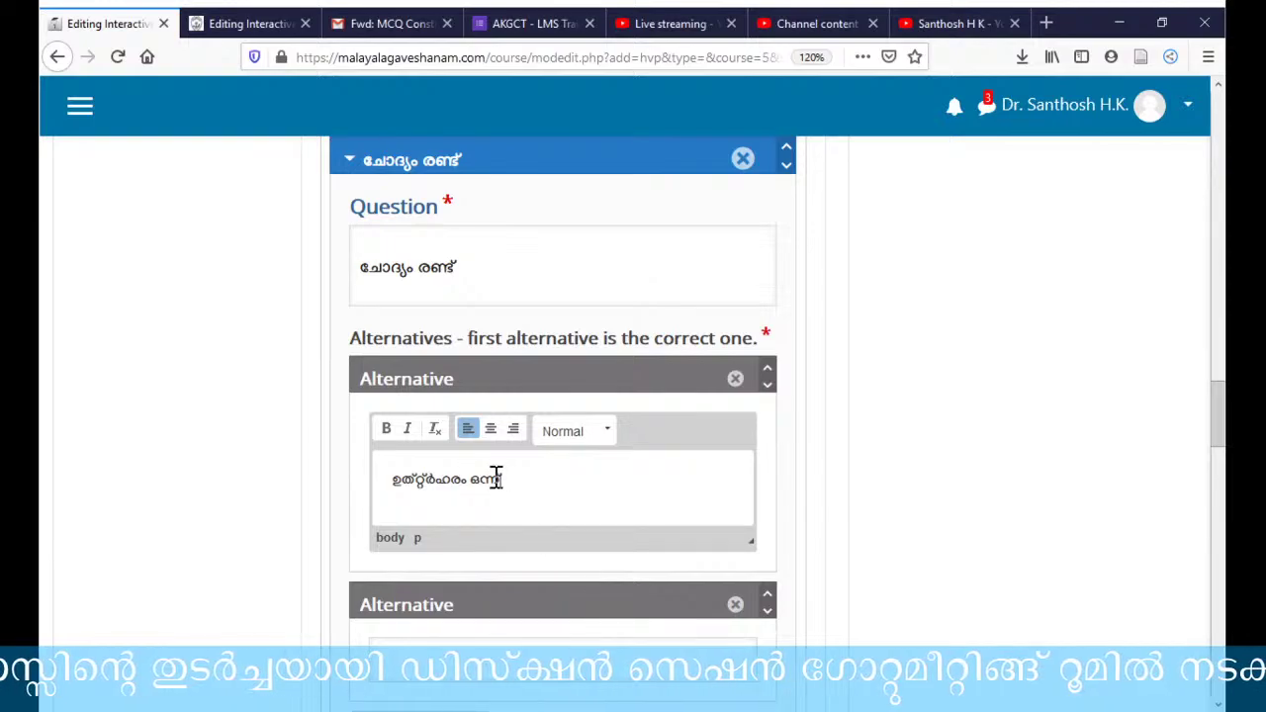
left_click_drag(459, 483, 408, 483)
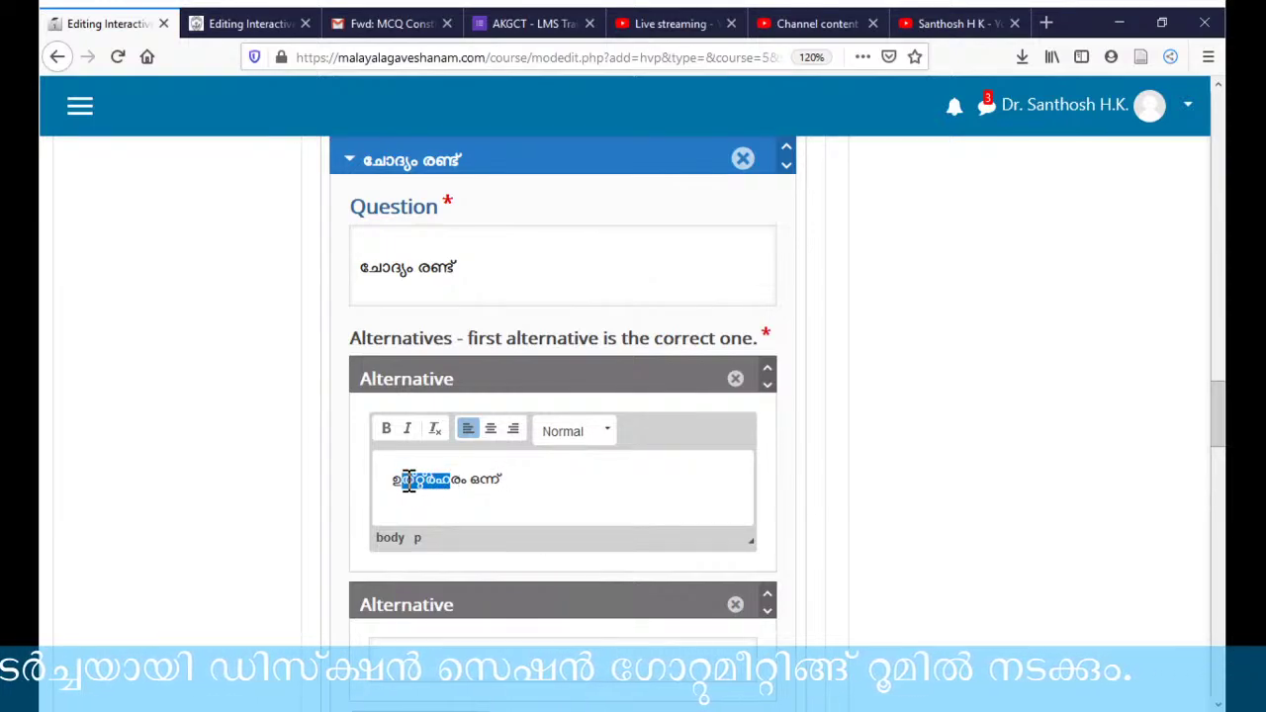
type("ത്തര")
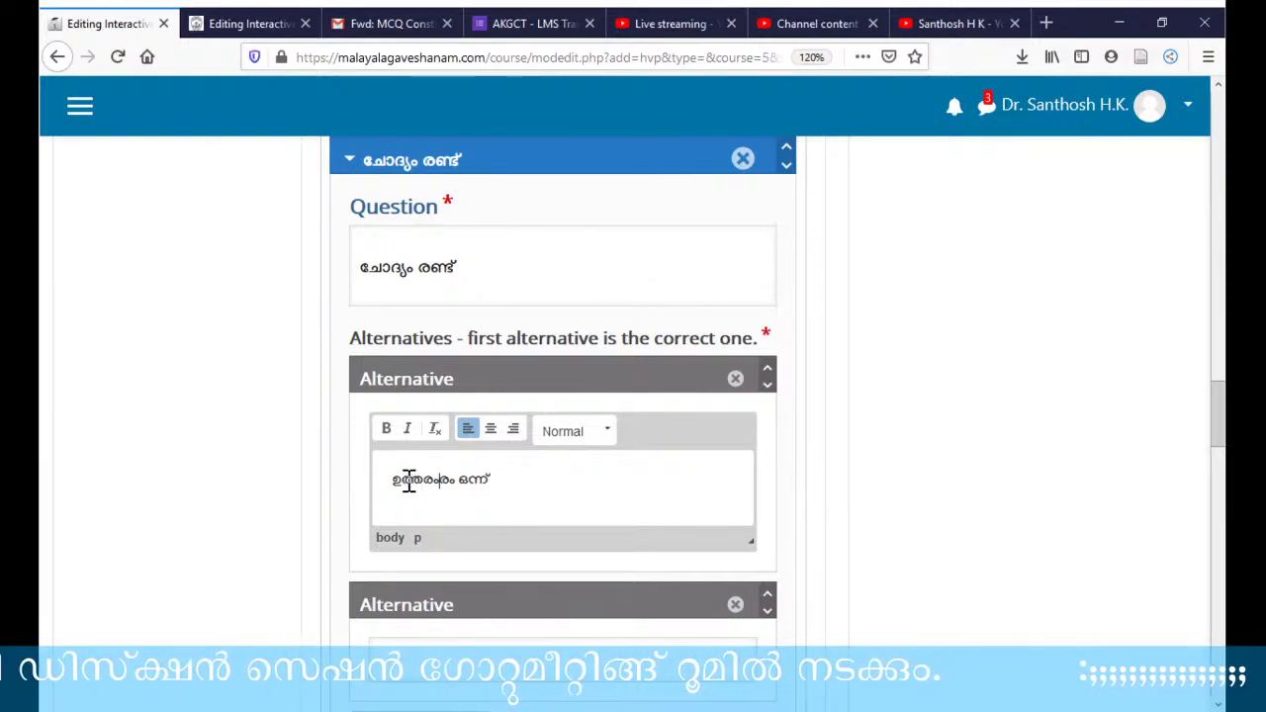
scroll(465, 485, "down", 2)
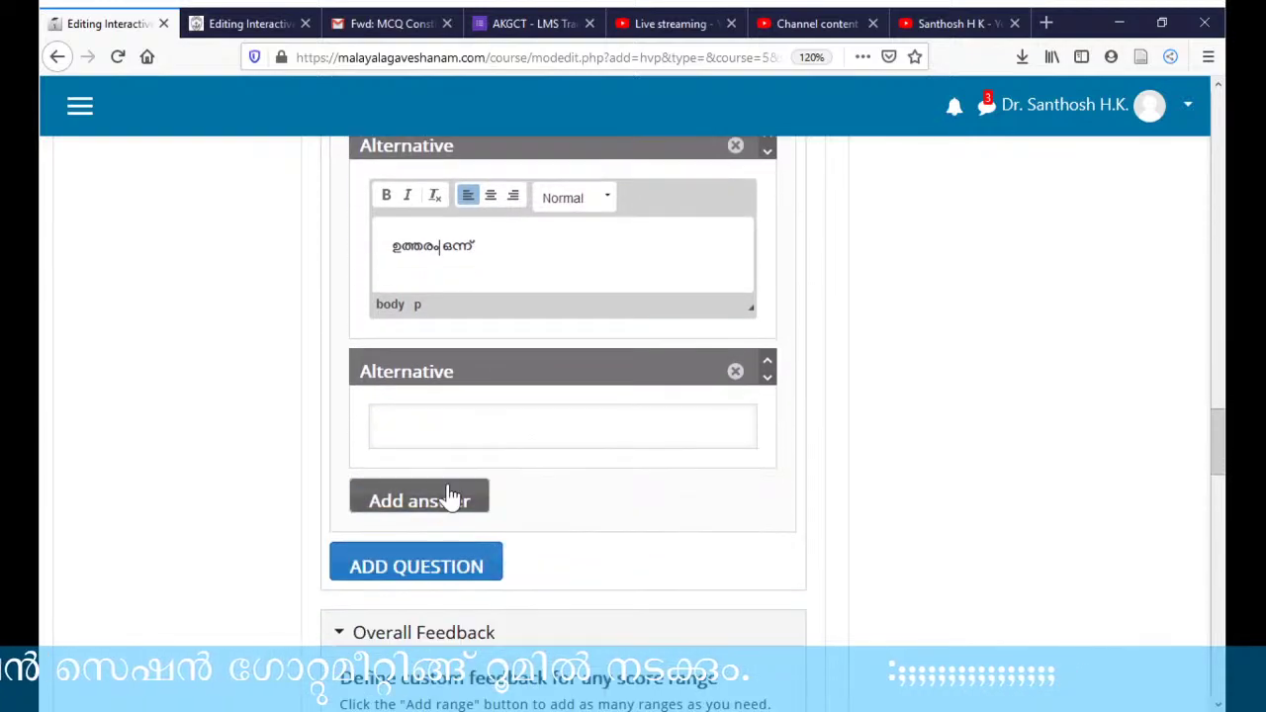
left_click(416, 419)
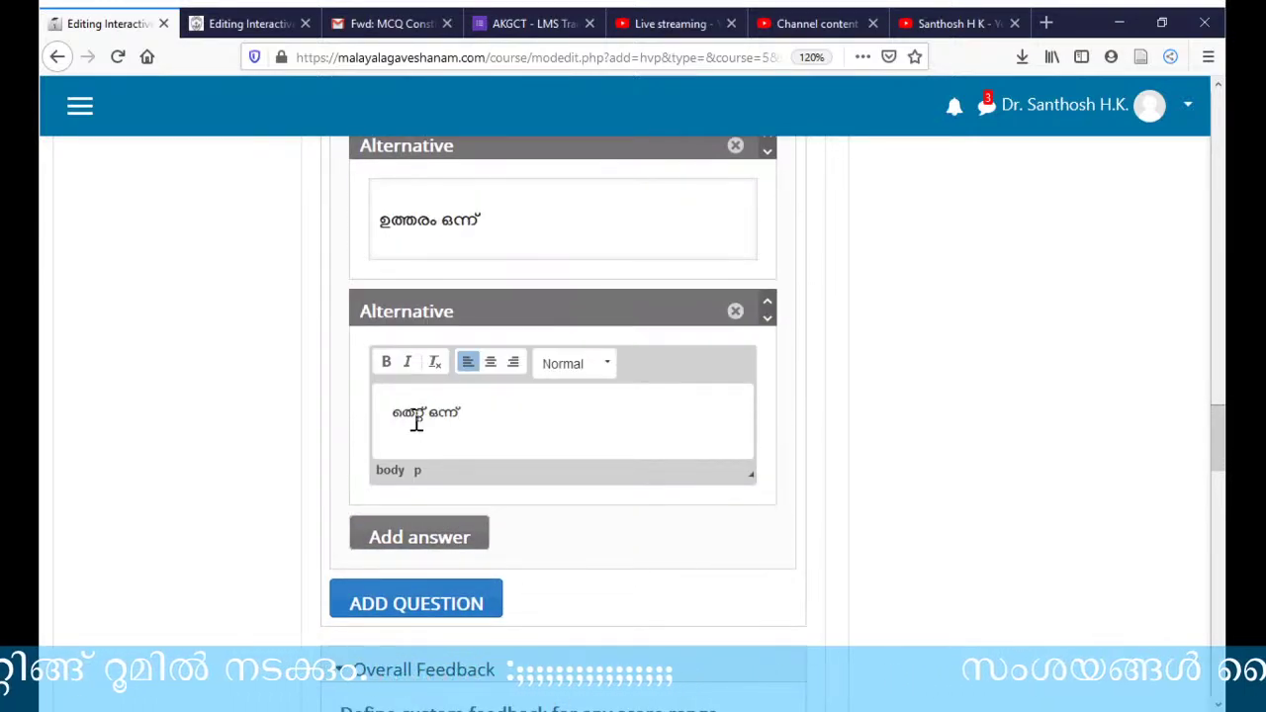
- Save the Interactive Video activity and display it, leaving the remaining interaction and module settings as they are
scroll(662, 525, "down", 7)
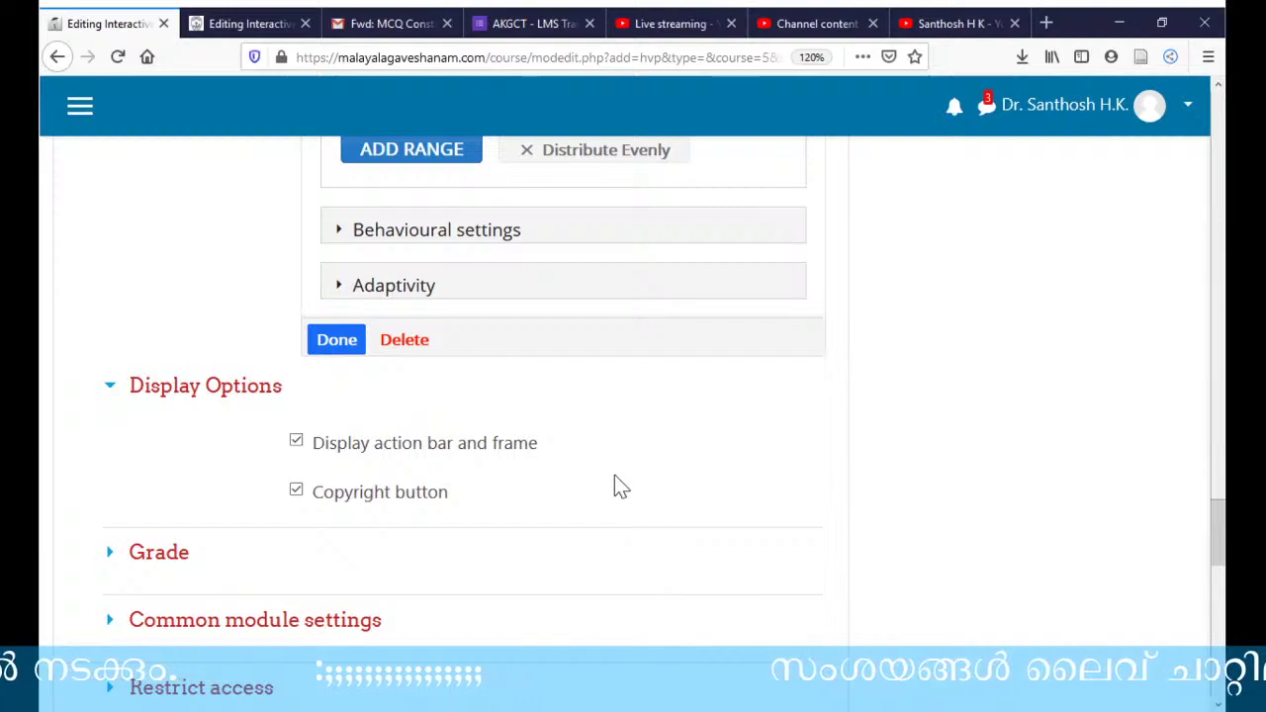
scroll(584, 395, "down", 1)
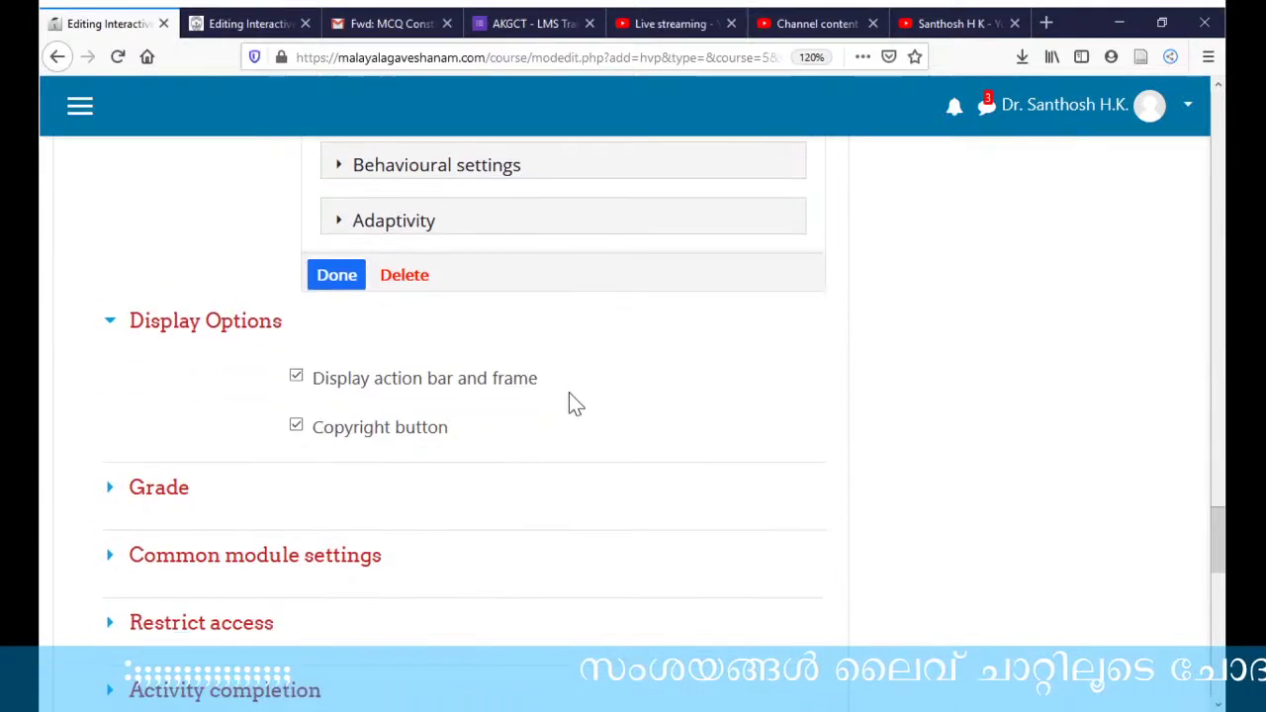
scroll(541, 393, "up", 1)
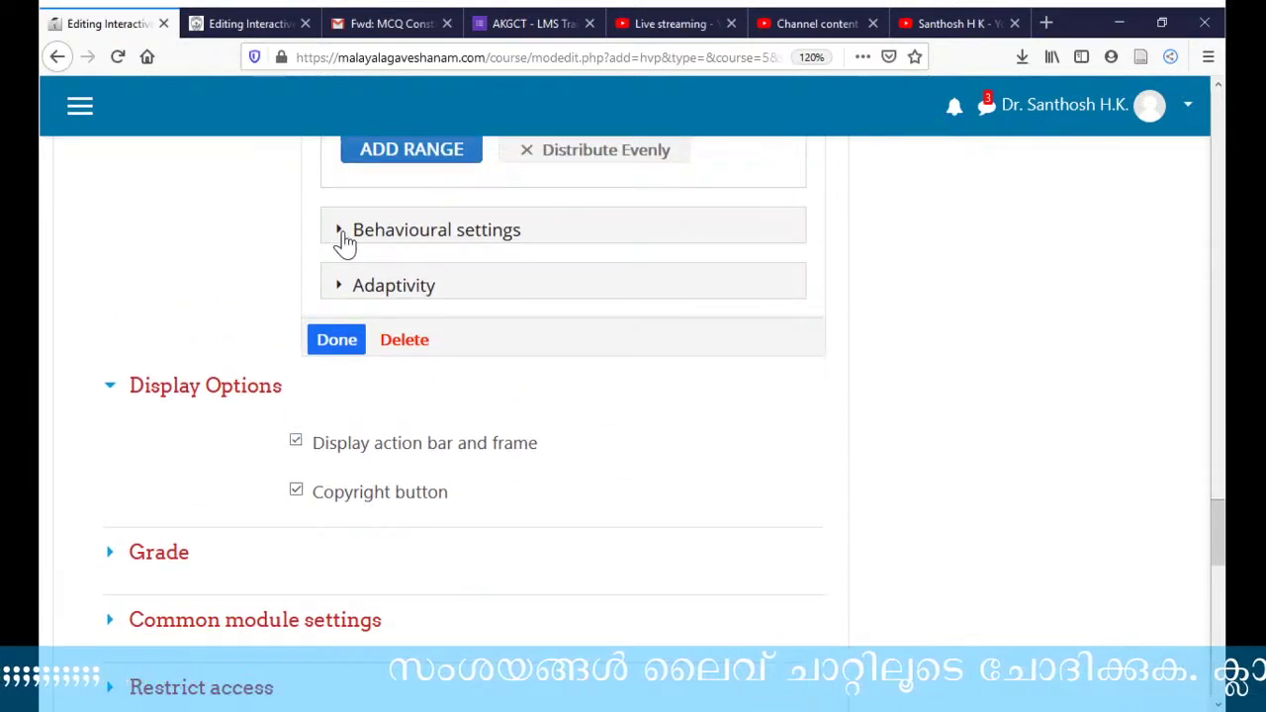
scroll(522, 399, "down", 5)
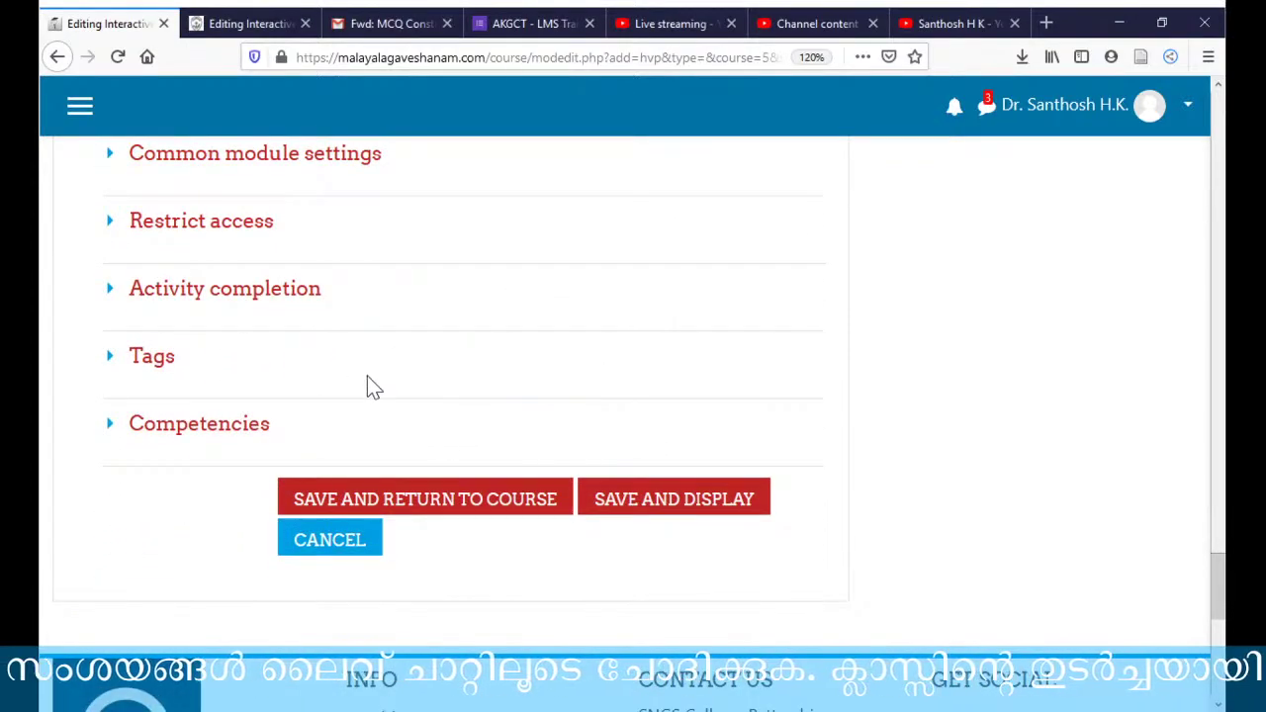
left_click(667, 512)
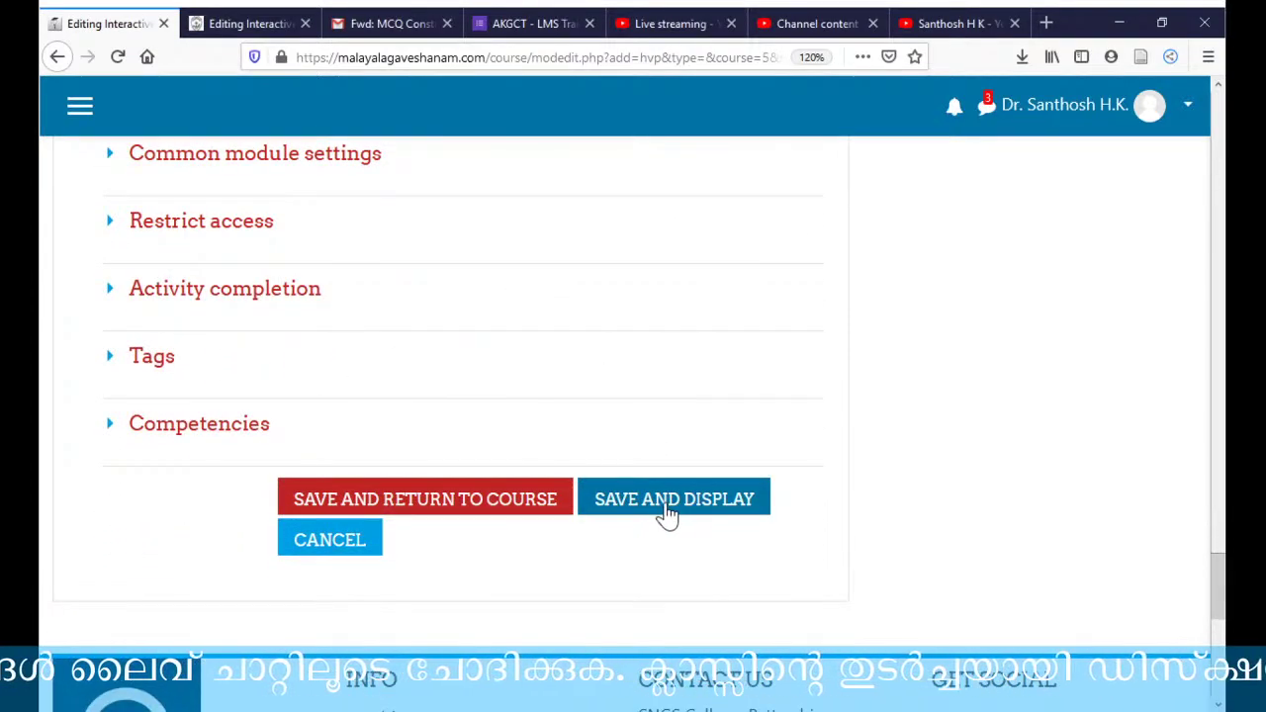
scroll(558, 337, "up", 12)
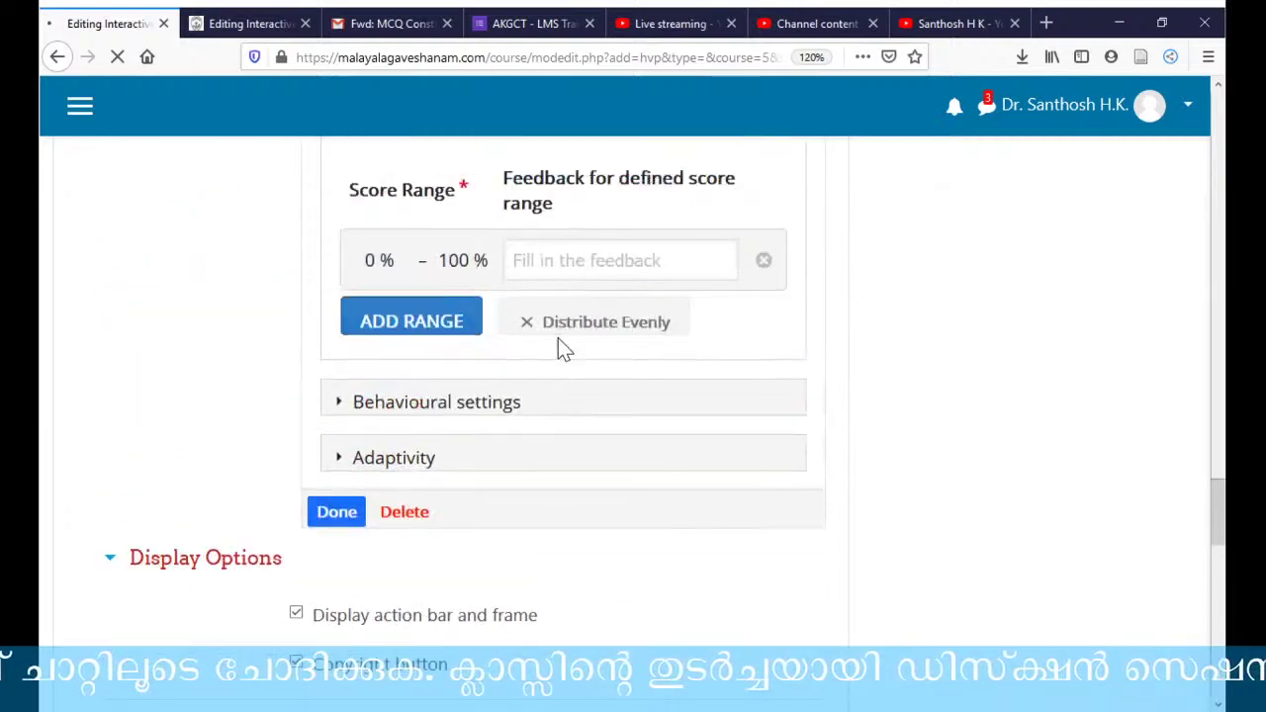
scroll(564, 341, "up", 8)
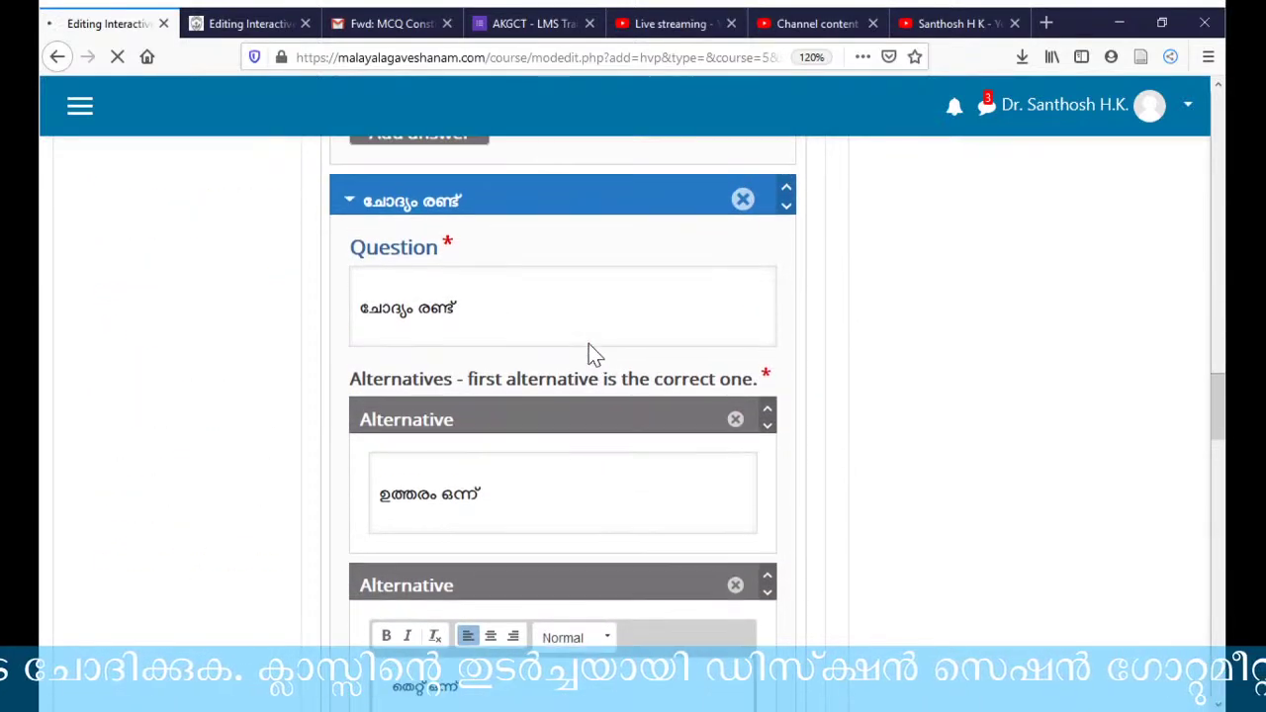
scroll(598, 354, "up", 10)
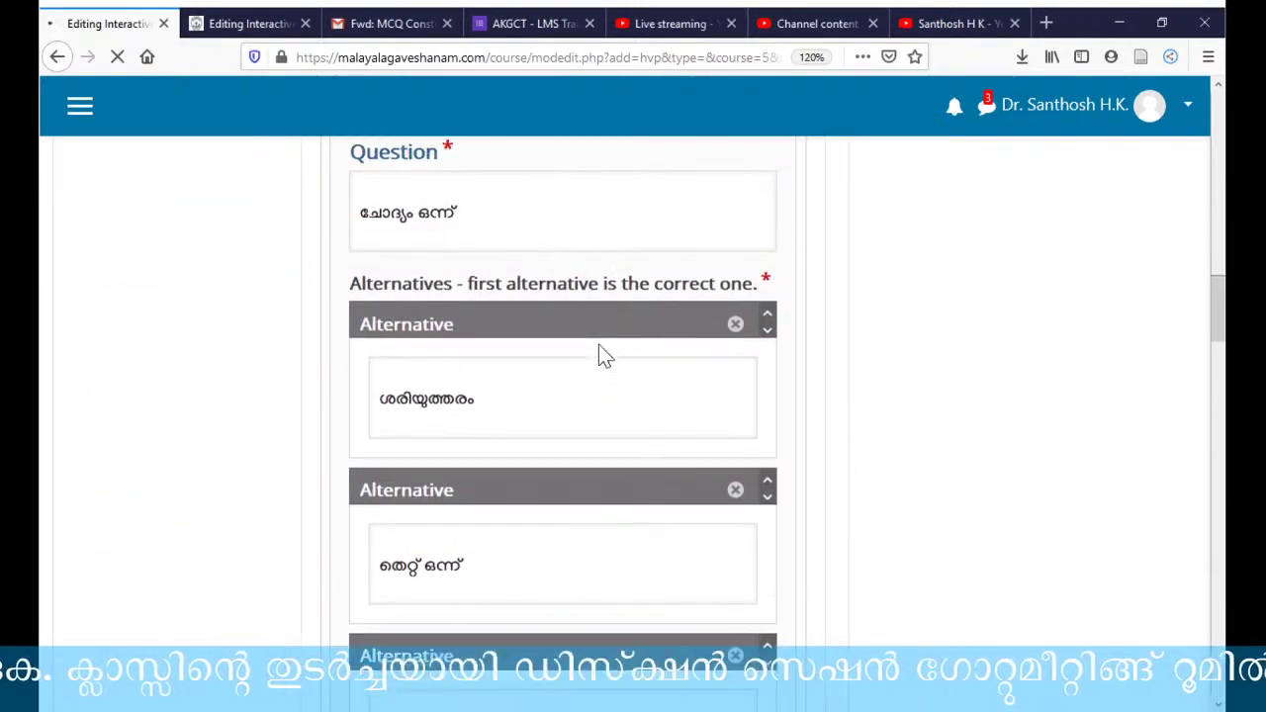
scroll(598, 344, "up", 3)
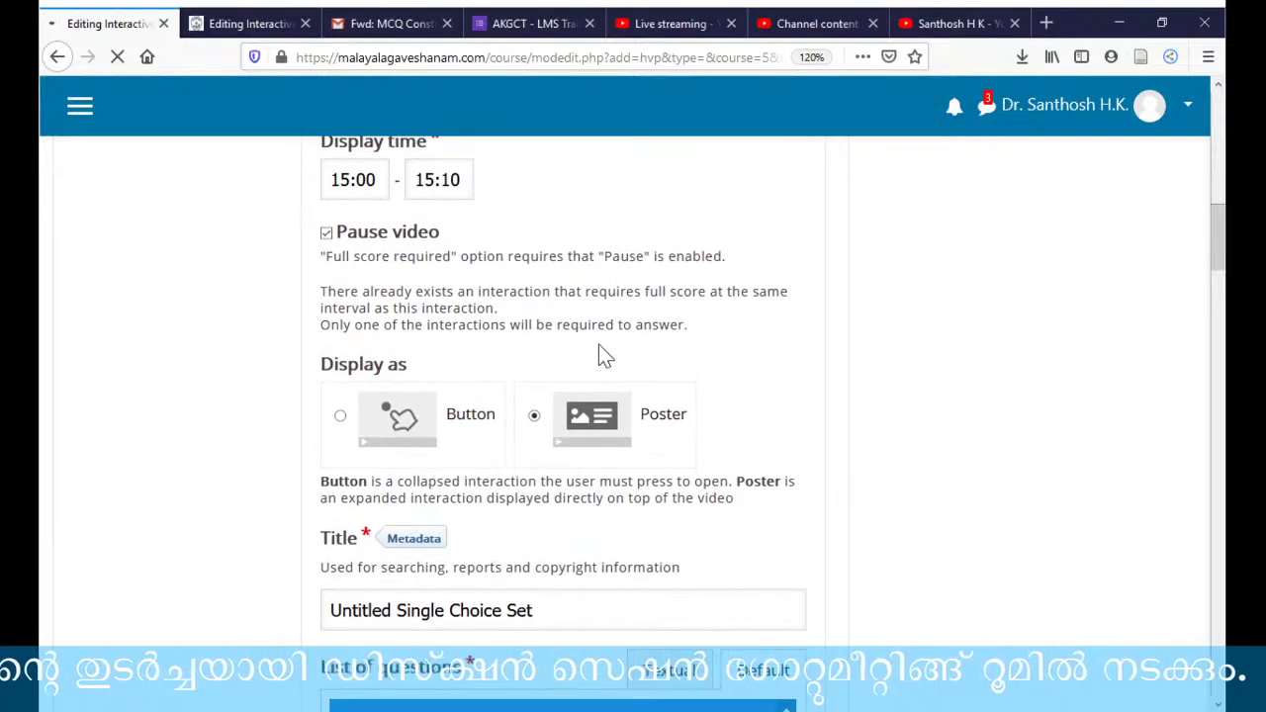
scroll(599, 346, "up", 2)
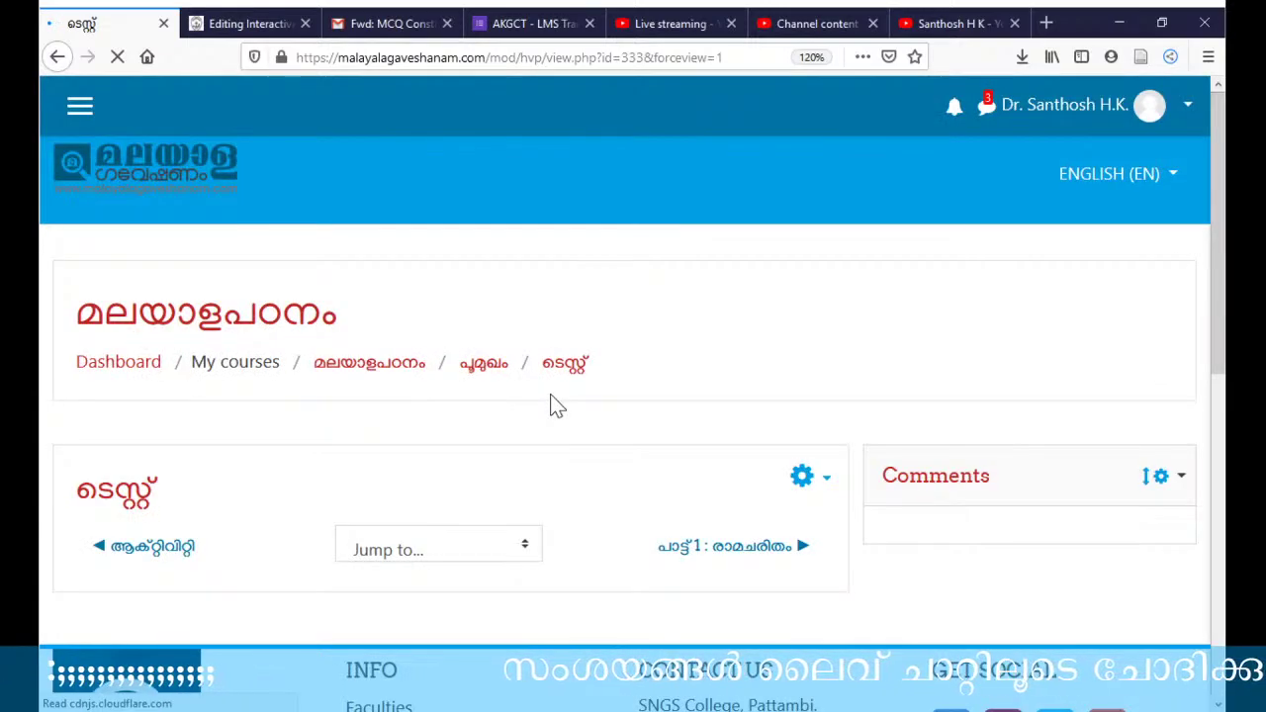
scroll(557, 406, "down", 3)
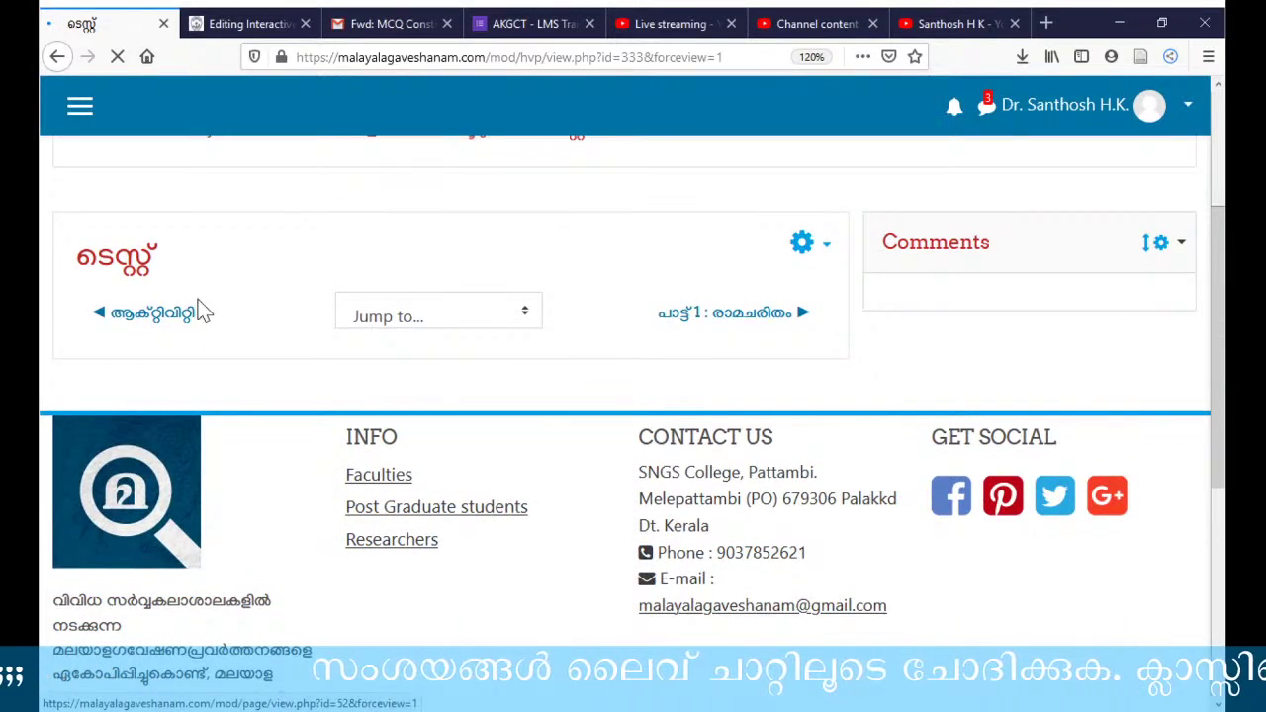
scroll(267, 450, "up", 2)
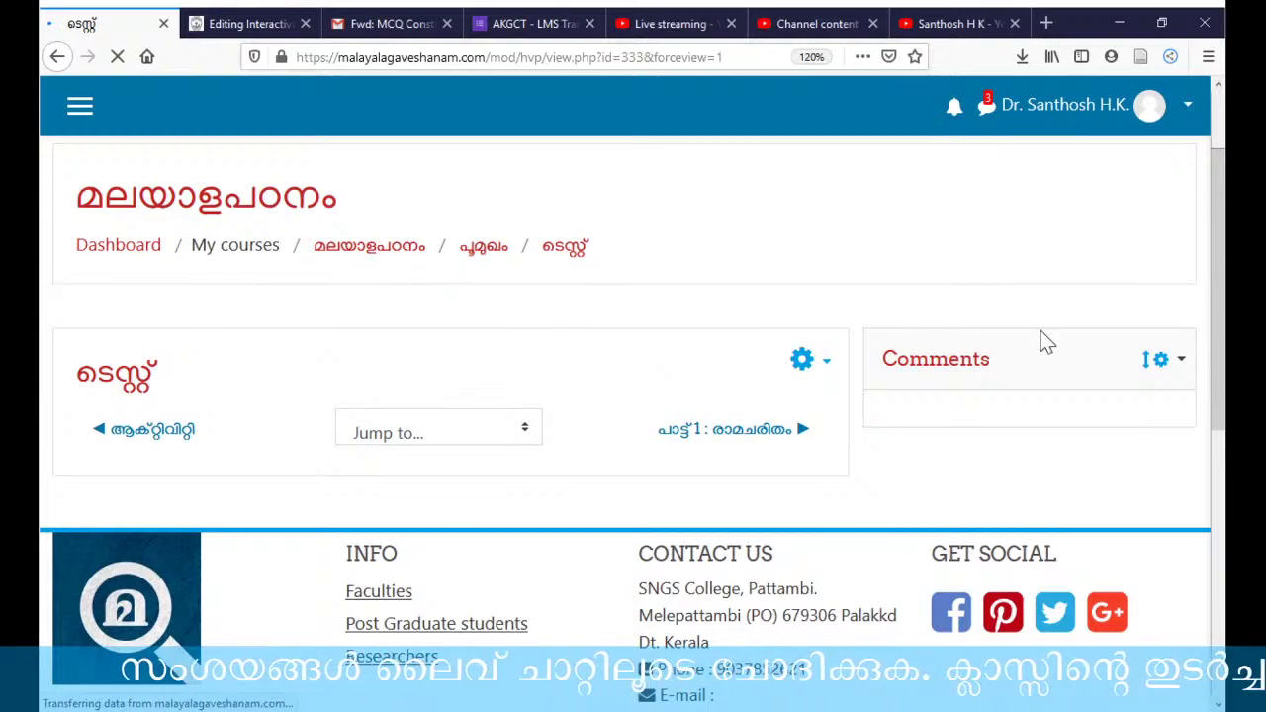
scroll(368, 473, "down", 3)
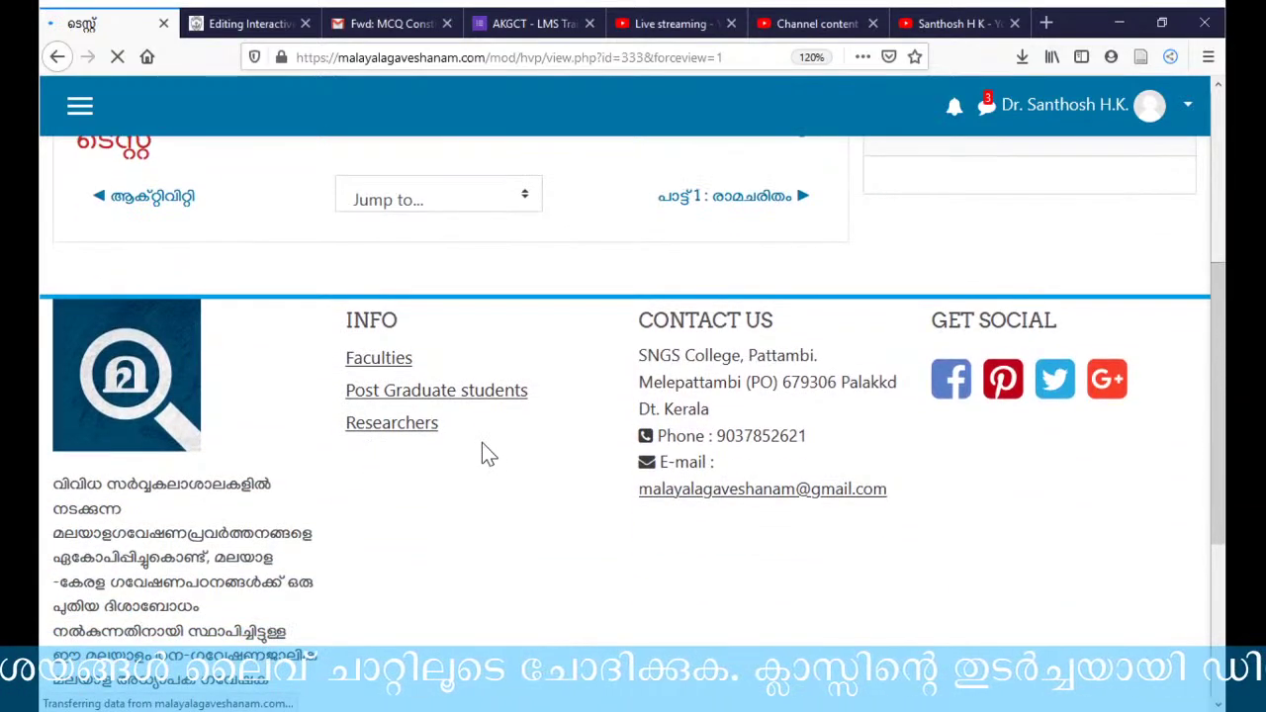
scroll(483, 445, "up", 2)
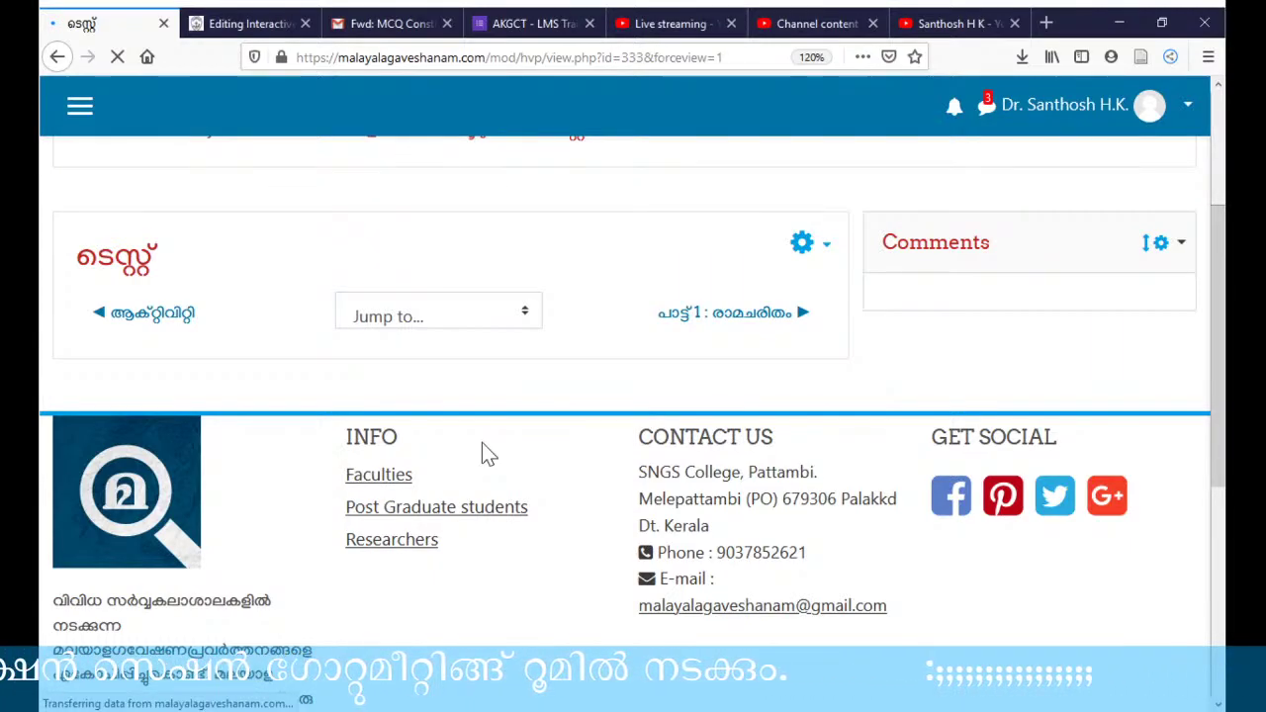
- Switch to the SNGS College activity form and change its H5P content type to Multiple Choice
left_click(244, 23)
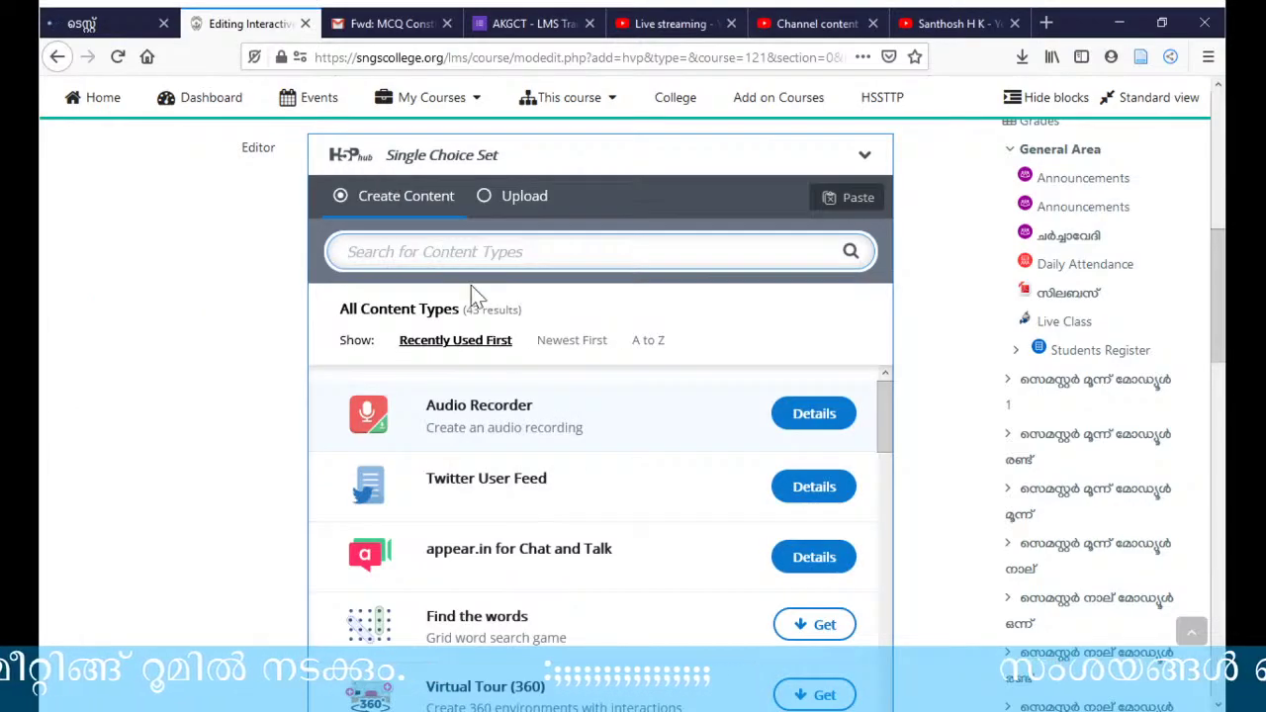
scroll(598, 453, "down", 10)
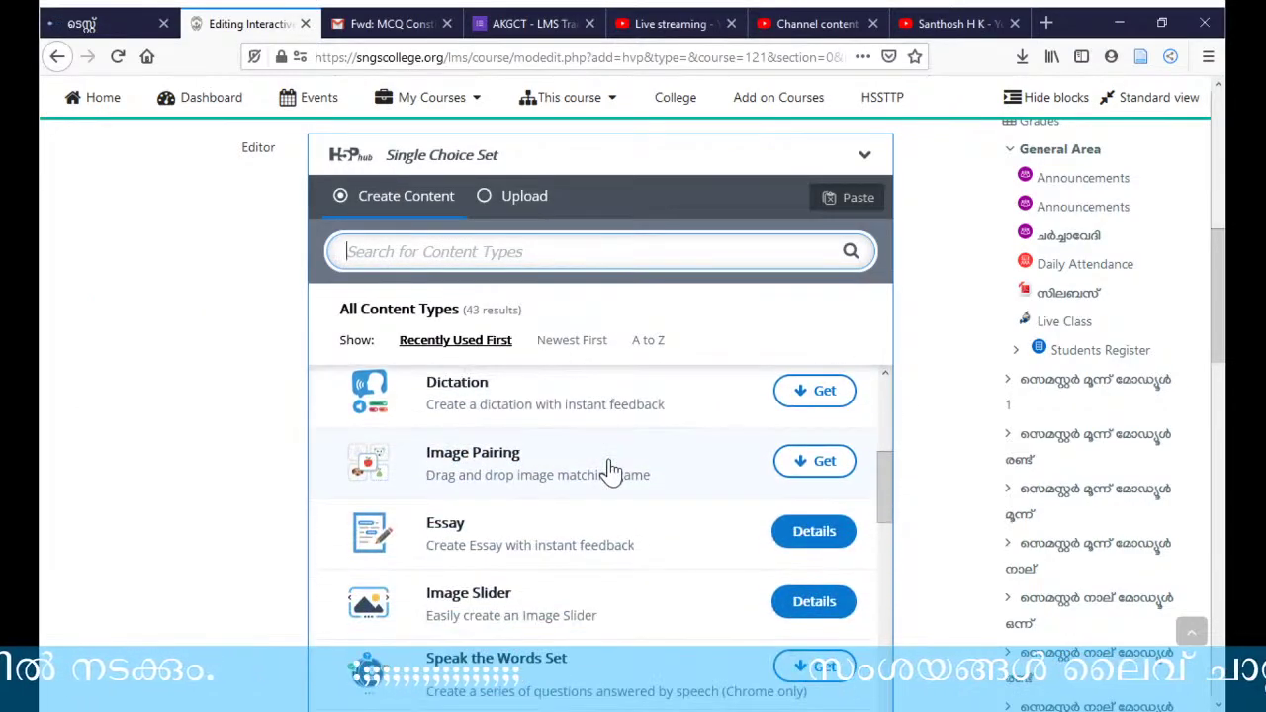
scroll(611, 469, "down", 6)
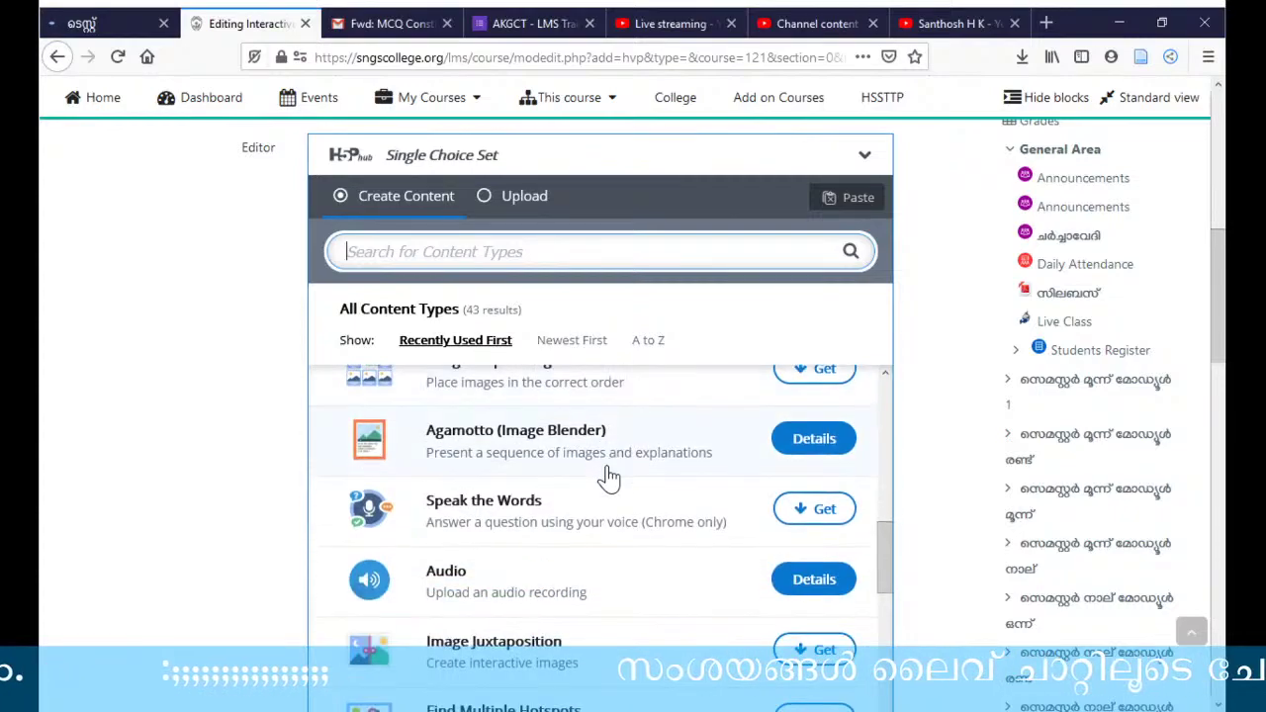
scroll(610, 478, "down", 8)
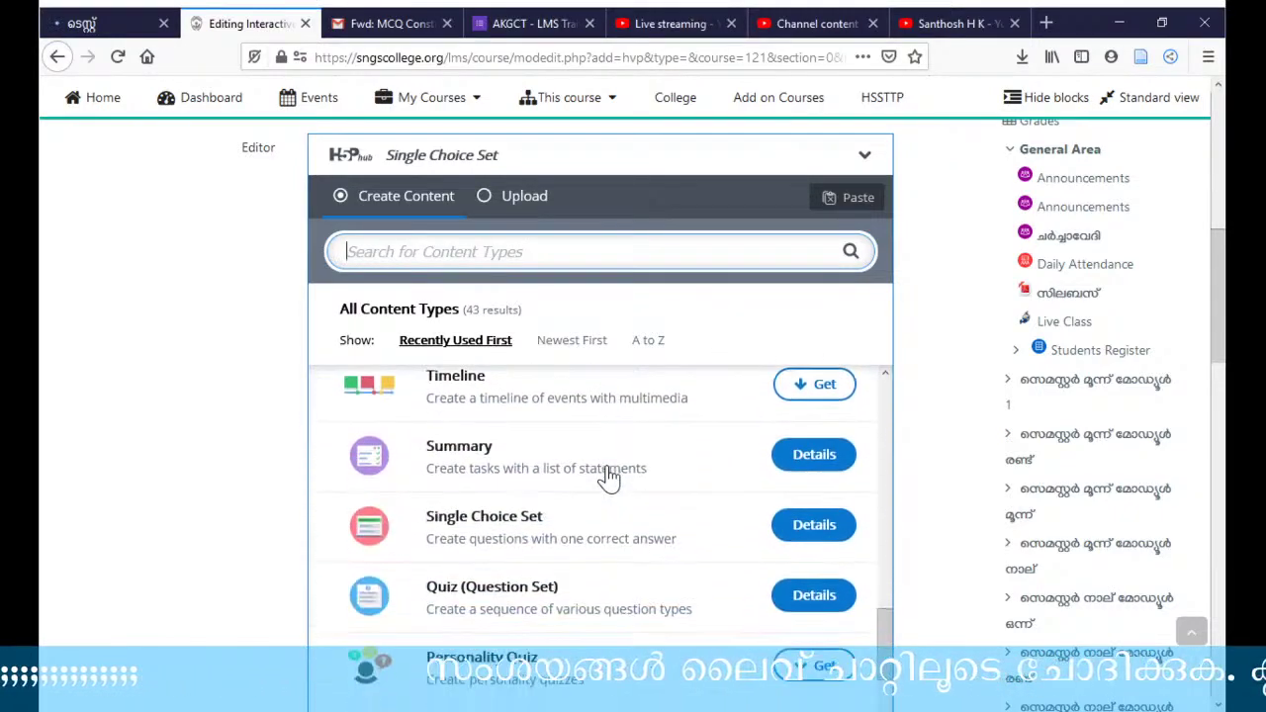
scroll(609, 475, "down", 2)
left_click(529, 516)
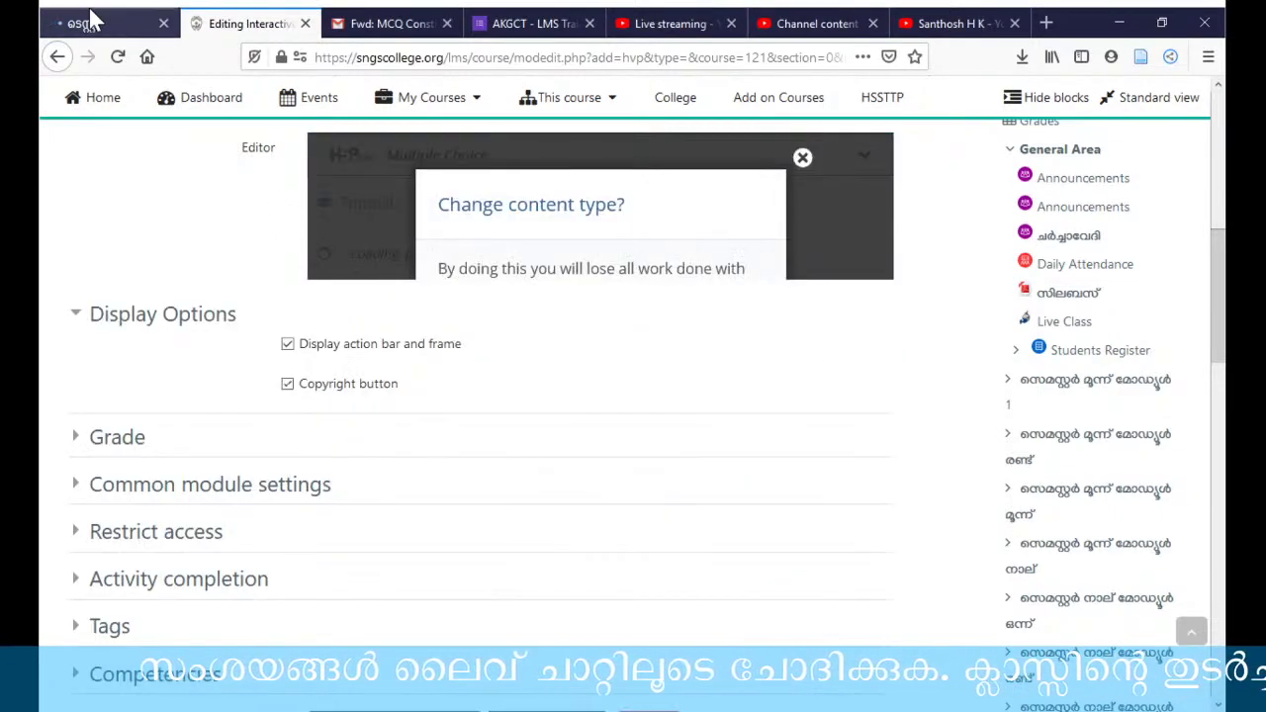
left_click(802, 158)
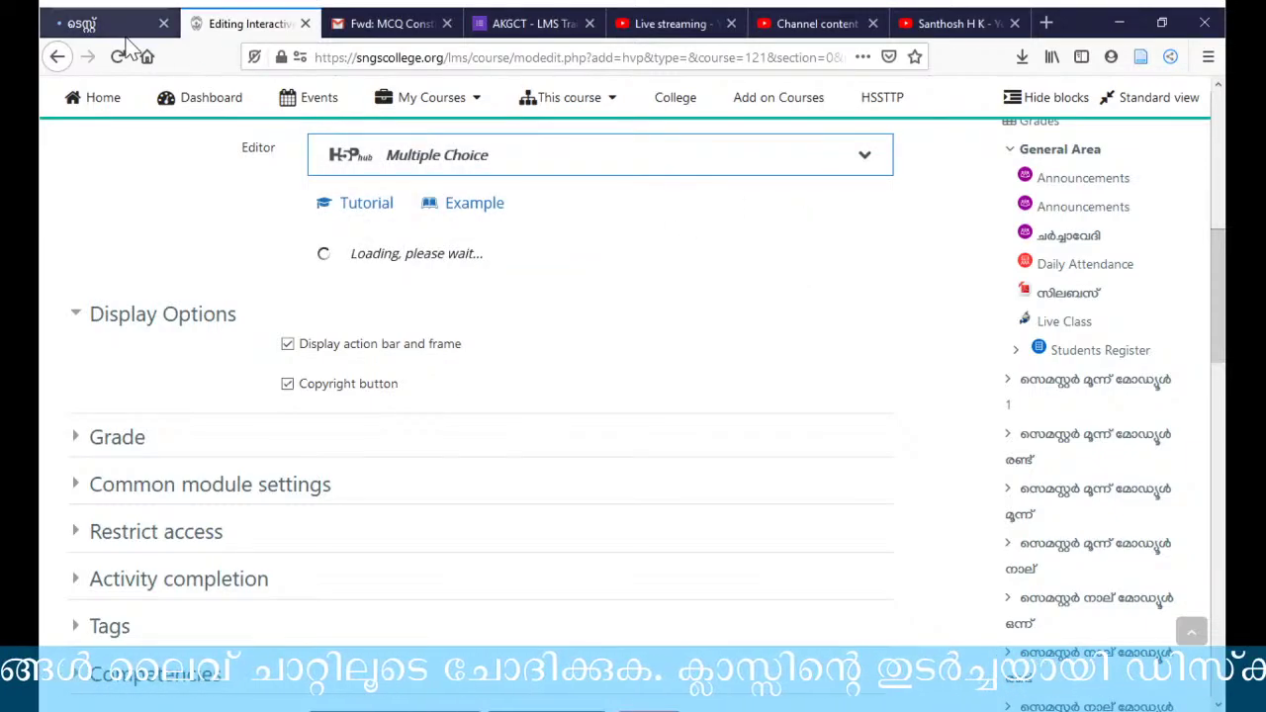
- Return to the saved ടെസ്റ്റ് Interactive Video, jump to the quiz at 15:00 to read its alternatives, and skip ahead to 16:53
scroll(531, 320, "up", 2)
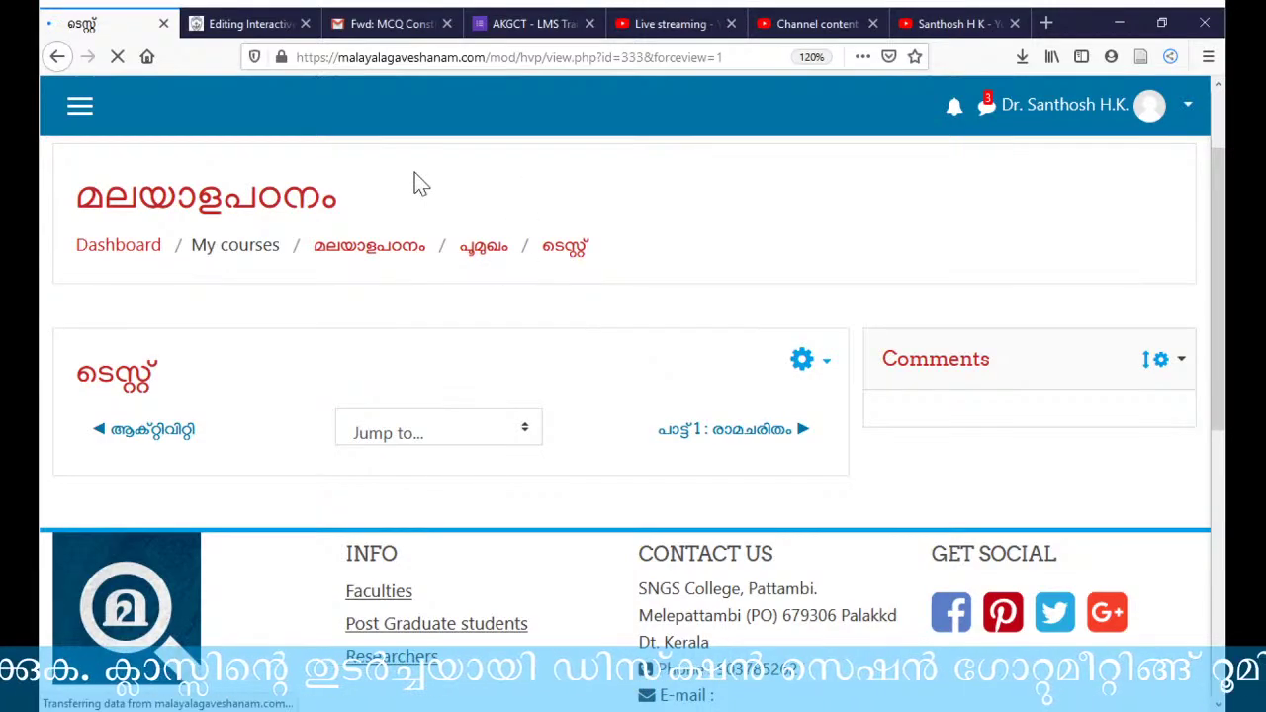
left_click(252, 28)
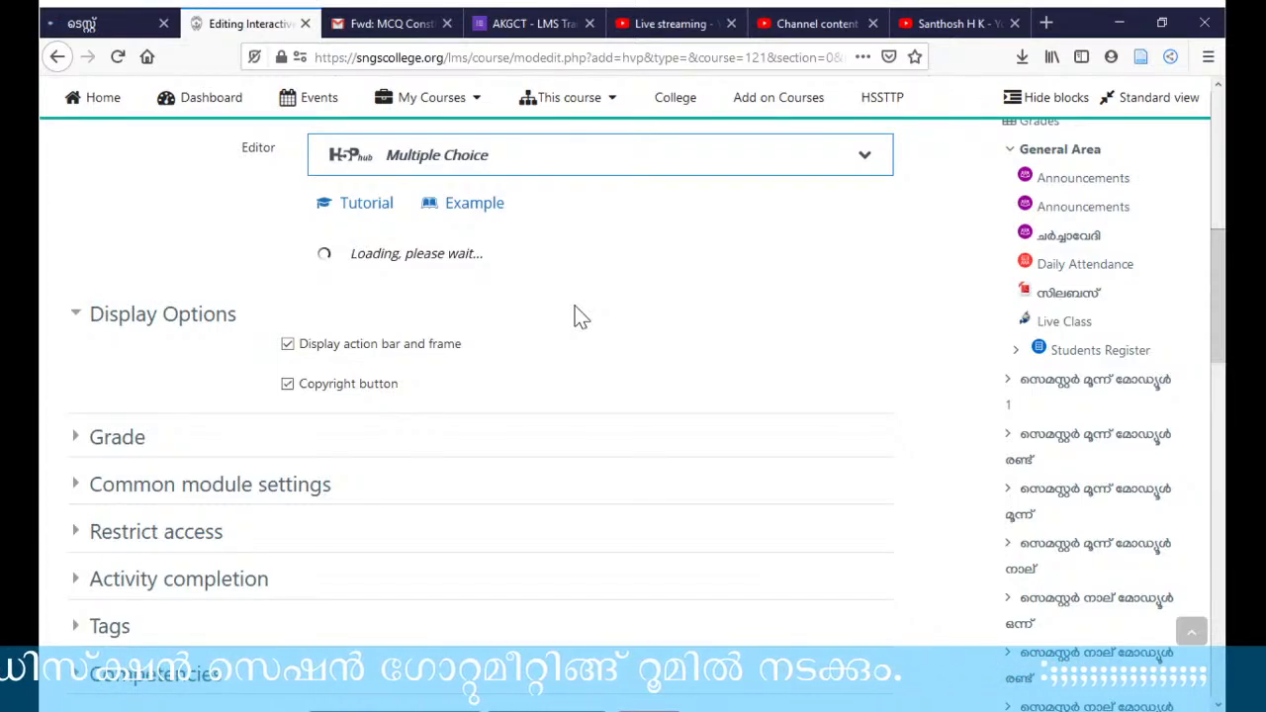
left_click(95, 28)
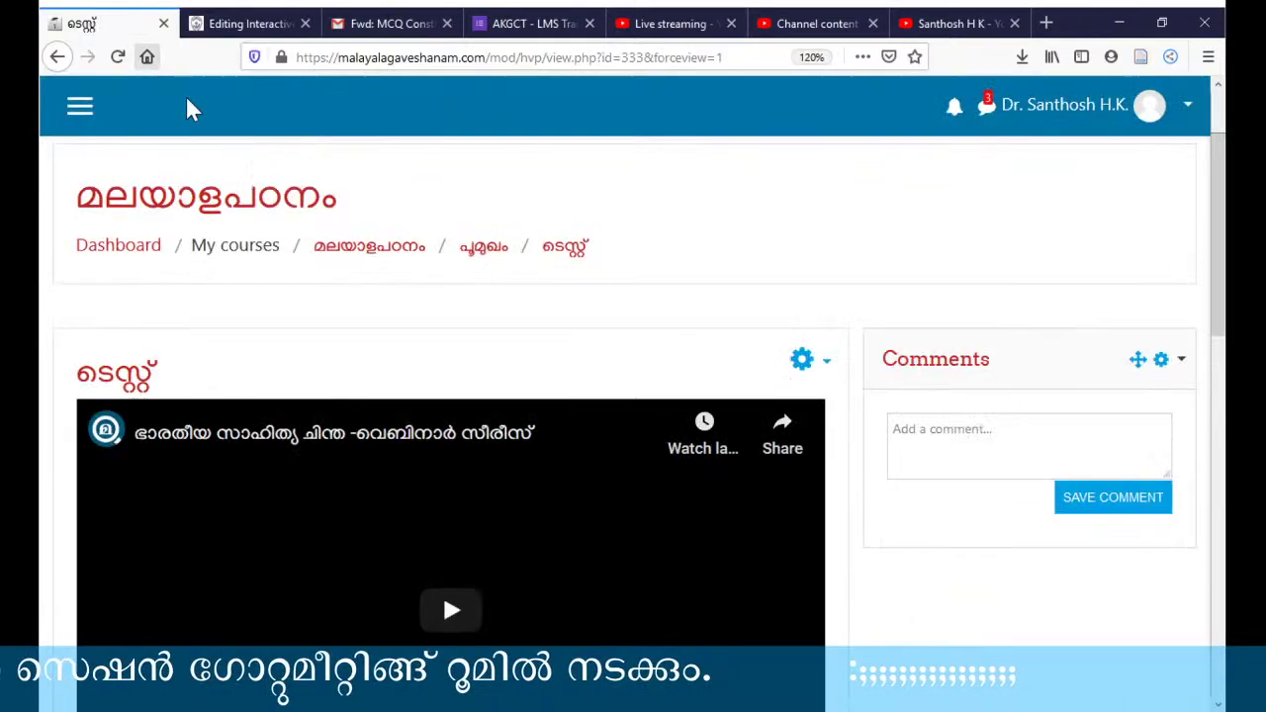
scroll(466, 326, "down", 3)
scroll(476, 332, "down", 2)
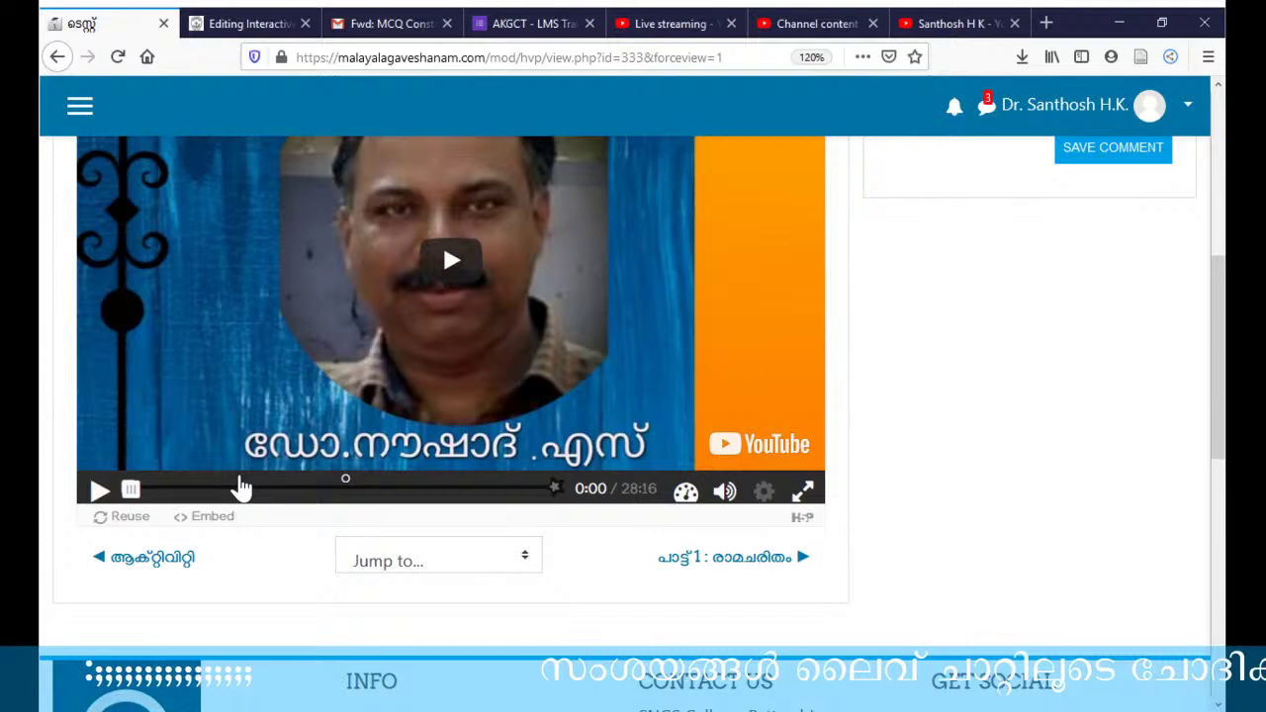
left_click(345, 489)
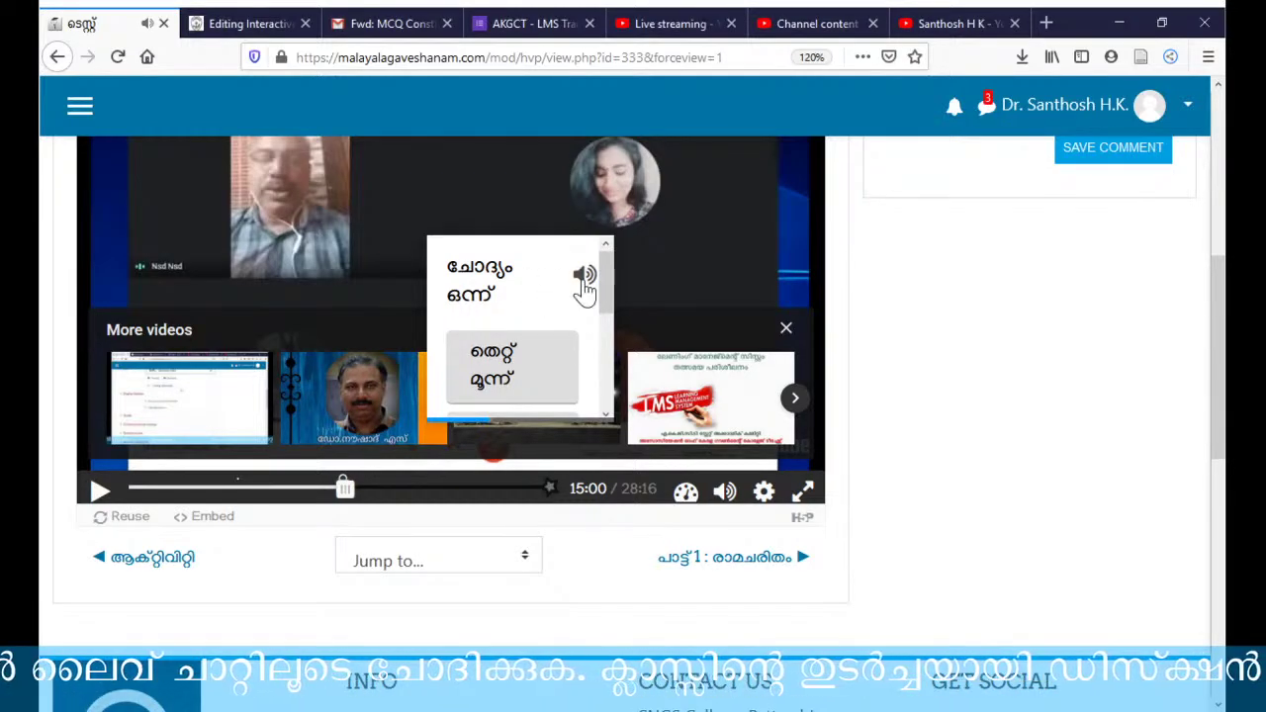
left_click_drag(606, 259, 404, 277)
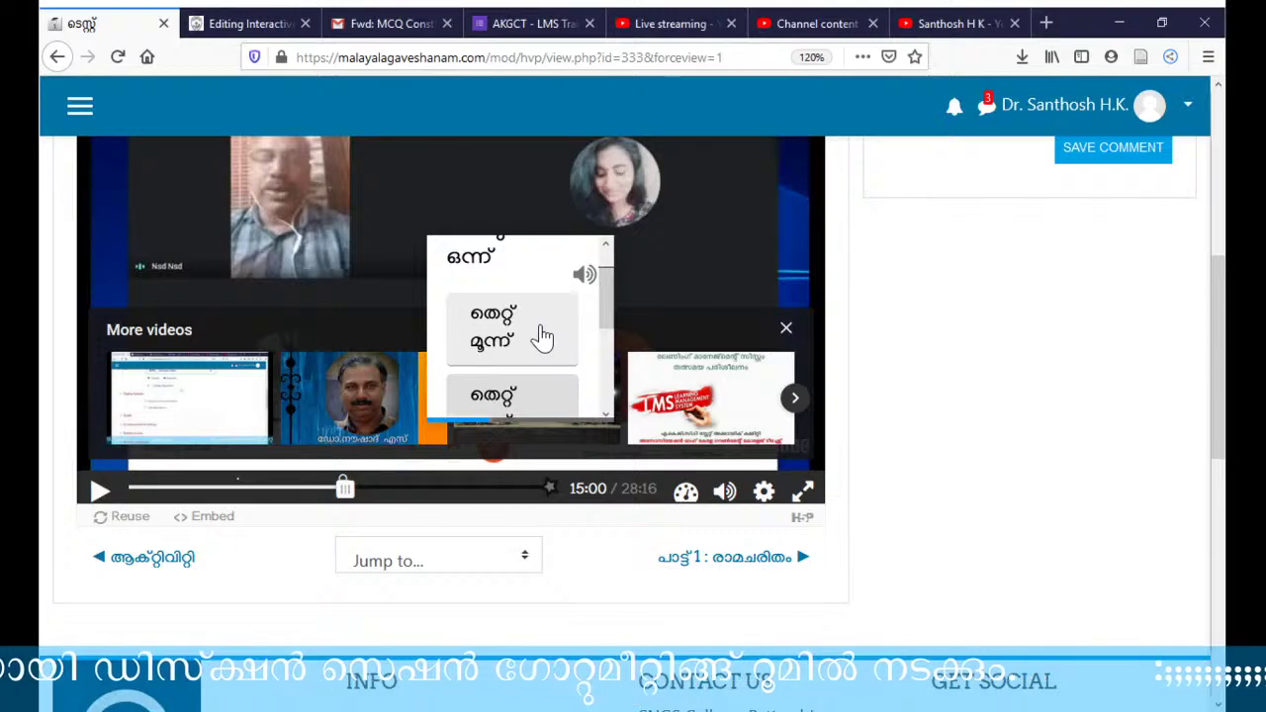
left_click_drag(346, 494, 374, 494)
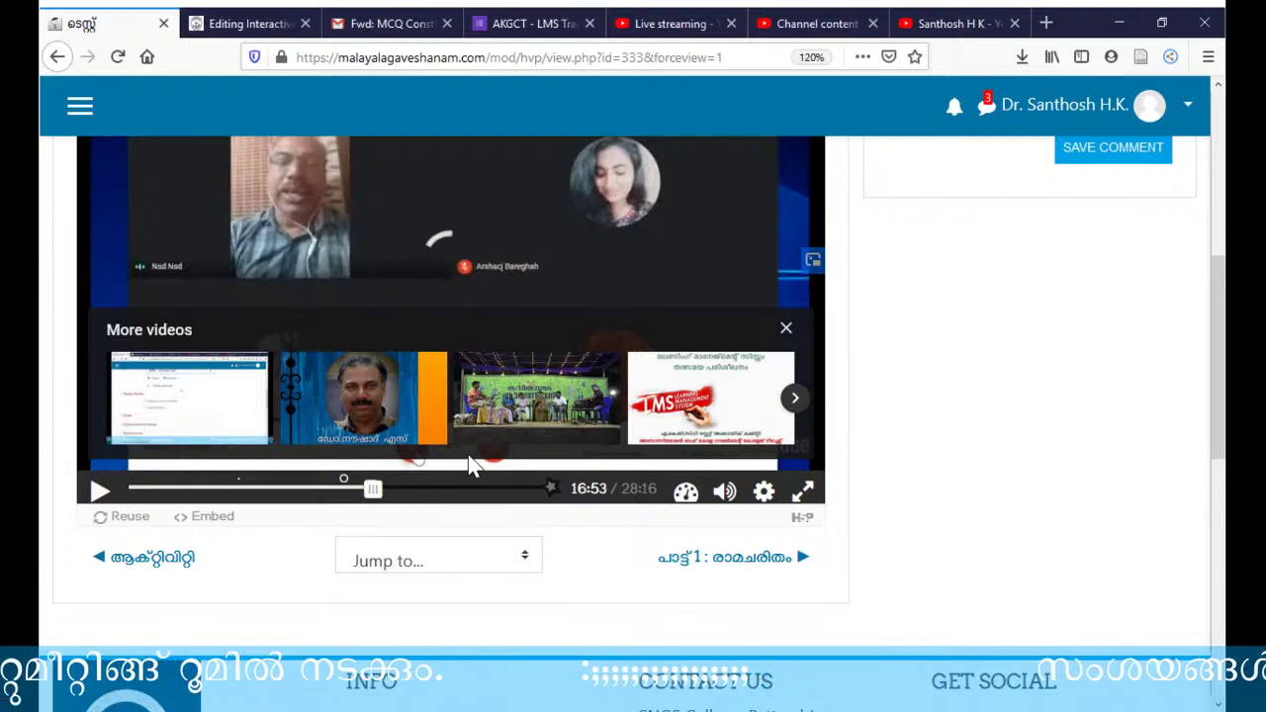
scroll(616, 474, "up", 3)
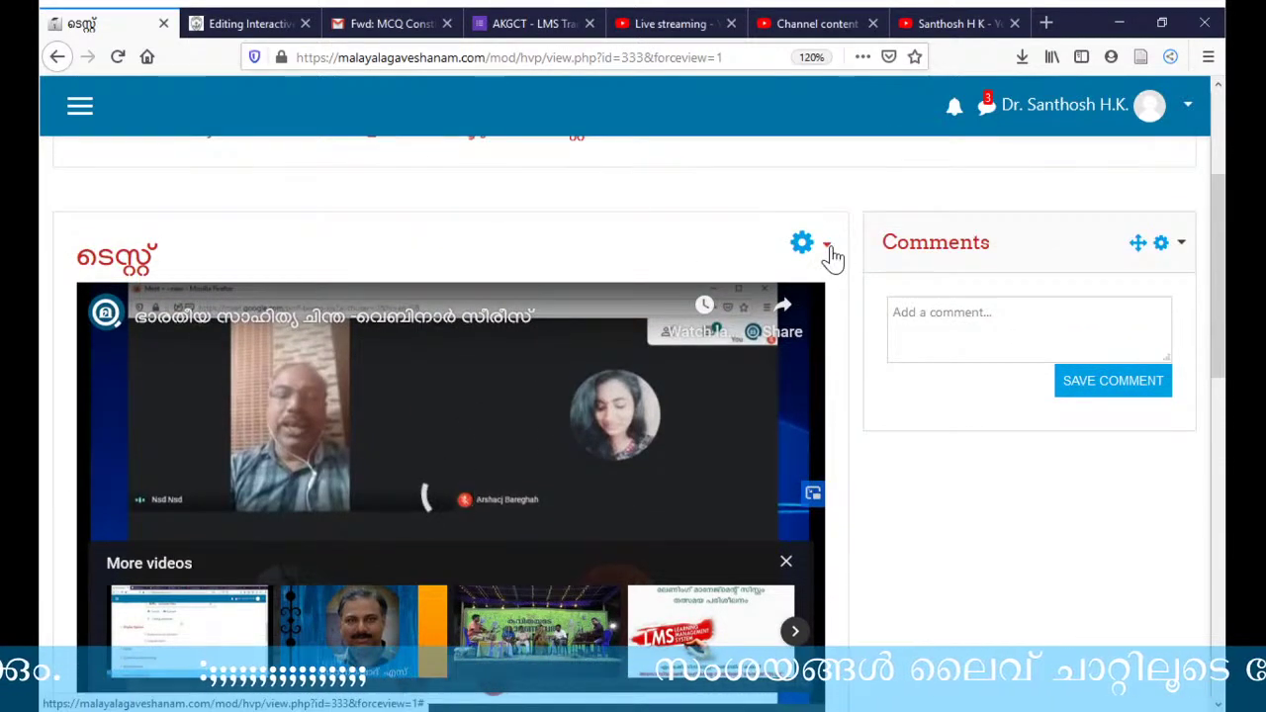
left_click(829, 252)
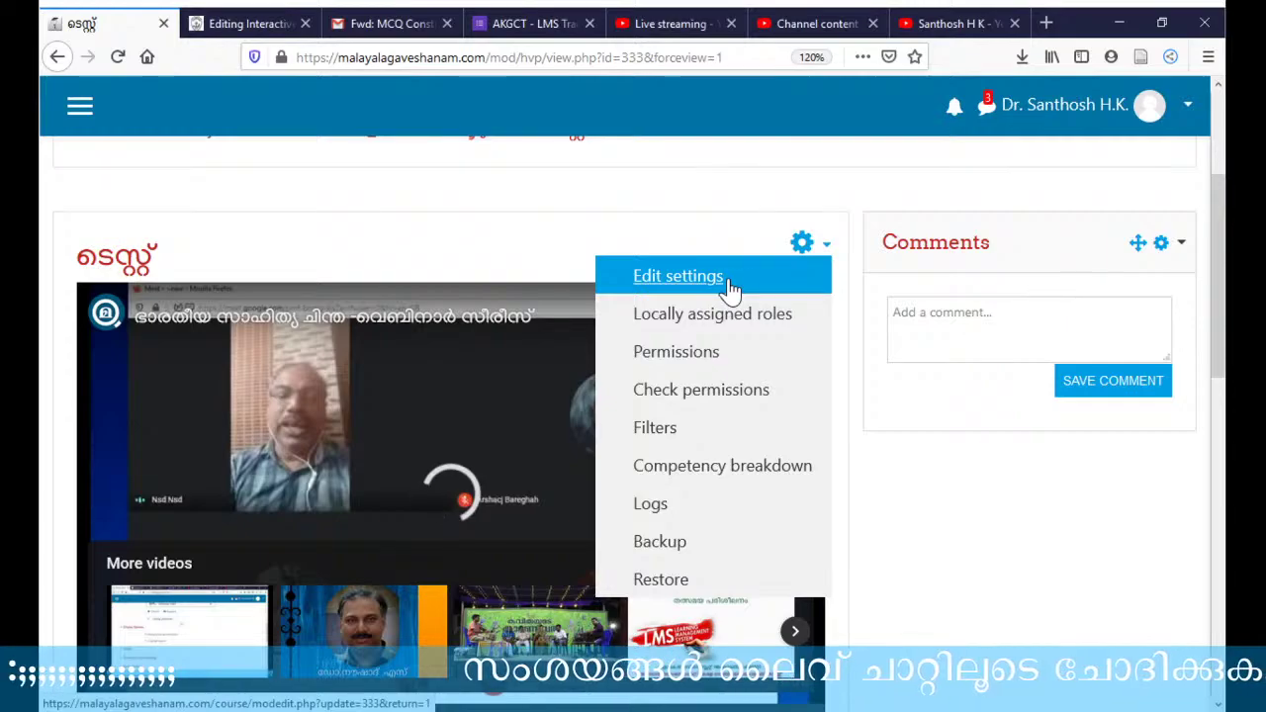
left_click(908, 433)
scroll(742, 455, "down", 5)
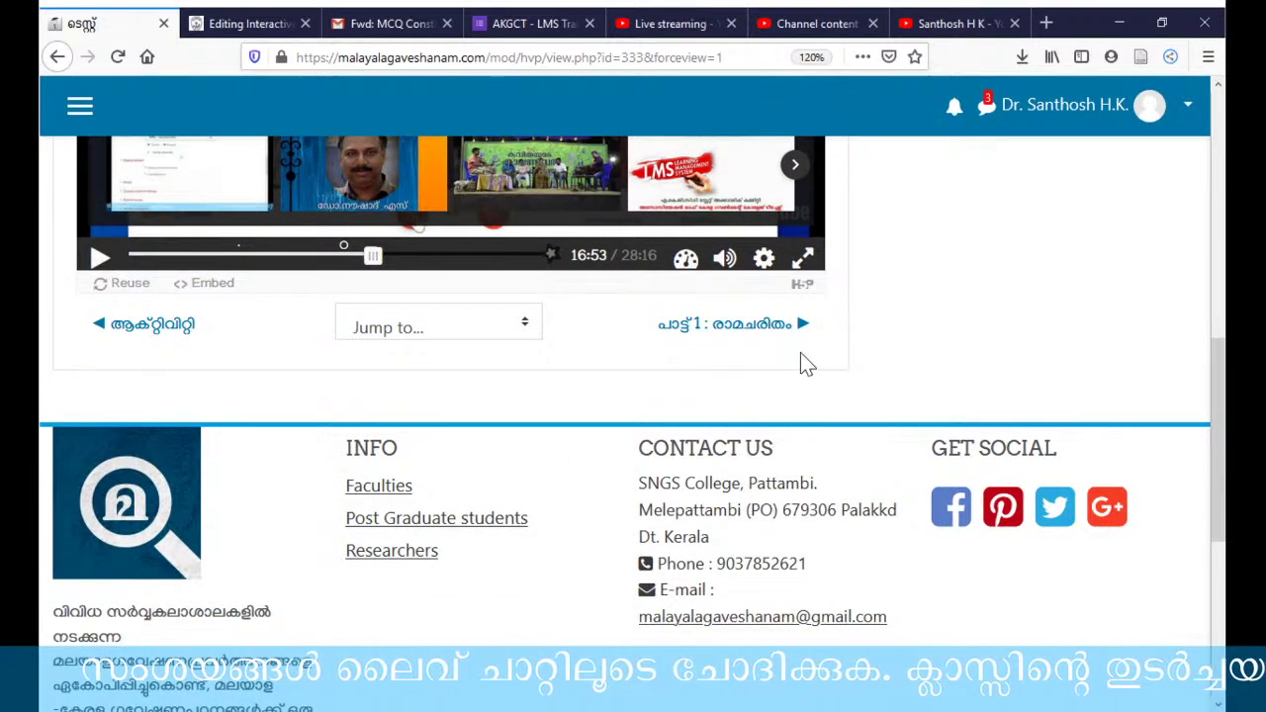
left_click(764, 261)
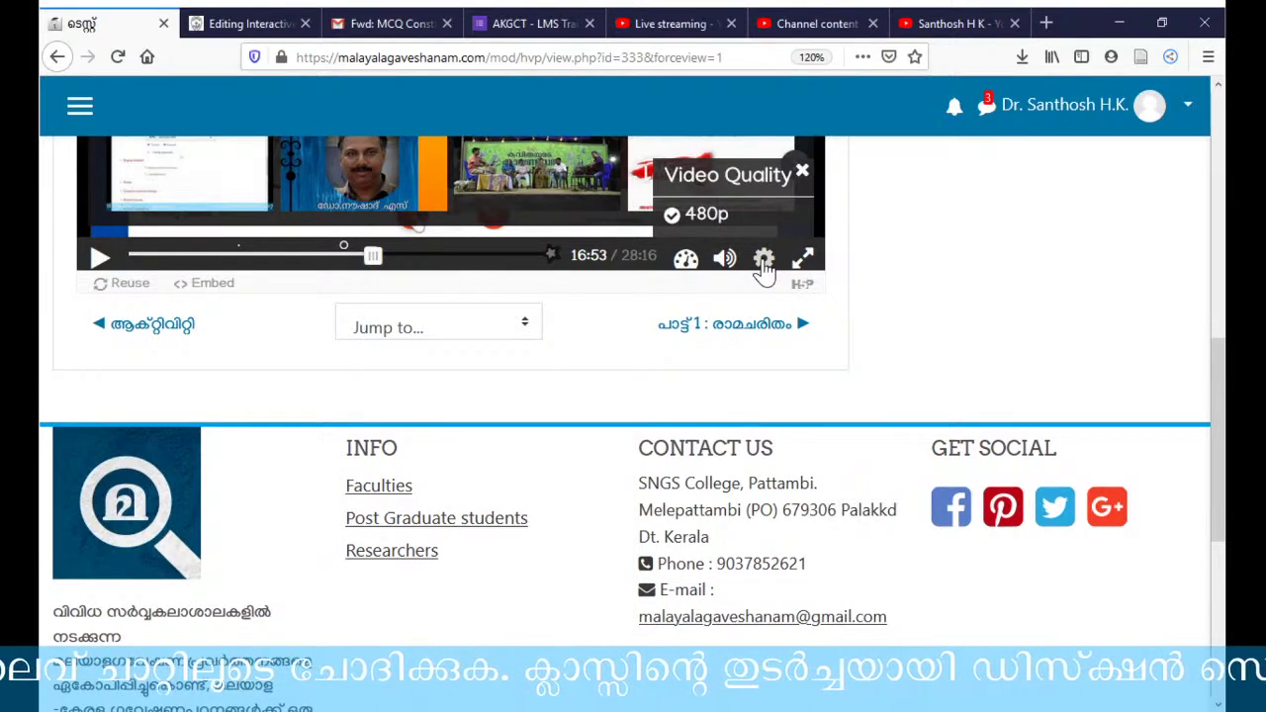
left_click(803, 173)
- Open the settings of the ടെസ്റ്റ് Interactive Video activity for editing
scroll(835, 203, "up", 3)
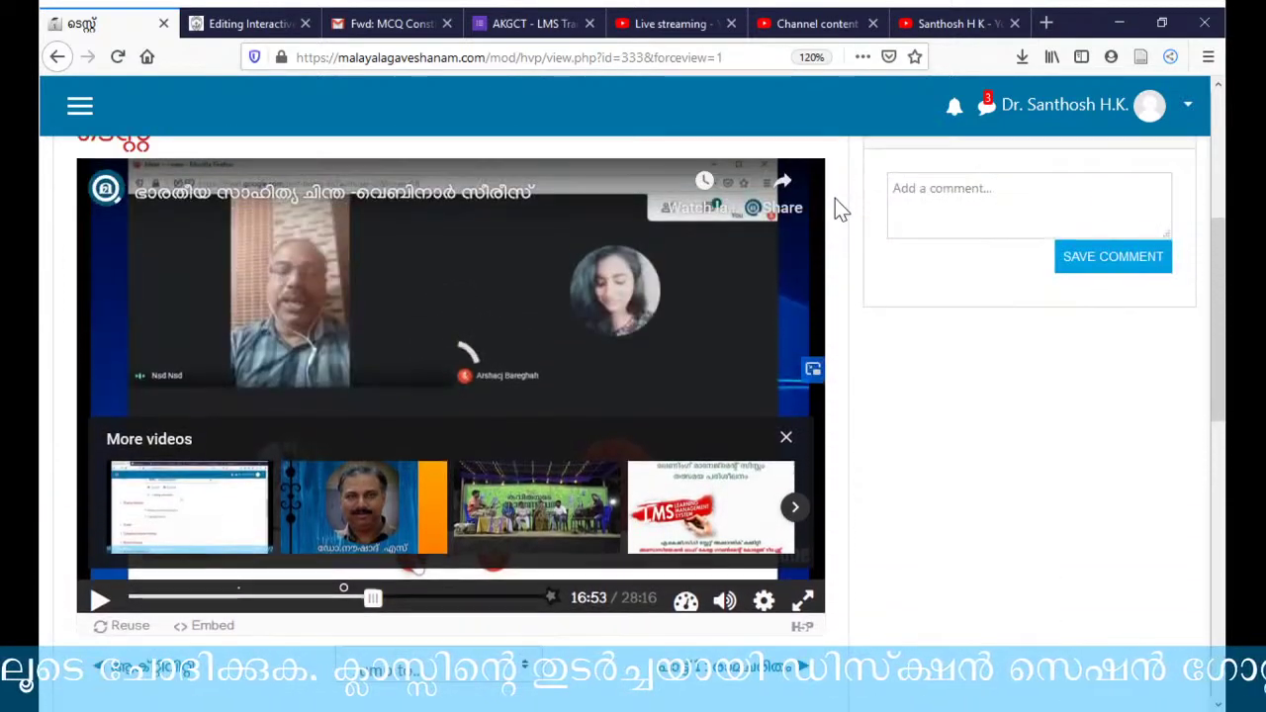
scroll(835, 208, "up", 1)
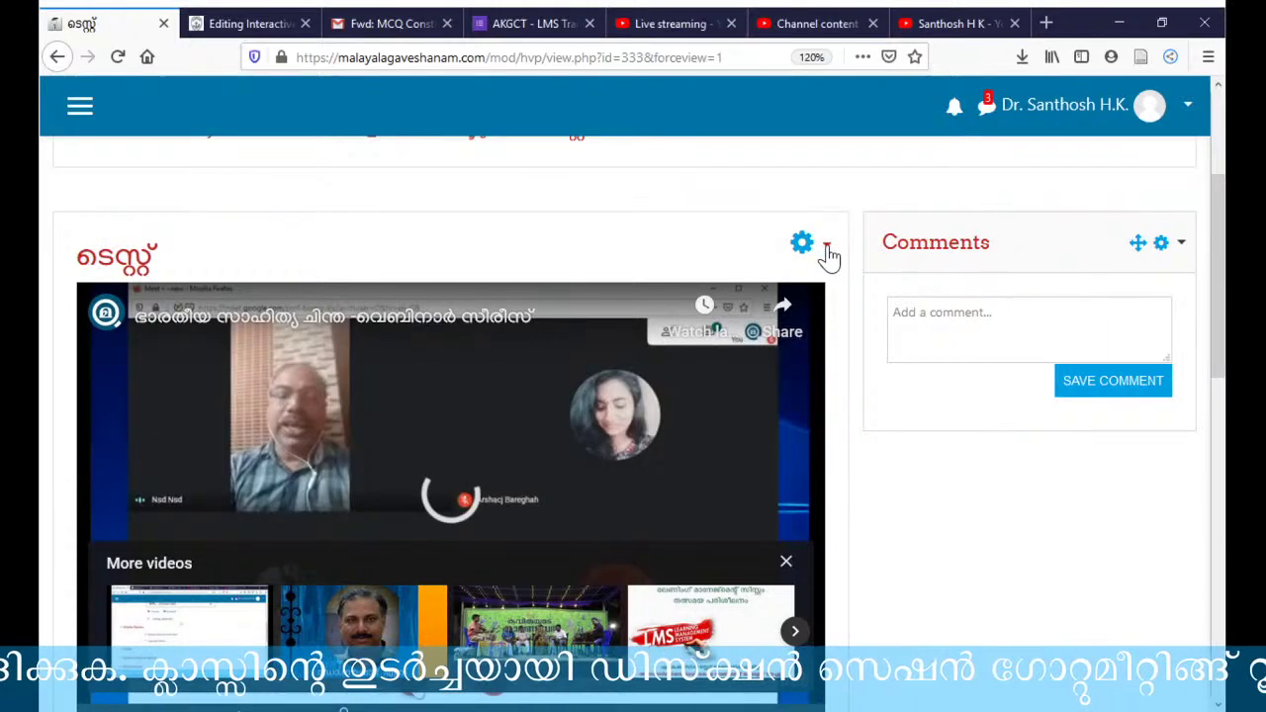
left_click(829, 255)
left_click(706, 274)
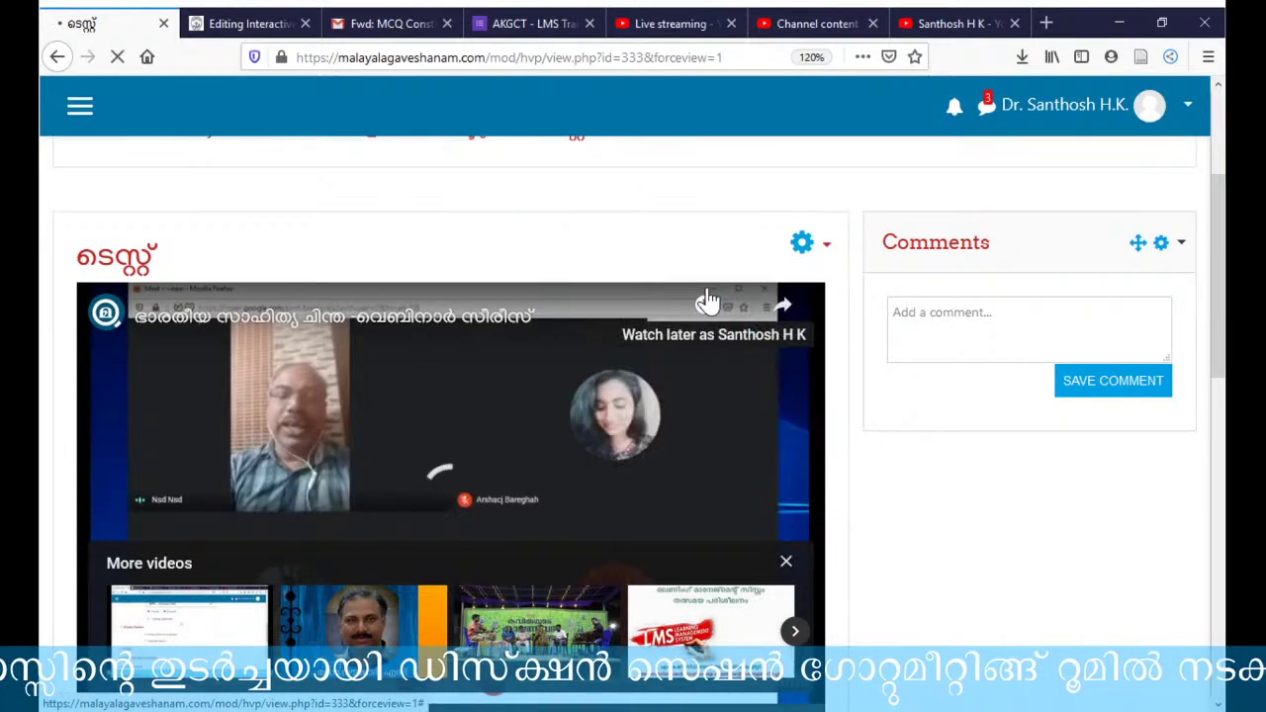
left_click(230, 26)
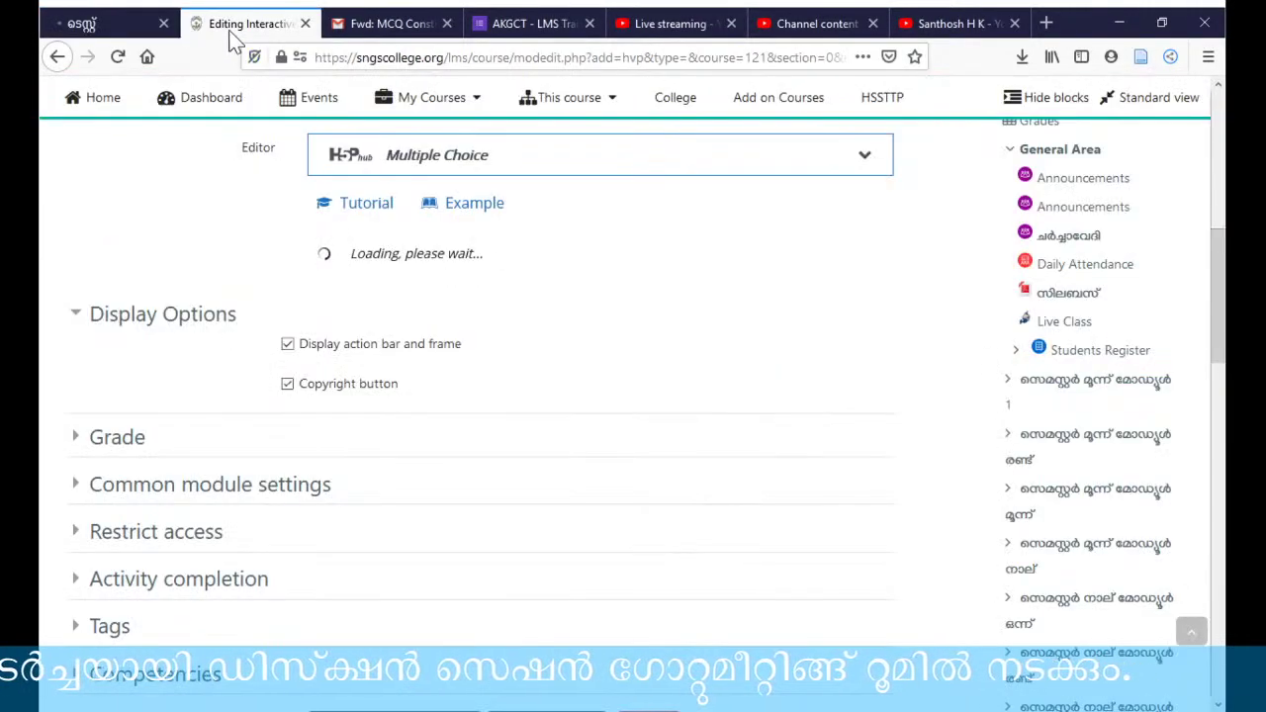
key("ctrl+shift+Tab")
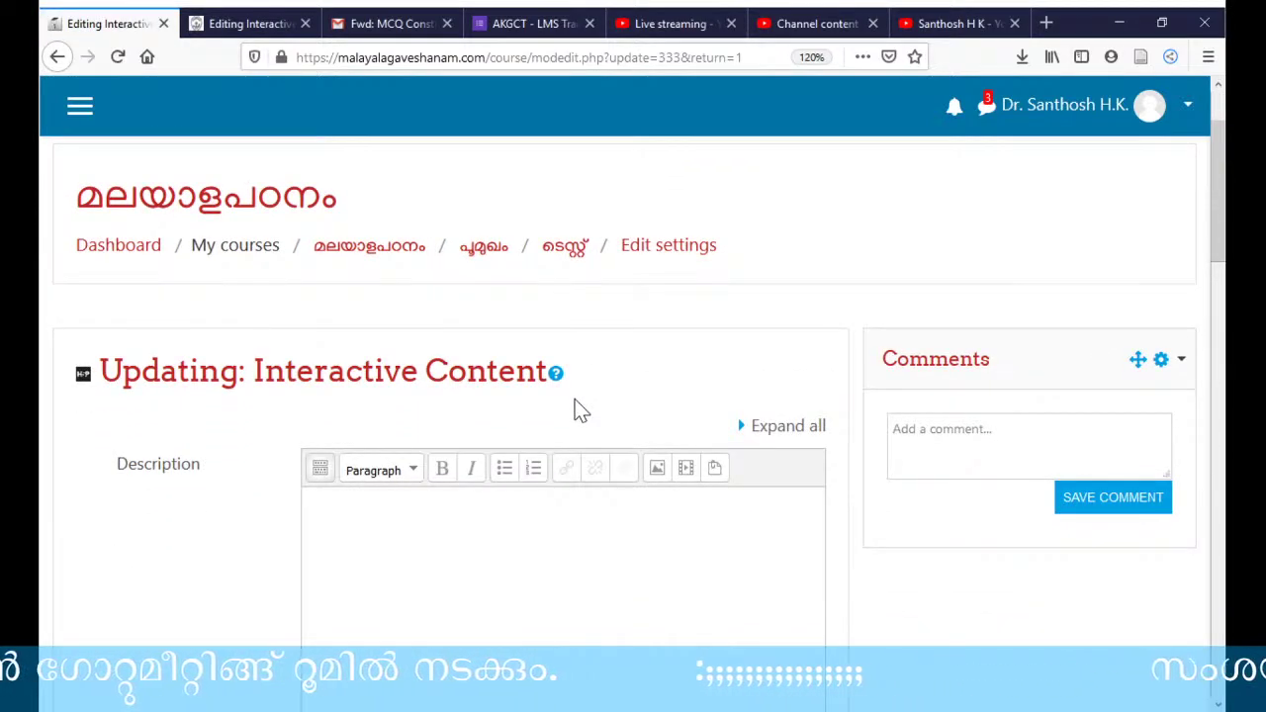
- Open the Add interactions stage of the interactive video's editor
scroll(581, 411, "down", 5)
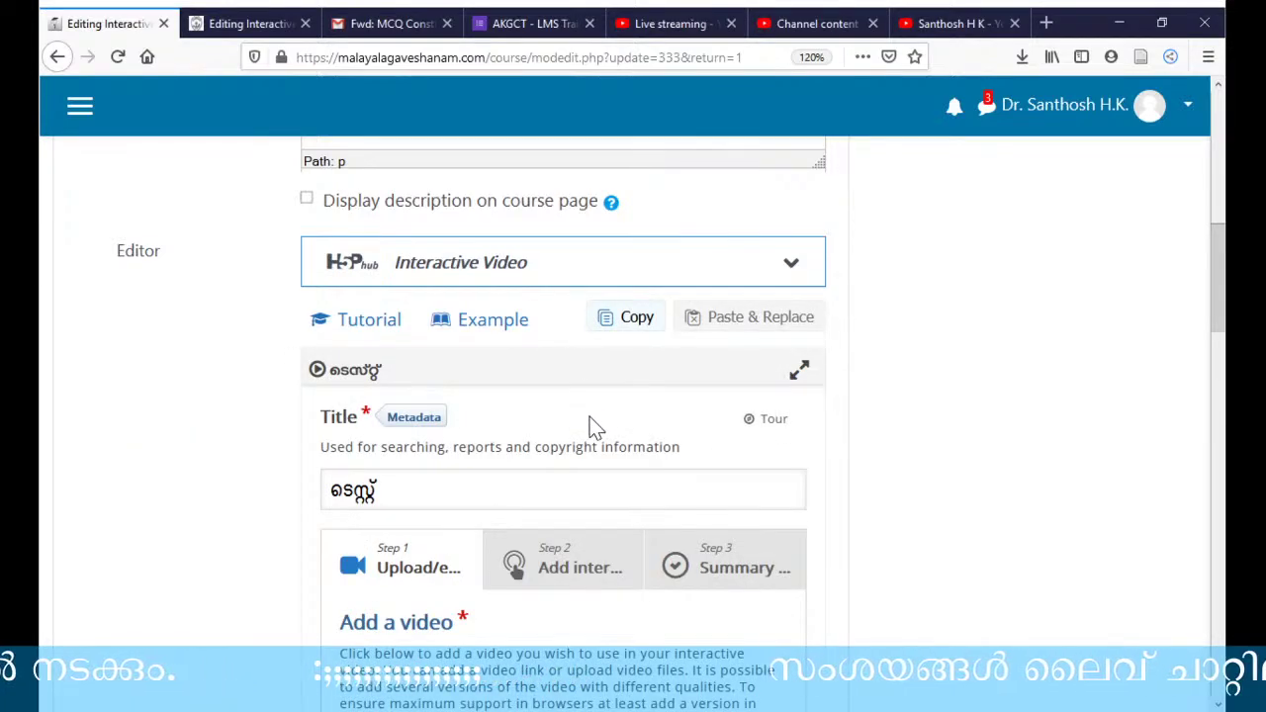
scroll(592, 428, "down", 3)
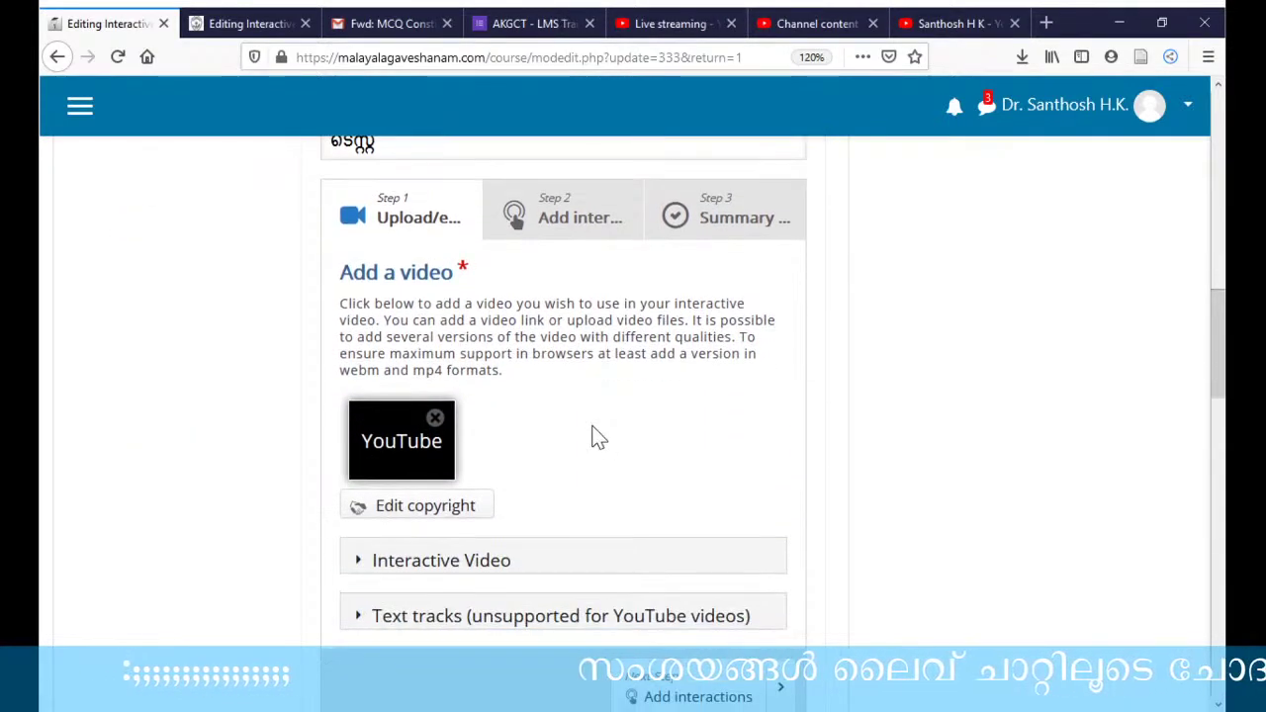
scroll(596, 435, "up", 2)
scroll(446, 429, "down", 2)
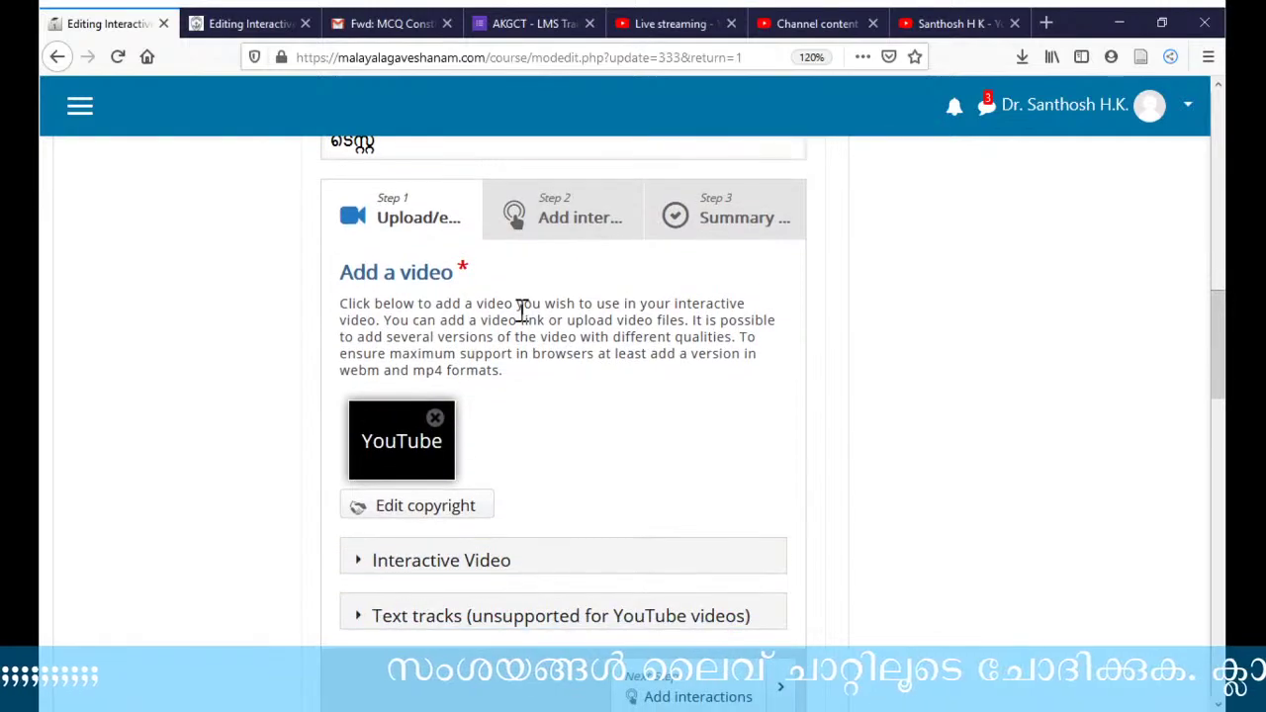
left_click(584, 234)
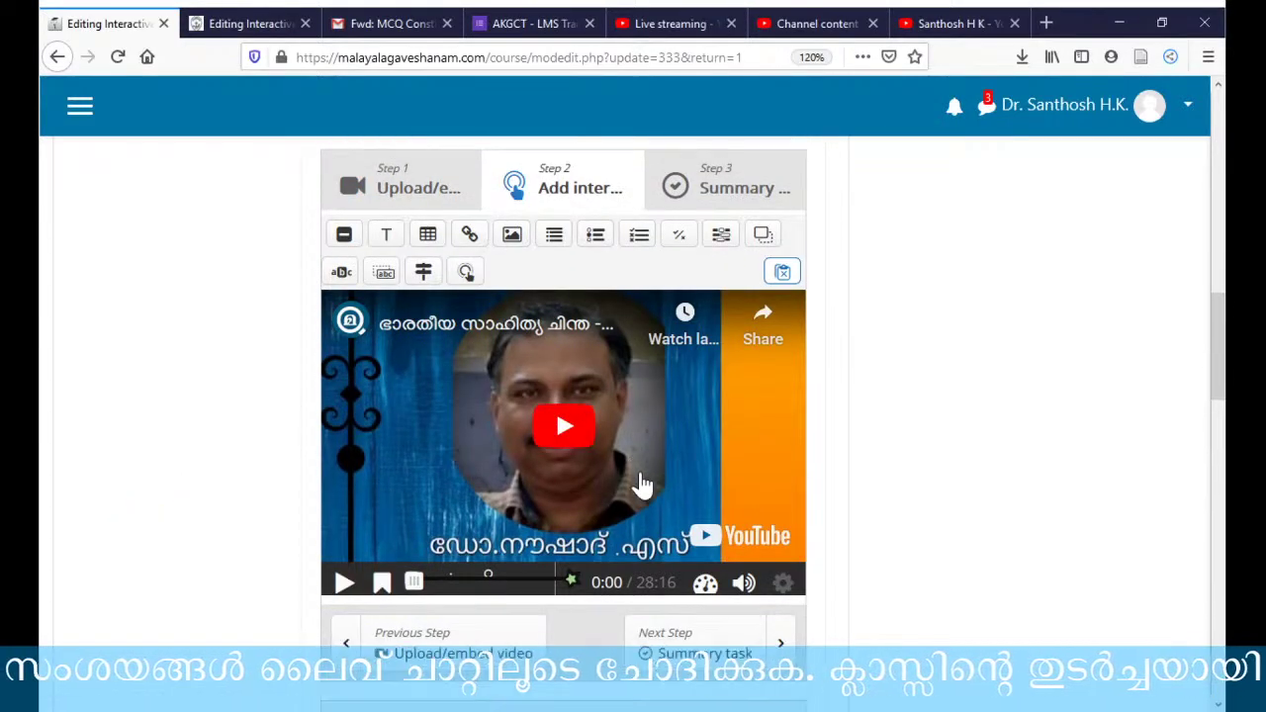
- Seek the video to about 18:33 and insert a Multiple Choice interaction there
scroll(641, 484, "down", 1)
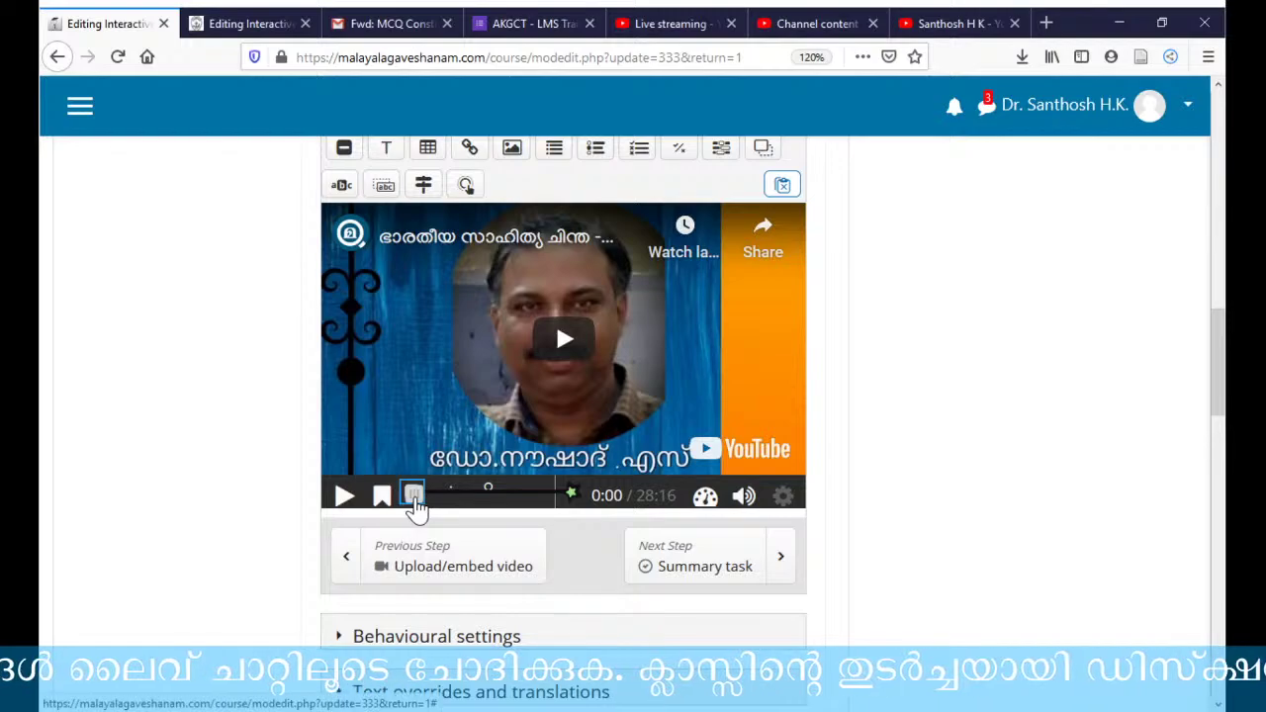
left_click_drag(415, 506, 511, 515)
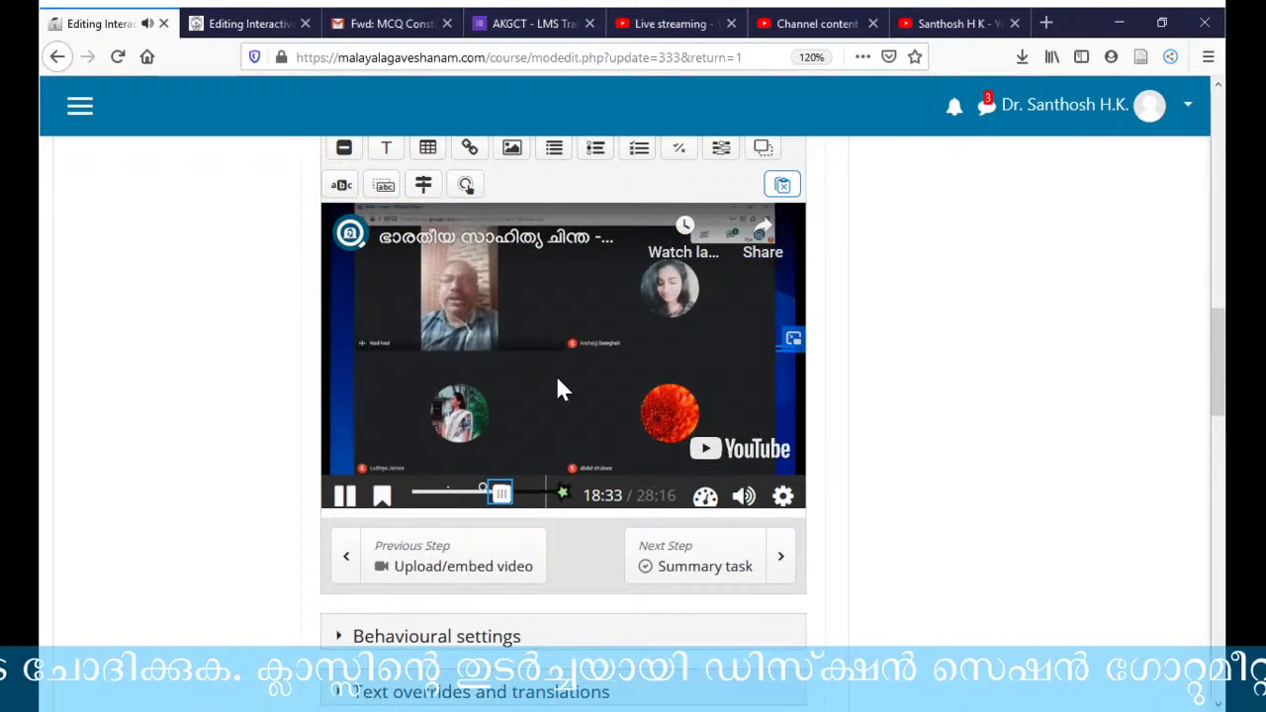
left_click(640, 156)
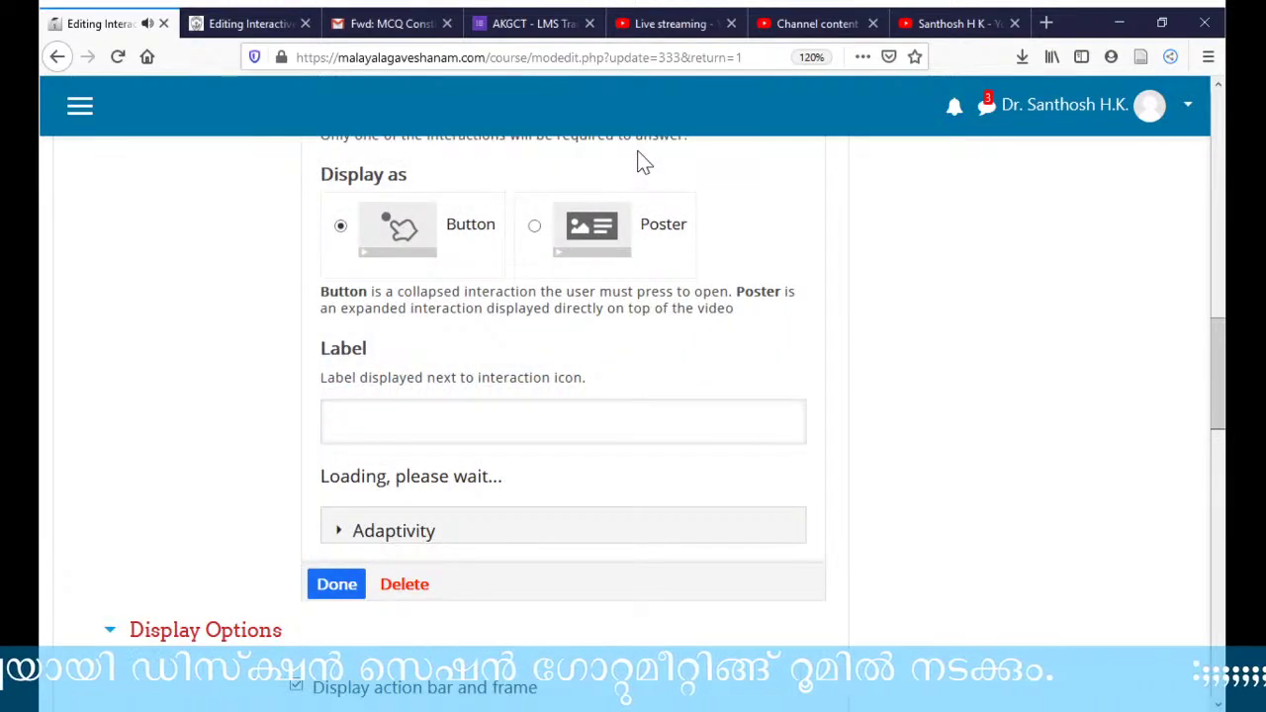
- Enter "ഉത്തരം പറയുക.." as the label of the multiple-choice interaction
left_click(354, 425)
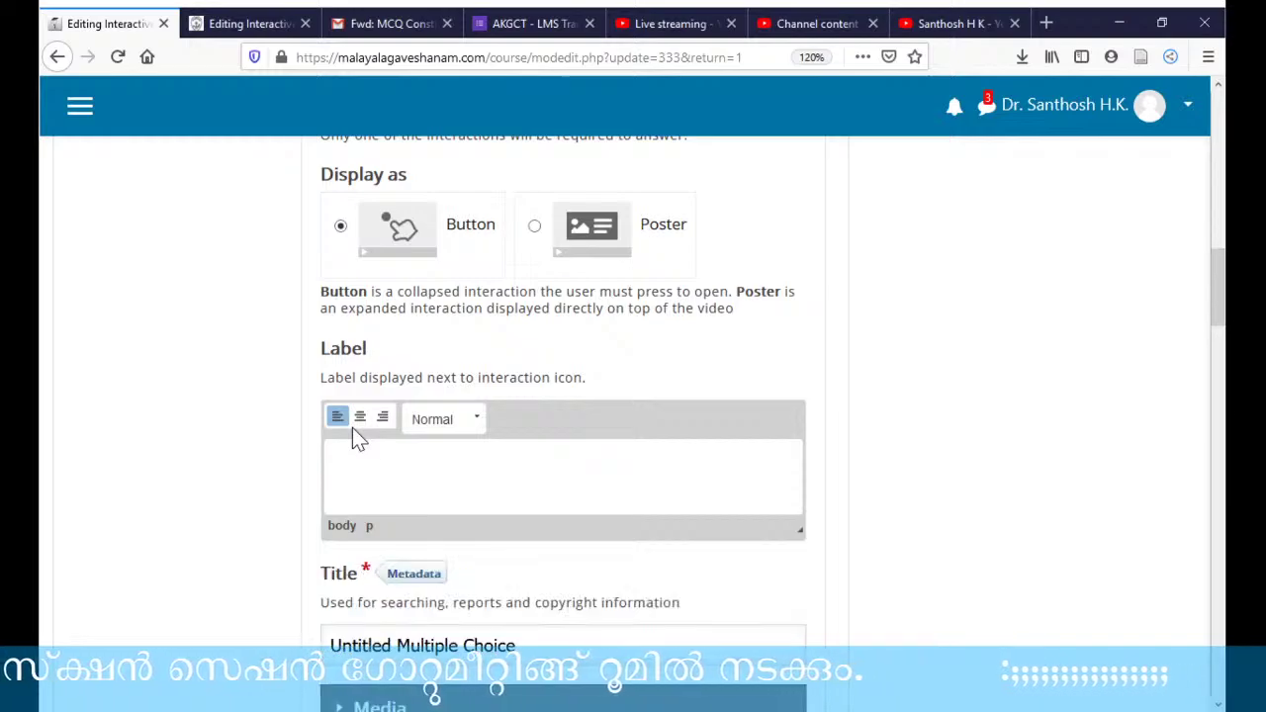
scroll(516, 340, "down", 2)
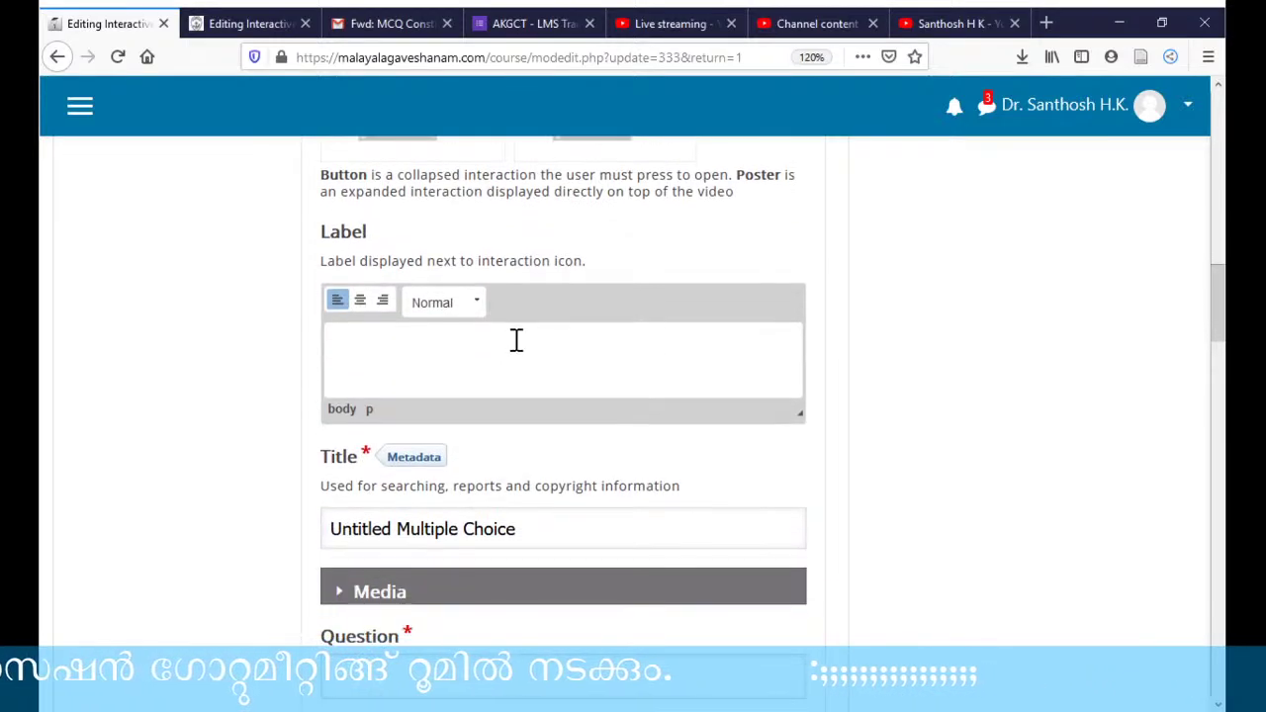
scroll(520, 324, "down", 2)
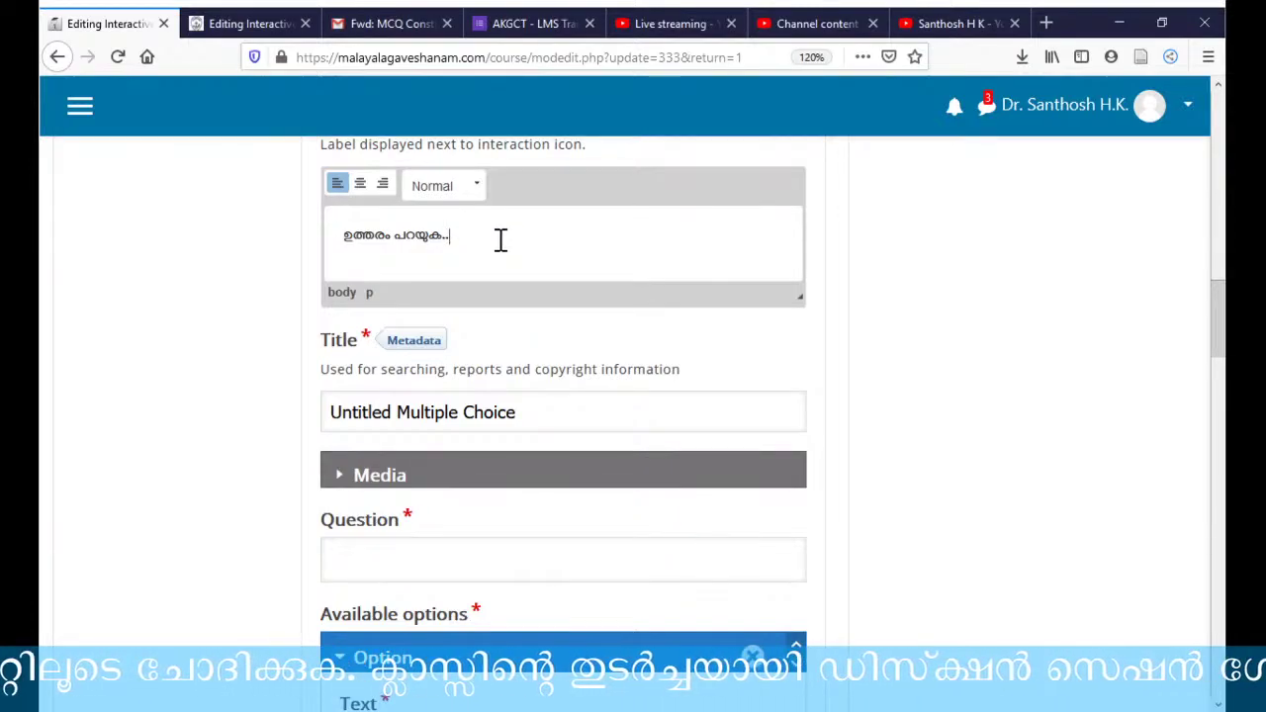
- Enter the question "ചോദ്യം ഒന്ന്" and set the first answer option's text to "ഉത്തരം ഒന്ന്"
scroll(495, 411, "down", 3)
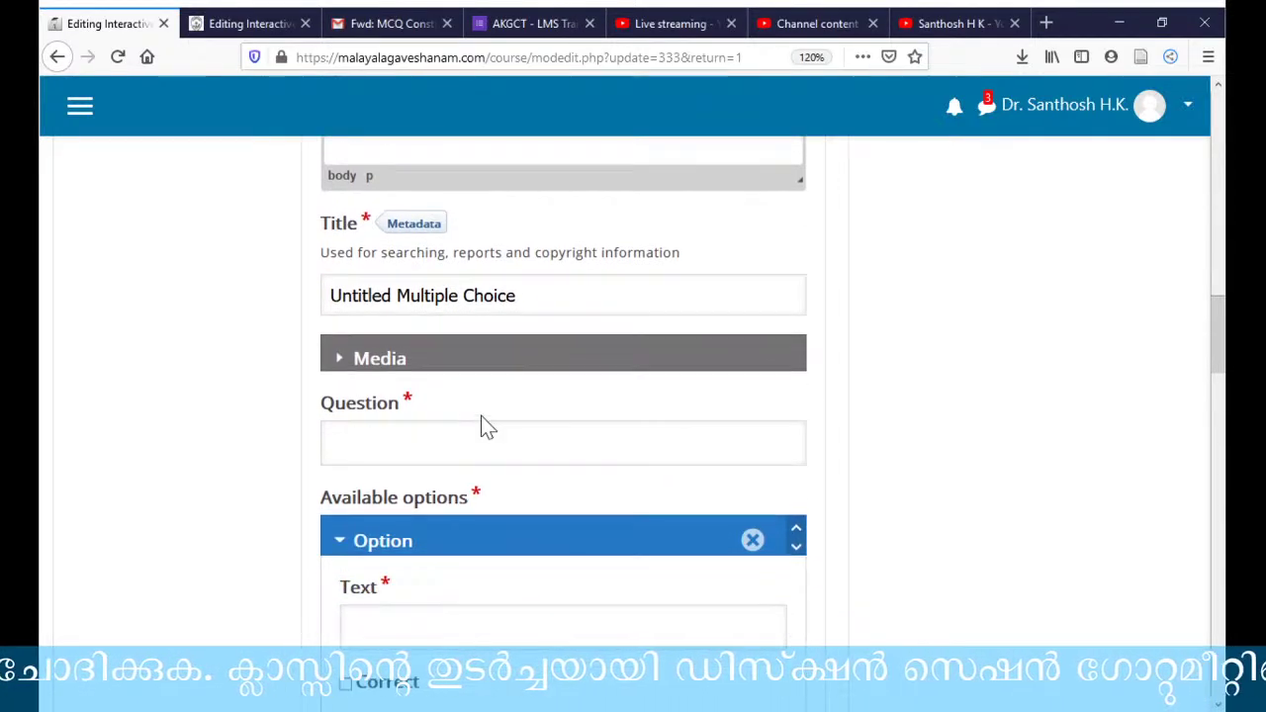
left_click(390, 451)
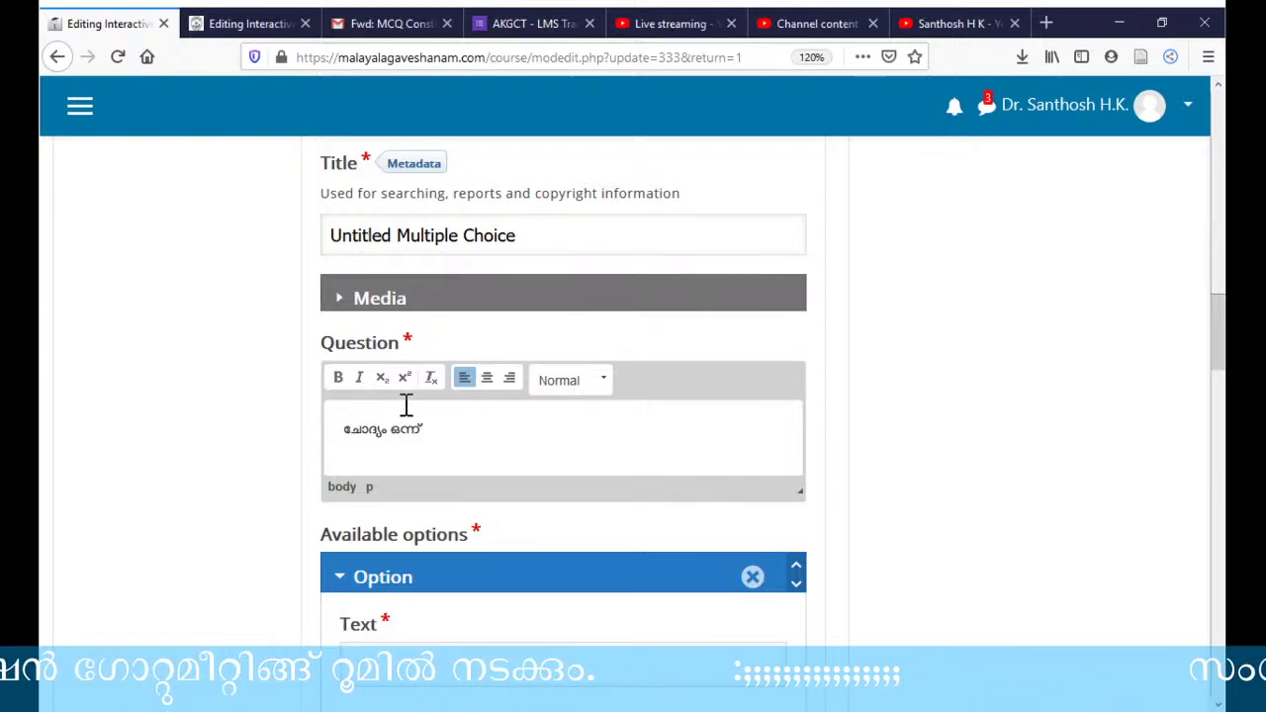
scroll(486, 455, "down", 5)
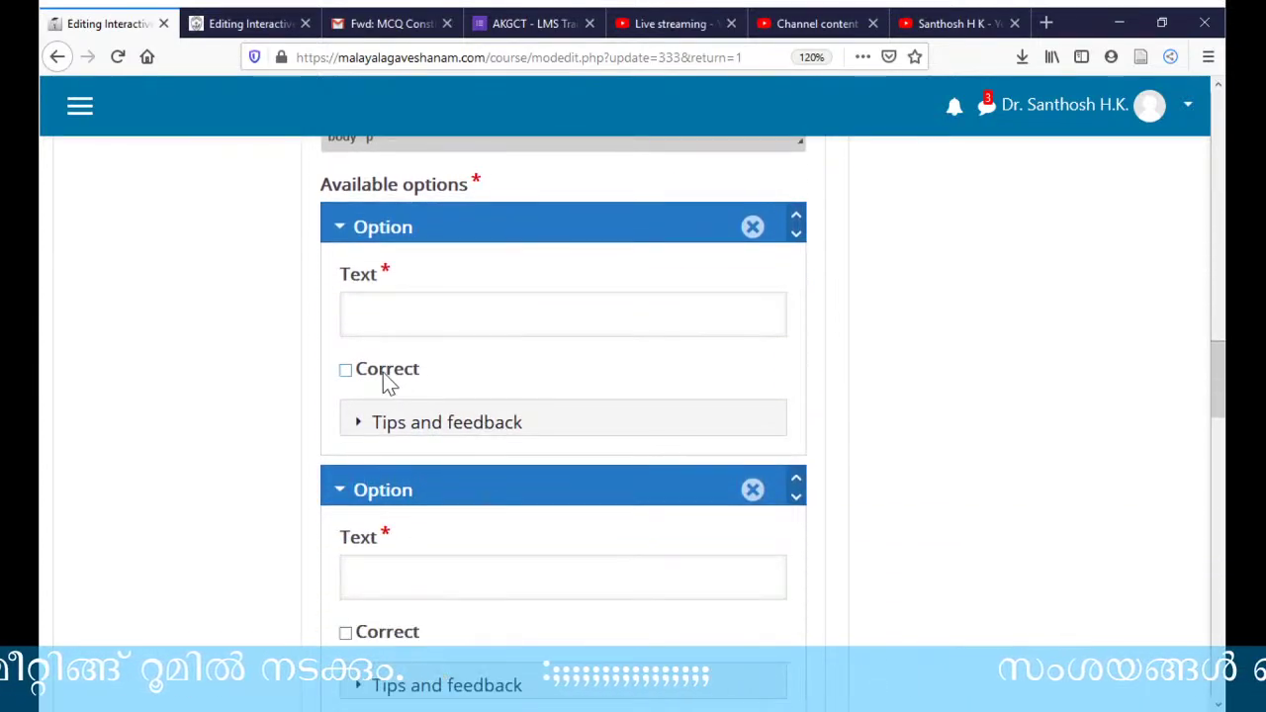
left_click(384, 309)
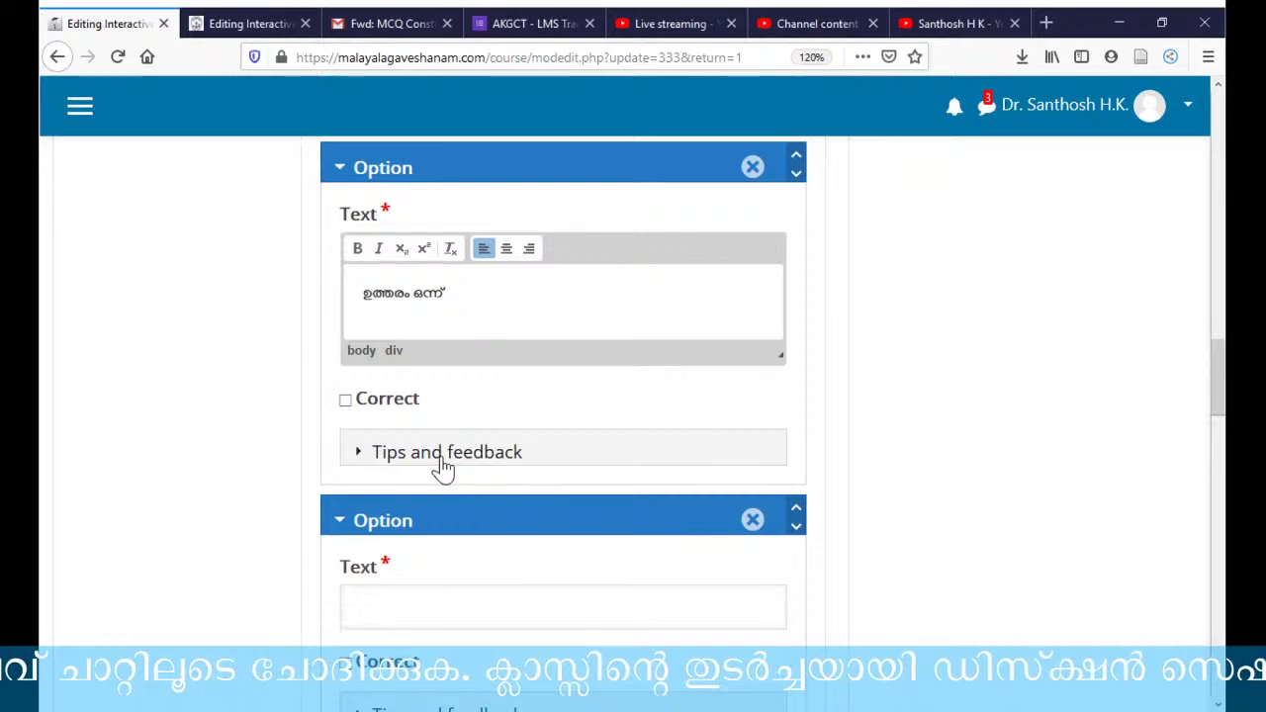
- Set the second answer option's text to "ഉത്തരം രണ്ട്" and mark it as correct
scroll(443, 470, "down", 2)
left_click(391, 487)
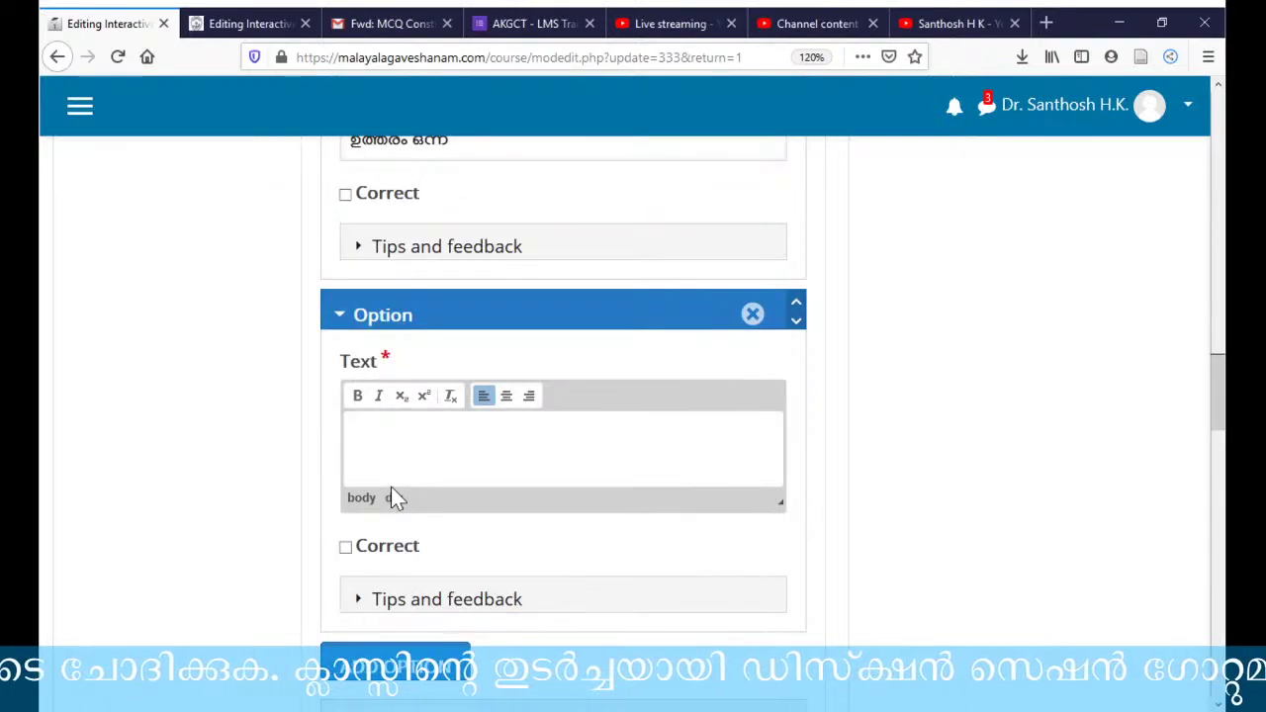
type("ഉത്തര്")
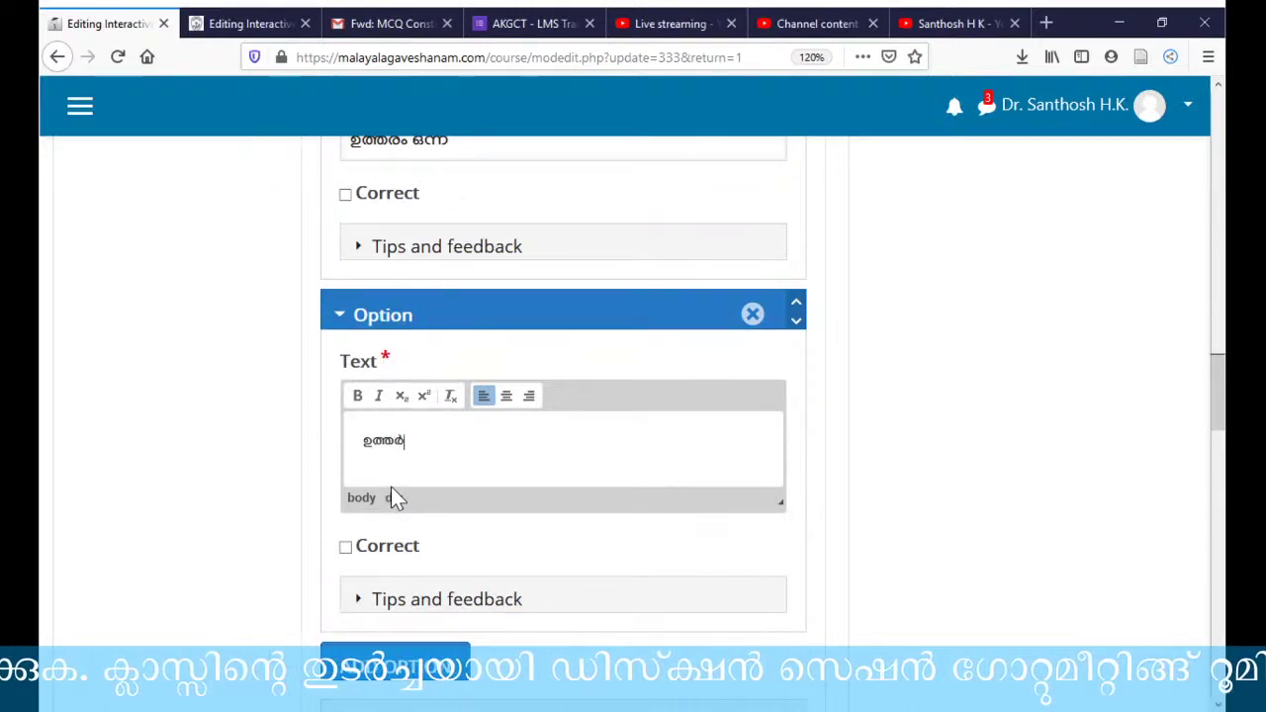
key("BackSpace")
type("ം രണ്")
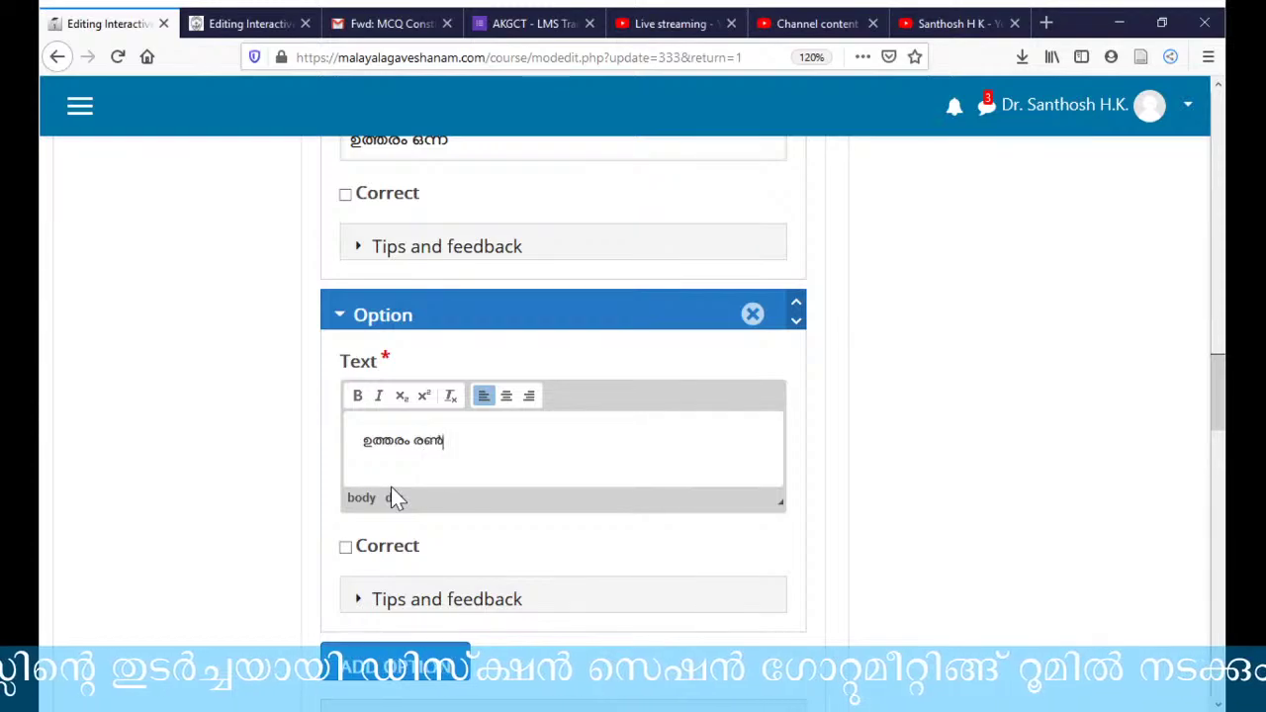
type("ട്")
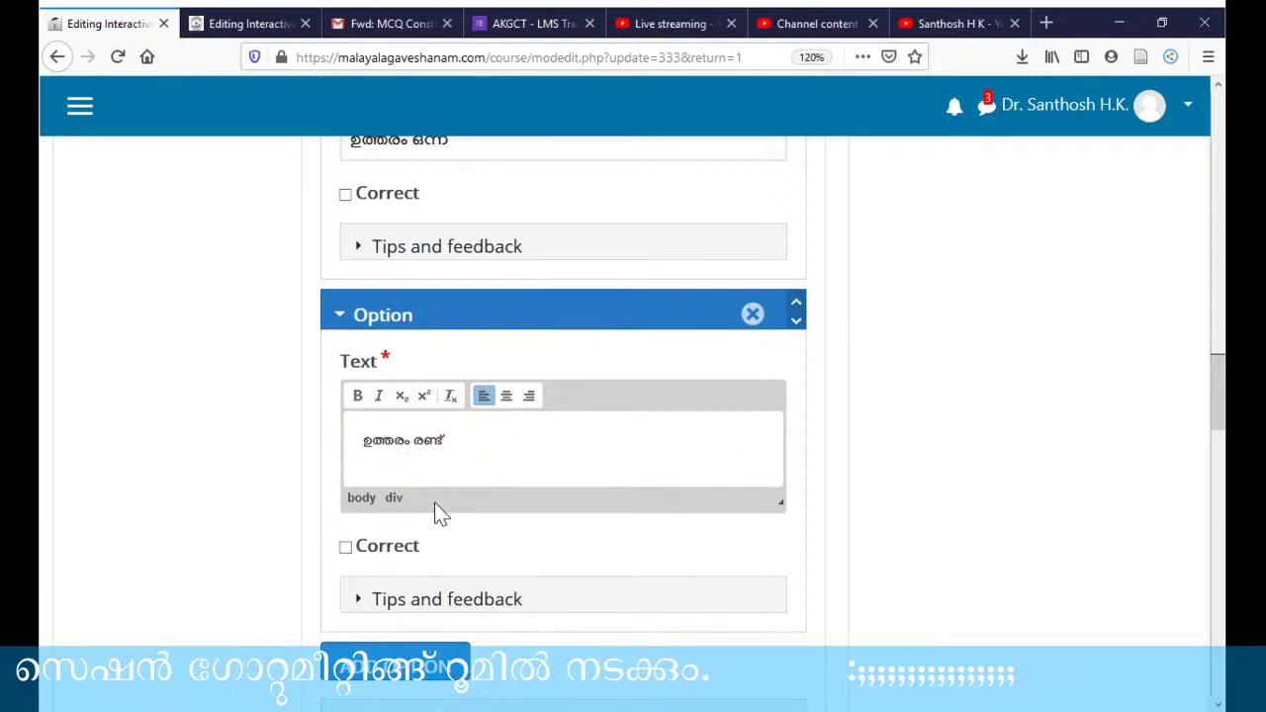
left_click(346, 547)
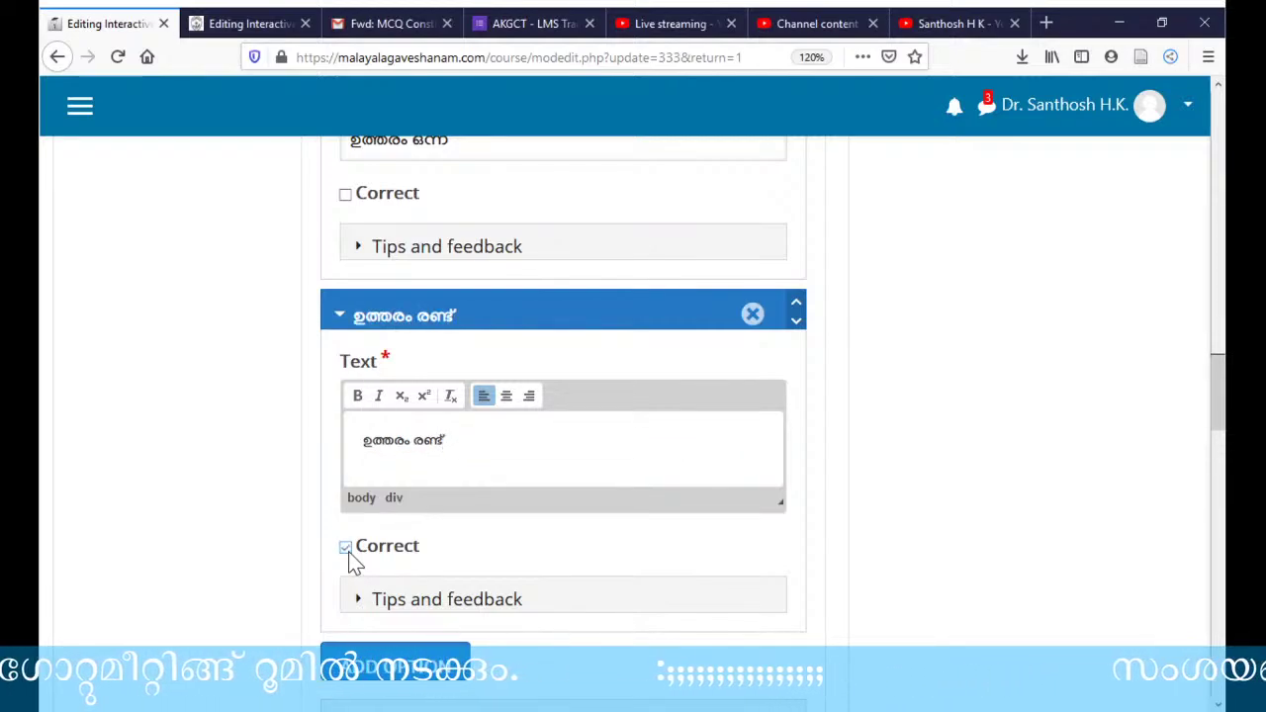
- Examine the overall feedback ranges, then expand and read through the question's behavioural settings
scroll(504, 485, "down", 2)
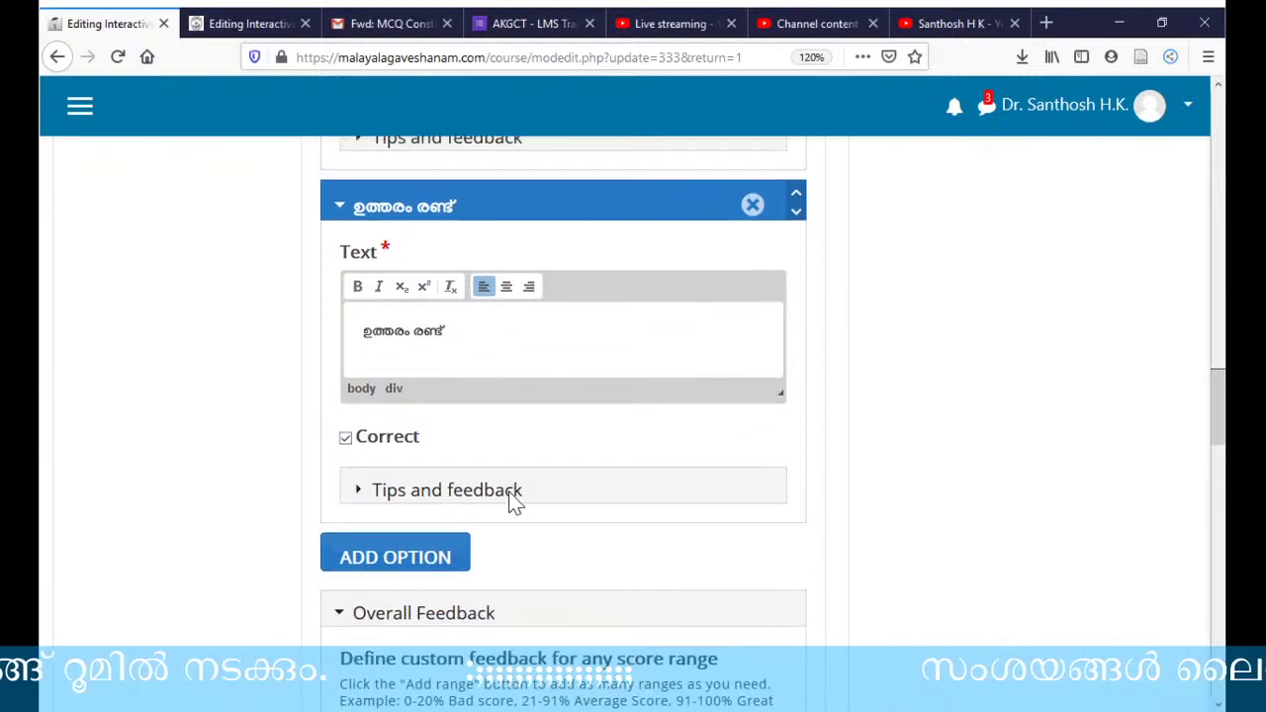
scroll(504, 509, "down", 2)
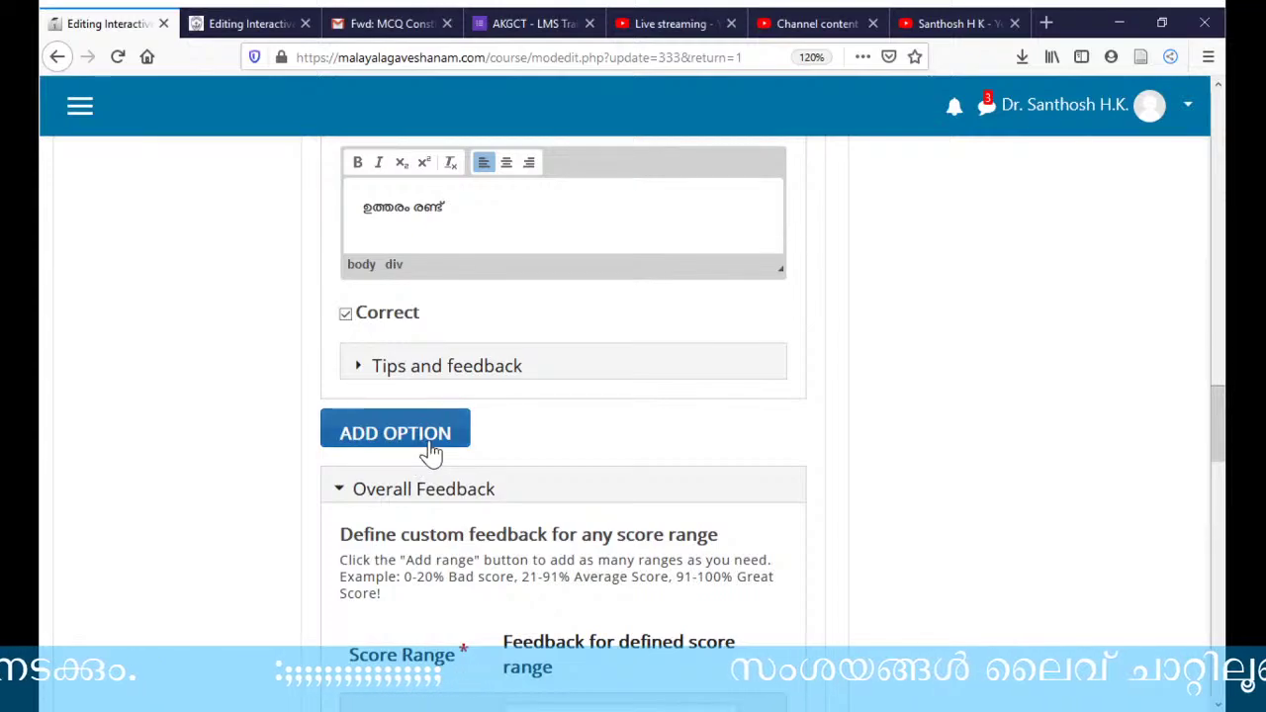
scroll(486, 480, "down", 2)
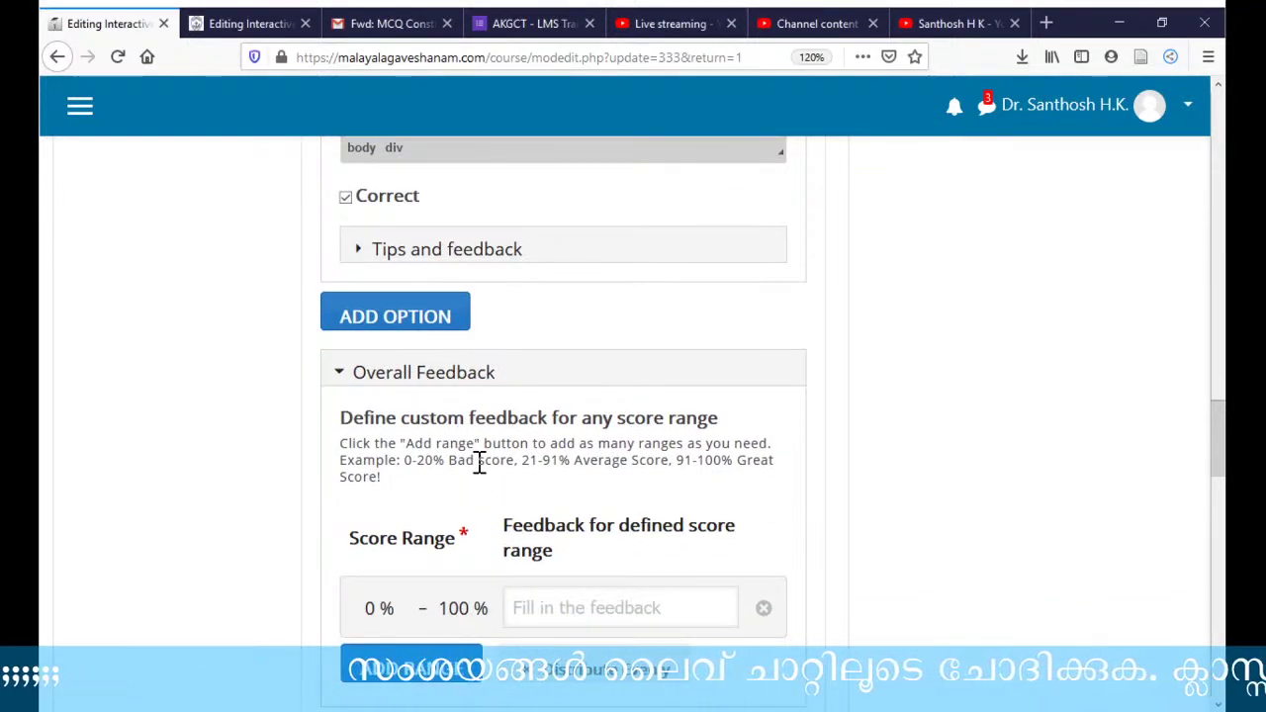
scroll(483, 470, "down", 4)
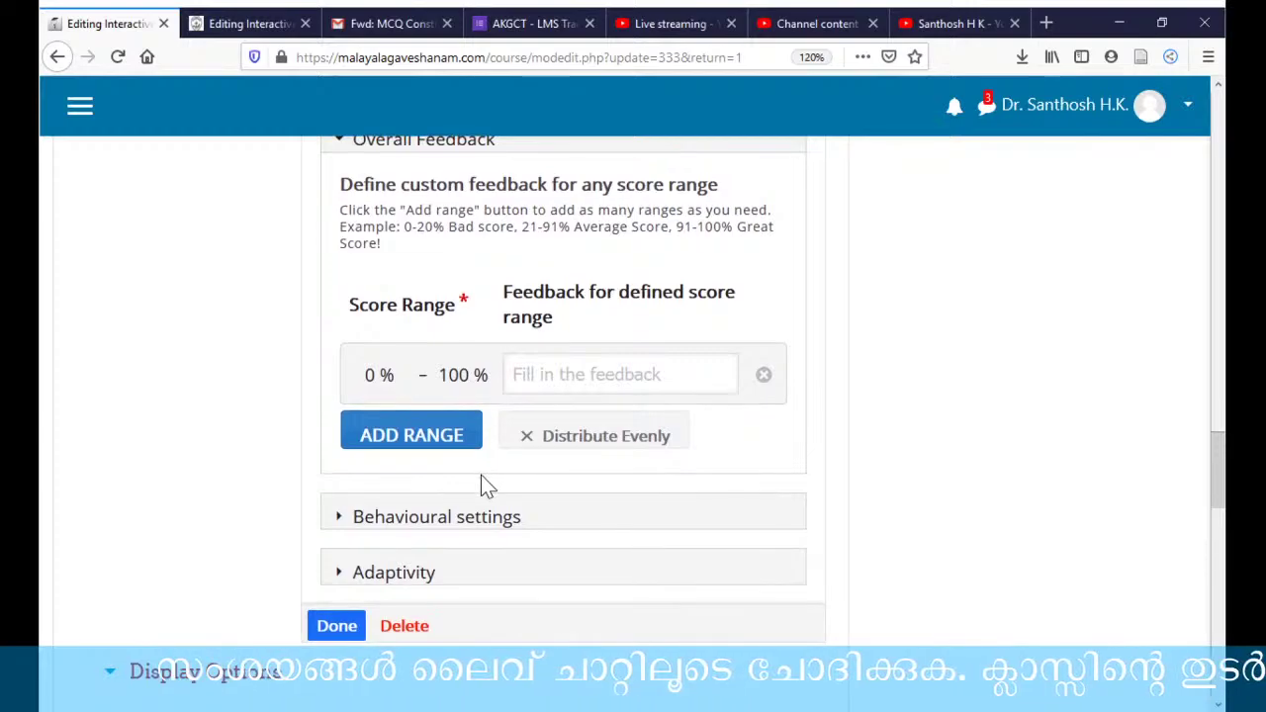
left_click(338, 518)
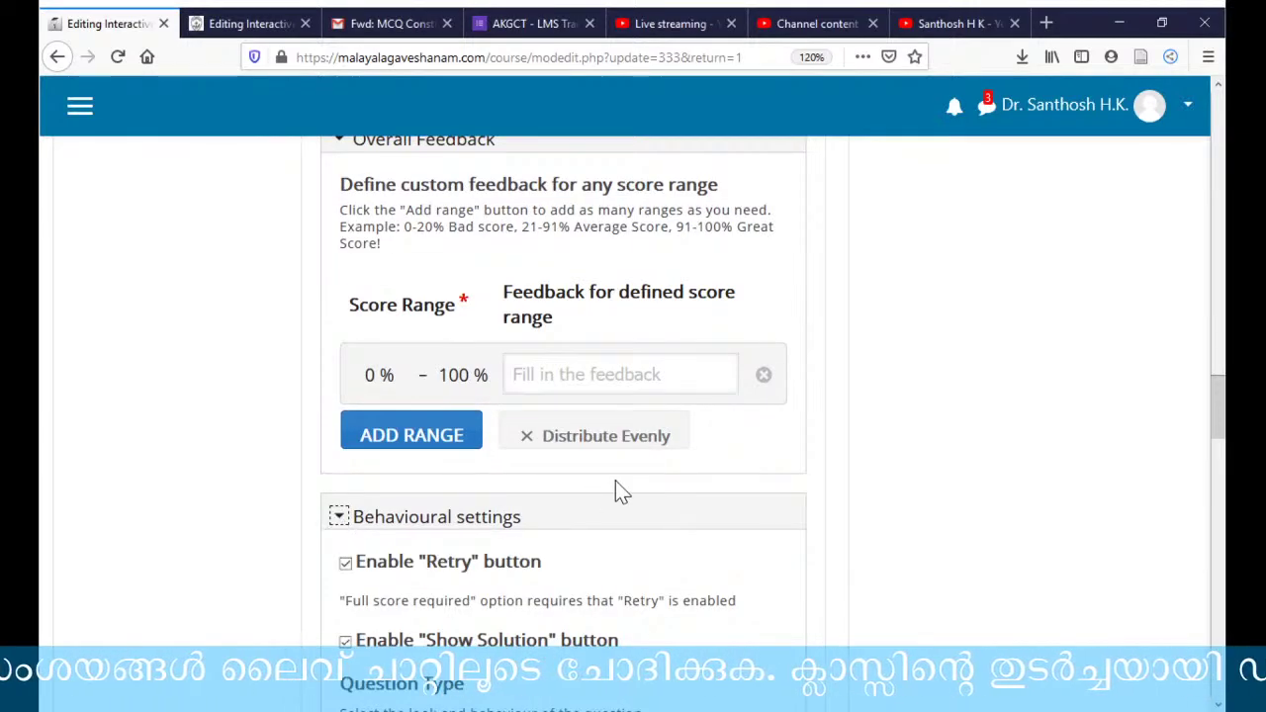
scroll(661, 465, "down", 3)
scroll(663, 475, "down", 4)
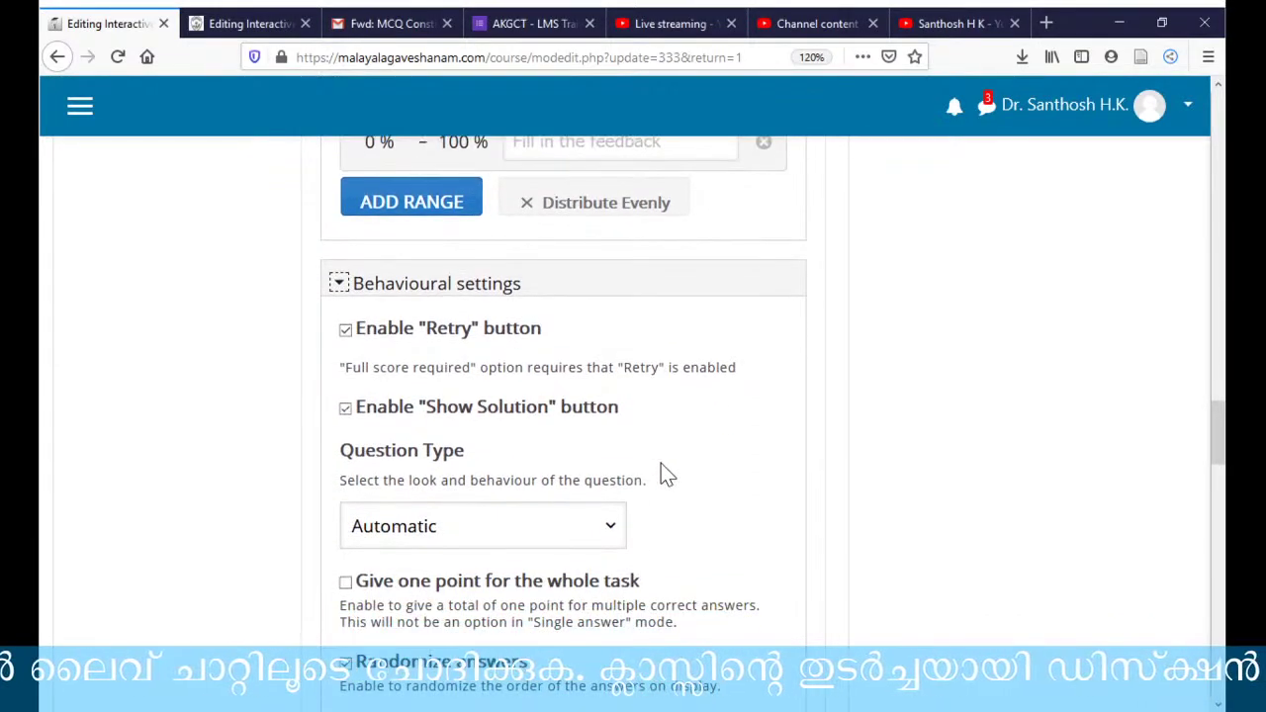
scroll(665, 477, "down", 2)
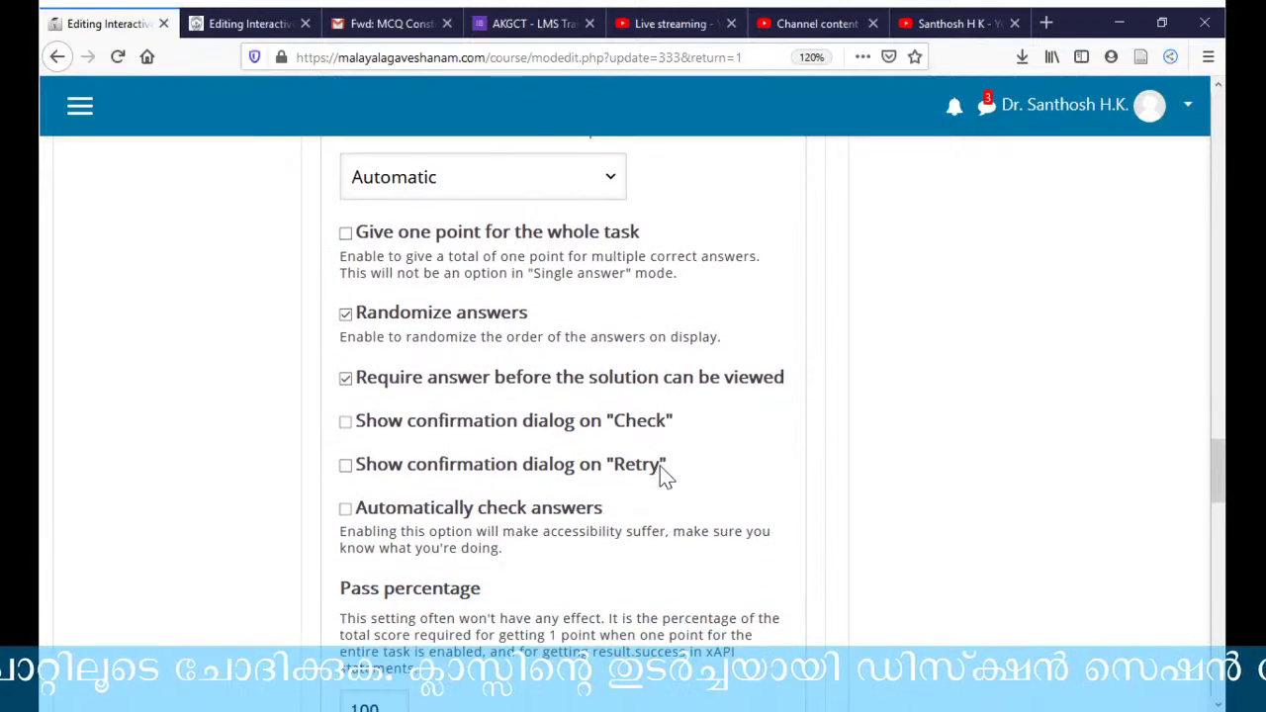
scroll(665, 477, "down", 2)
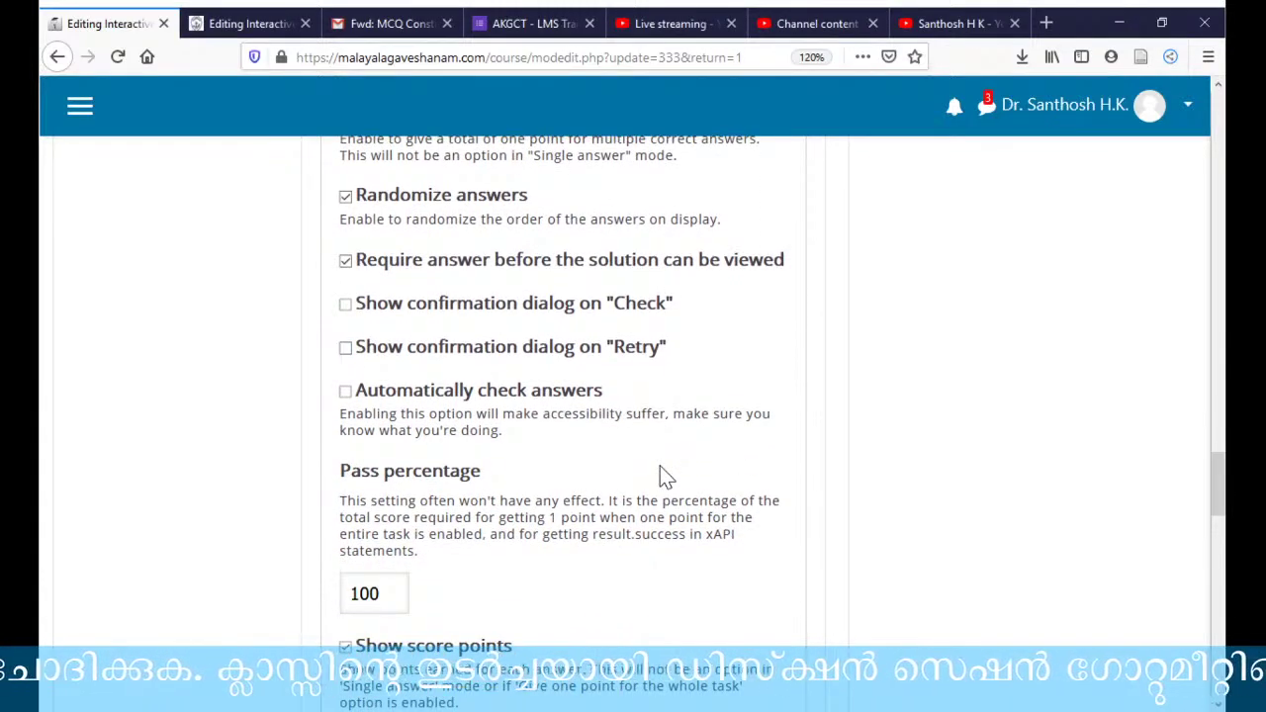
scroll(665, 476, "down", 2)
scroll(624, 497, "down", 2)
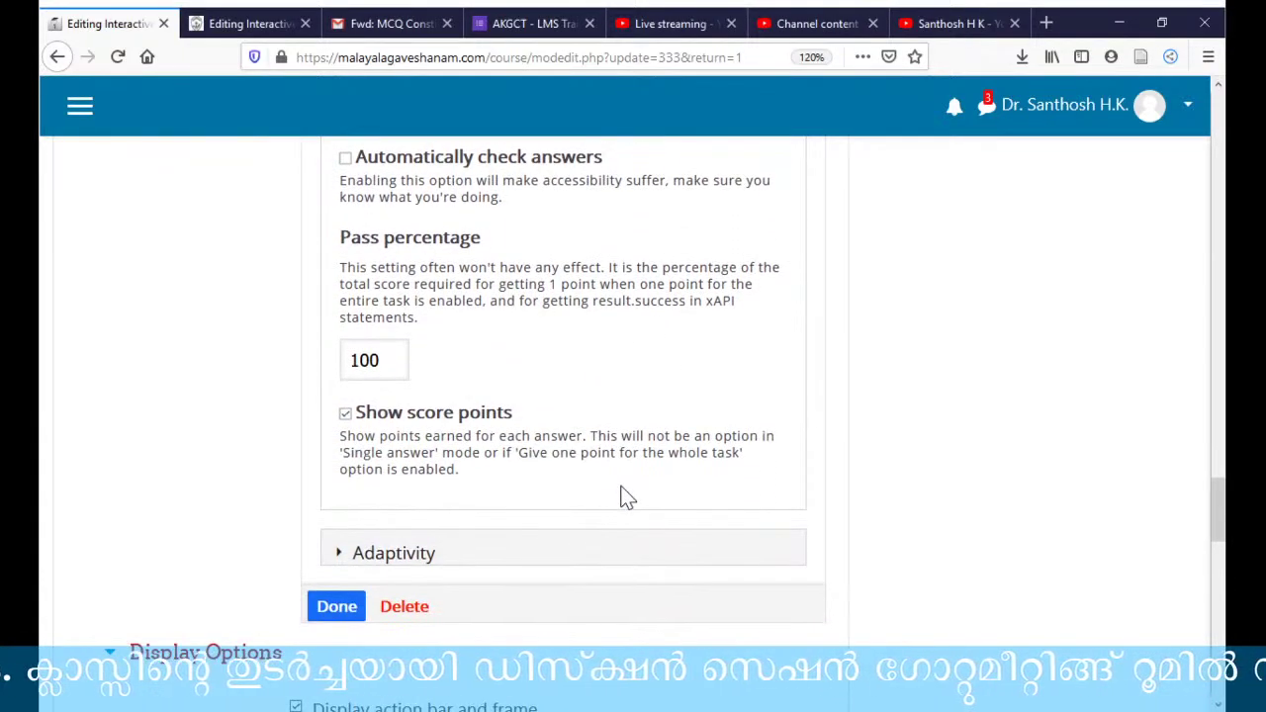
- Review the filled-in multiple-choice form from the behavioural settings back up to its display time
scroll(624, 498, "up", 7)
scroll(624, 497, "up", 6)
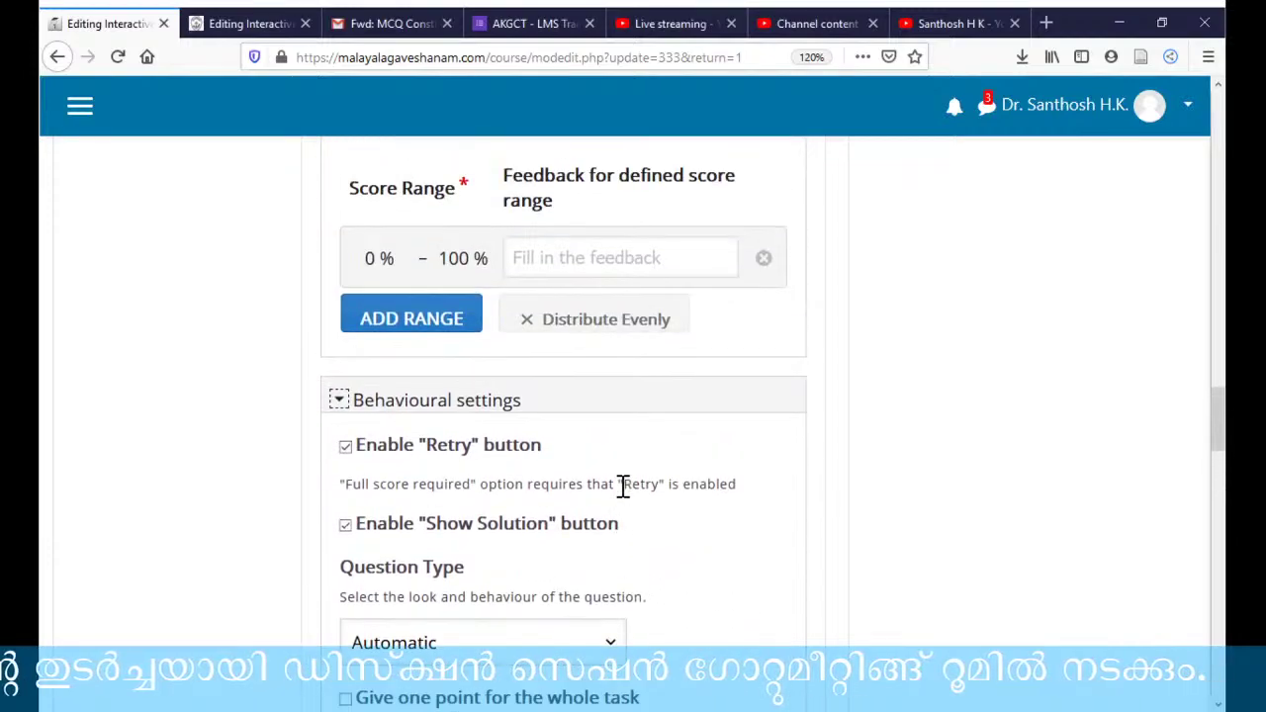
scroll(623, 486, "up", 8)
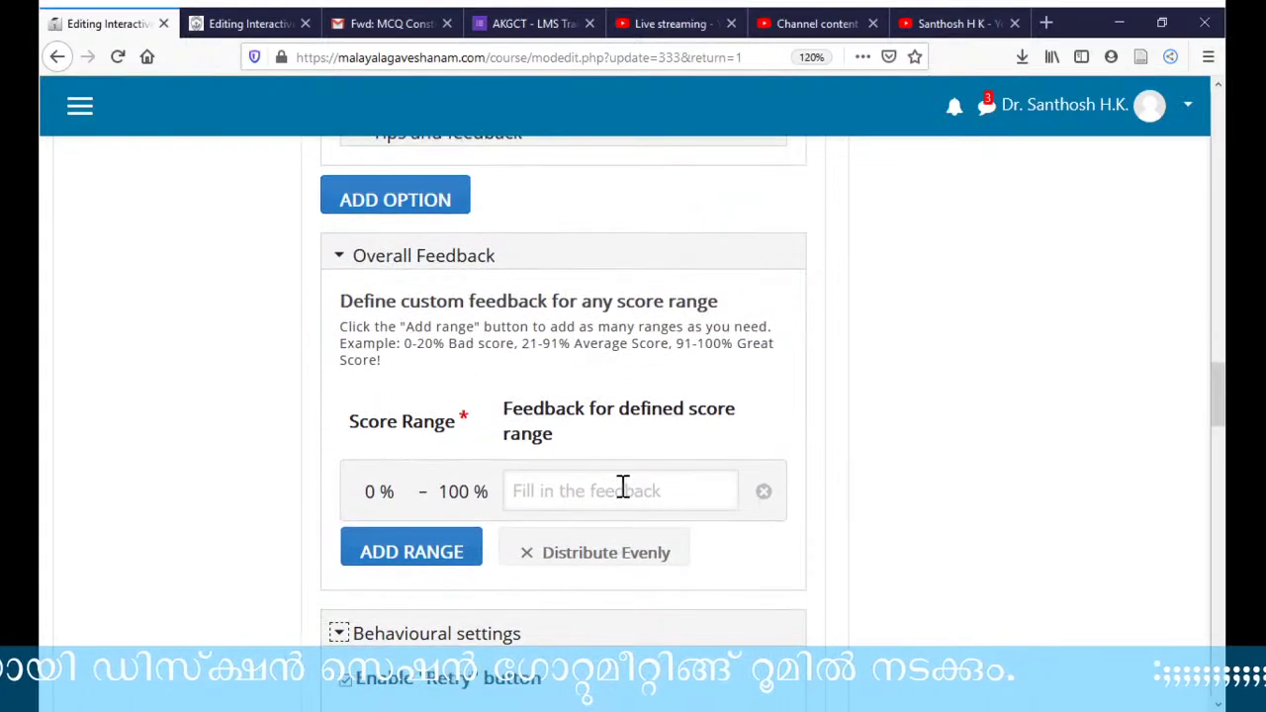
scroll(623, 498, "up", 7)
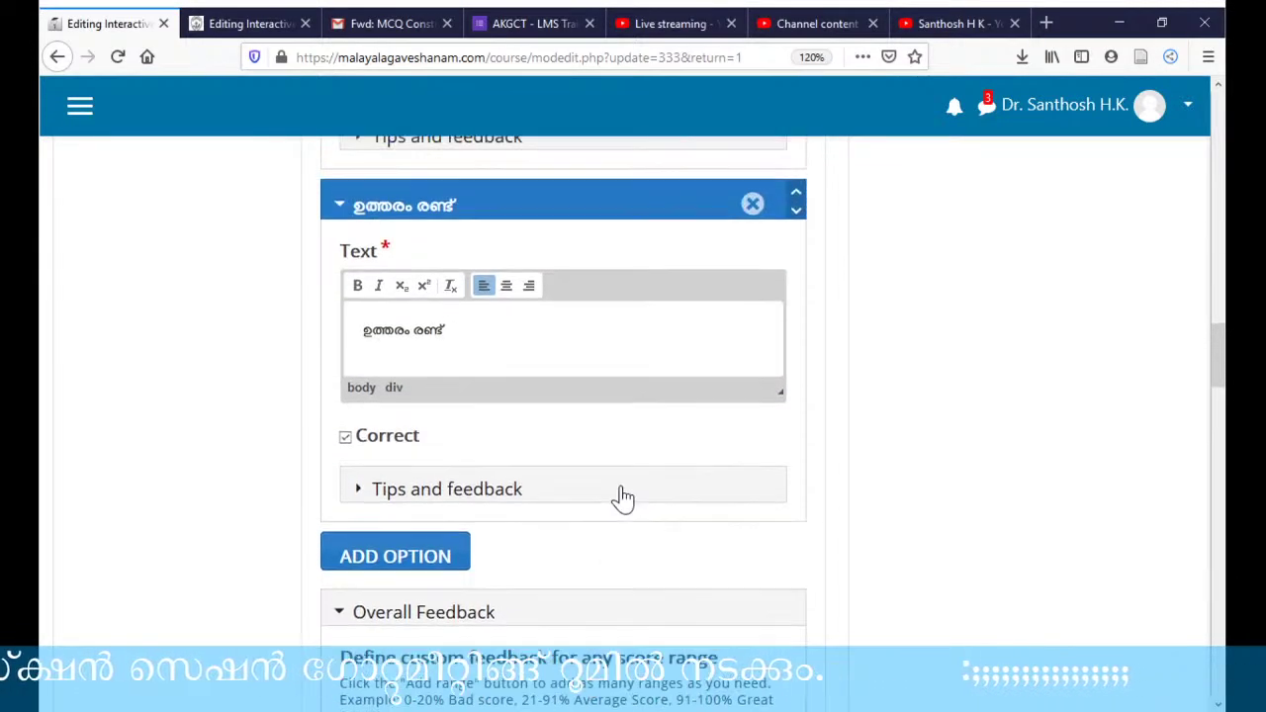
scroll(624, 495, "up", 7)
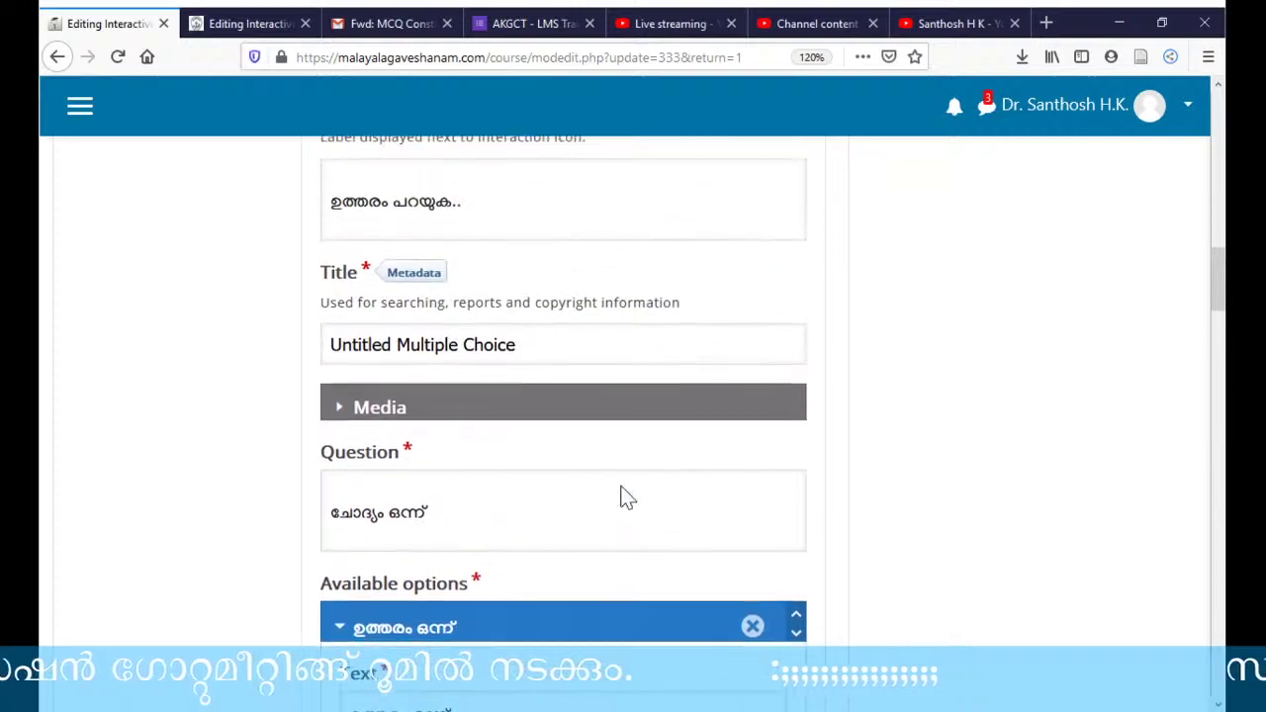
scroll(623, 486, "up", 6)
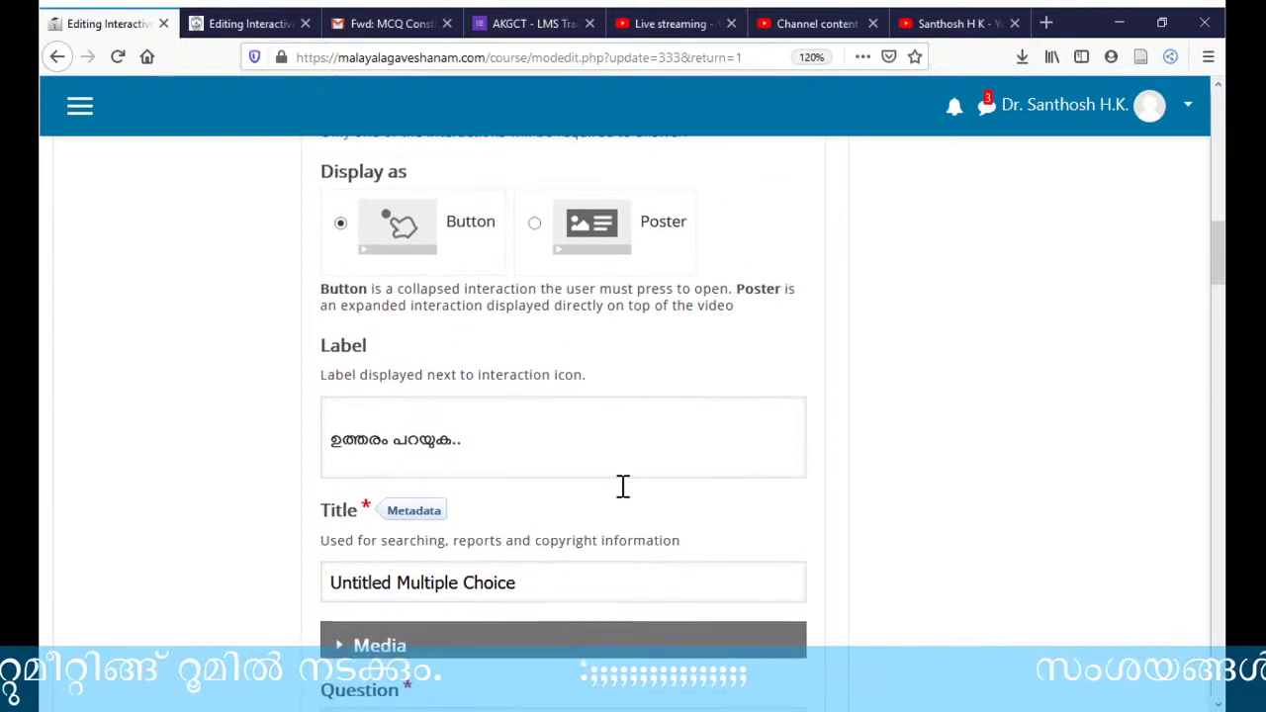
scroll(623, 498, "up", 2)
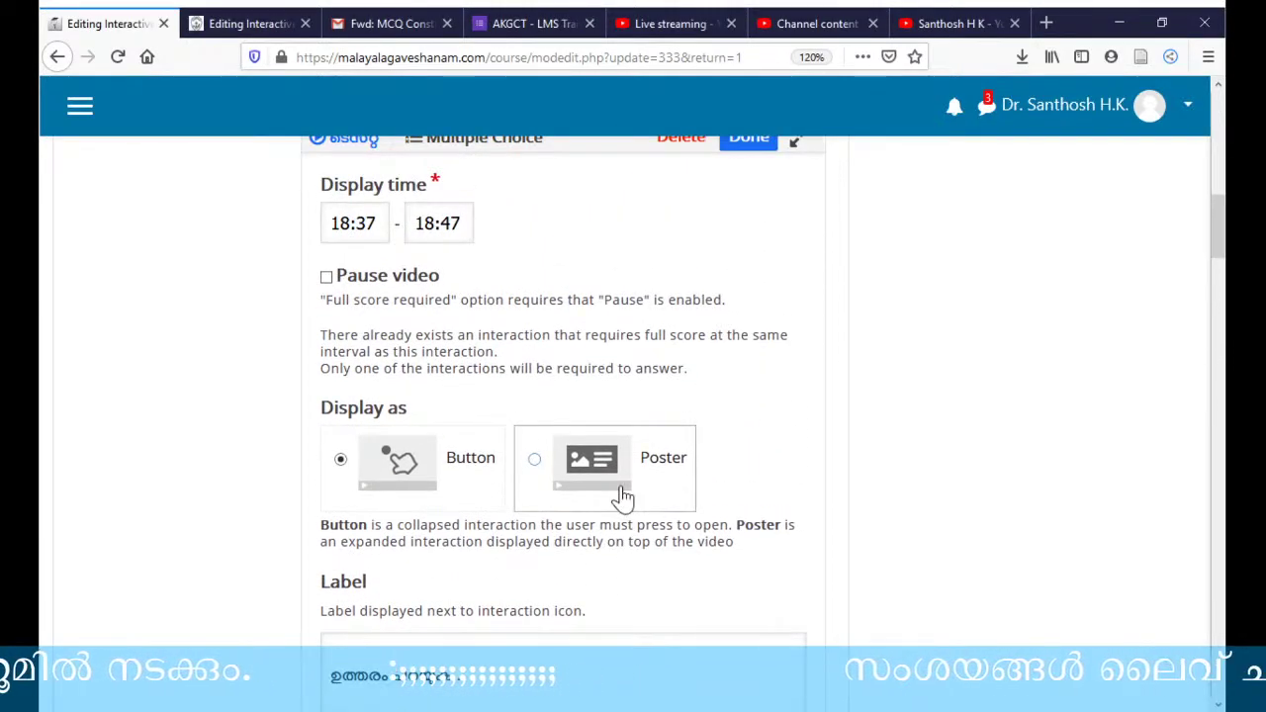
scroll(569, 381, "up", 2)
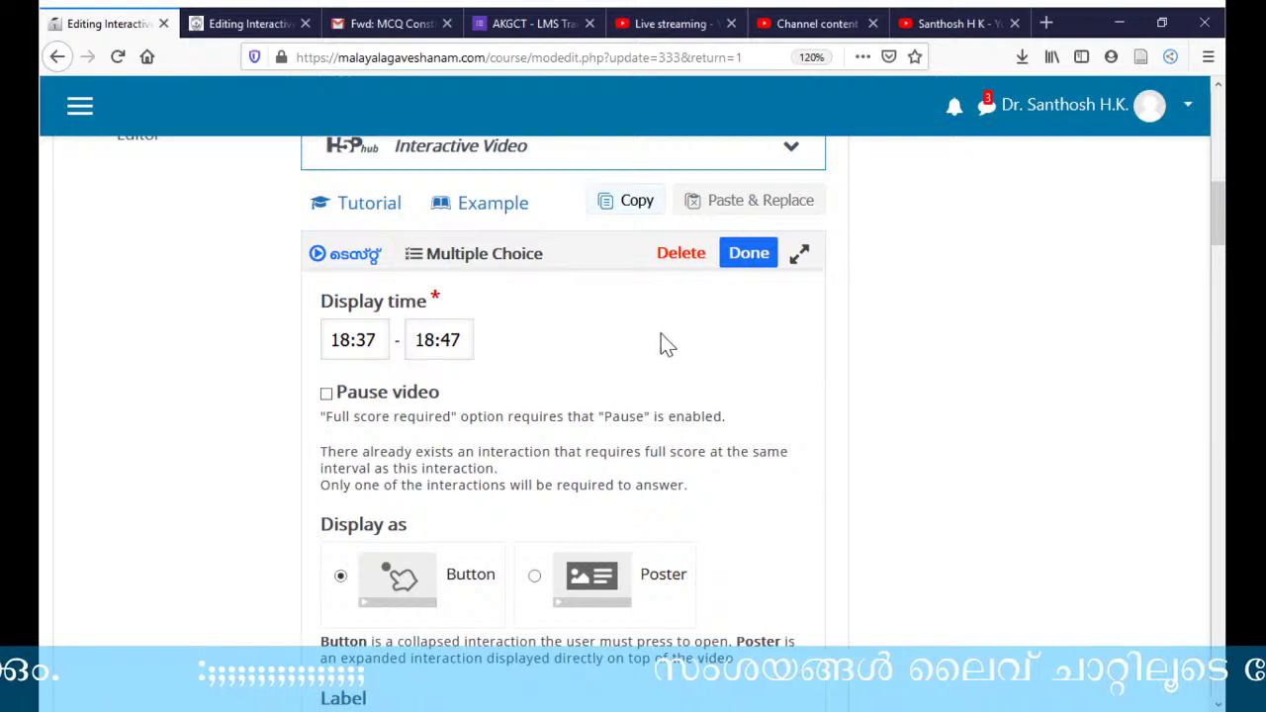
- Enable pausing the video for the multiple-choice interaction
scroll(715, 362, "down", 4)
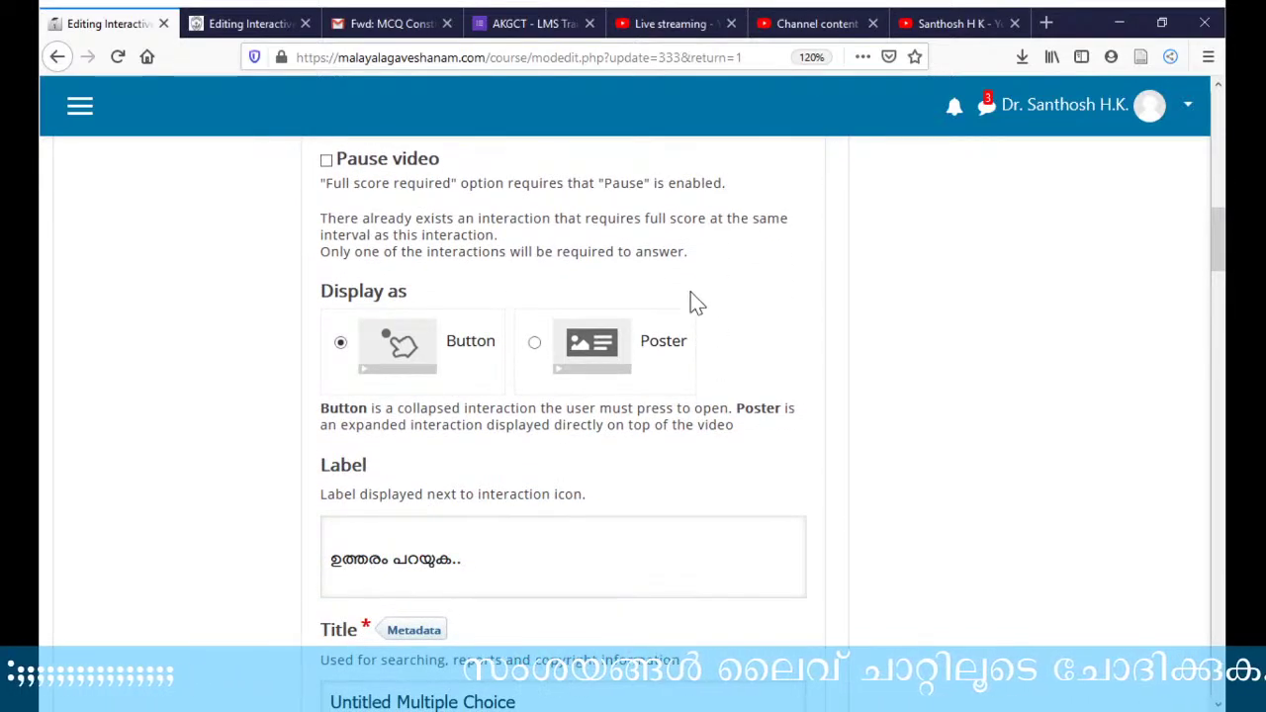
left_click(326, 160)
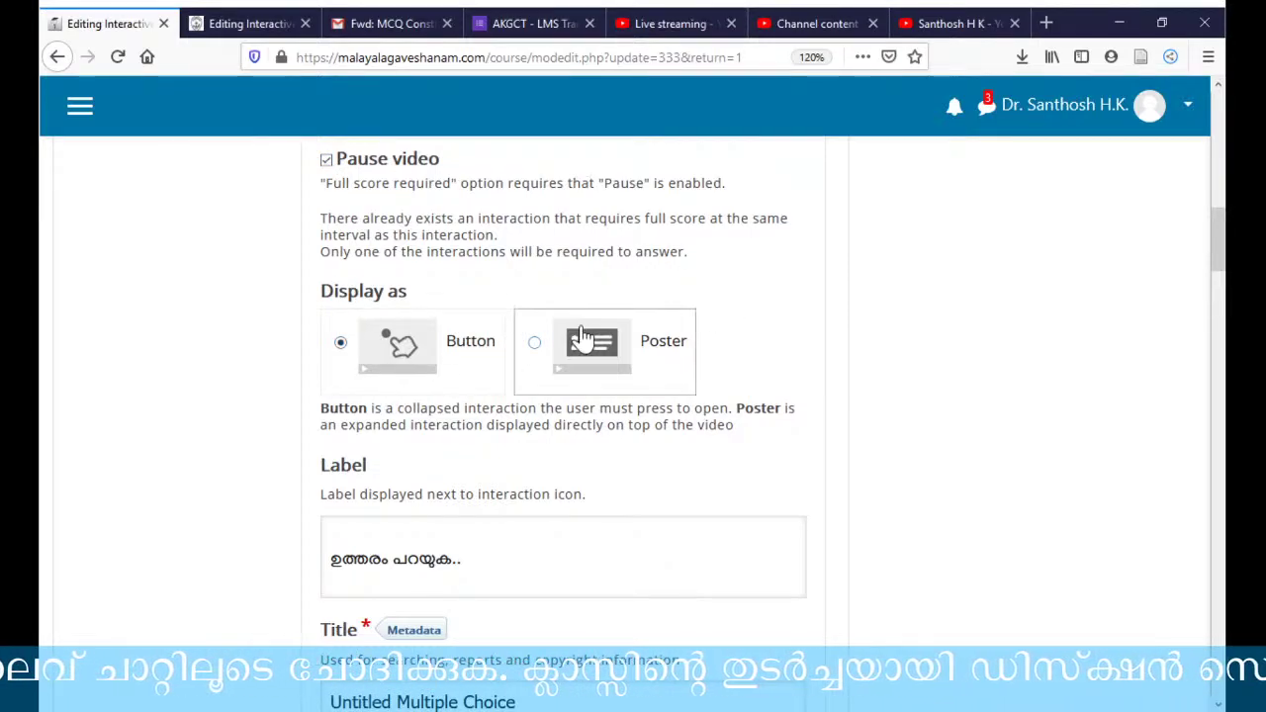
- Expand the first answer option's tips and feedback and examine its tip text and the messages for selected and not selected answers
scroll(523, 450, "down", 2)
scroll(523, 445, "down", 6)
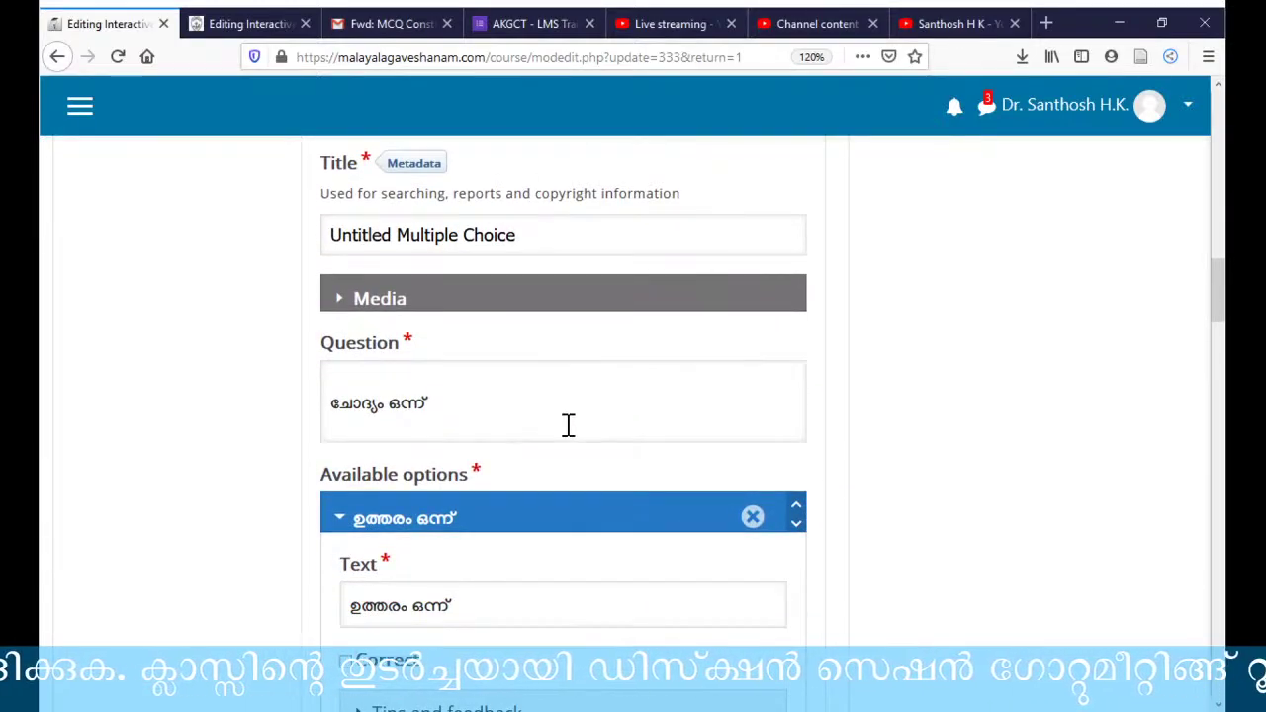
scroll(564, 425, "down", 4)
scroll(572, 436, "down", 2)
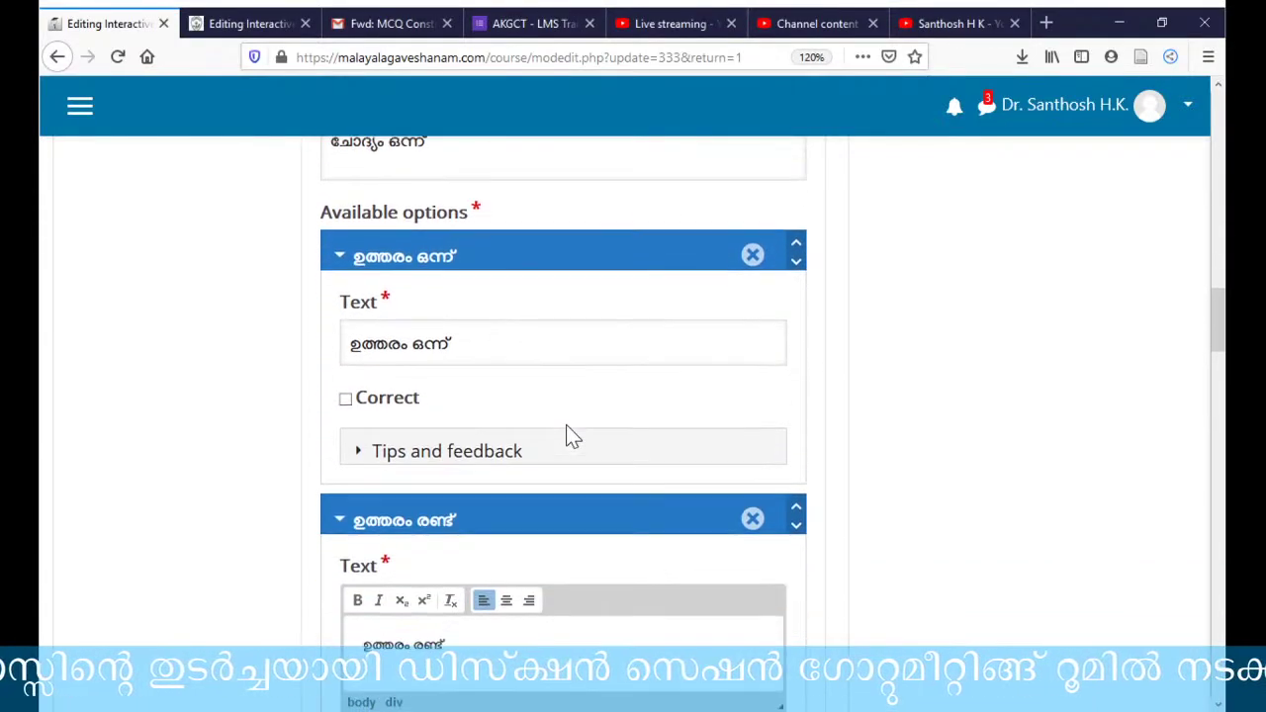
left_click(357, 365)
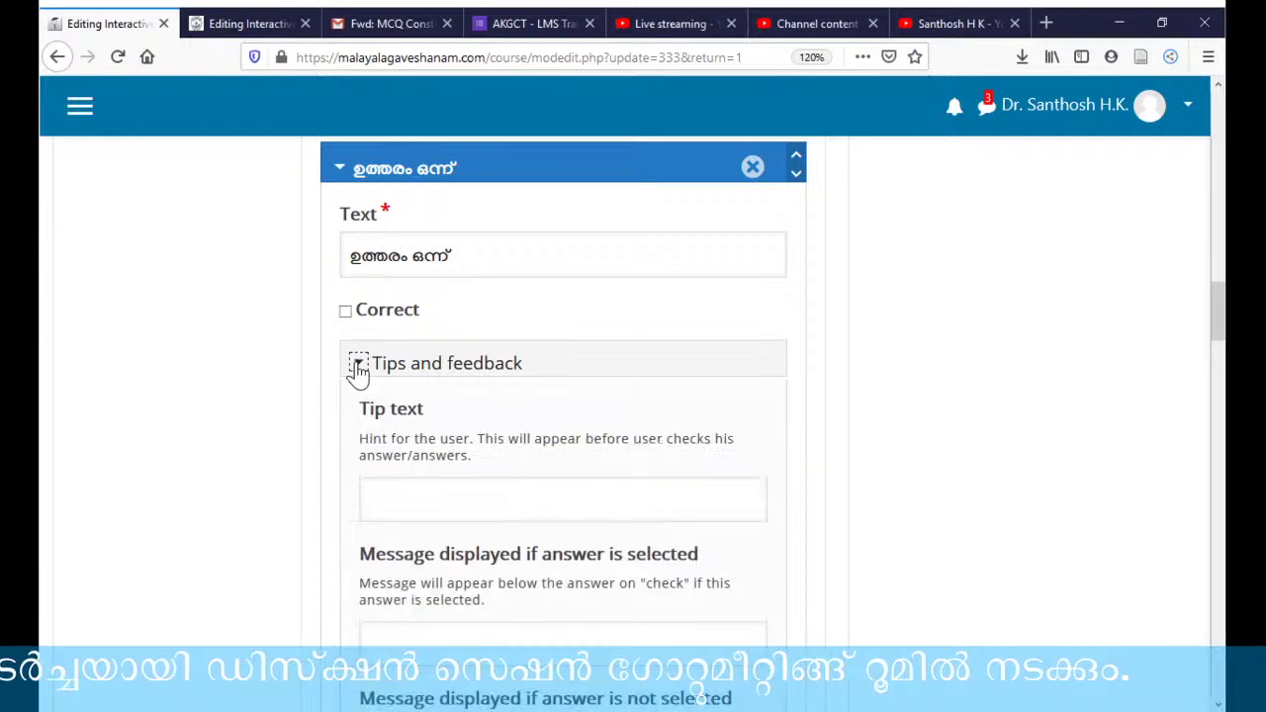
left_click(470, 515)
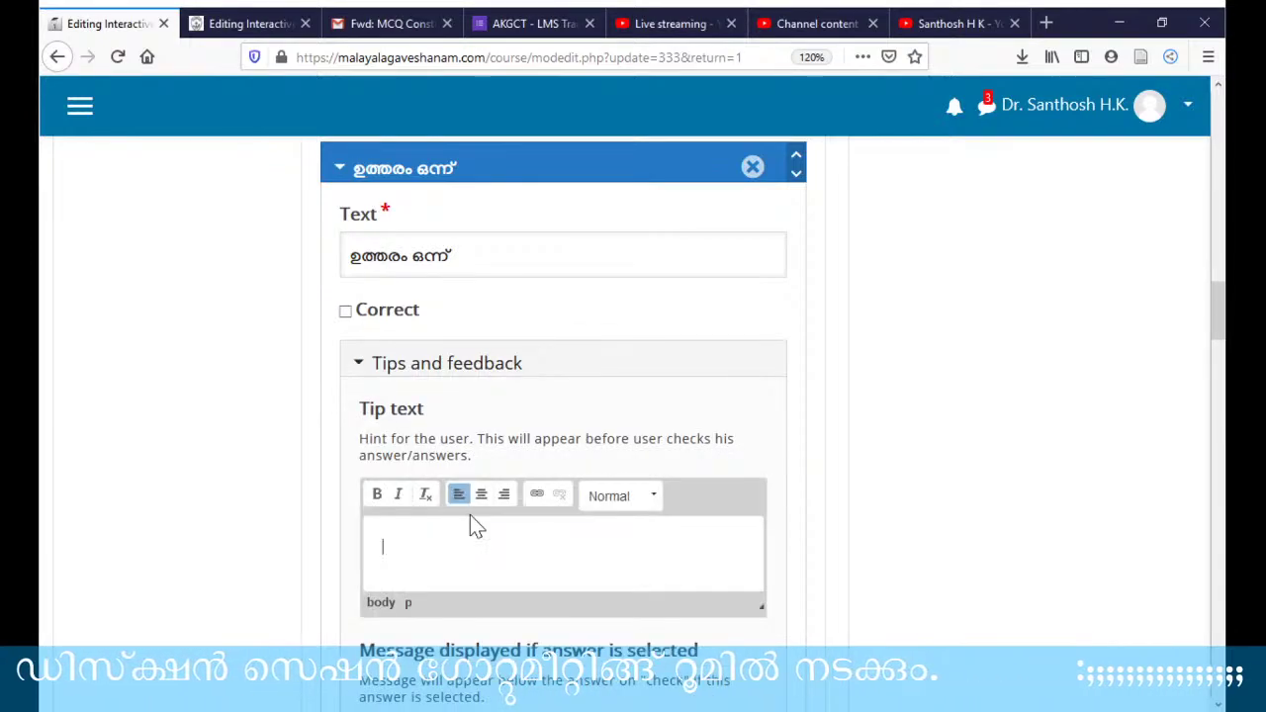
scroll(527, 489, "down", 2)
scroll(607, 485, "down", 3)
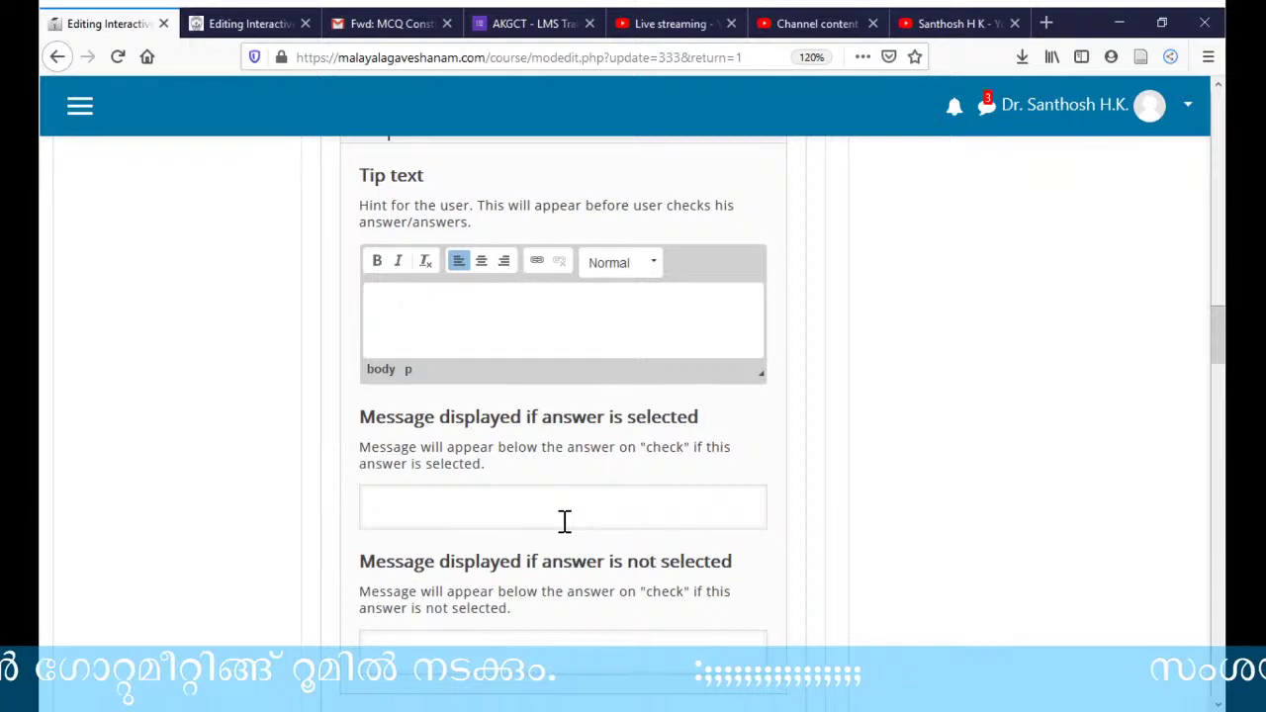
left_click(565, 521)
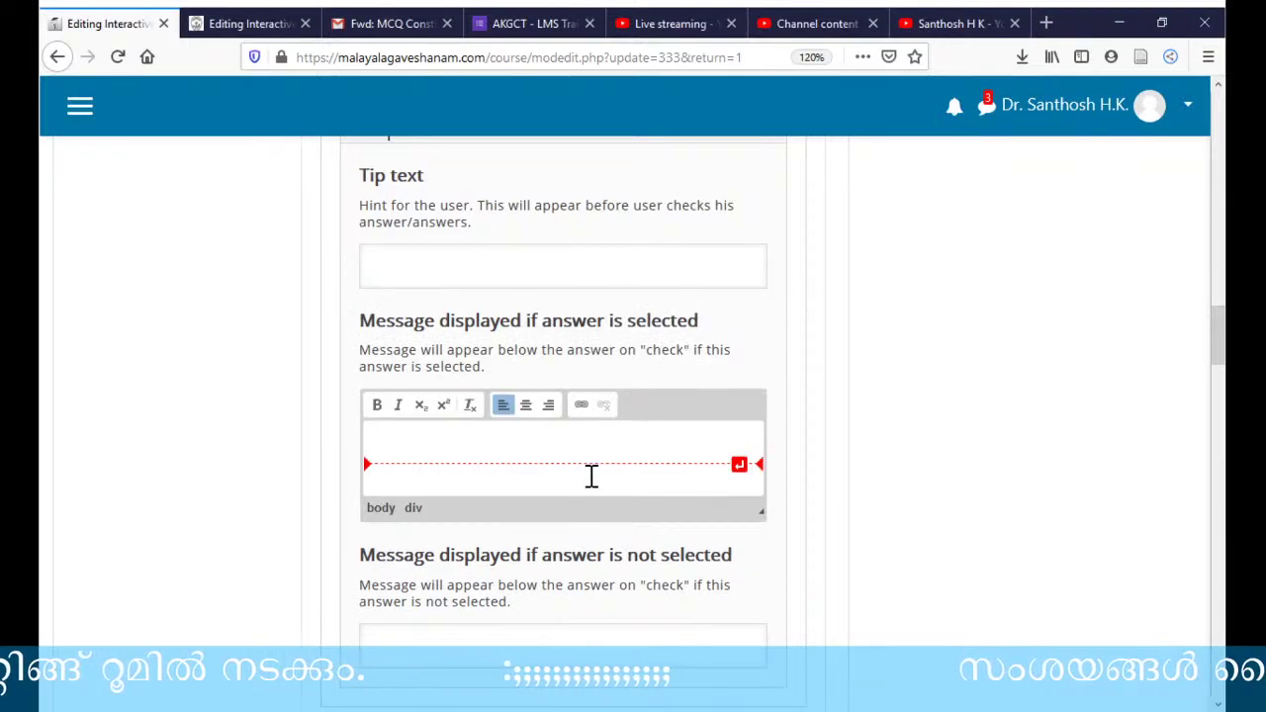
scroll(498, 486, "down", 2)
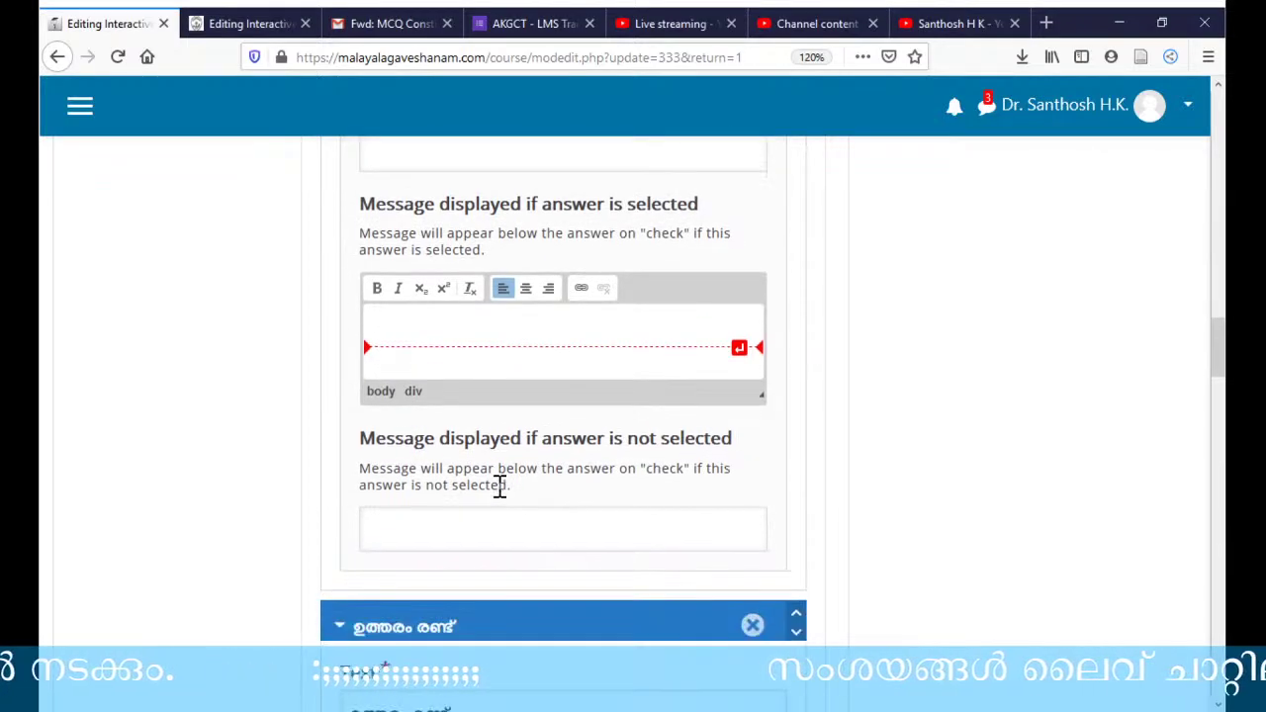
scroll(460, 455, "down", 2)
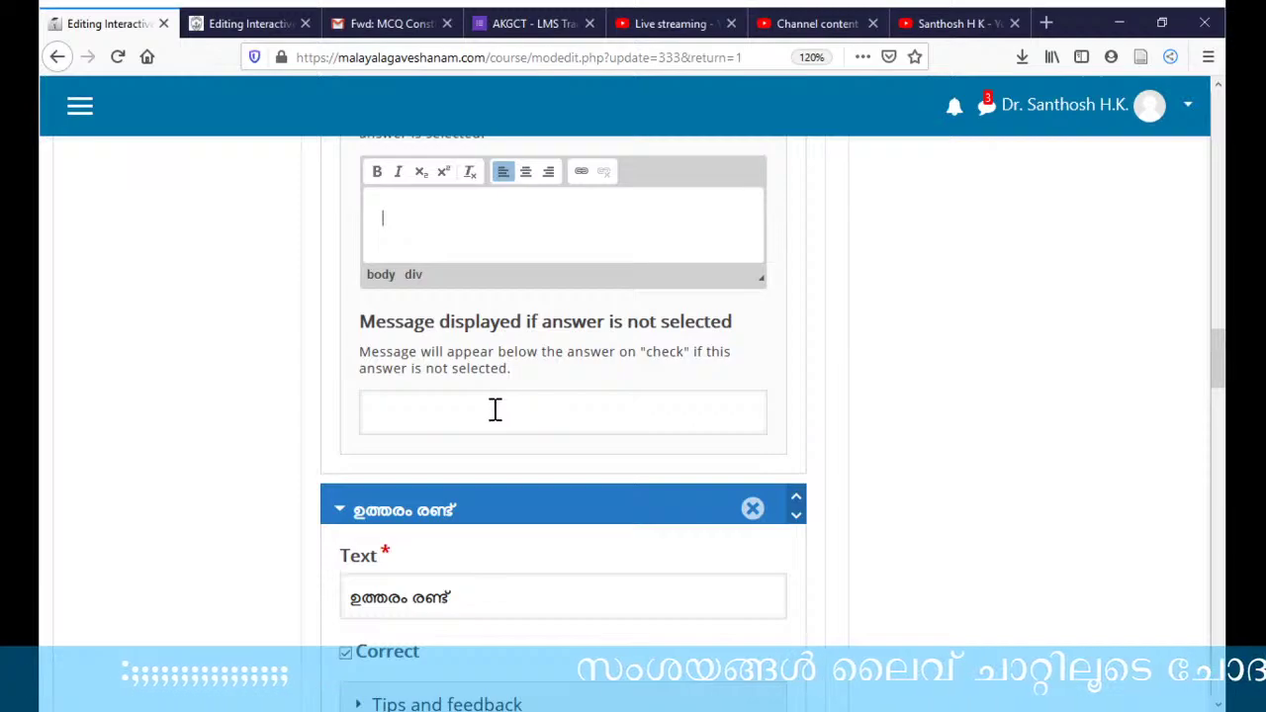
scroll(439, 432, "down", 2)
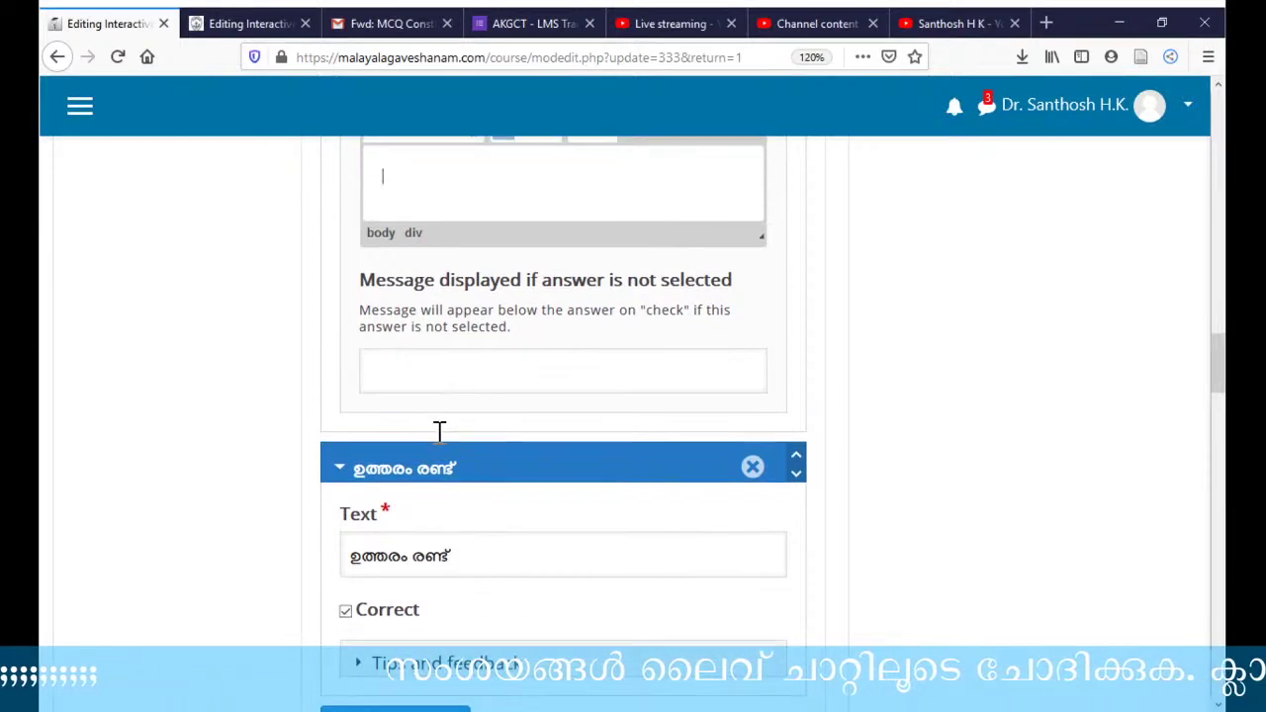
- Read through the overall feedback and behavioural settings of the multiple-choice question down to its adaptivity section
scroll(443, 442, "down", 6)
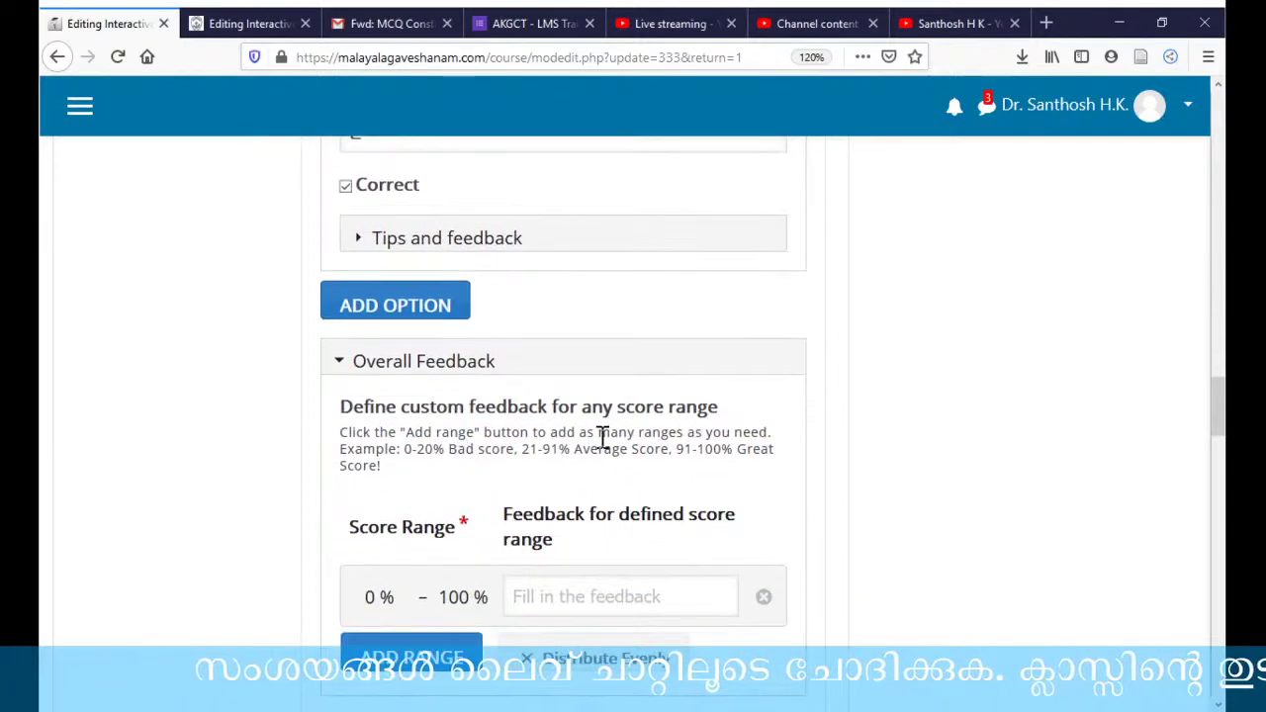
scroll(591, 445, "down", 4)
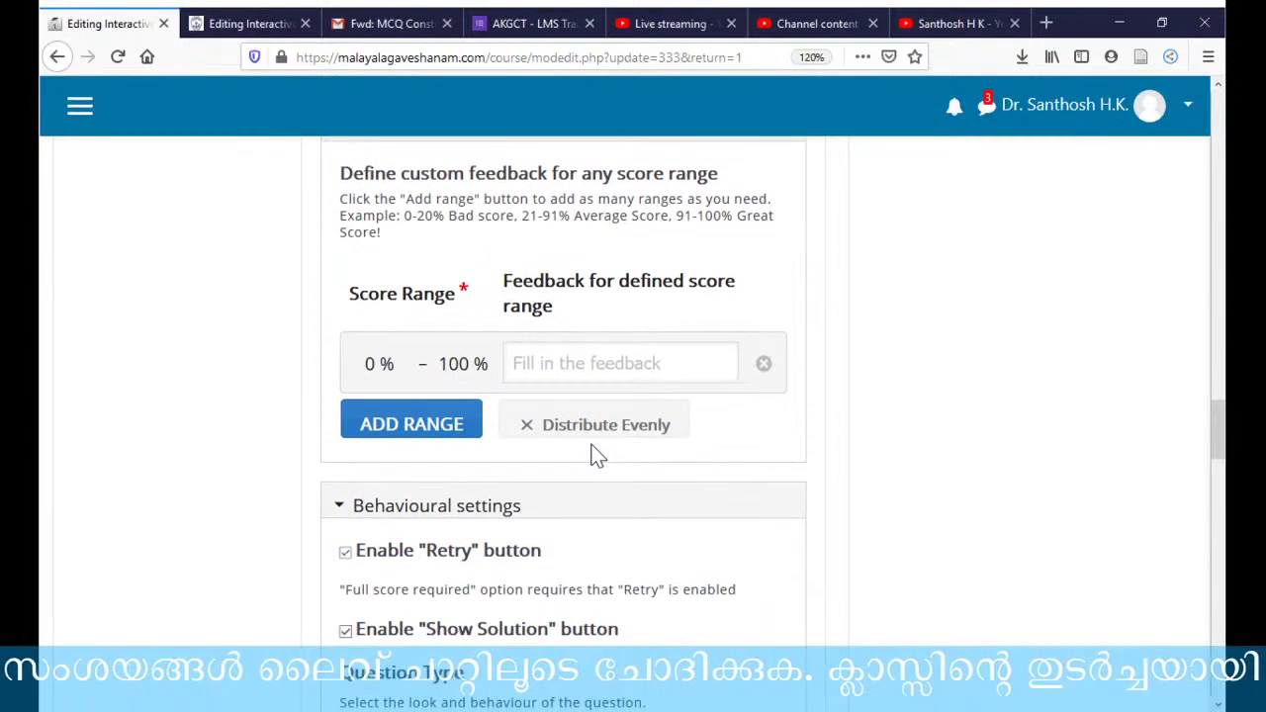
scroll(596, 455, "down", 2)
scroll(596, 455, "down", 2)
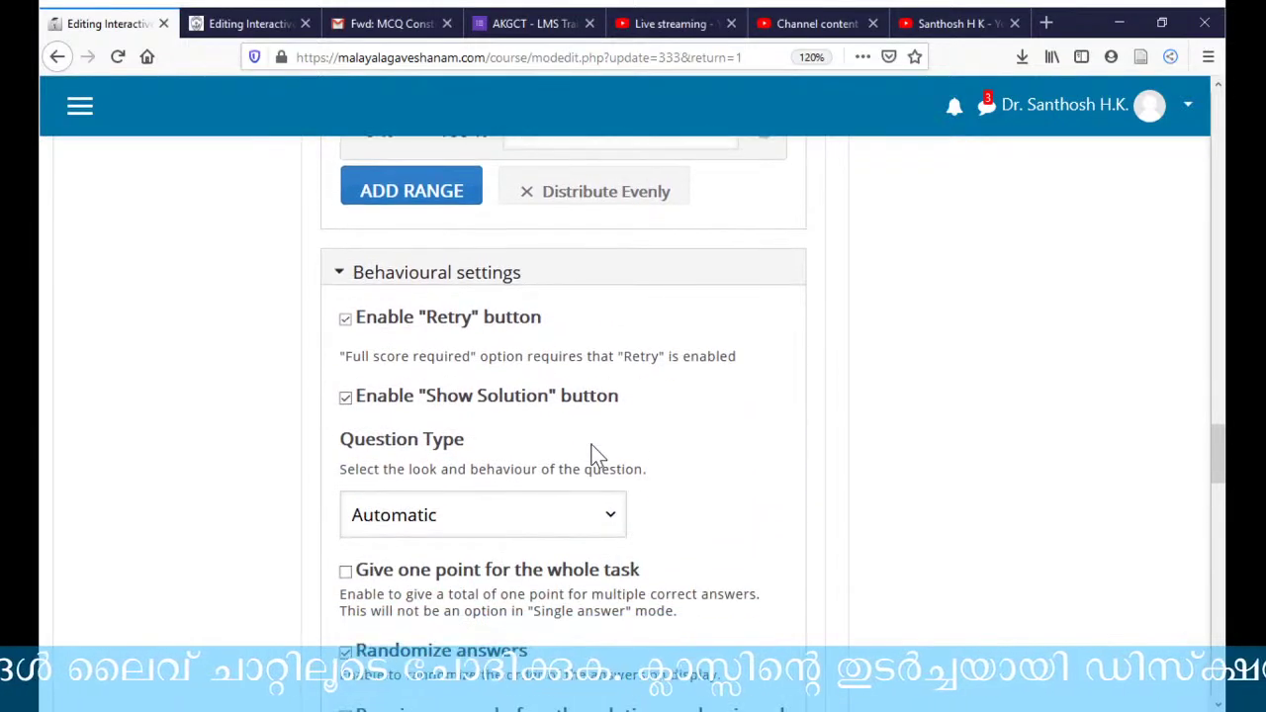
scroll(716, 411, "down", 2)
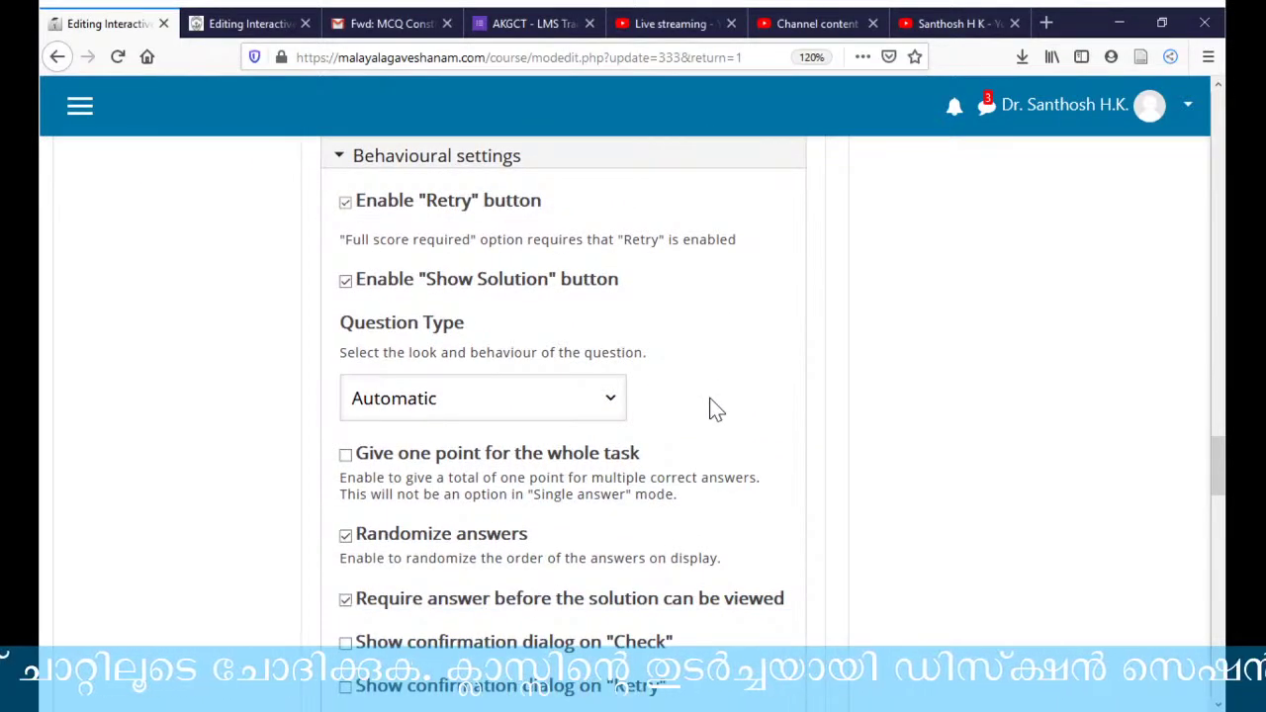
scroll(716, 411, "down", 2)
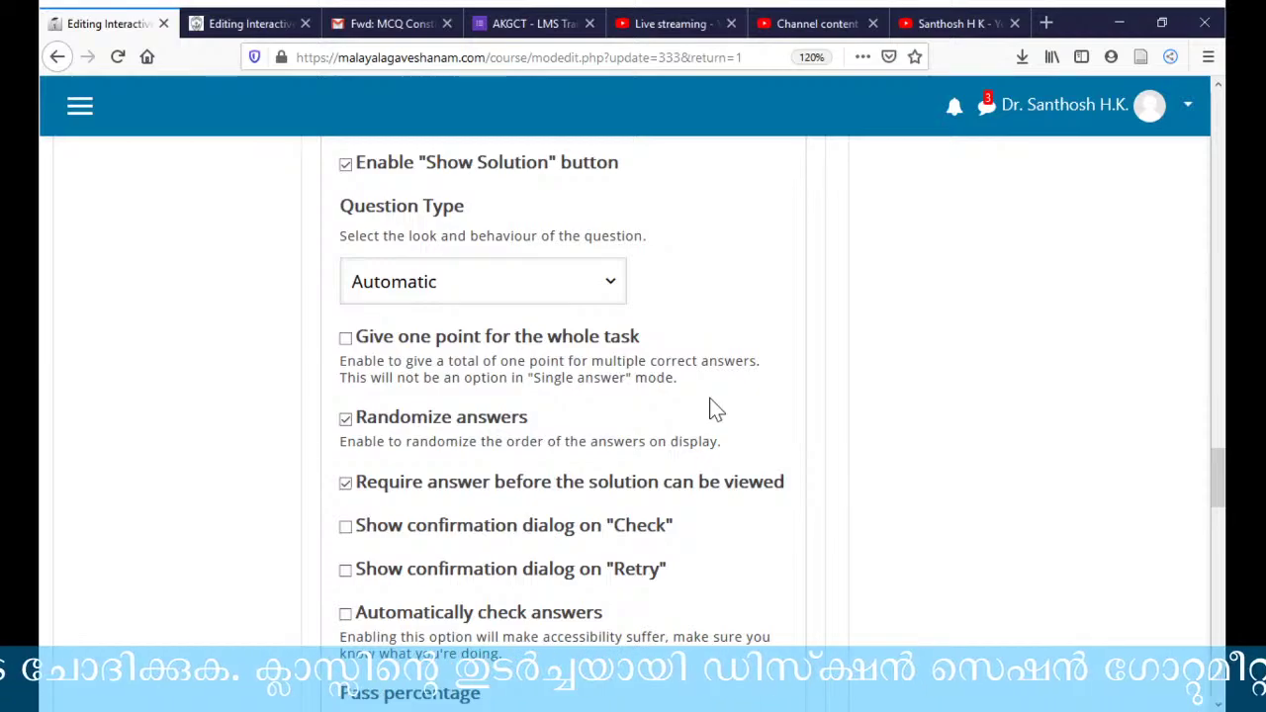
scroll(716, 411, "down", 2)
scroll(715, 410, "down", 2)
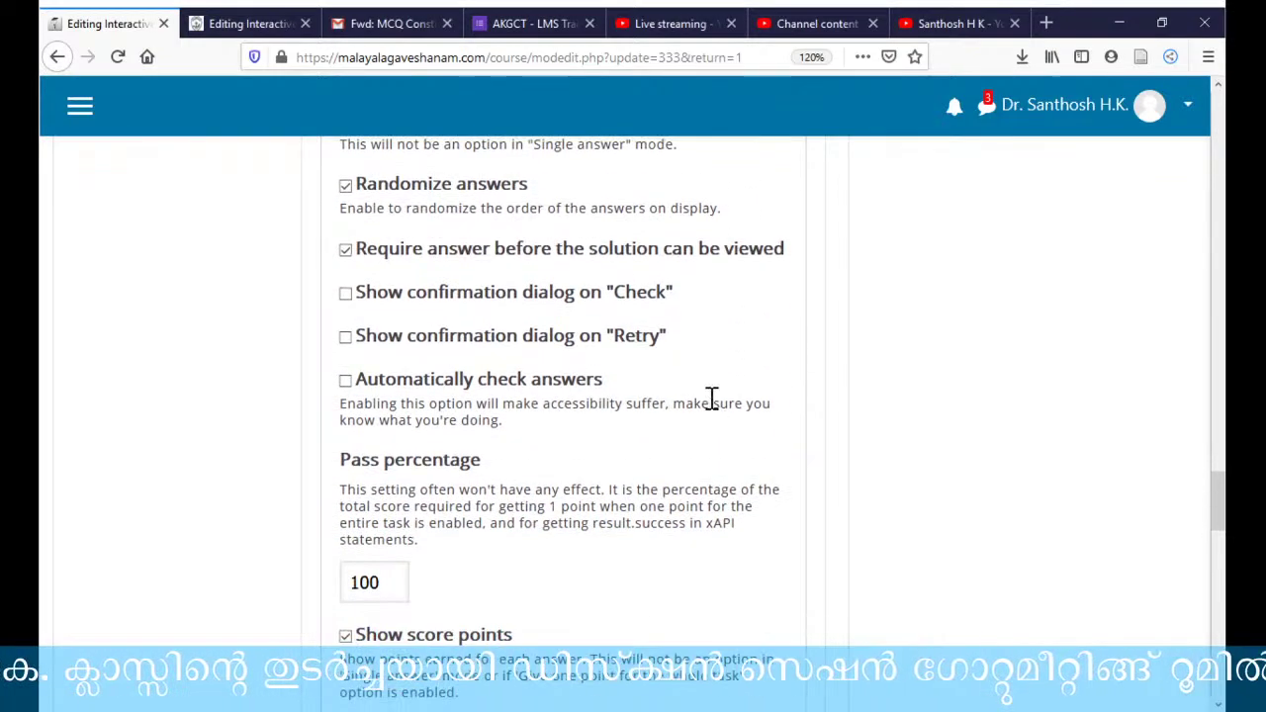
scroll(714, 403, "down", 6)
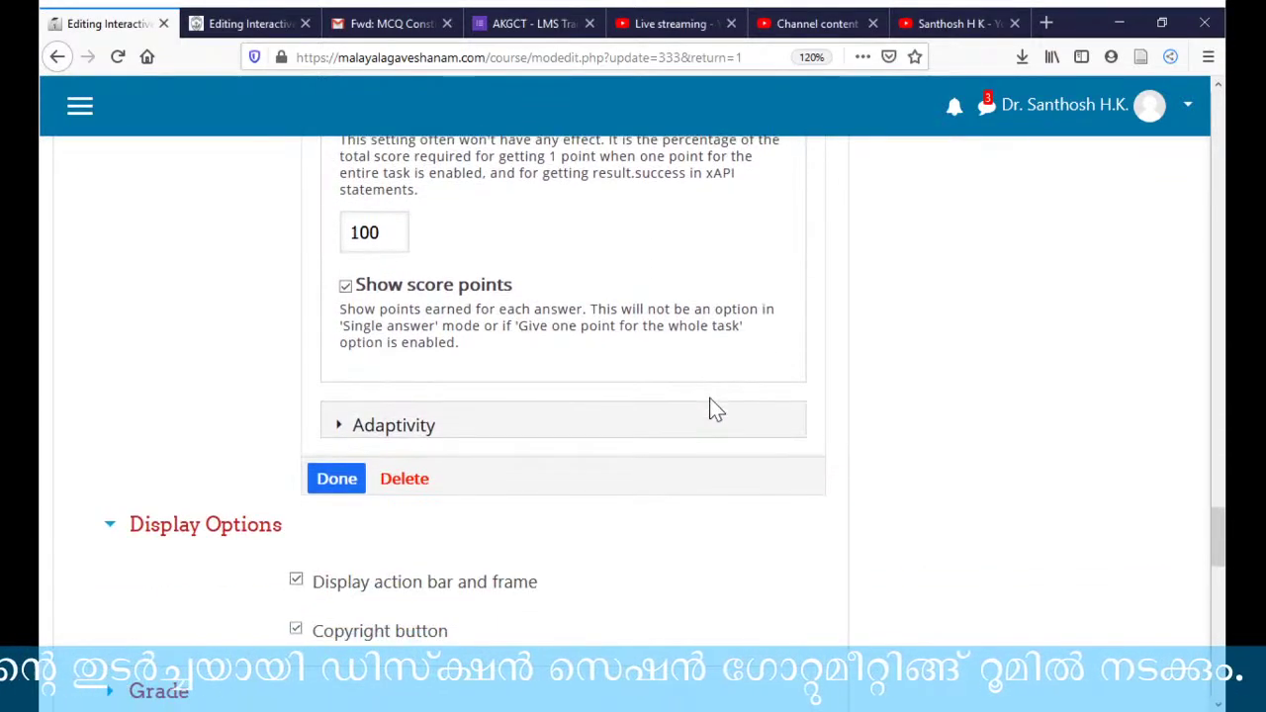
- Finish the multiple-choice interaction and return to the video's interaction editor
scroll(715, 409, "down", 2)
scroll(392, 556, "down", 2)
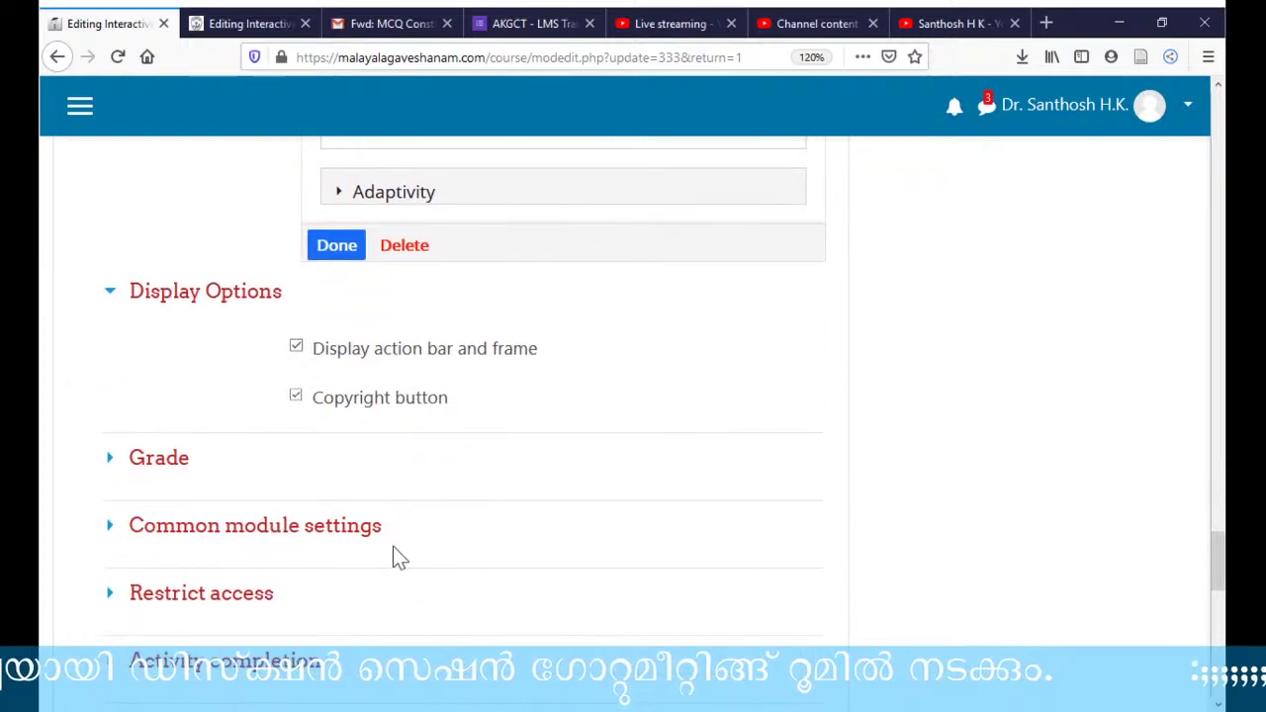
scroll(326, 407, "down", 1)
scroll(416, 367, "up", 2)
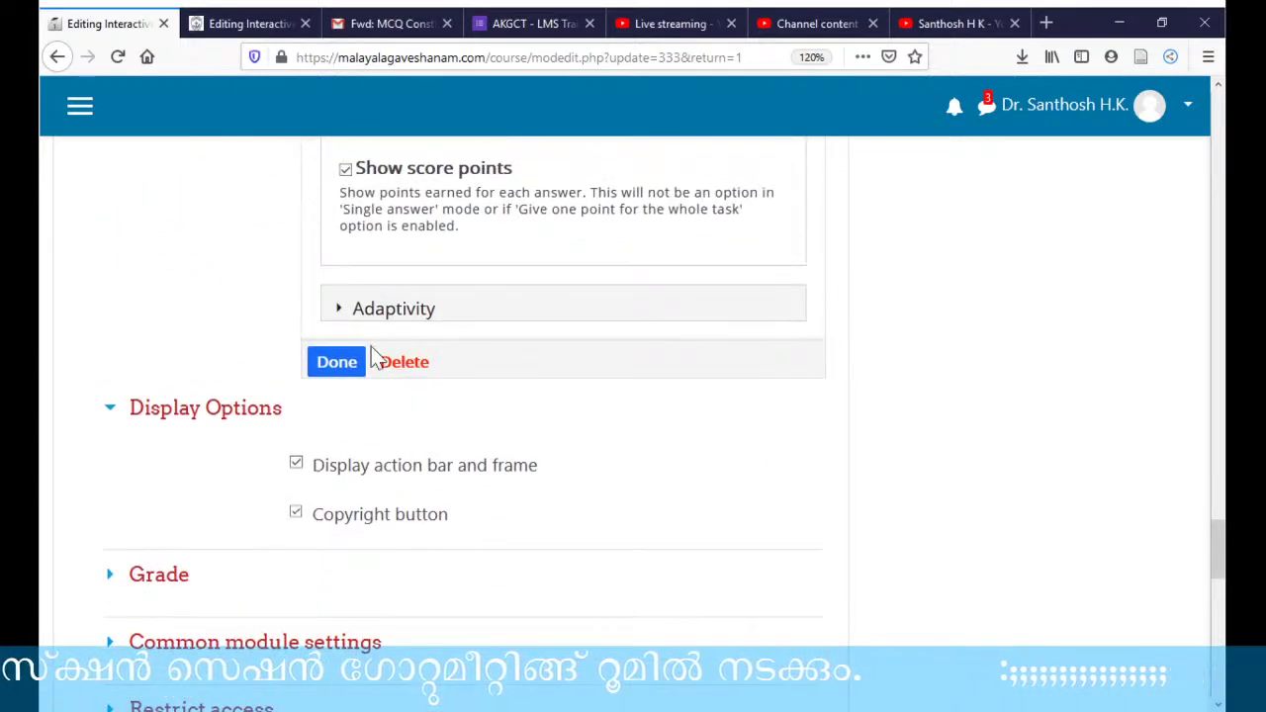
left_click(339, 368)
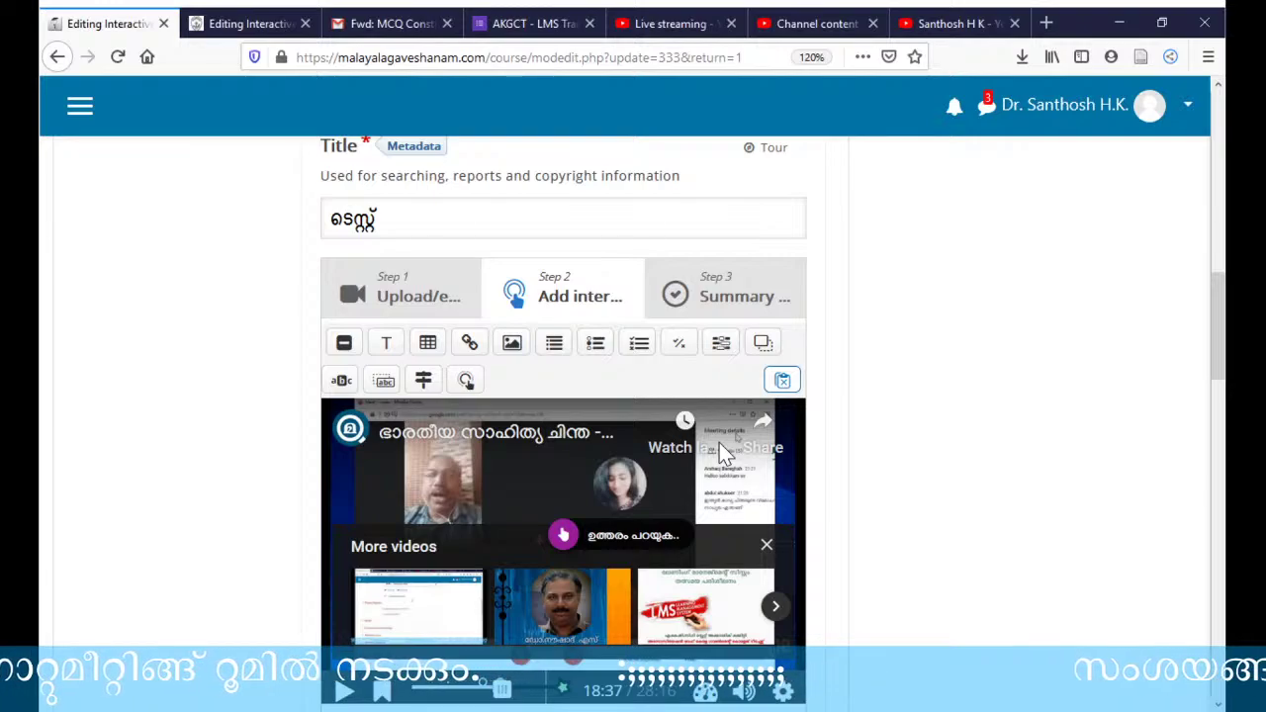
- Check the question on the video timeline by moving back to 11:36 and returning to the interaction at 18:37
scroll(656, 656, "down", 2)
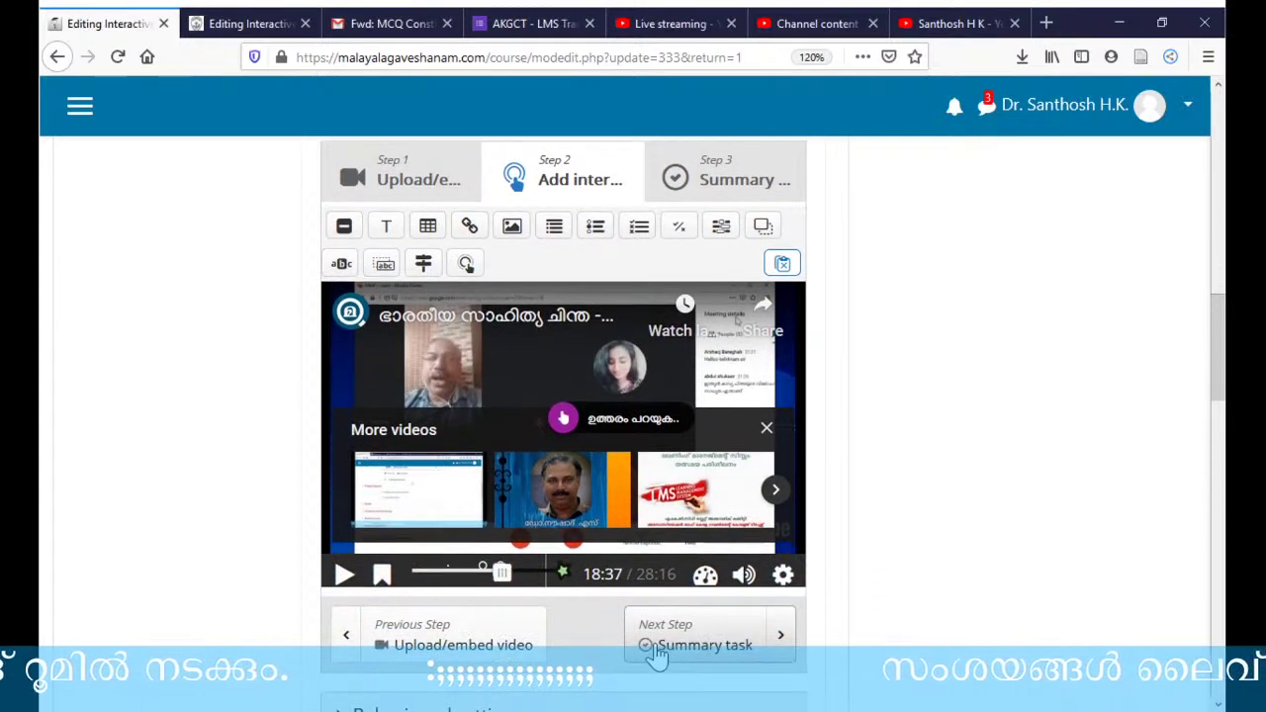
left_click(502, 575)
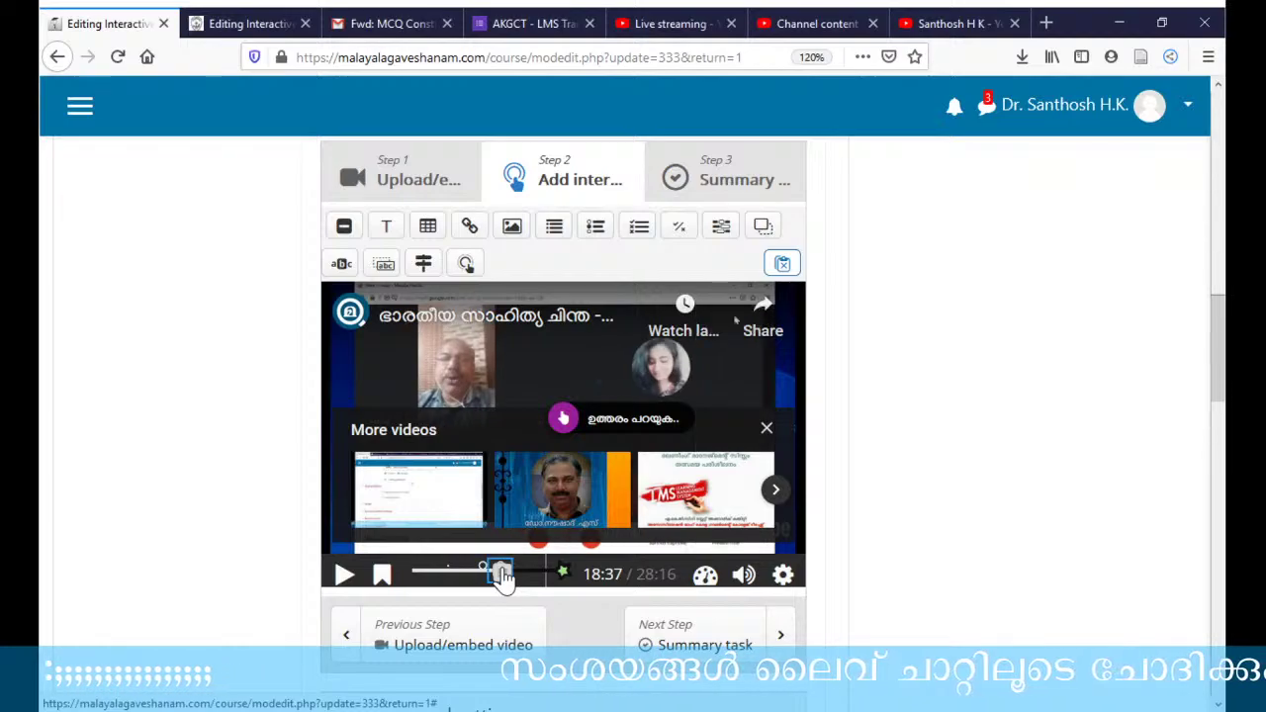
left_click_drag(503, 575, 469, 576)
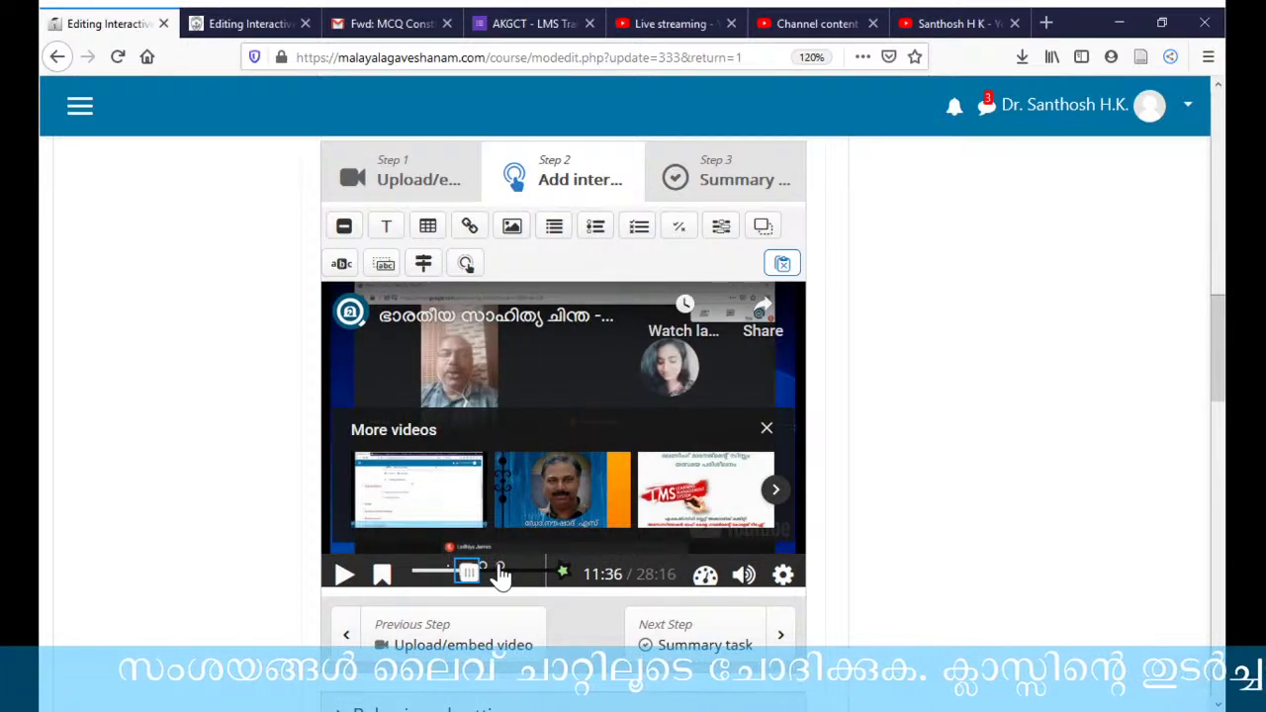
left_click(502, 576)
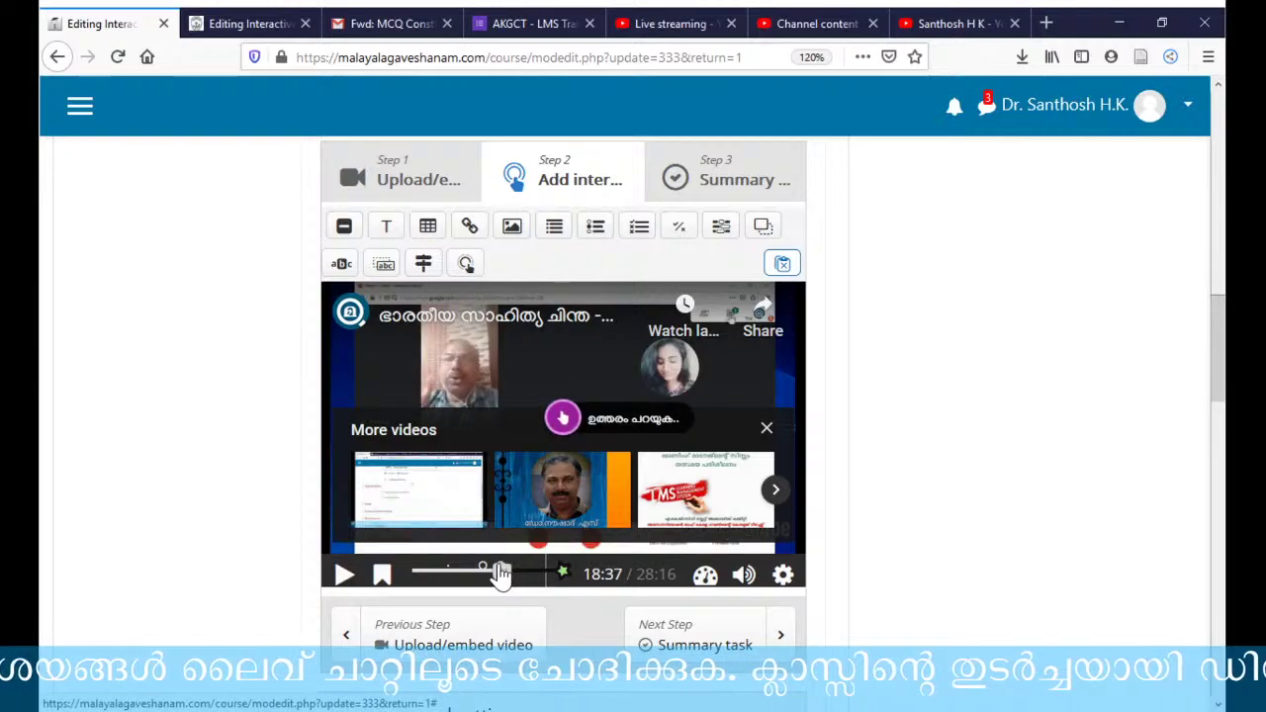
- Reopen the multiple-choice interaction at 18:37 for editing and read through its label, question, answer options, overall feedback and behavioural settings
left_click(594, 420)
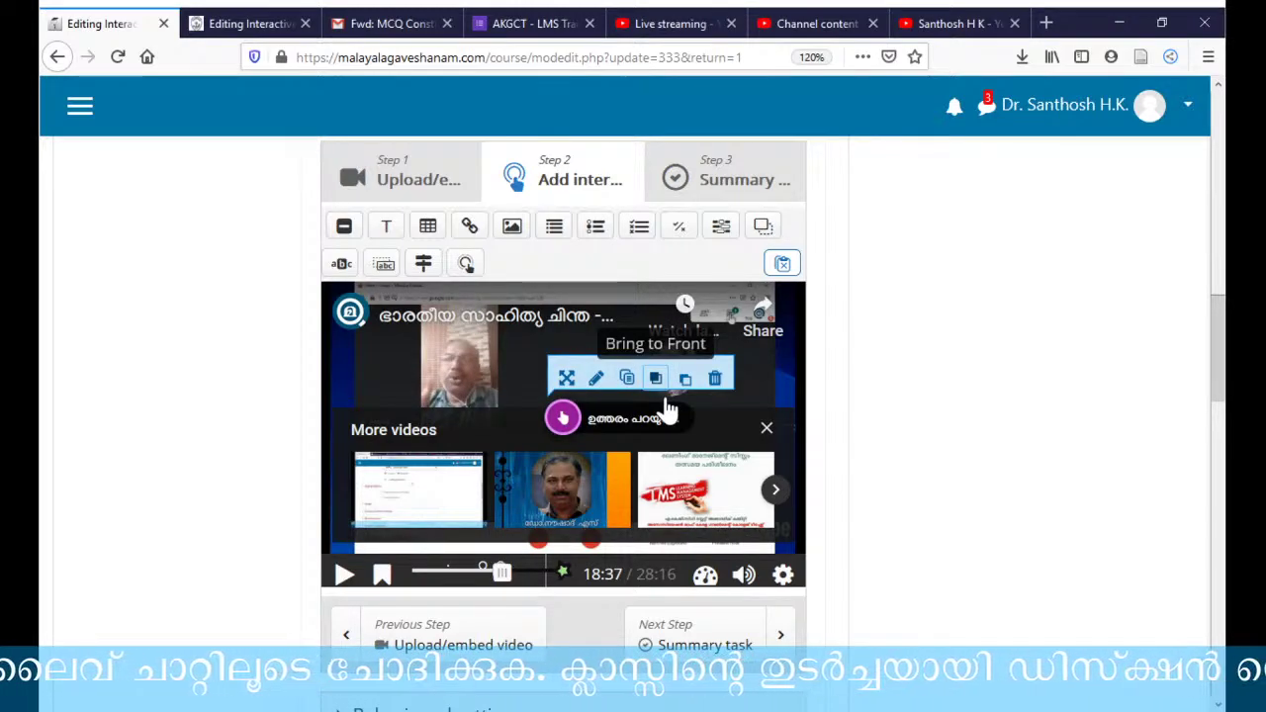
left_click(596, 382)
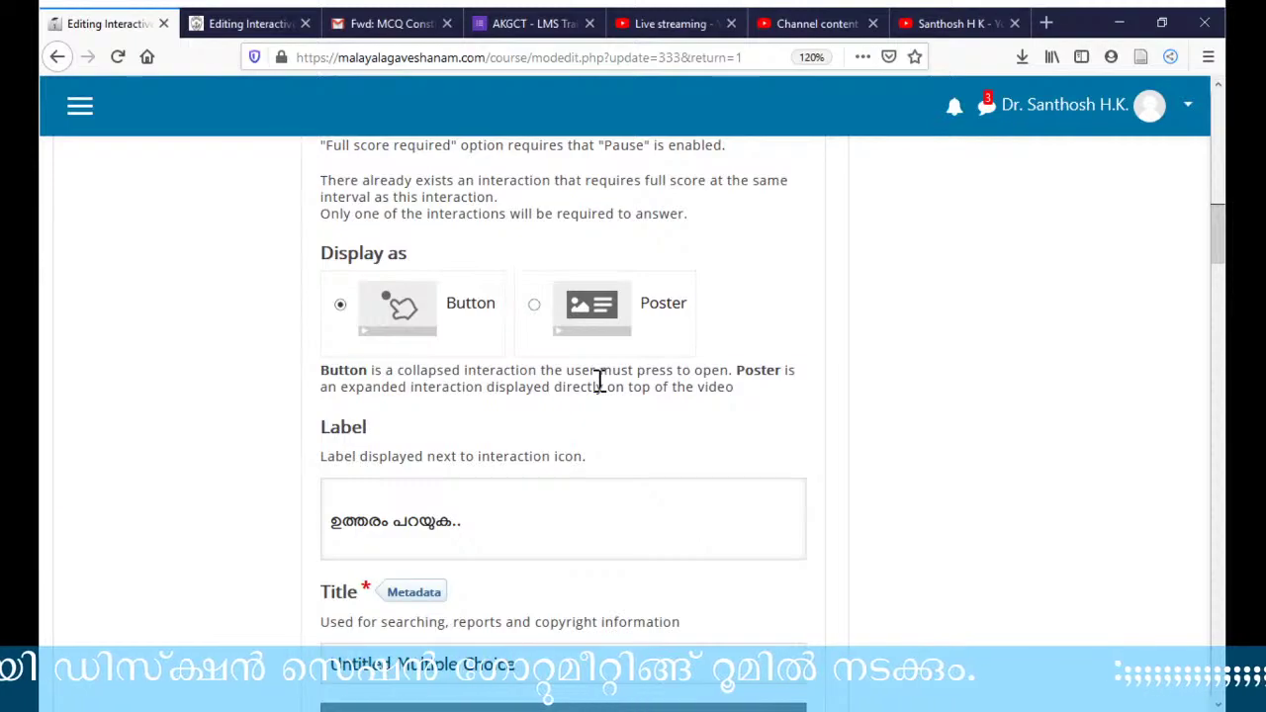
scroll(594, 386, "down", 5)
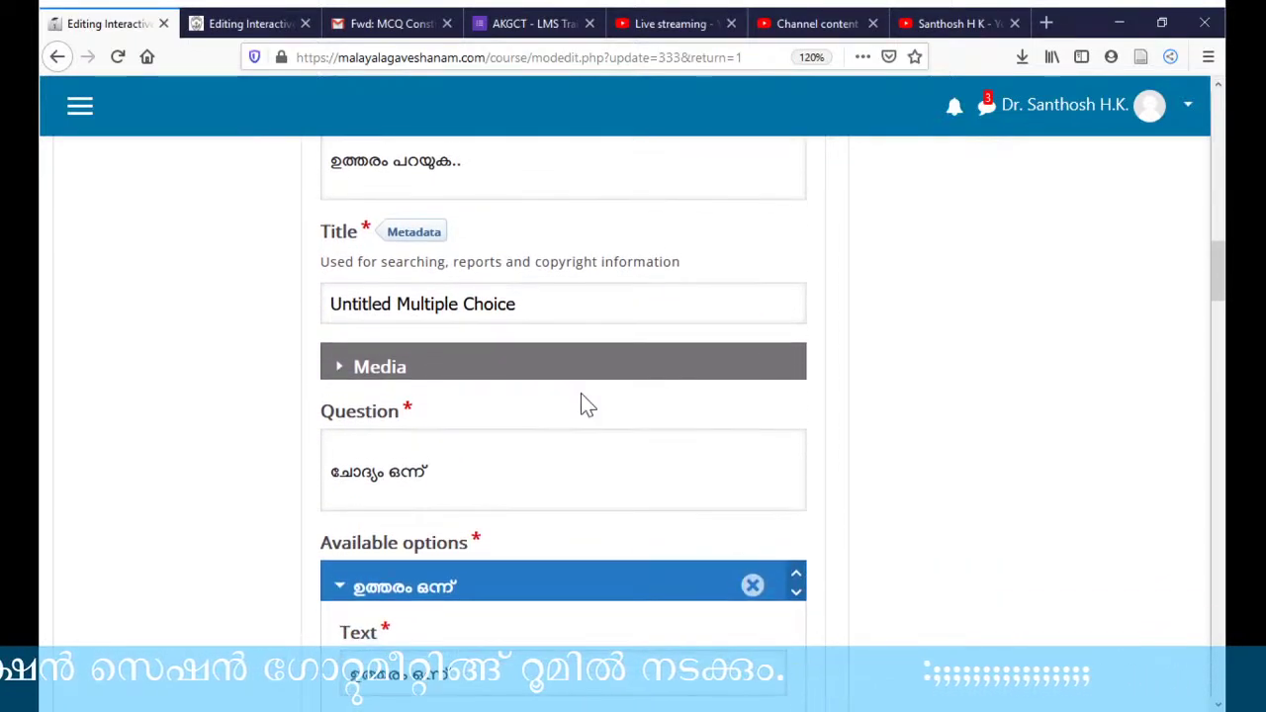
scroll(582, 396, "down", 8)
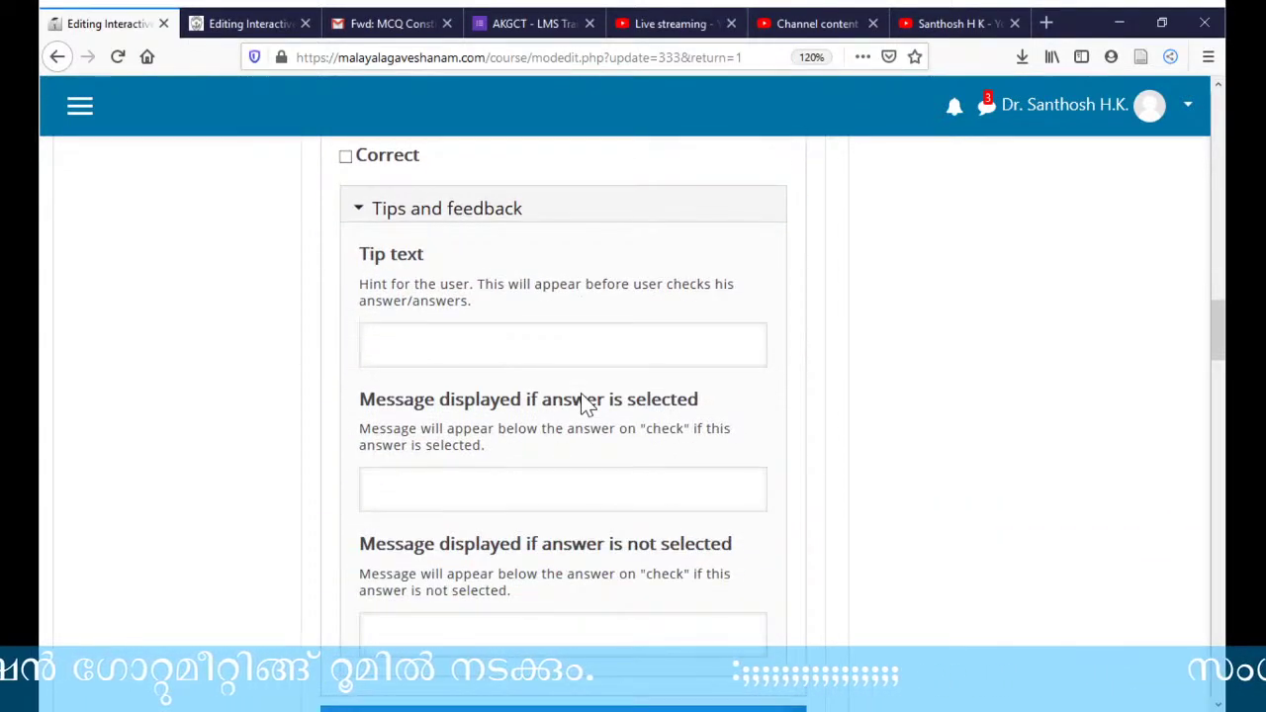
scroll(581, 393, "down", 3)
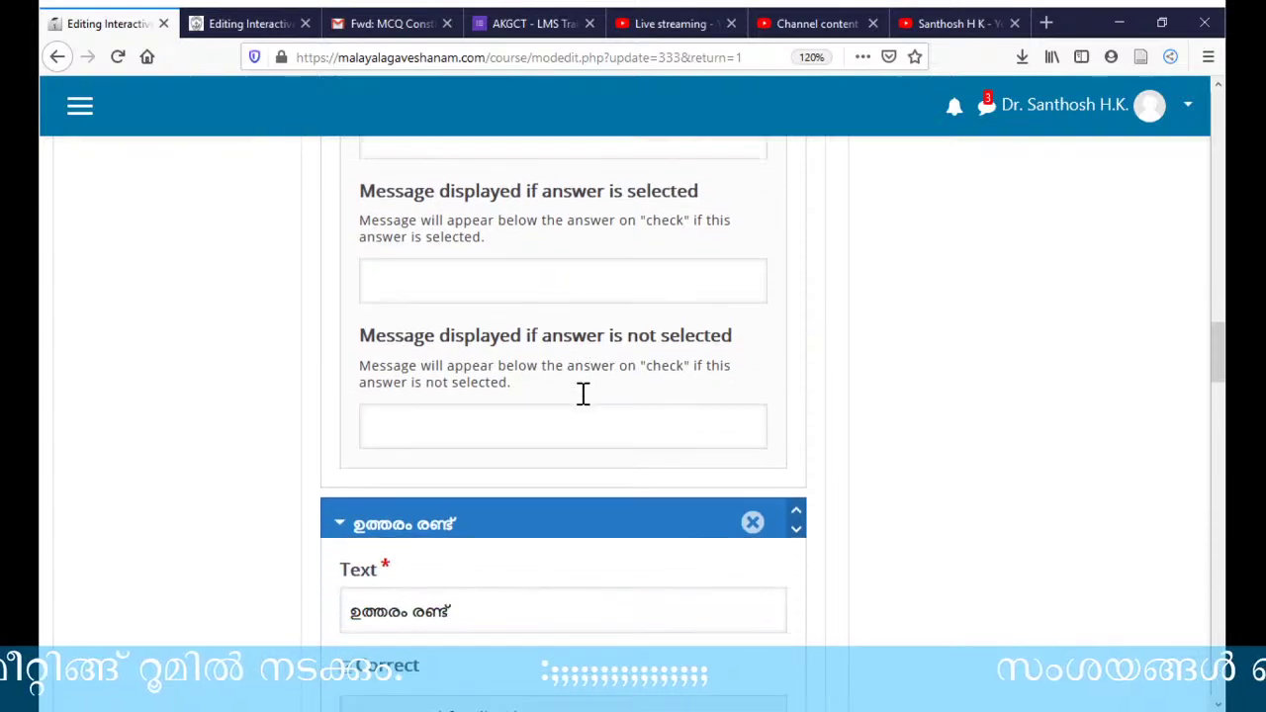
scroll(583, 394, "down", 7)
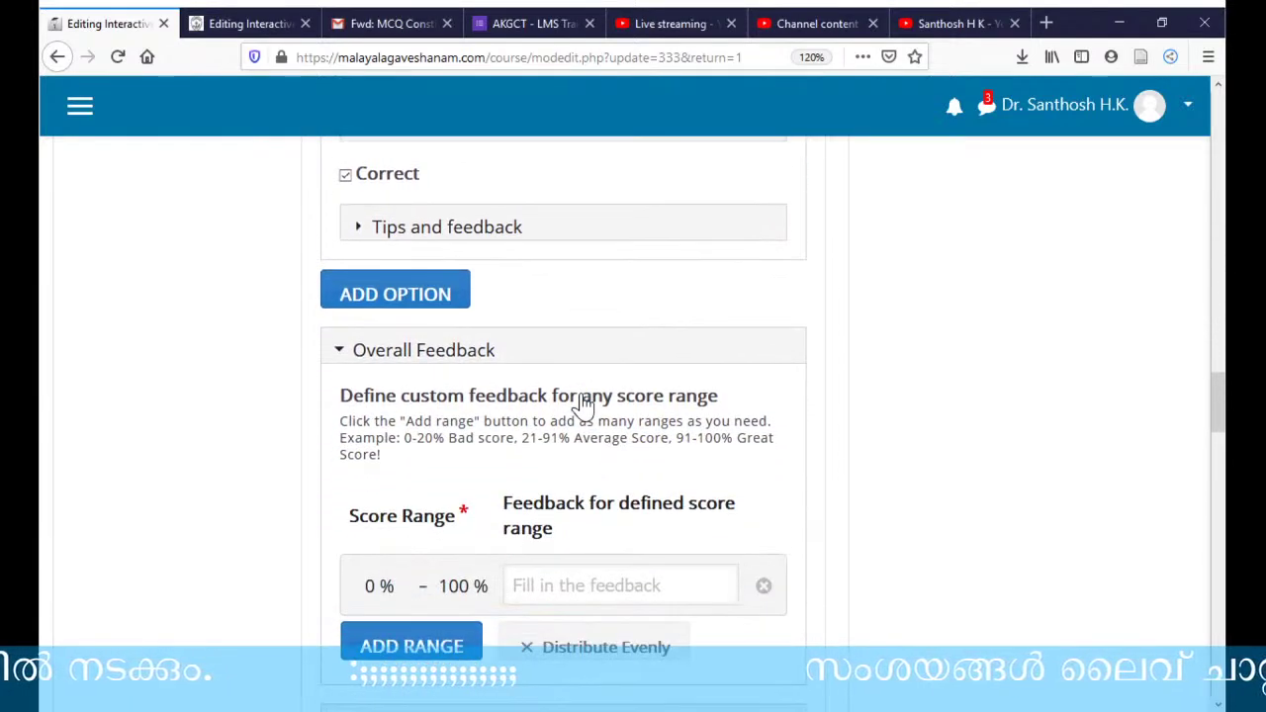
scroll(582, 395, "down", 5)
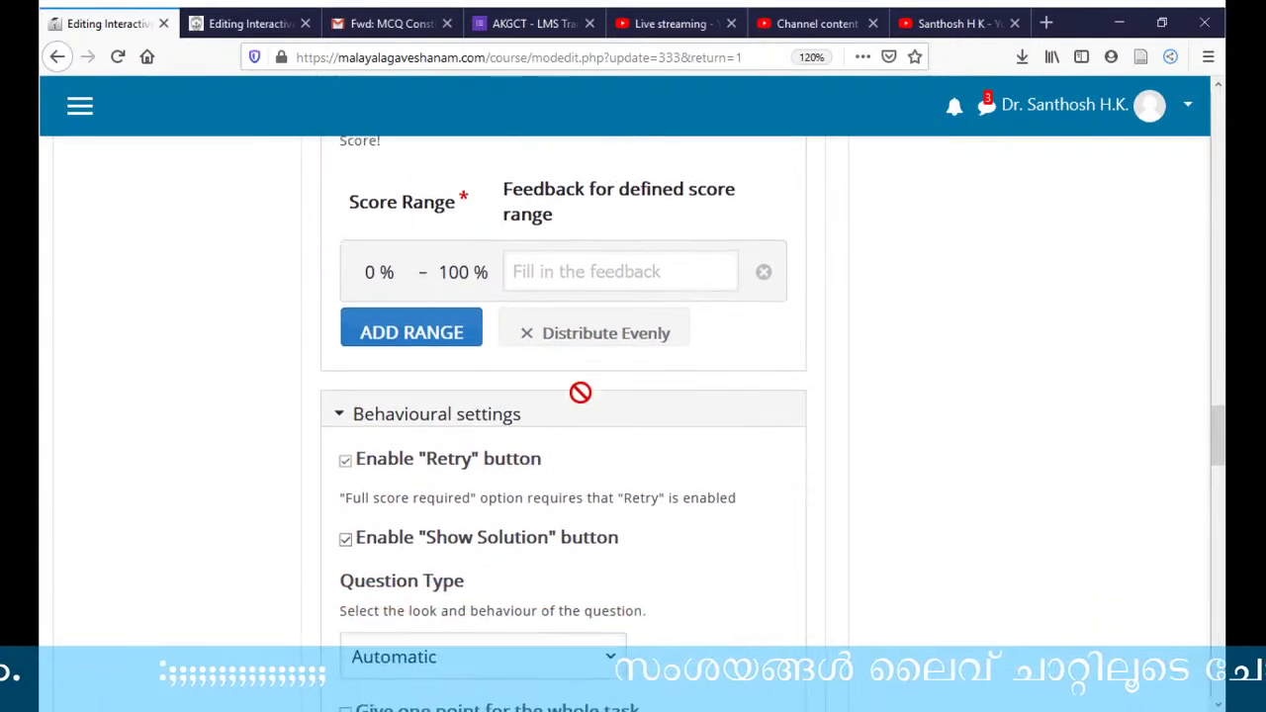
scroll(623, 445, "down", 2)
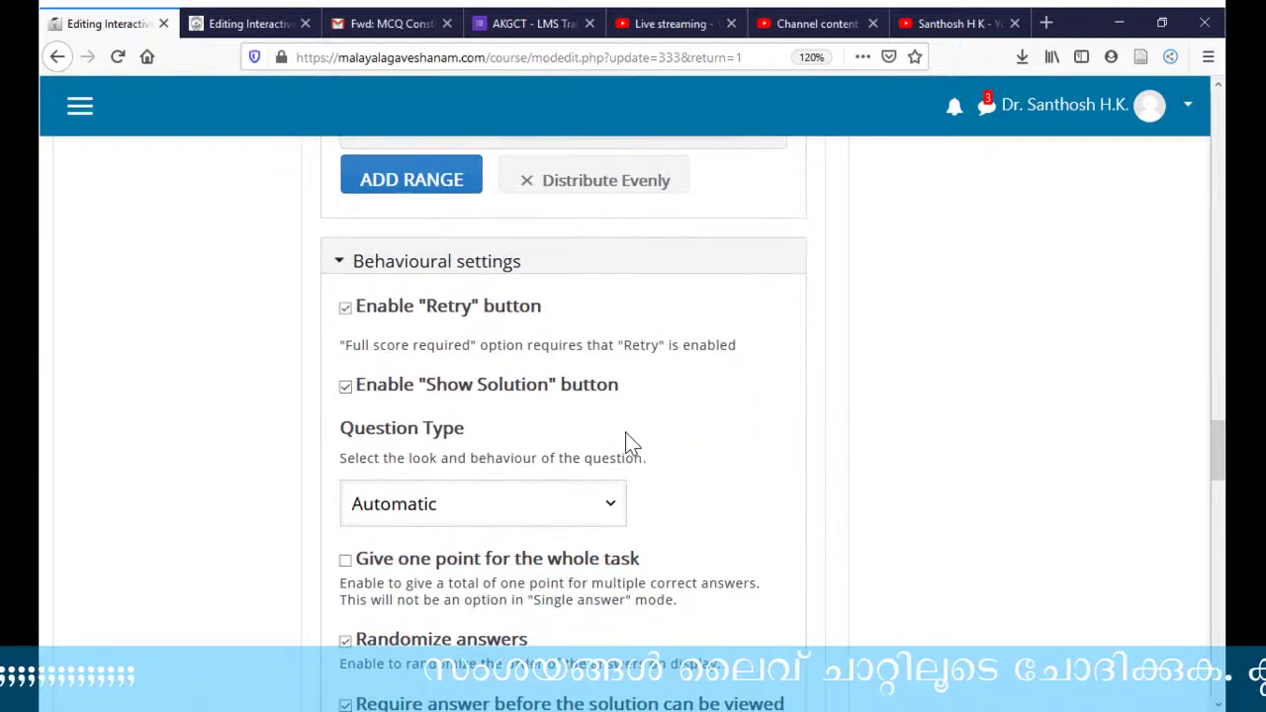
scroll(631, 443, "down", 2)
scroll(681, 458, "down", 2)
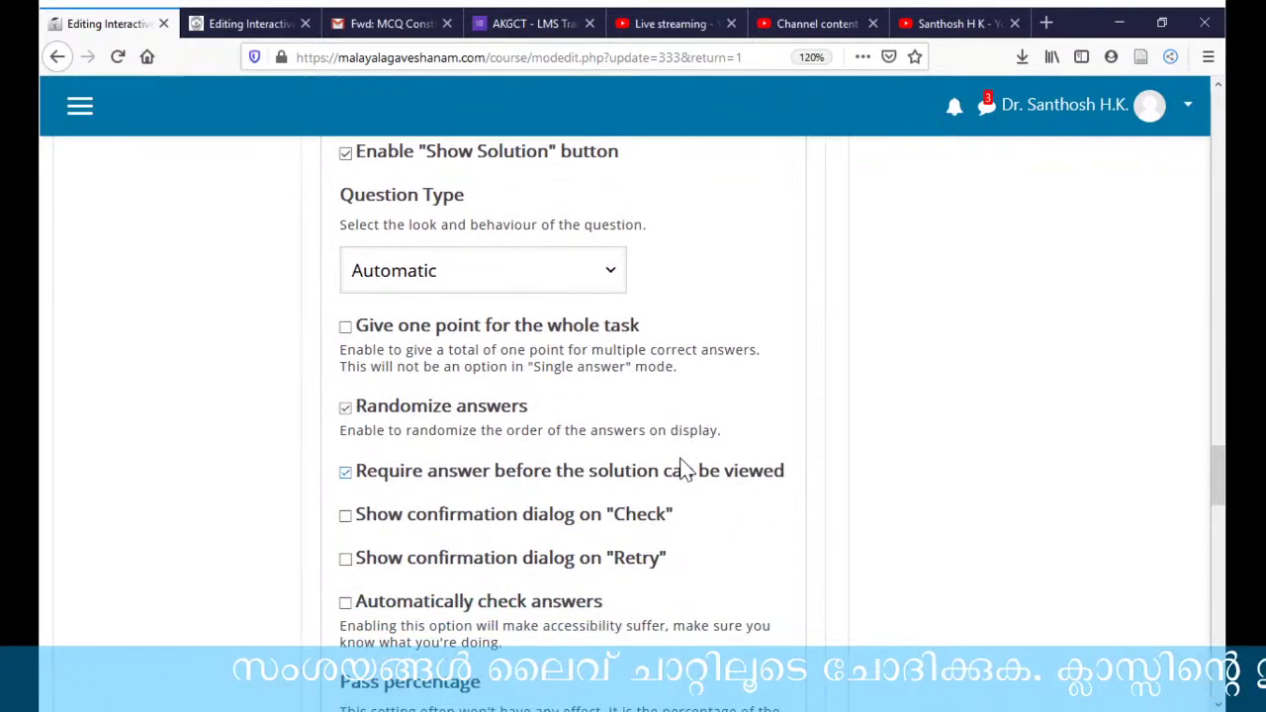
scroll(688, 471, "down", 3)
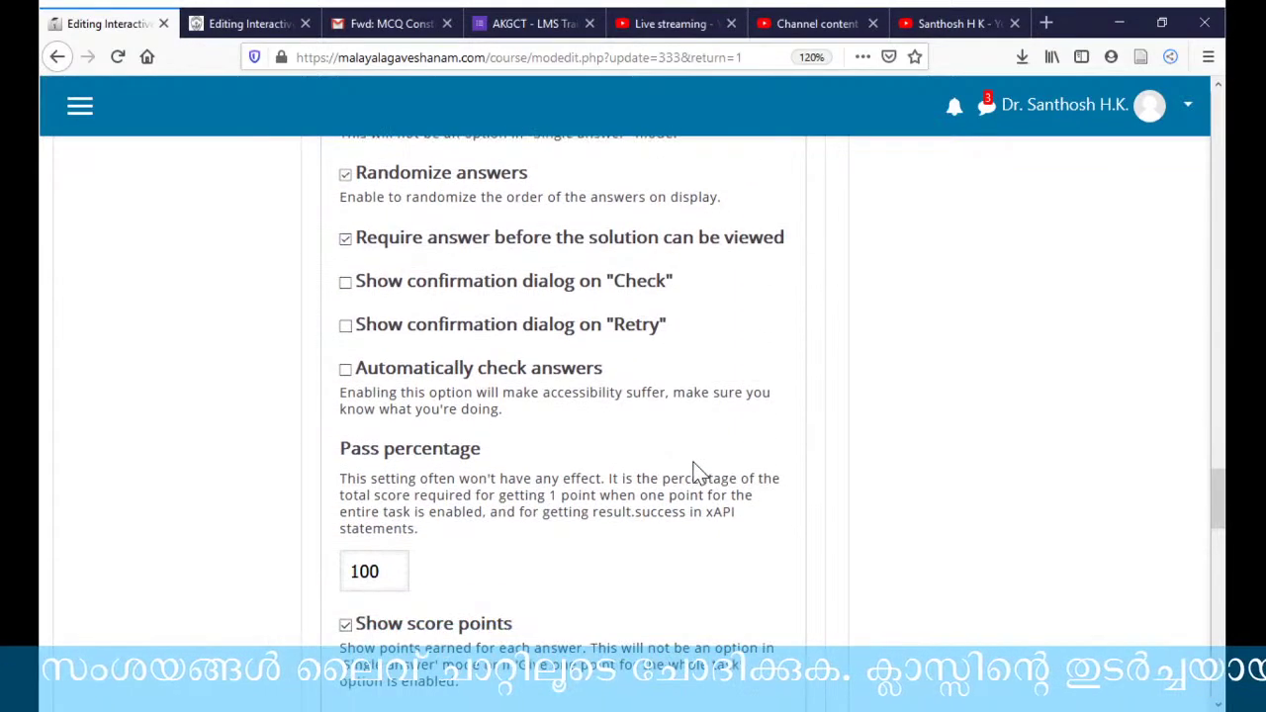
scroll(697, 471, "down", 3)
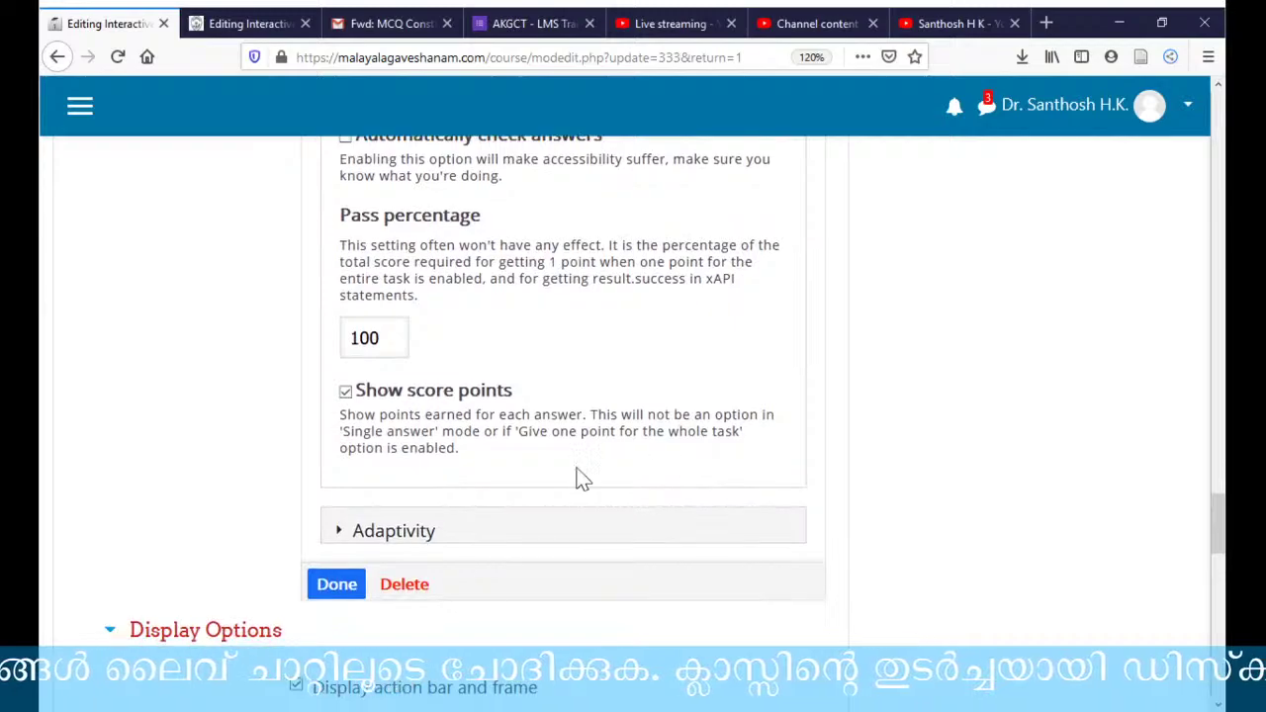
- Expand the question's adaptivity section and examine the seek, opt-out and message fields for all-correct and wrong answers
left_click(337, 531)
scroll(601, 475, "down", 2)
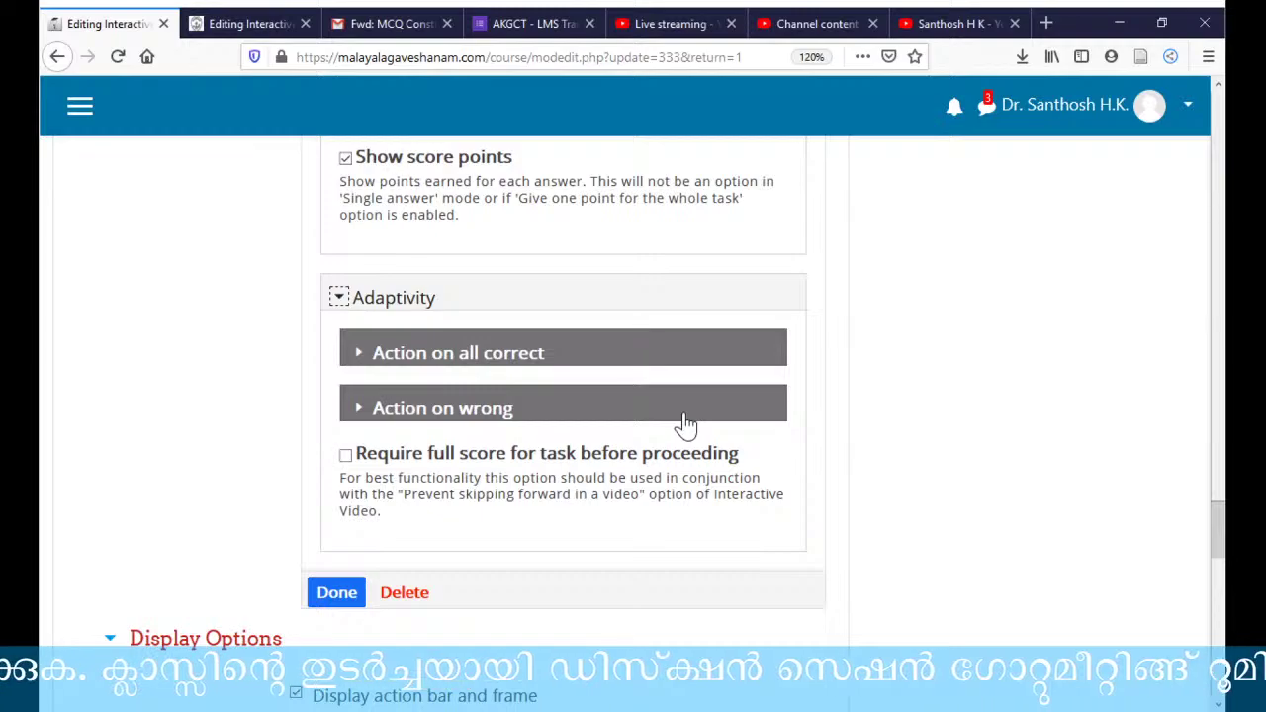
left_click(358, 356)
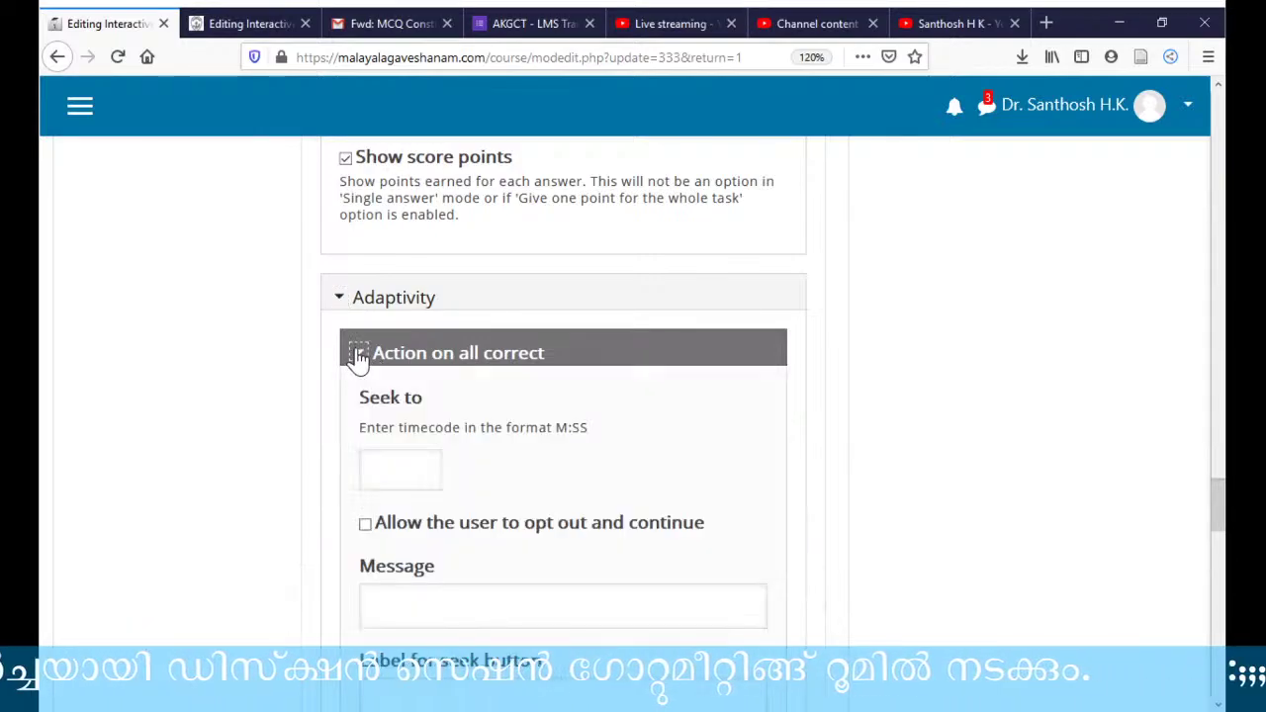
left_click(358, 356)
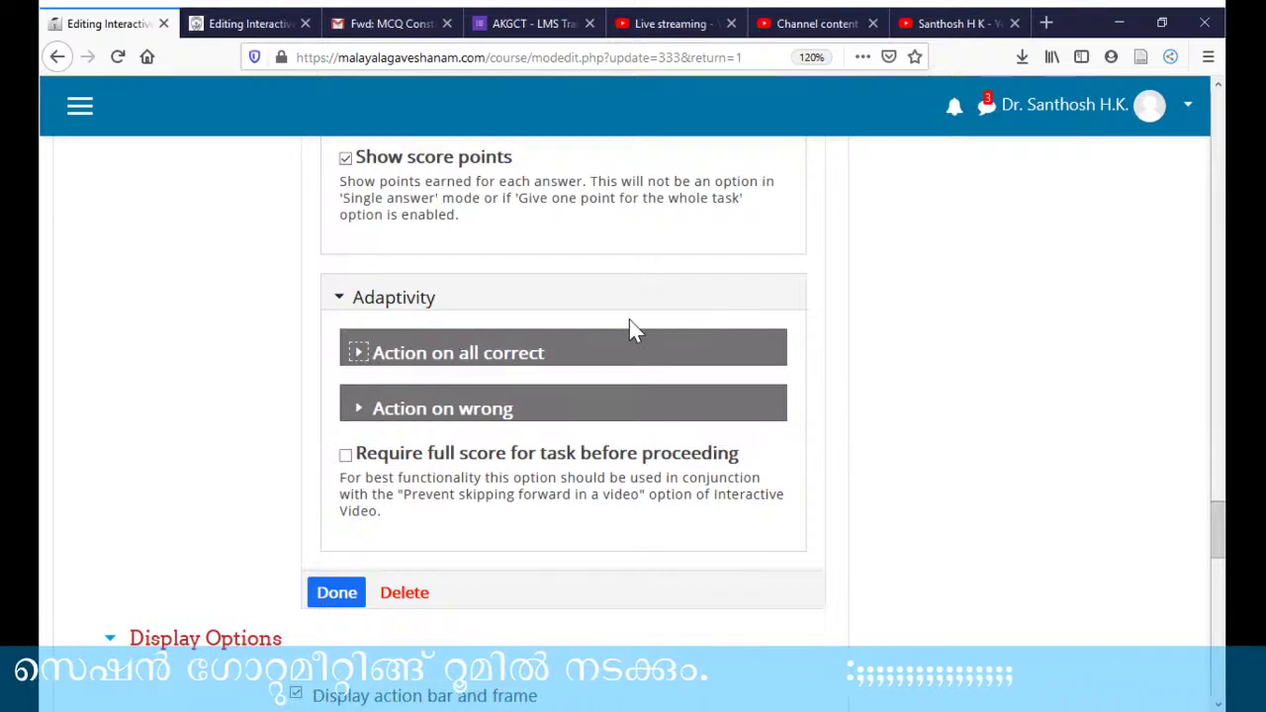
left_click(358, 411)
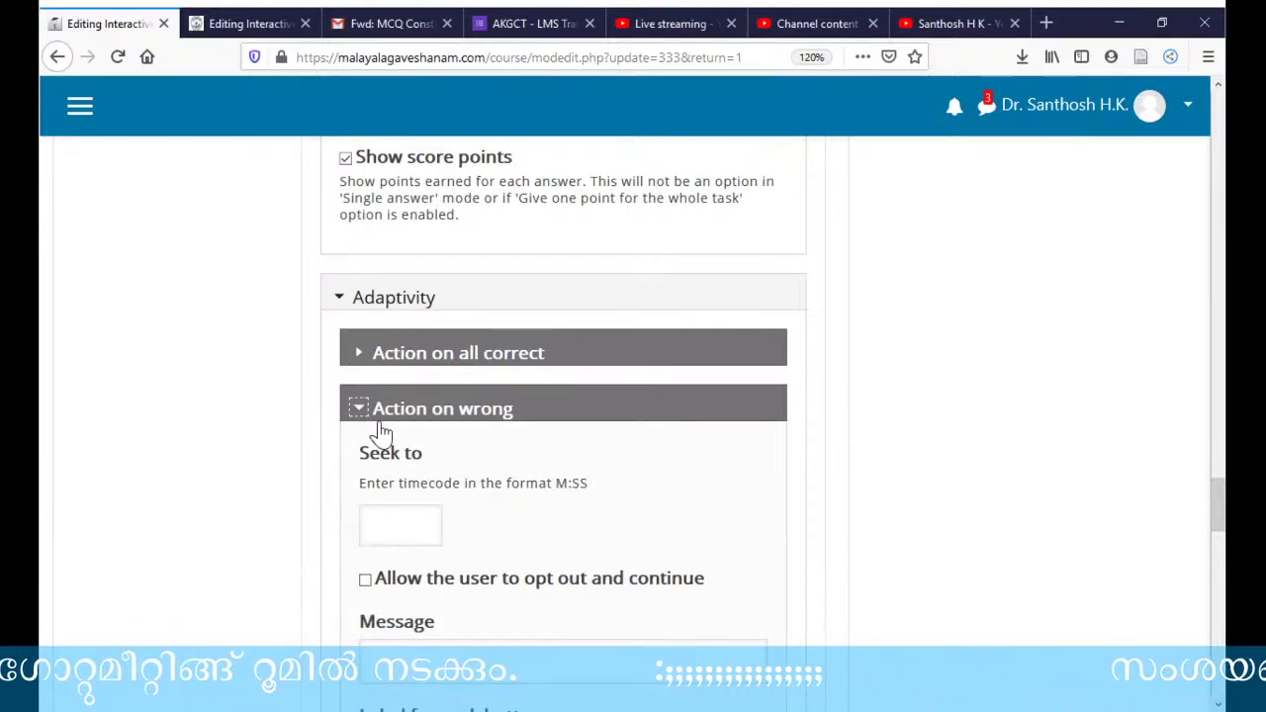
left_click(401, 525)
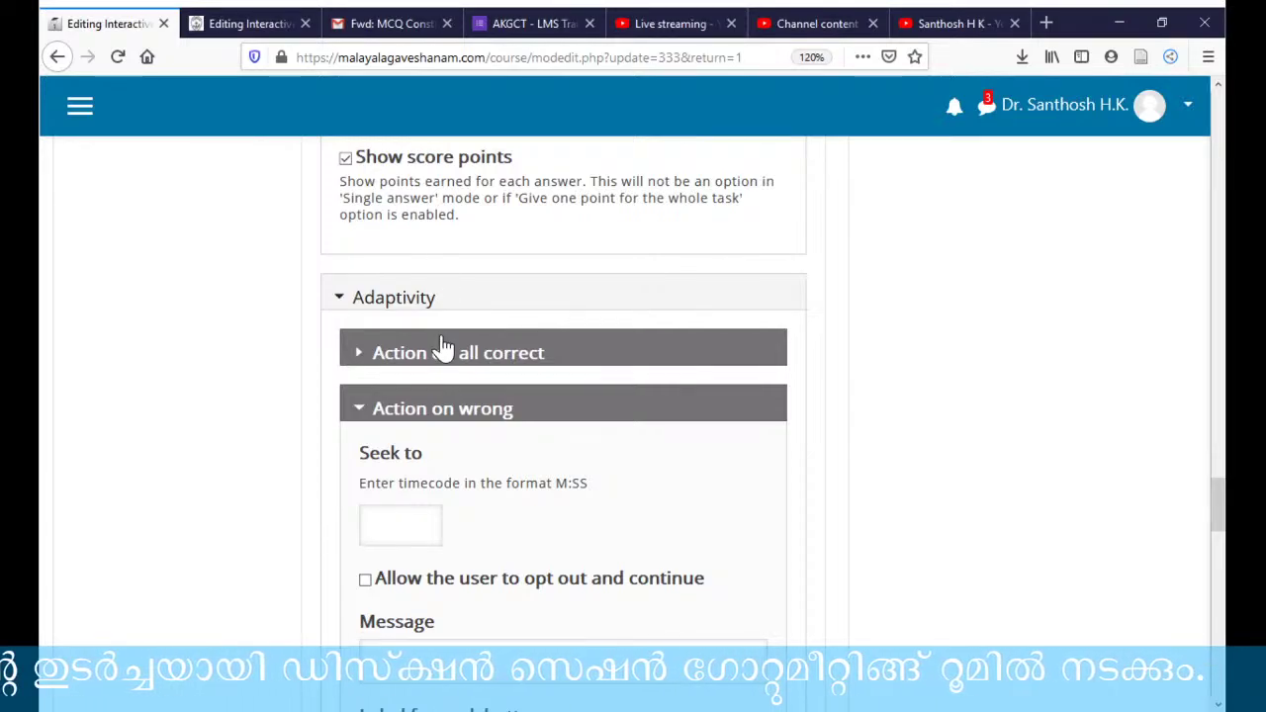
scroll(444, 356, "down", 1)
scroll(444, 381, "down", 3)
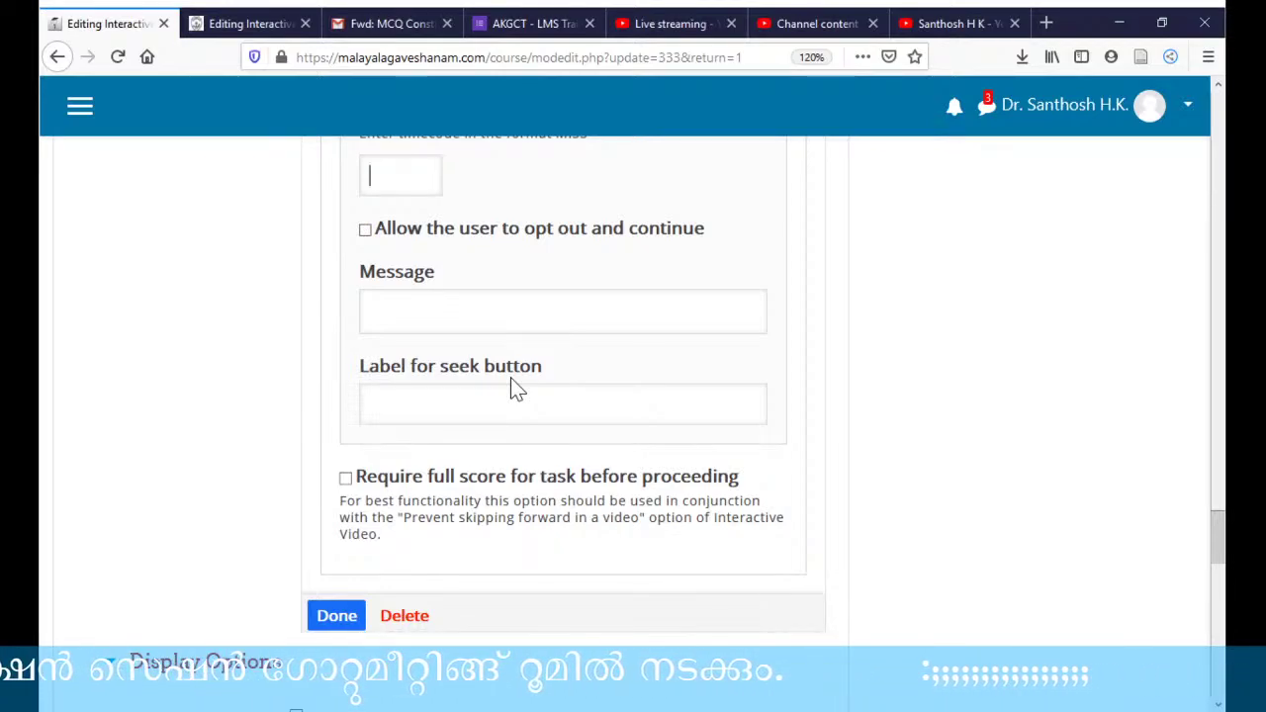
scroll(510, 386, "up", 15)
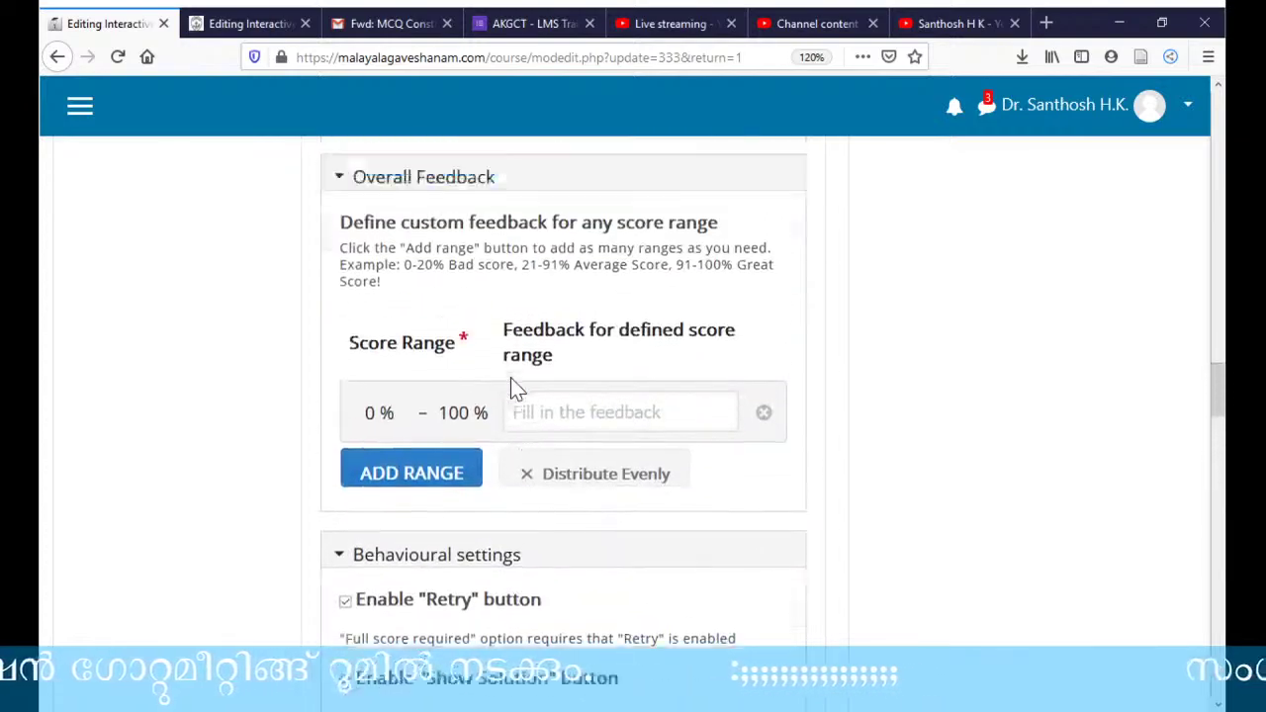
scroll(513, 386, "up", 20)
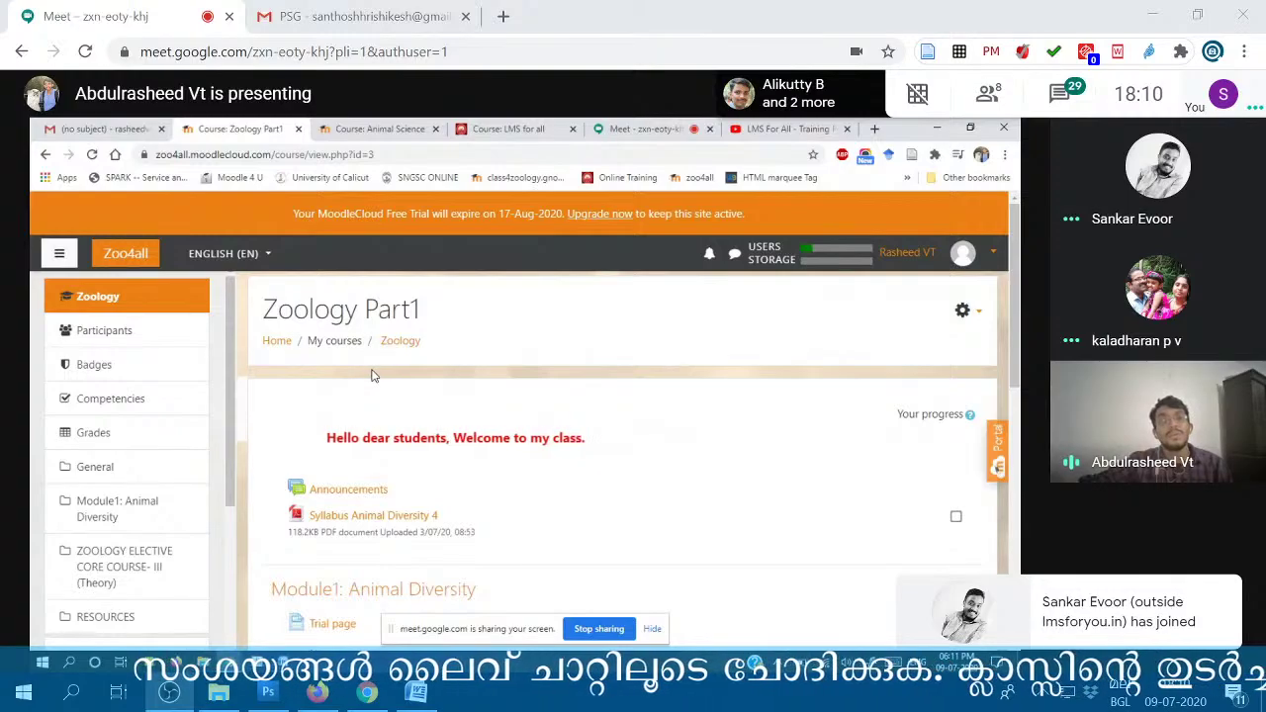
- Examine the MoodleCloud trial expiry notice and look over the activities and resources on the Zoology Part1 course page
left_click_drag(318, 210, 564, 213)
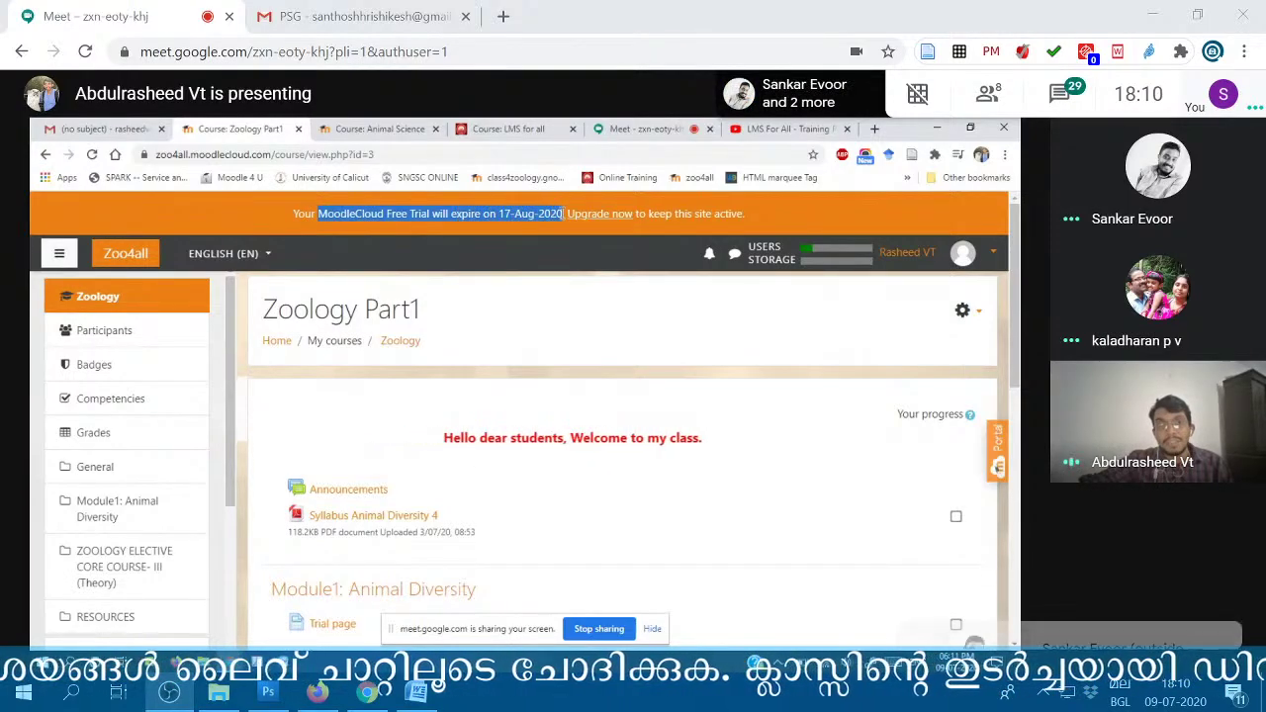
left_click(525, 317)
left_click_drag(321, 214, 564, 213)
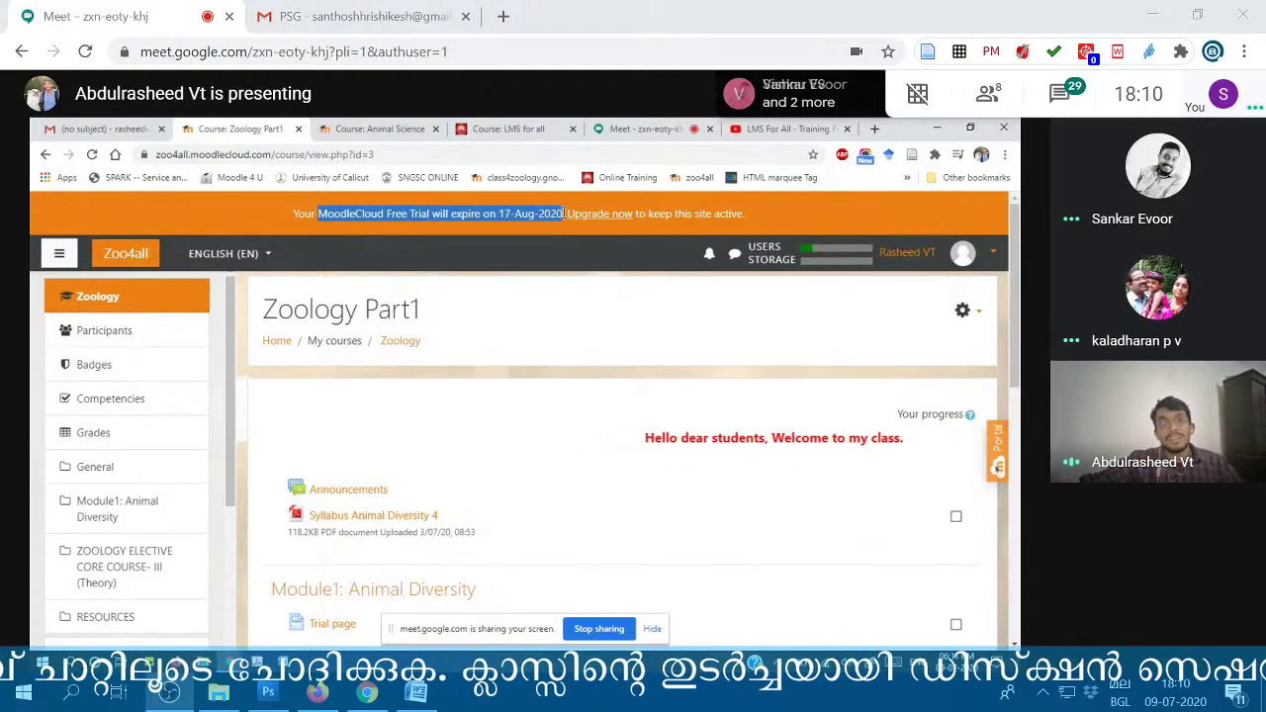
left_click(768, 129)
left_click(237, 128)
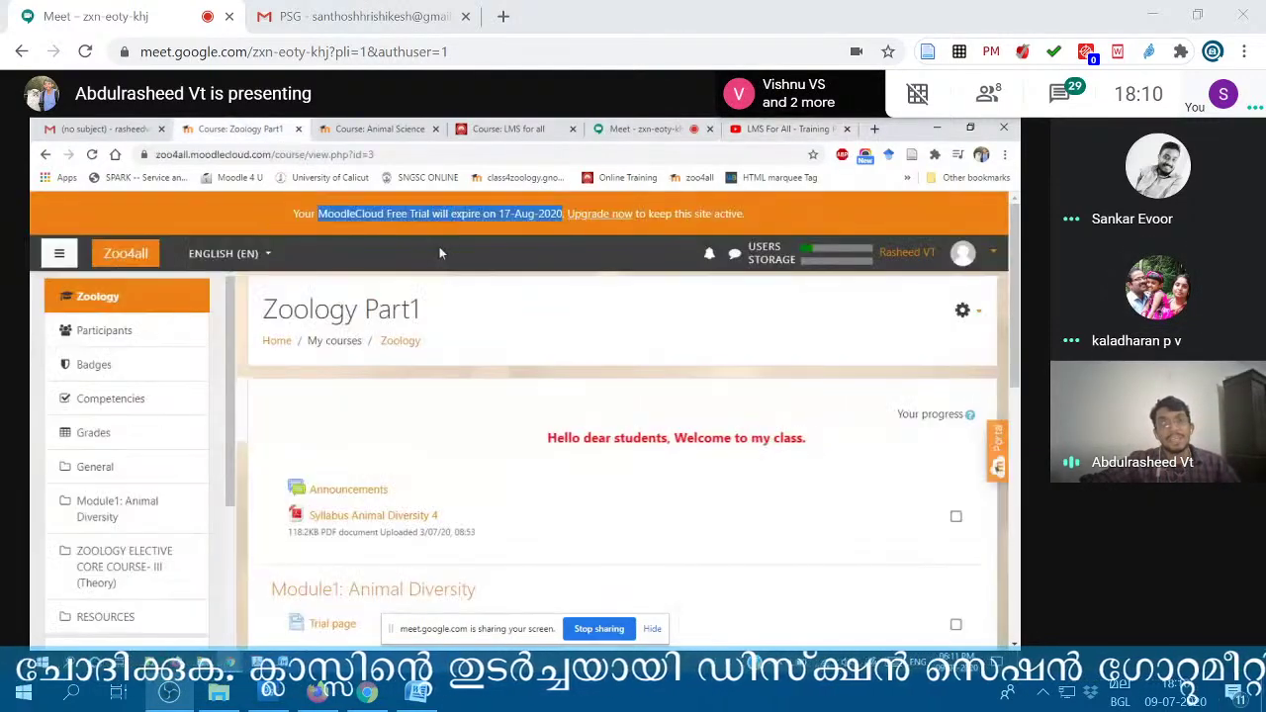
left_click(502, 215)
left_click_drag(319, 214, 531, 211)
left_click(512, 323)
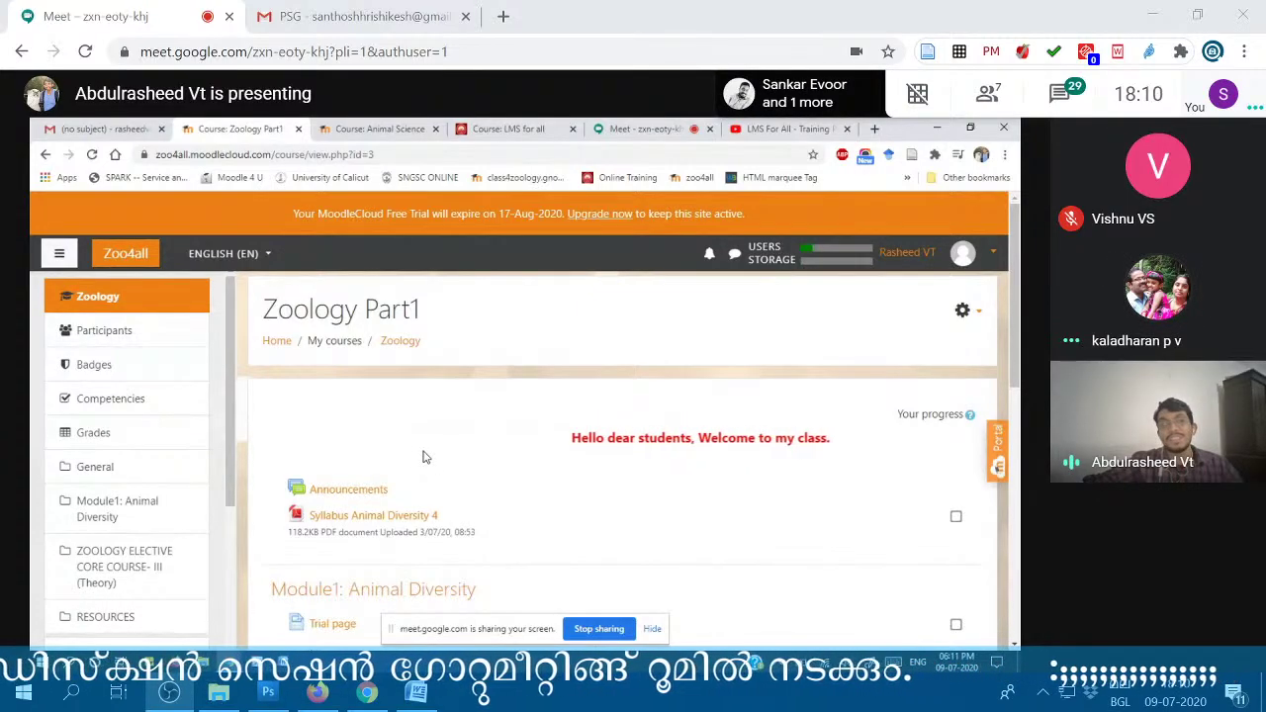
scroll(422, 457, "down", 5)
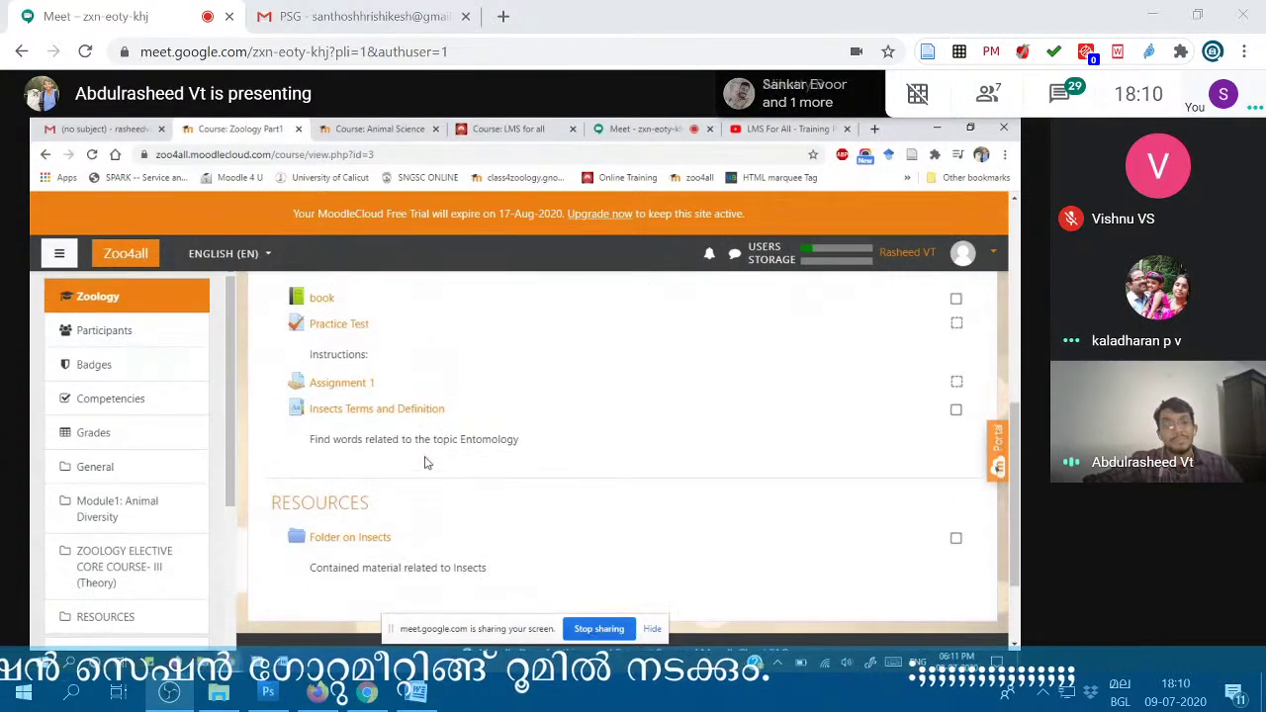
scroll(425, 460, "up", 10)
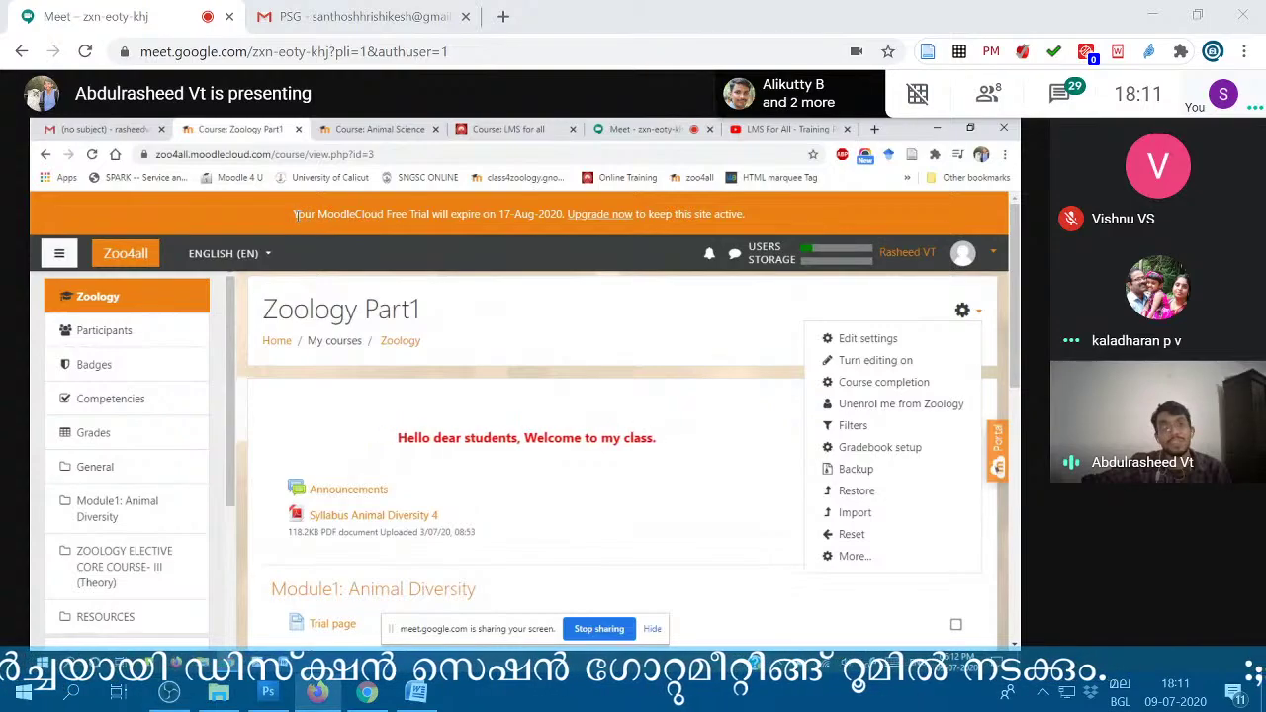
- Highlight the trial expiry notice and open the backup page for the Zoology course
left_click_drag(295, 214, 563, 213)
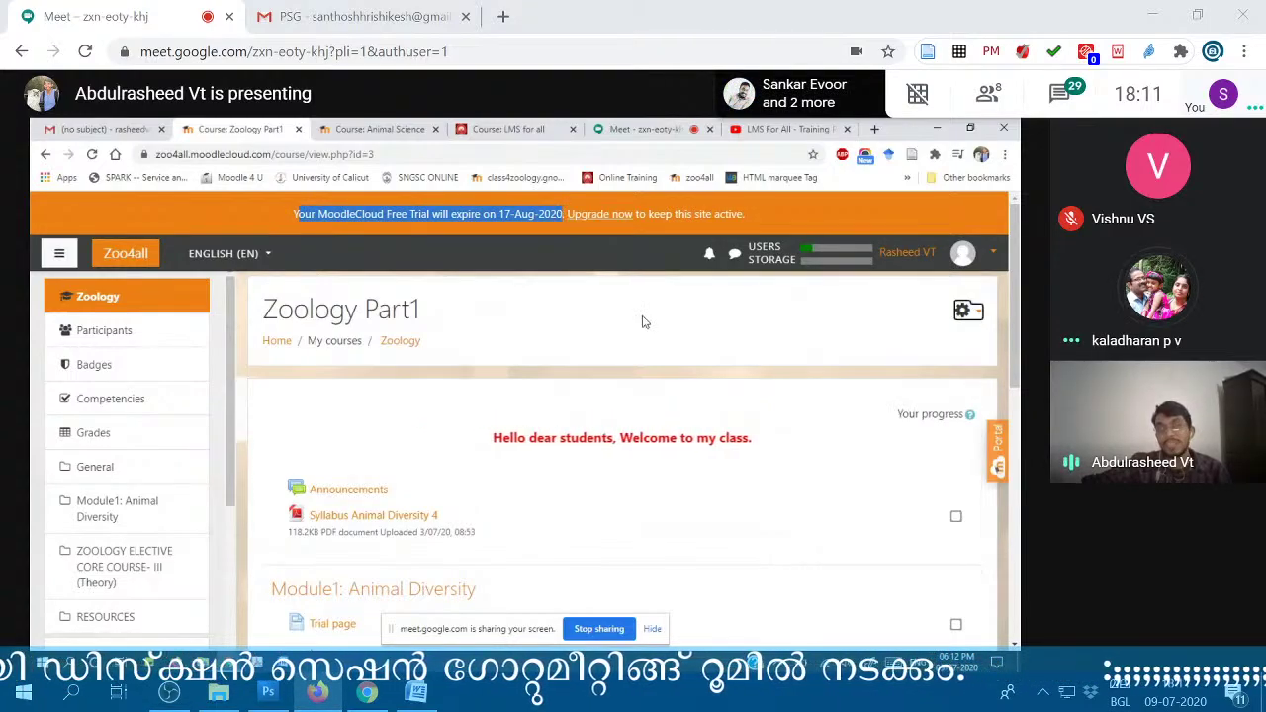
left_click(968, 313)
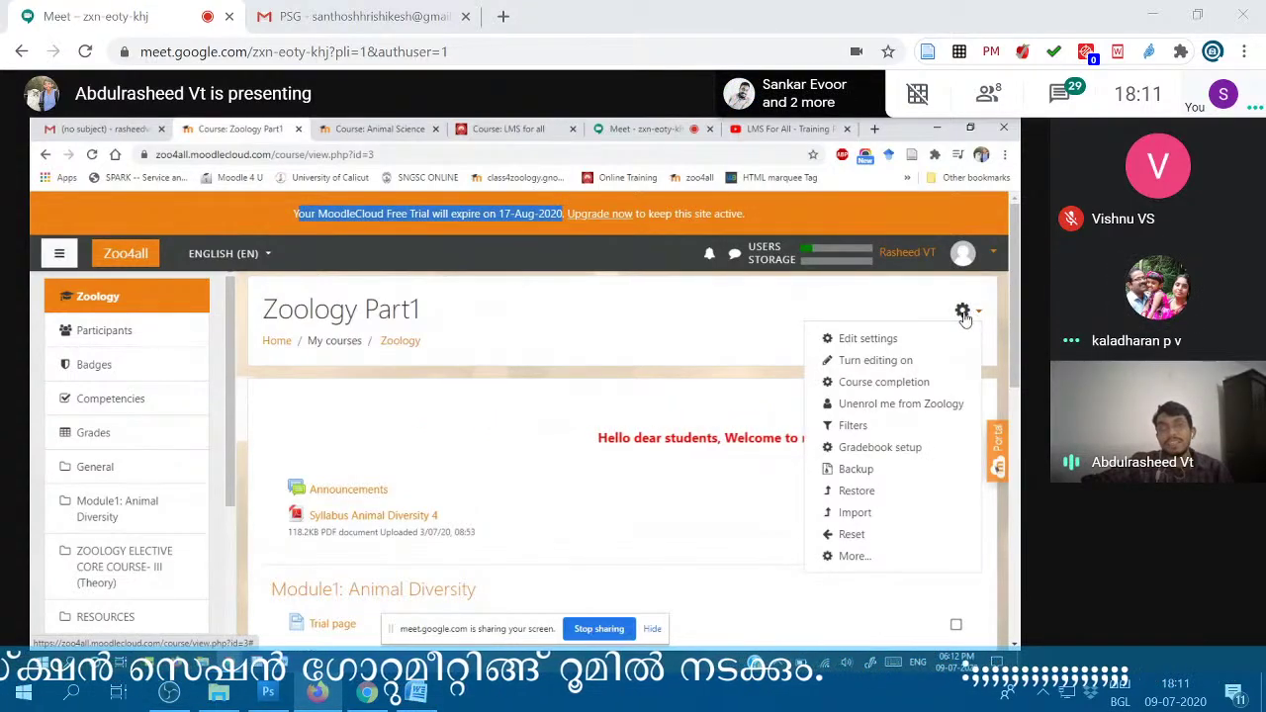
left_click(854, 471)
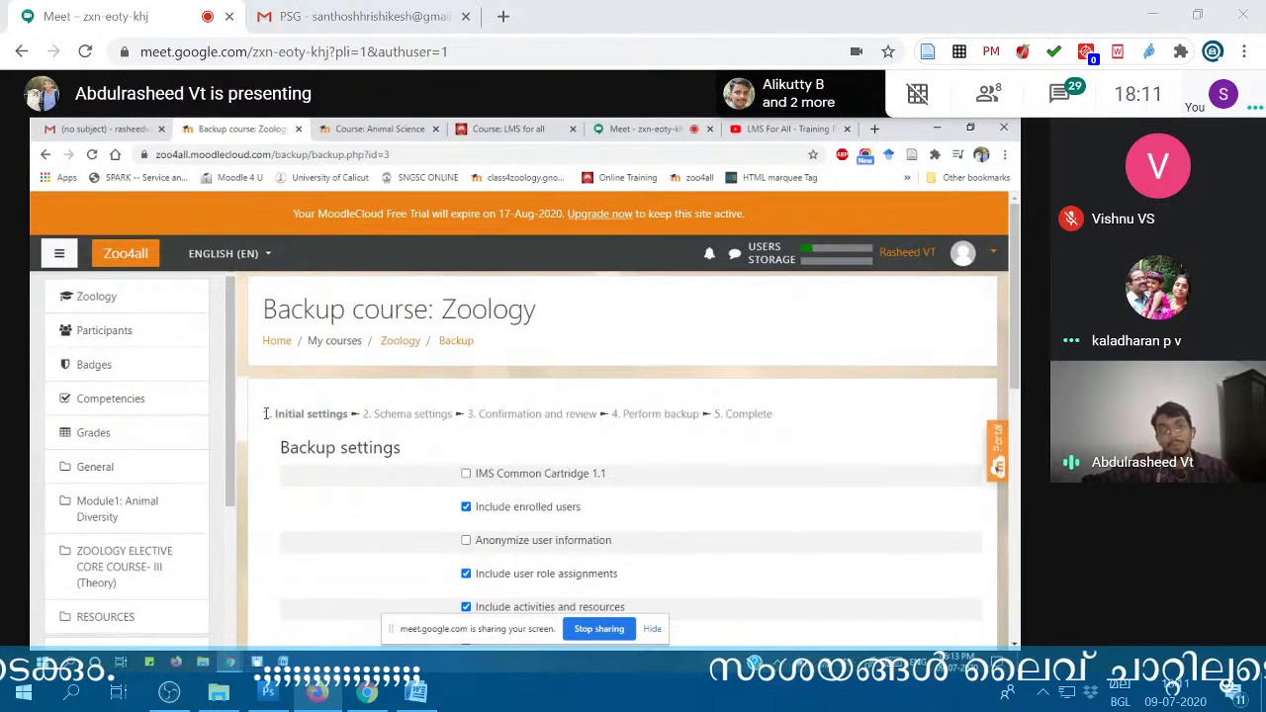
- Review the stages of the course backup and the content options in its initial settings
left_click_drag(266, 413, 789, 419)
left_click(788, 419)
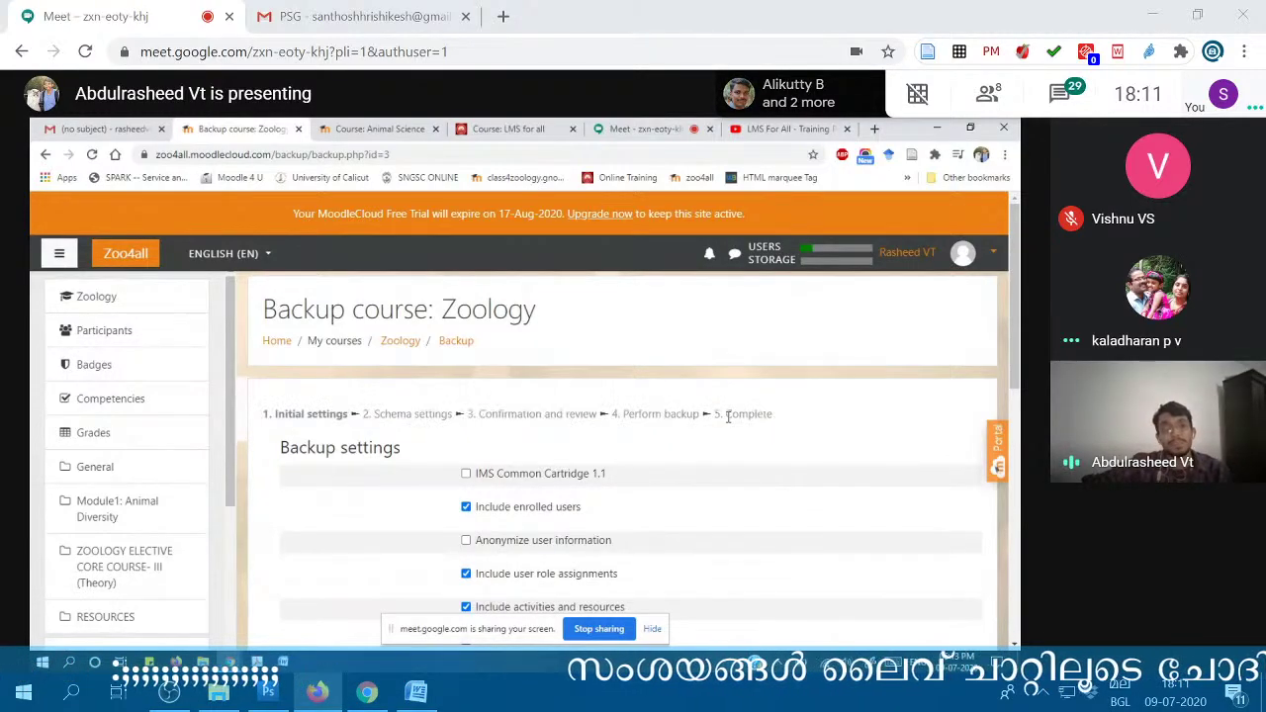
scroll(379, 374, "down", 1)
scroll(384, 374, "down", 1)
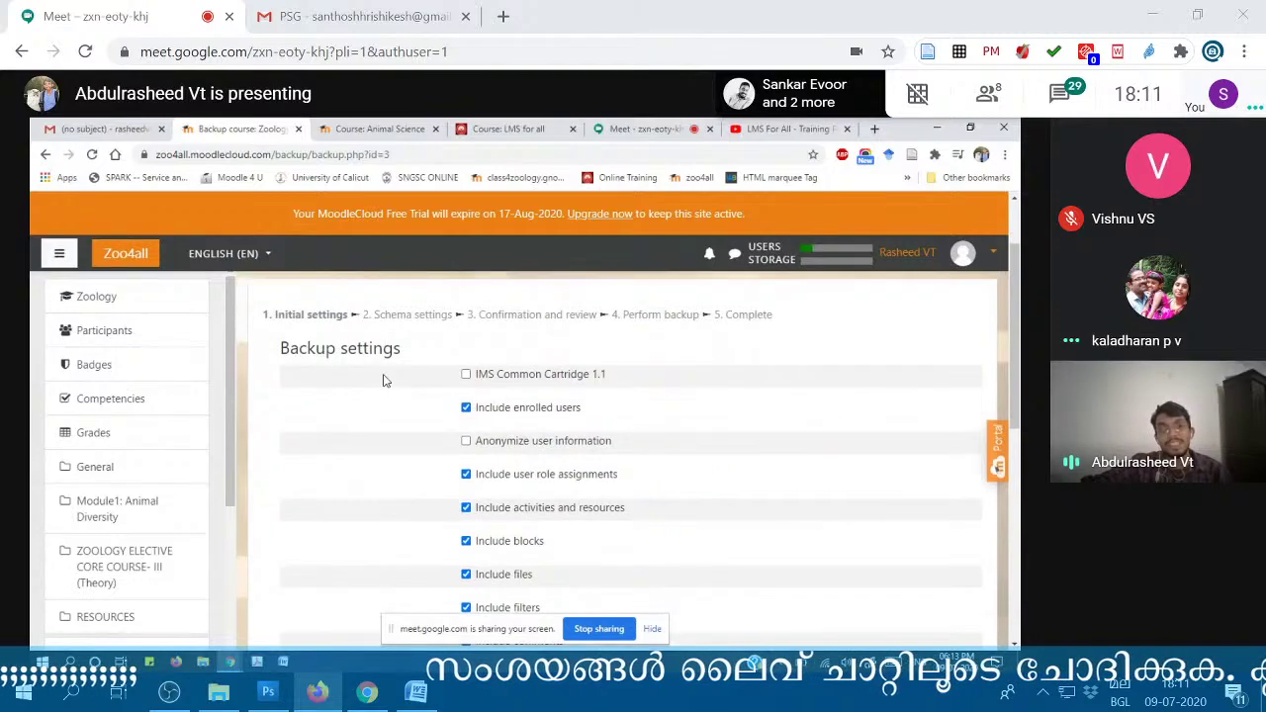
scroll(422, 373, "down", 6)
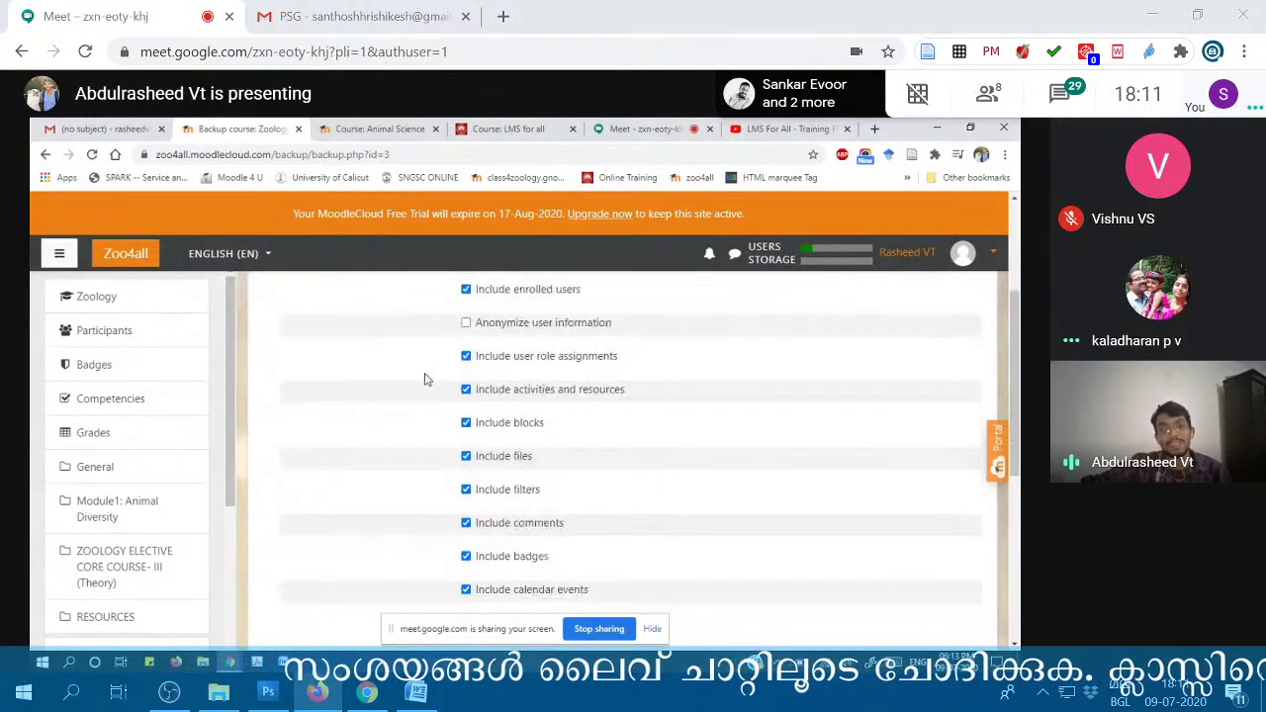
scroll(435, 416, "up", 10)
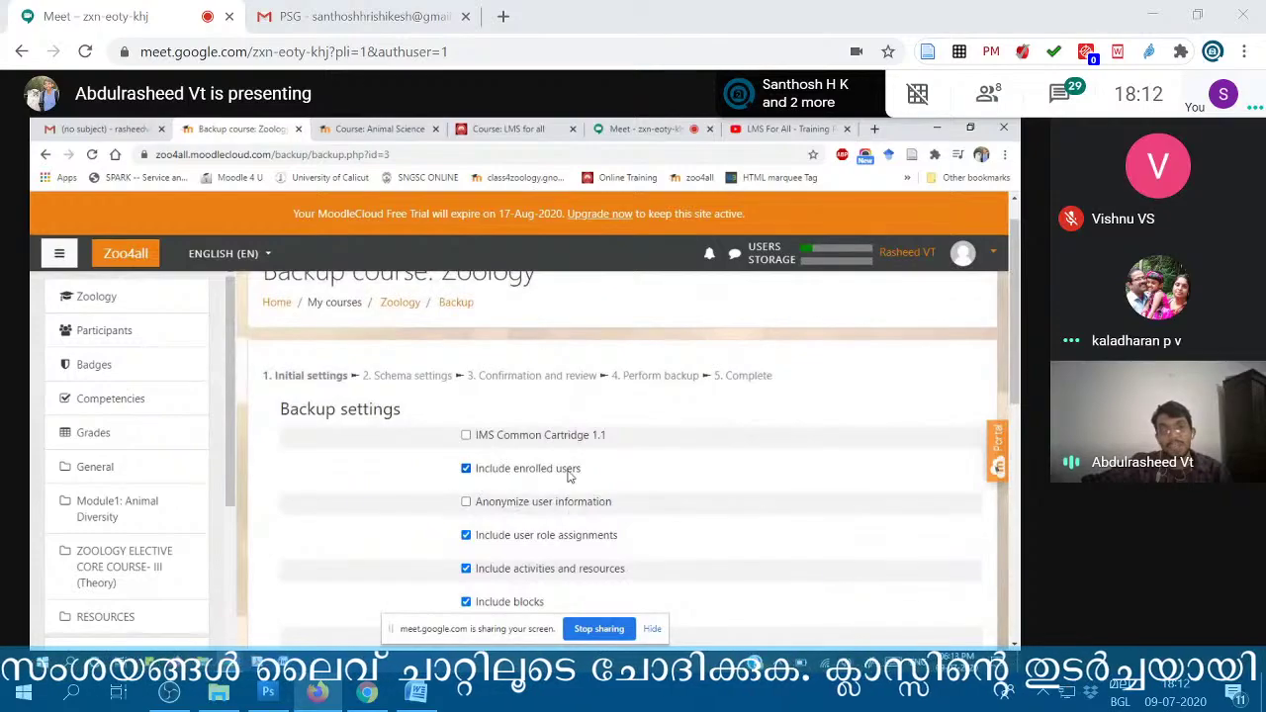
- Examine the "Include enrolled users" option in the Zoology course's backup settings
left_click_drag(584, 473, 463, 471)
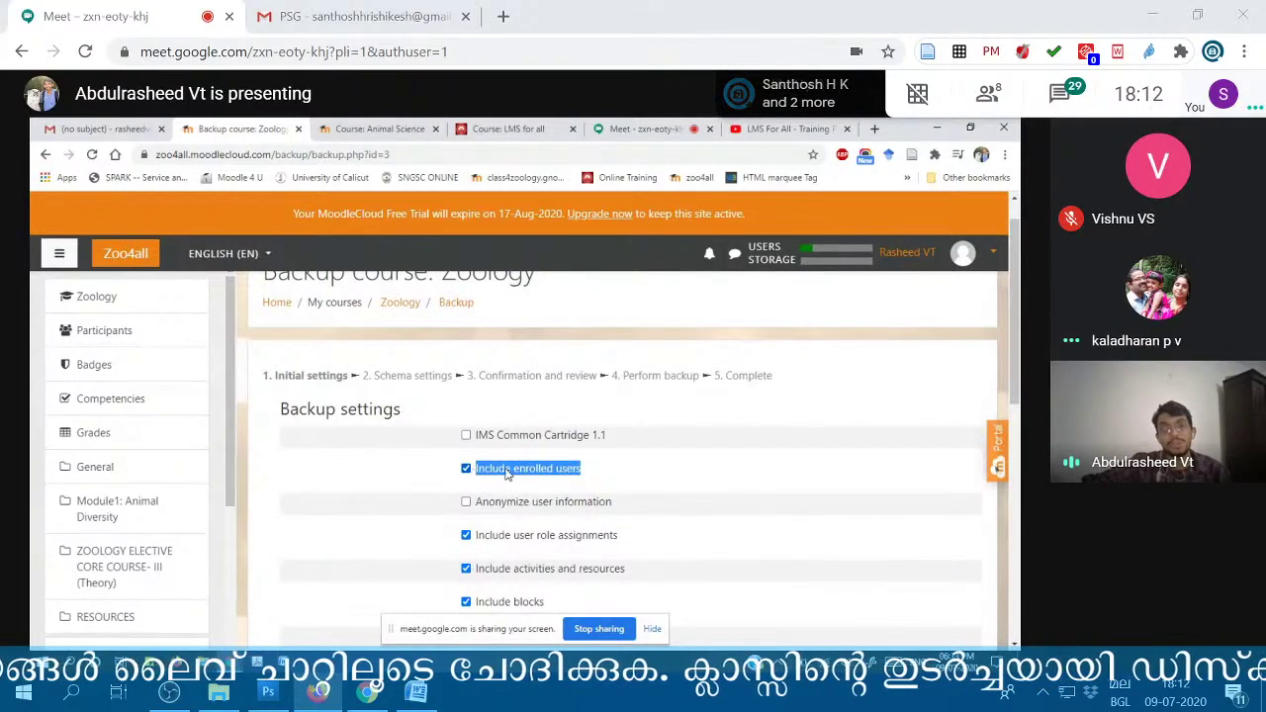
left_click(525, 473)
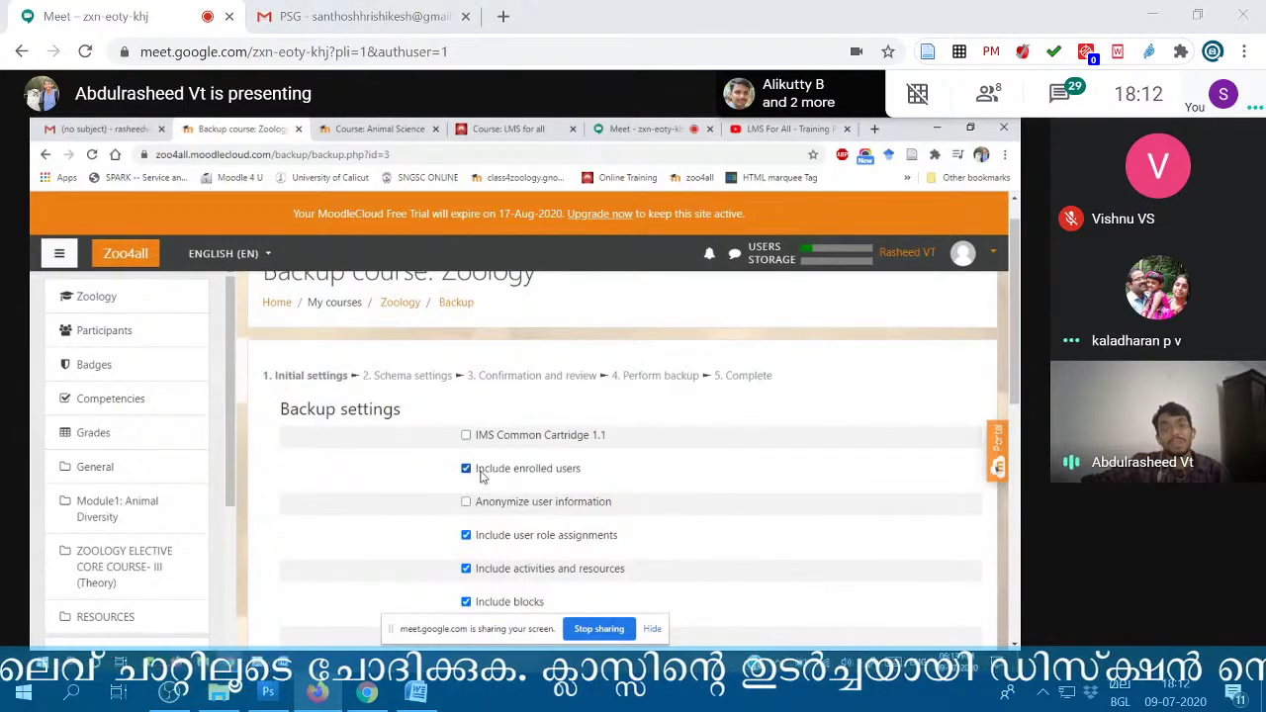
scroll(498, 473, "down", 2)
scroll(486, 454, "up", 2)
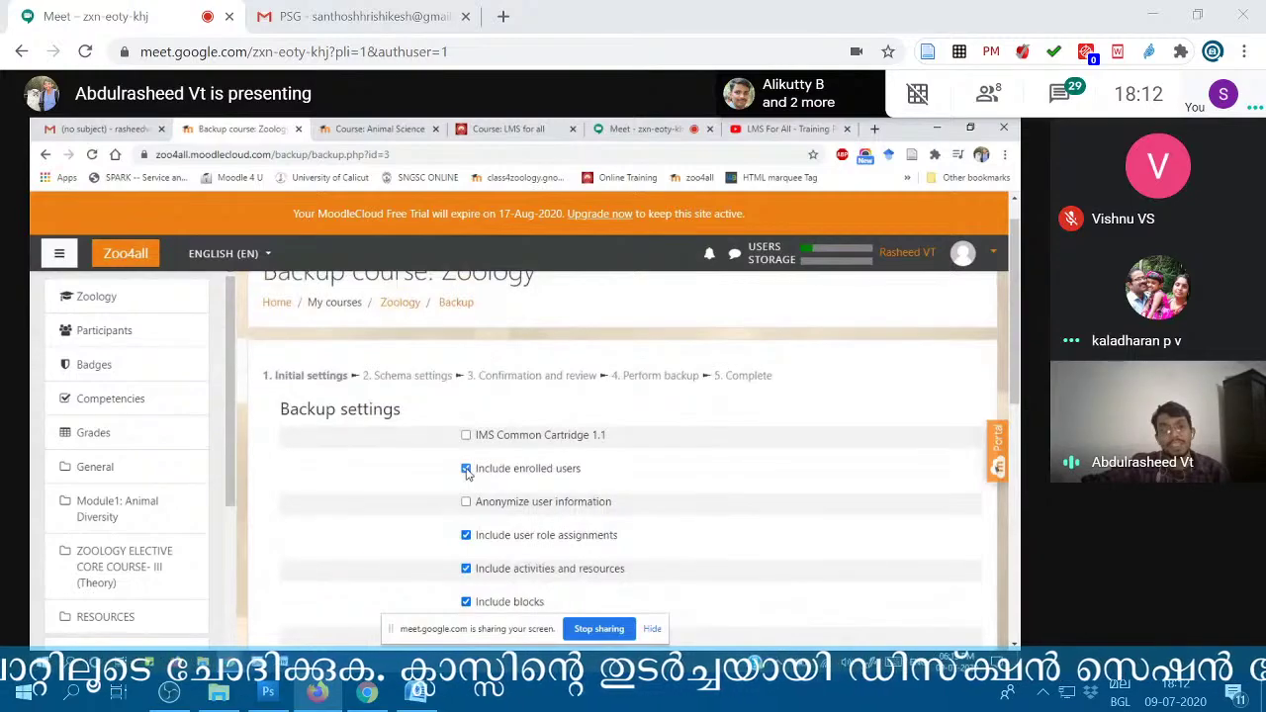
- Examine the content options in the Zoology backup's initial settings, from enrolled users to custom fields
left_click(467, 472)
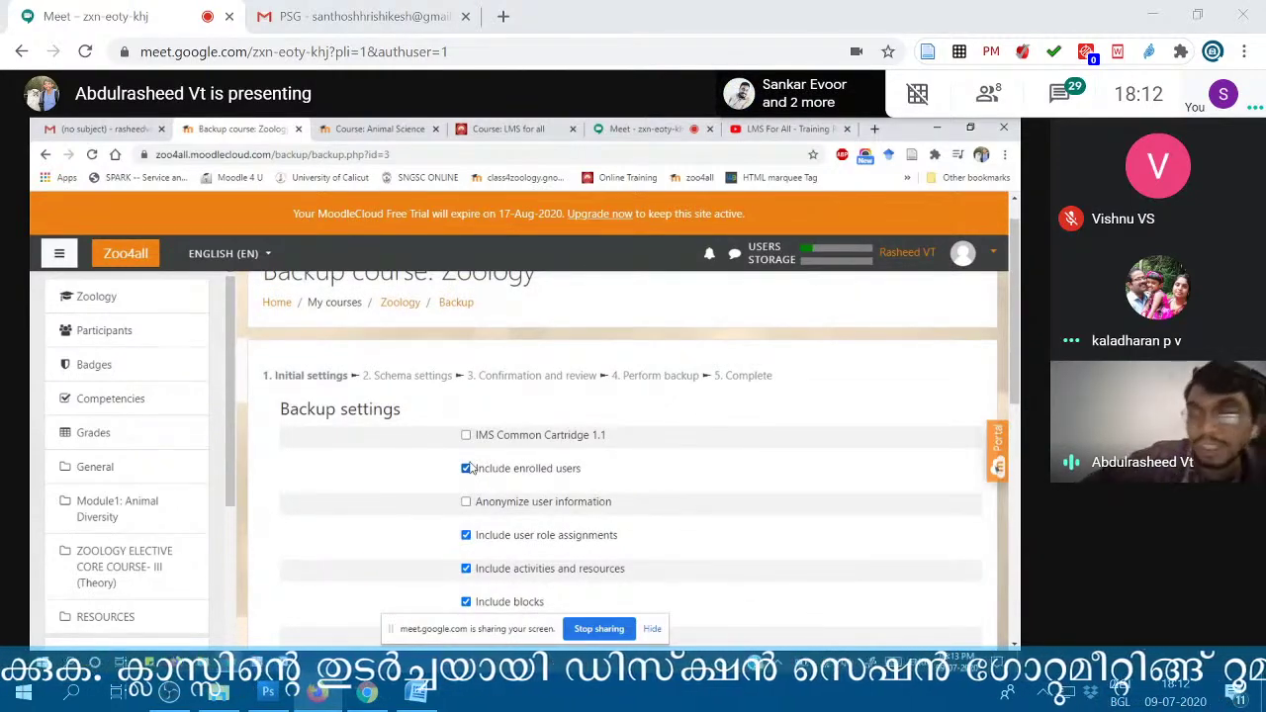
scroll(535, 458, "down", 1)
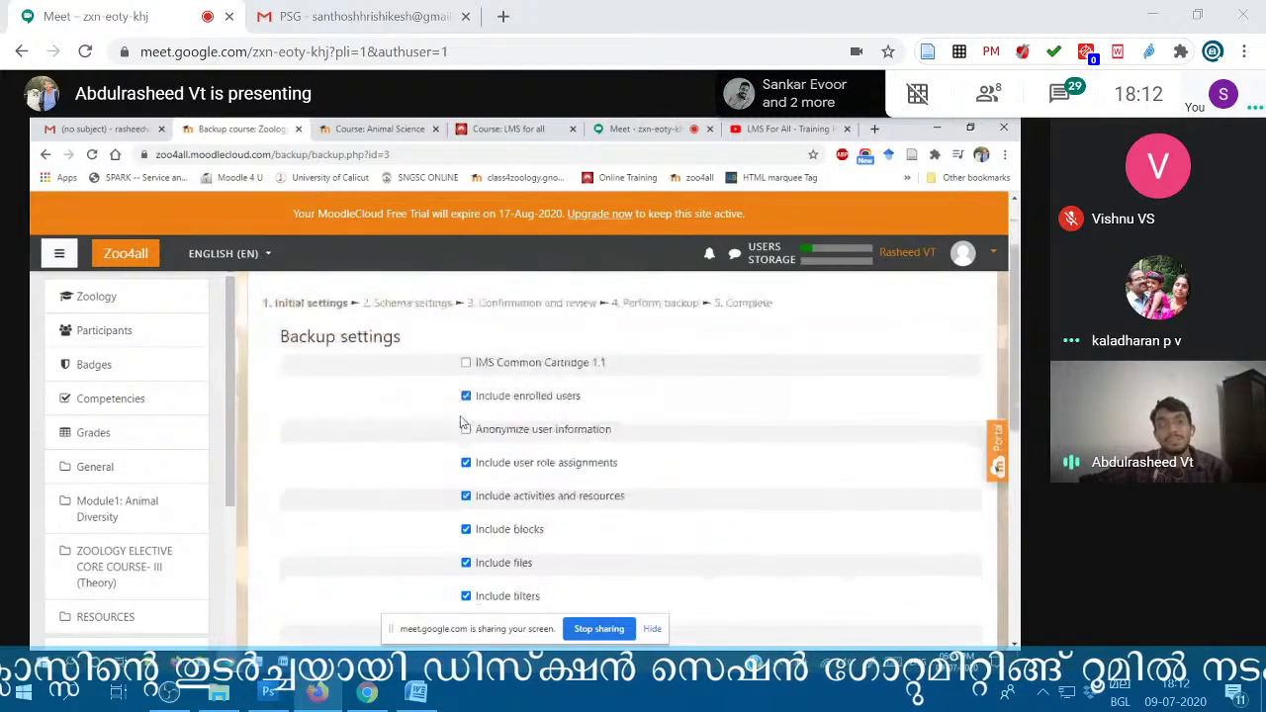
left_click(466, 397)
scroll(482, 427, "down", 1)
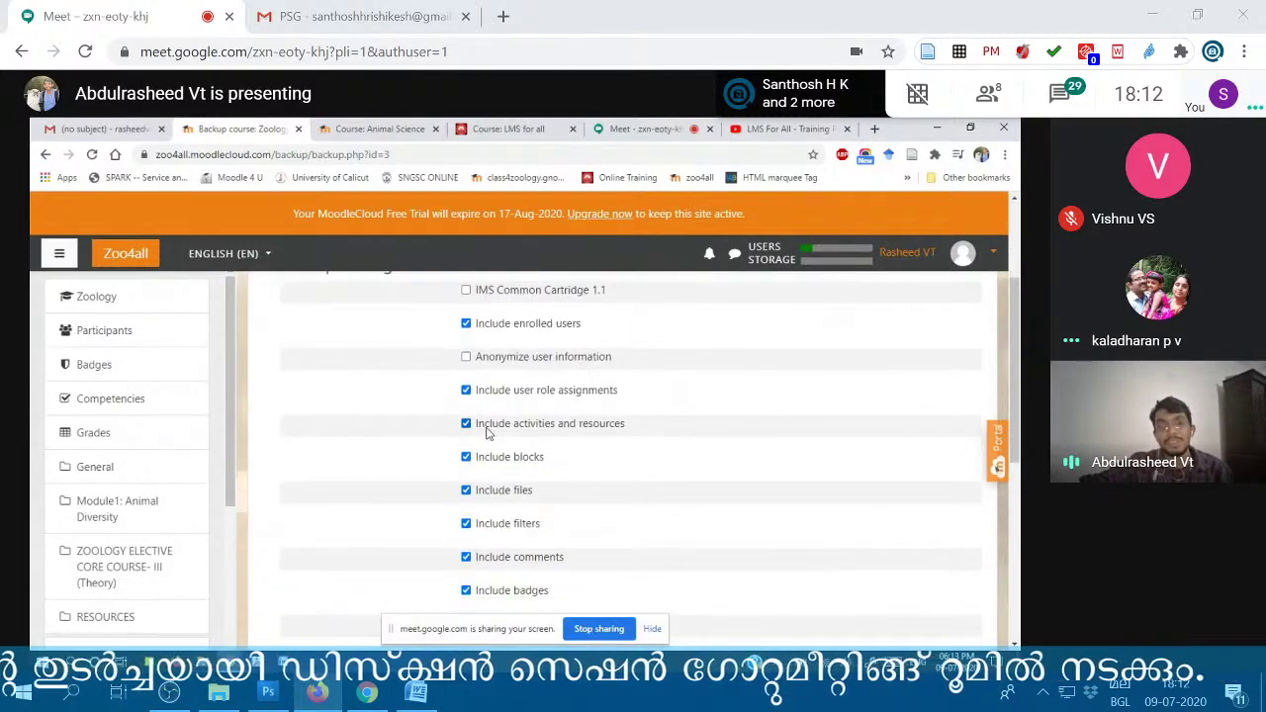
scroll(493, 485, "down", 1)
scroll(495, 461, "down", 2)
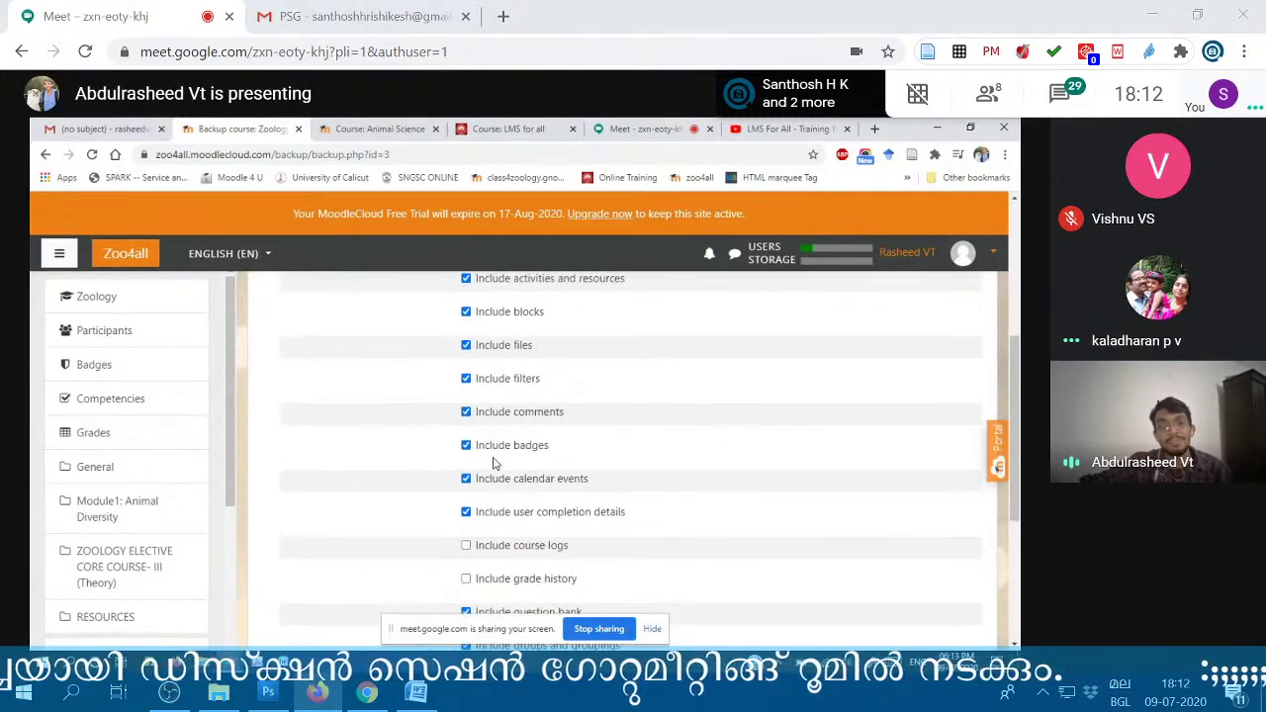
scroll(534, 436, "down", 2)
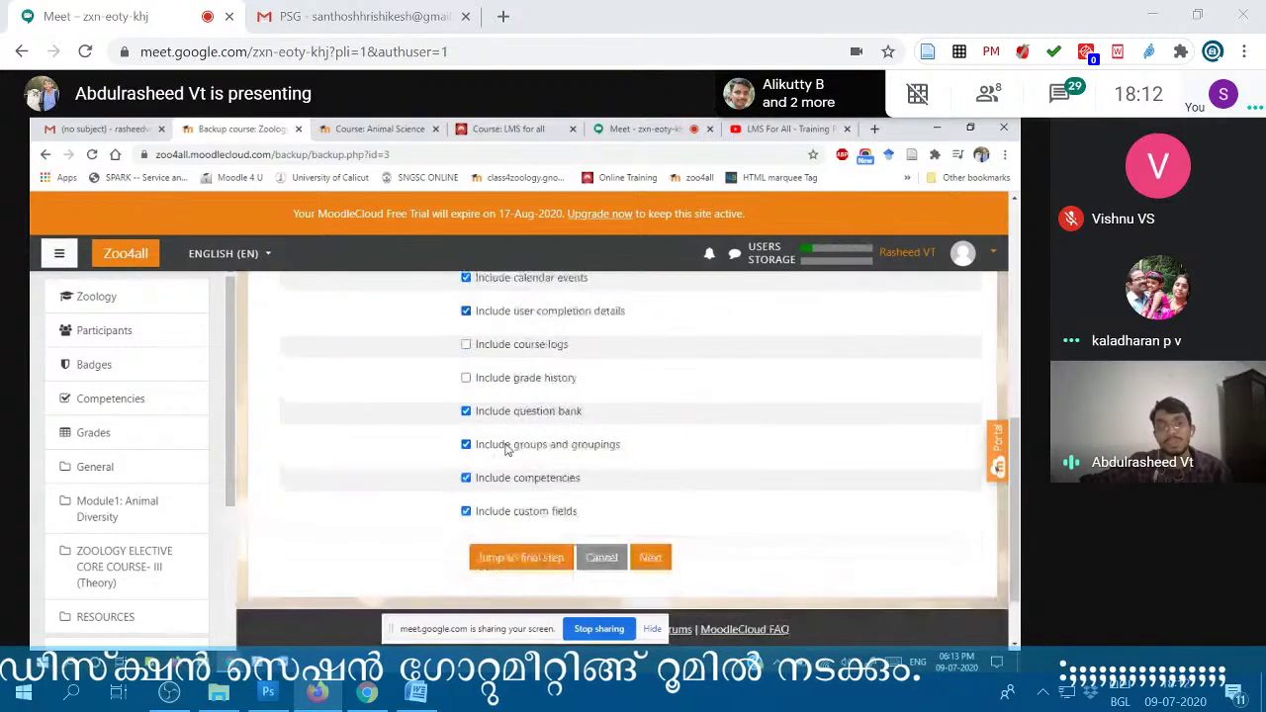
scroll(458, 398, "up", 7)
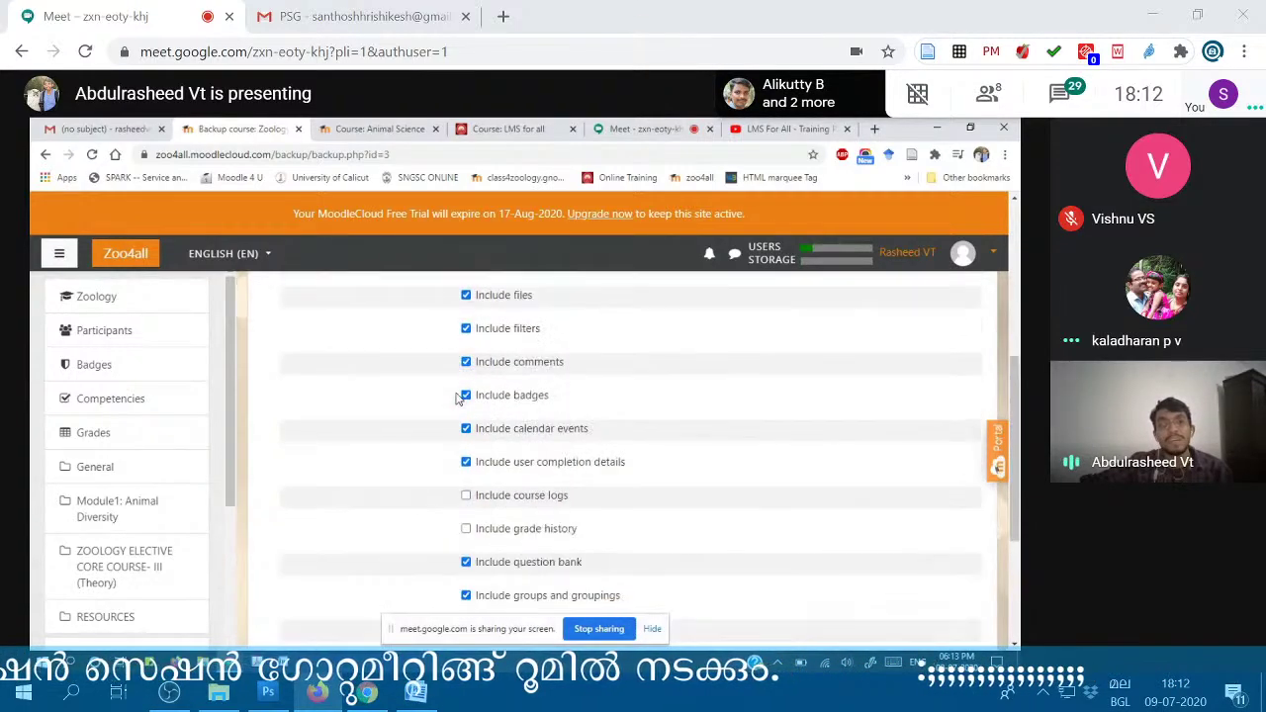
scroll(460, 399, "down", 3)
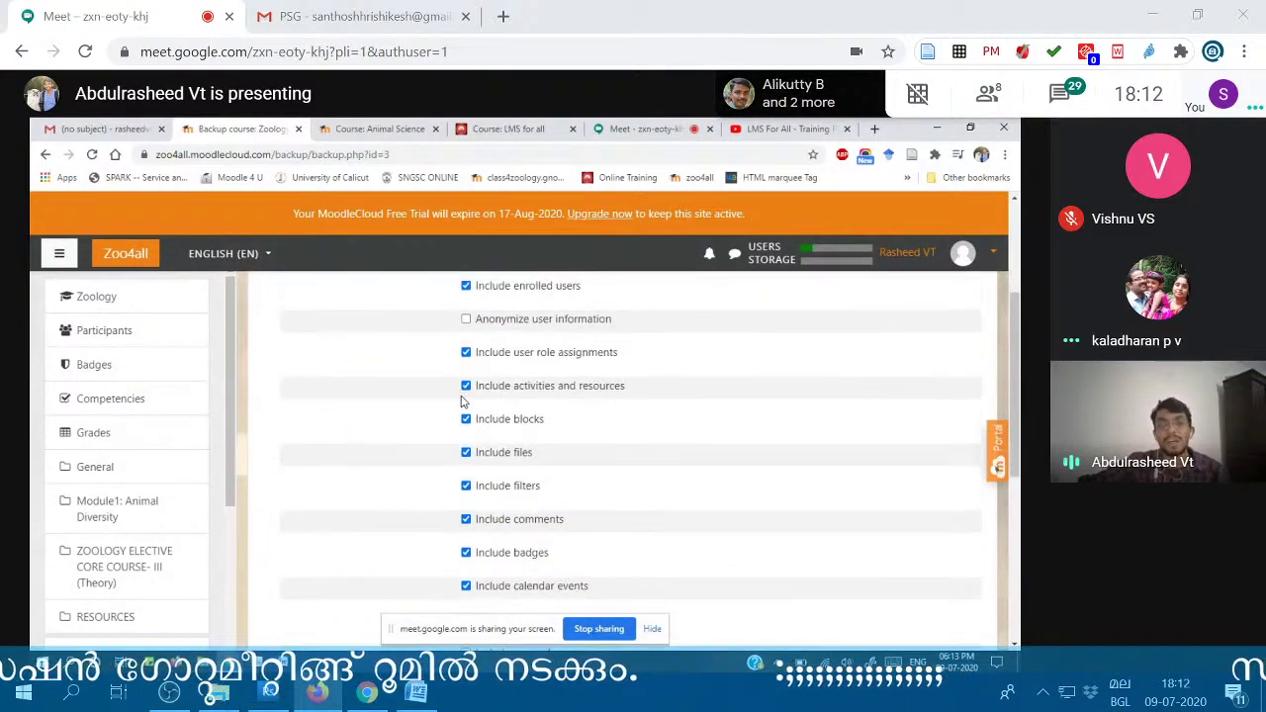
scroll(535, 424, "up", 3)
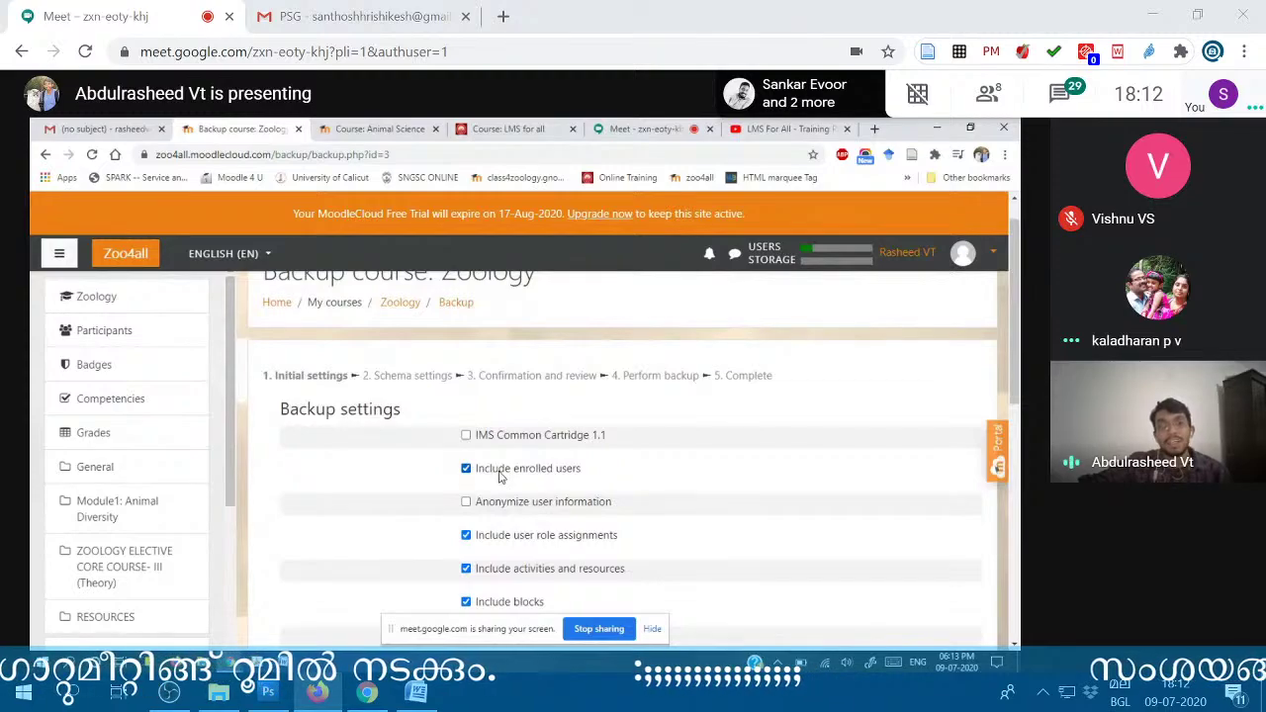
- Keep "Include enrolled users" enabled for the Zoology backup and continue to the schema settings
left_click_drag(571, 471, 498, 472)
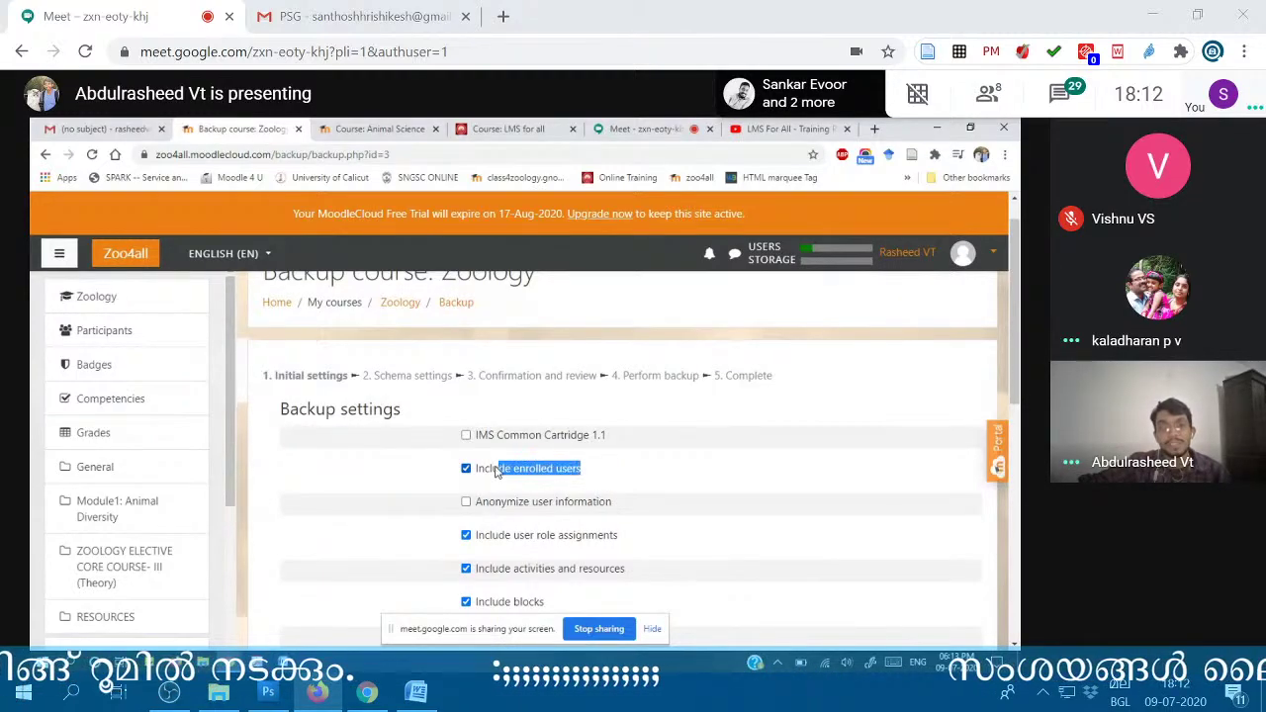
left_click(478, 472)
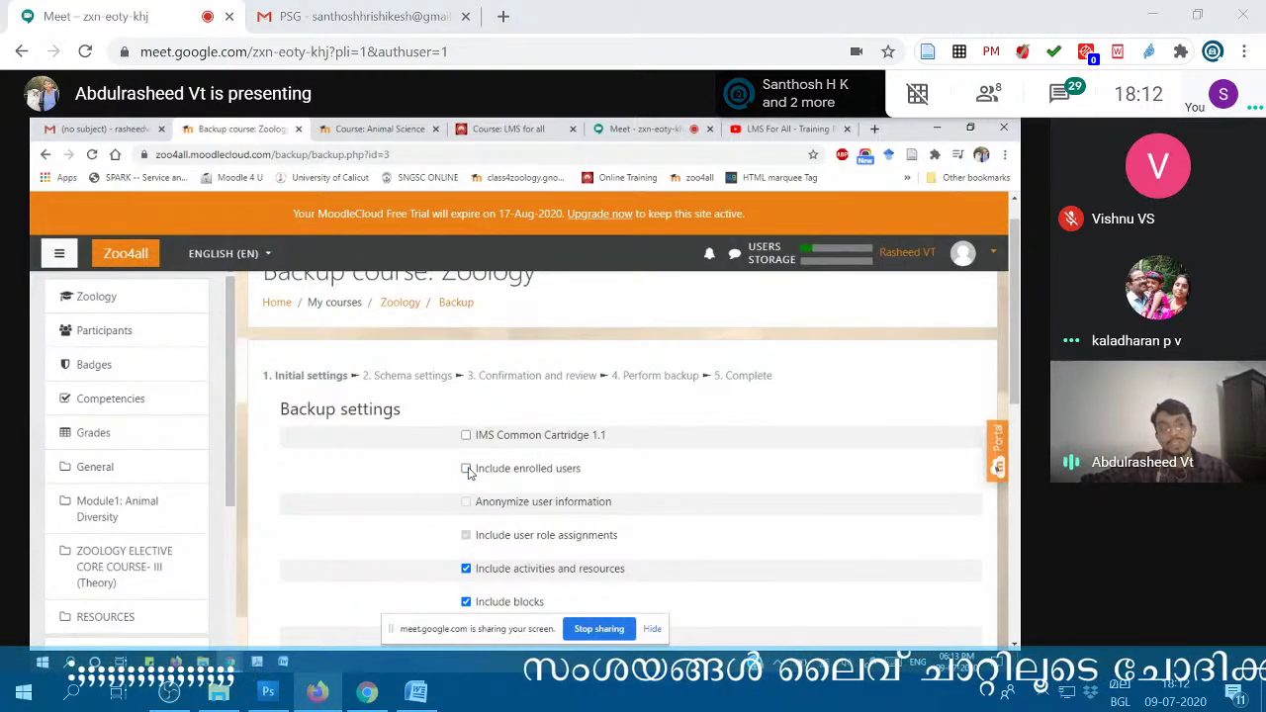
left_click_drag(583, 474, 512, 475)
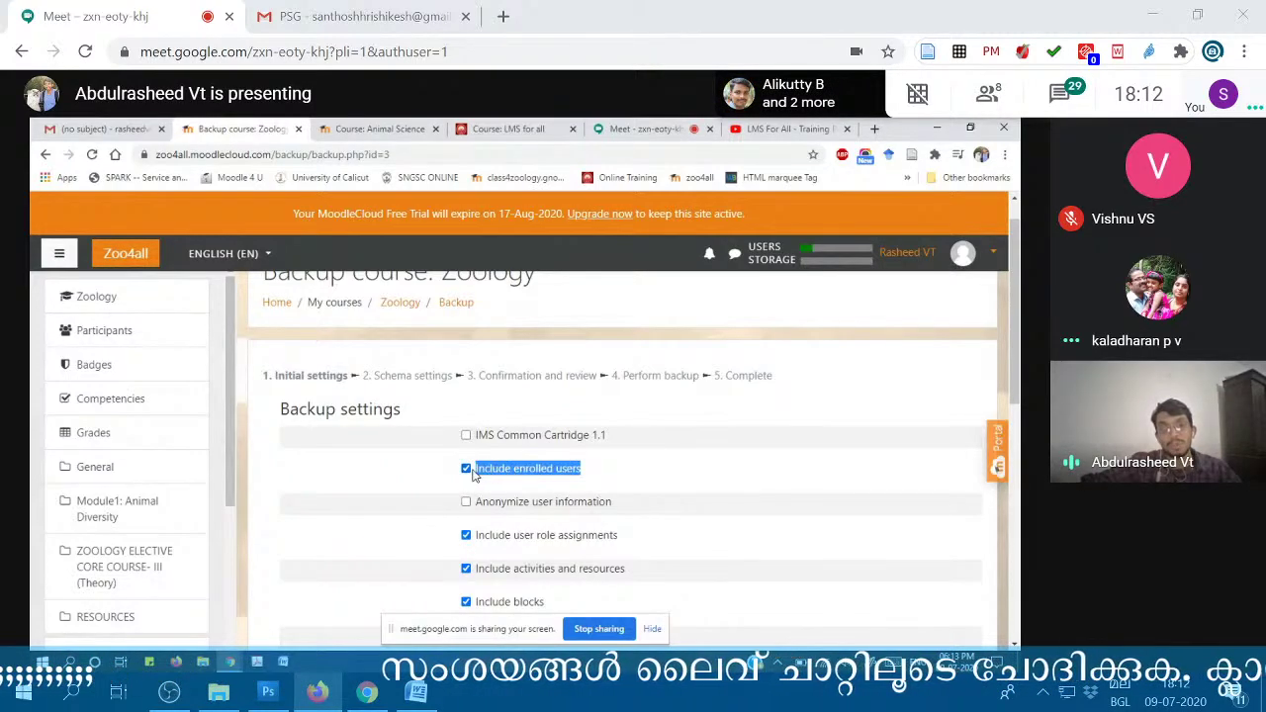
left_click(583, 472)
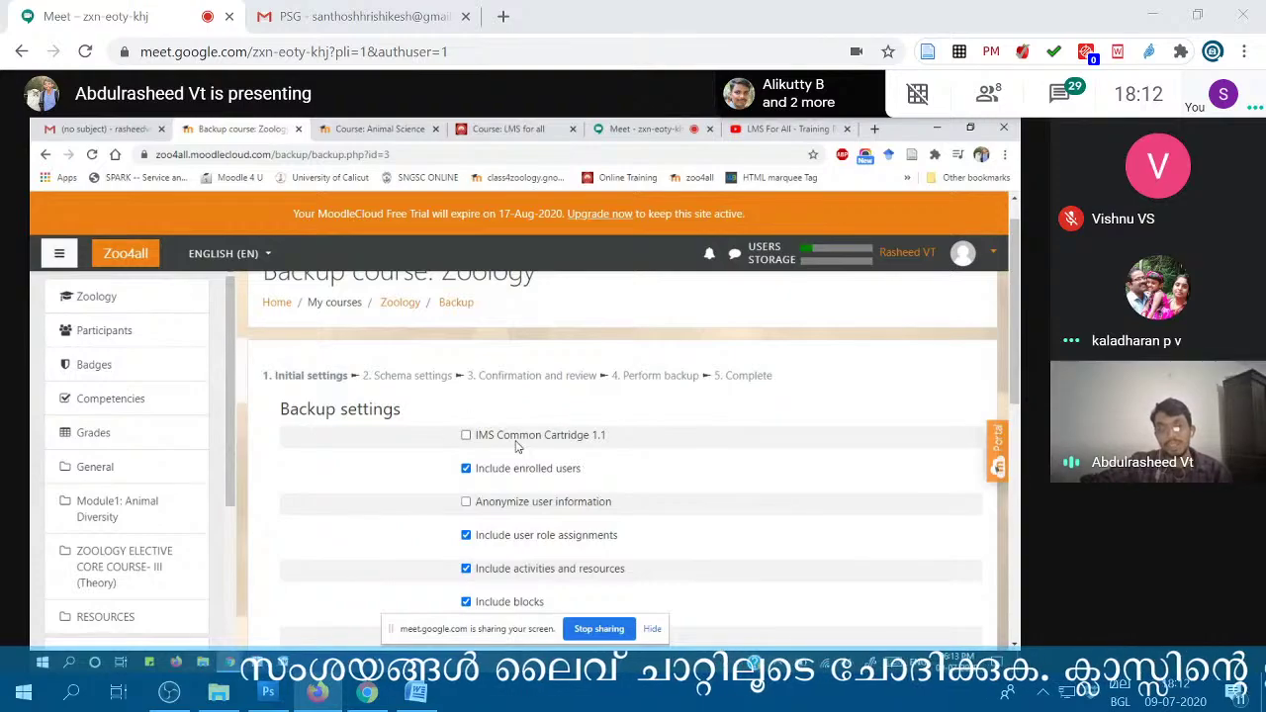
scroll(503, 464, "down", 5)
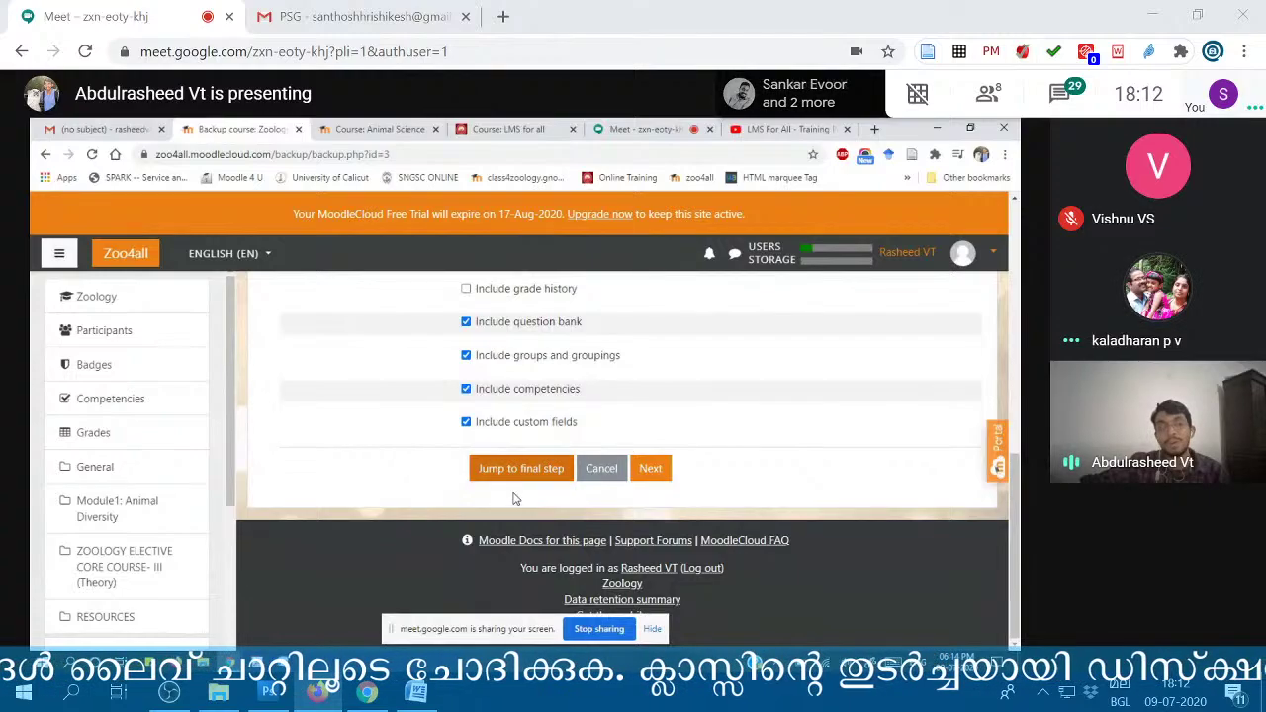
left_click(651, 471)
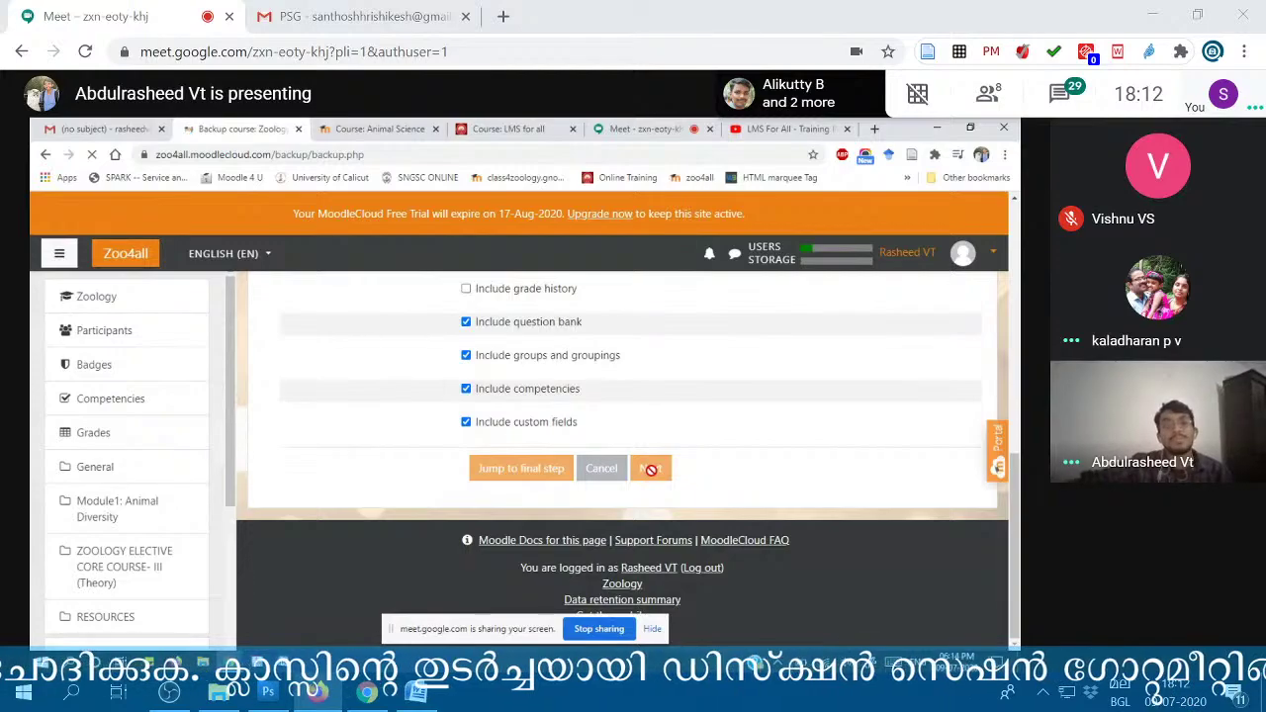
- Review the sections, activities and user data included in the schema settings and continue to the confirmation and review stage
scroll(491, 441, "down", 1)
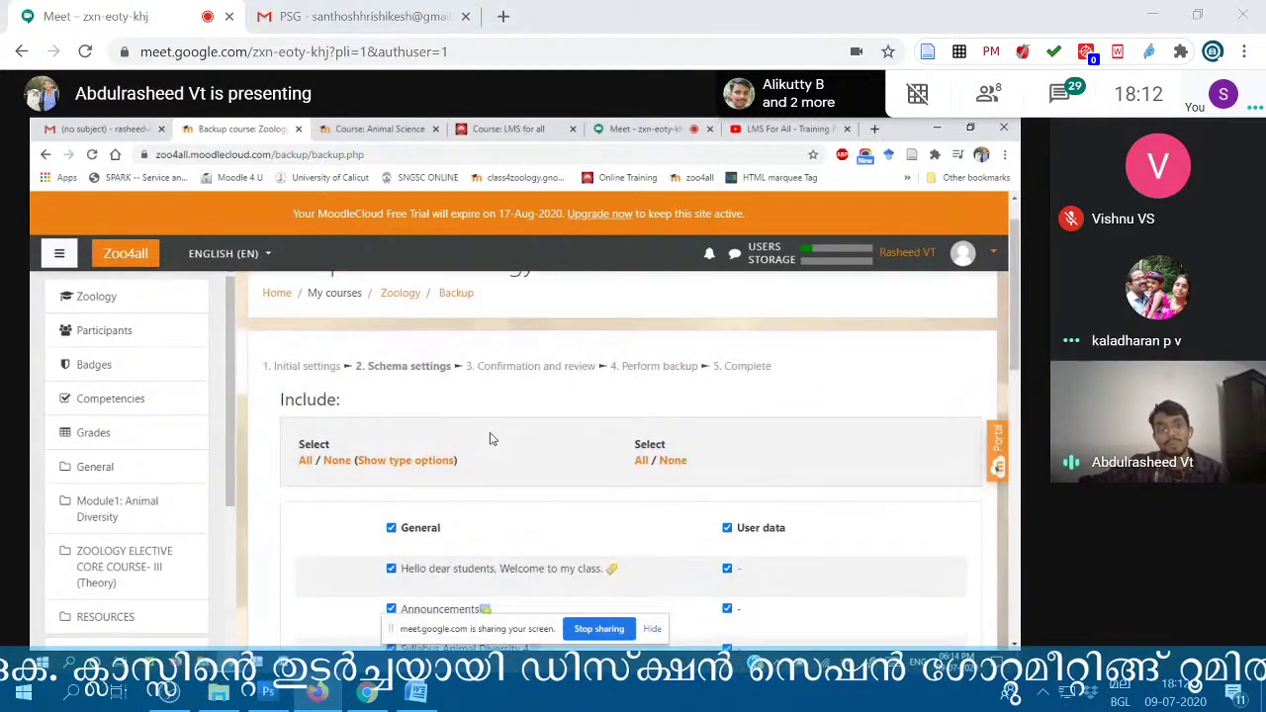
scroll(489, 435, "down", 1)
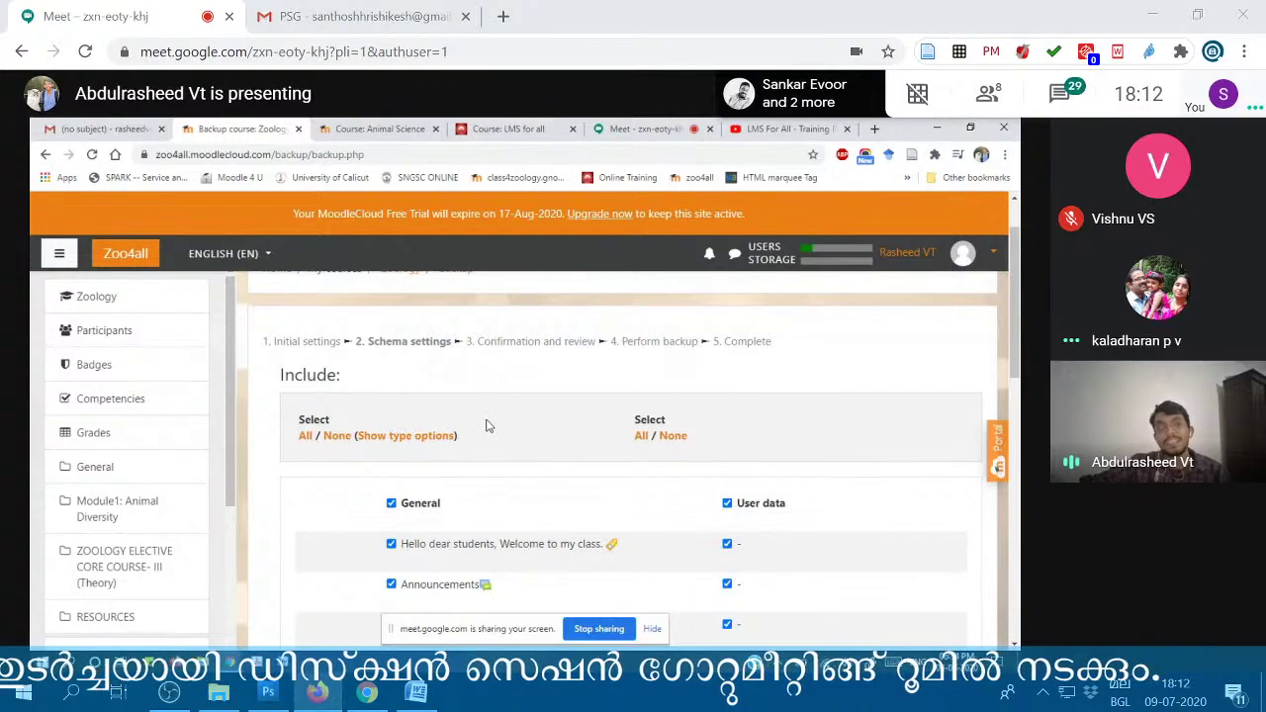
scroll(486, 426, "down", 3)
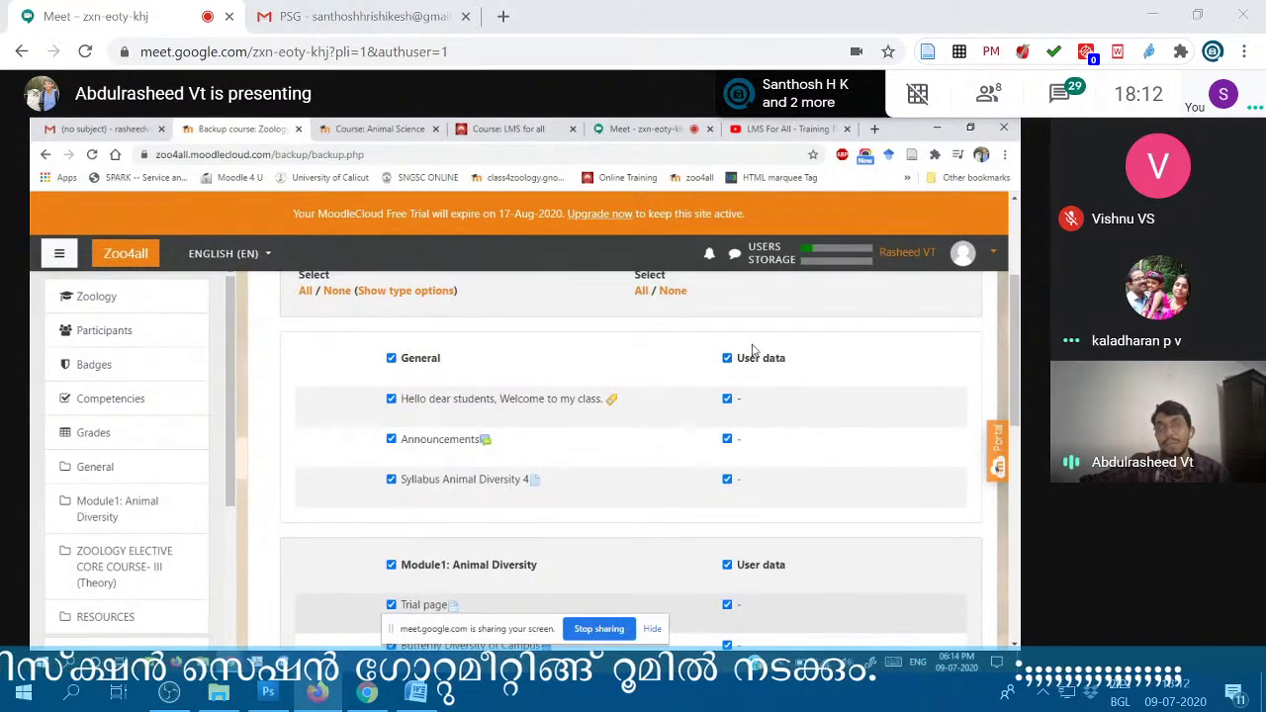
scroll(771, 386, "down", 3)
scroll(645, 445, "up", 4)
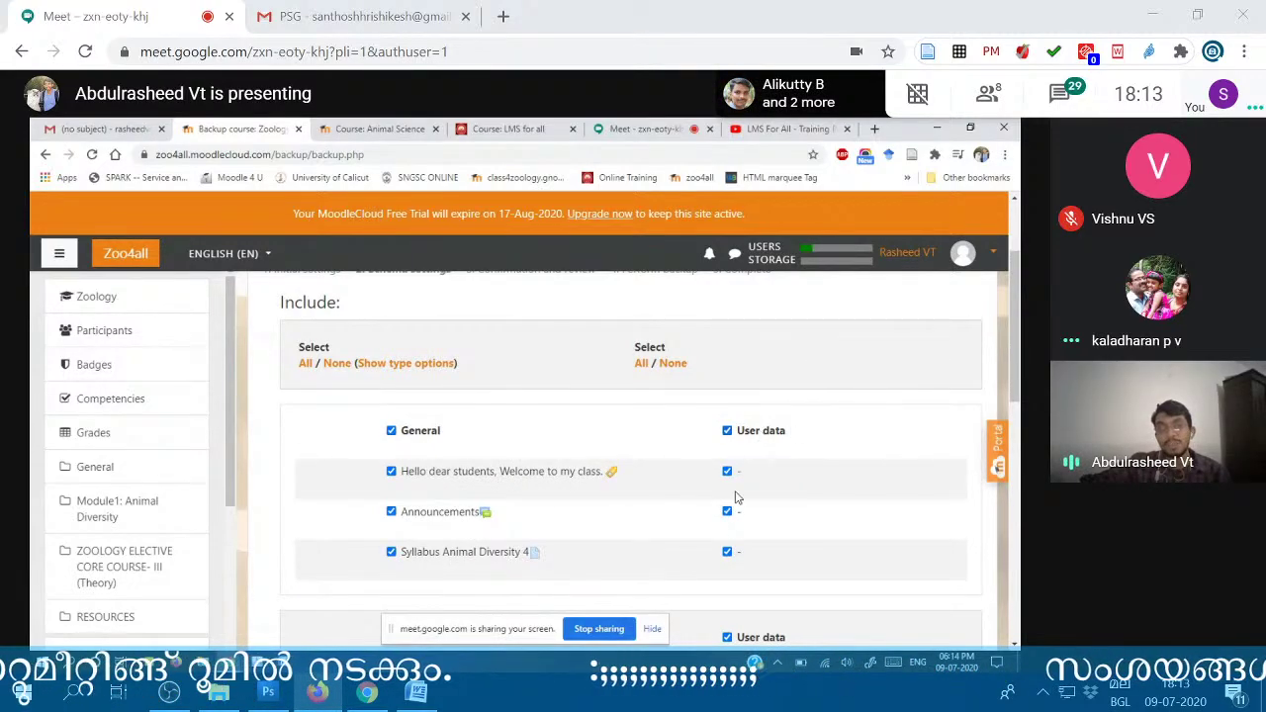
scroll(732, 550, "down", 1)
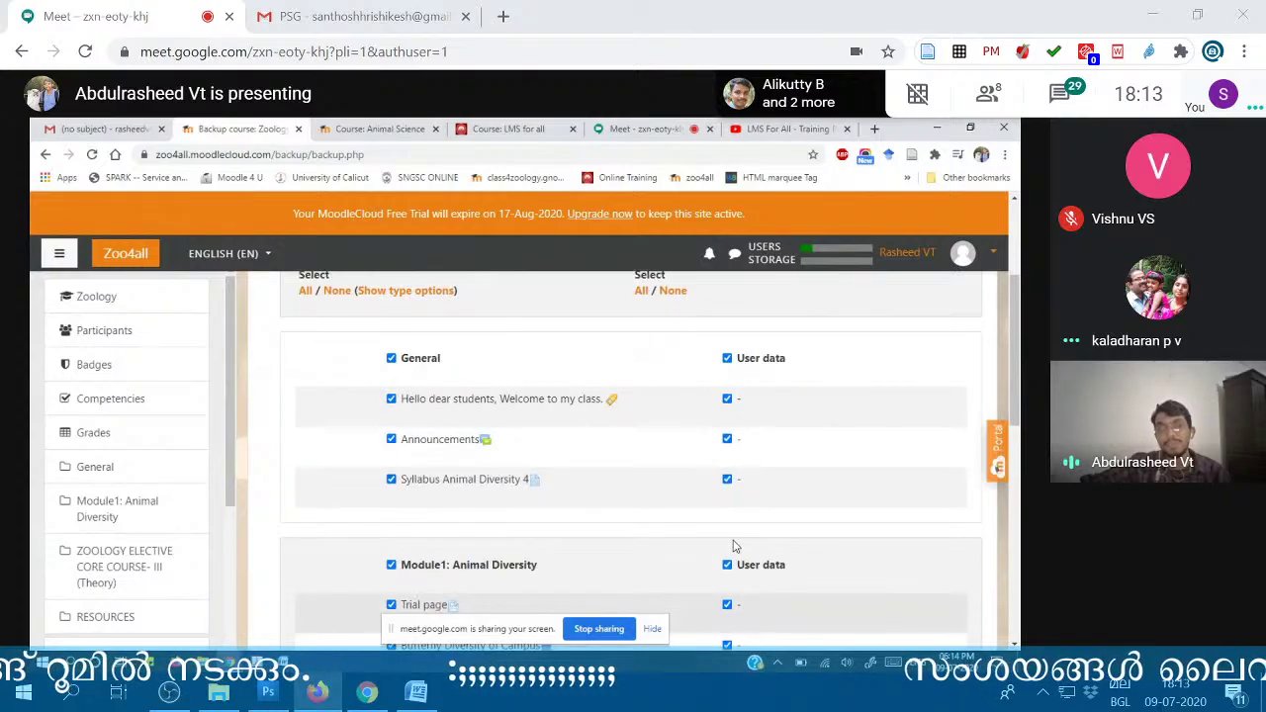
scroll(732, 545, "up", 2)
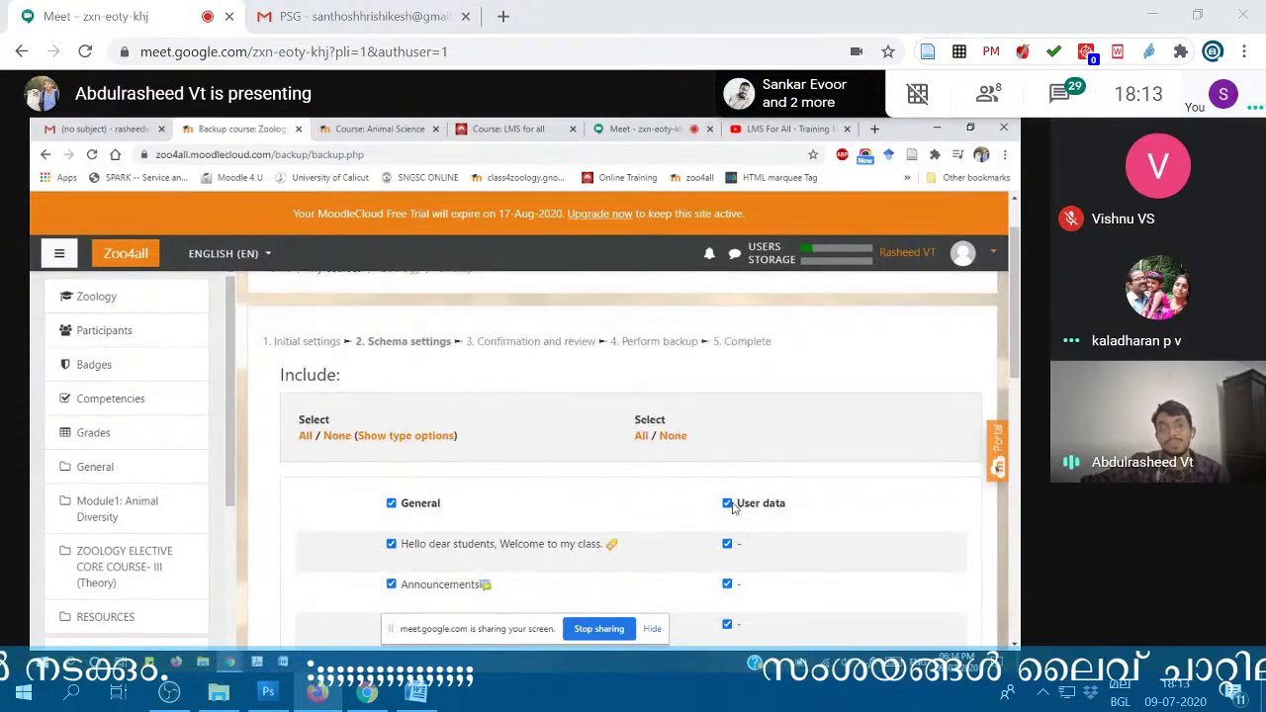
scroll(732, 506, "down", 6)
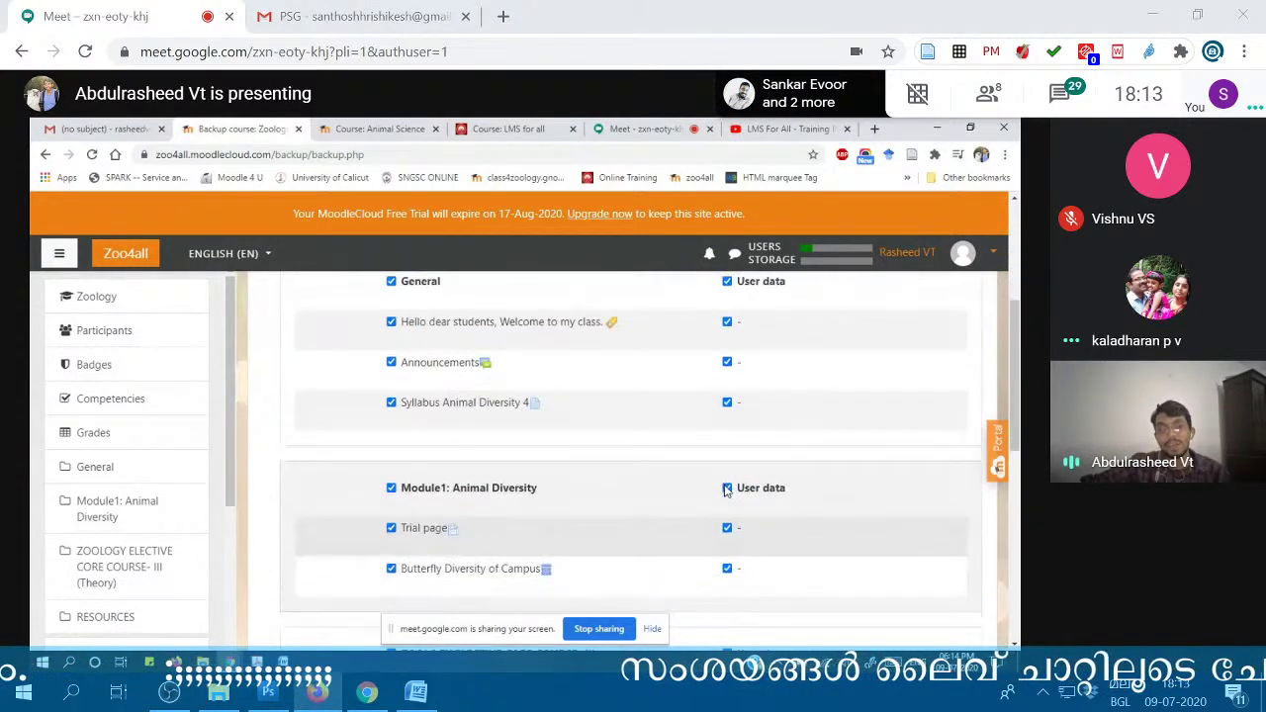
scroll(613, 406, "down", 5)
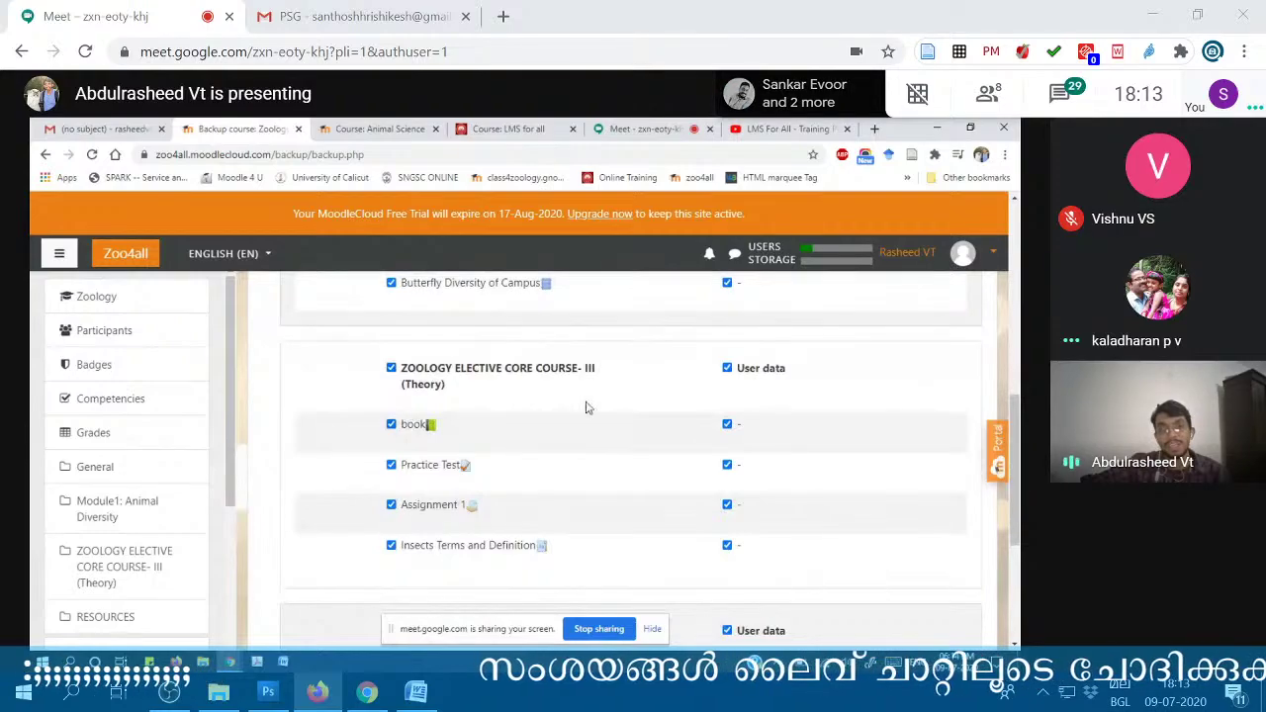
scroll(594, 432, "down", 2)
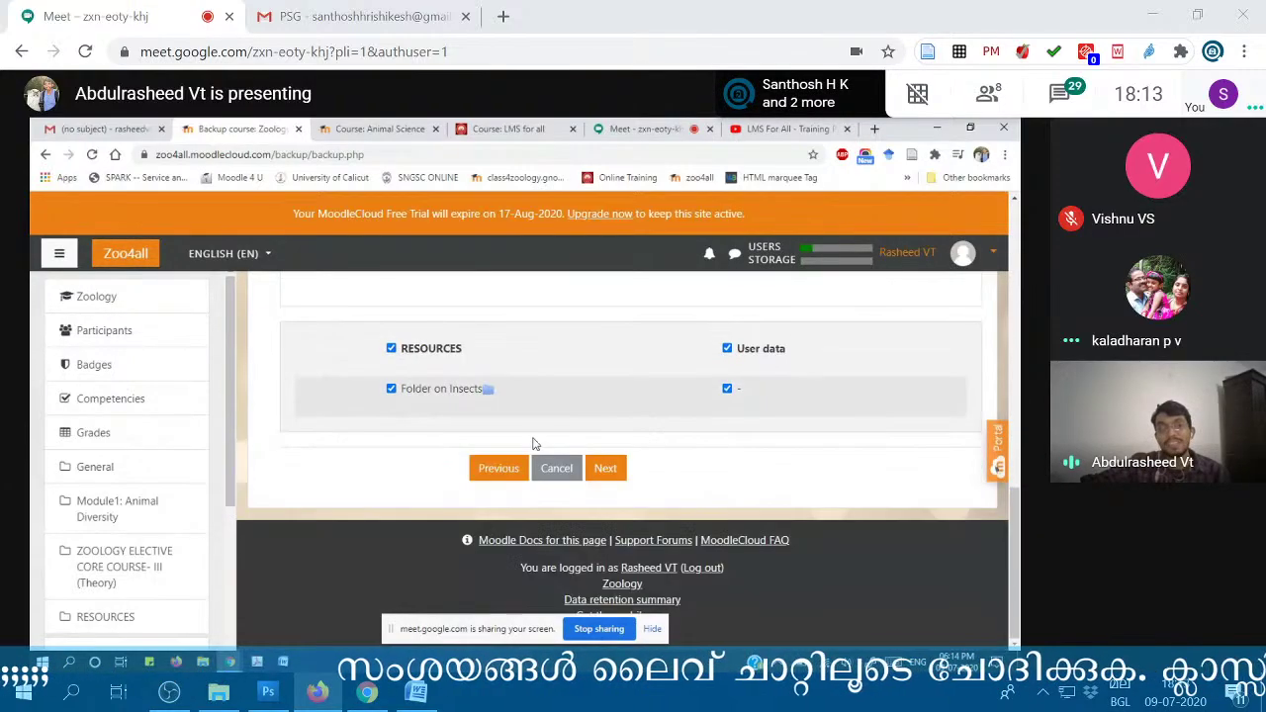
scroll(638, 460, "up", 15)
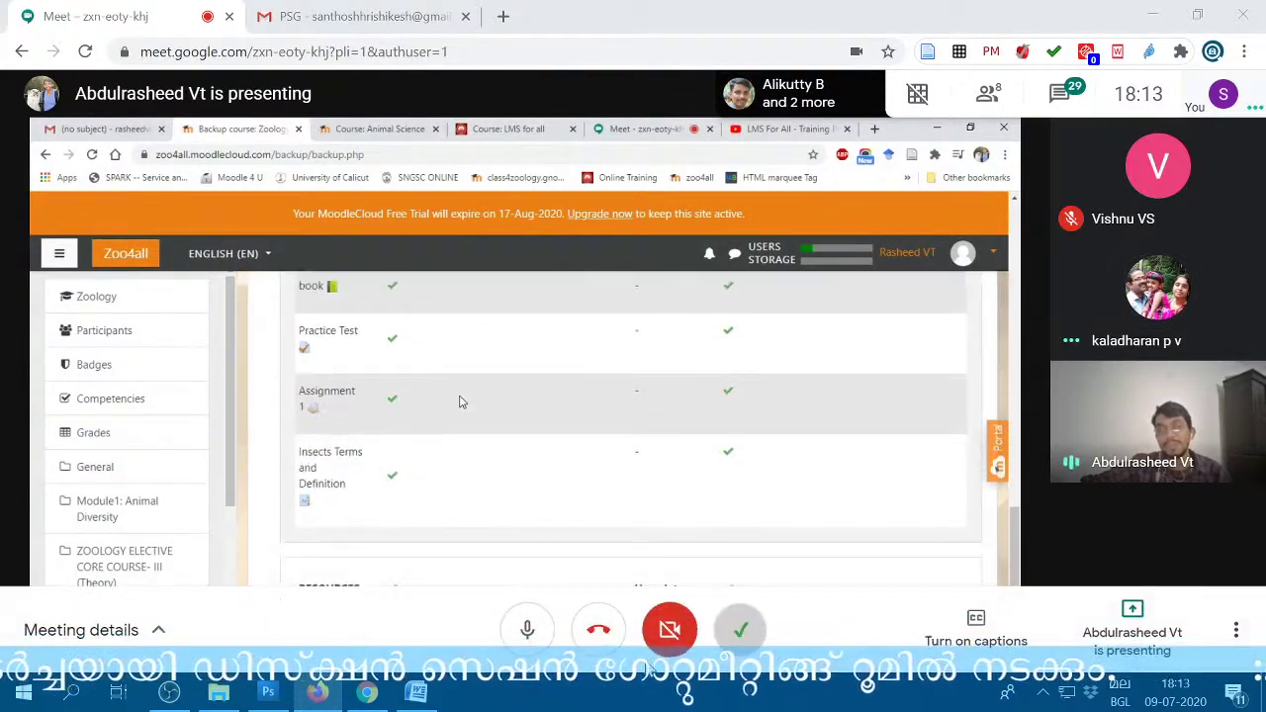
- Mute the microphone in the Google Meet call and check the list of meeting participants
left_click(535, 643)
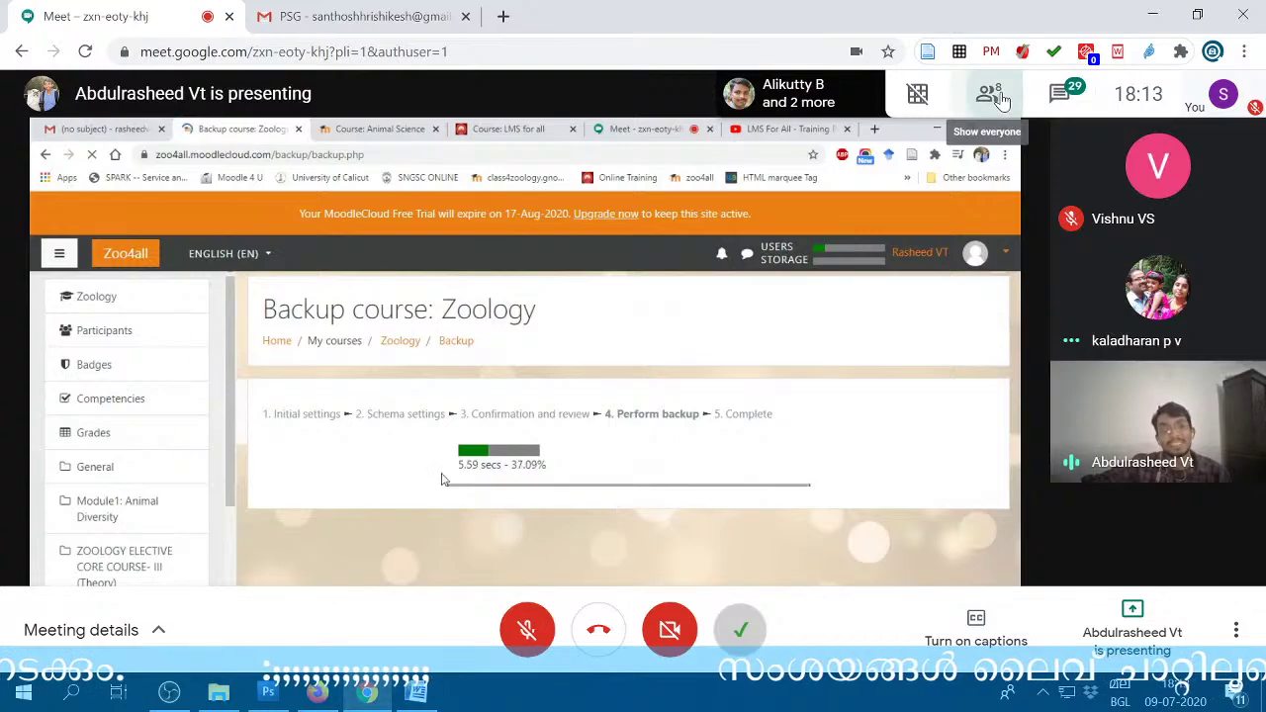
left_click(999, 95)
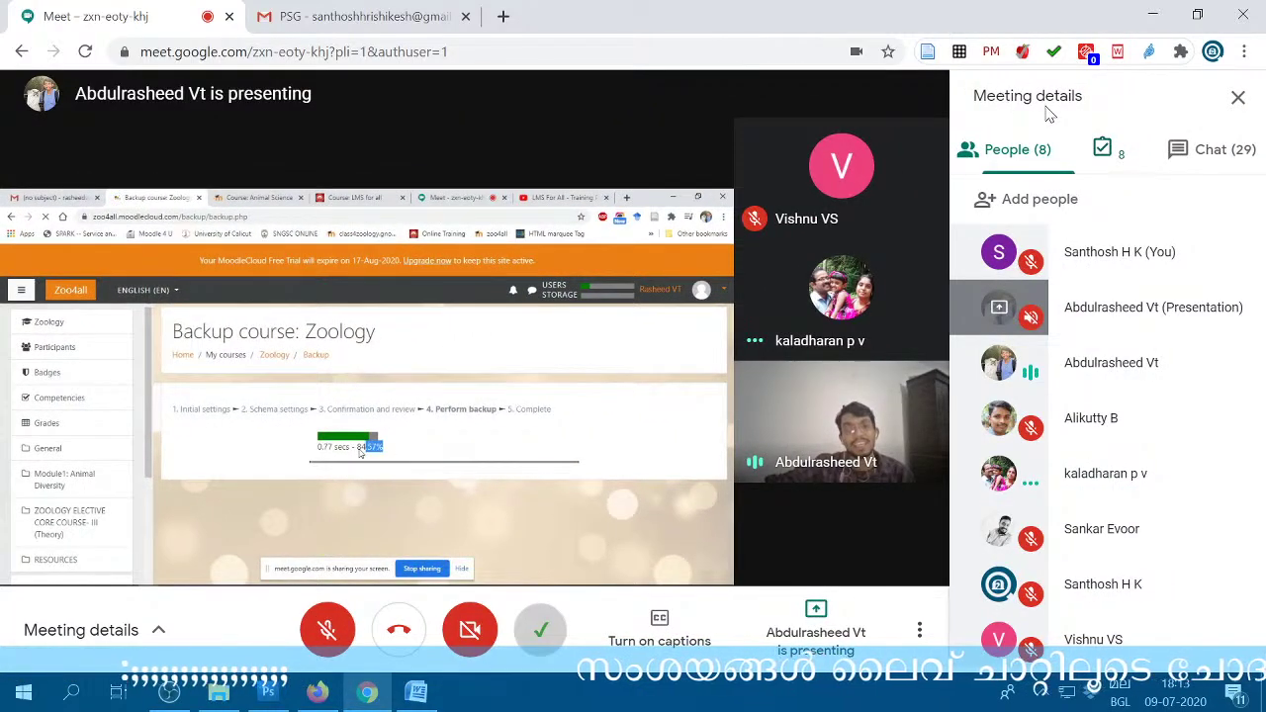
left_click(1237, 97)
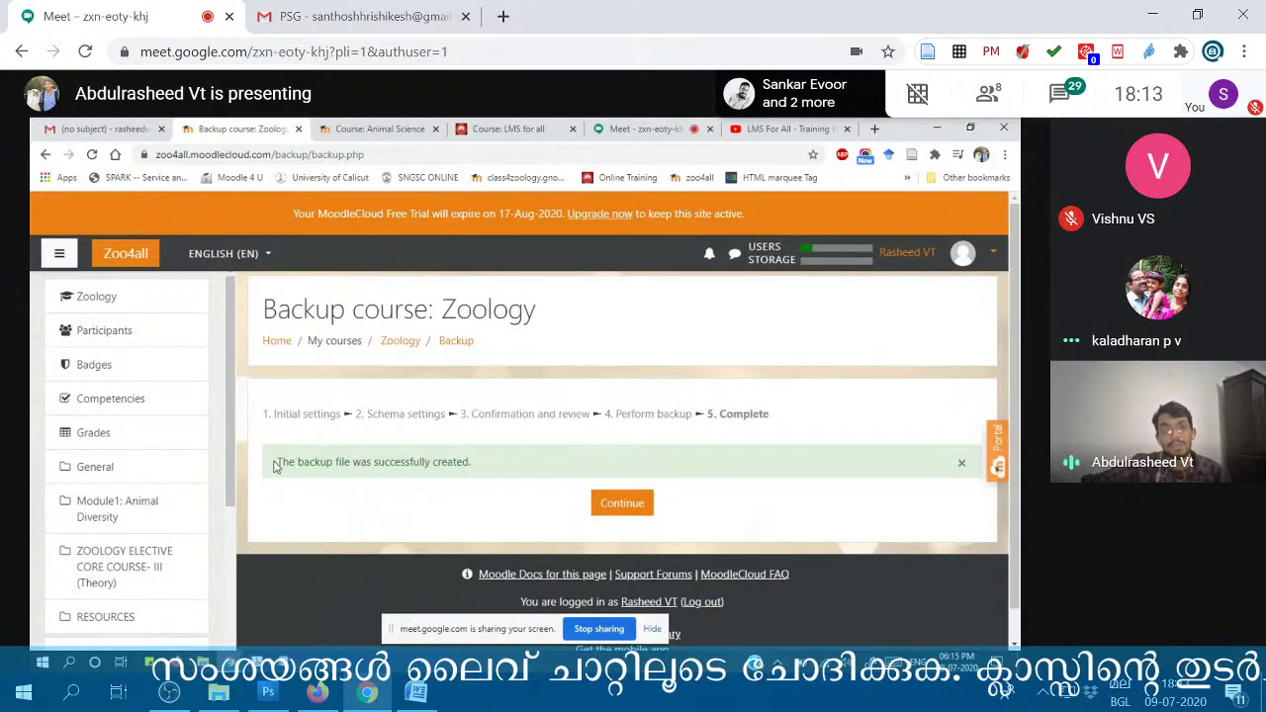
- Continue from the completed backup to the Restore course page and highlight the "Course backup area" heading
mouse_move(278, 466)
left_mouse_down()
mouse_move(484, 469)
mouse_move(277, 467)
left_mouse_up()
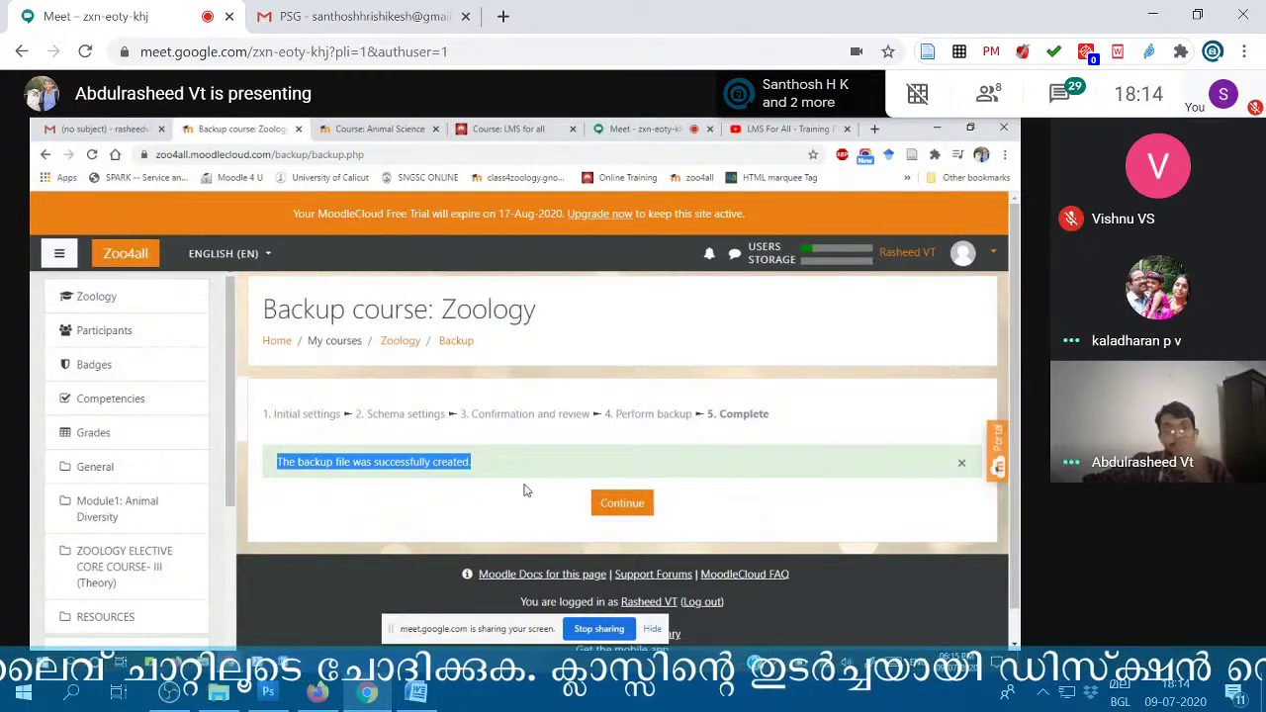
left_click(621, 504)
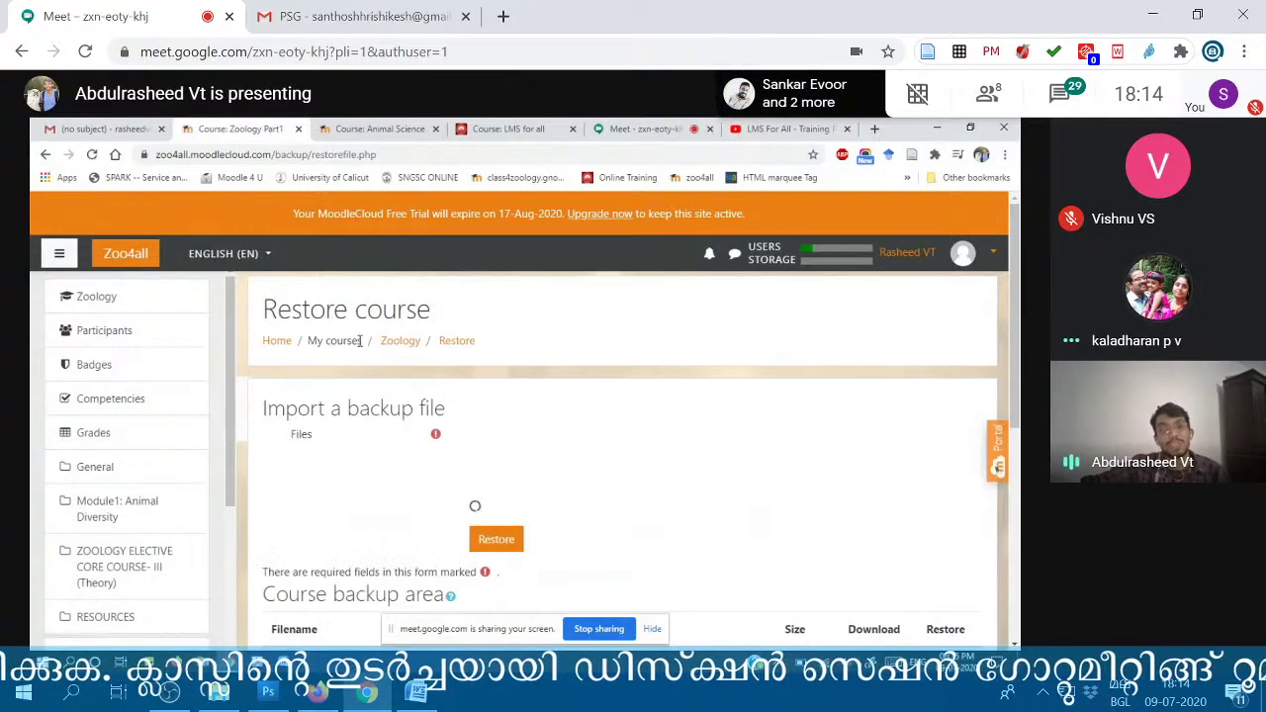
scroll(354, 386, "down", 2)
scroll(346, 419, "up", 2)
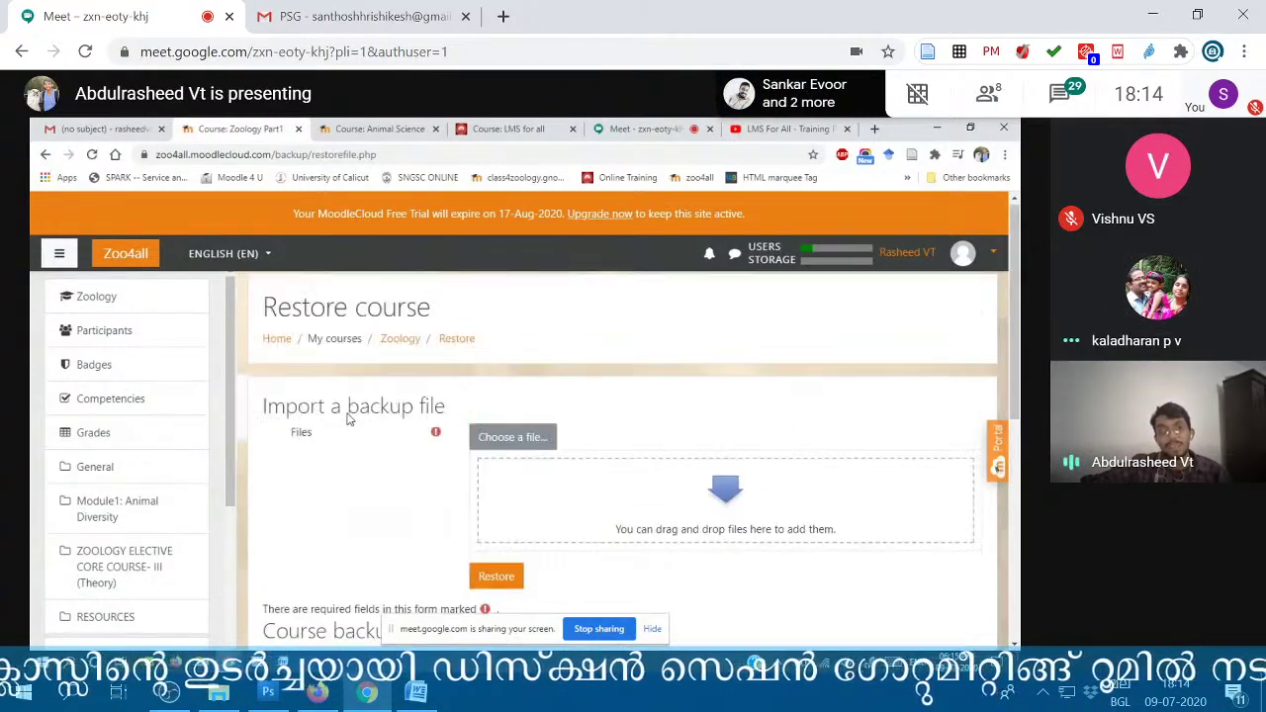
scroll(347, 420, "down", 2)
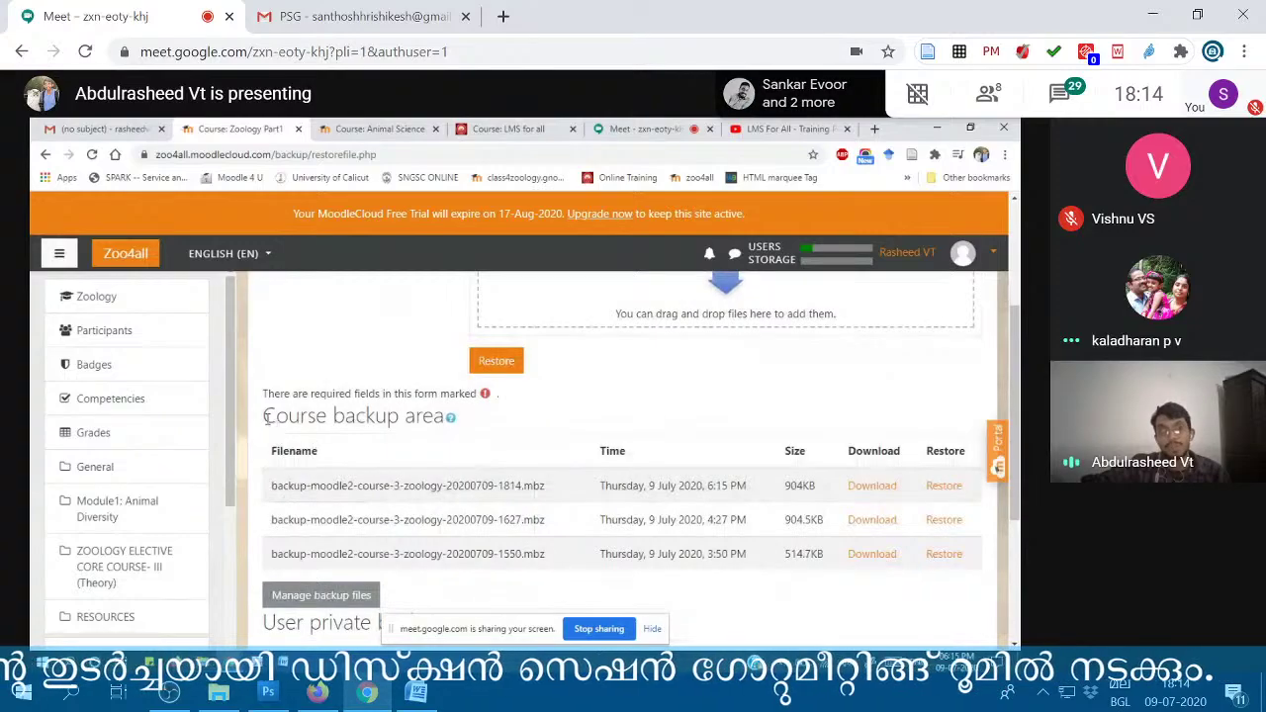
left_click_drag(267, 416, 447, 419)
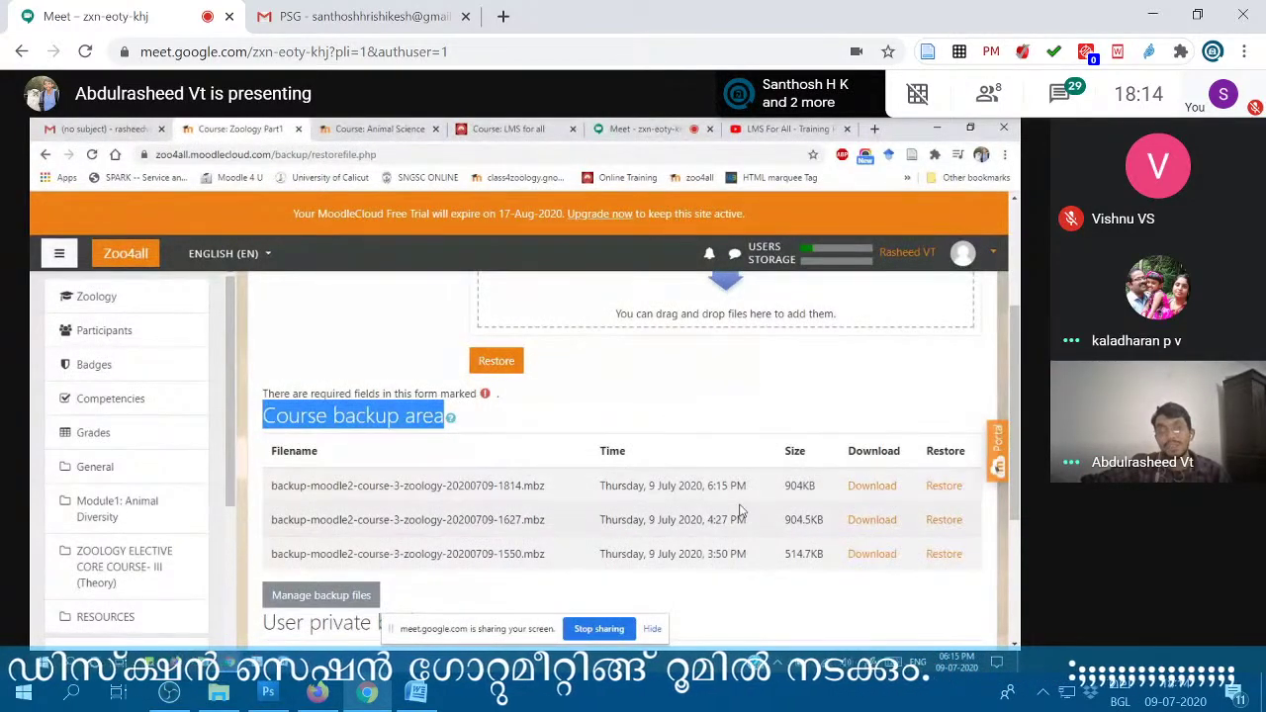
- Download a Zoology backup file from the course backup area and look over the backup file import section
scroll(777, 483, "down", 2)
scroll(794, 460, "up", 3)
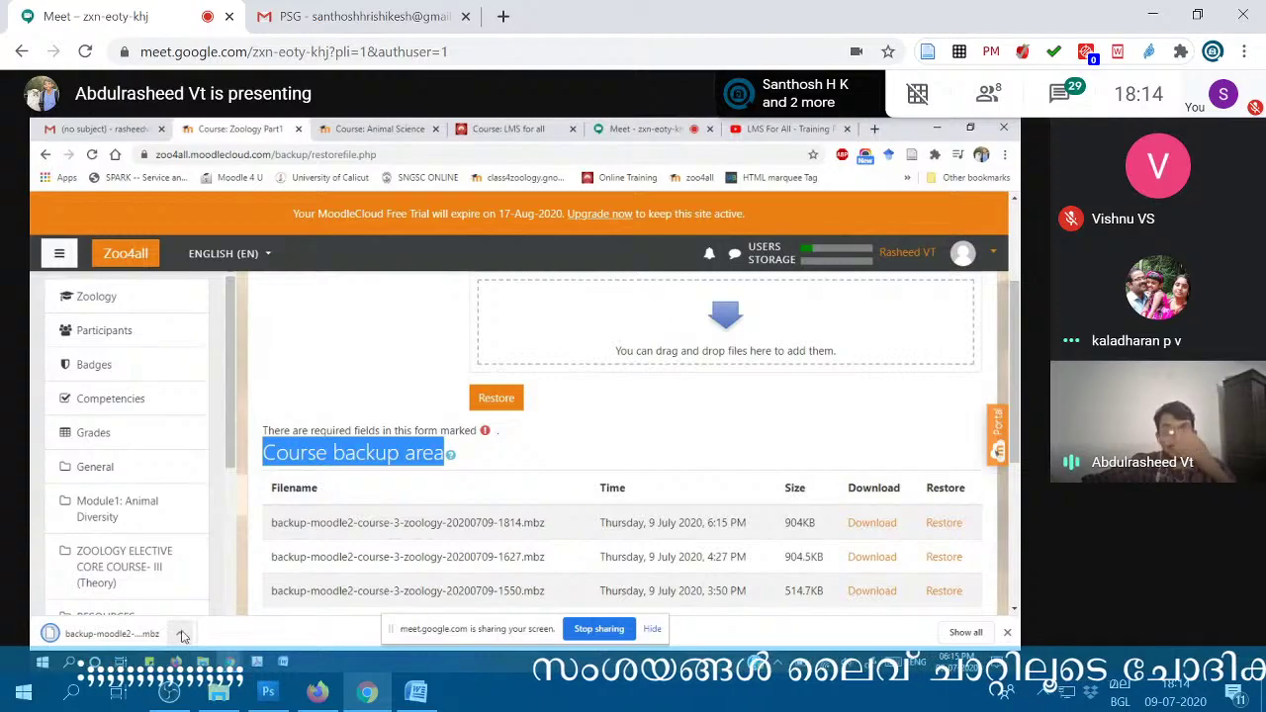
scroll(410, 385, "up", 1)
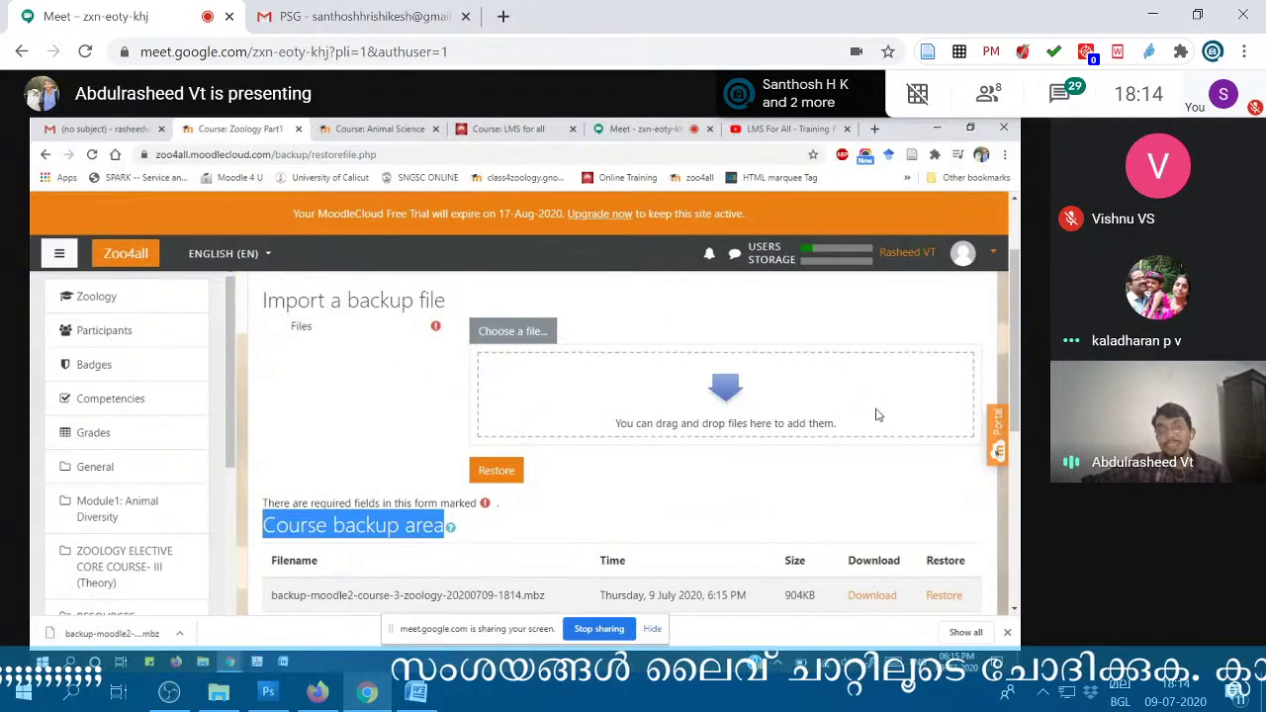
scroll(949, 446, "down", 1)
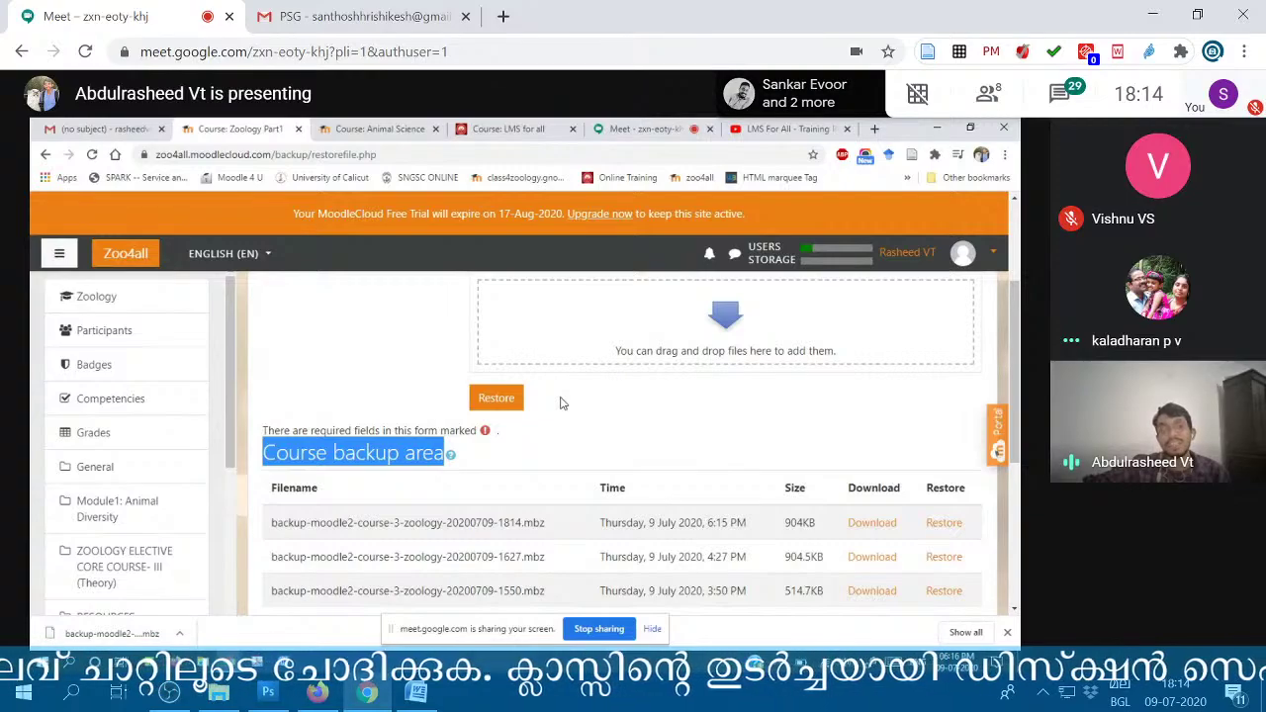
- Show the downloaded backup-moodle2-course-3-zoology-20200709-1814.mbz file in its Downloads folder and close the folder window
mouse_move(481, 431)
left_mouse_down()
mouse_move(260, 433)
mouse_move(487, 436)
left_mouse_up()
left_click(260, 432)
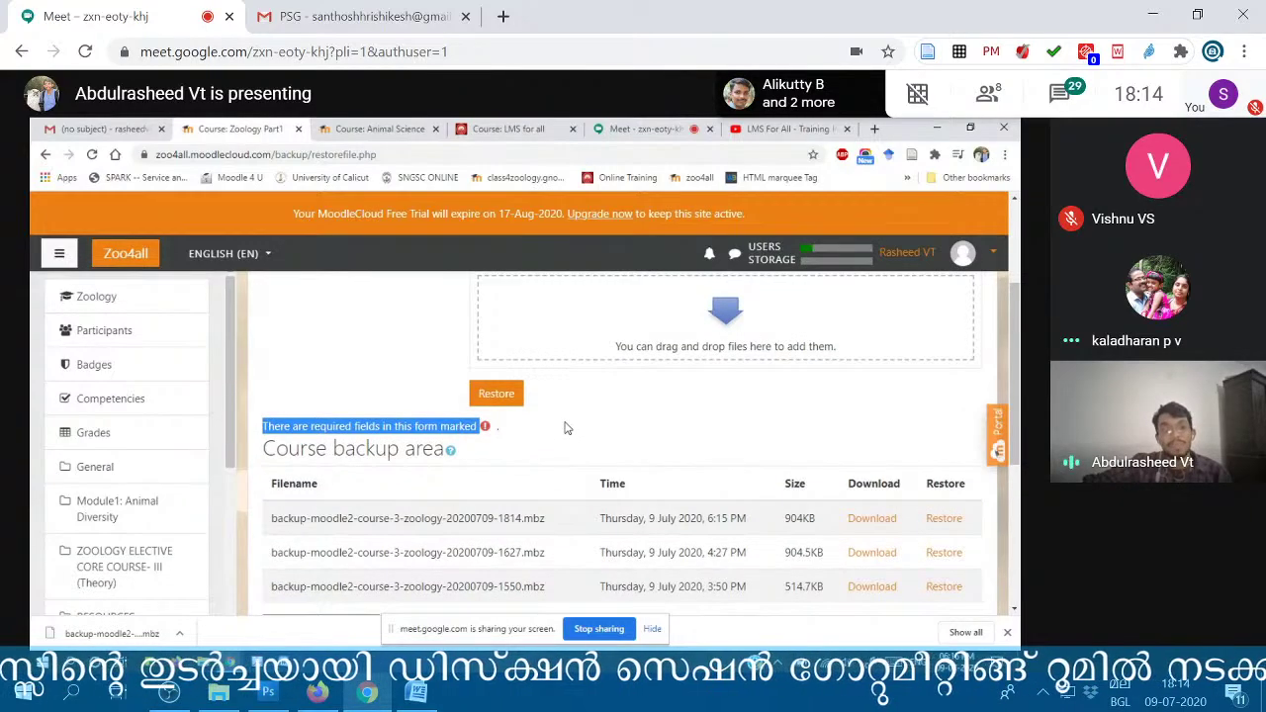
scroll(565, 432, "down", 1)
left_click(179, 633)
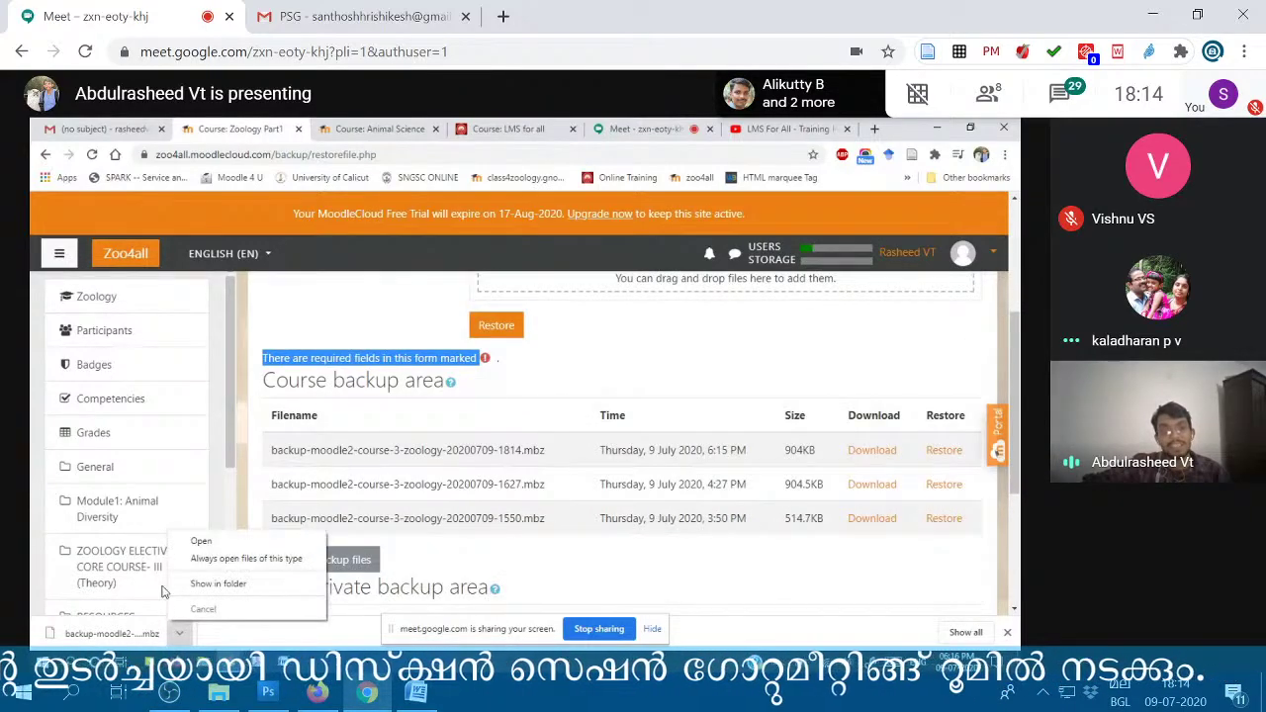
left_click(246, 584)
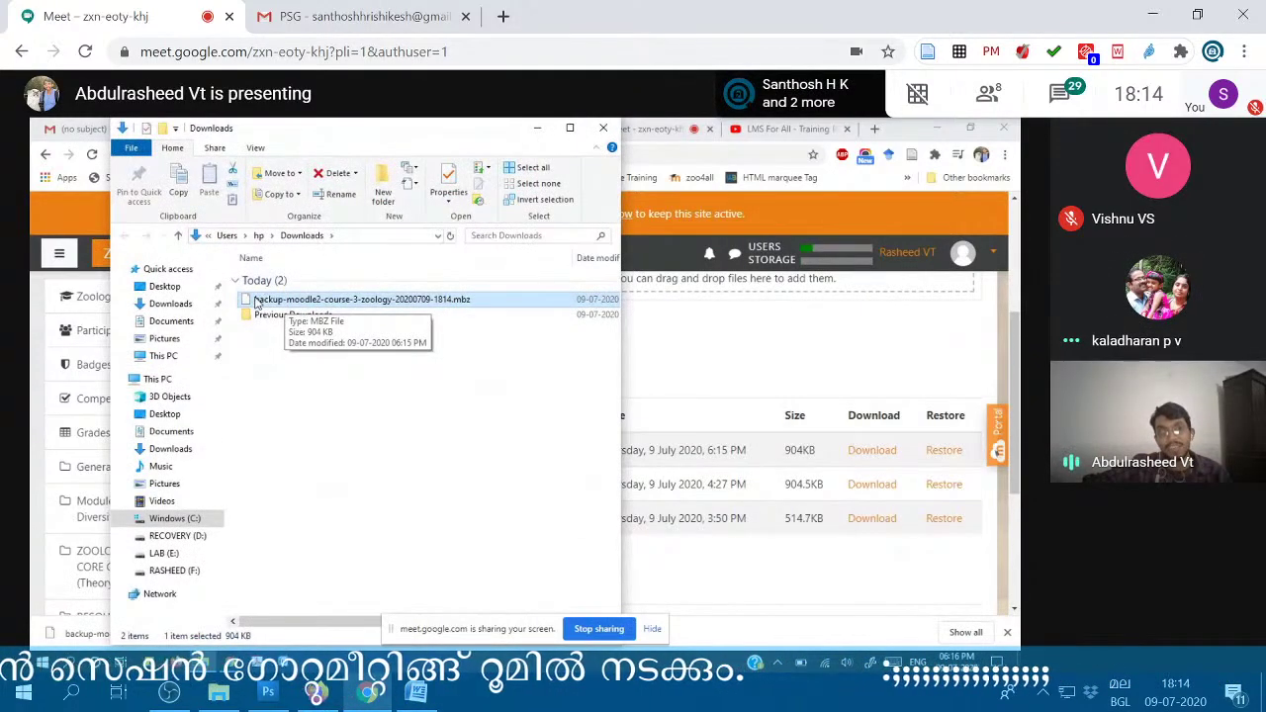
left_click(472, 302)
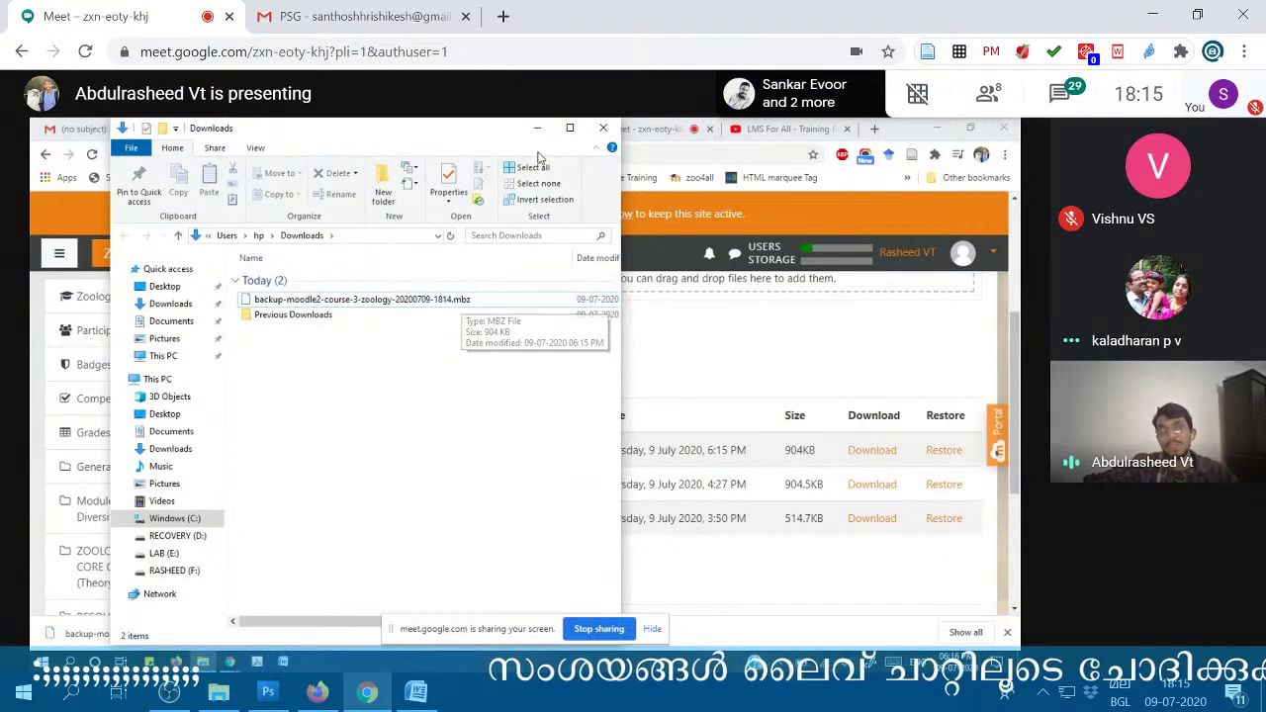
left_click(601, 130)
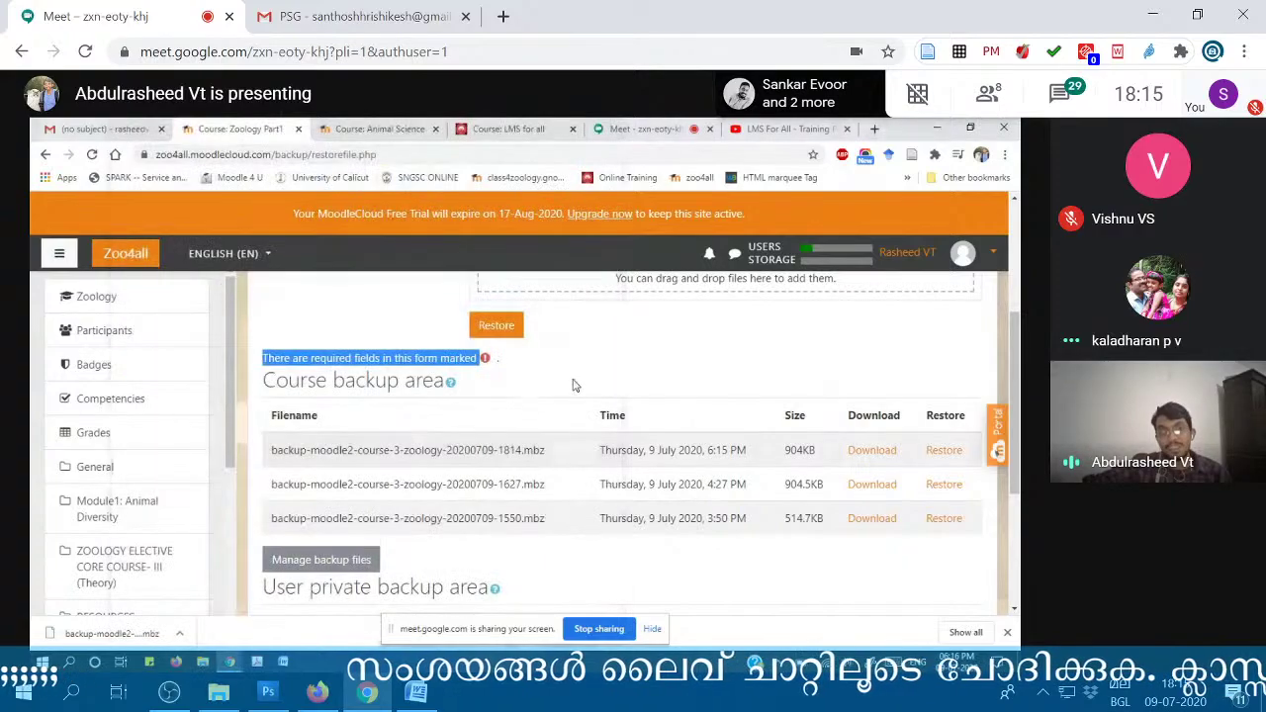
- Return to the site home, open the Zoology Part1 course and go to its Restore page
scroll(435, 465, "up", 3)
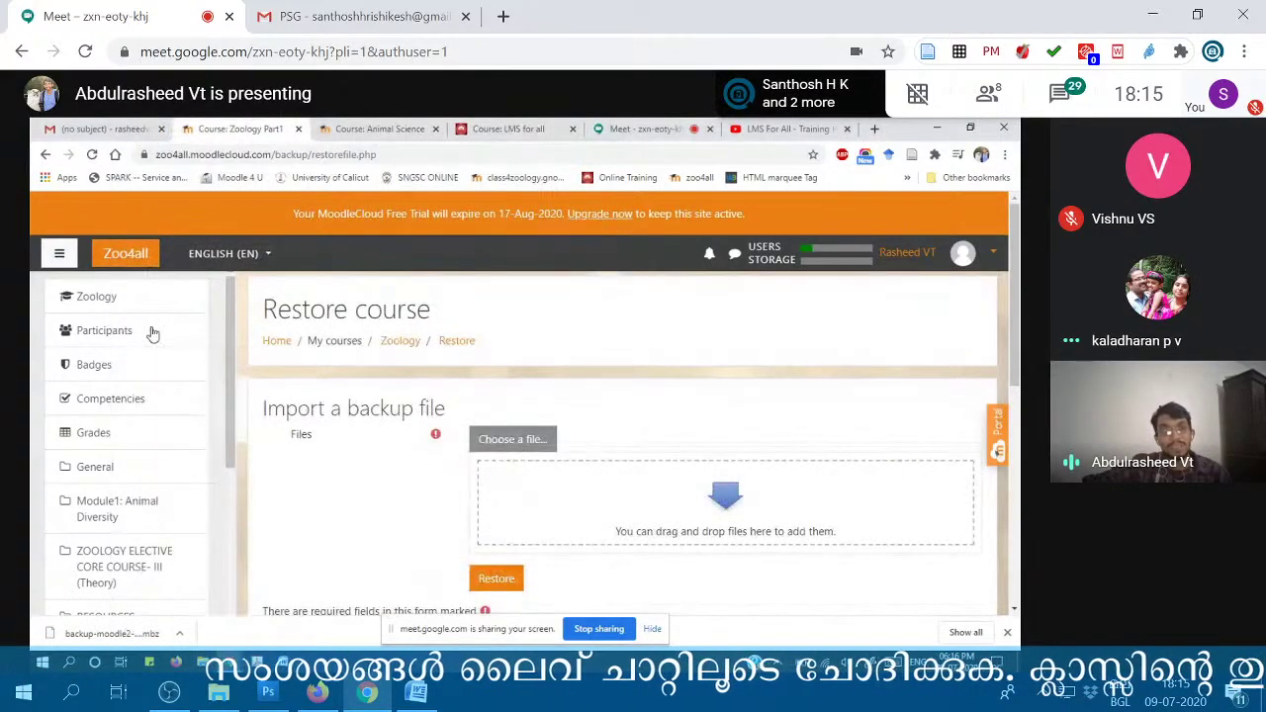
left_click(126, 254)
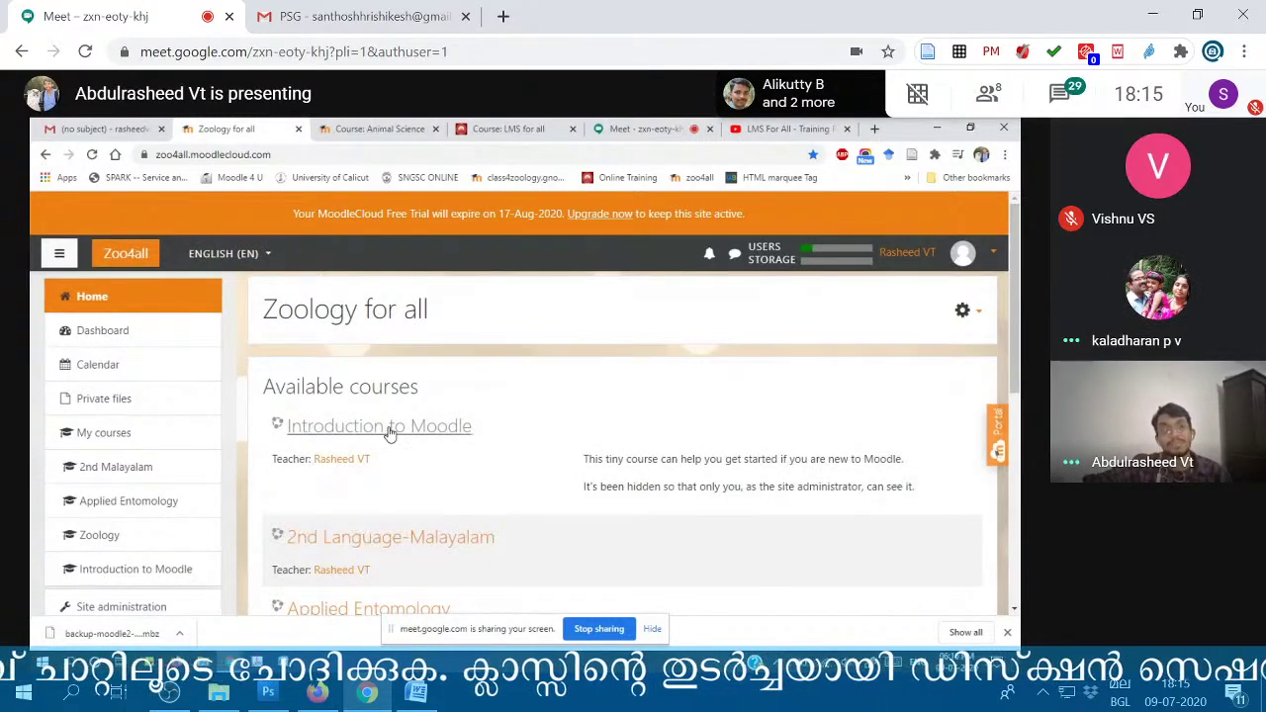
scroll(388, 440, "down", 2)
scroll(387, 450, "down", 3)
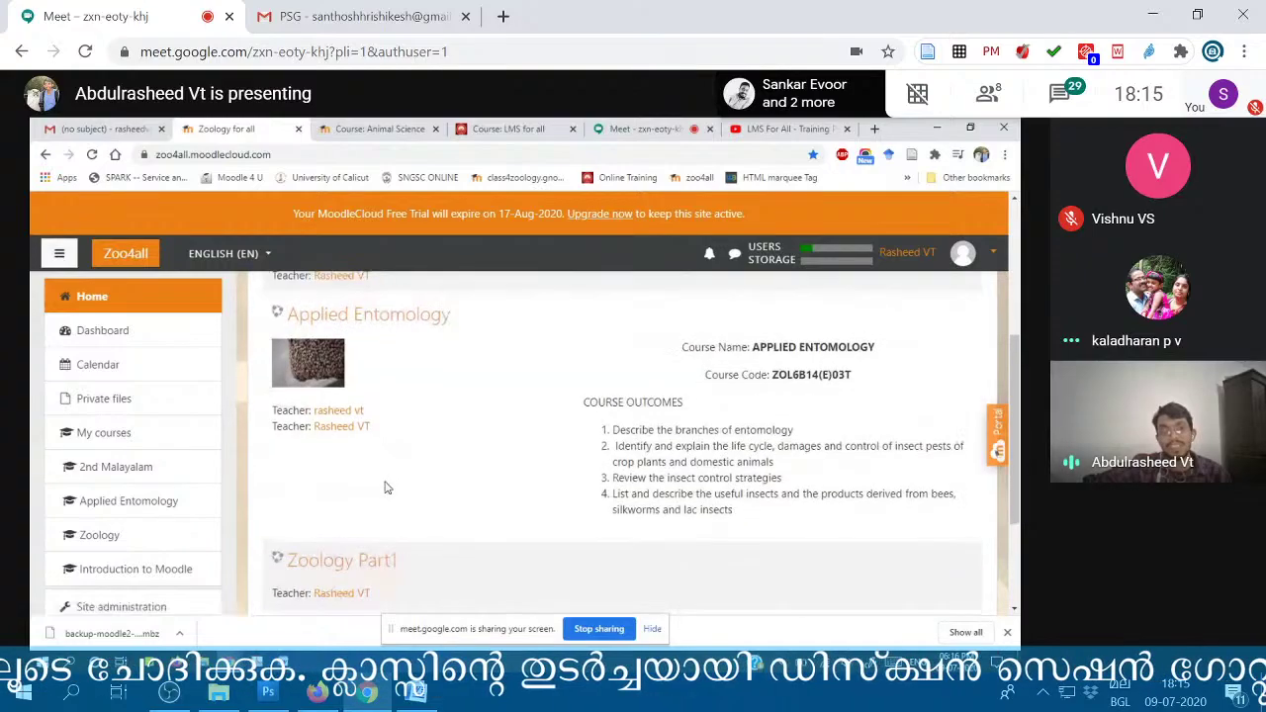
left_click(357, 423)
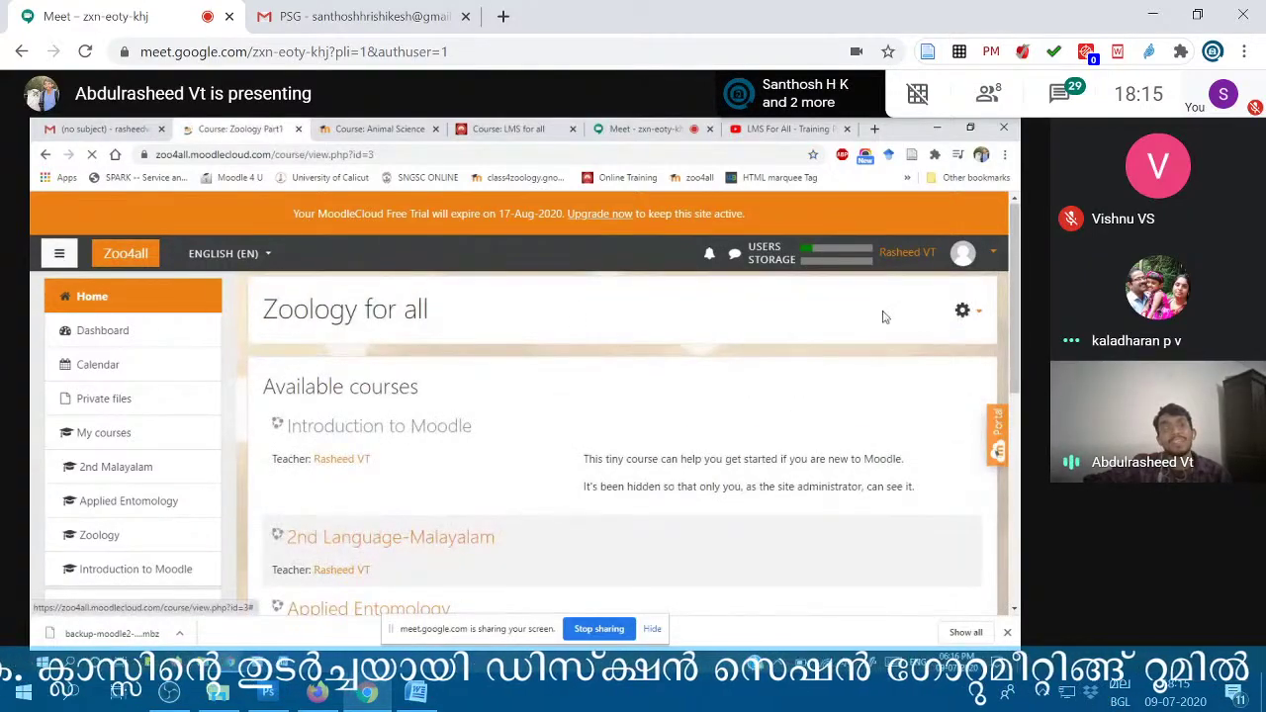
left_click(967, 315)
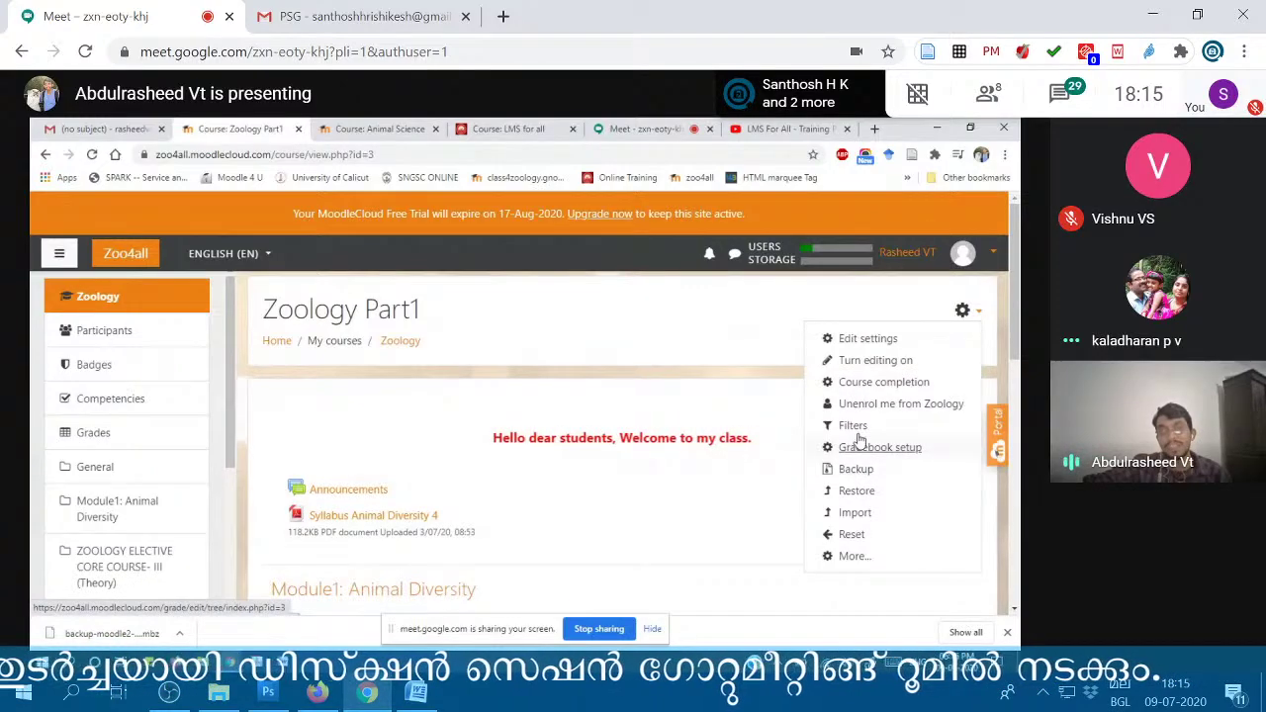
left_click(964, 311)
left_click(965, 312)
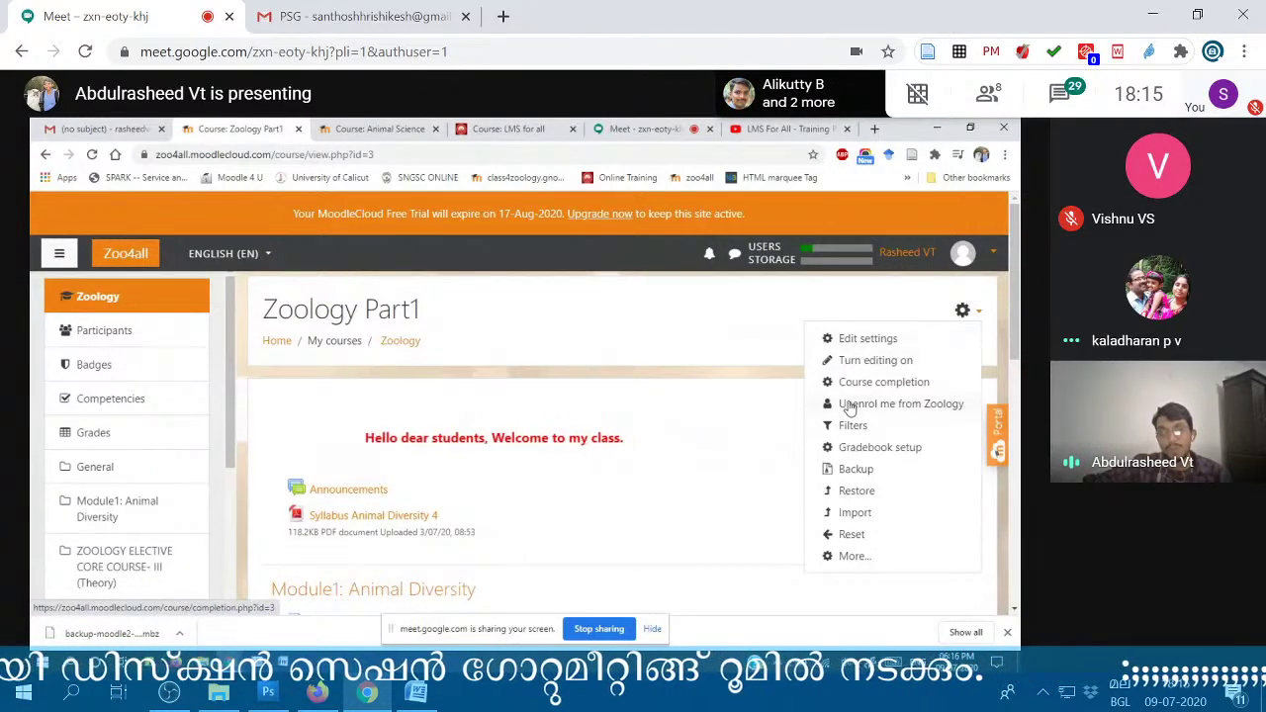
left_click(849, 493)
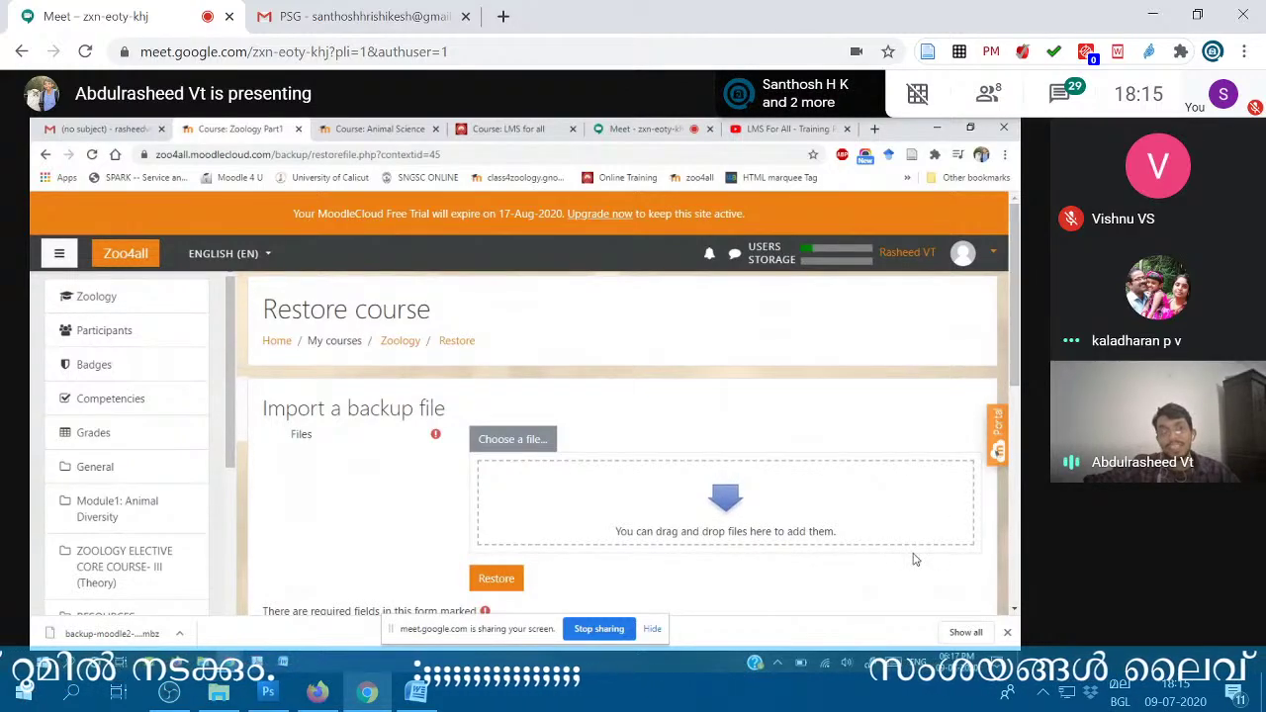
- Upload backup-moodle2-course-3-zoology-20200709-1814.mbz from the Downloads folder as the backup file to import and start restoring it
scroll(664, 438, "down", 1)
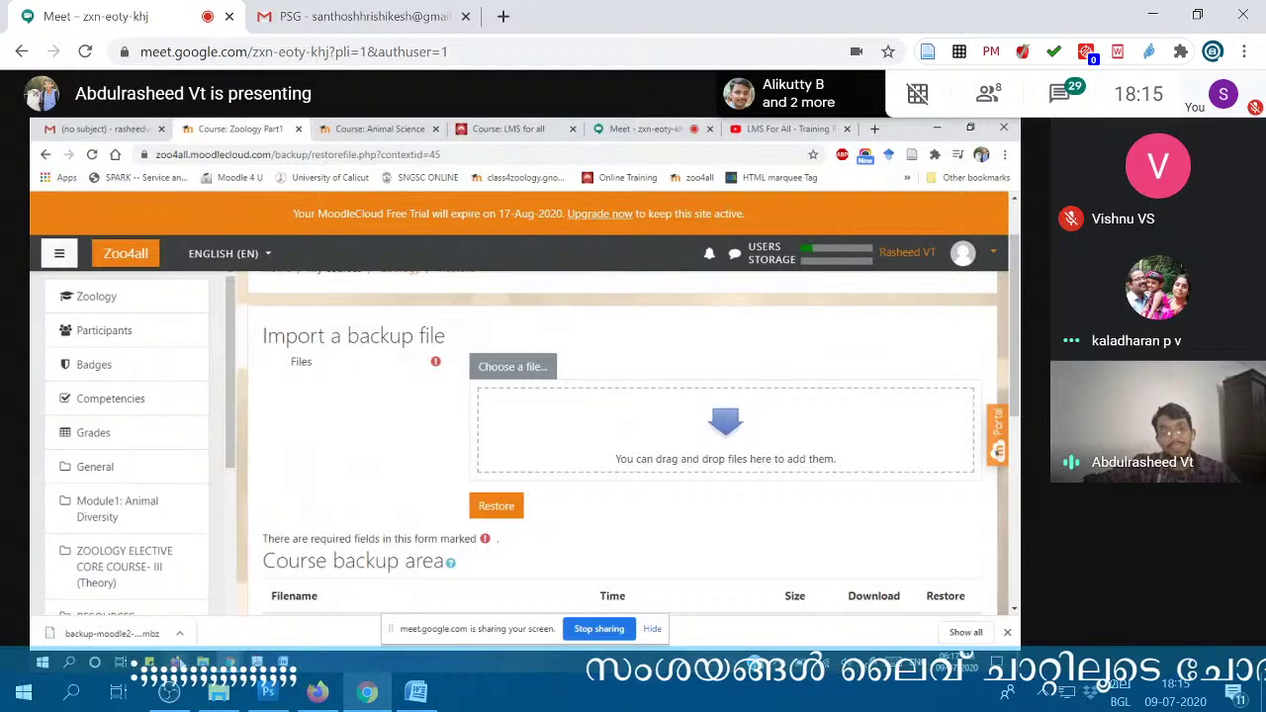
left_click(505, 372)
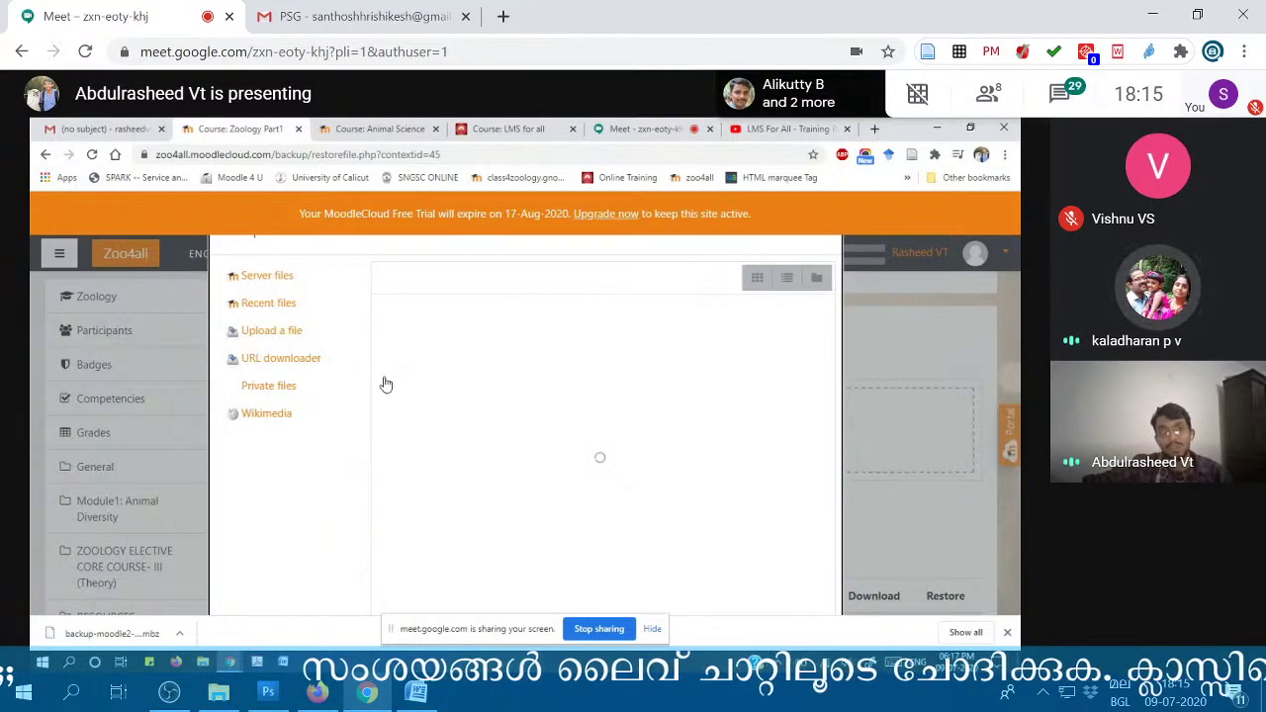
left_click(283, 314)
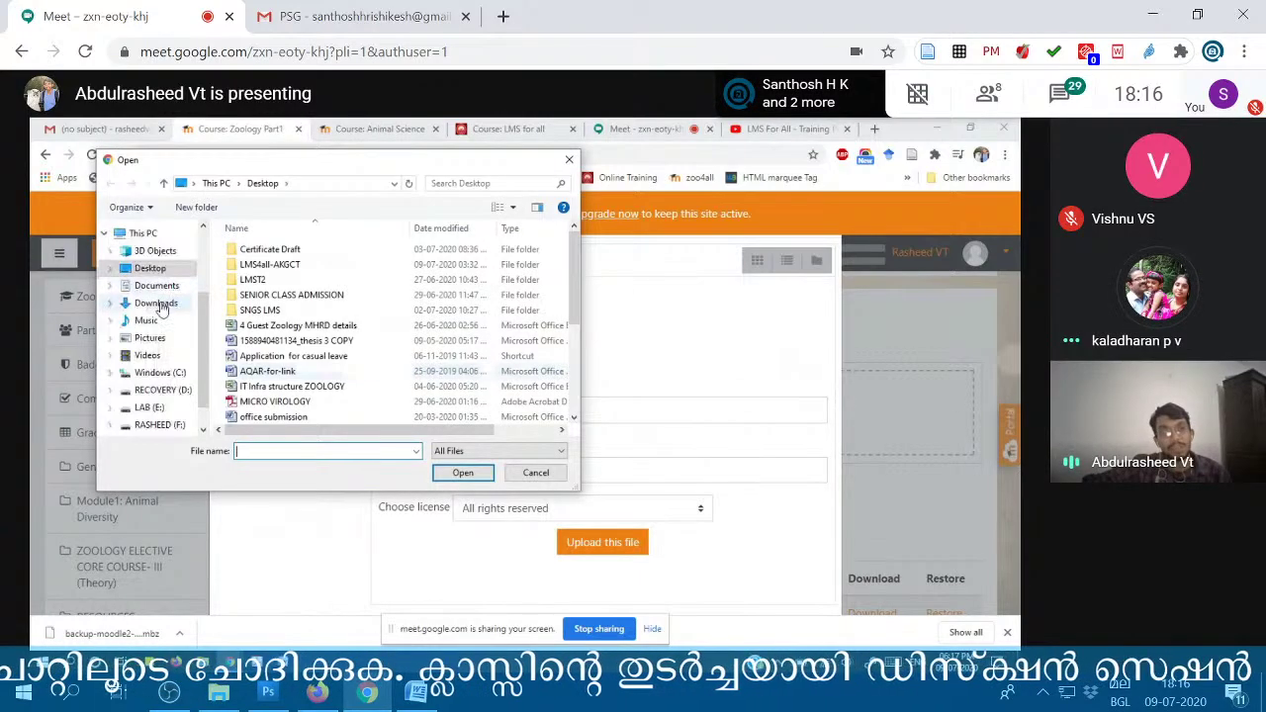
left_click(158, 304)
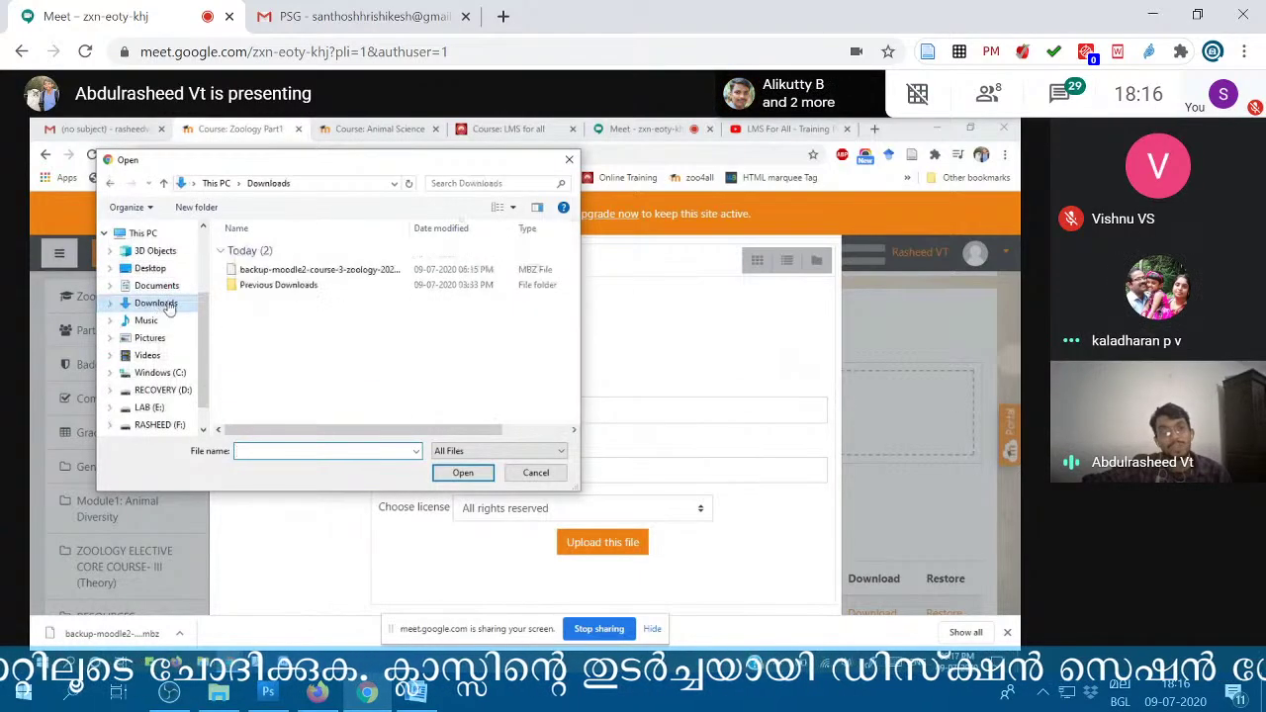
left_click(280, 274)
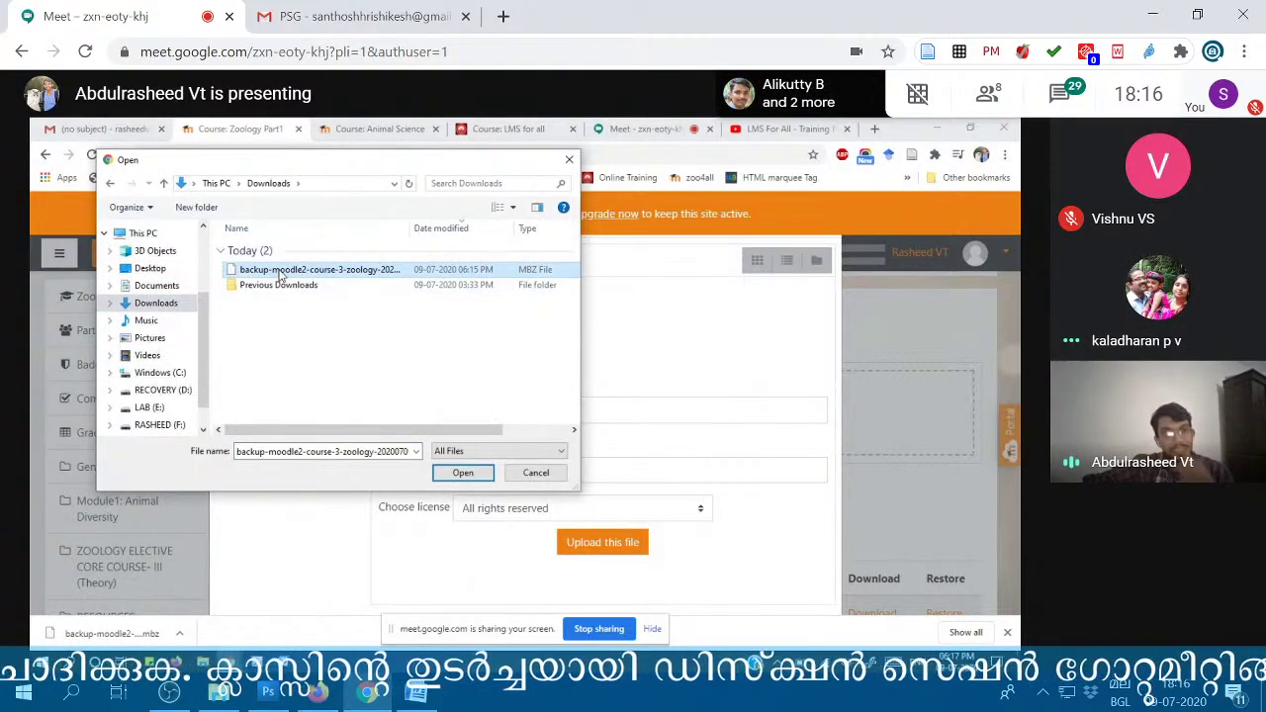
left_click(462, 473)
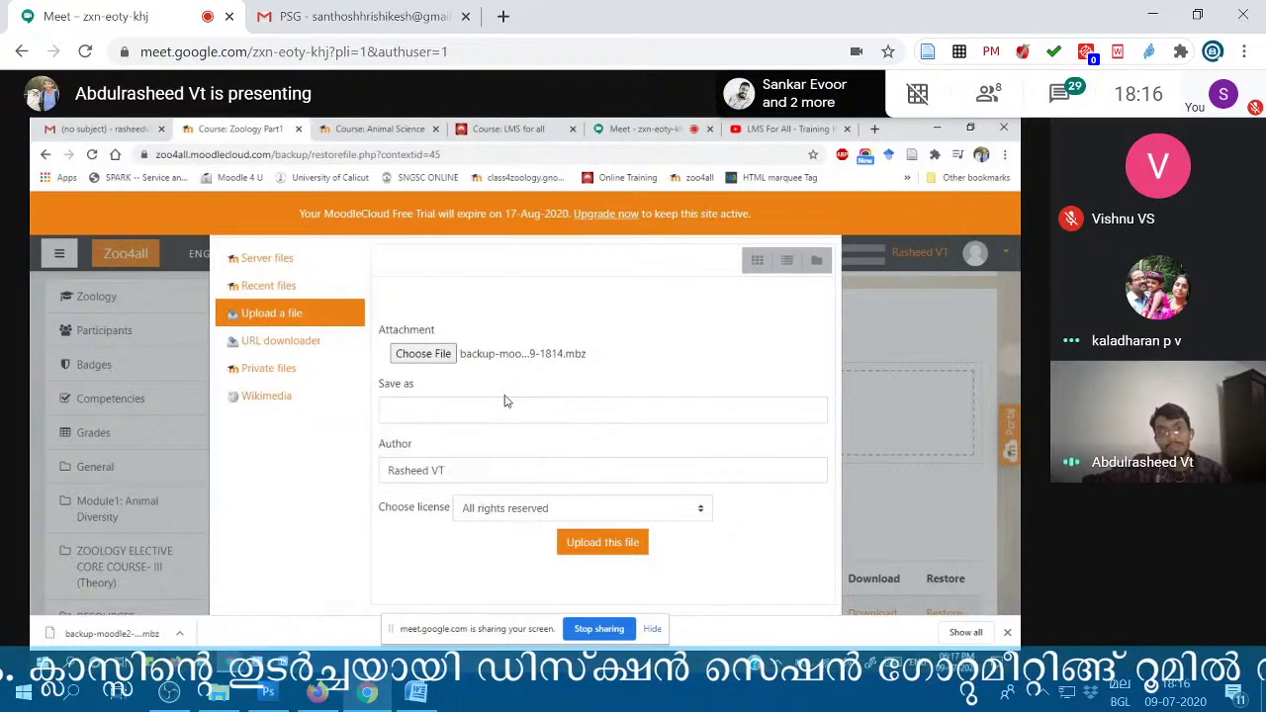
left_click(602, 542)
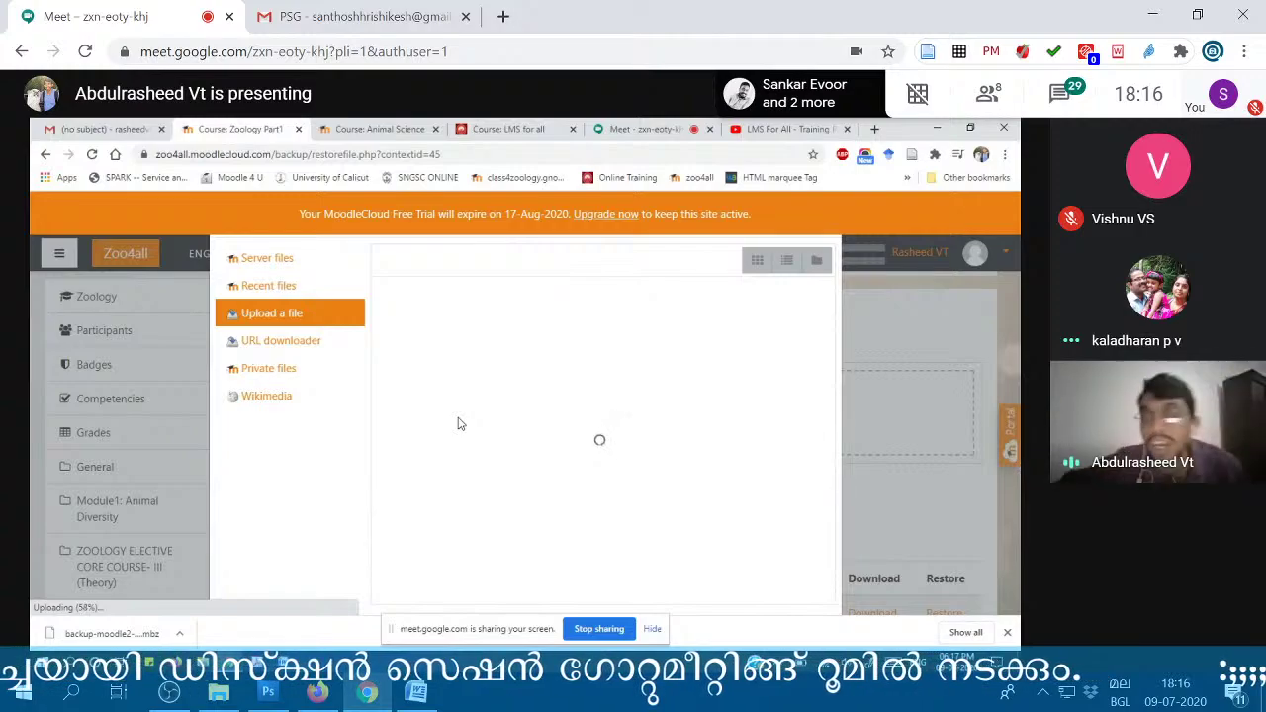
left_click(1007, 633)
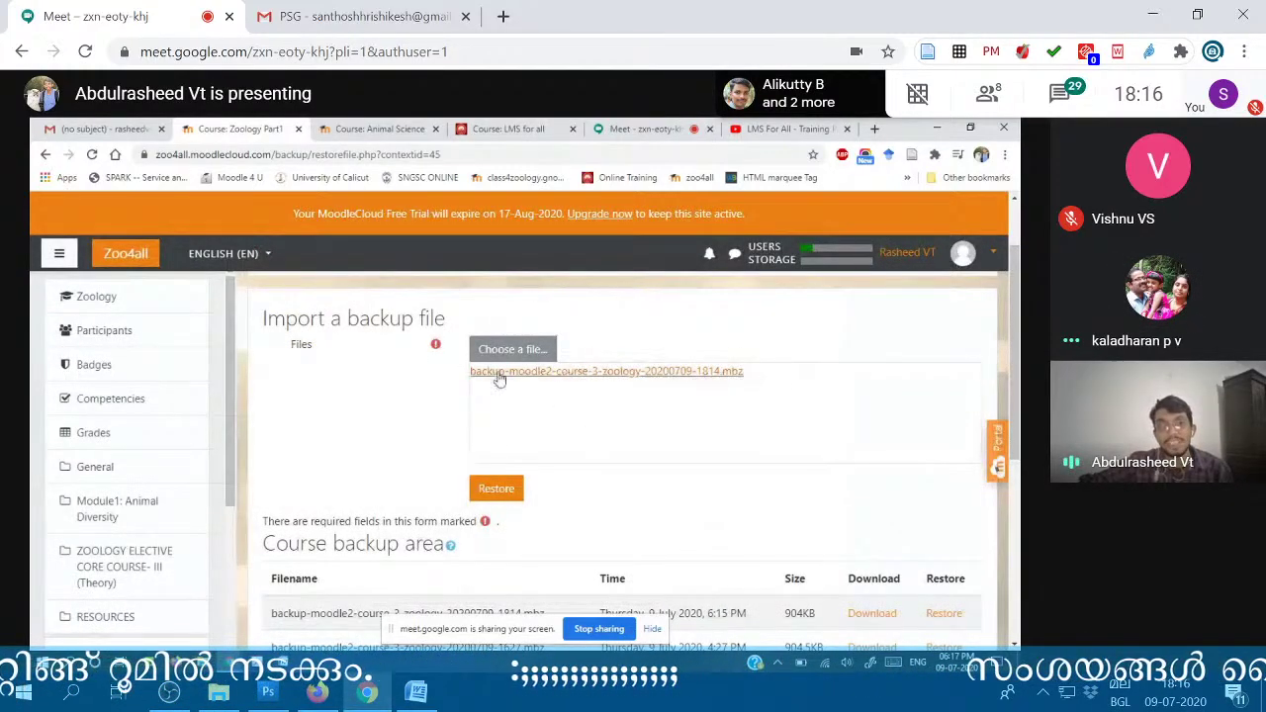
left_click(499, 487)
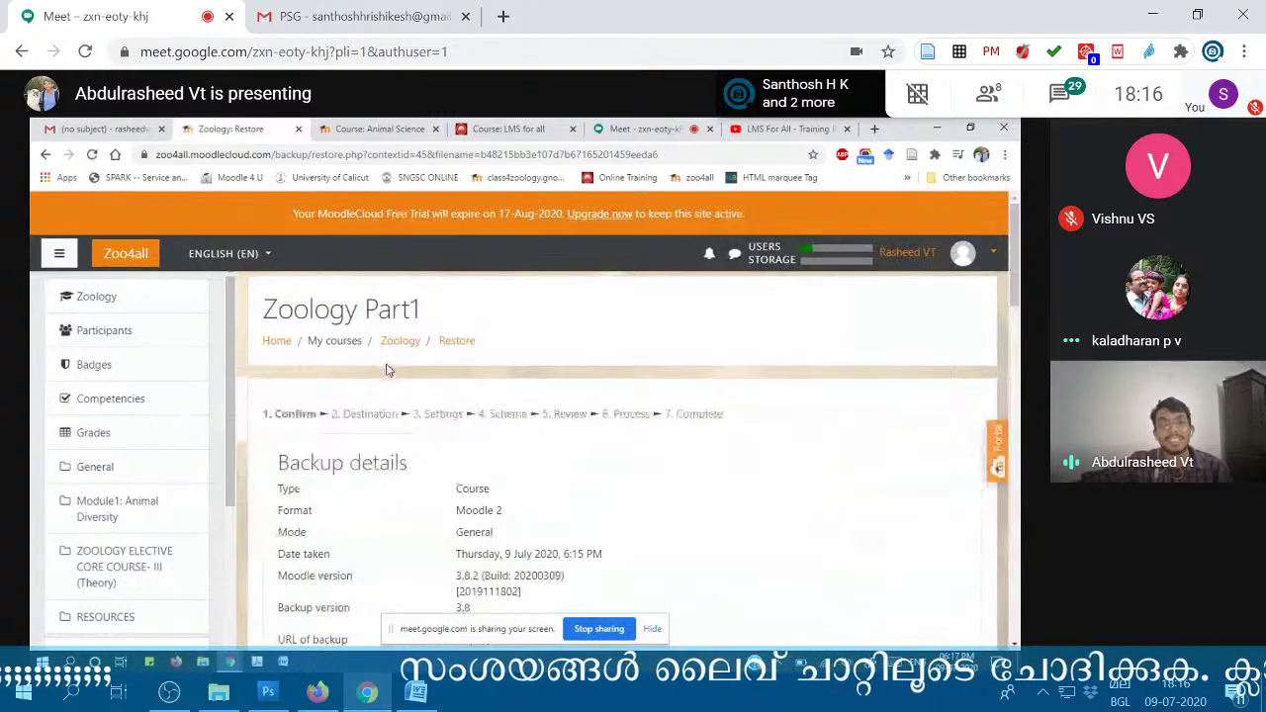
- Examine the restore stages, the backup details including the Moodle and backup versions, and the list of backup settings
left_click_drag(266, 414, 734, 417)
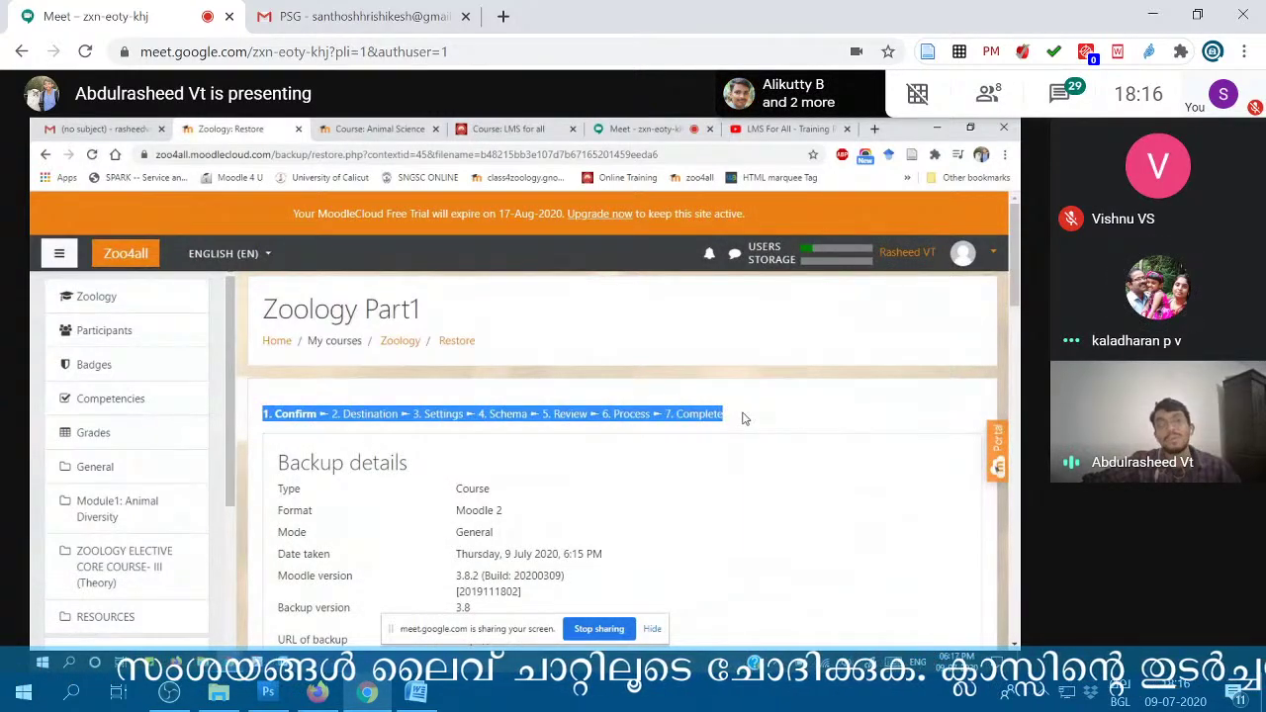
left_click(744, 418)
scroll(593, 426, "down", 3)
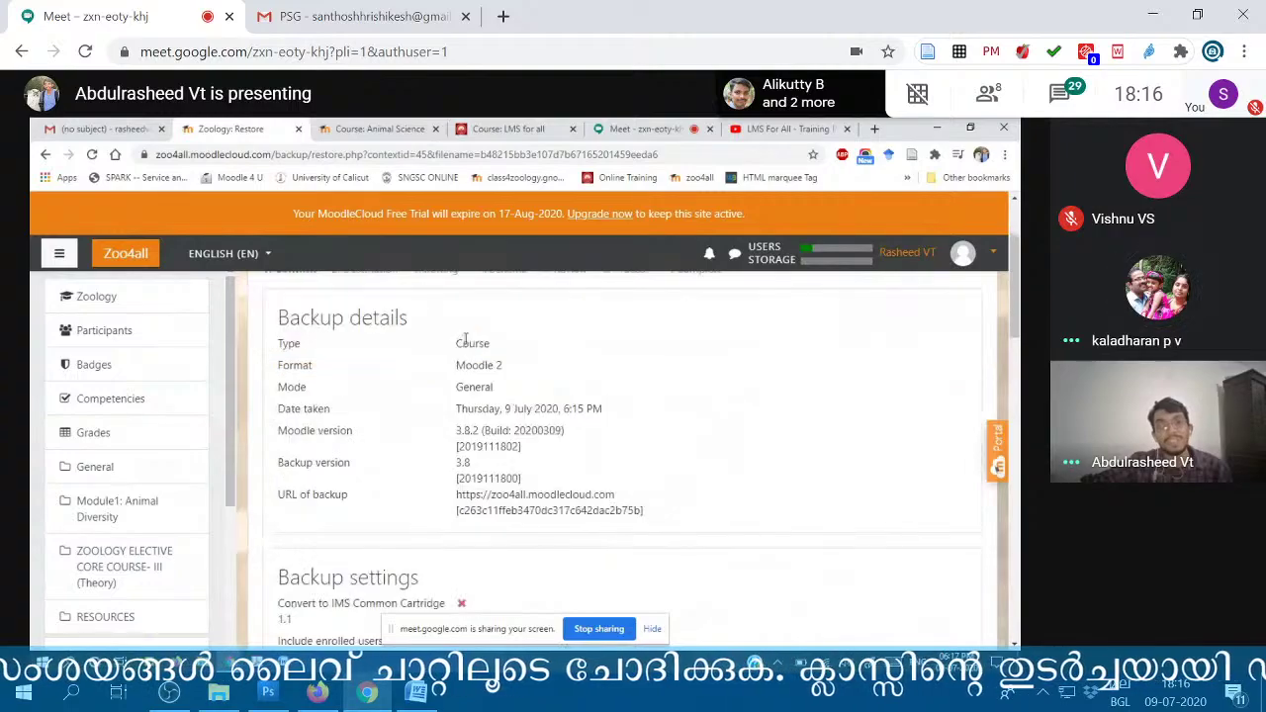
scroll(465, 339, "down", 3)
scroll(473, 396, "up", 5)
scroll(480, 453, "down", 2)
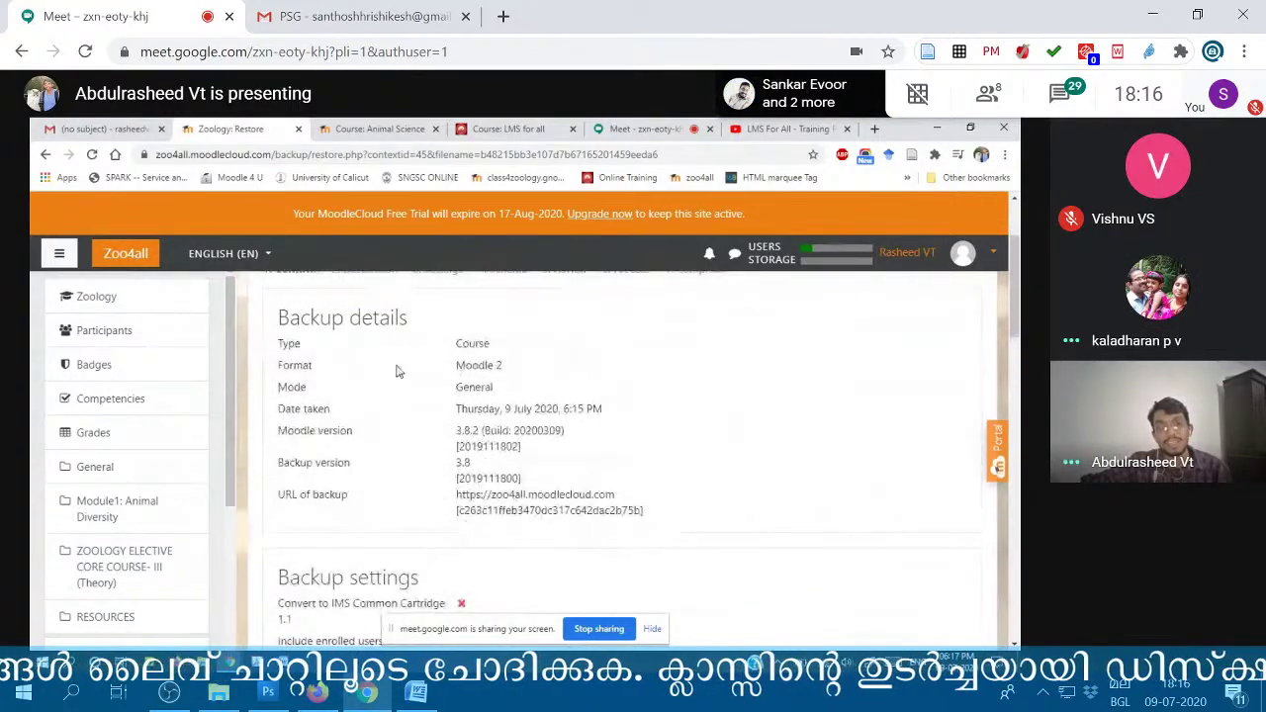
scroll(457, 388, "down", 2)
left_click_drag(456, 359, 546, 387)
left_click(546, 407)
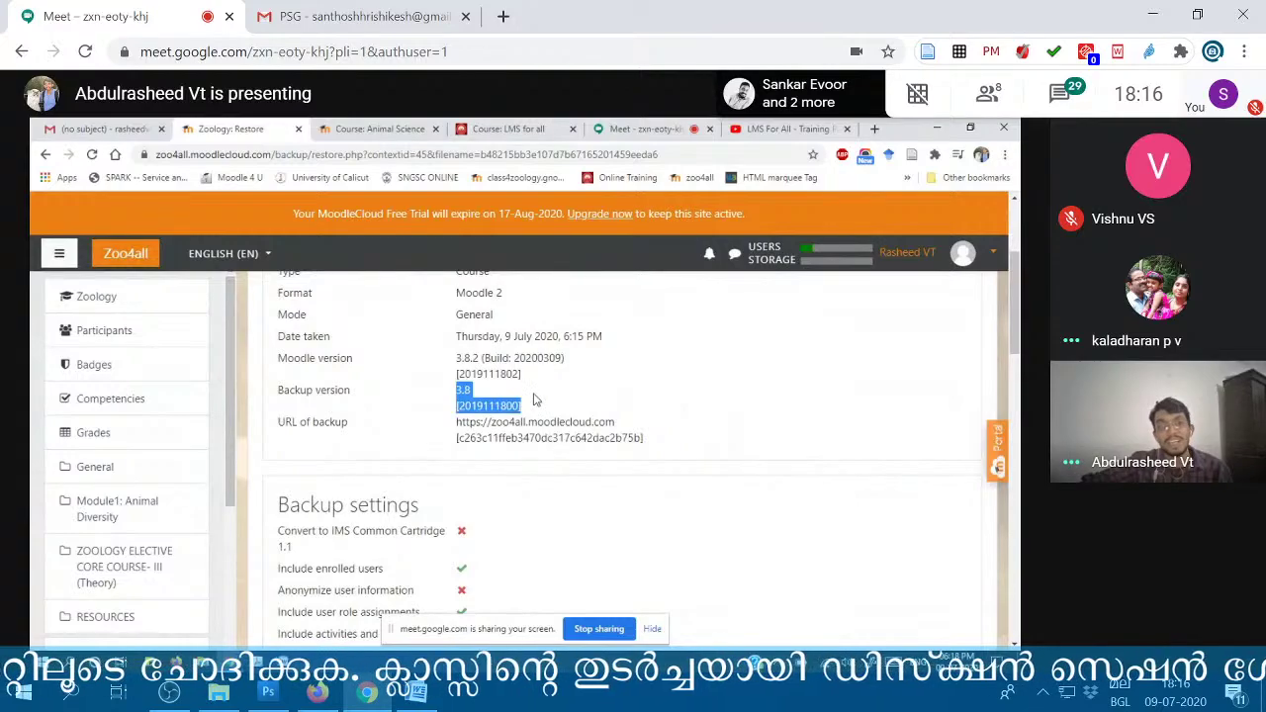
mouse_move(1209, 425)
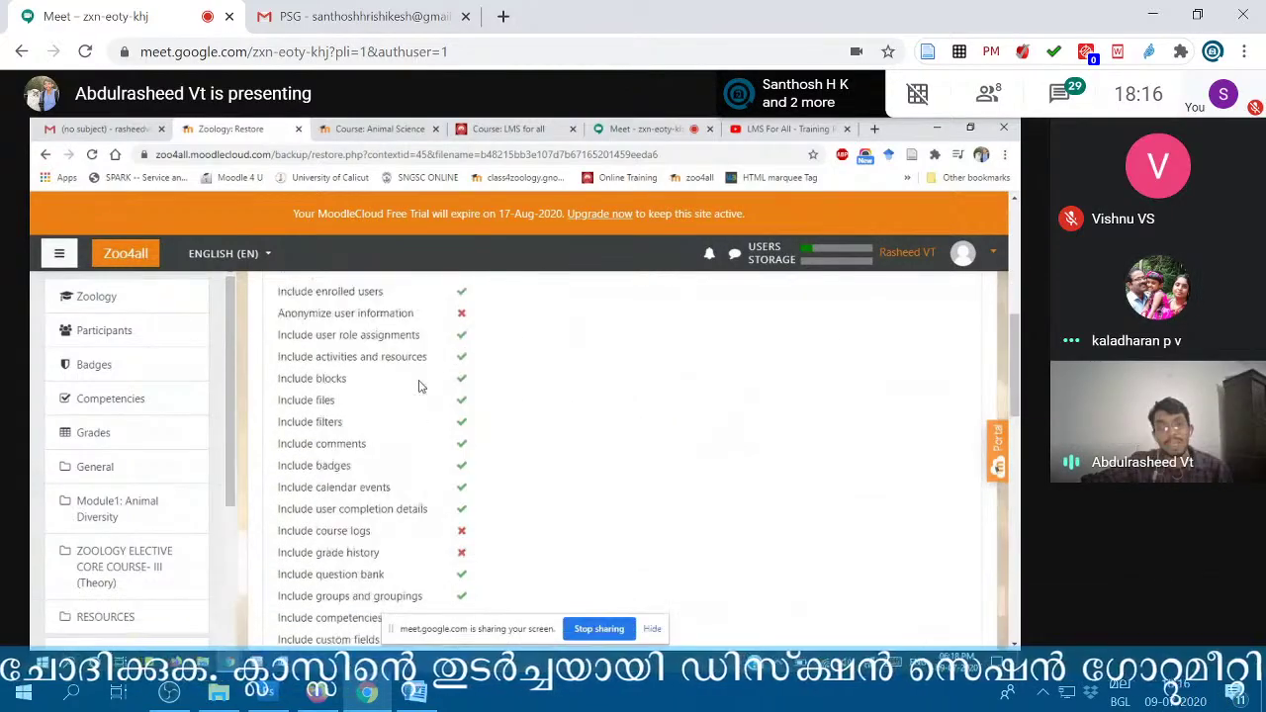
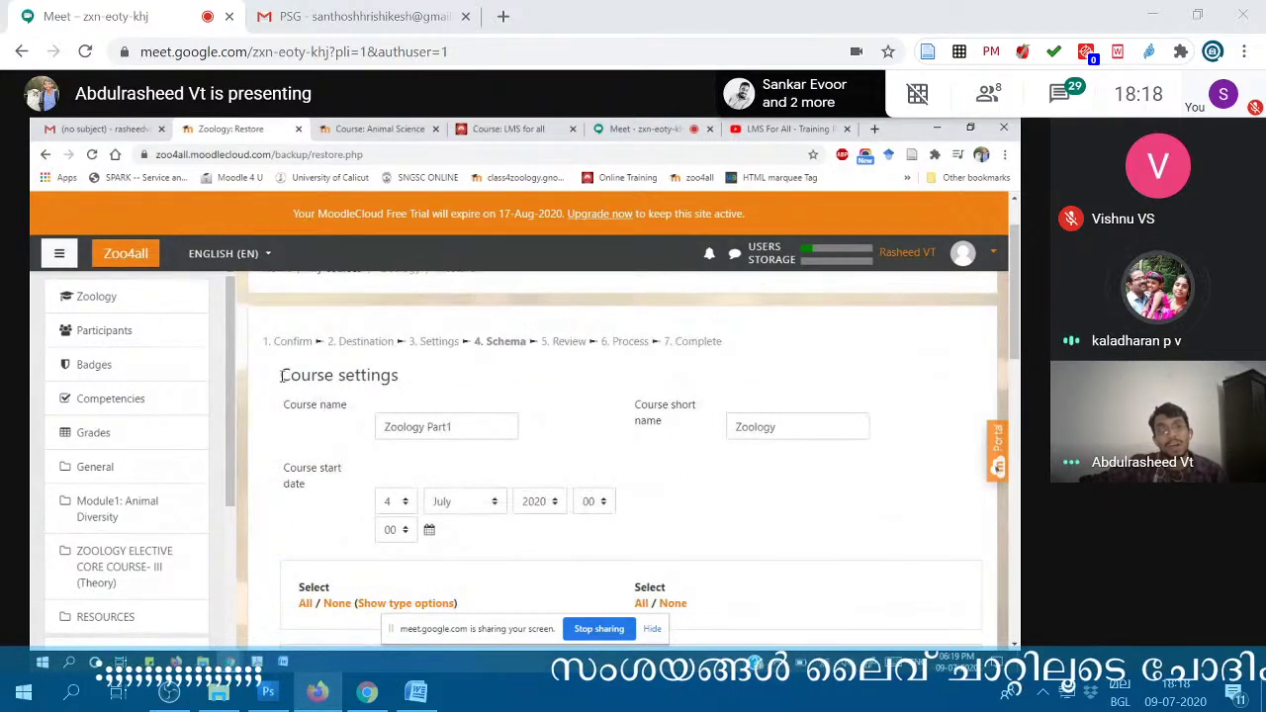
- Check the course name, short name and included sections in the restore schema and continue to the review of the restore settings
left_click_drag(281, 375, 410, 382)
left_click(506, 442)
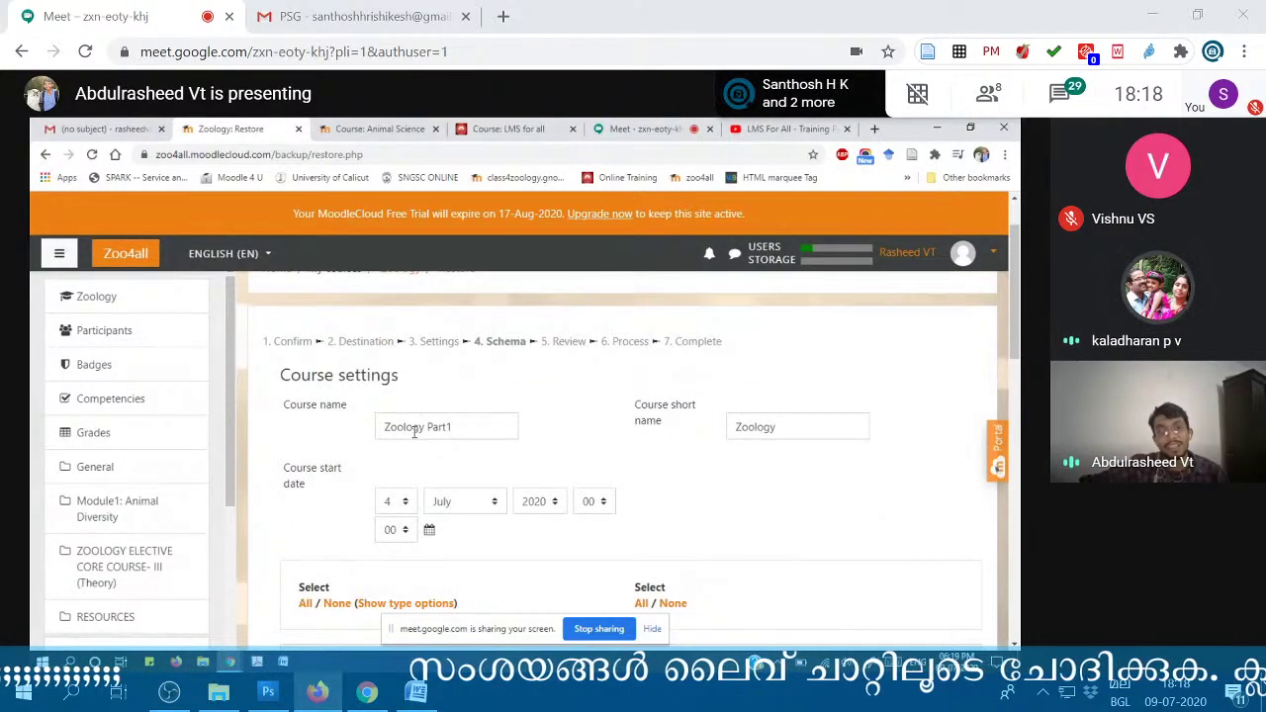
left_click_drag(452, 427, 363, 435)
double_click(788, 424)
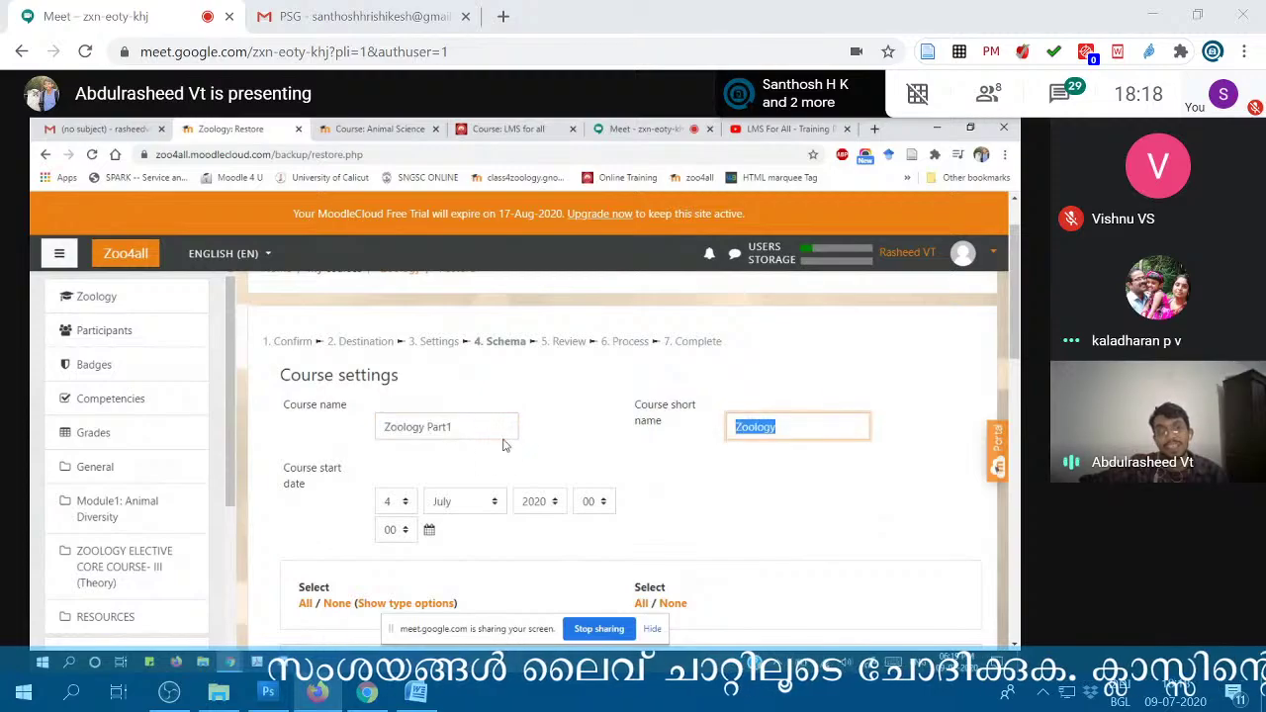
scroll(487, 415, "down", 3)
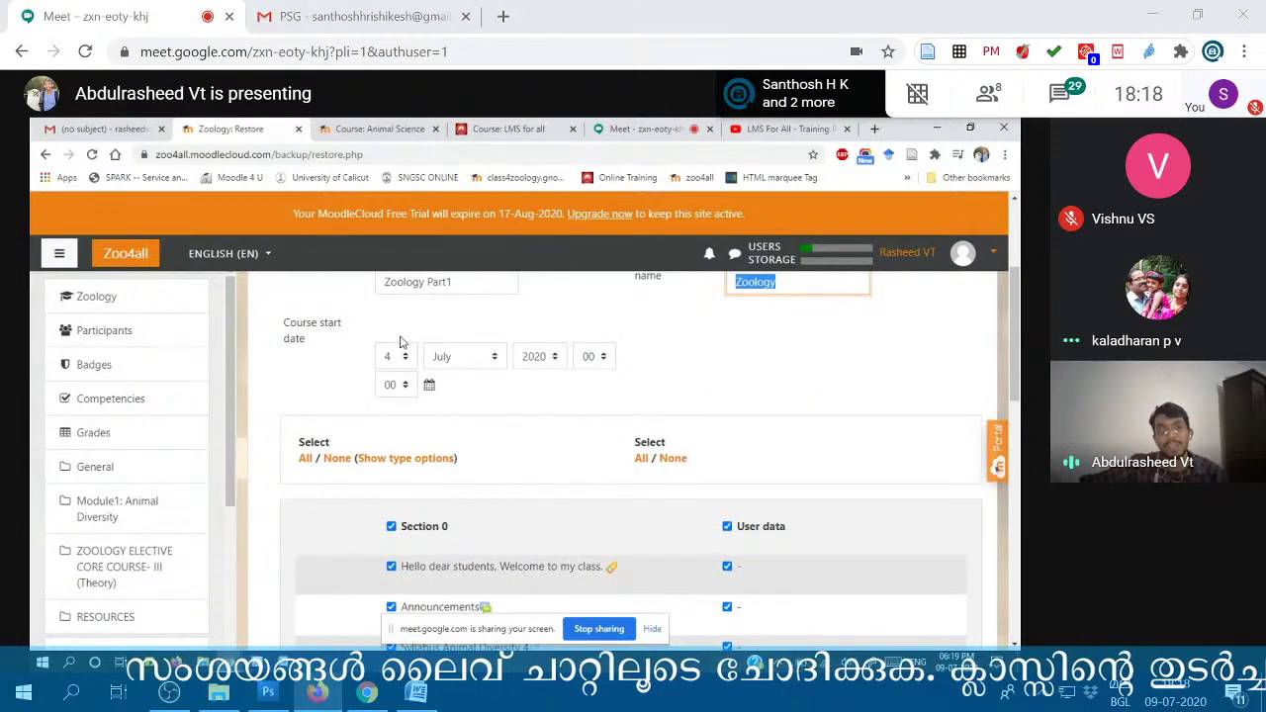
scroll(496, 425, "down", 3)
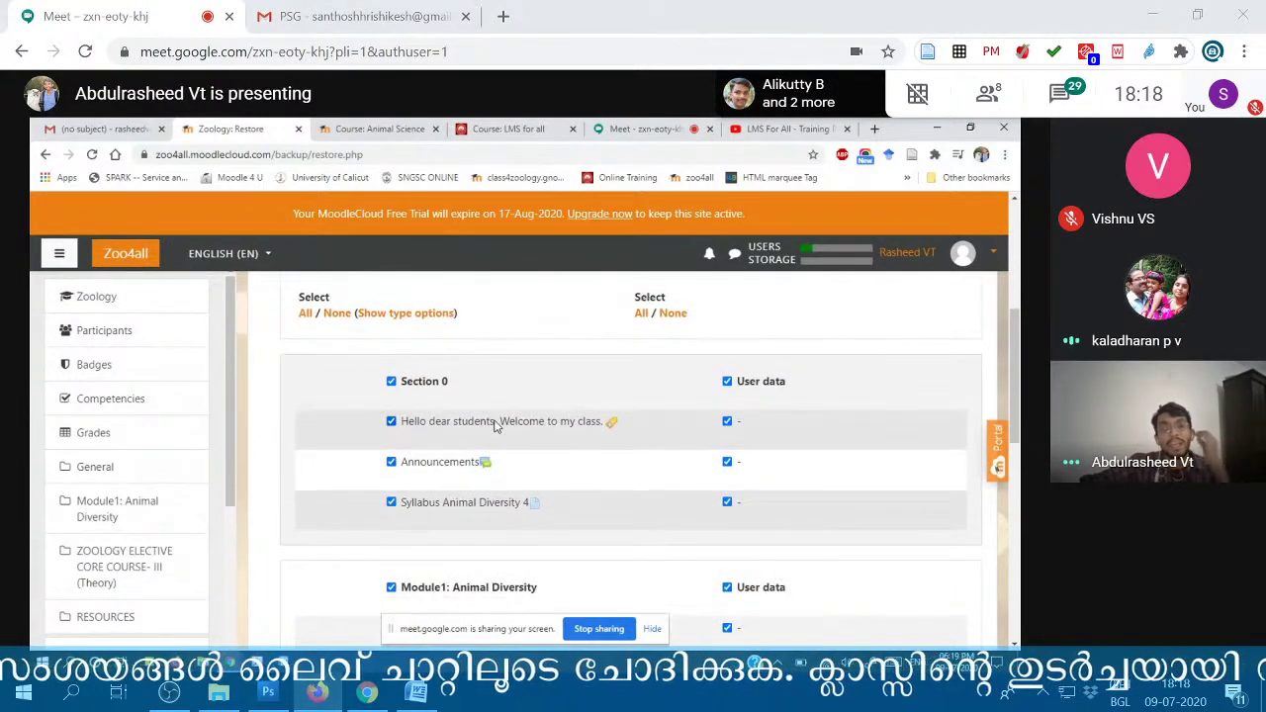
scroll(497, 425, "down", 2)
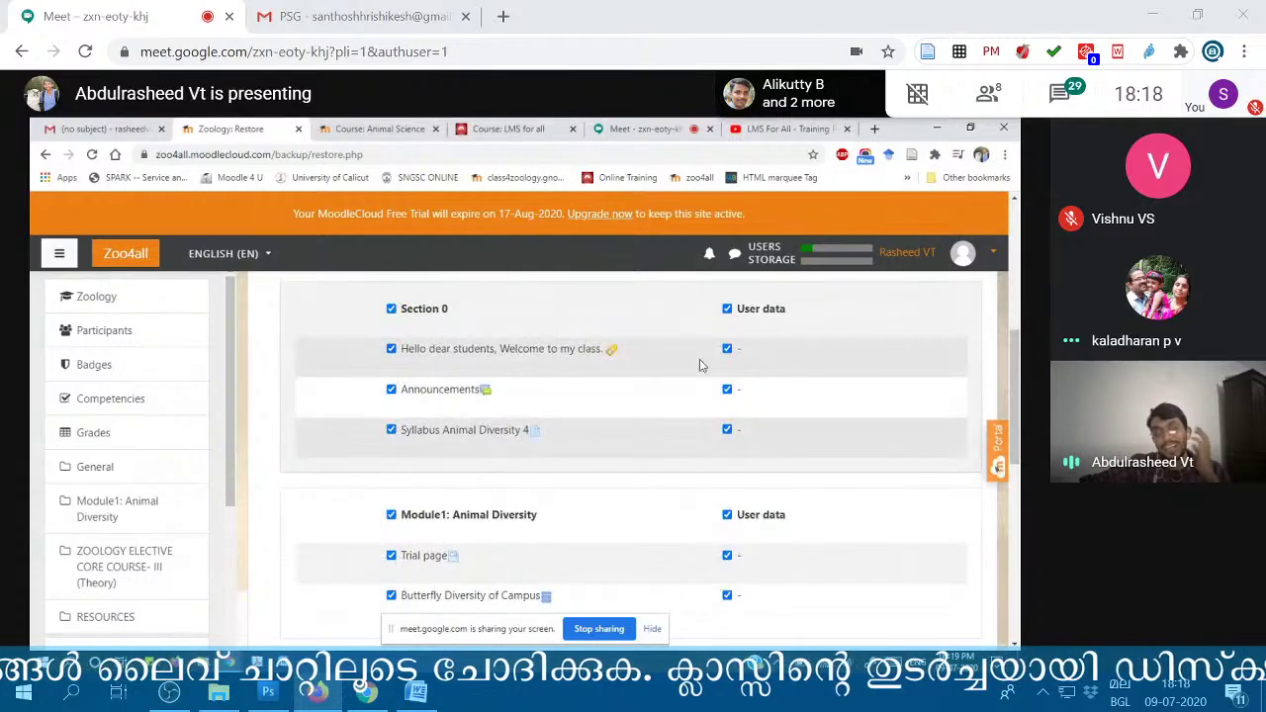
scroll(593, 370, "down", 13)
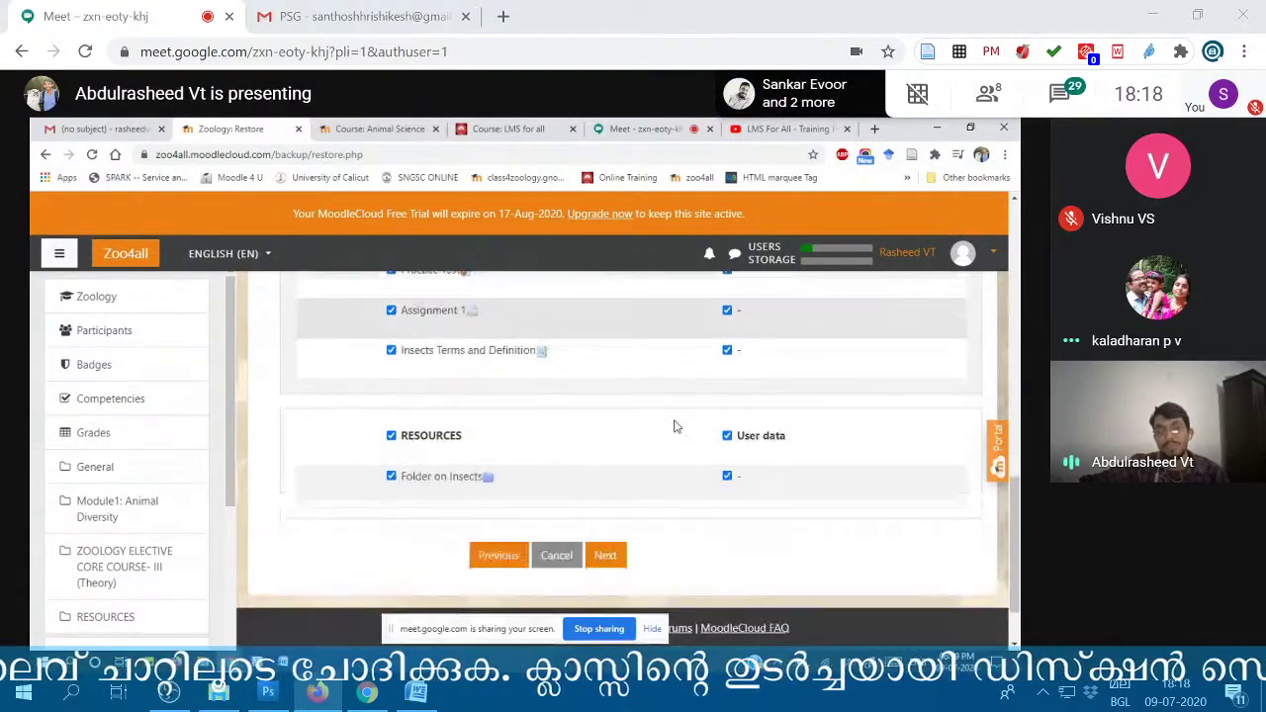
left_click(605, 484)
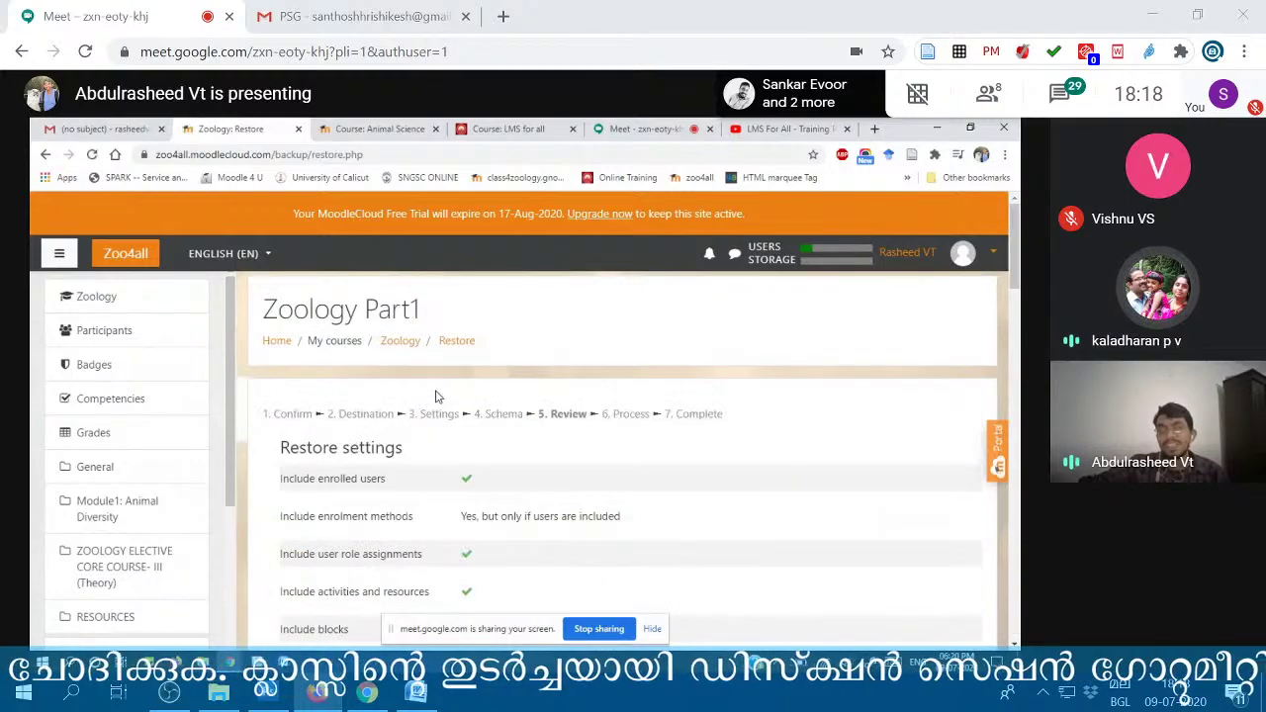
scroll(432, 422, "down", 3)
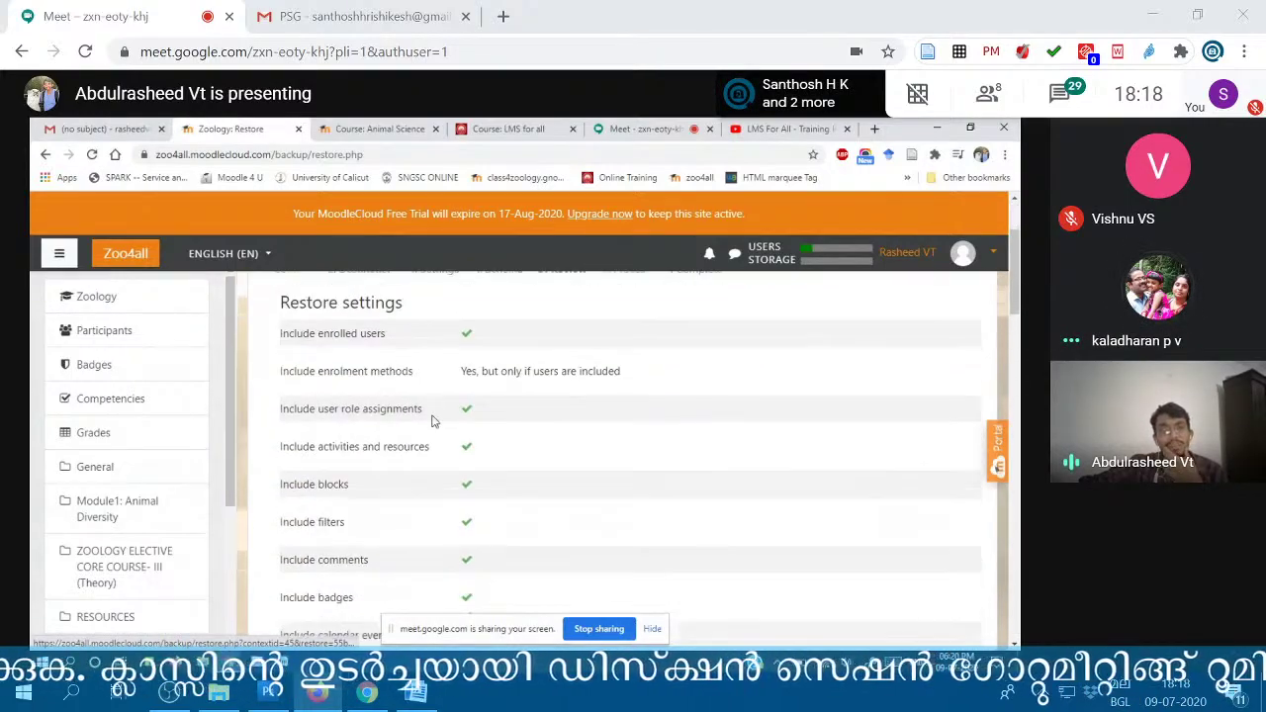
- Review the restore settings, course settings and included sections of Zoology Part1 and perform the restore
scroll(432, 421, "up", 2)
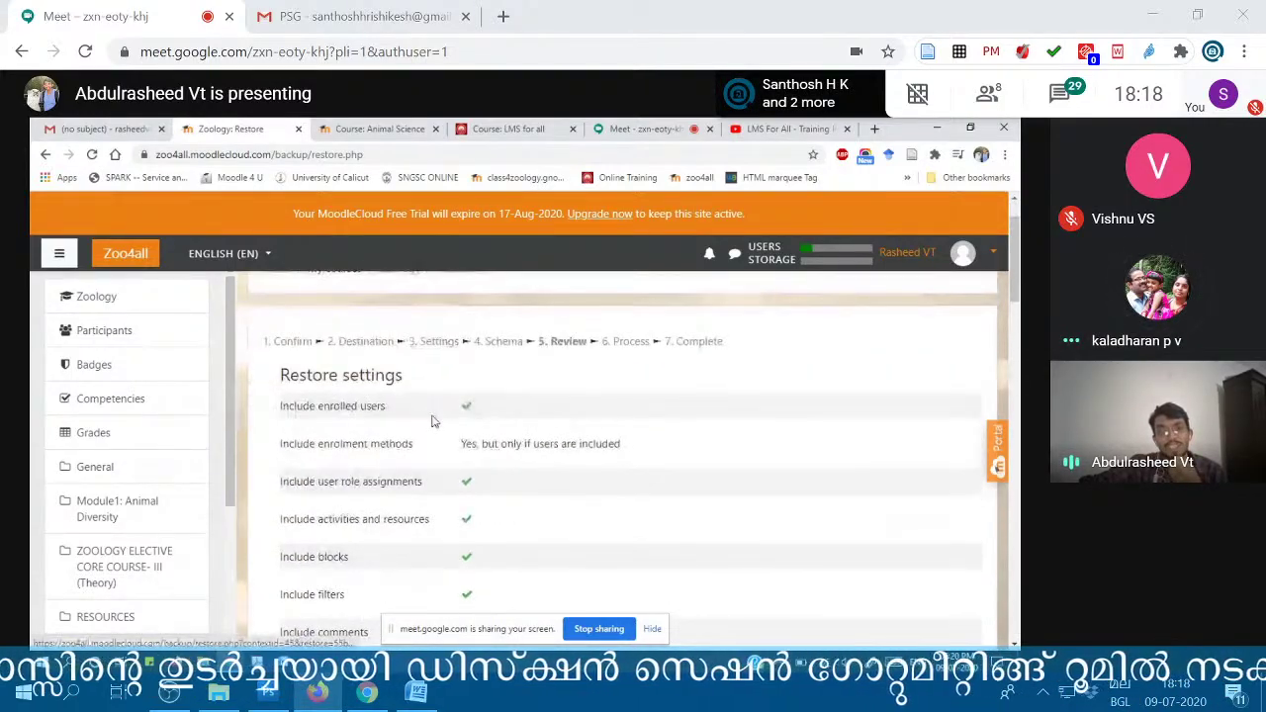
scroll(432, 421, "down", 5)
scroll(432, 421, "down", 6)
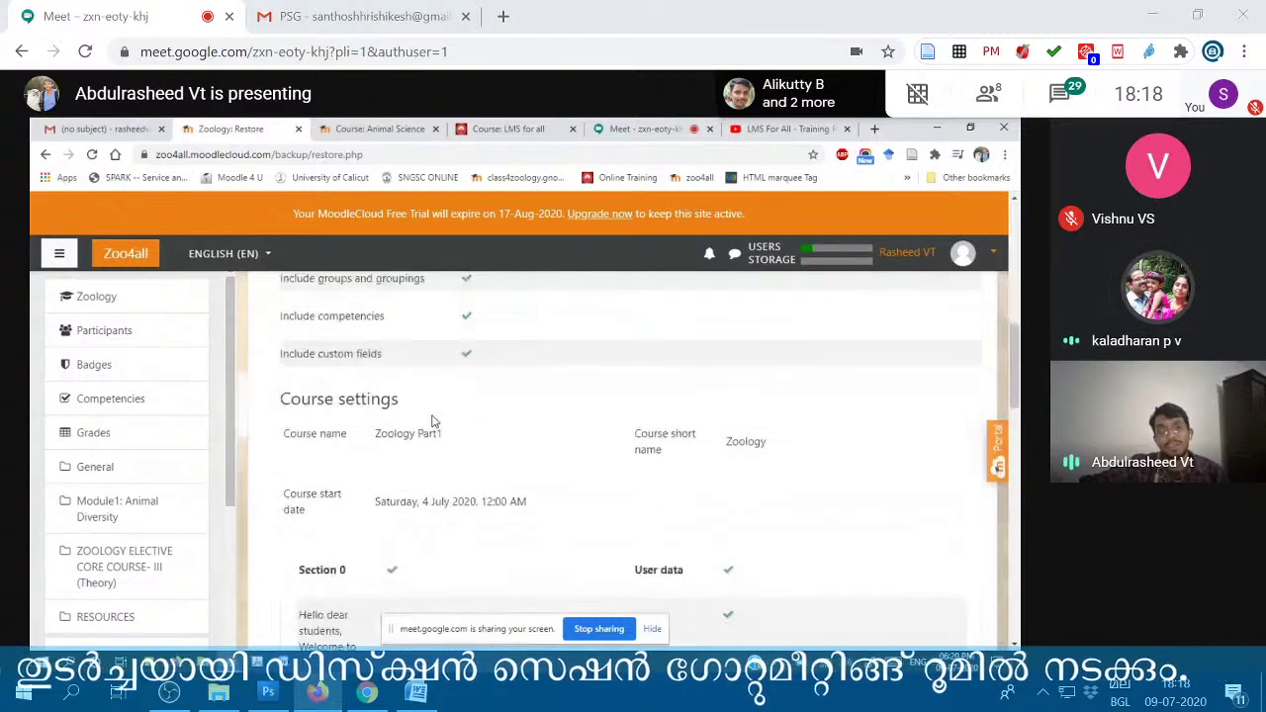
scroll(432, 421, "down", 5)
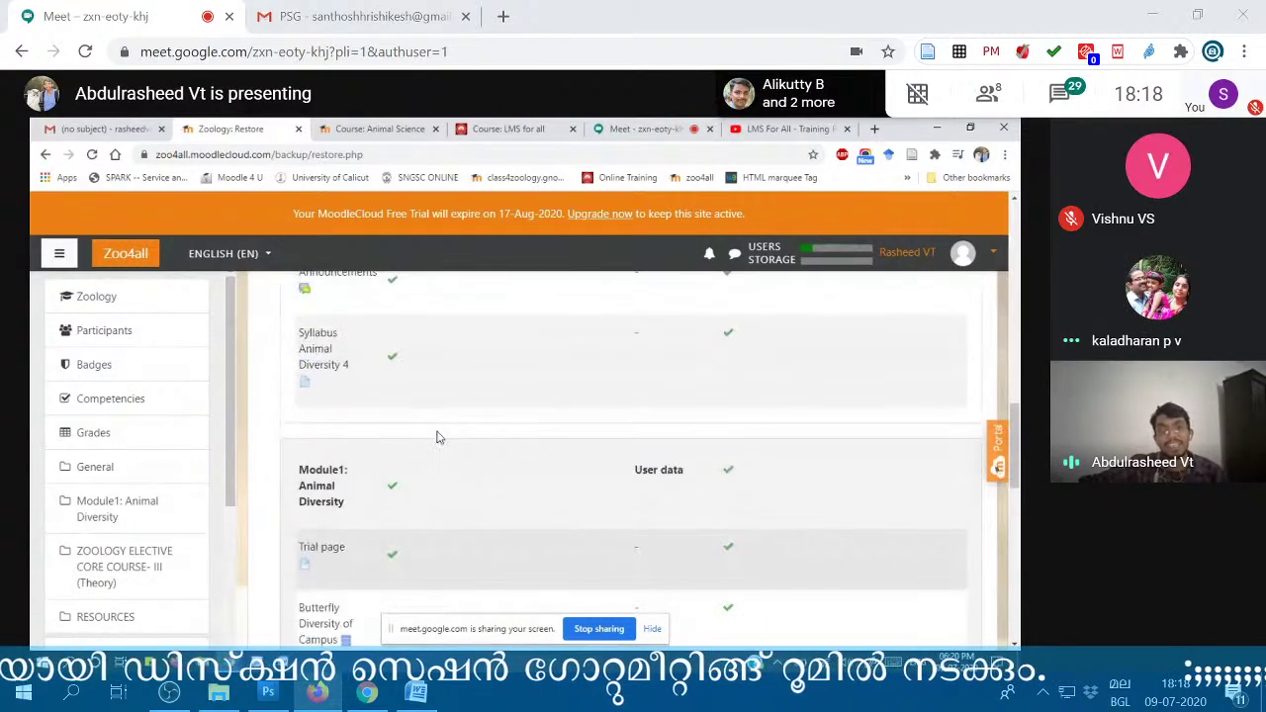
scroll(494, 421, "down", 4)
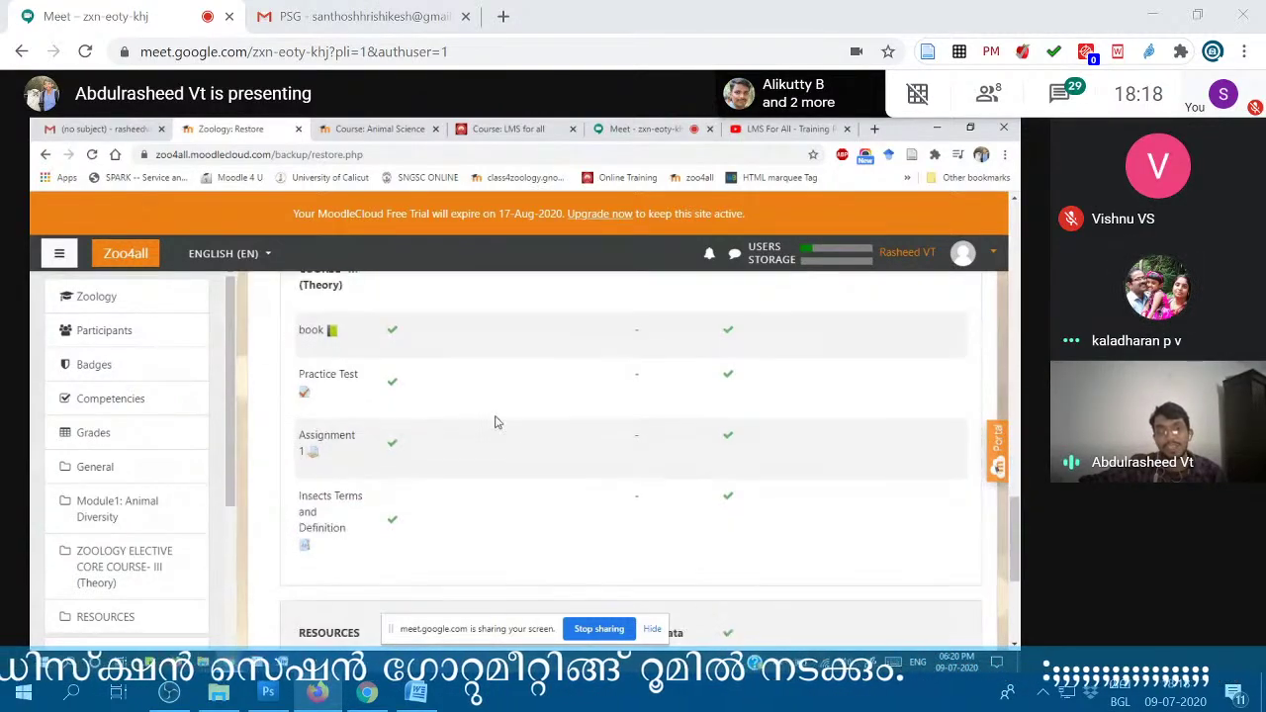
left_click(618, 557)
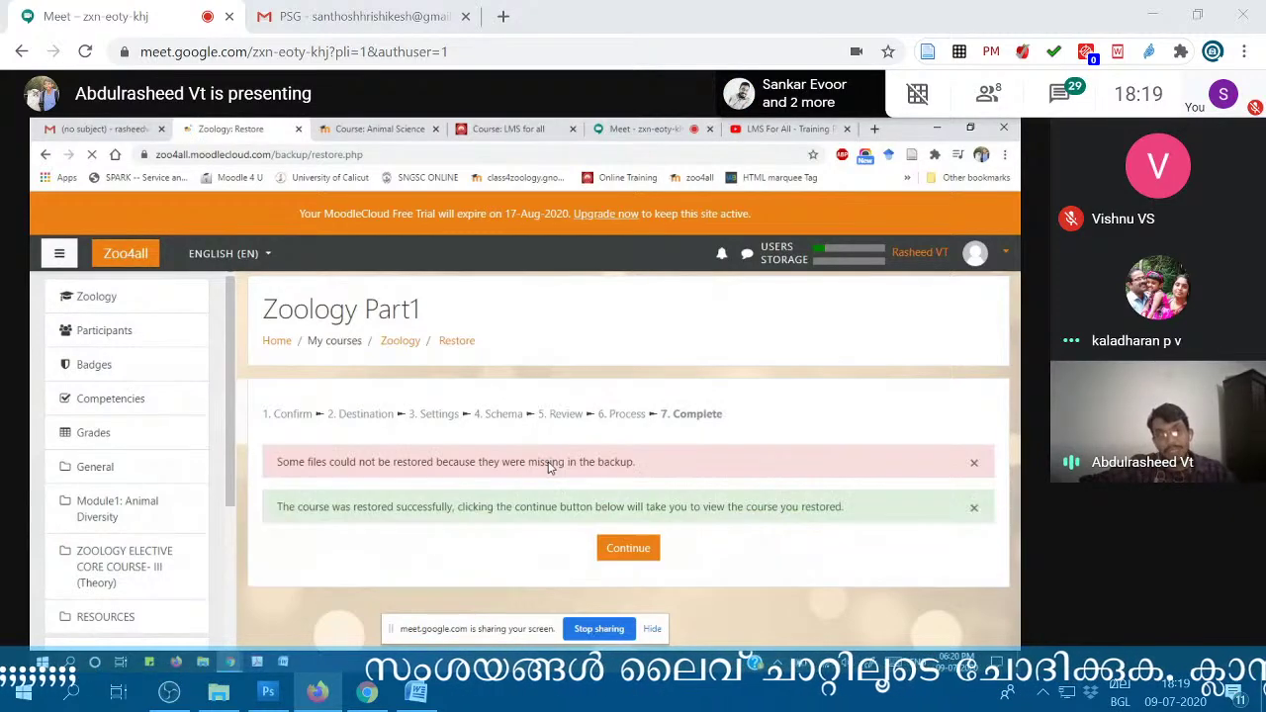
- Read the messages on the restore's completion page and continue to the restored course
scroll(489, 449, "down", 1)
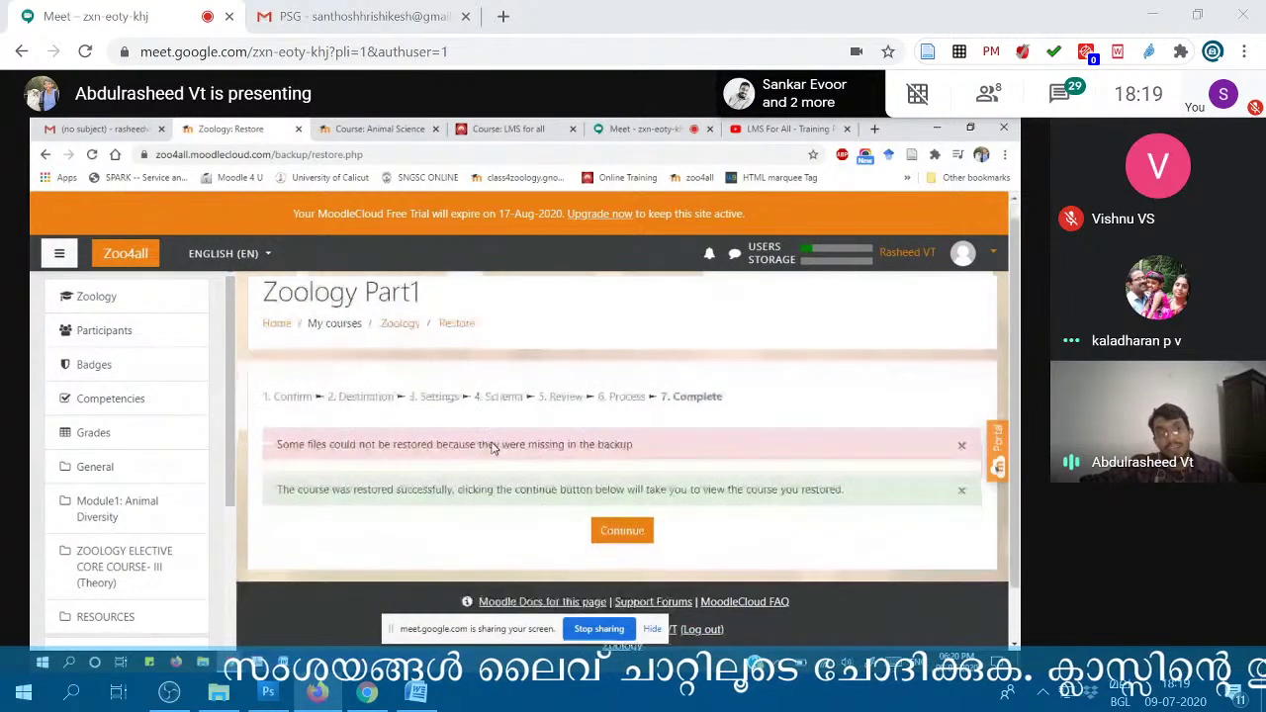
scroll(493, 448, "down", 1)
left_click_drag(341, 388, 651, 410)
left_click(278, 389)
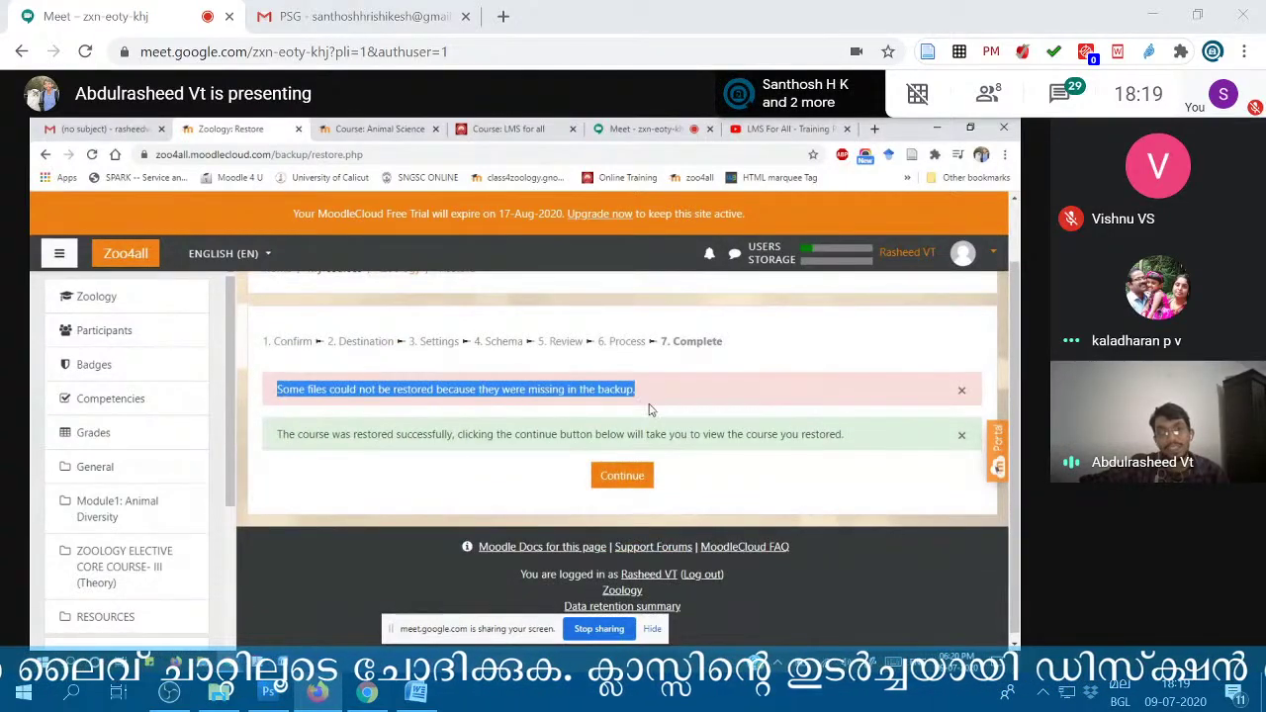
left_click(415, 388)
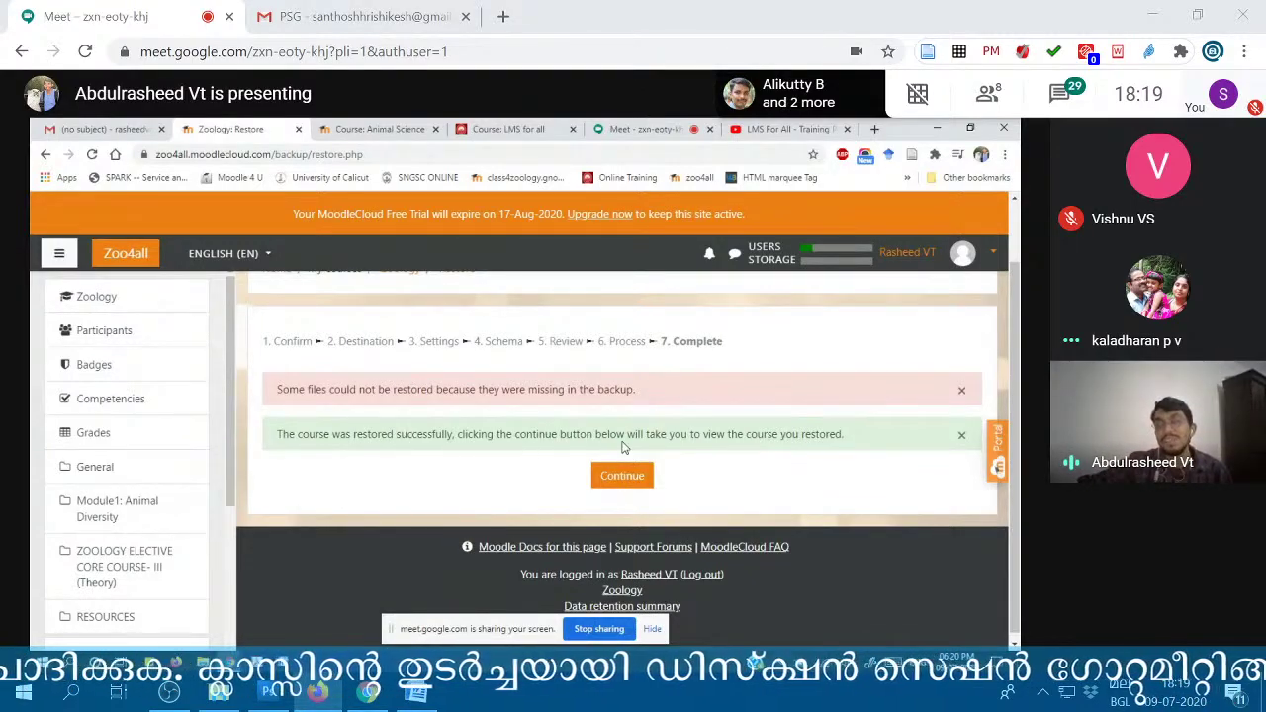
left_click(622, 476)
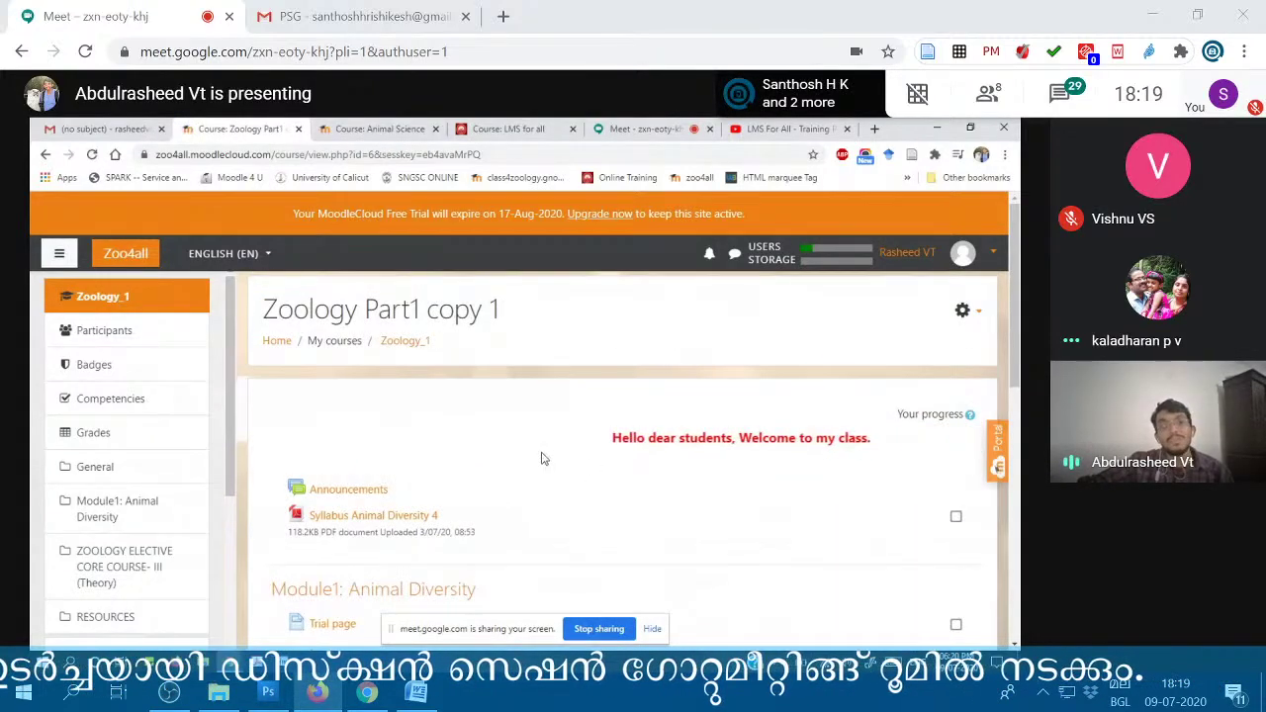
- Look through the restored course's sections and activities and check the wording added to its title
scroll(541, 458, "down", 15)
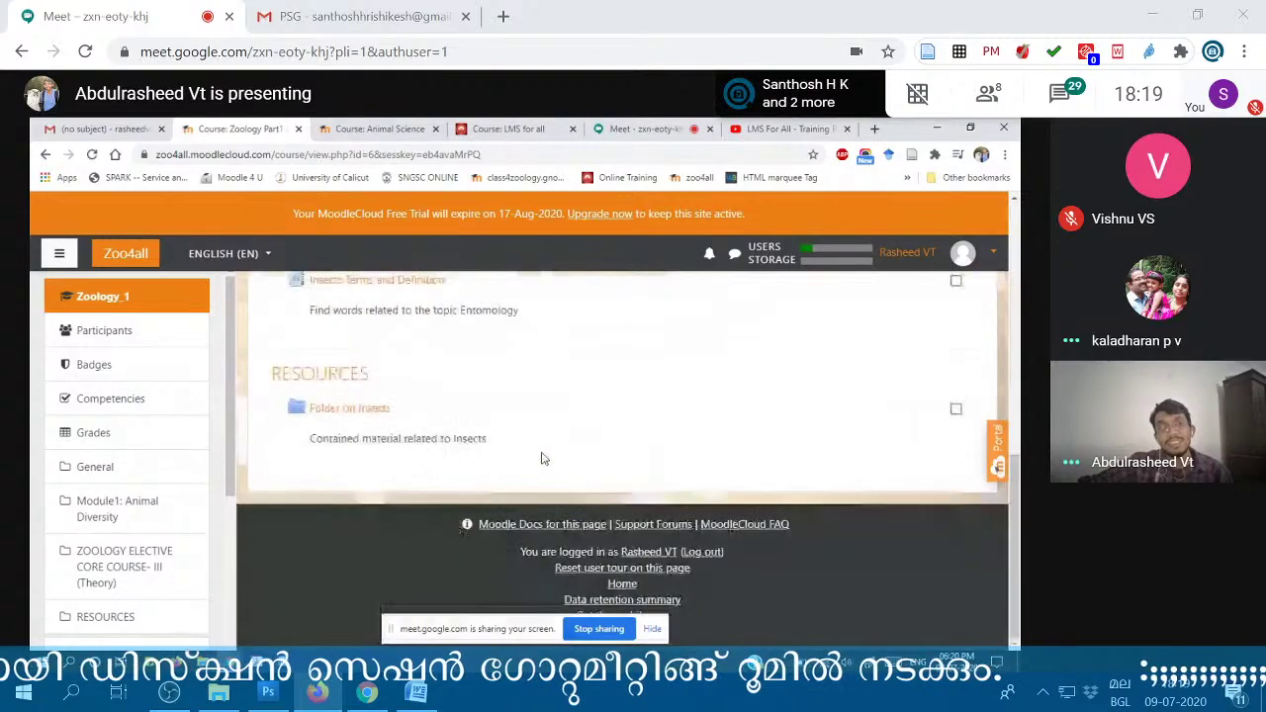
scroll(541, 458, "up", 15)
left_click_drag(427, 309, 523, 311)
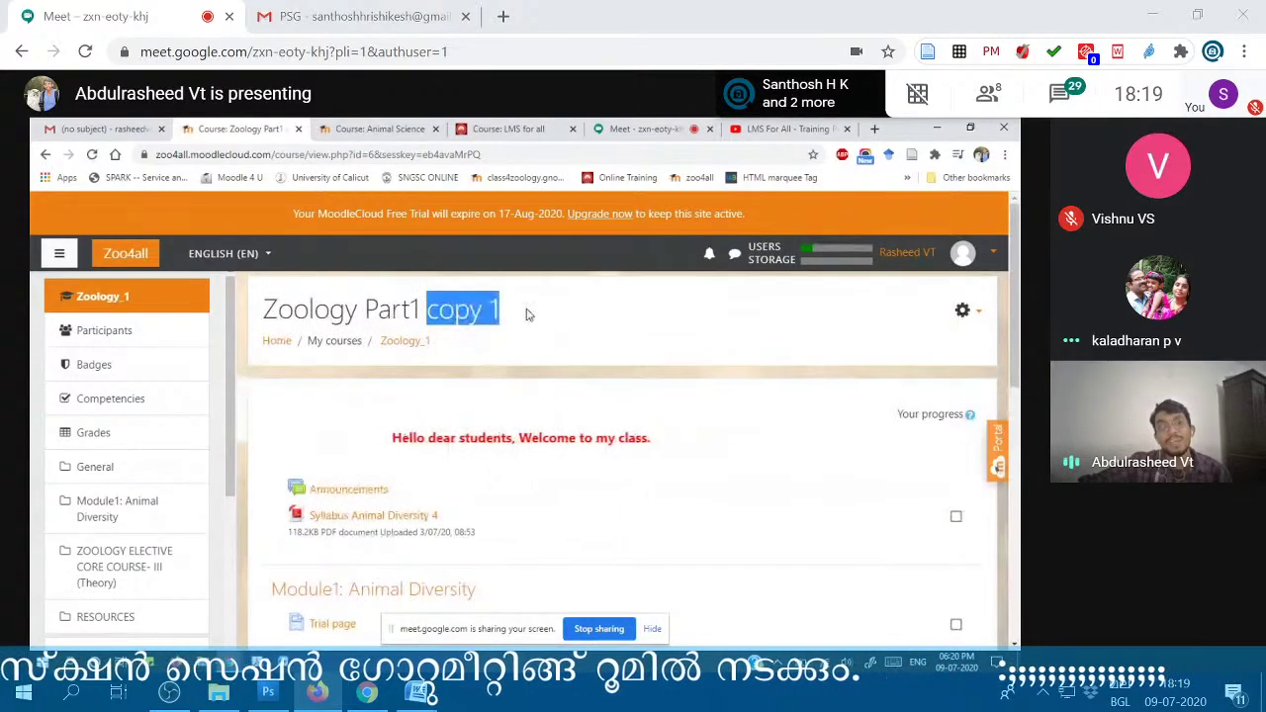
left_click(522, 312)
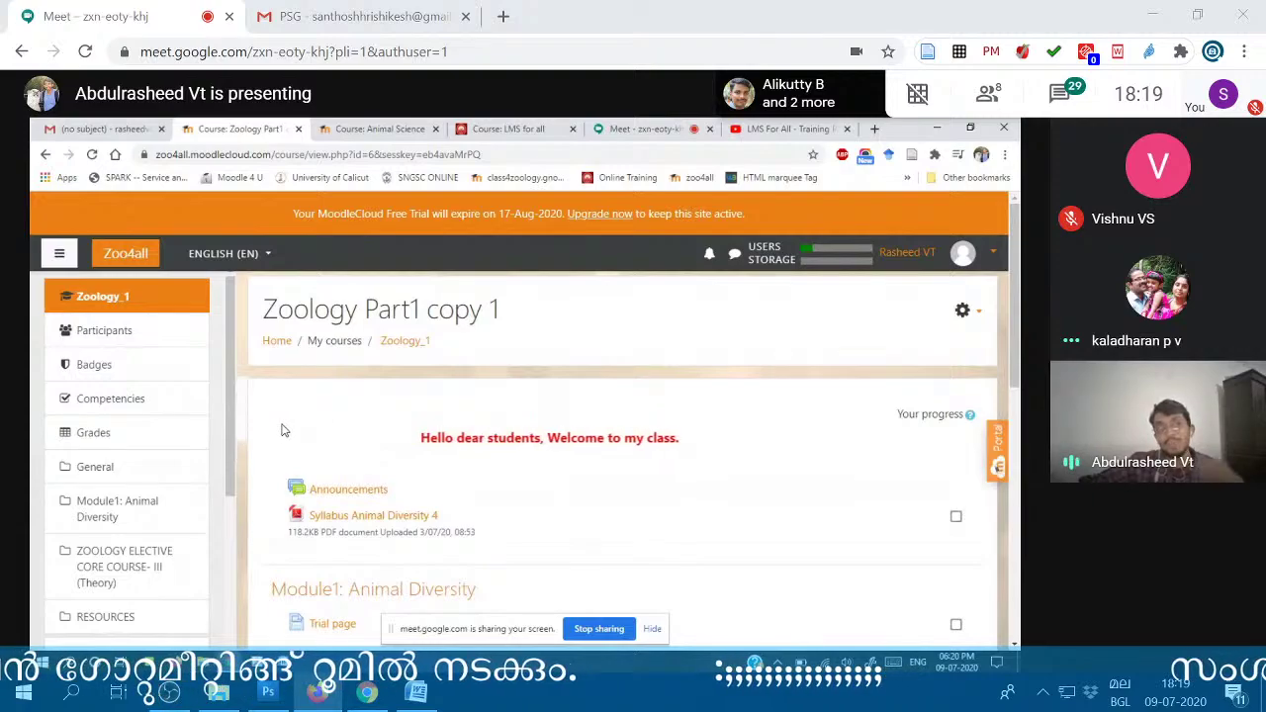
- Switch to the Animal Science course on the Class4zoology site and examine its page and the signed-in account type
left_click(358, 127)
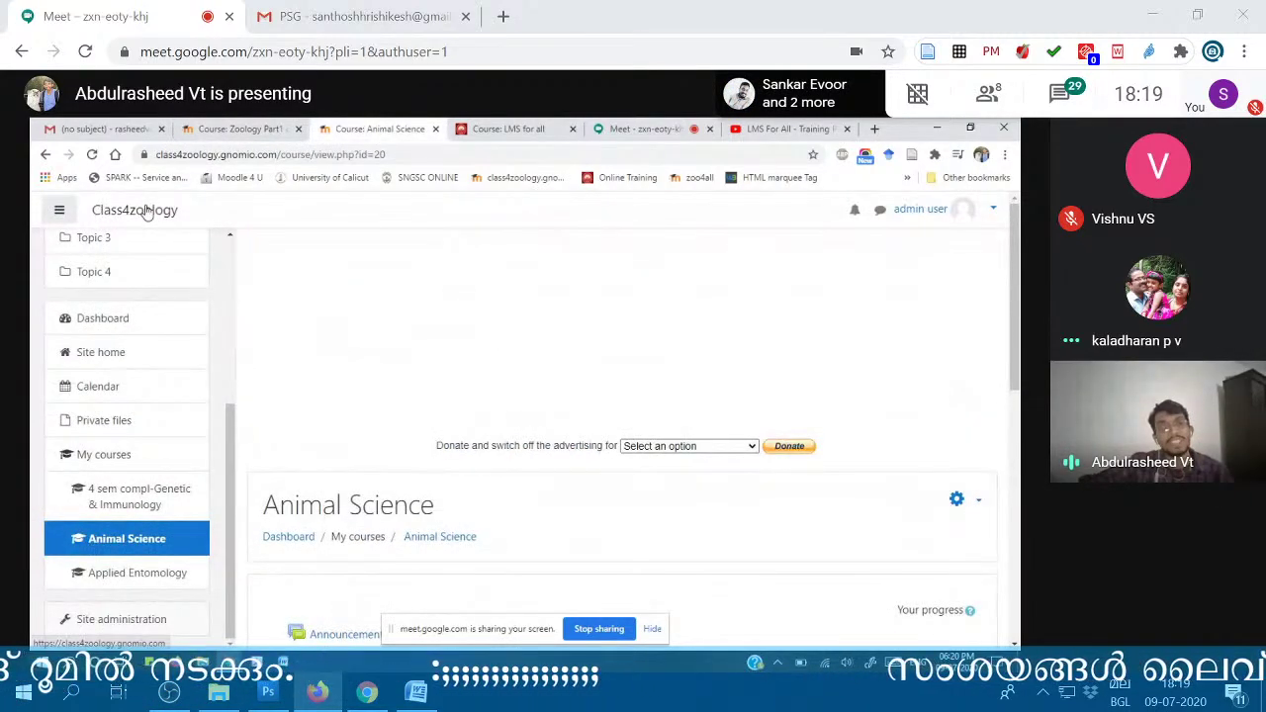
scroll(330, 379, "down", 3)
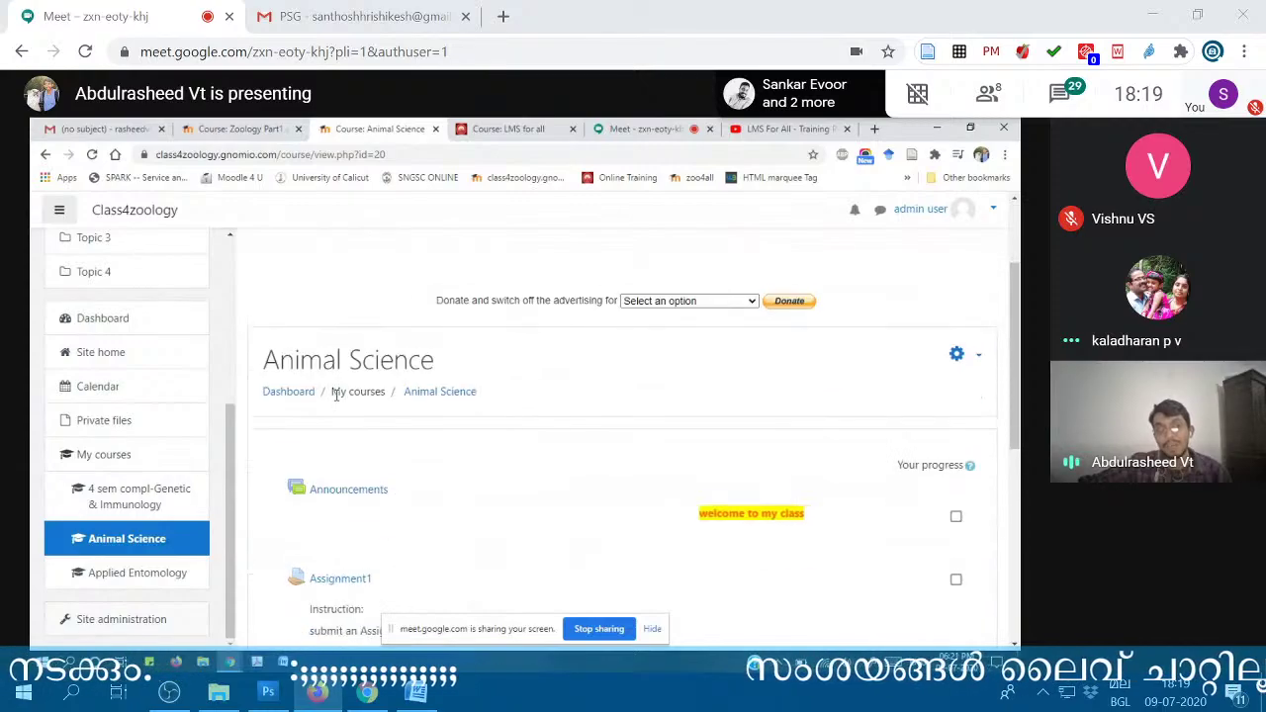
scroll(320, 497, "up", 3)
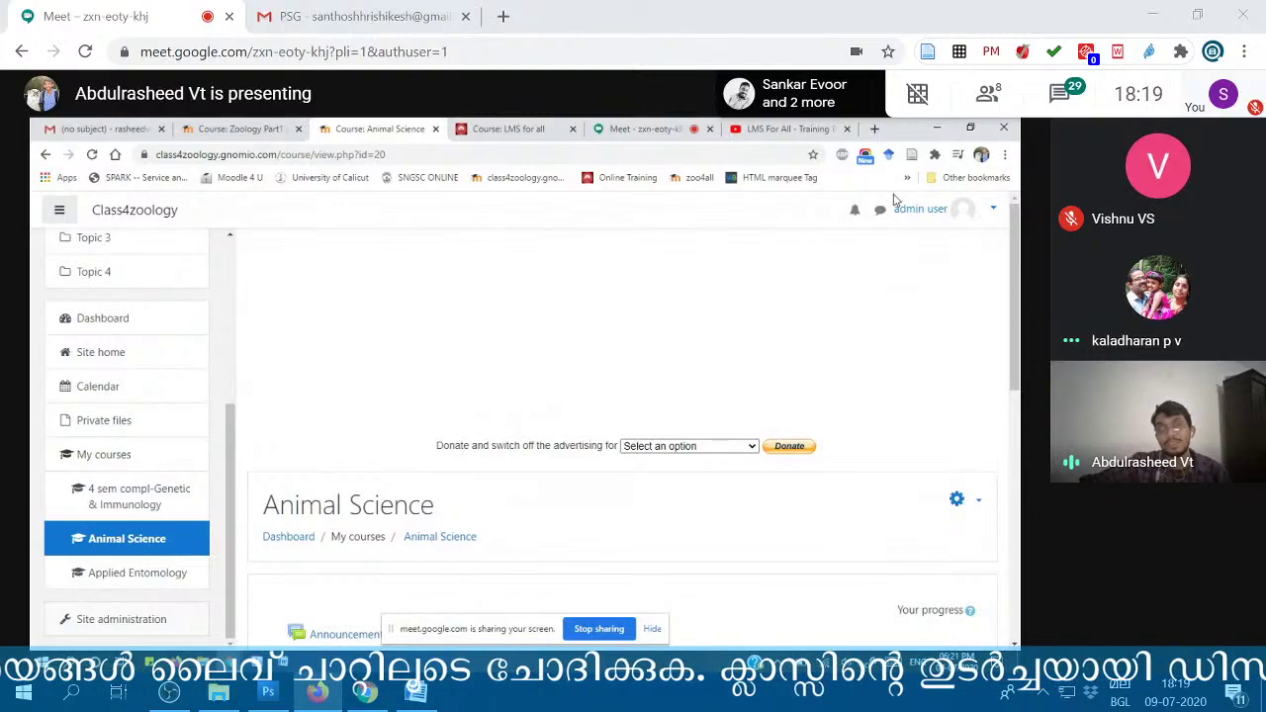
left_click_drag(895, 199, 941, 208)
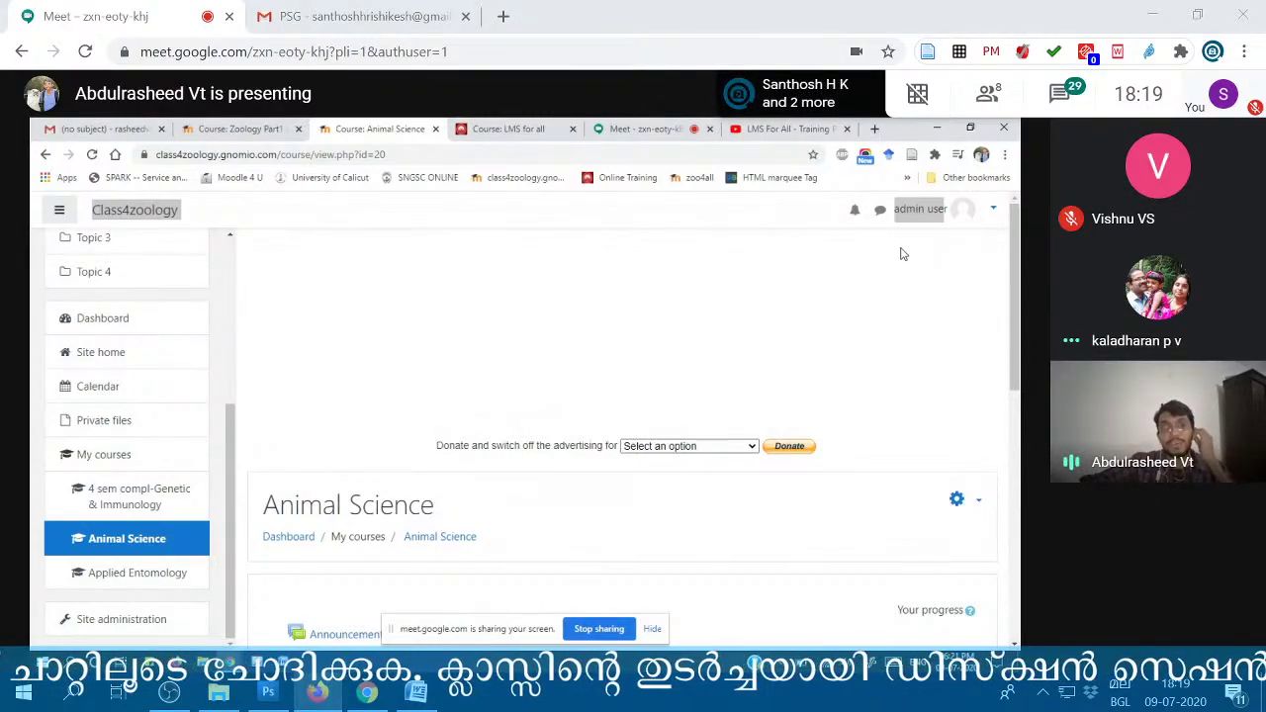
left_click(791, 208)
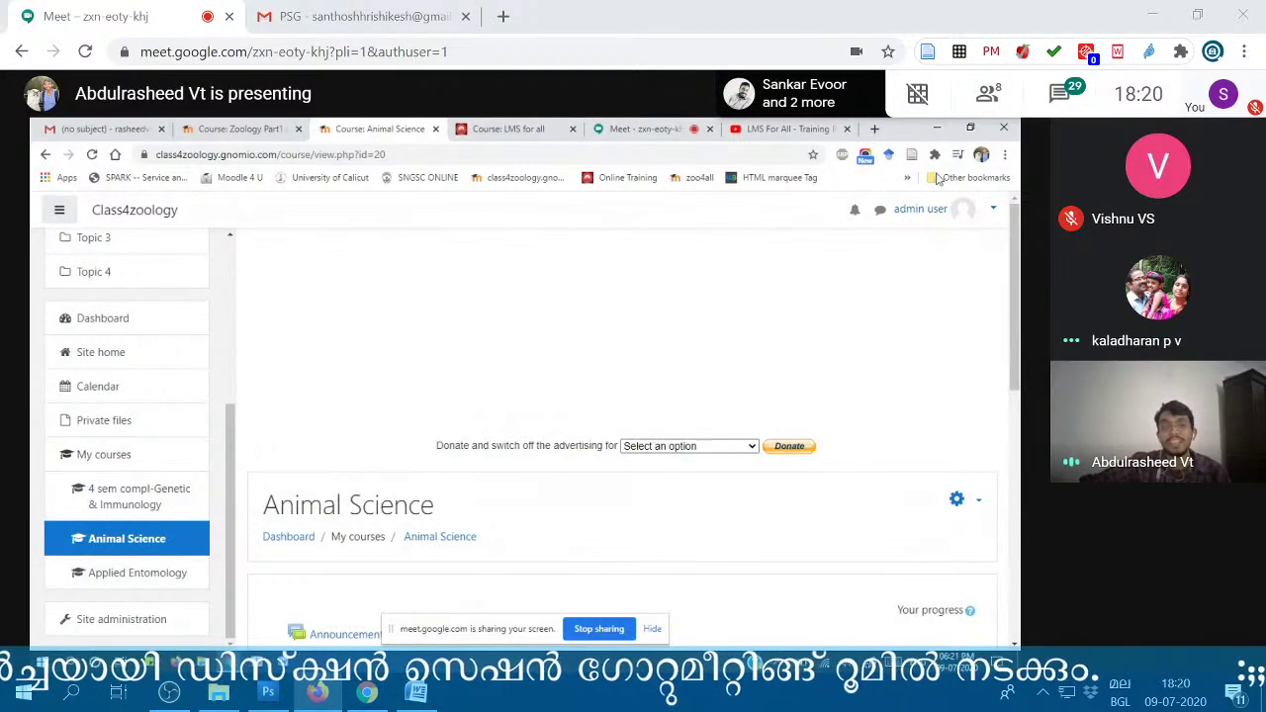
scroll(307, 451, "down", 5)
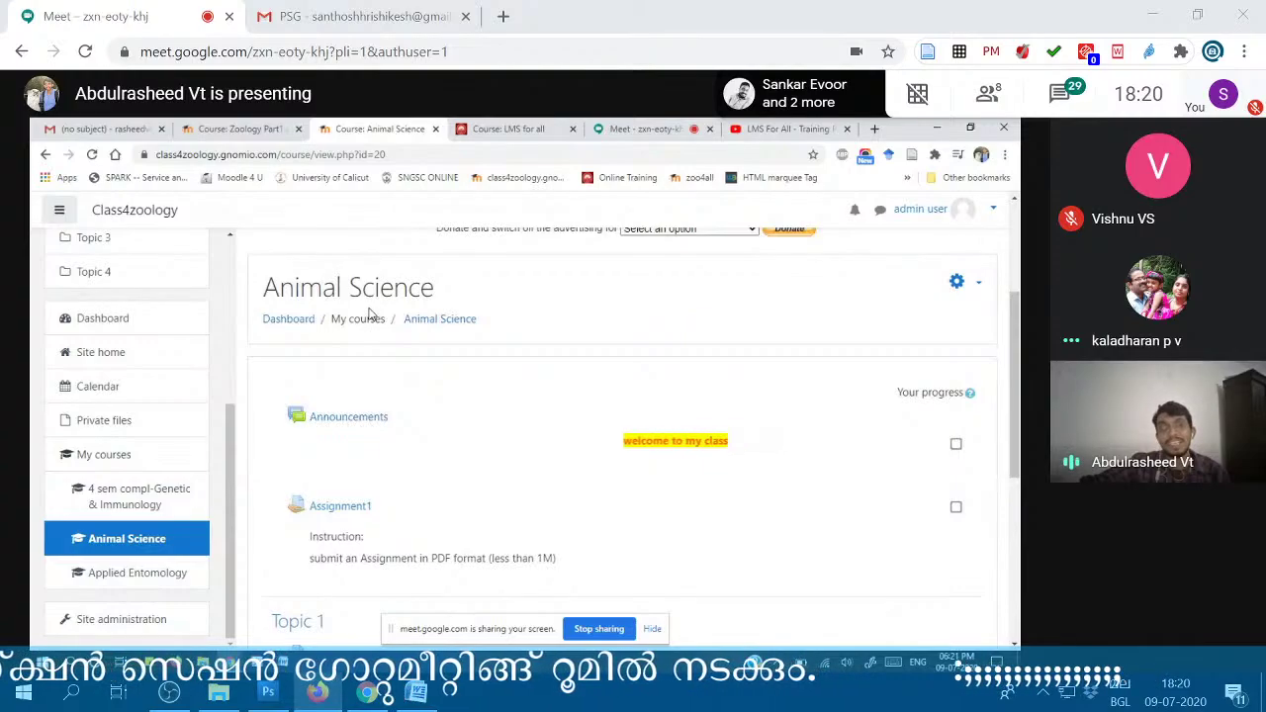
scroll(367, 316, "up", 2)
scroll(369, 315, "up", 1)
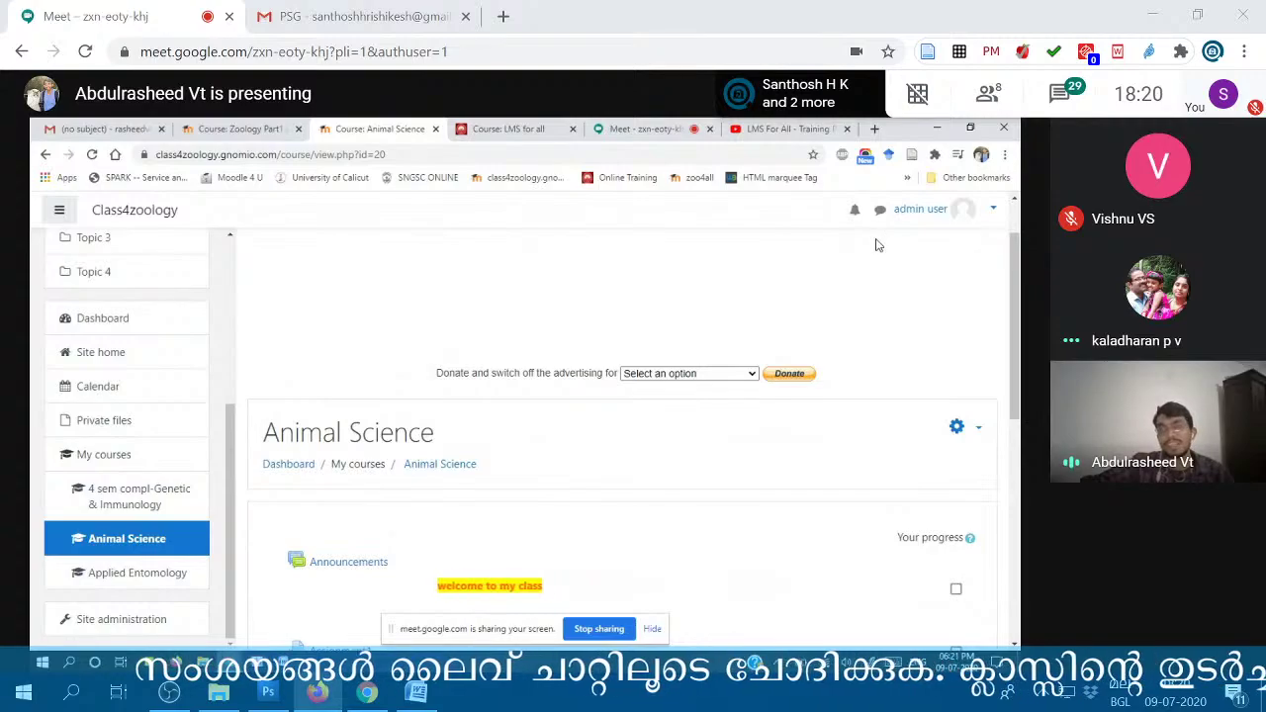
scroll(875, 245, "down", 1)
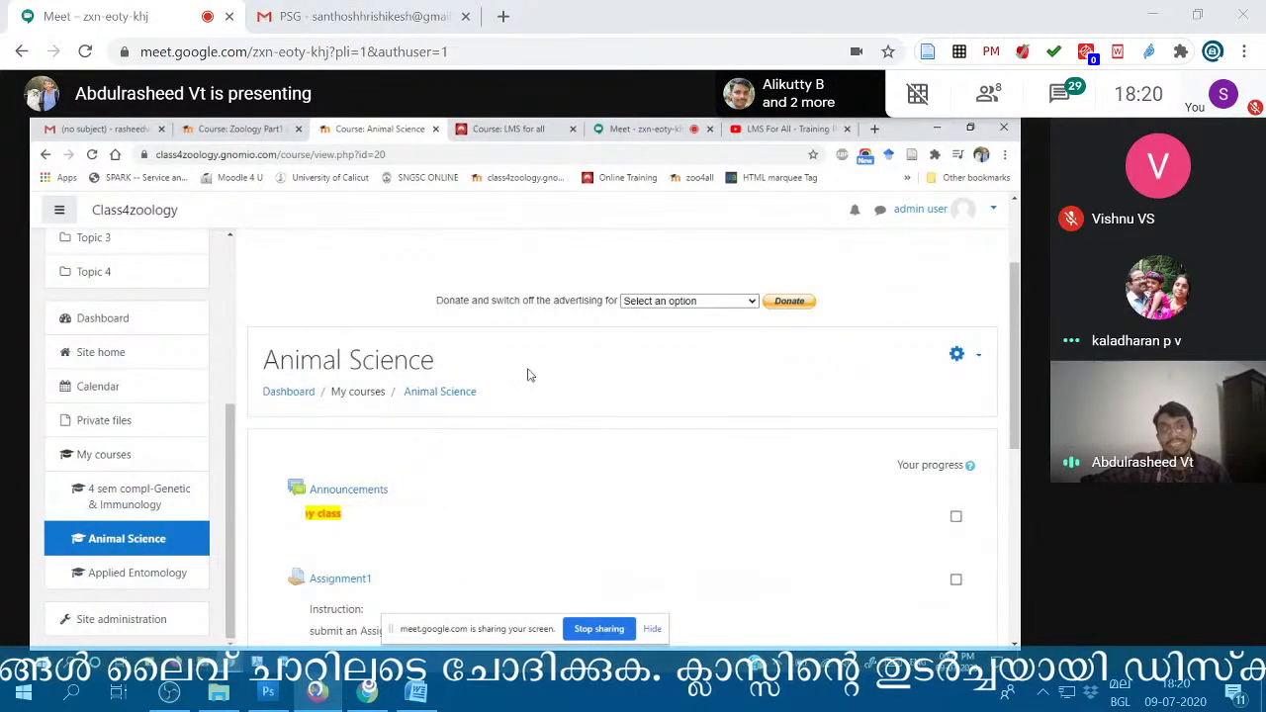
scroll(520, 362, "down", 3)
scroll(523, 362, "up", 3)
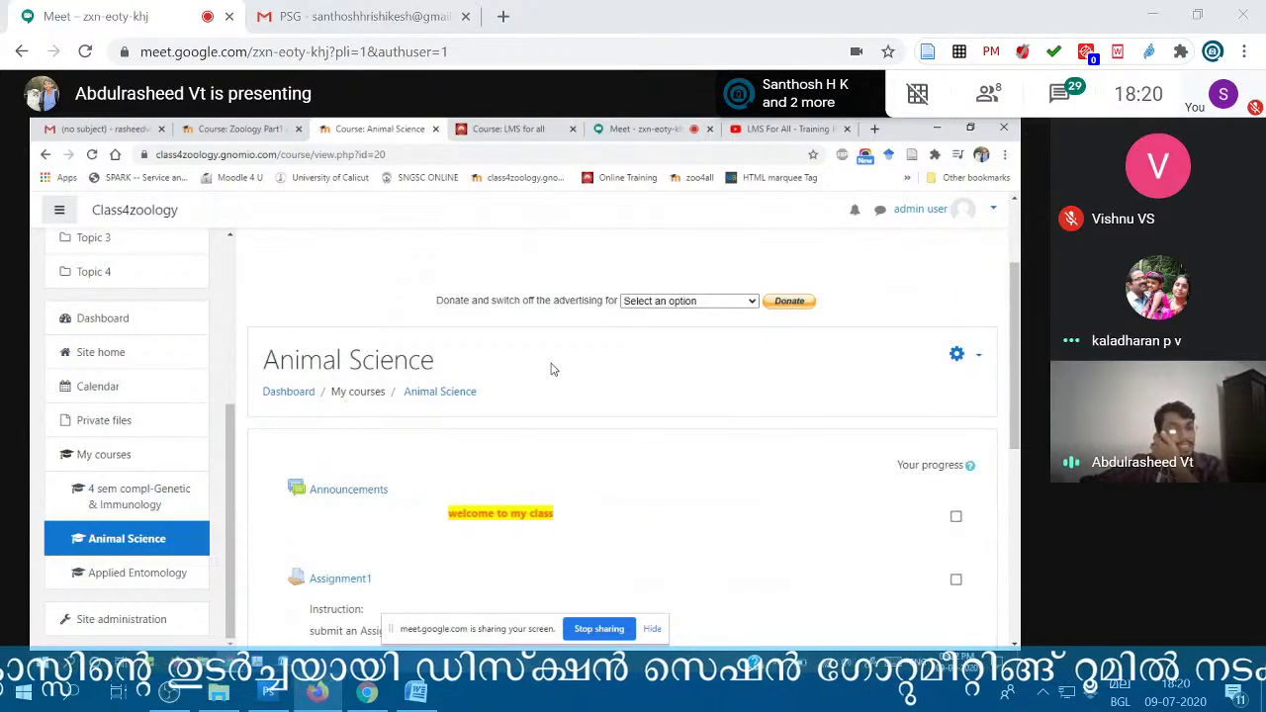
- Go to the Restore page of the Animal Science course and find its backup file import area
left_click(975, 361)
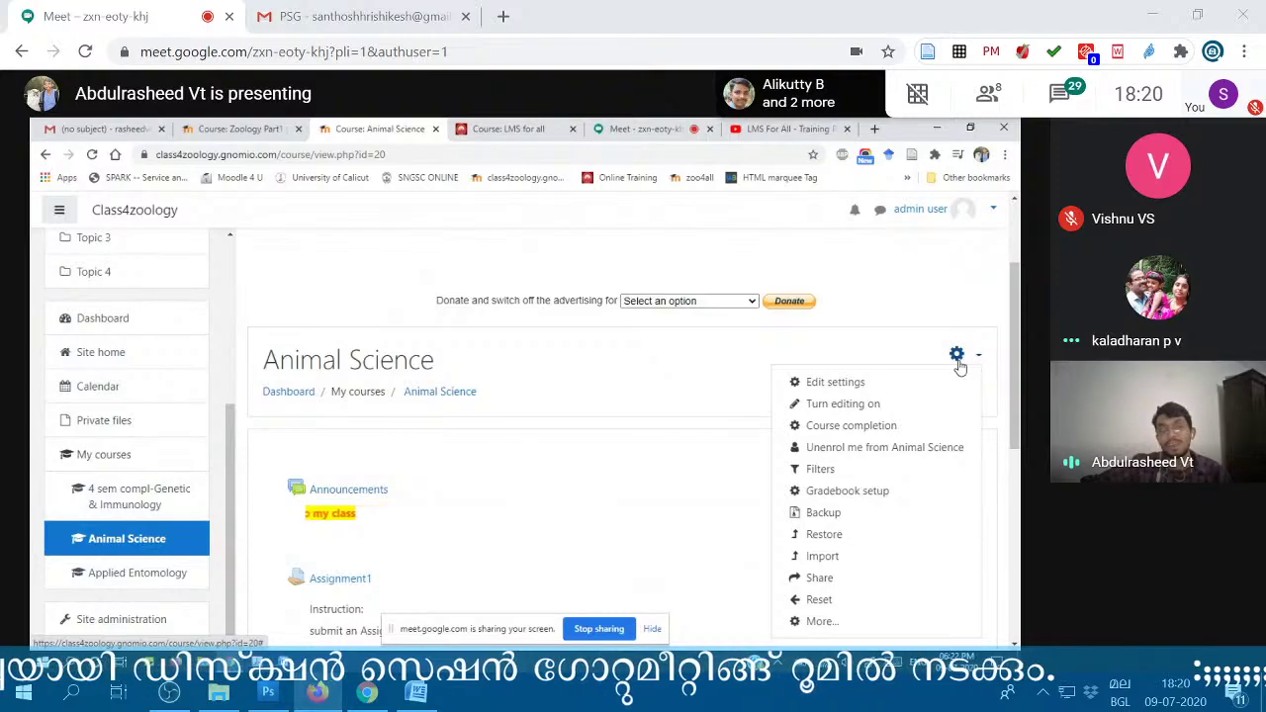
left_click(824, 534)
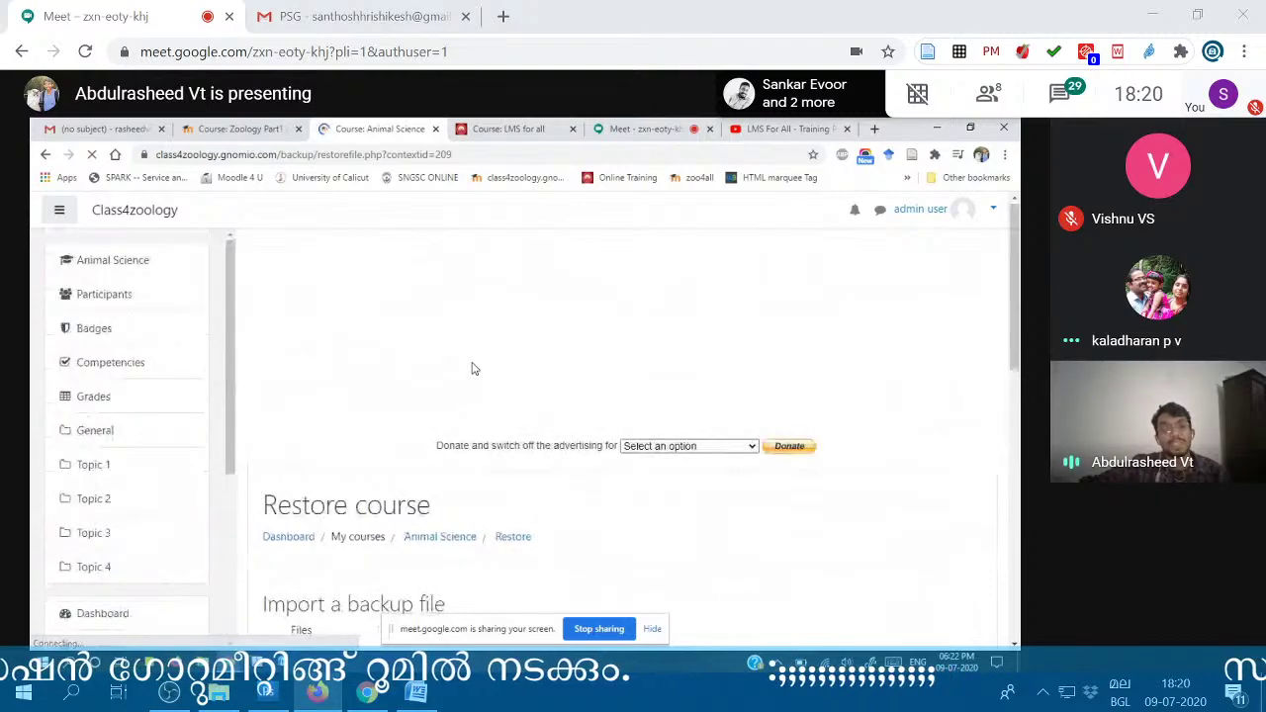
scroll(472, 369, "down", 4)
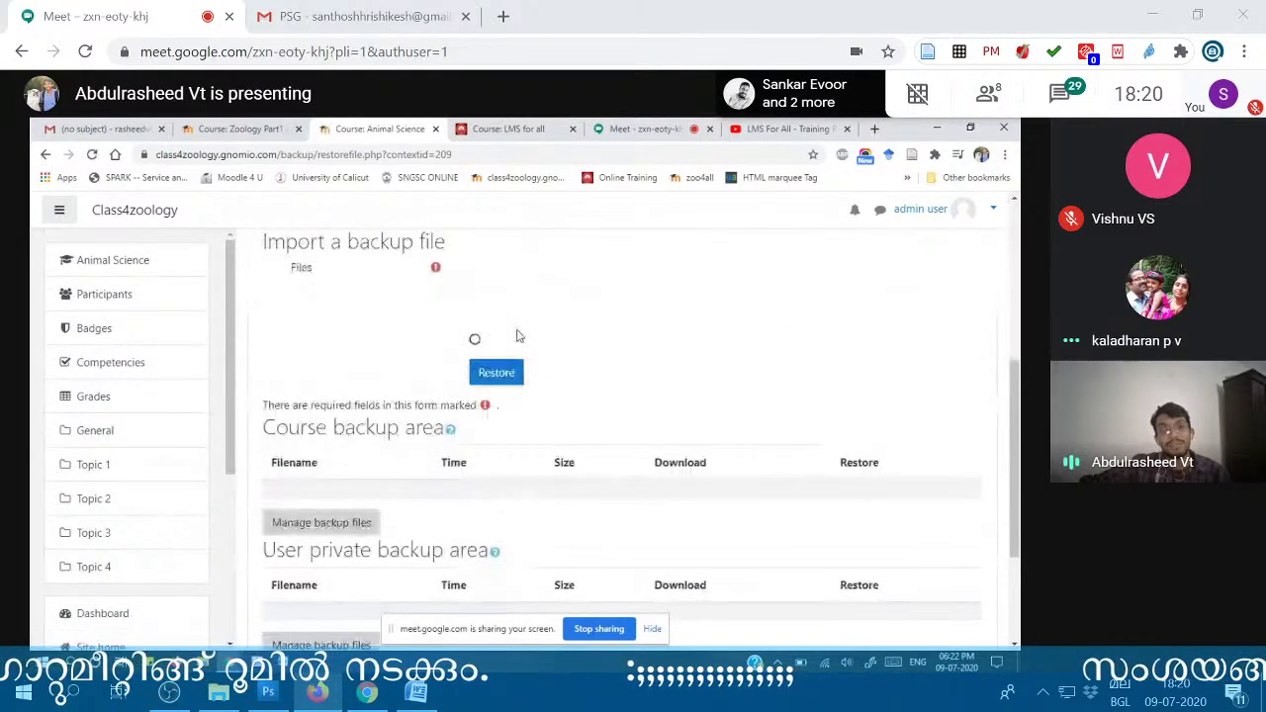
- Upload backup-moodle2-course-3-zoology-20200709-1814.mbz from Downloads as the backup file on Class4zoology and start restoring it
left_click(501, 269)
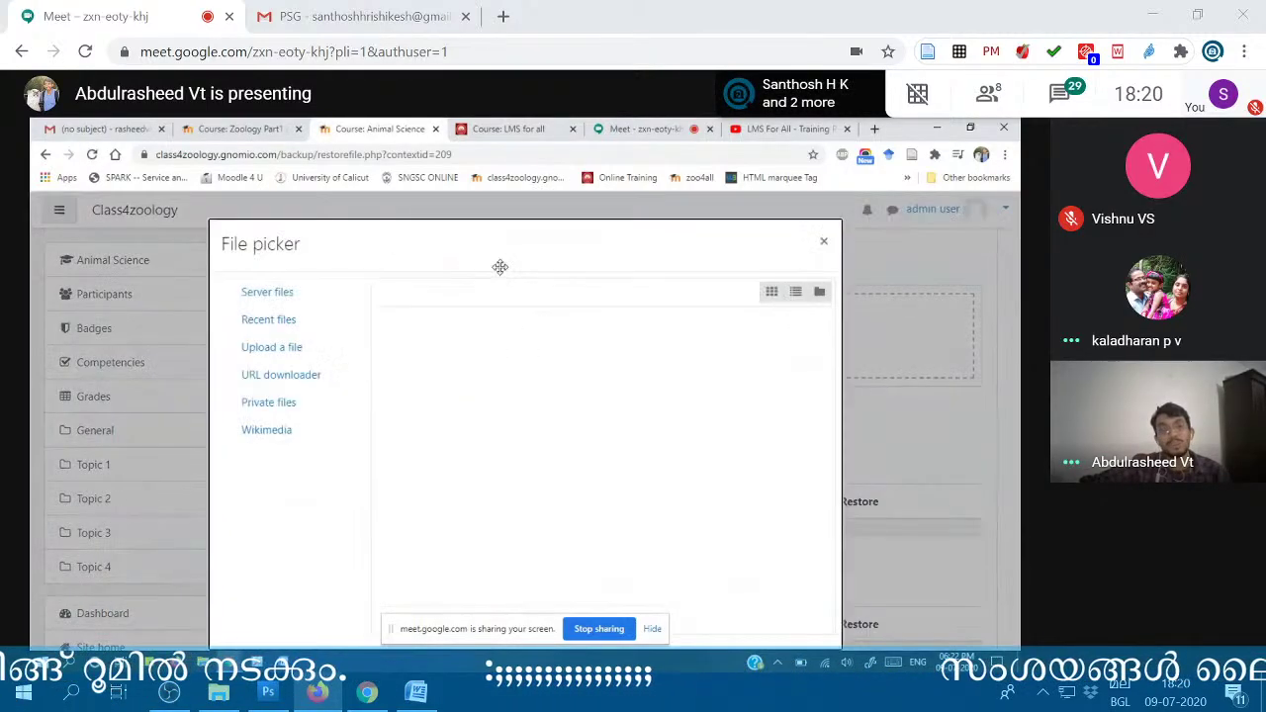
left_click(282, 354)
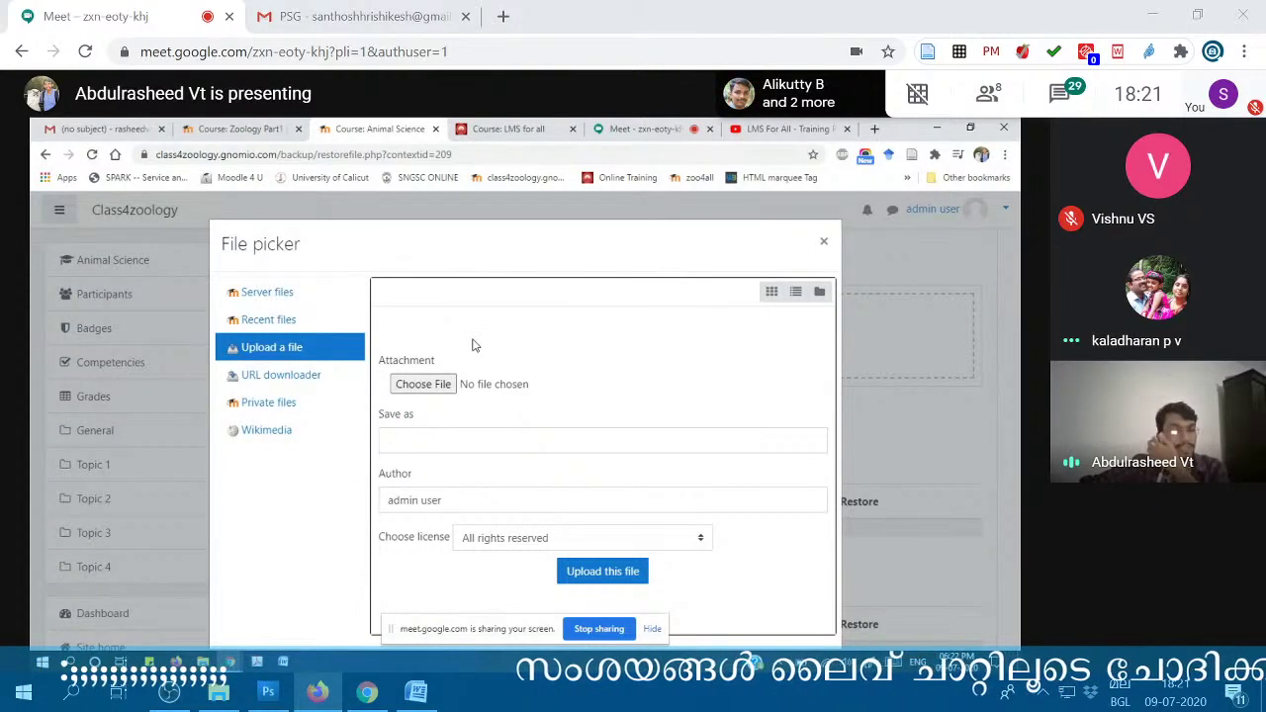
left_click(435, 382)
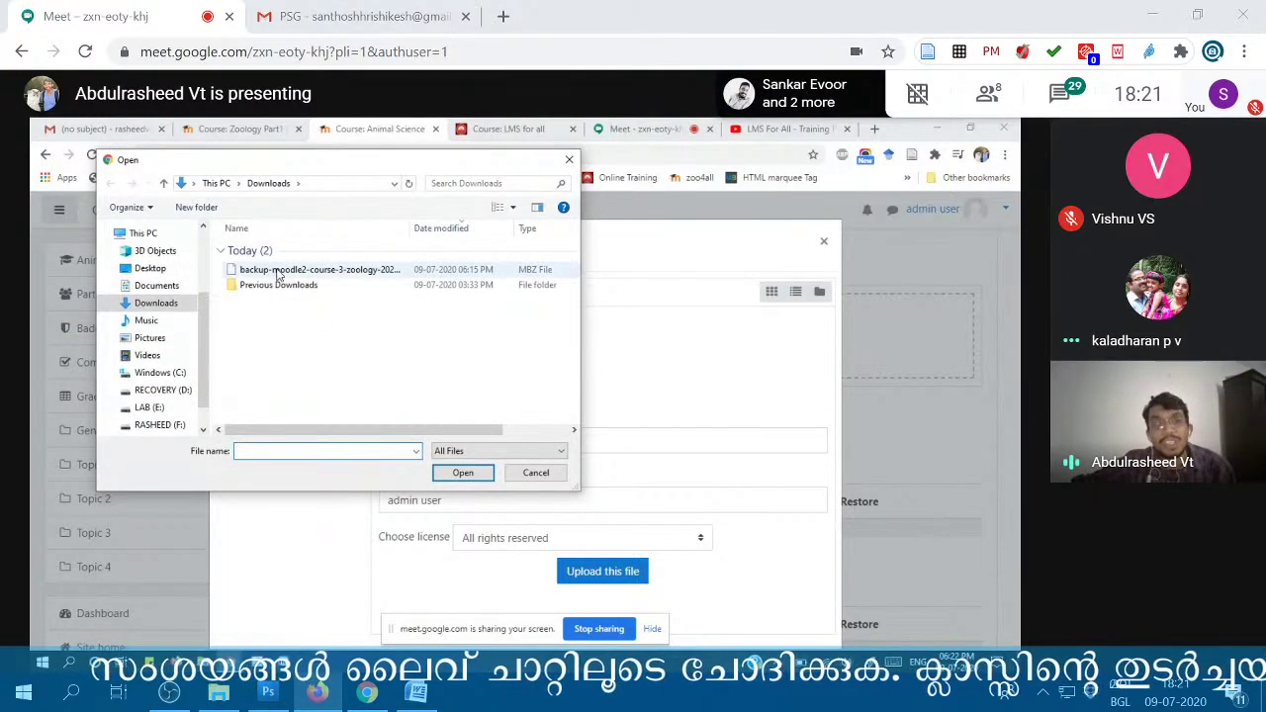
left_click(316, 269)
left_click(459, 474)
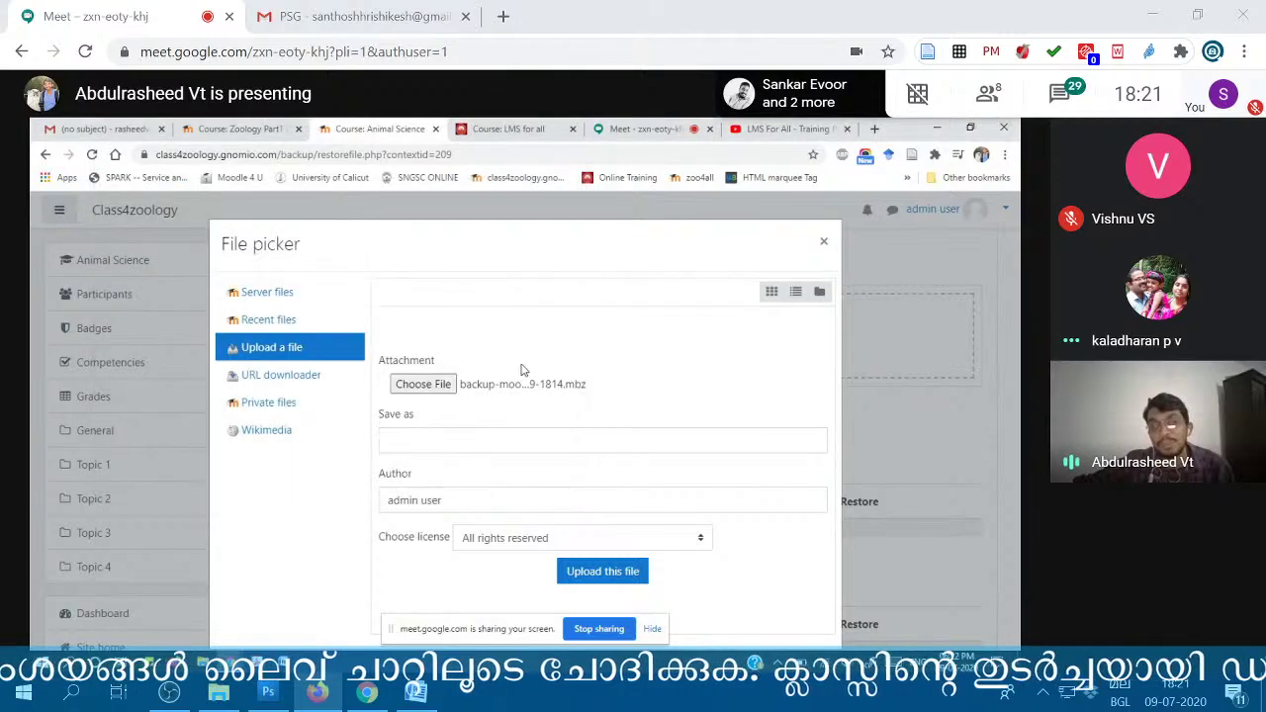
left_click(606, 576)
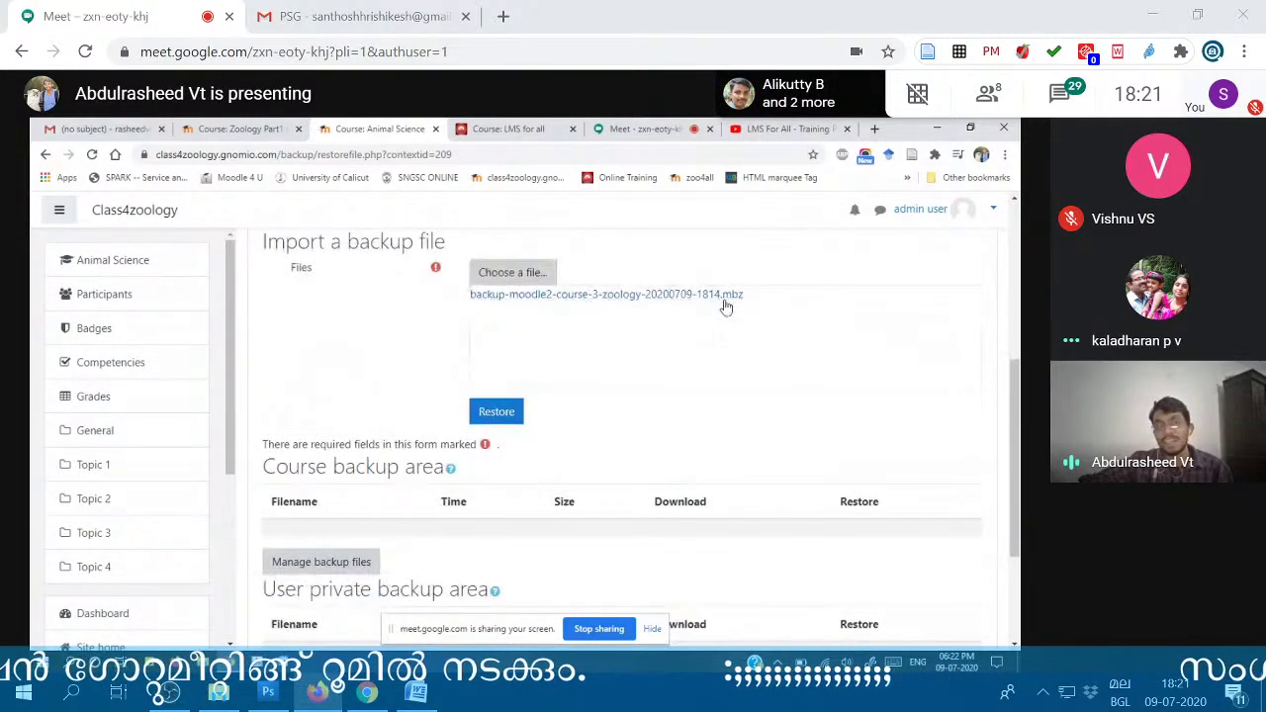
left_click(500, 413)
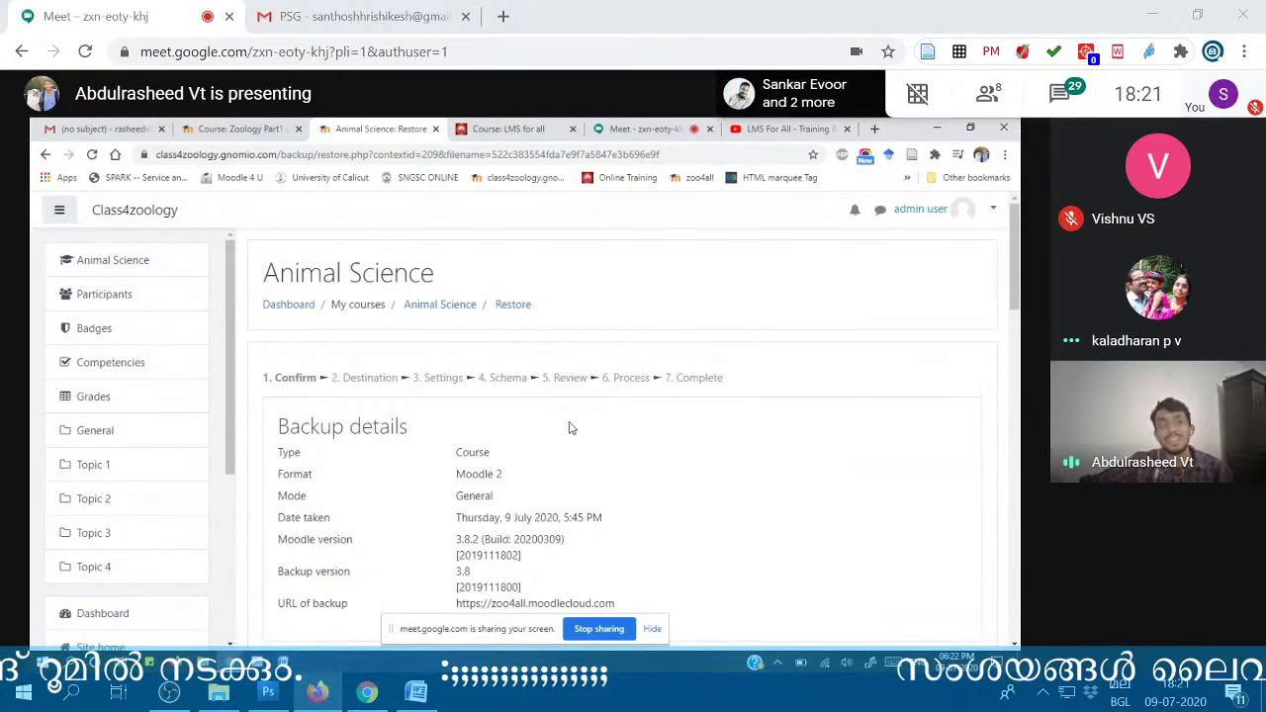
- Confirm the backup details and choose to restore as a new course in the Semester 1 category, continuing to the restore settings
scroll(323, 378, "down", 1)
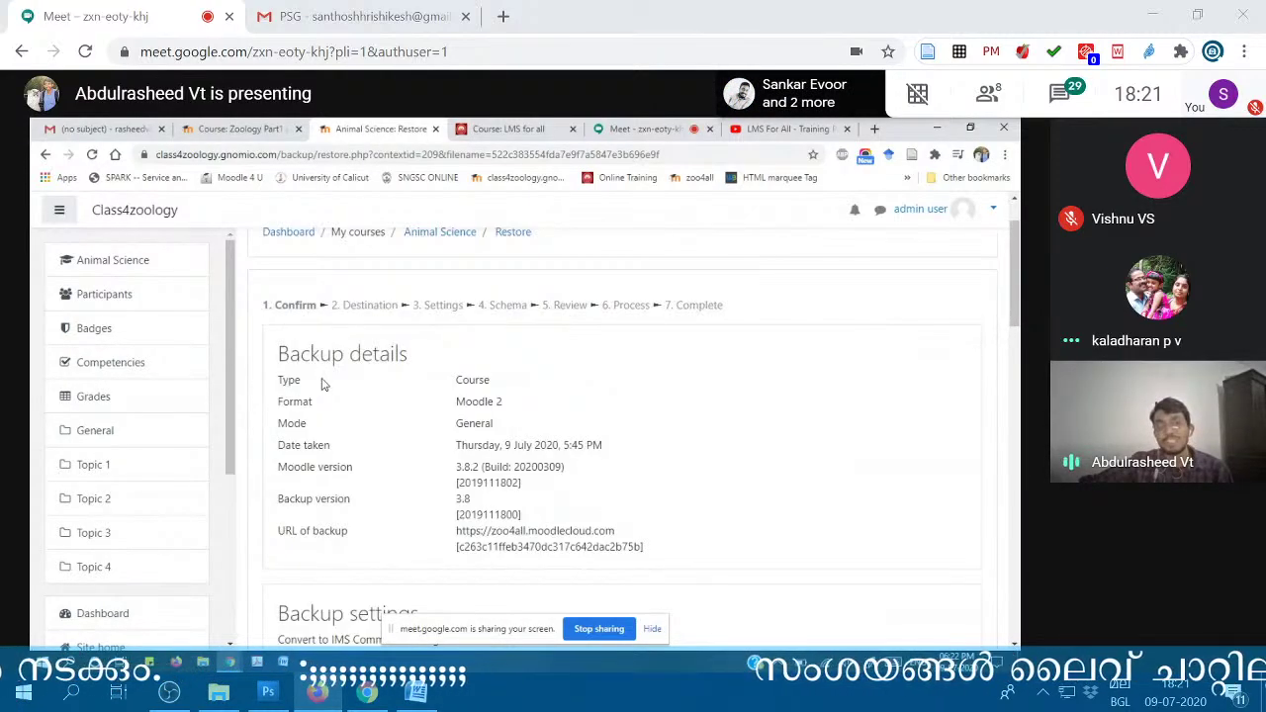
scroll(322, 384, "down", 10)
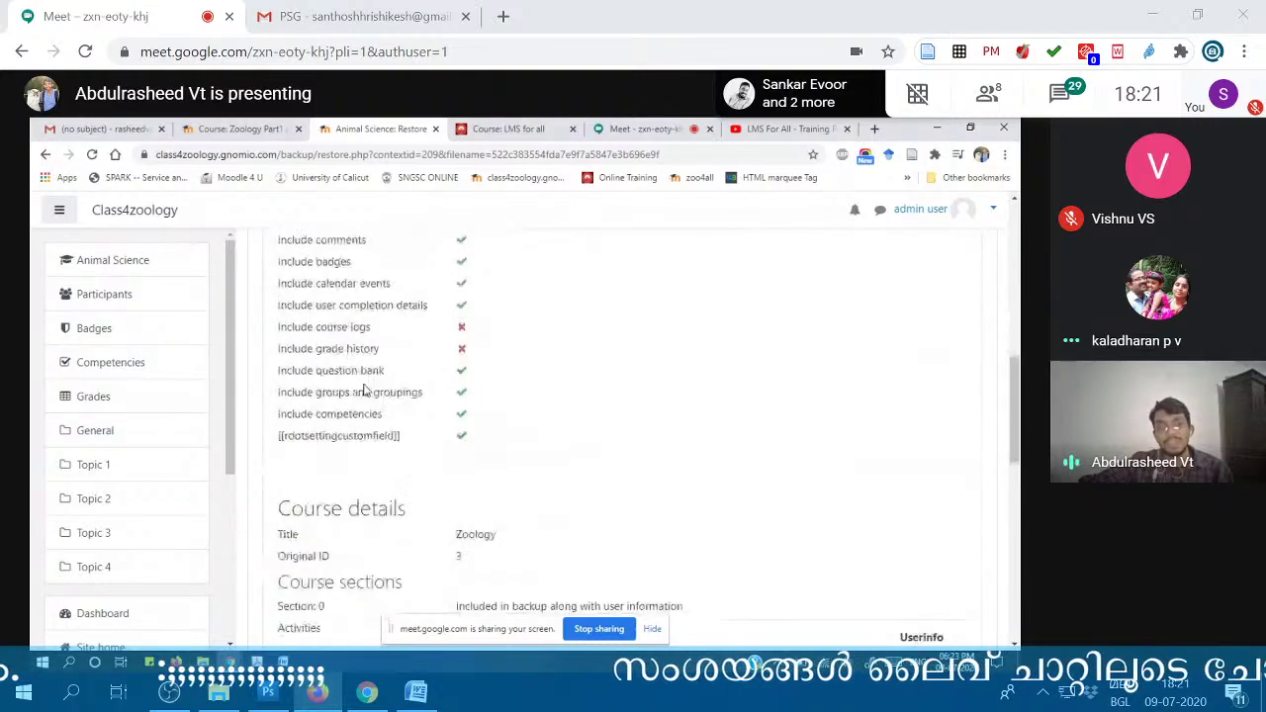
scroll(366, 391, "down", 10)
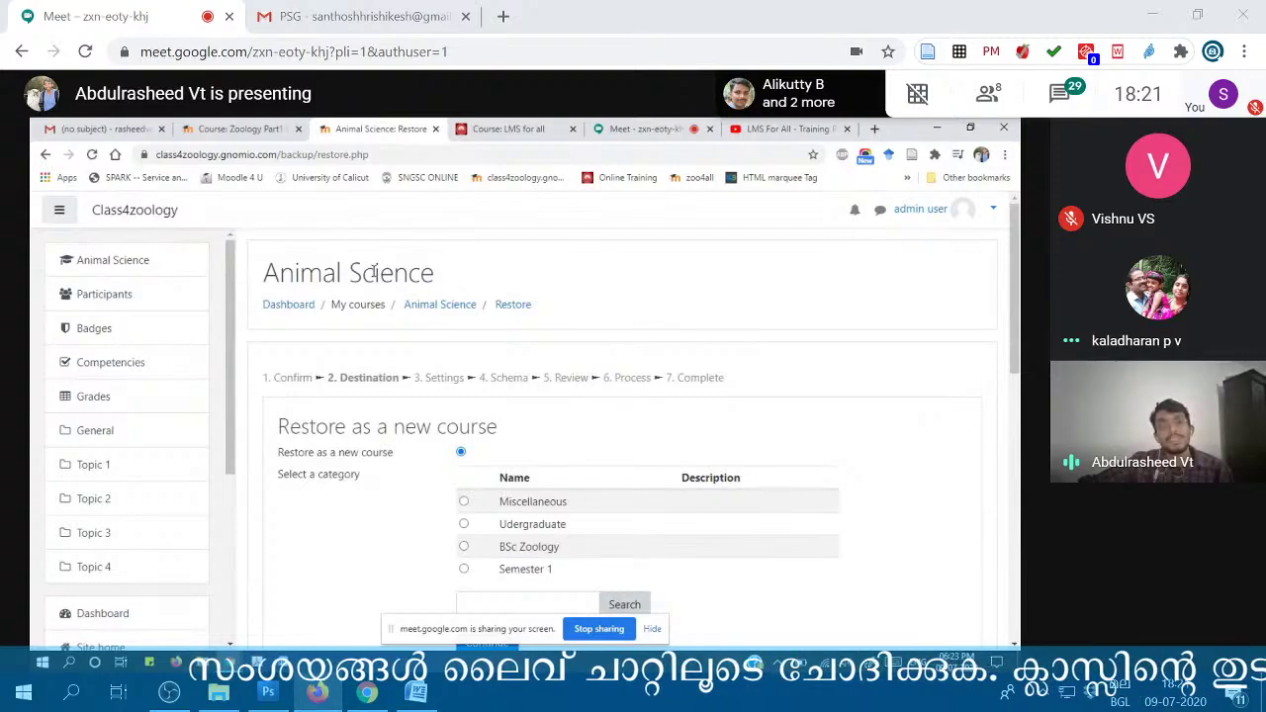
scroll(374, 275, "down", 3)
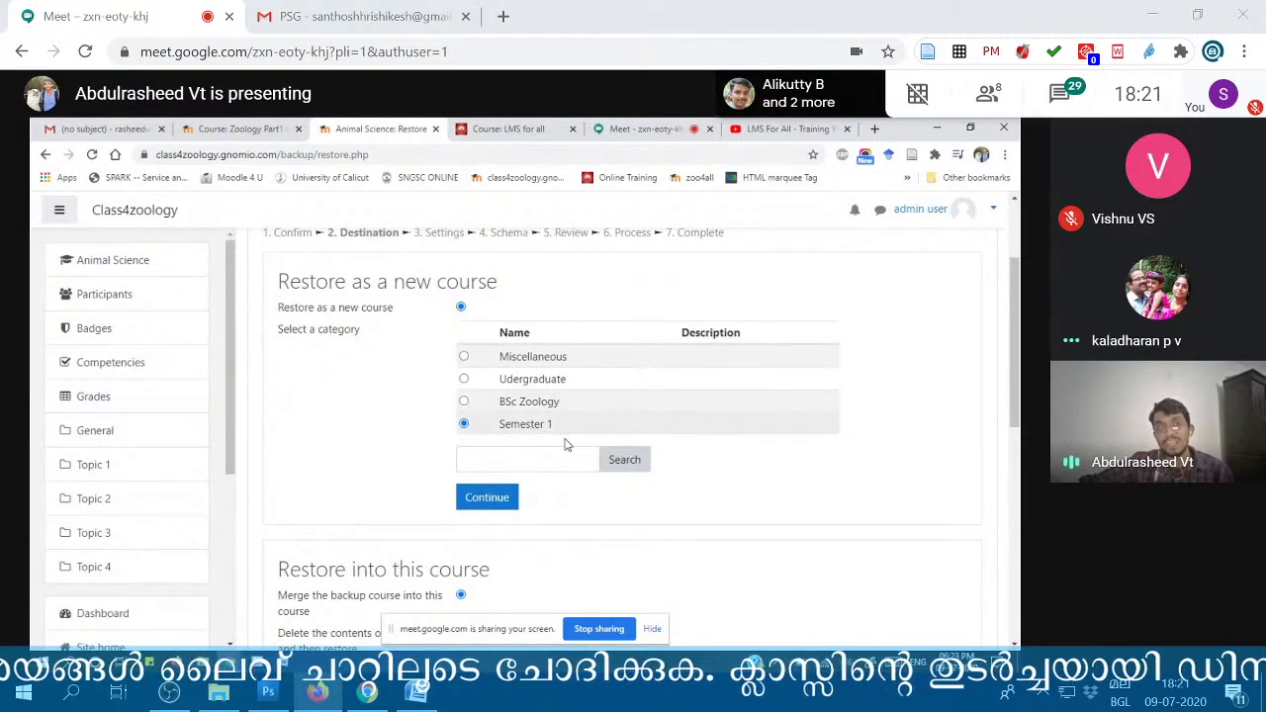
left_click(486, 497)
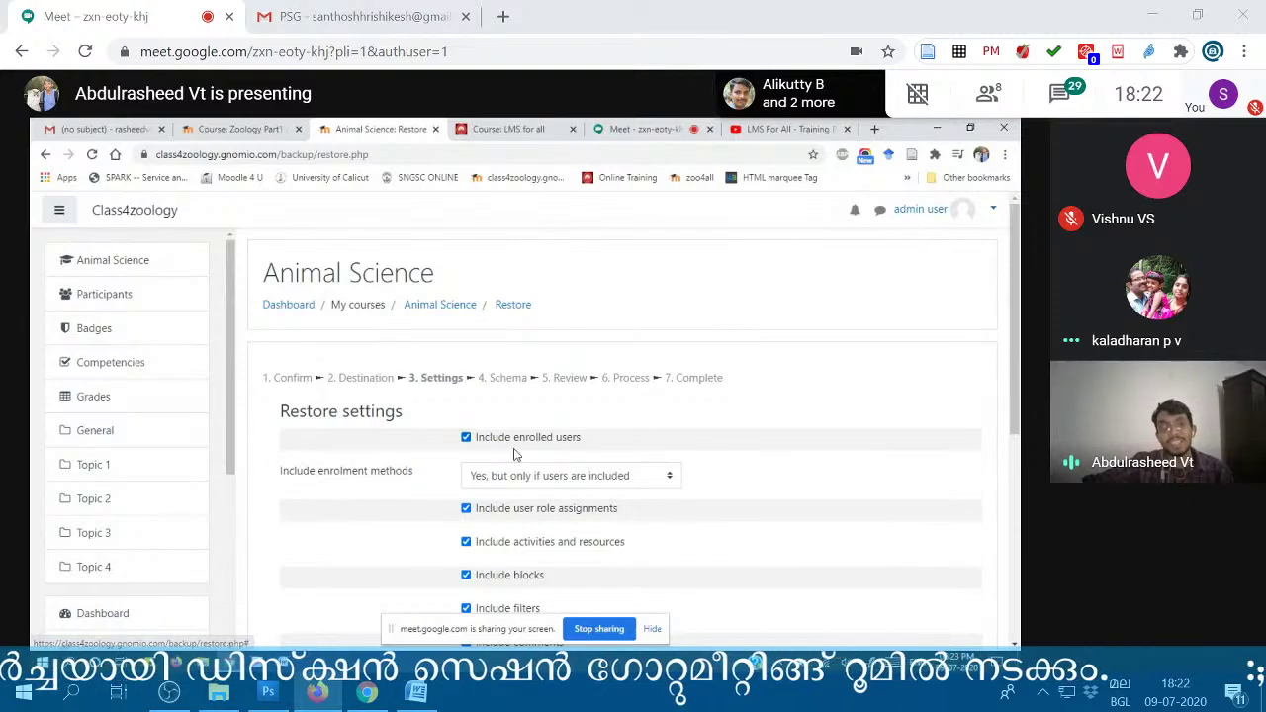
- Exclude enrolled users from the restore, keep the other restore settings, and continue to the schema stage
left_click(466, 438)
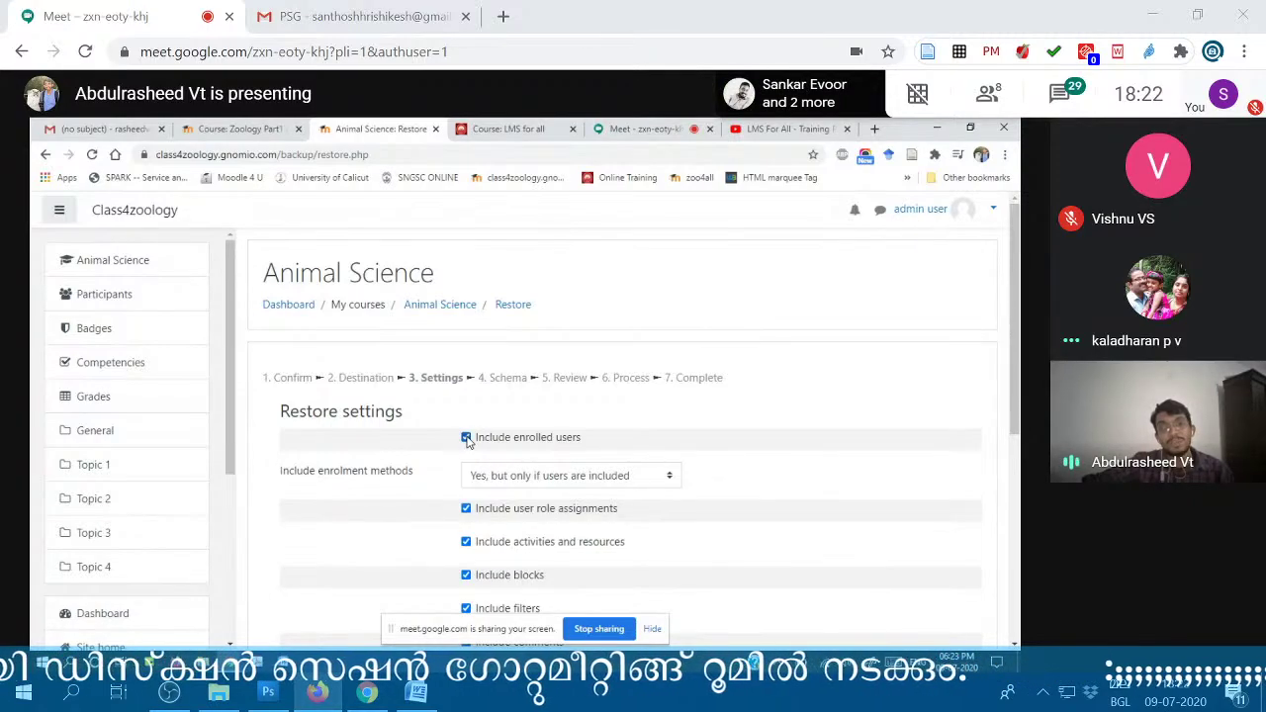
scroll(467, 442, "down", 1)
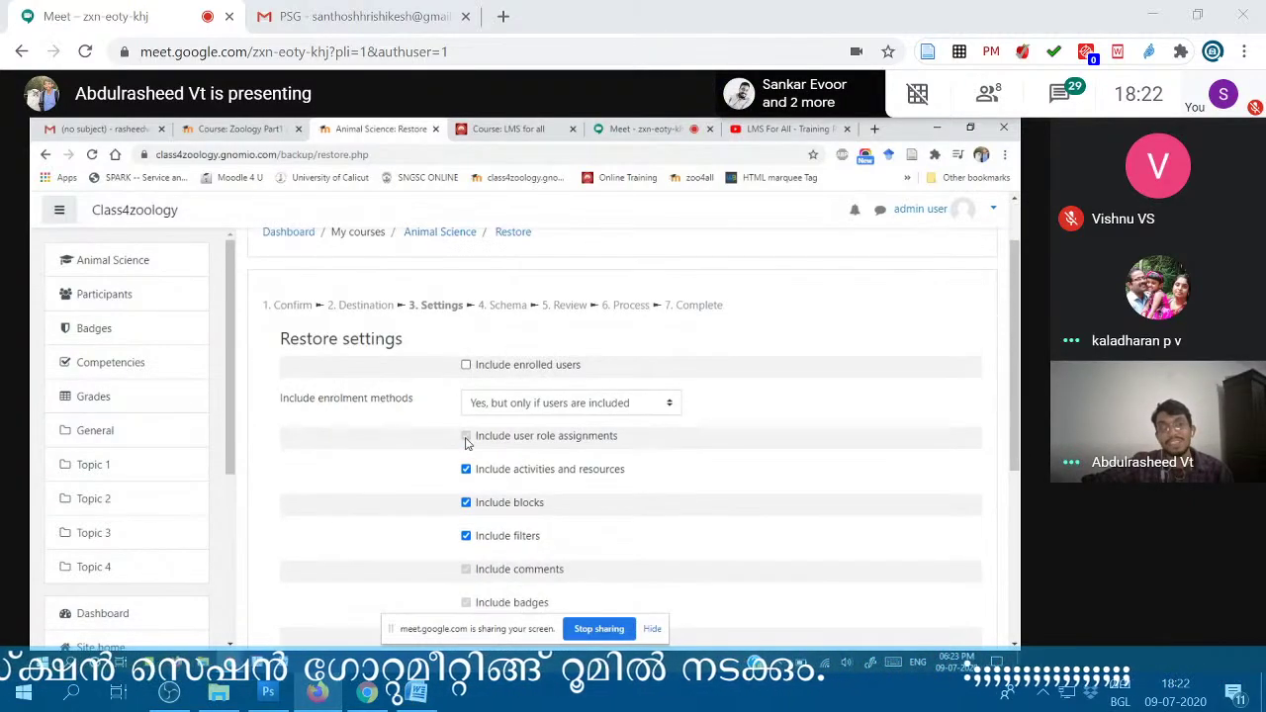
scroll(467, 443, "down", 4)
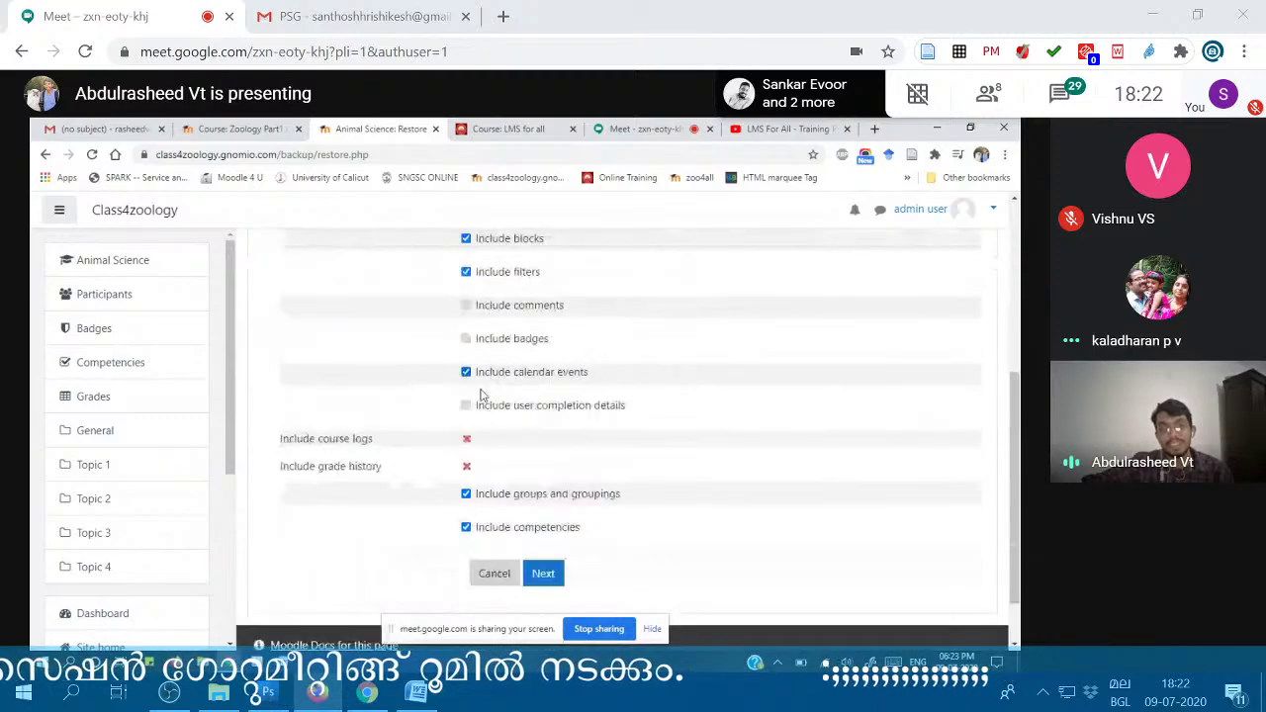
scroll(482, 439, "up", 3)
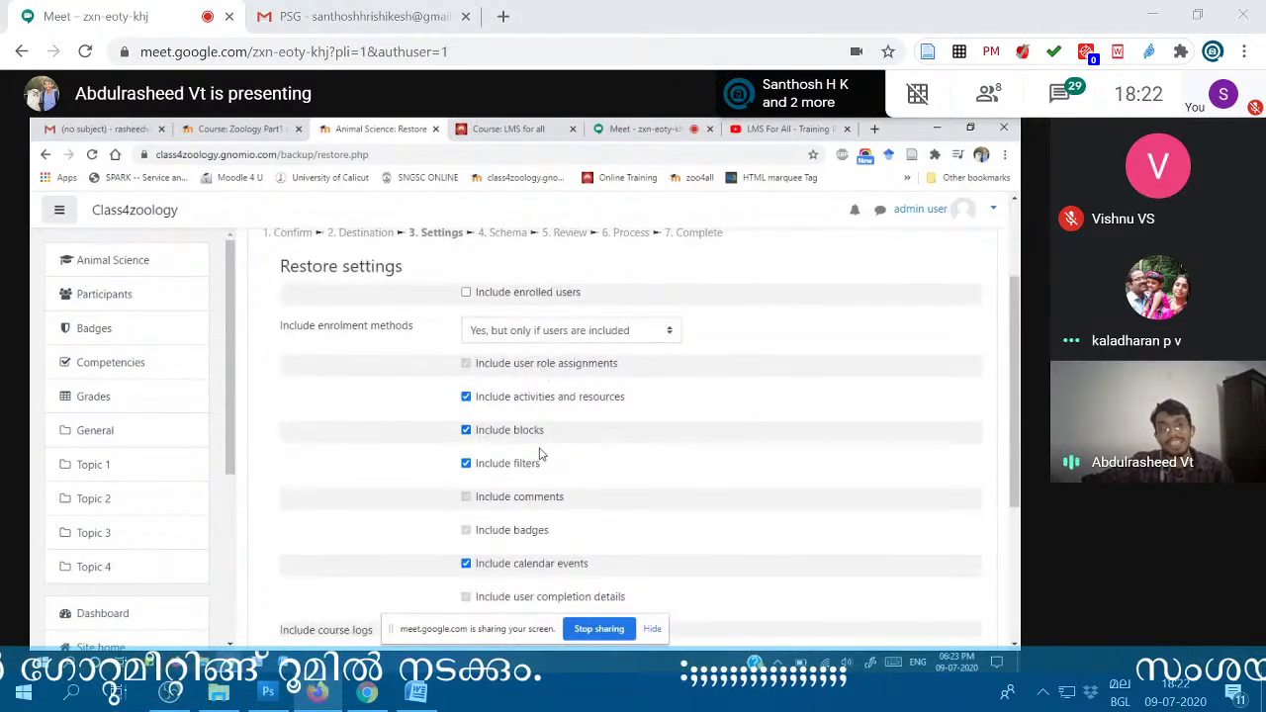
scroll(539, 455, "down", 4)
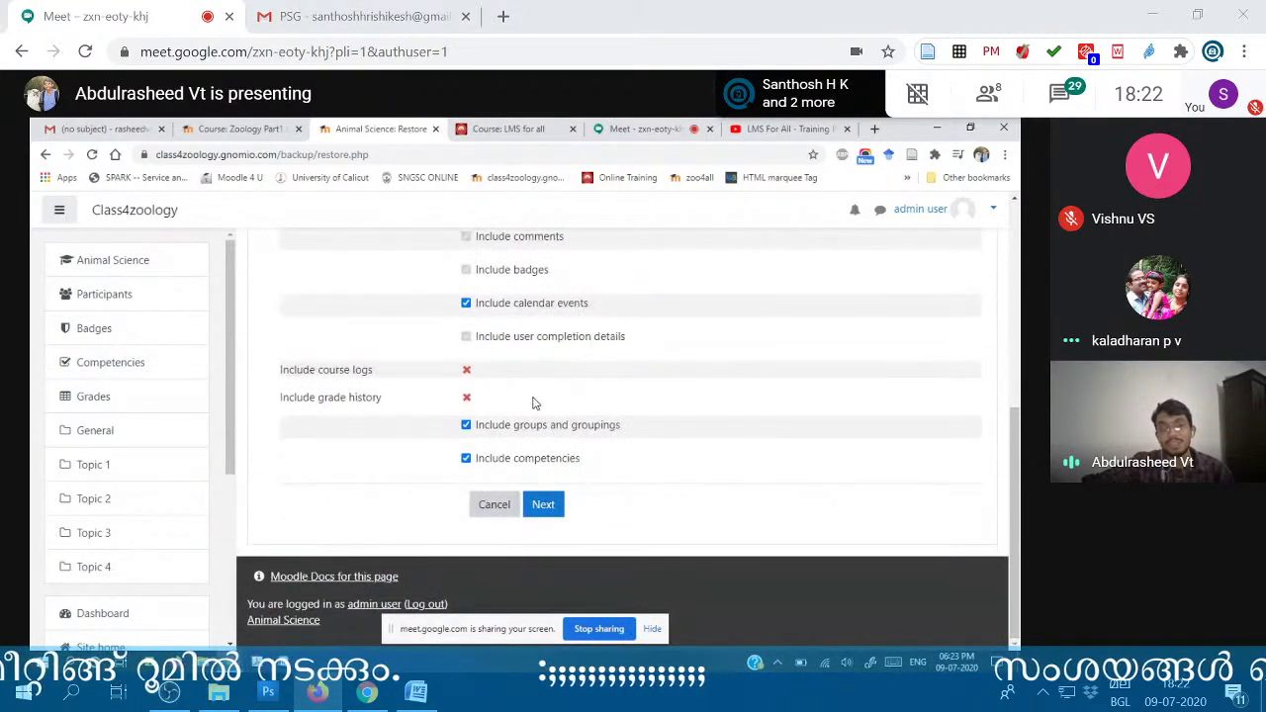
left_click(540, 506)
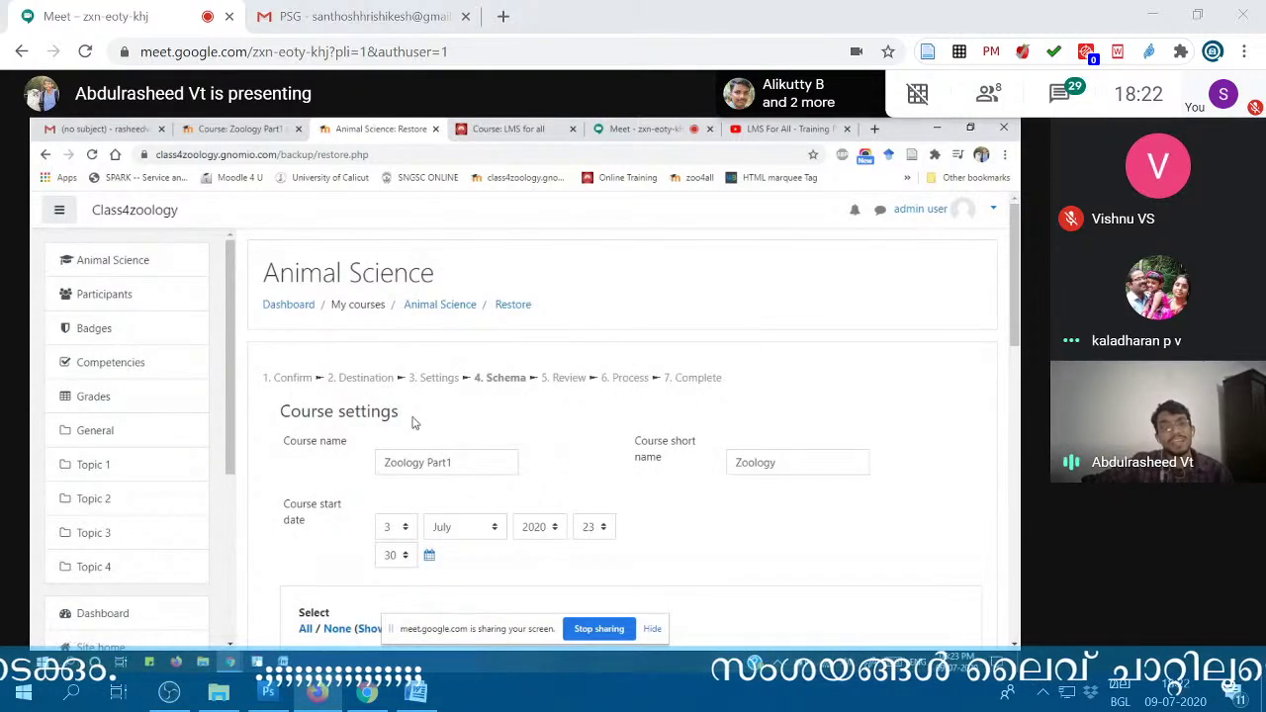
- Check the course name, start date and included sections in the schema, keep everything selected, and continue to the review stage
scroll(414, 423, "down", 1)
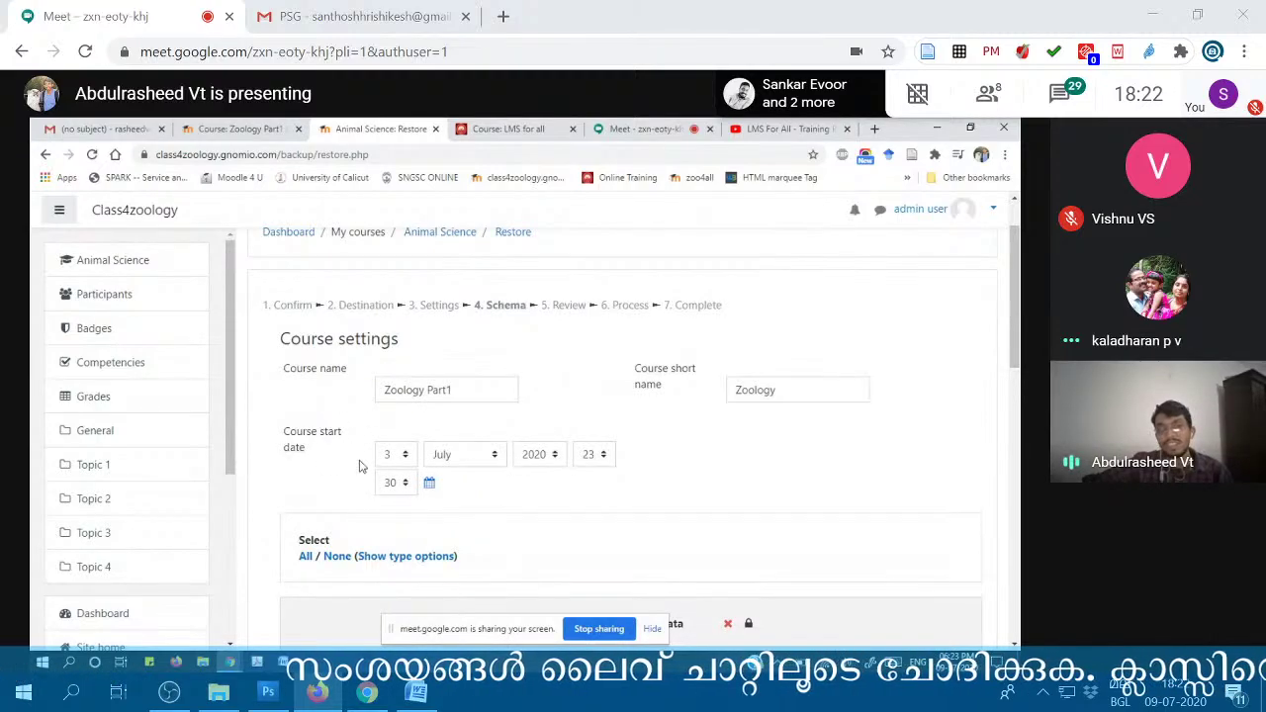
scroll(559, 430, "down", 1)
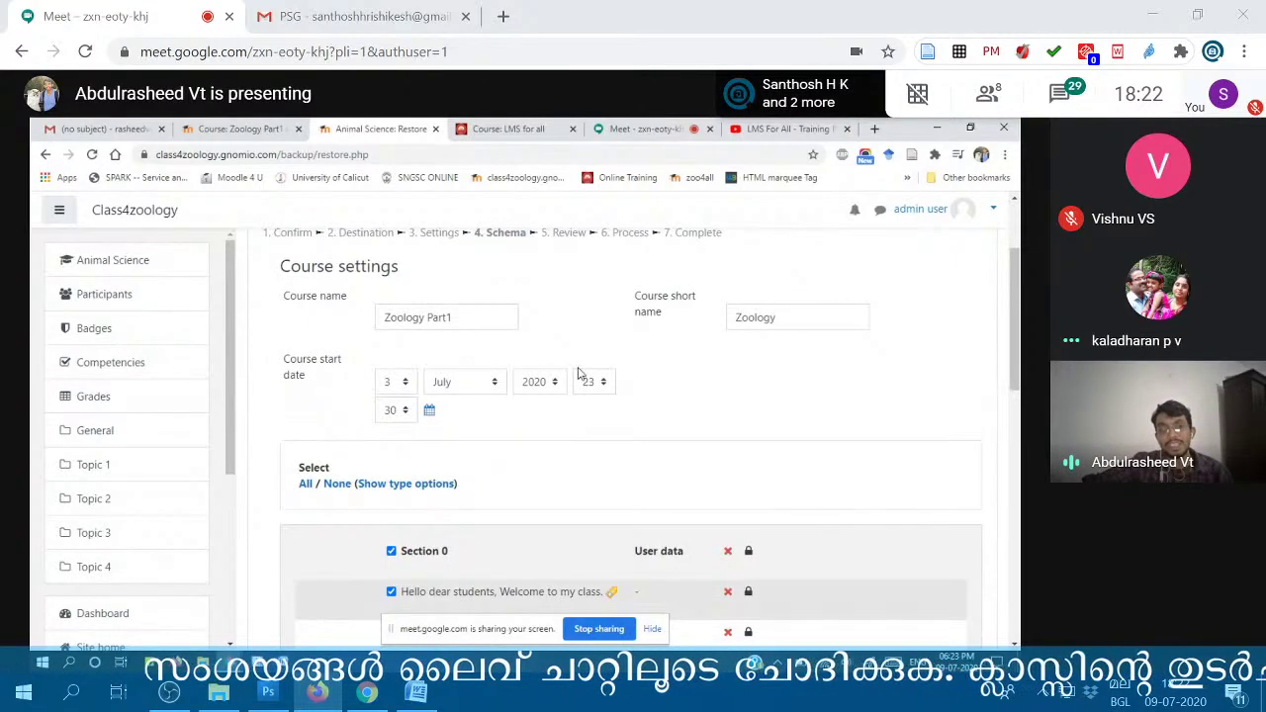
scroll(509, 395, "down", 9)
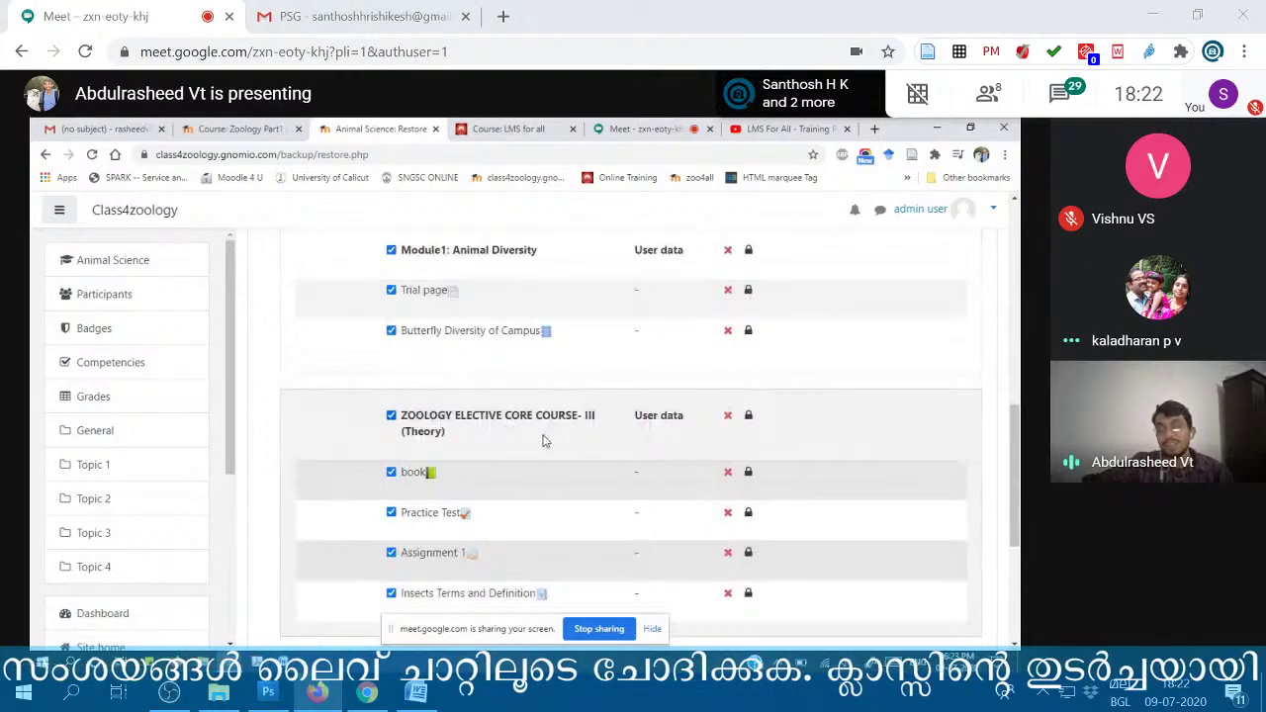
scroll(682, 458, "up", 5)
scroll(720, 376, "down", 2)
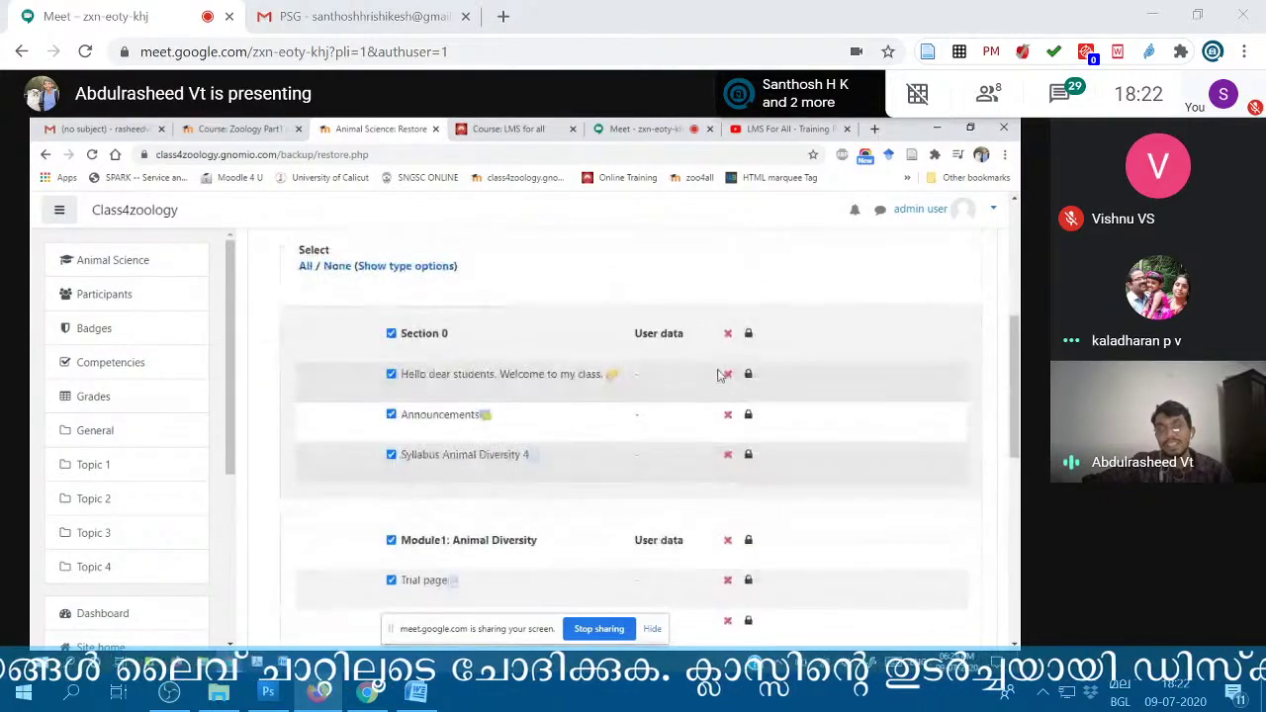
scroll(720, 376, "down", 8)
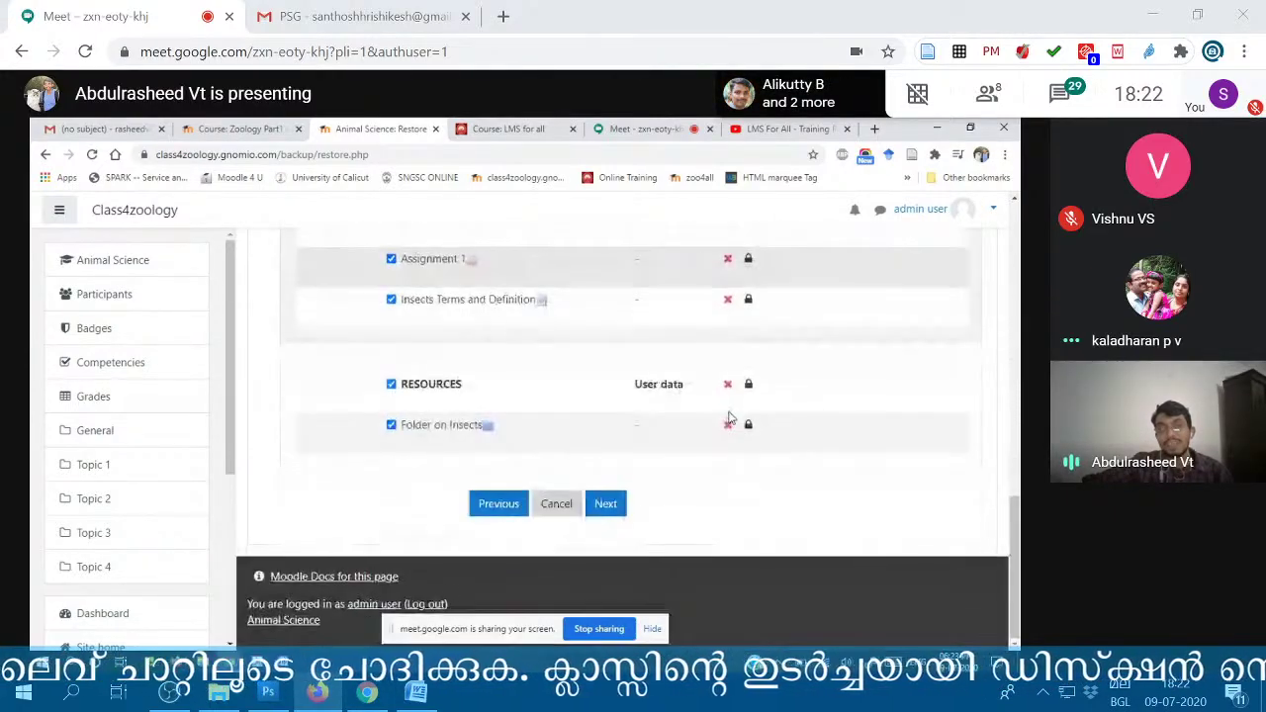
scroll(727, 427, "up", 9)
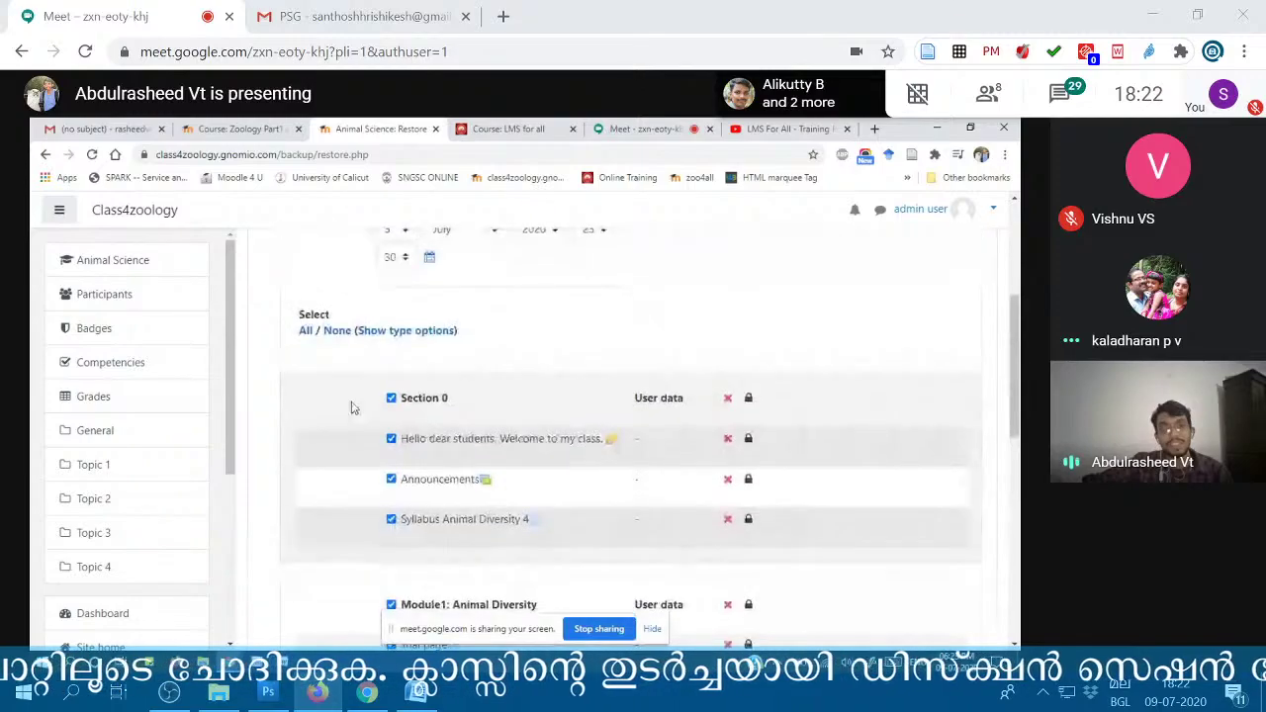
scroll(353, 408, "down", 9)
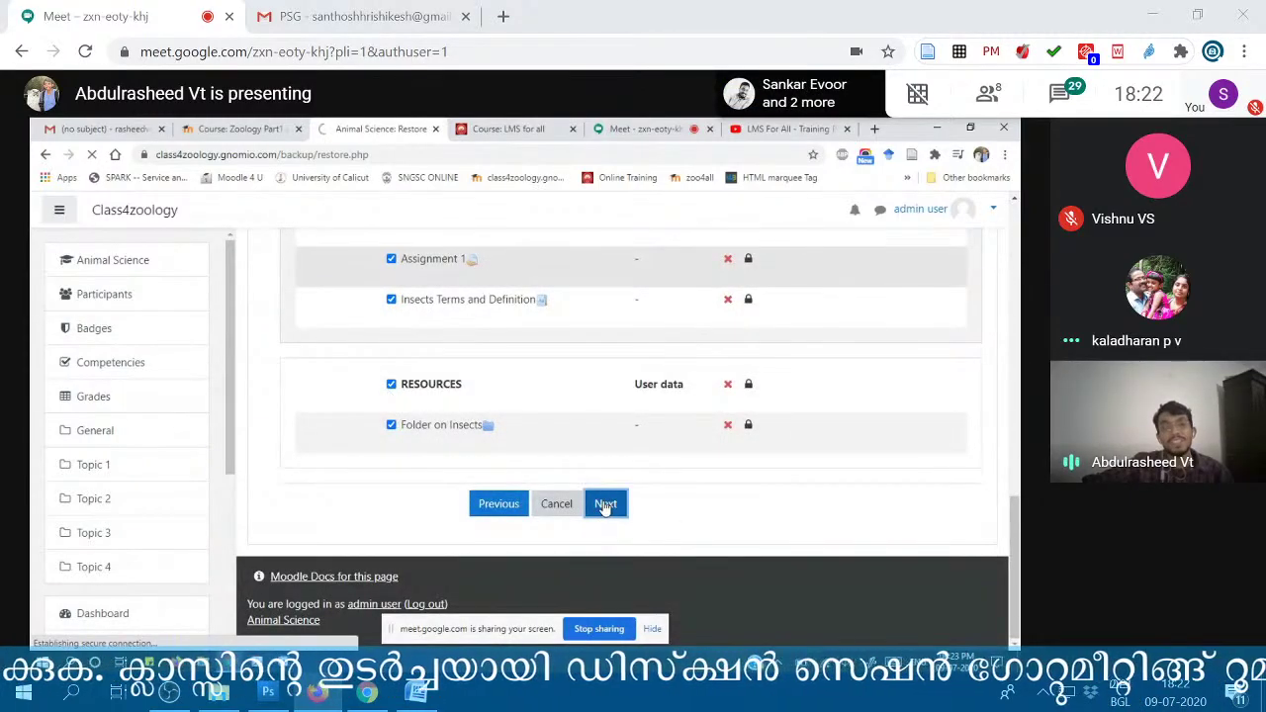
- Review the restore settings and the included course sections, and perform the restore
scroll(391, 414, "down", 5)
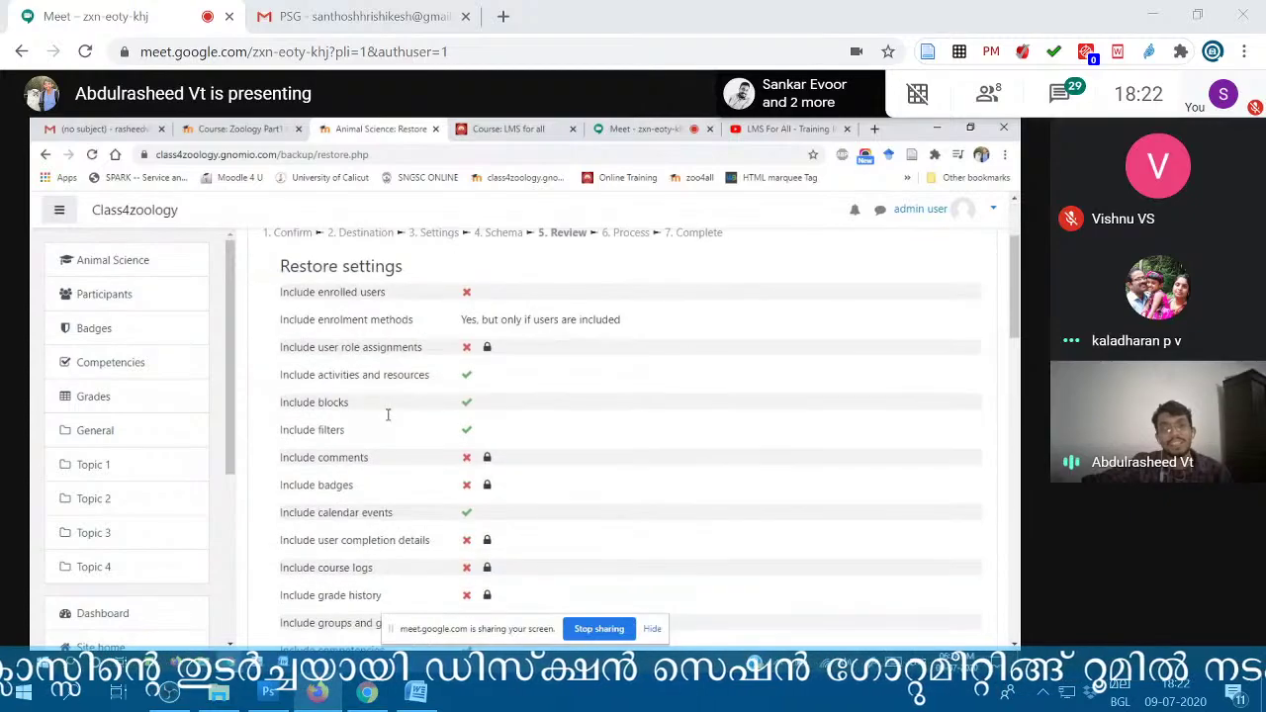
scroll(388, 416, "up", 5)
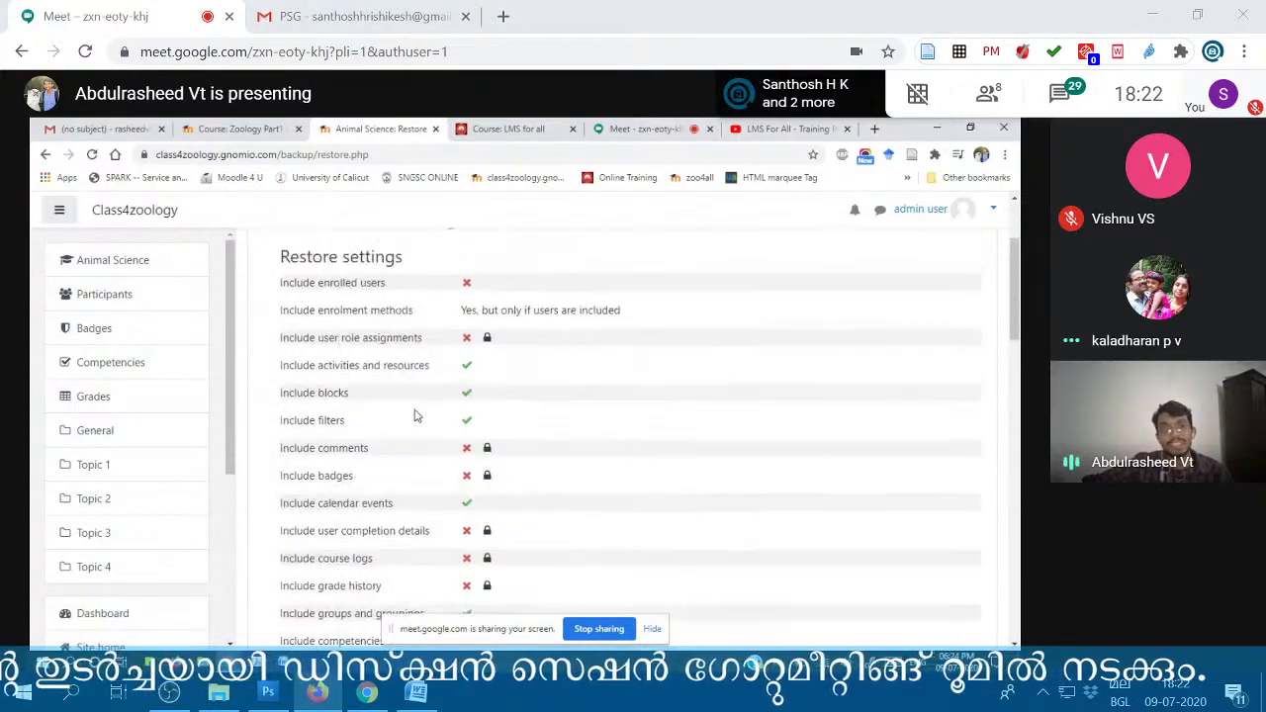
scroll(435, 445, "down", 6)
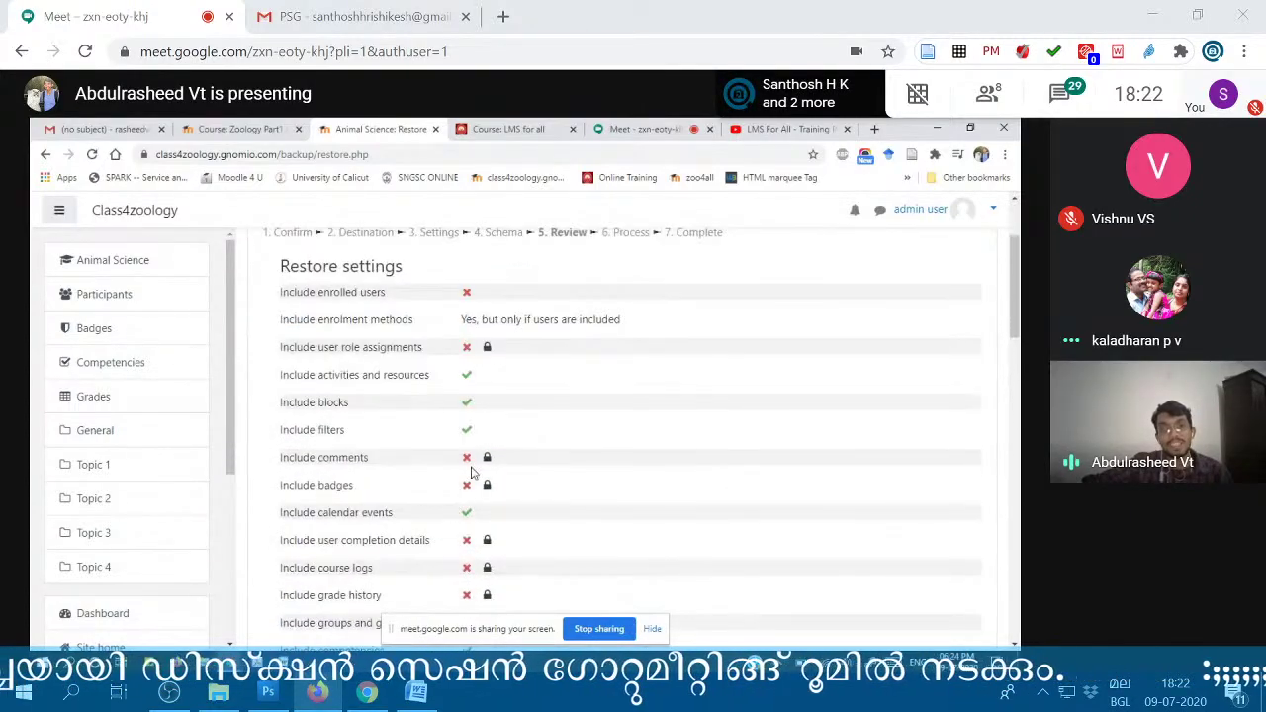
scroll(465, 475, "down", 10)
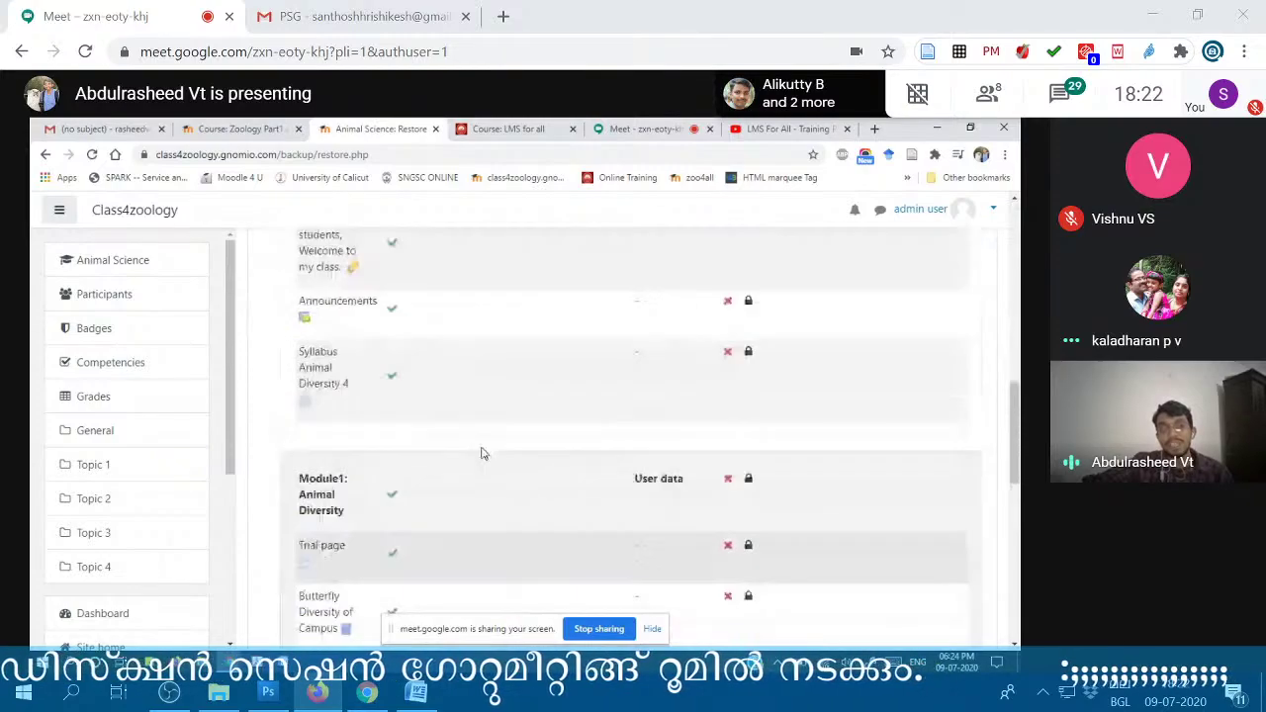
scroll(534, 441, "down", 5)
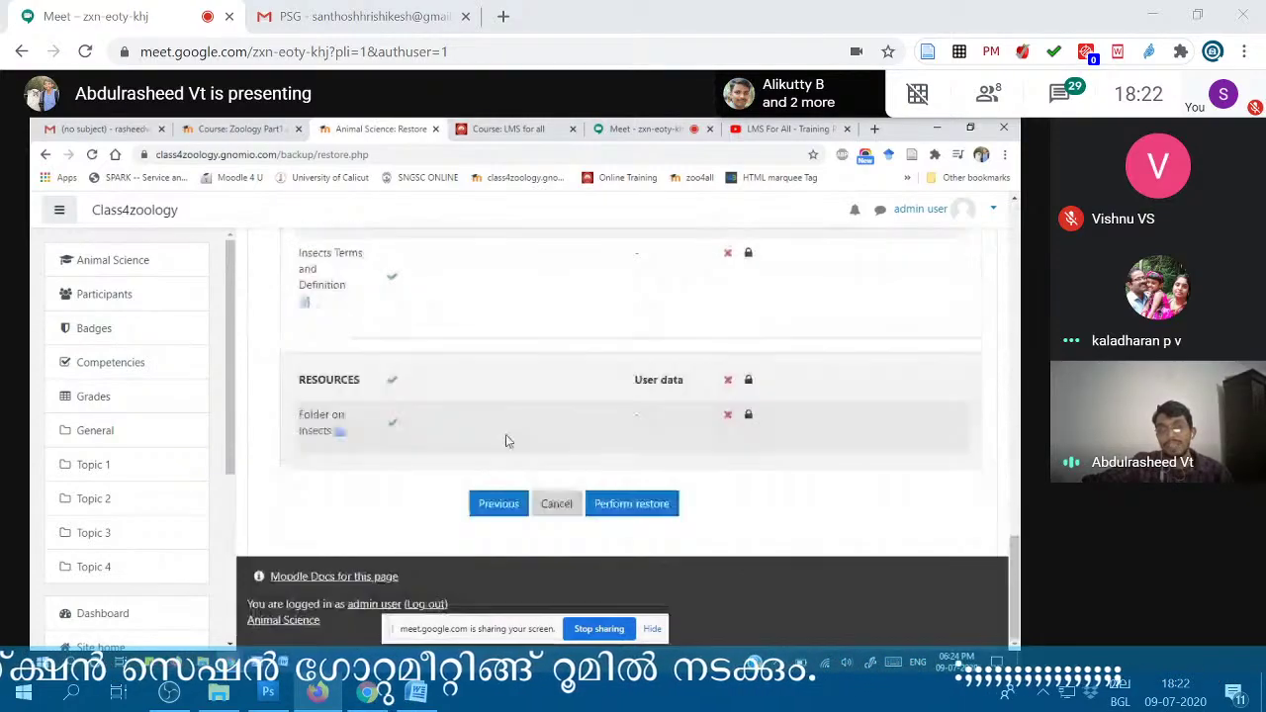
left_click(633, 502)
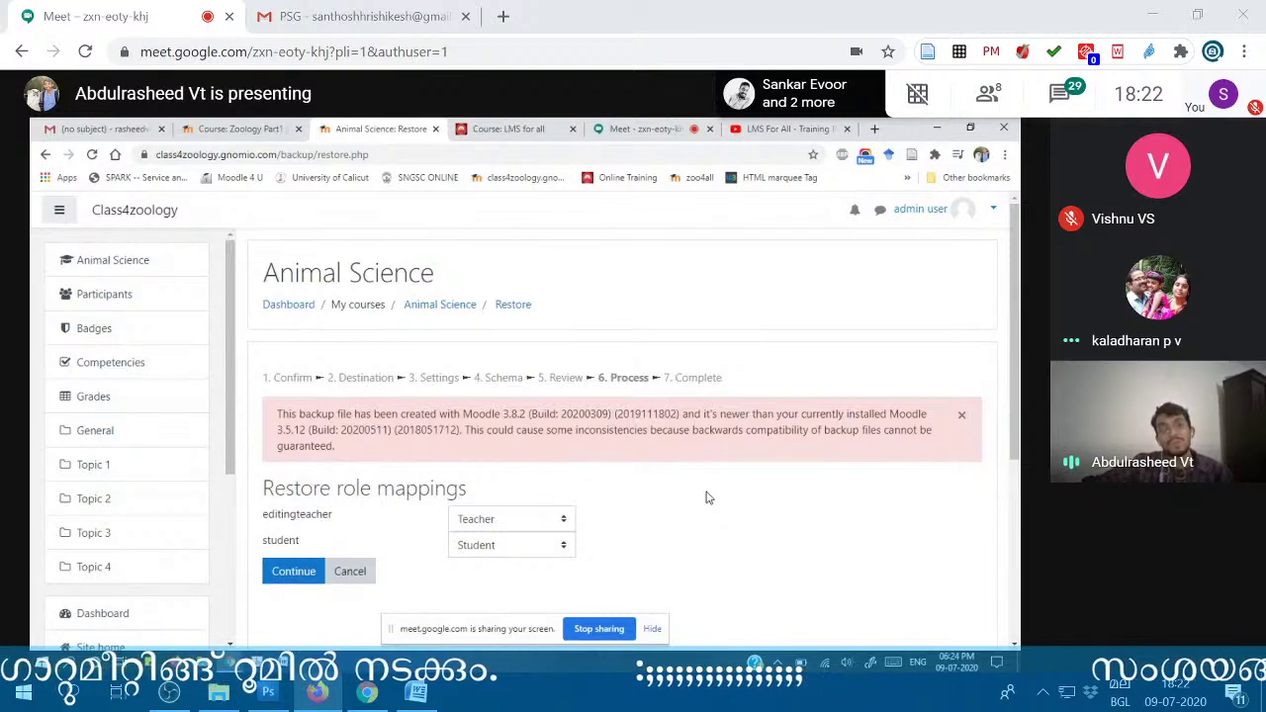
- Read the Moodle version compatibility warning, keep the Teacher and Student role mappings, and continue the restore
scroll(661, 485, "down", 1)
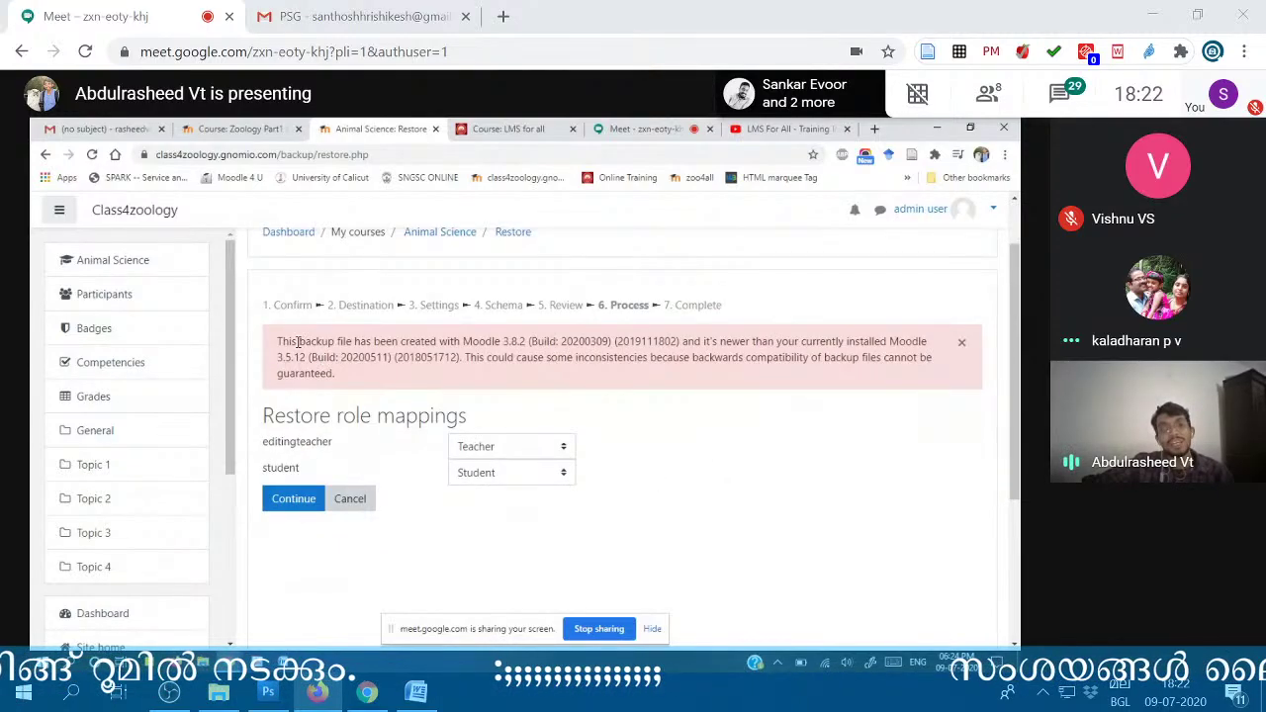
left_click_drag(297, 341, 527, 340)
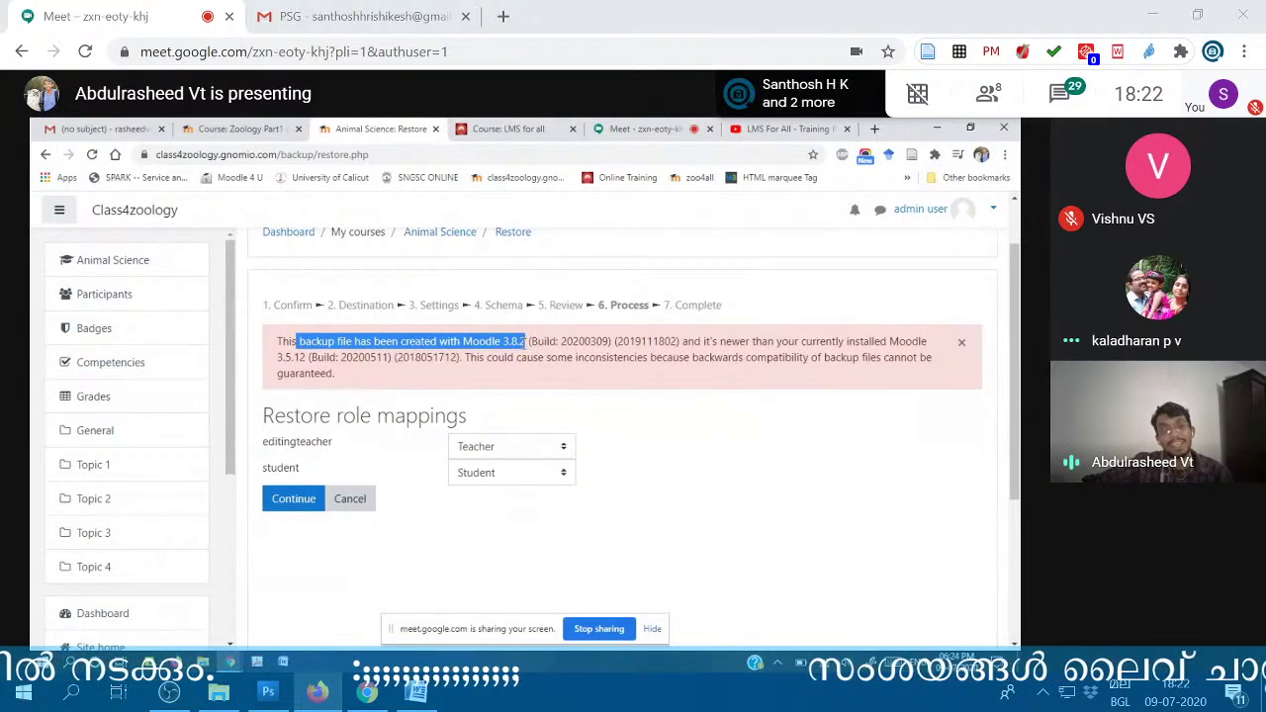
left_click_drag(279, 358, 310, 358)
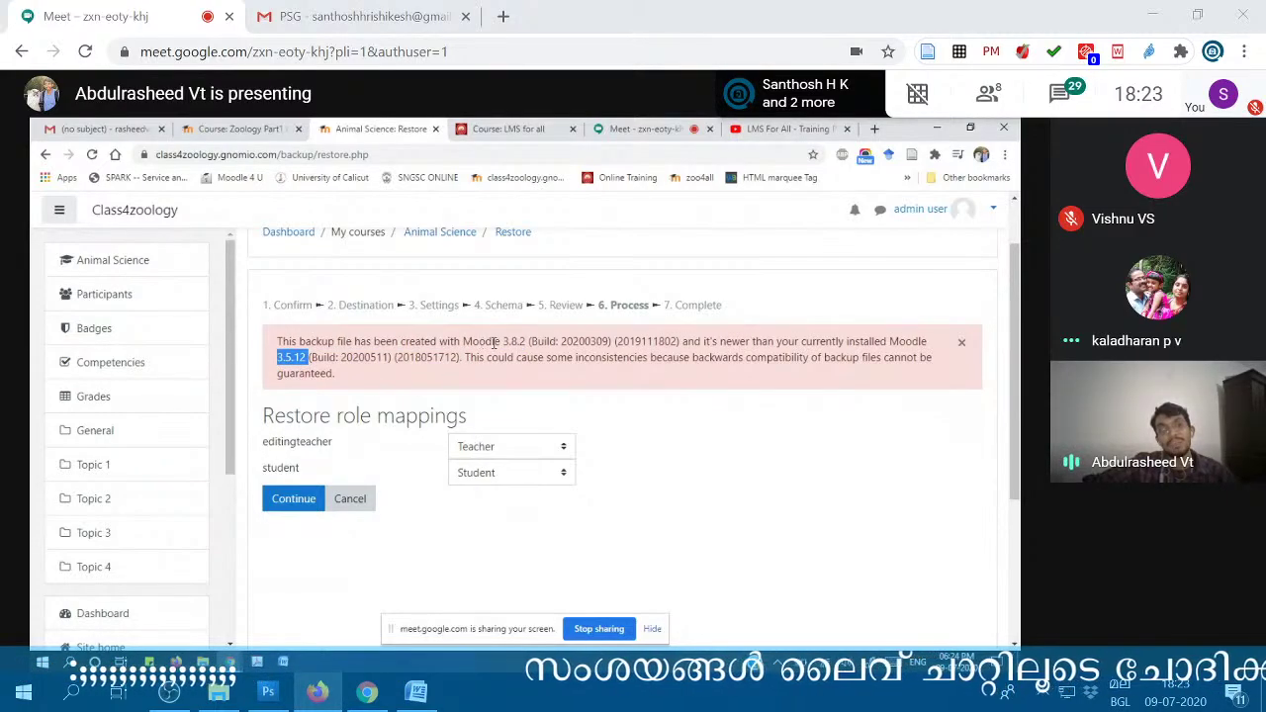
left_click_drag(461, 341, 301, 358)
left_click(498, 383)
left_click(465, 362)
left_click_drag(470, 344, 526, 341)
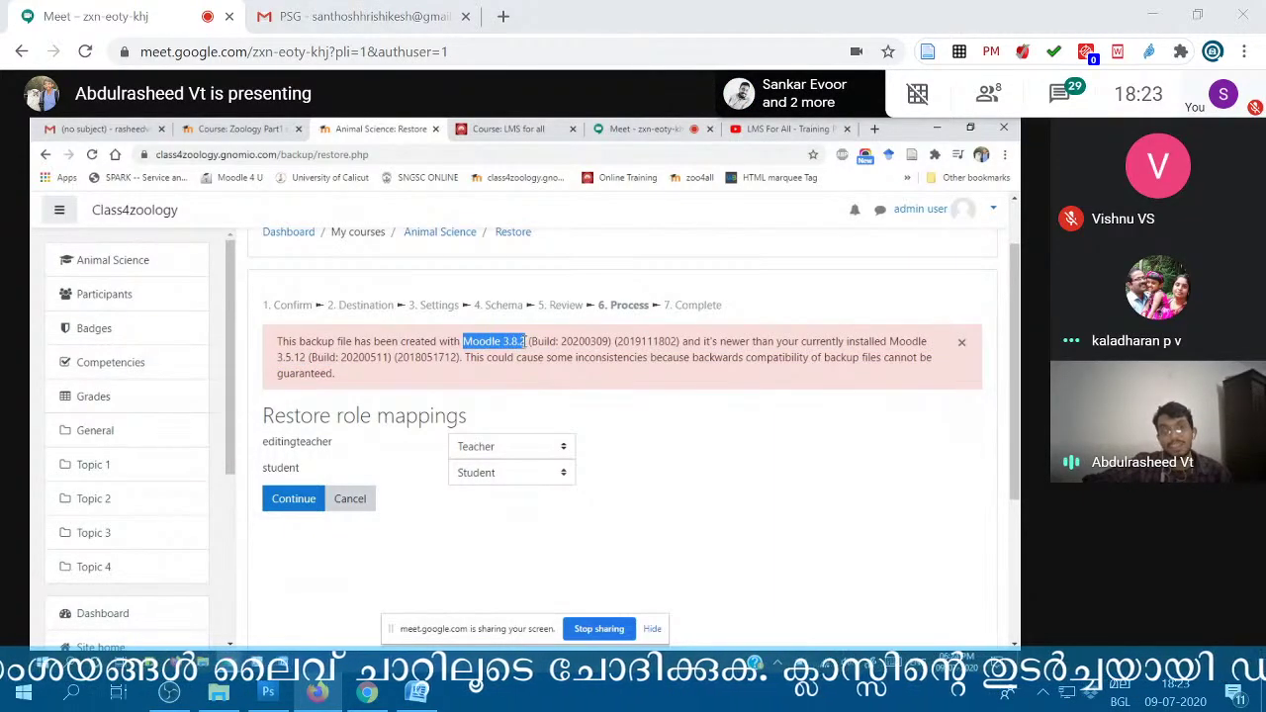
left_click_drag(278, 358, 308, 359)
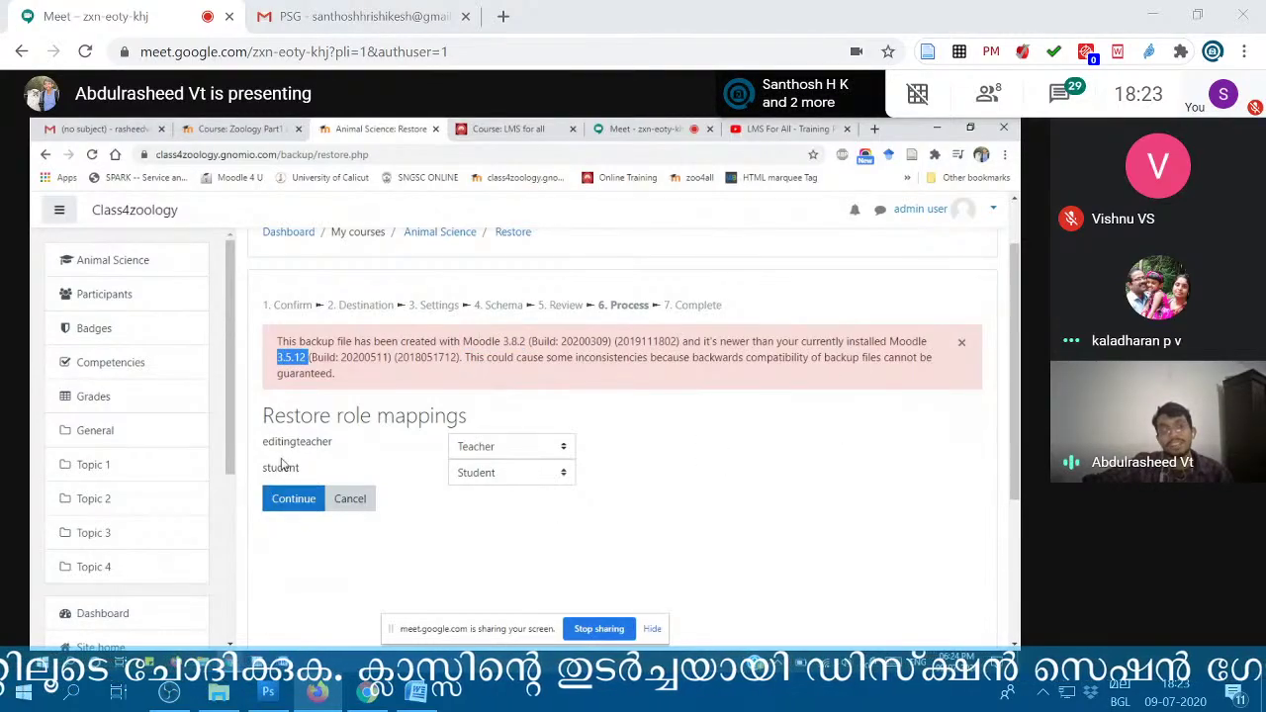
left_click(428, 344)
left_click(293, 499)
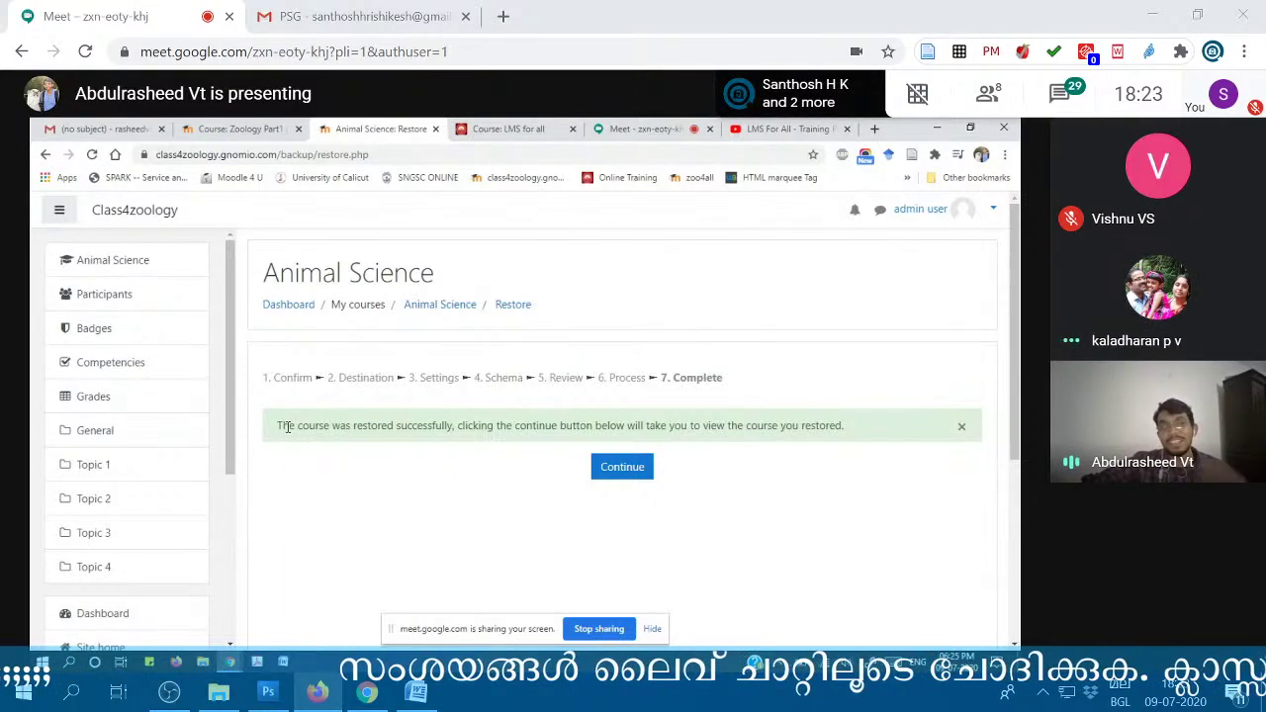
- Read the restore completion message and check the options in the signed-in account's menu
left_click_drag(281, 425, 856, 429)
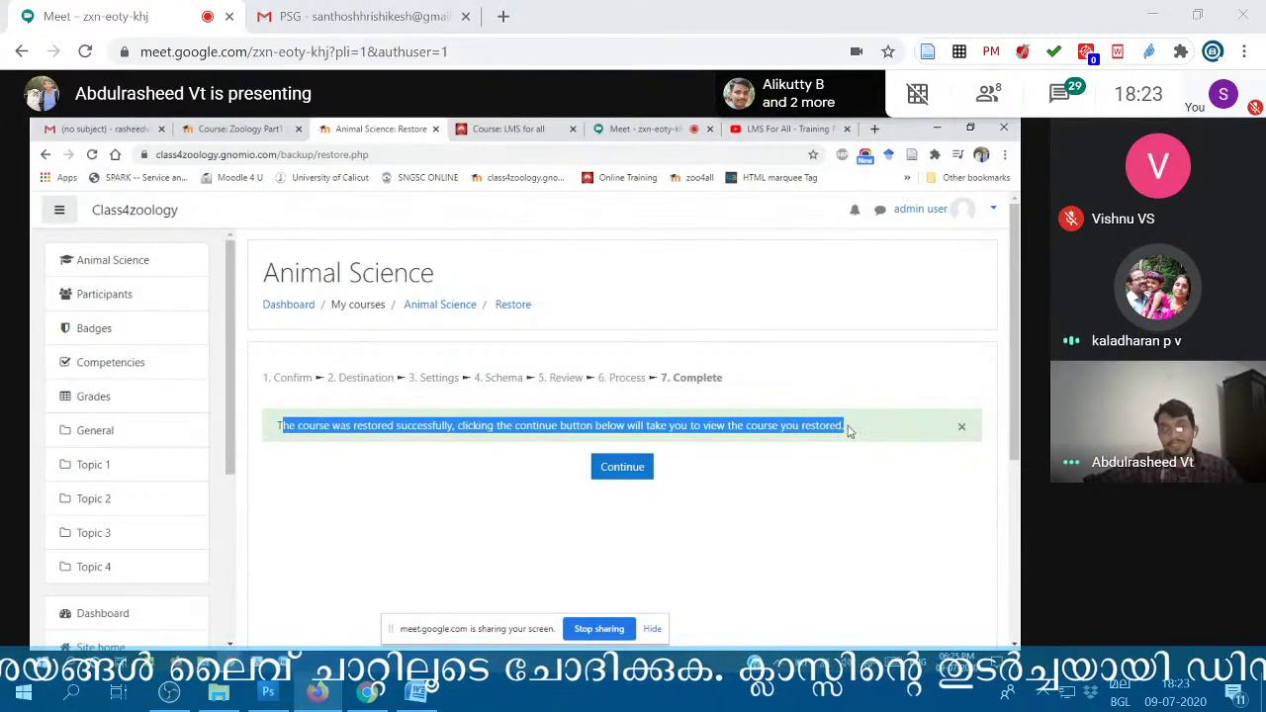
left_click(847, 432)
left_click_drag(848, 431, 301, 455)
left_click(306, 457)
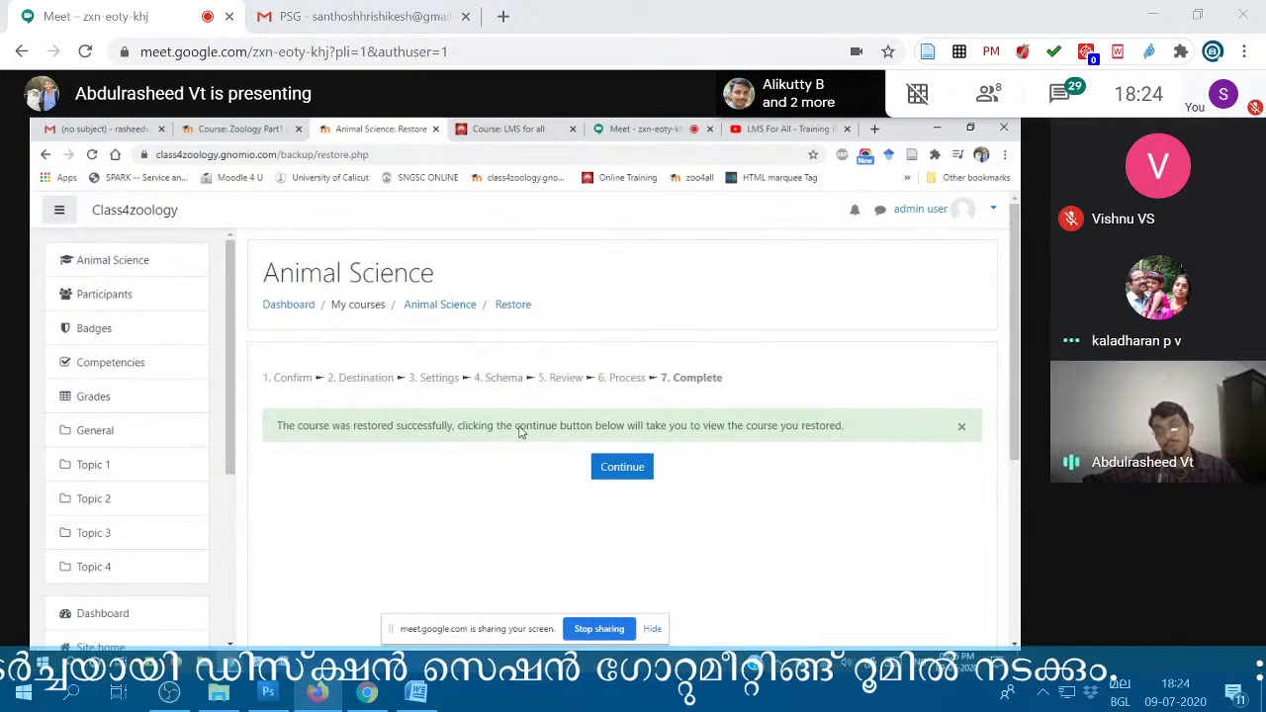
left_click(994, 211)
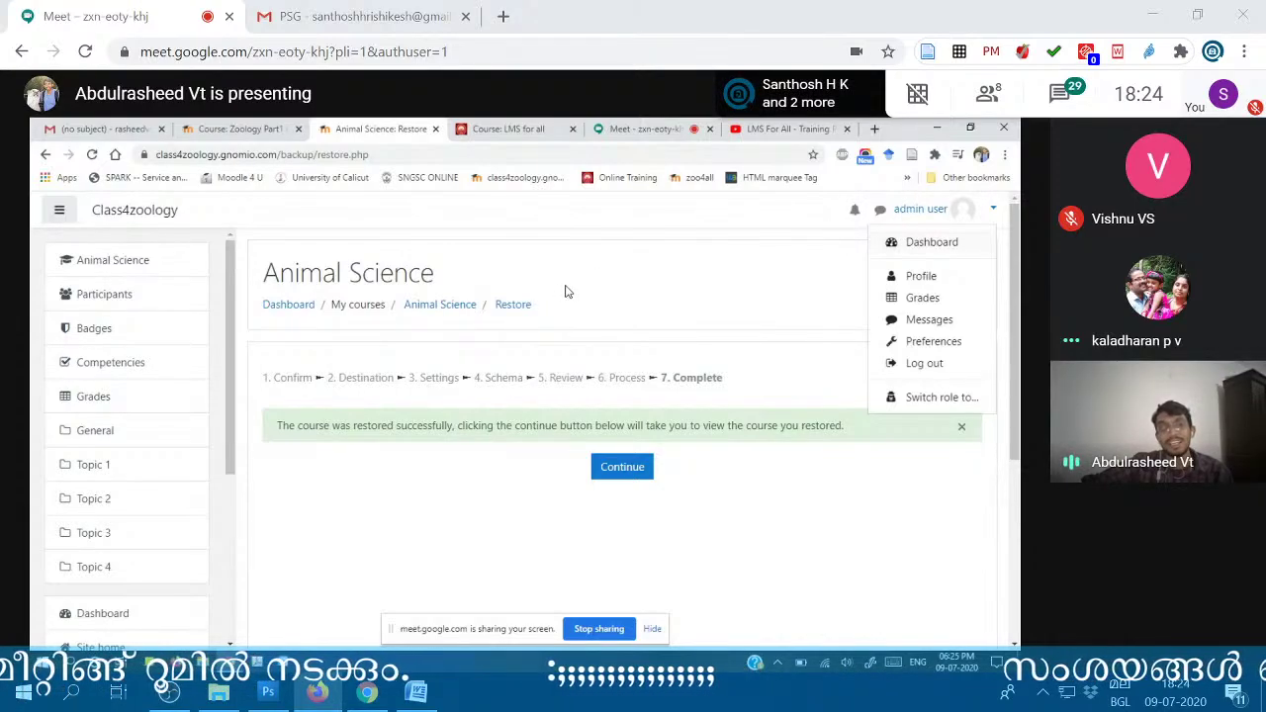
key("Escape")
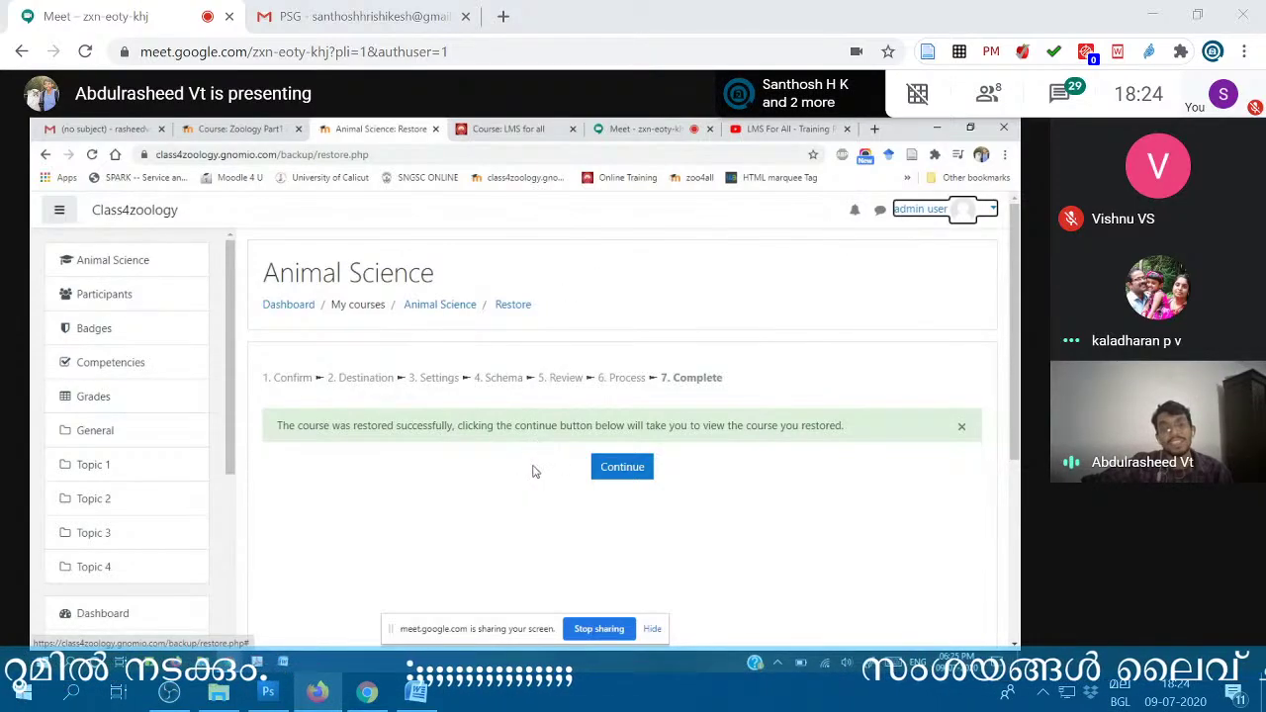
- Open the restored Zoology Part1 course and look through its sections and course administration options
left_click(622, 473)
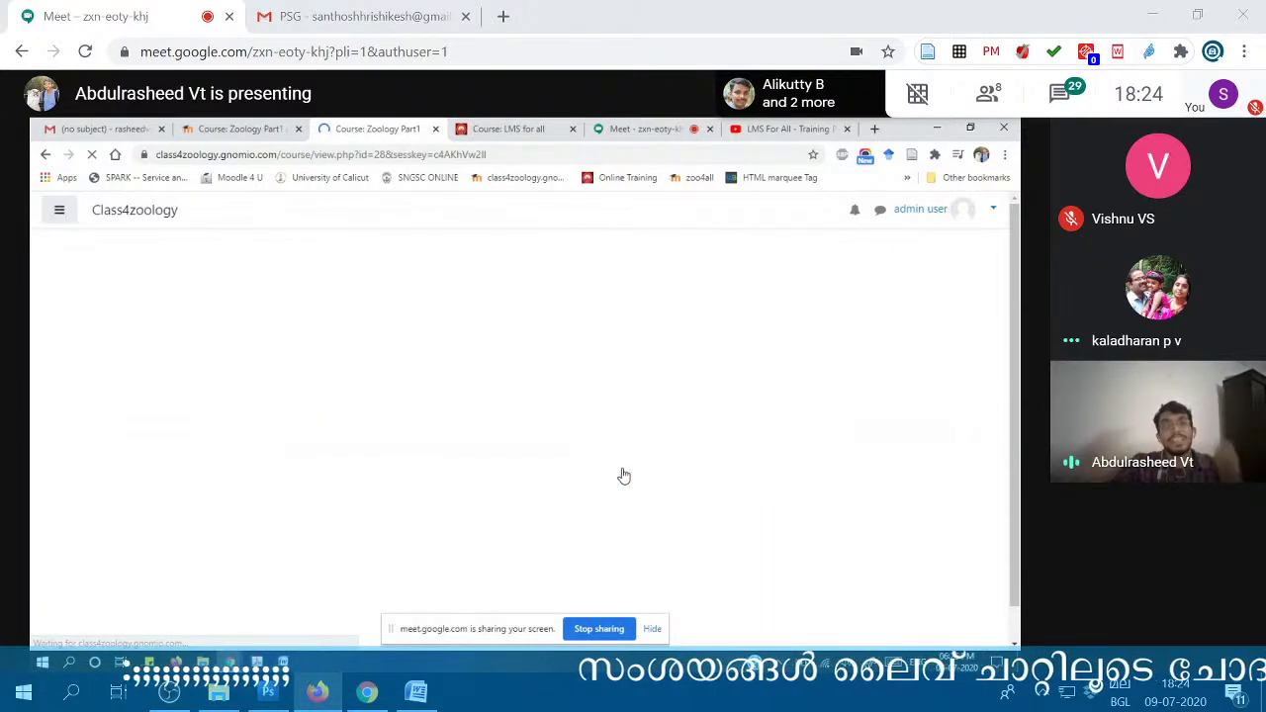
scroll(414, 345, "down", 3)
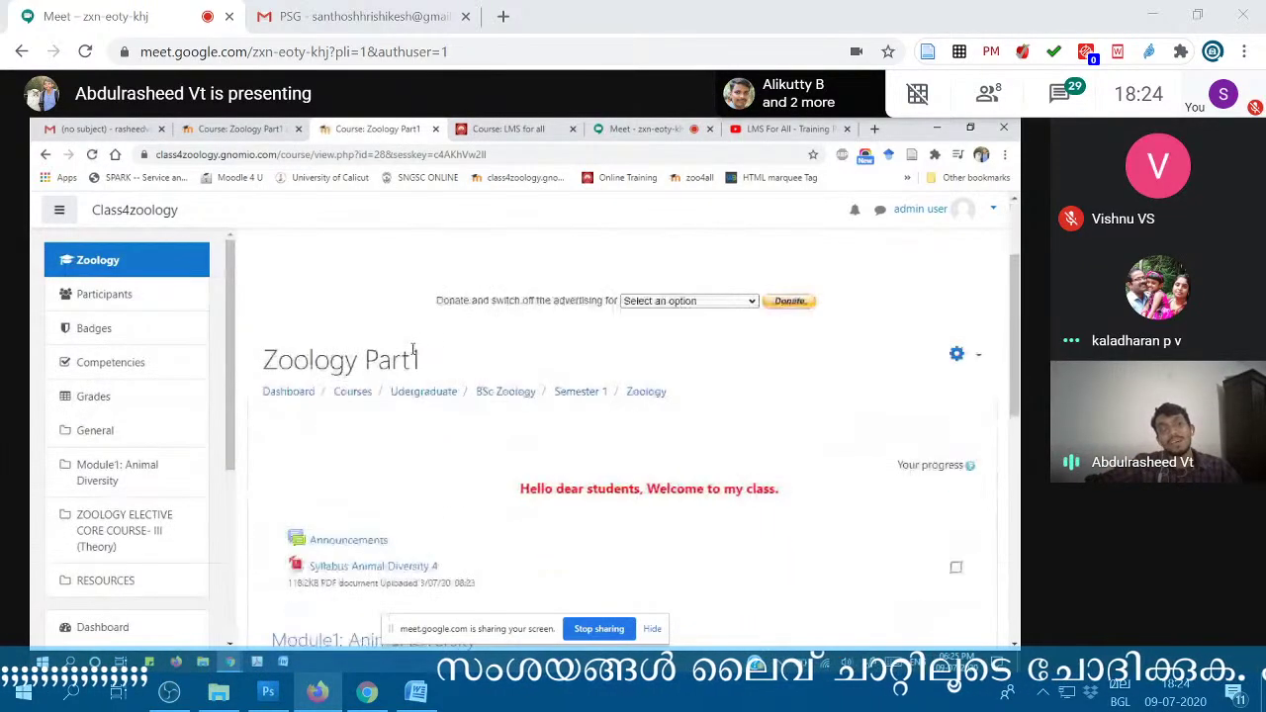
scroll(413, 355, "down", 6)
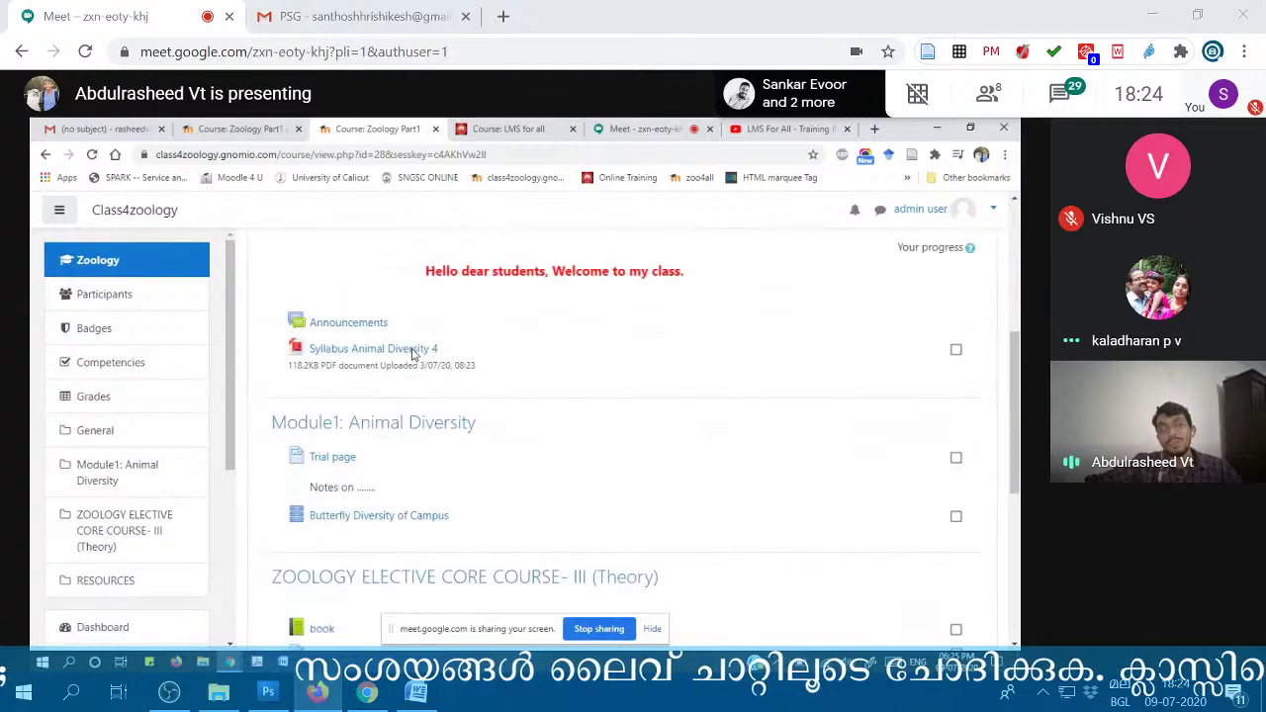
scroll(463, 438, "up", 10)
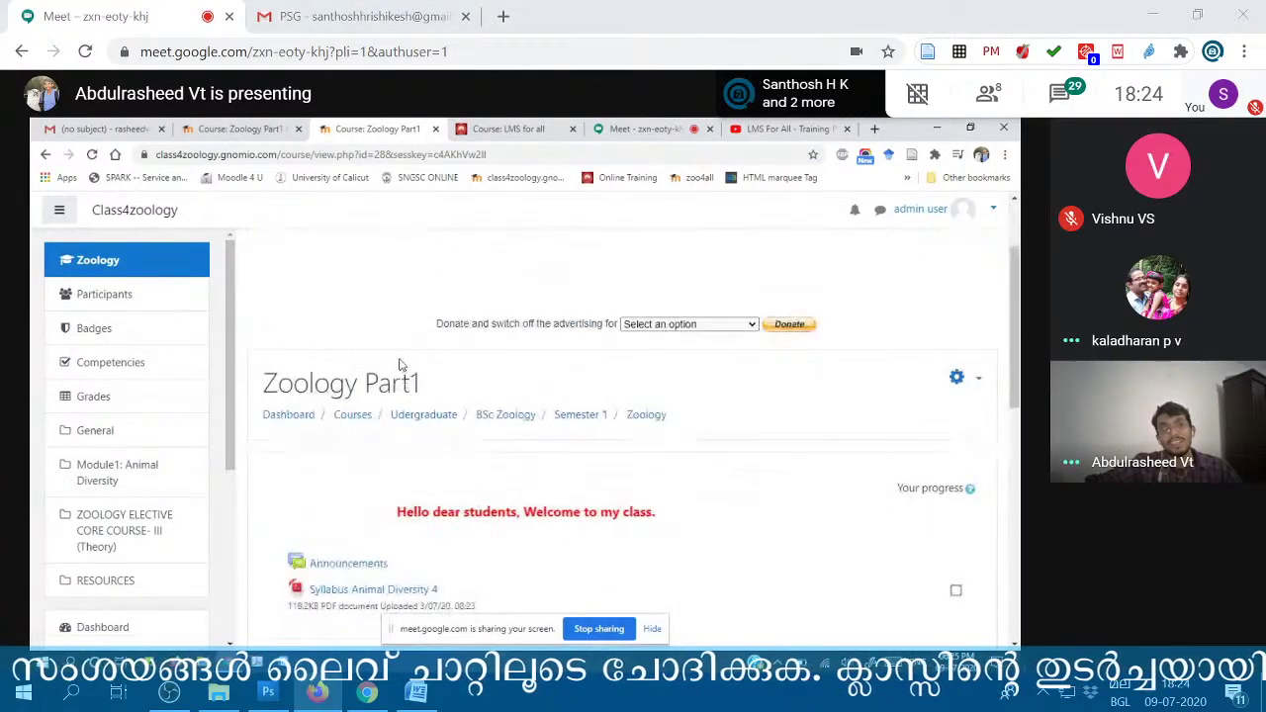
scroll(395, 334, "down", 6)
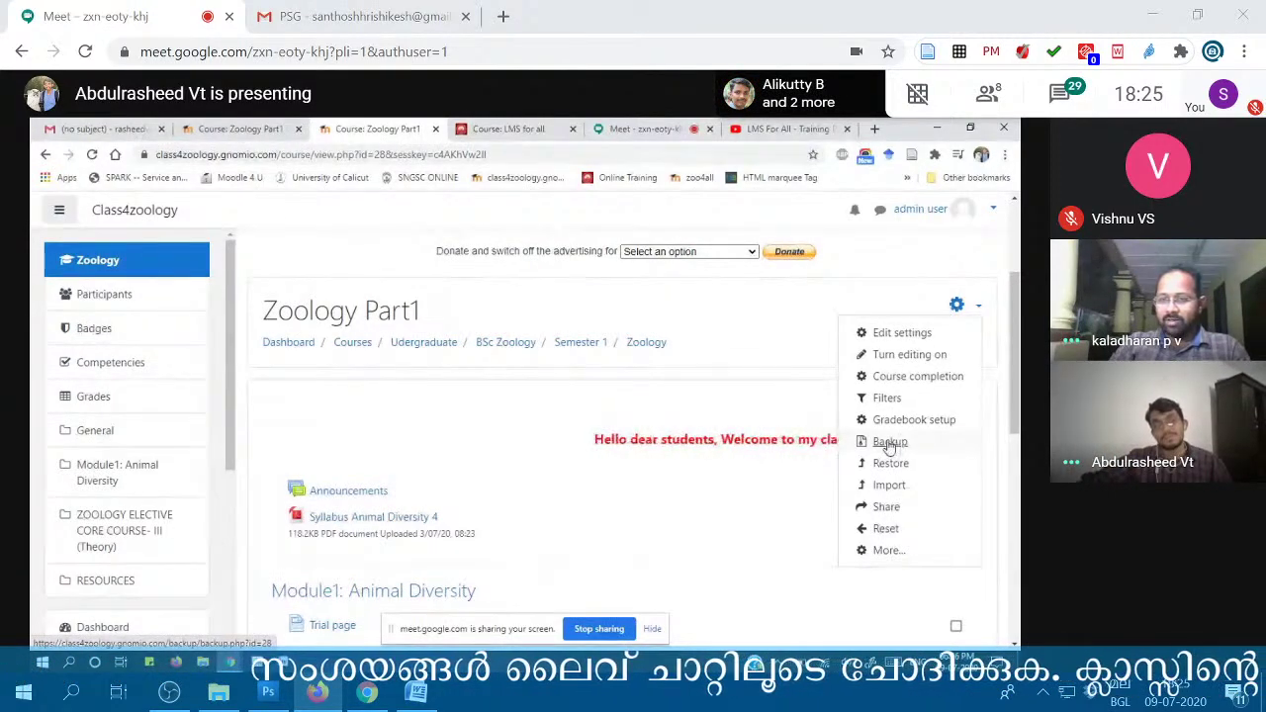
- Switch to the Google Meet call
left_click(654, 129)
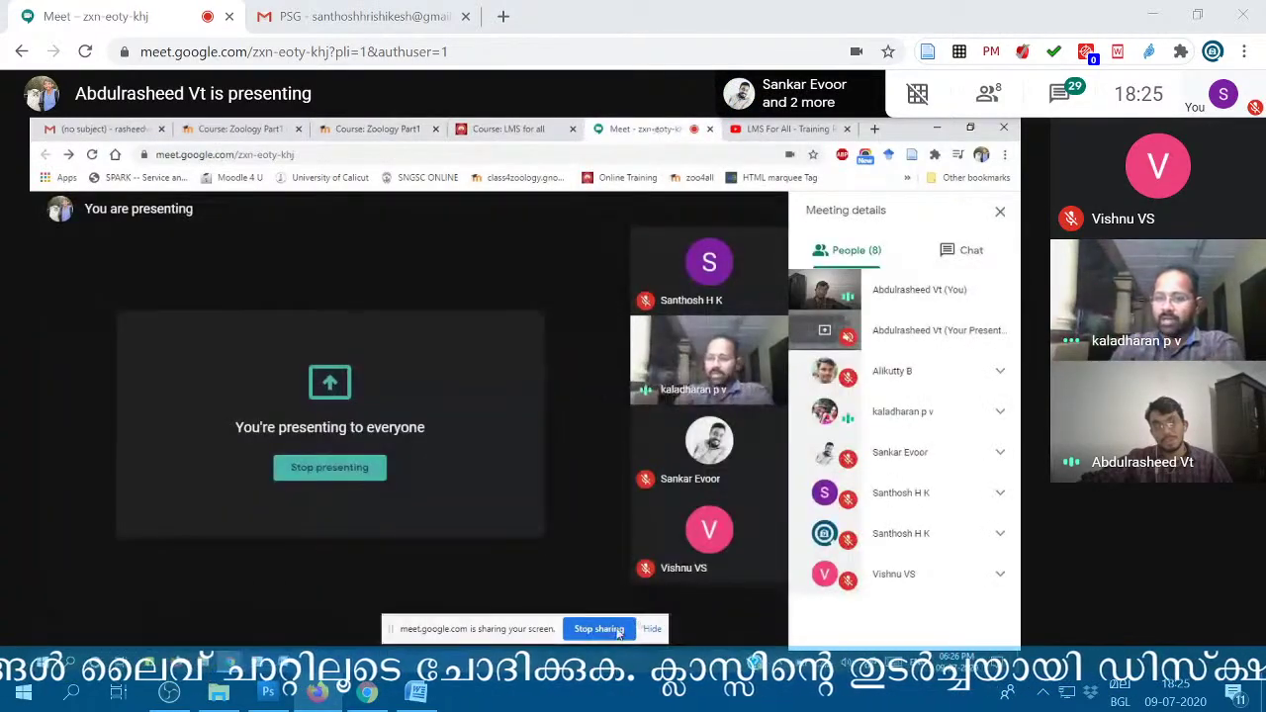
- Stop sharing the screen in the Meet call
left_click(600, 629)
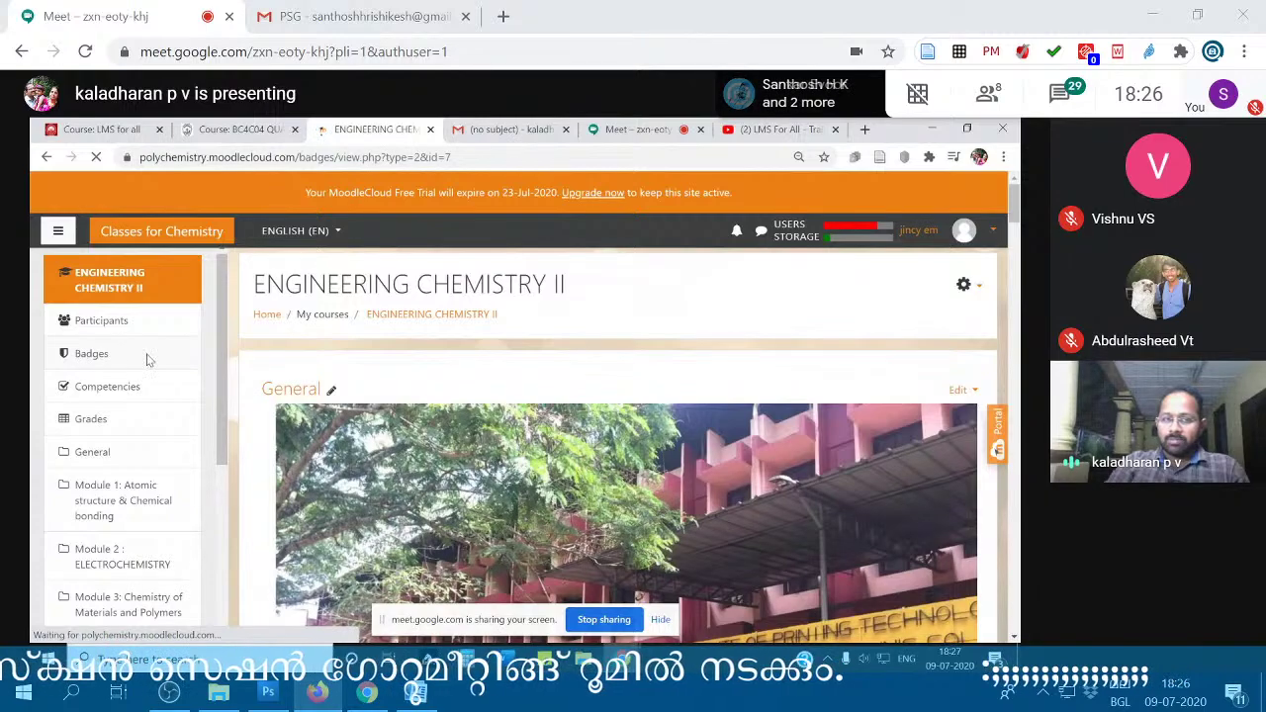
- Add a new badge to the ENGINEERING CHEMISTRY II course, name it "trial b", and go to its description
scroll(341, 376, "down", 2)
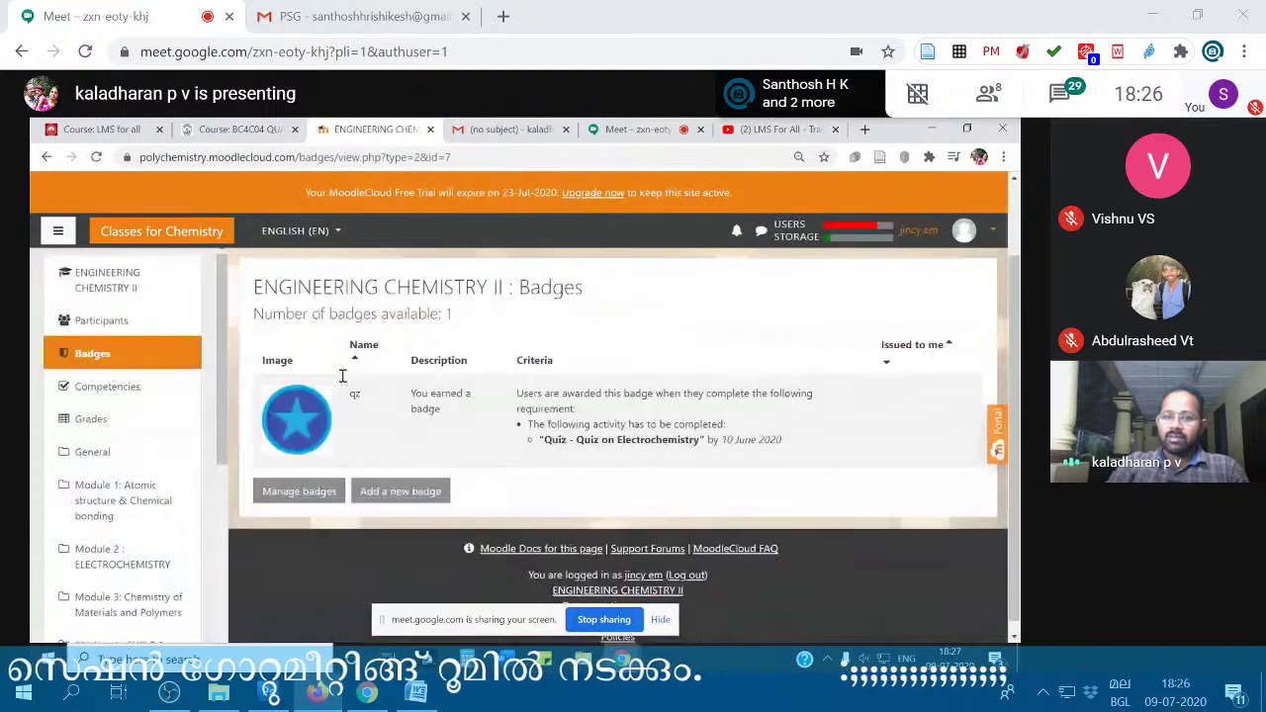
left_click(404, 482)
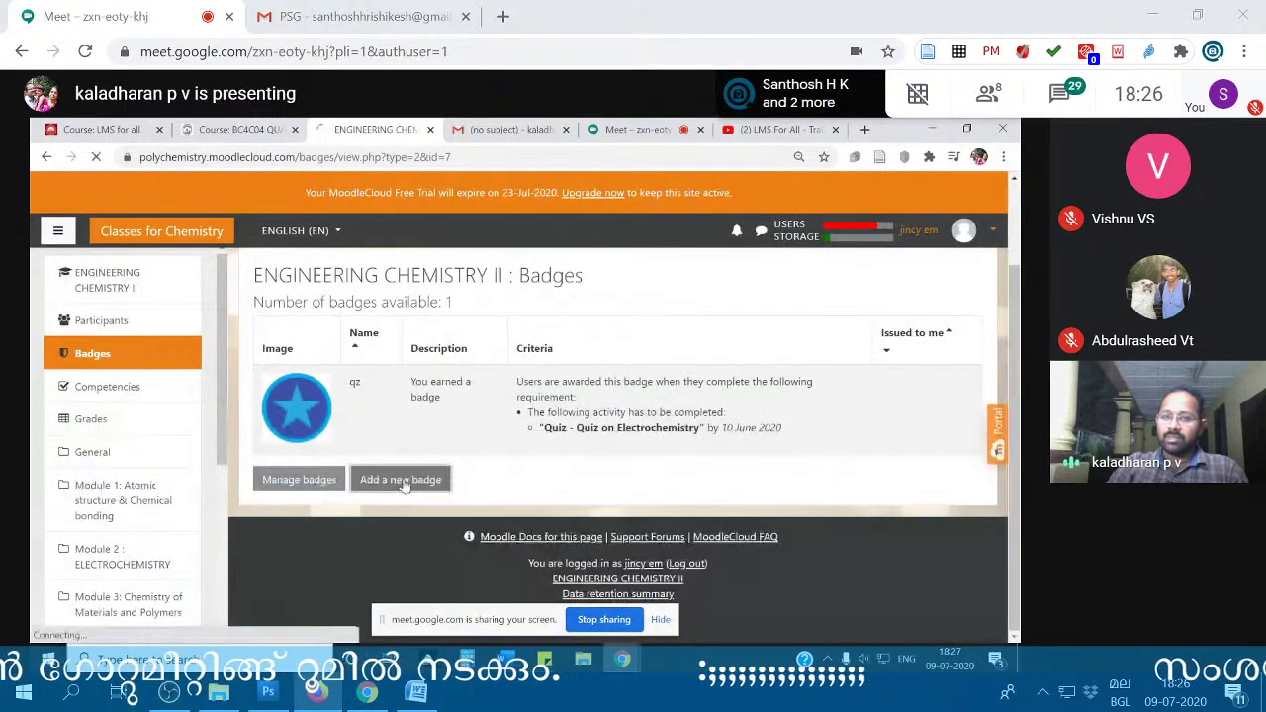
left_click(966, 130)
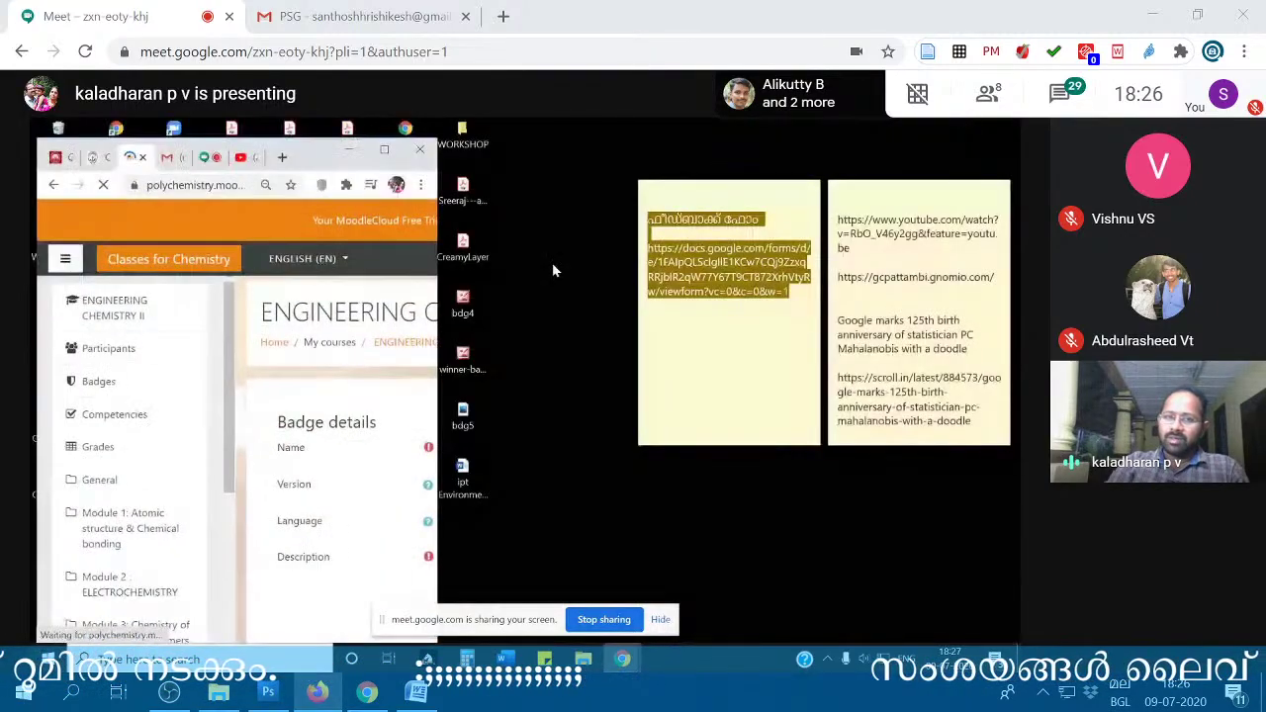
left_click(386, 150)
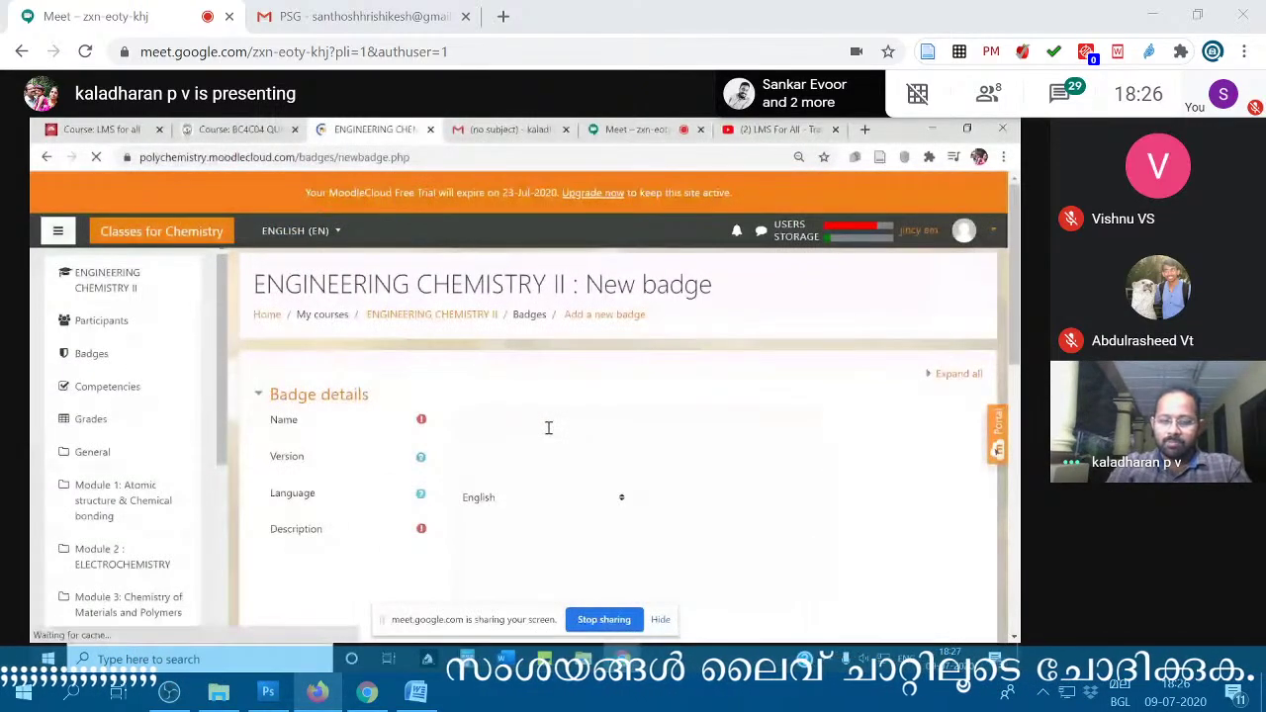
left_click(548, 426)
type("trial b")
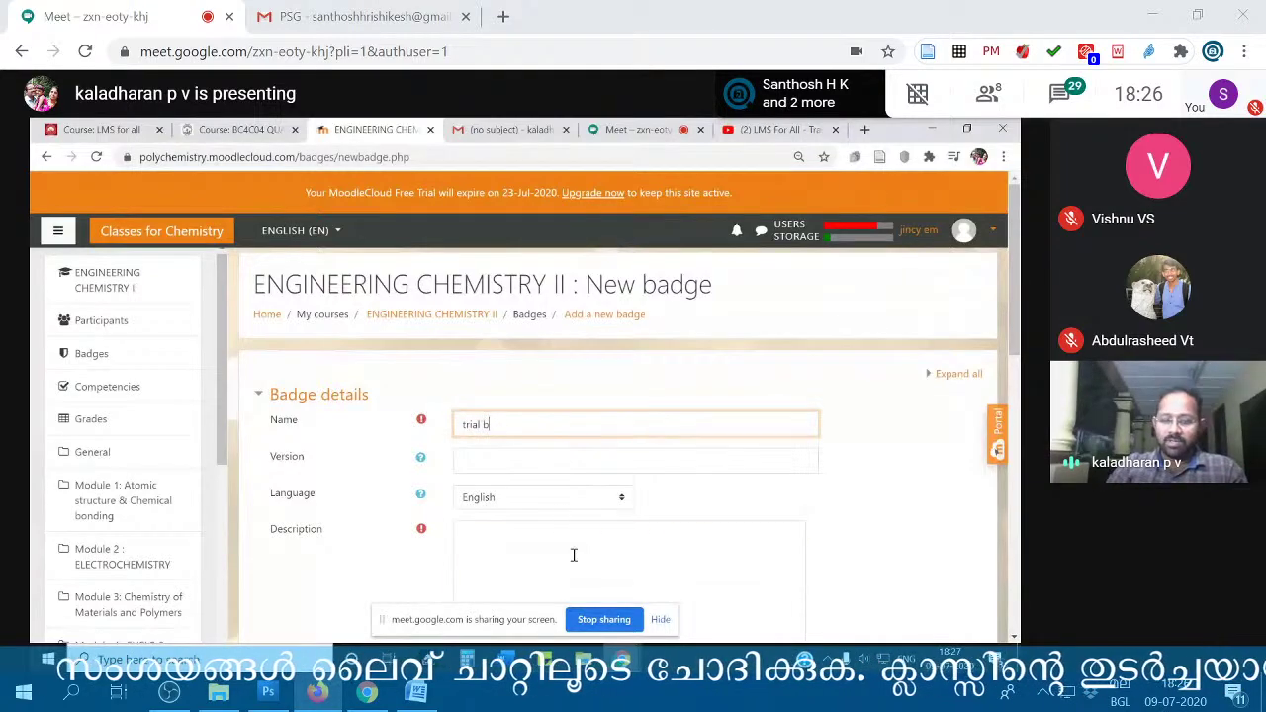
left_click(573, 554)
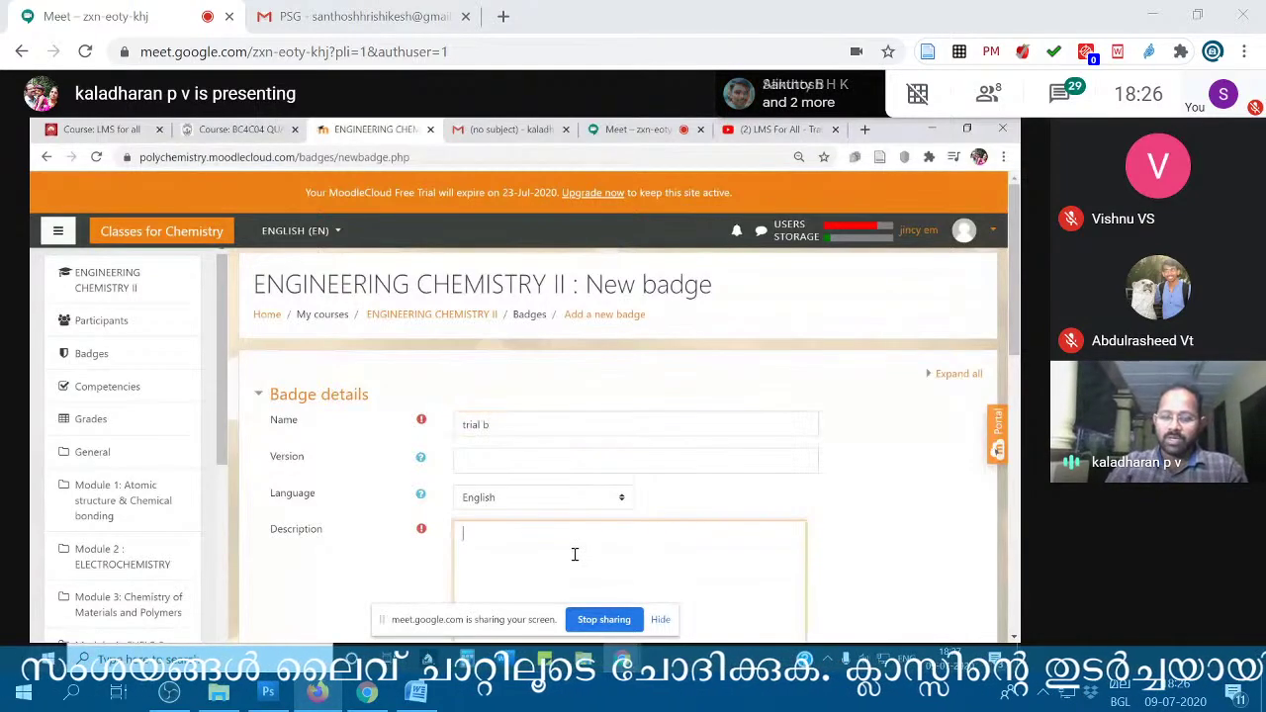
scroll(575, 554, "down", 2)
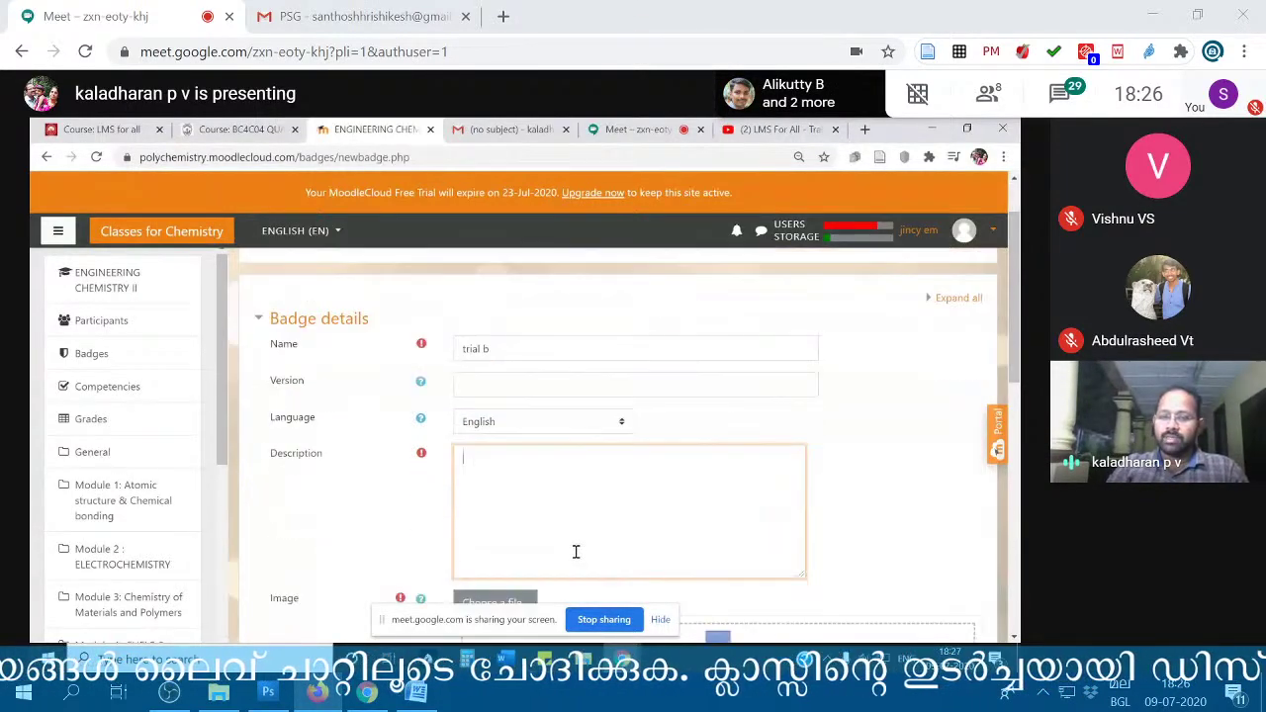
- Preview the desktop image bdg4.jpg in the browser, close it, and go back to the new badge form
left_click(968, 129)
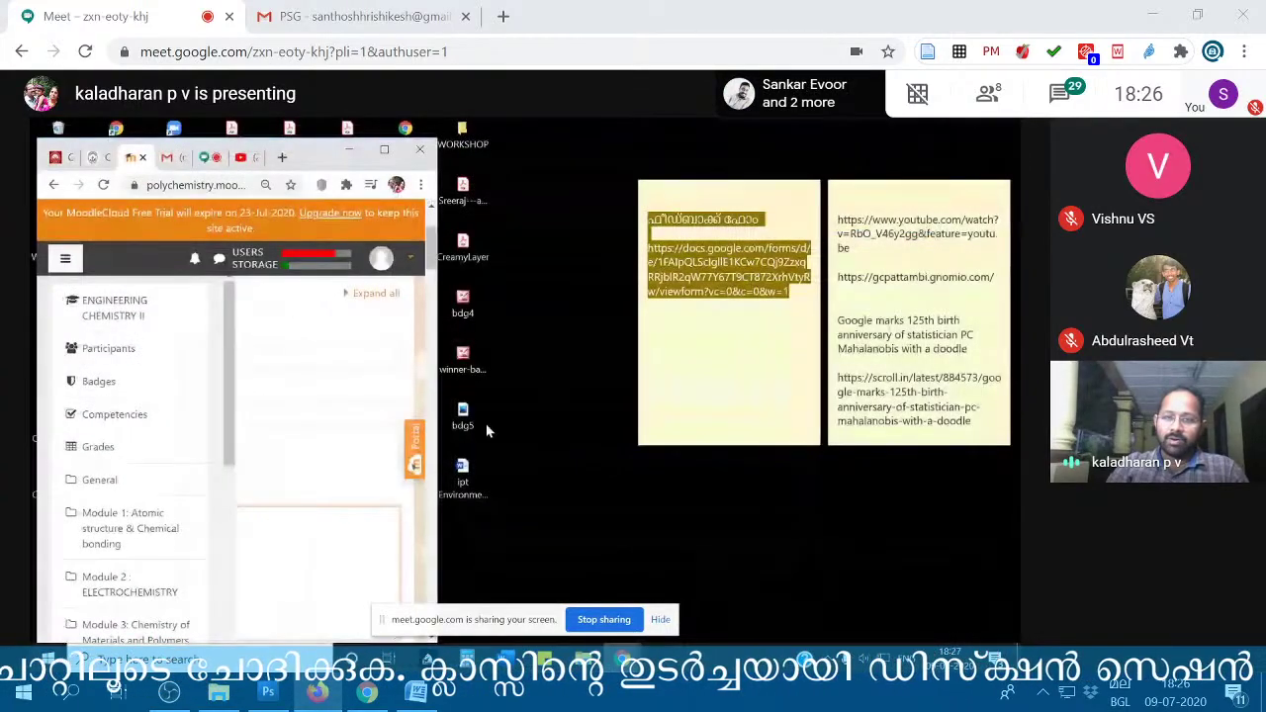
left_click_drag(463, 303, 317, 550)
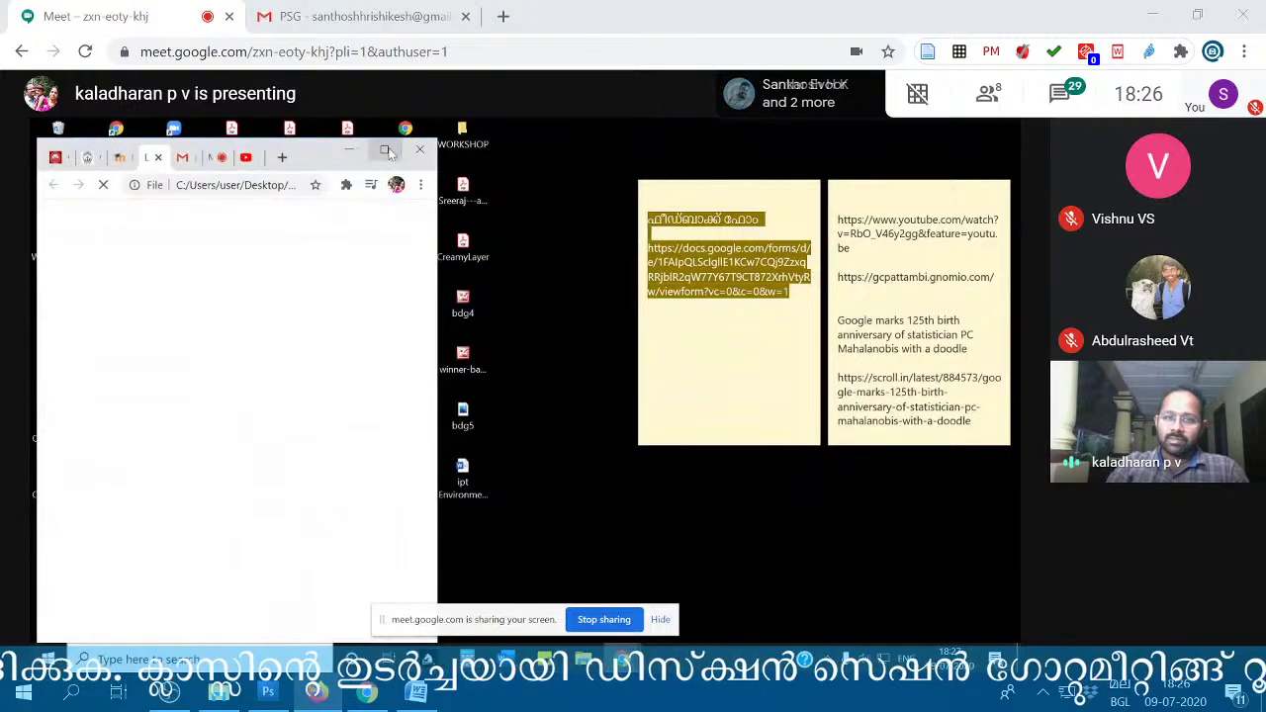
left_click(384, 149)
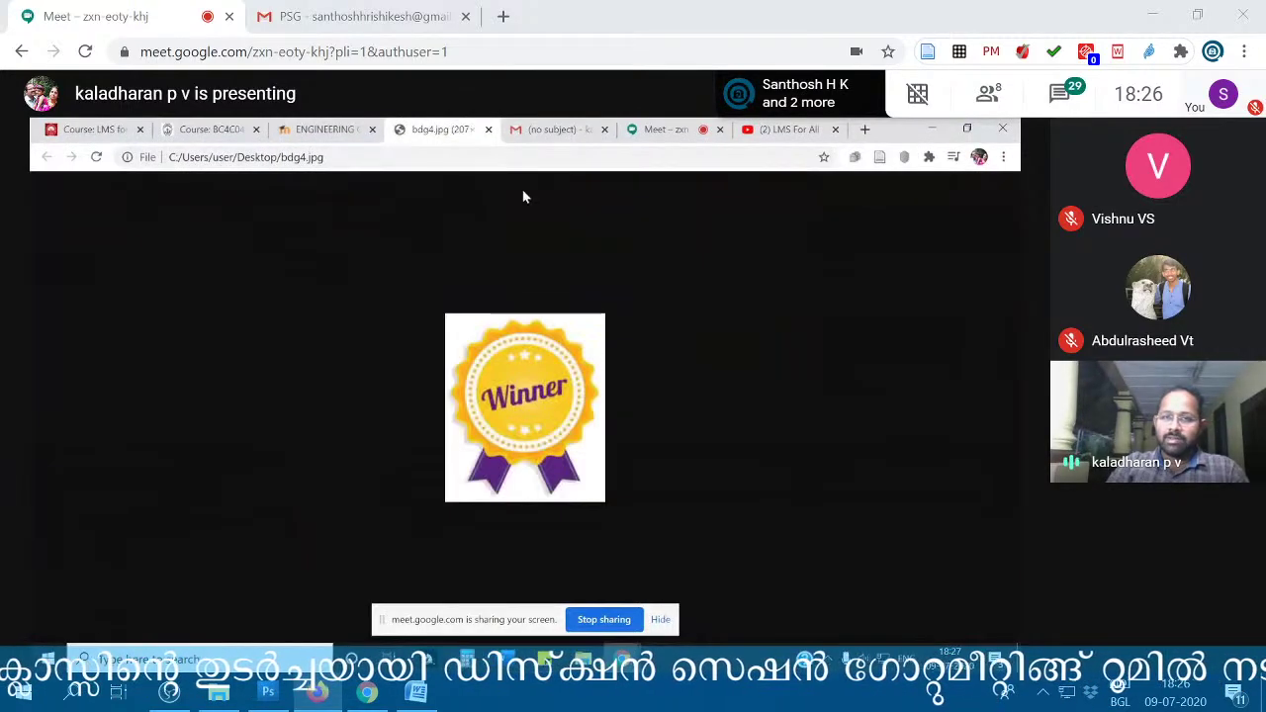
left_click(487, 129)
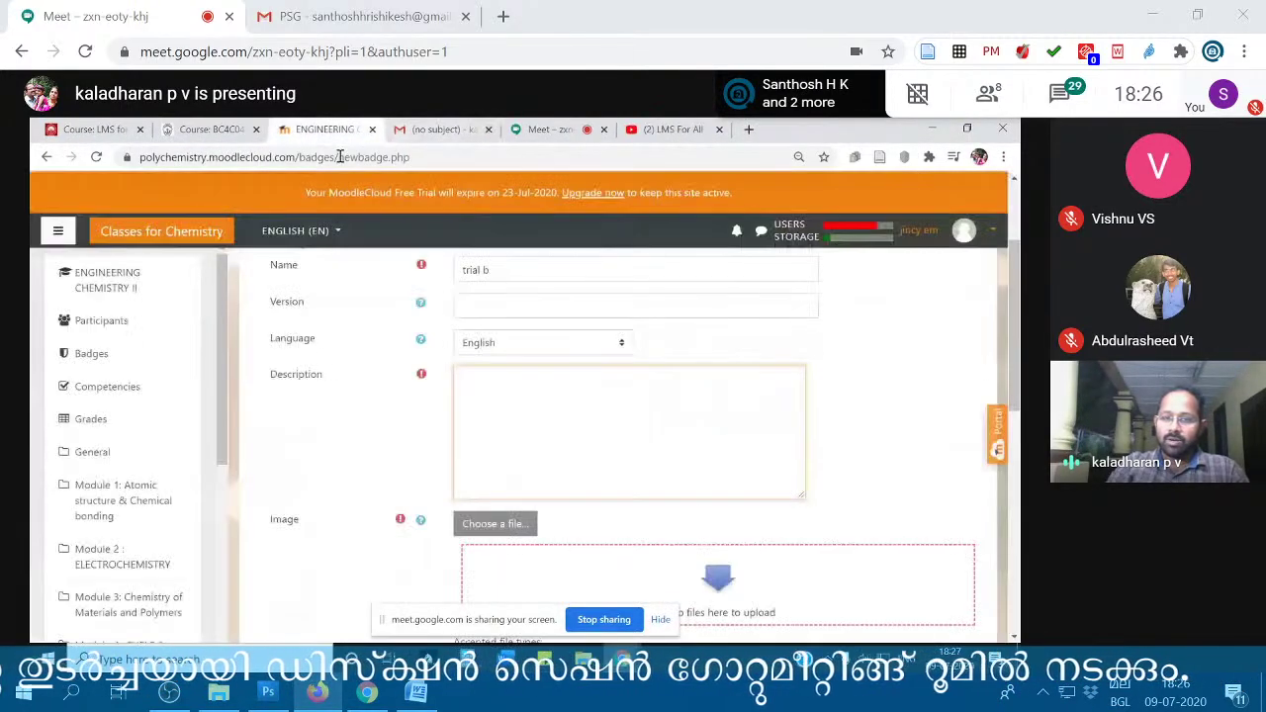
left_click(968, 130)
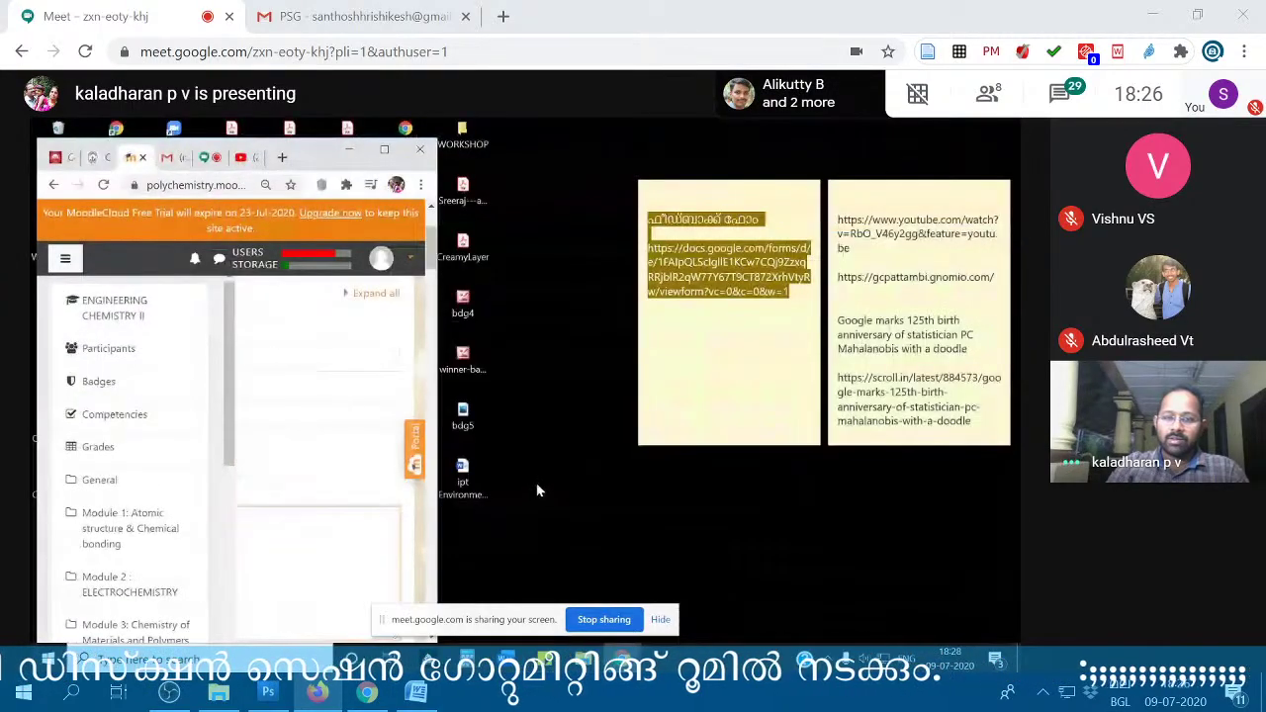
left_click(385, 151)
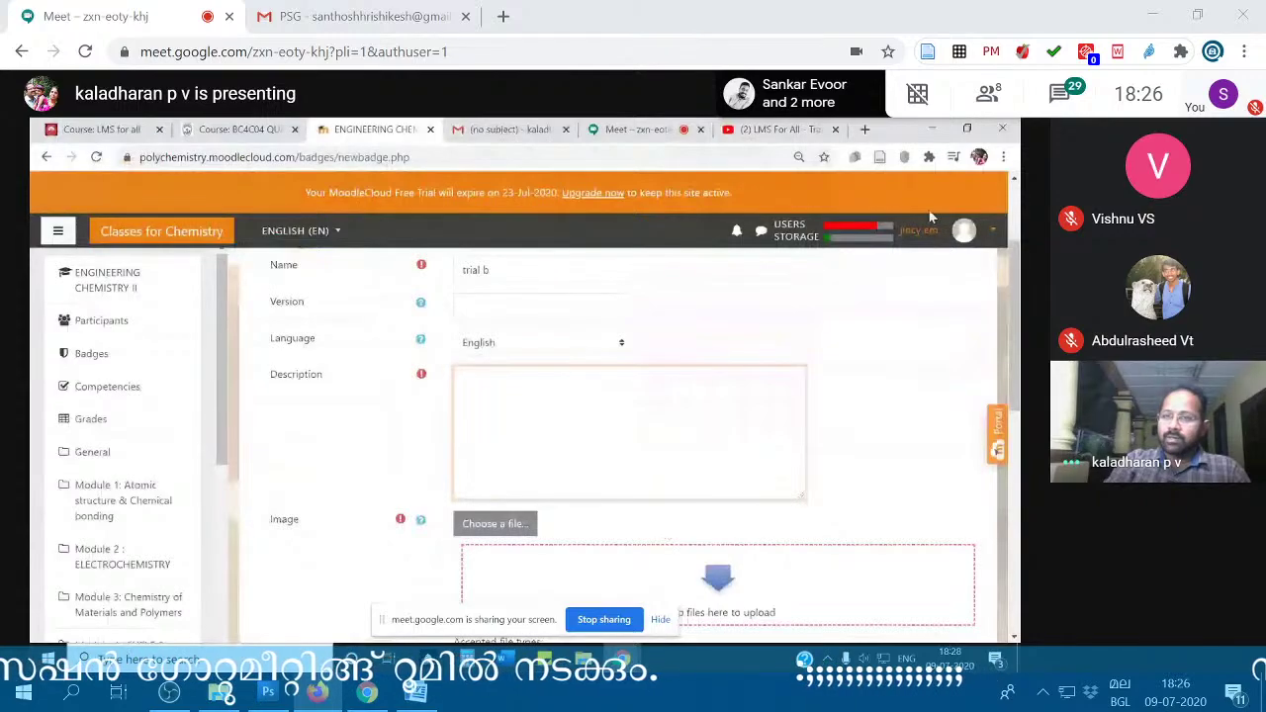
left_click(968, 128)
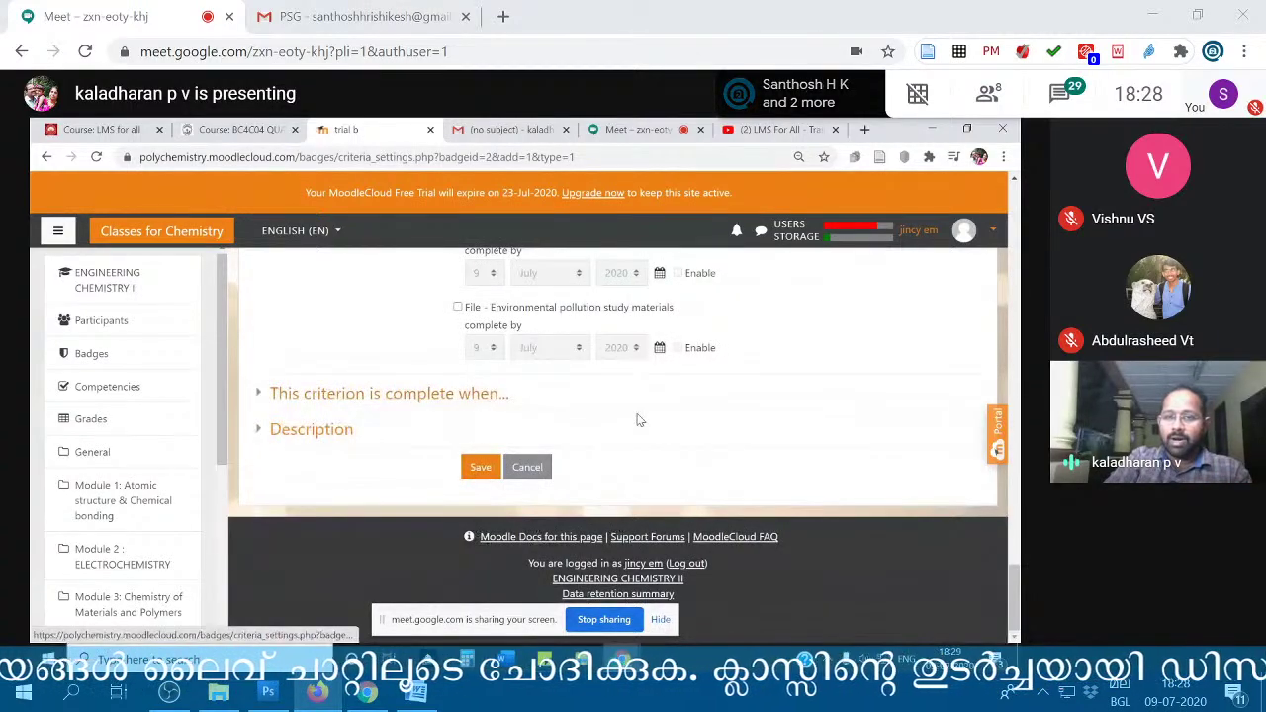
- Check the activities selected for the trial b badge and save the completion criterion for the Quiz on Electrochemistry
scroll(638, 416, "up", 10)
scroll(638, 411, "up", 10)
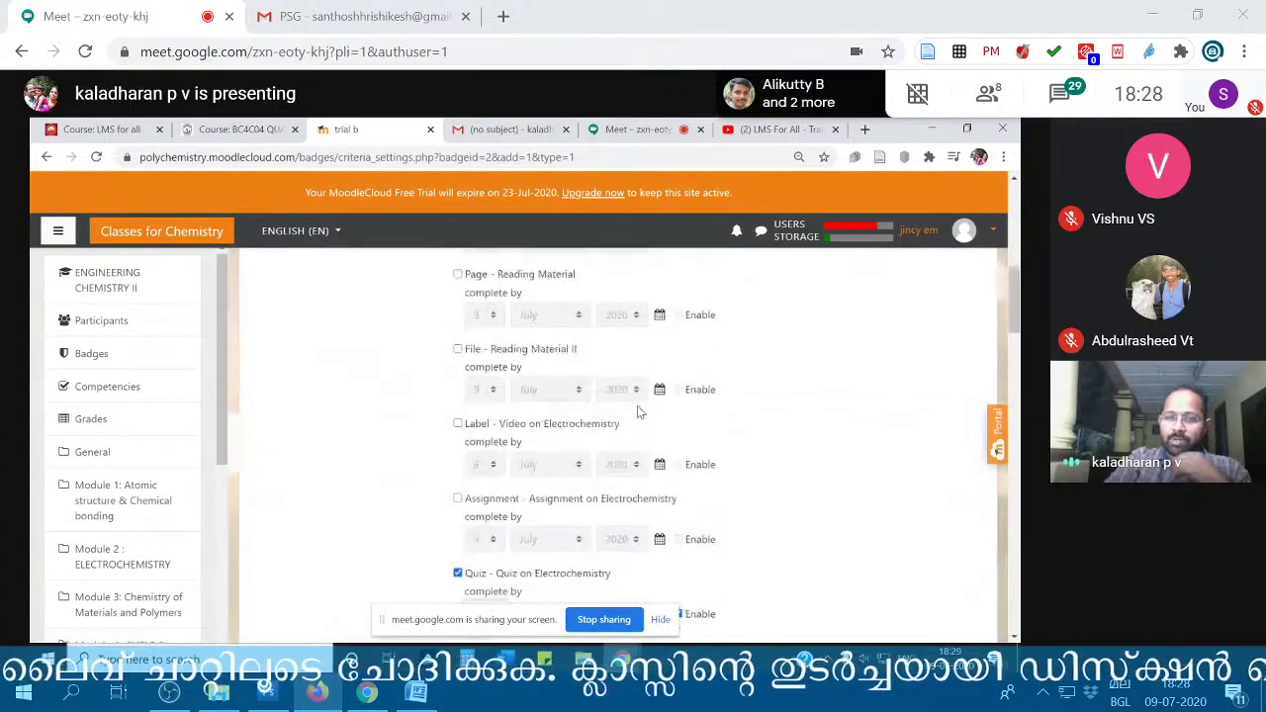
scroll(661, 473, "down", 6)
scroll(661, 473, "down", 10)
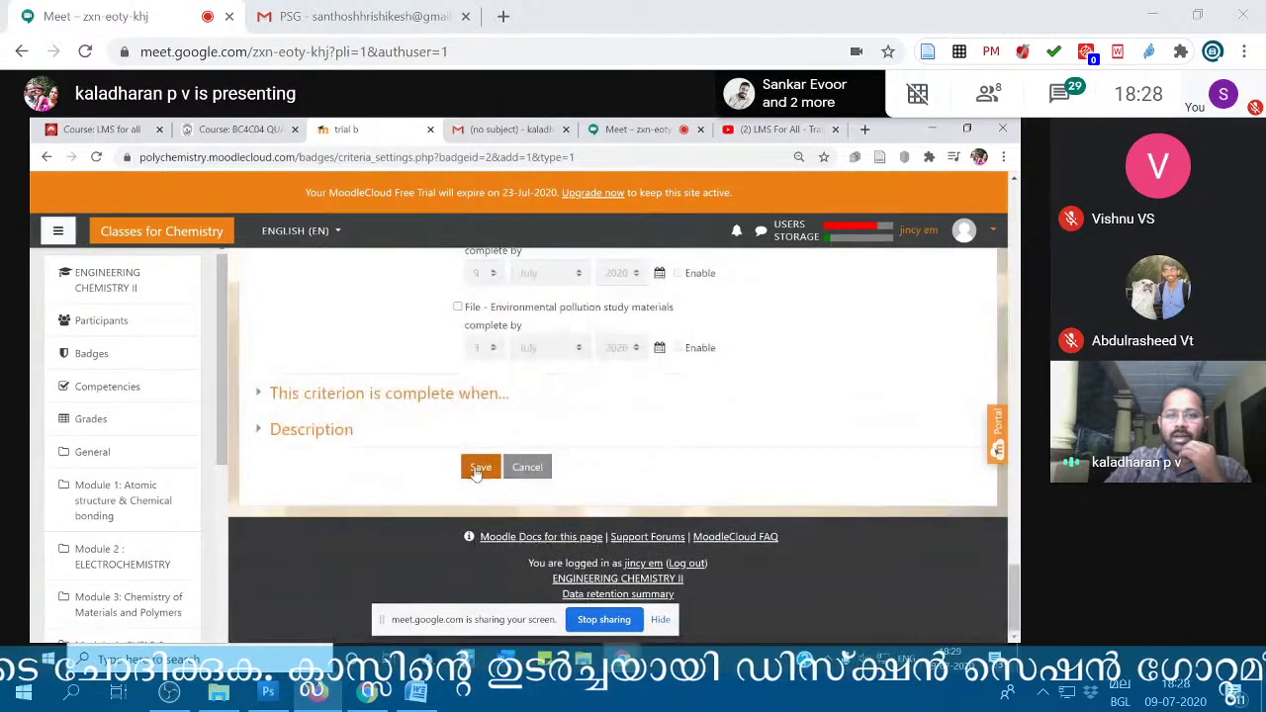
left_click(479, 468)
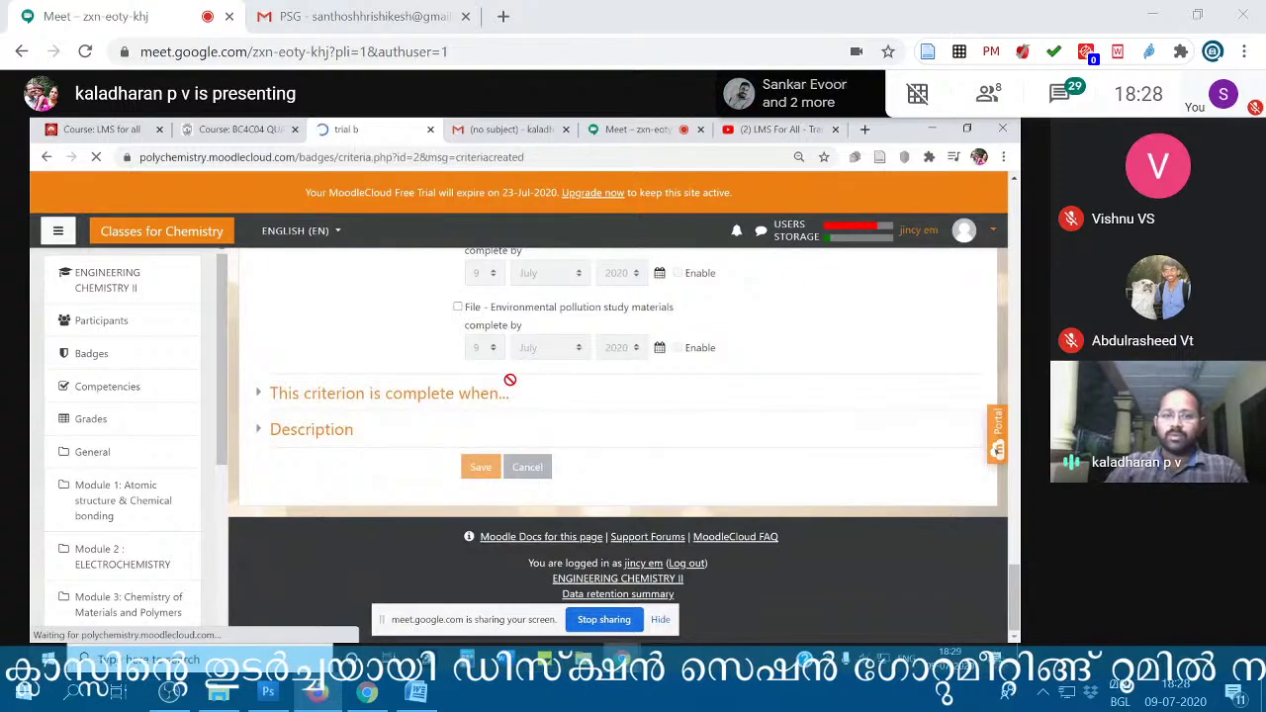
scroll(539, 405, "down", 3)
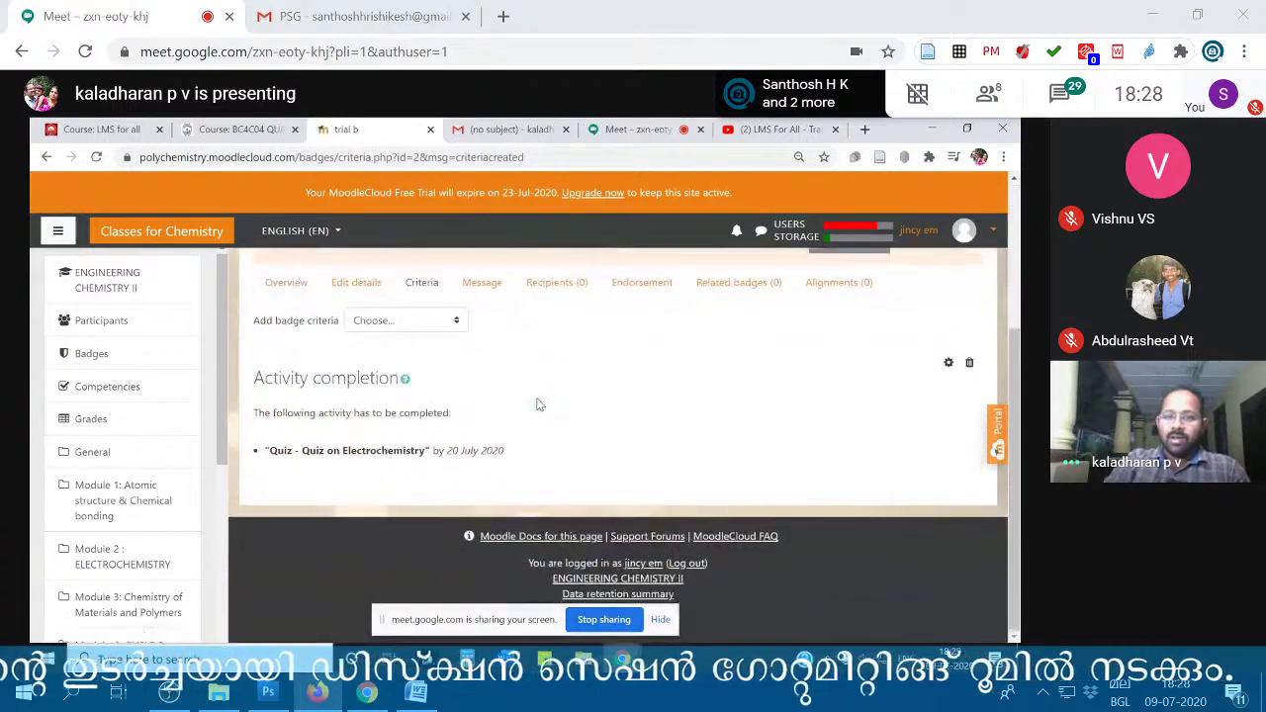
- Review the message subject and body that recipients of the trial b badge get
scroll(555, 398, "up", 3)
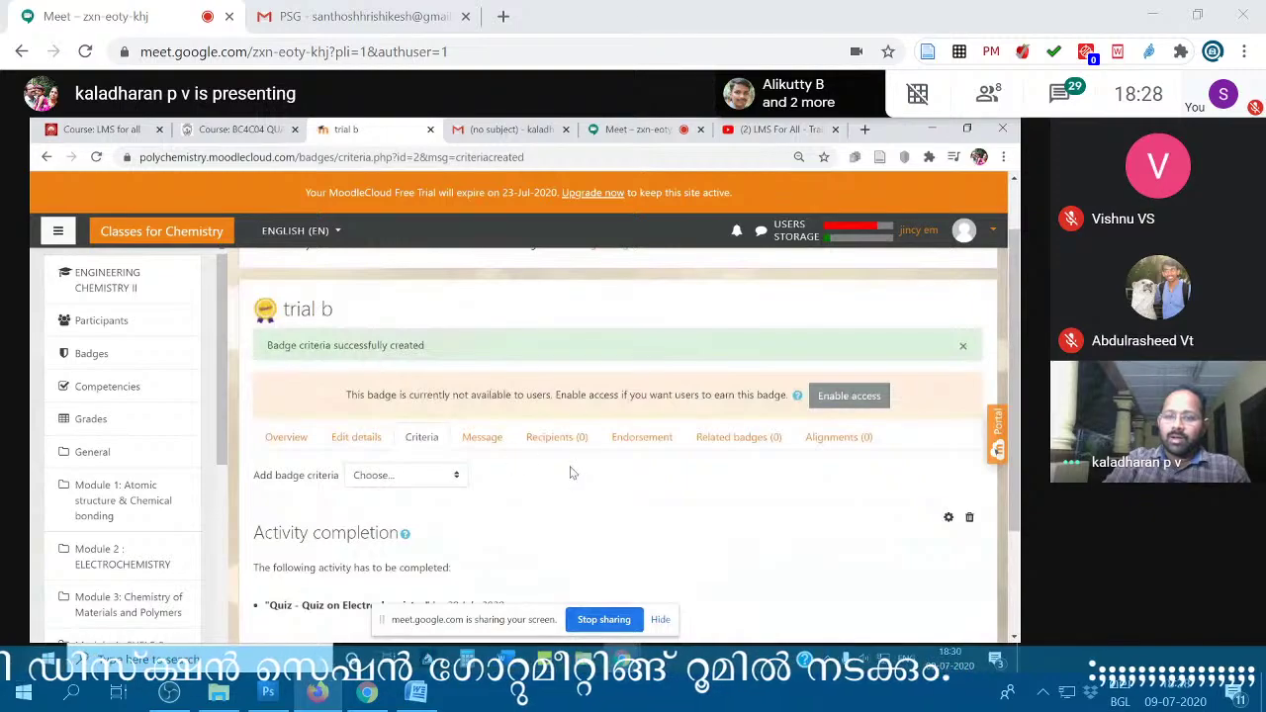
left_click(491, 448)
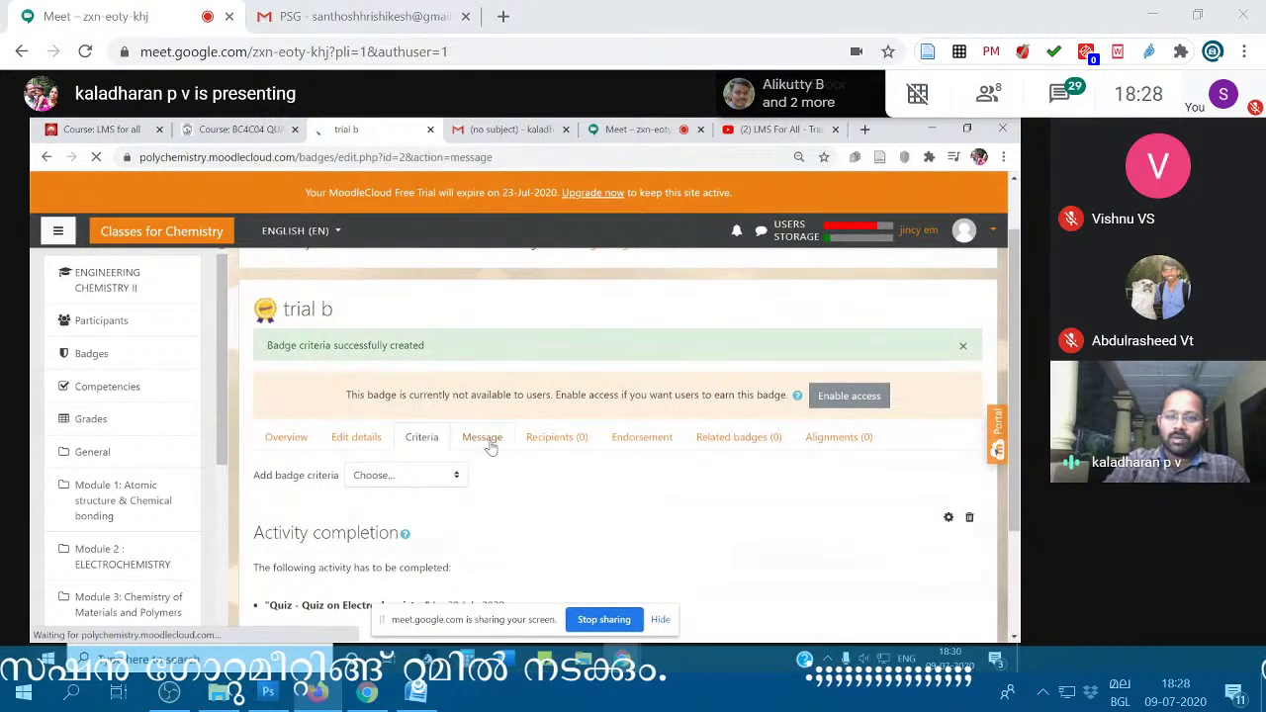
scroll(494, 448, "down", 2)
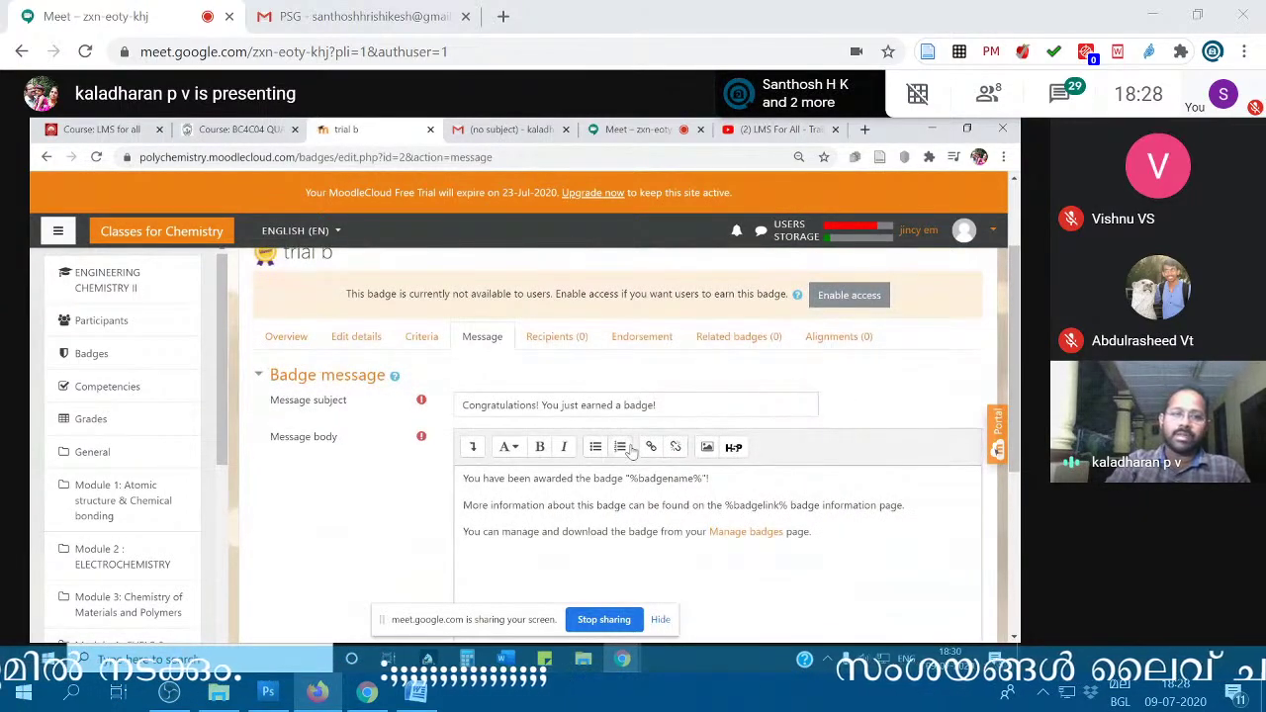
scroll(428, 393, "up", 1)
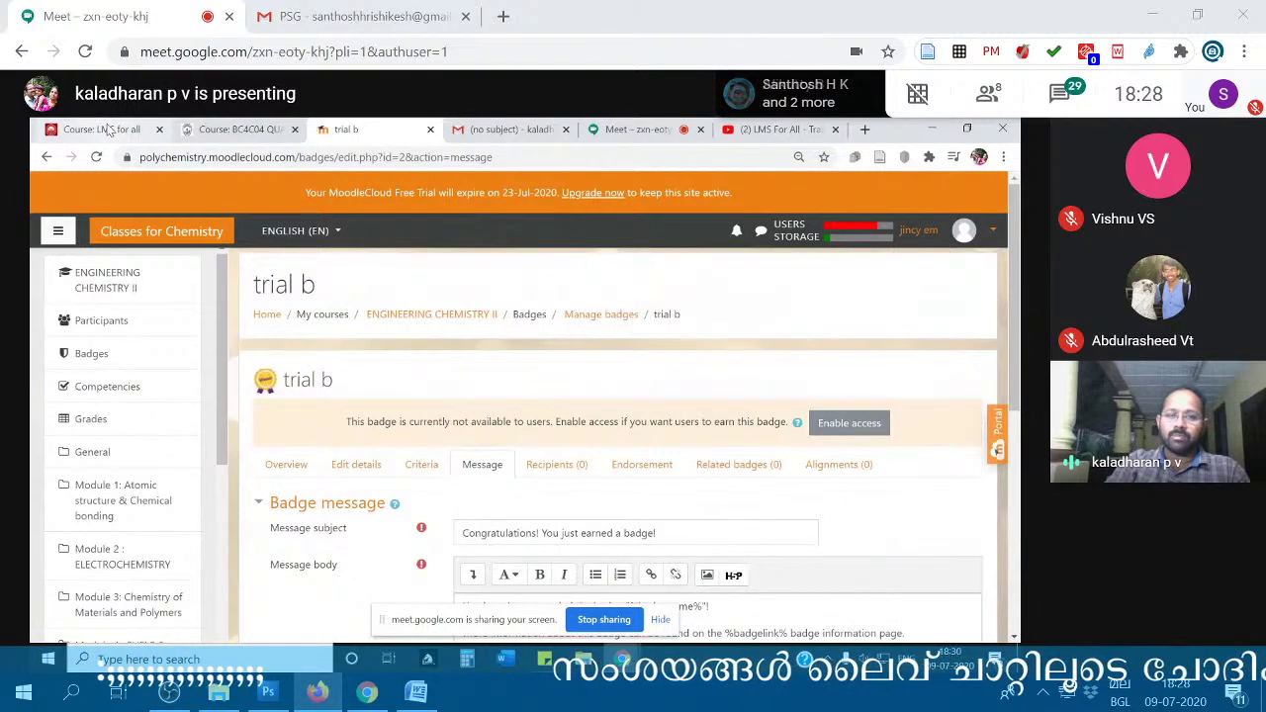
- Switch to the LMS for all course and view the badge and its criteria on the course's badges page
left_click(106, 129)
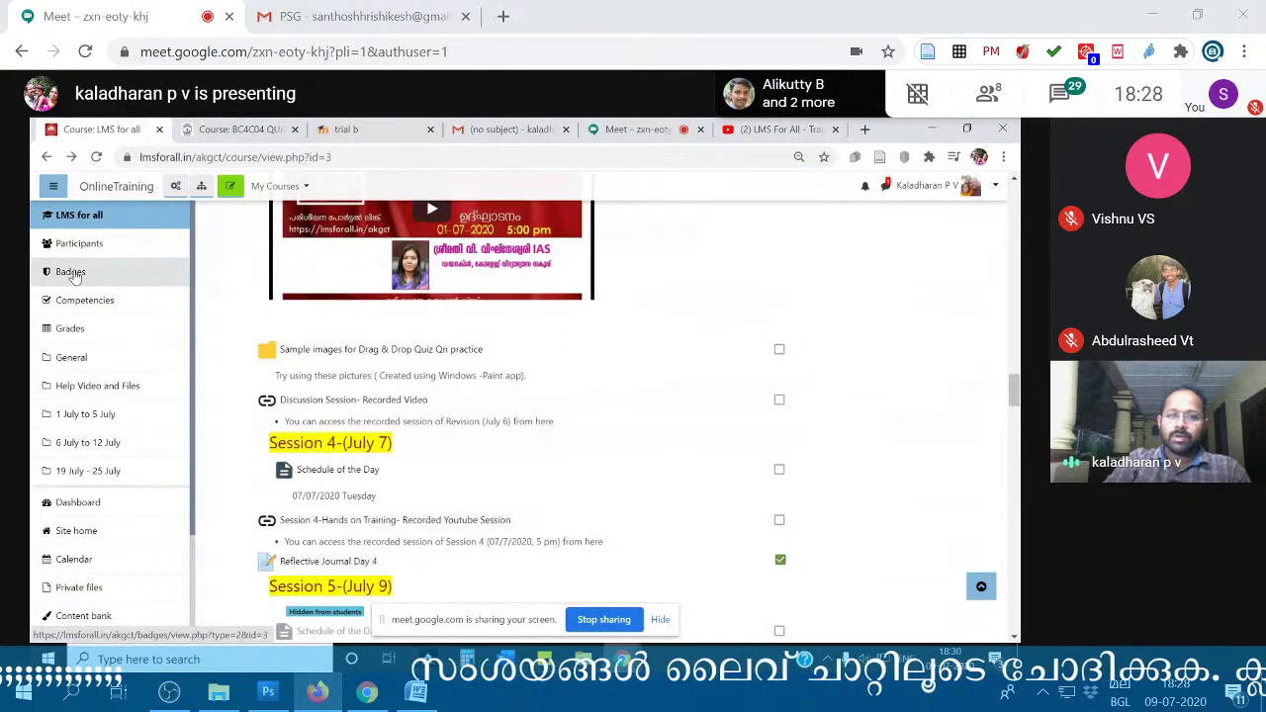
left_click(366, 351)
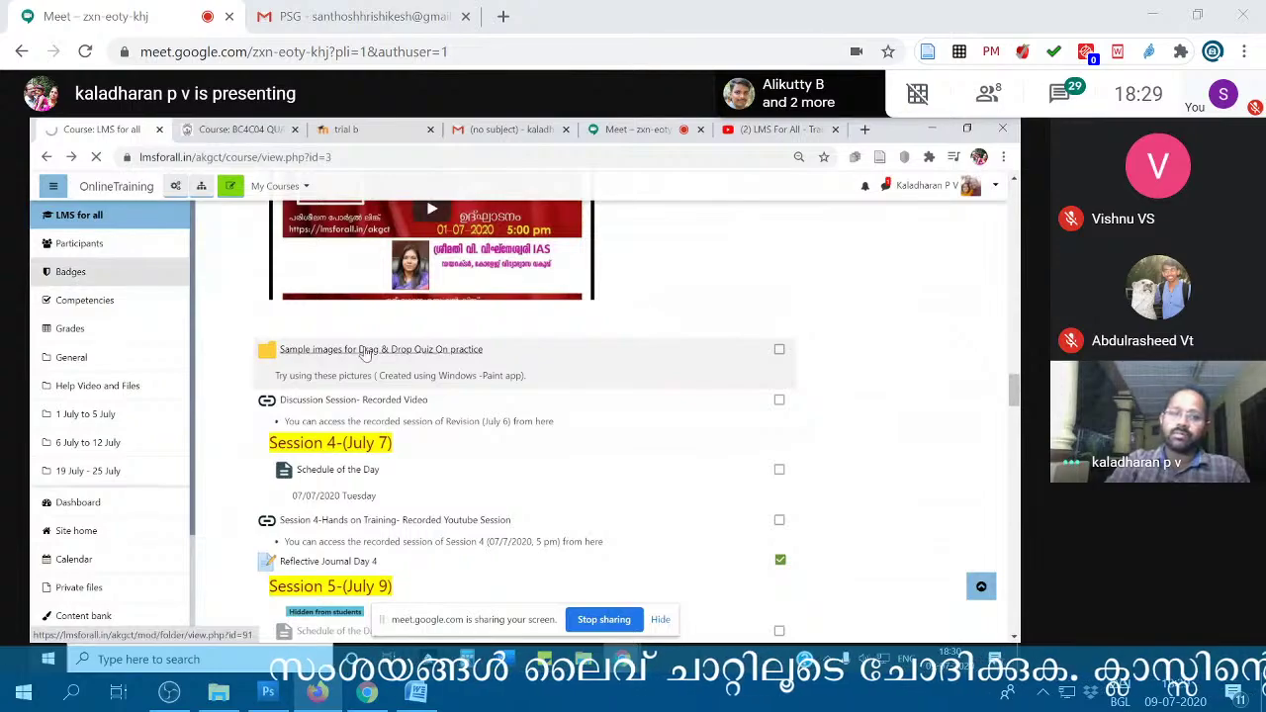
scroll(366, 353, "up", 3)
scroll(366, 348, "up", 3)
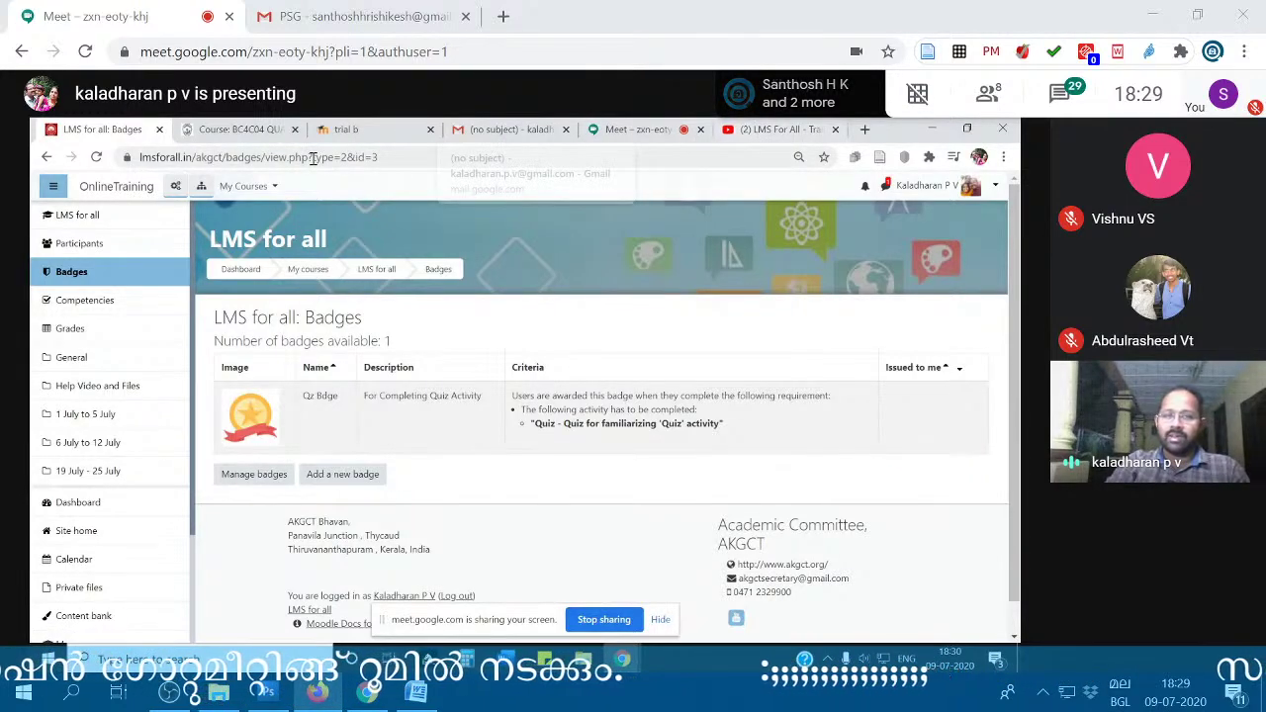
left_click(777, 129)
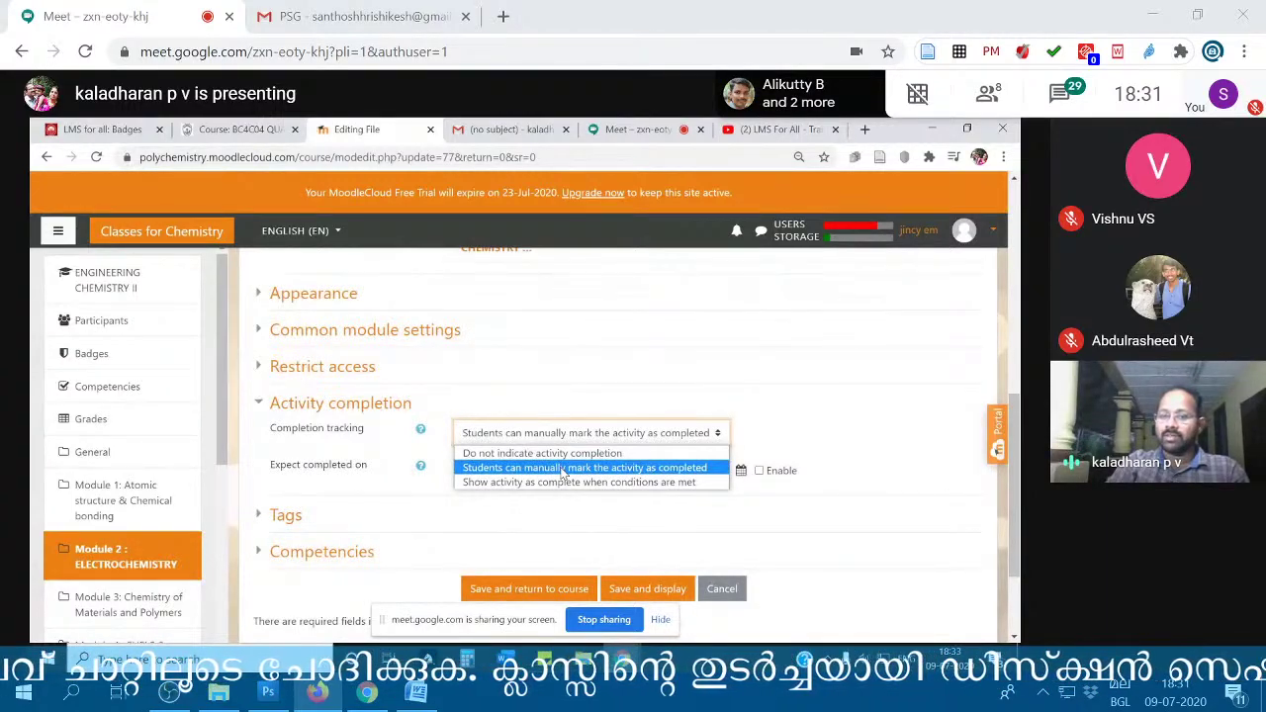
- Try completion tracking "Show activity as complete when conditions are met" for the Module 2 file
left_click(802, 435)
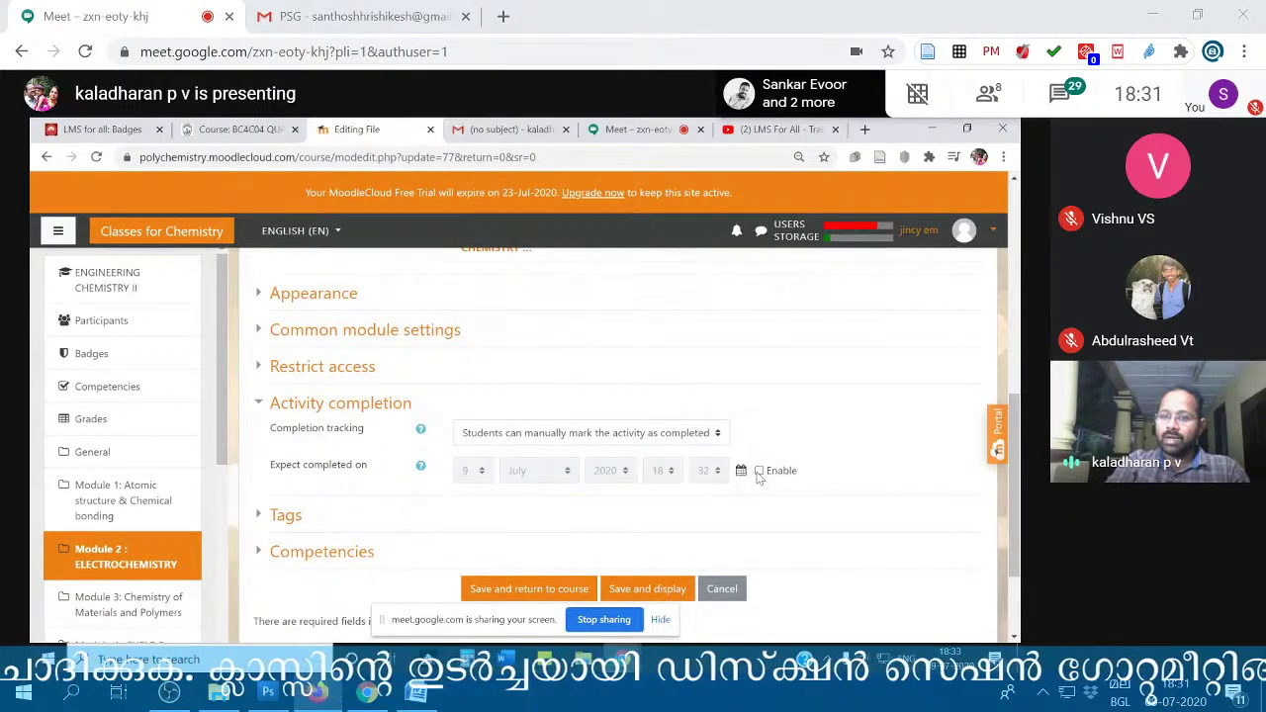
left_click(676, 436)
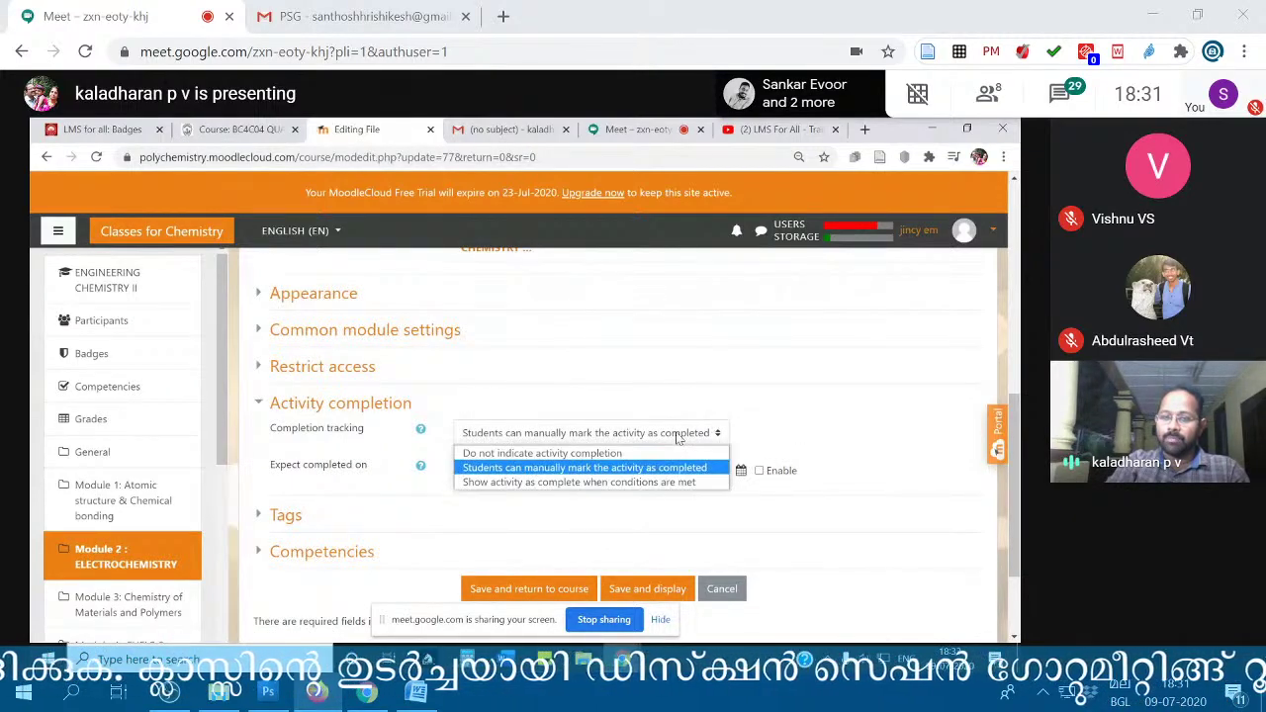
left_click(653, 483)
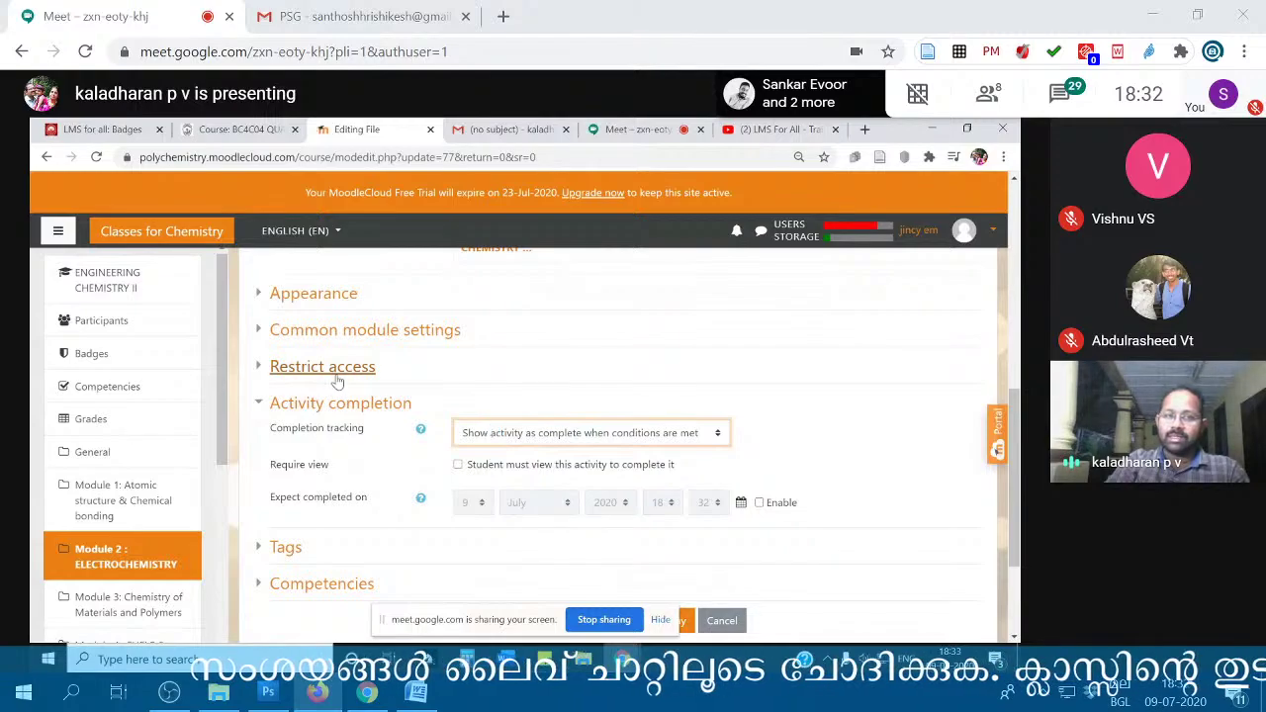
- Leave the file settings for the ENGINEERING CHEMISTRY II course page and look through the completion boxes of its module activities
left_click(122, 282)
left_click(597, 245)
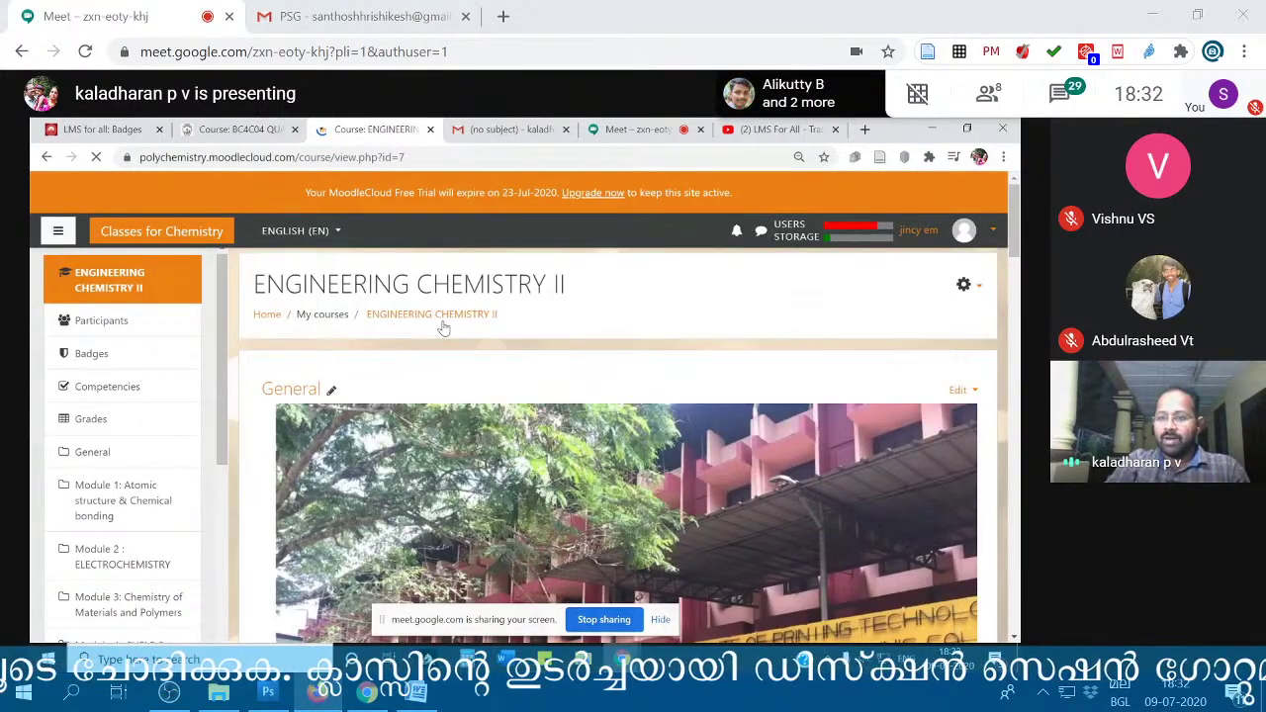
scroll(679, 379, "down", 6)
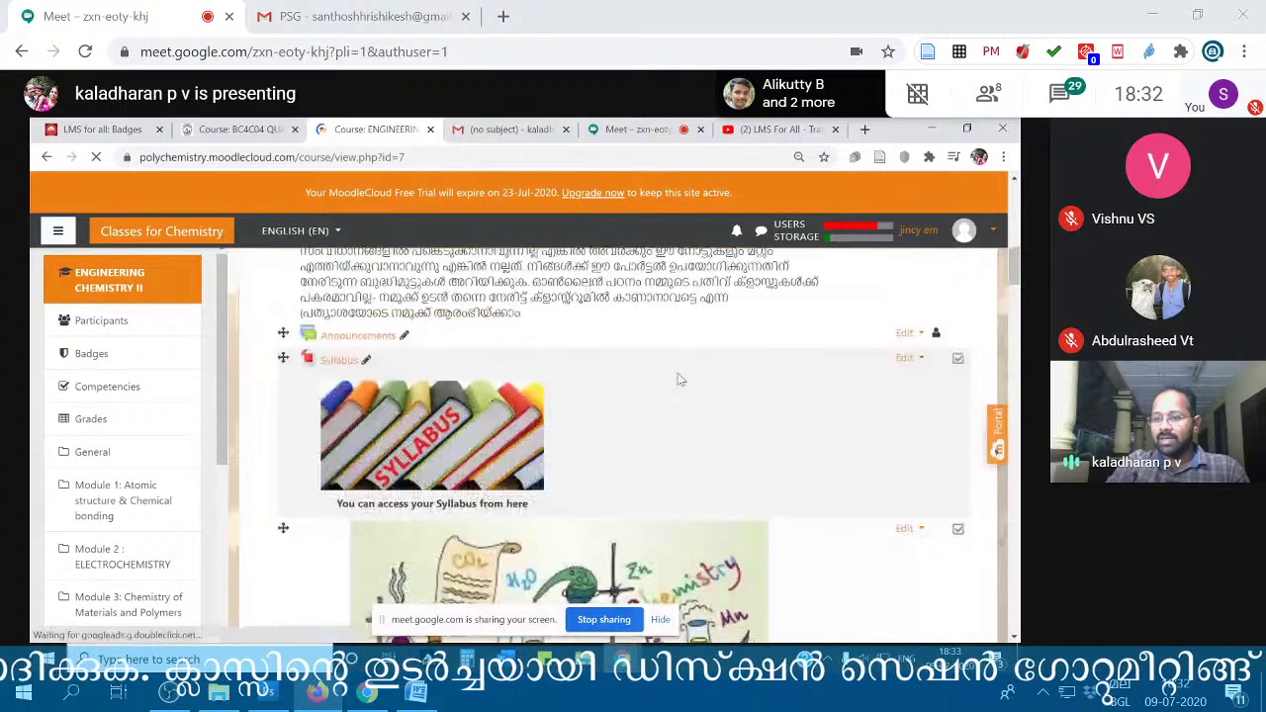
scroll(905, 417, "down", 5)
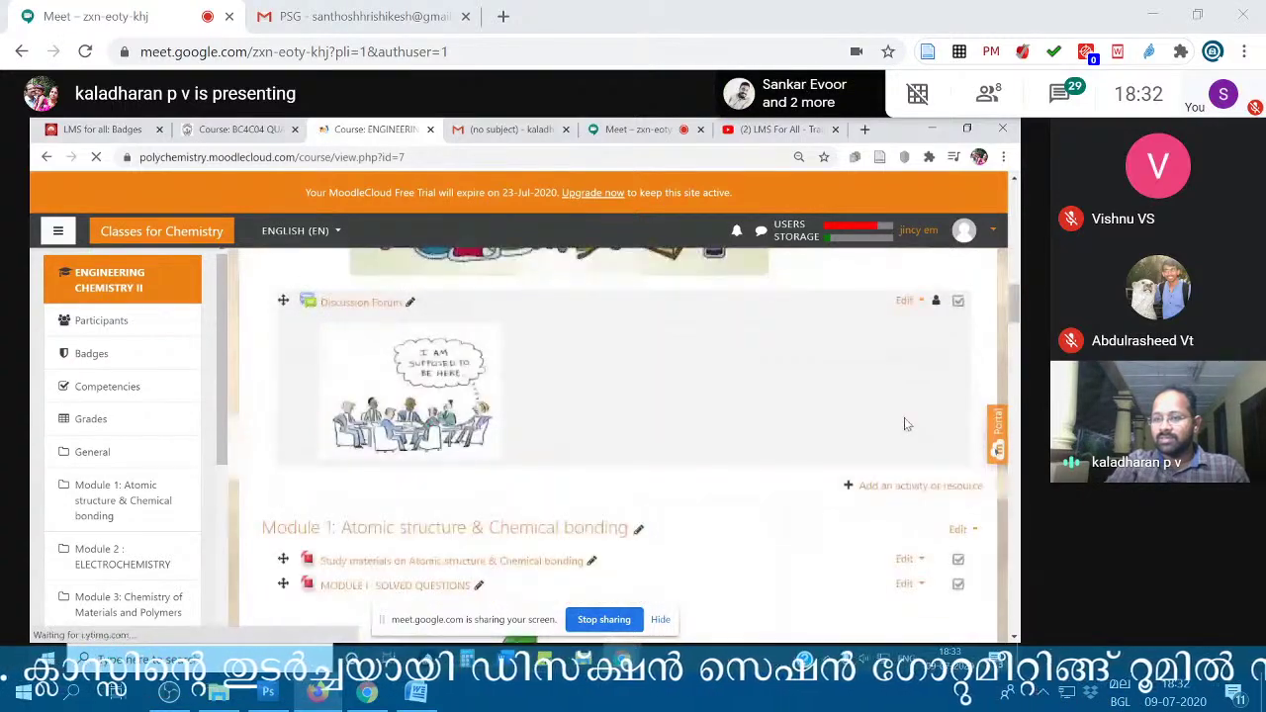
scroll(940, 463, "down", 3)
scroll(940, 463, "down", 15)
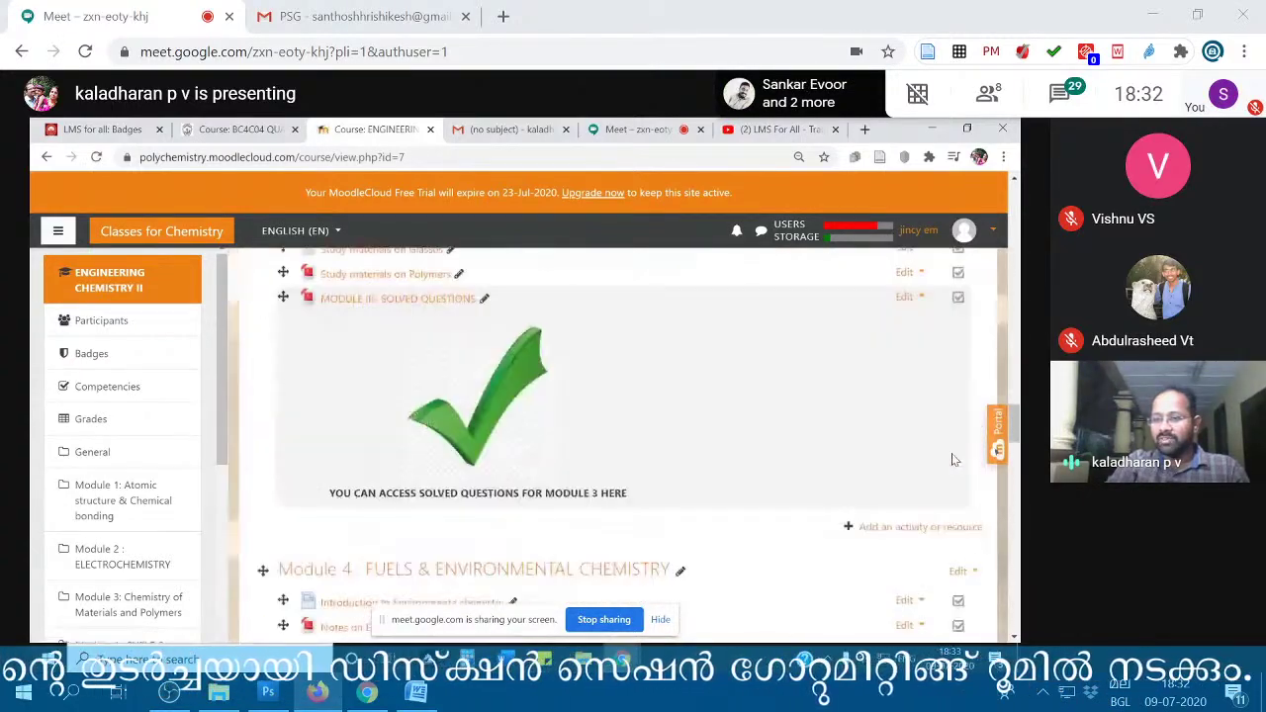
scroll(954, 459, "down", 10)
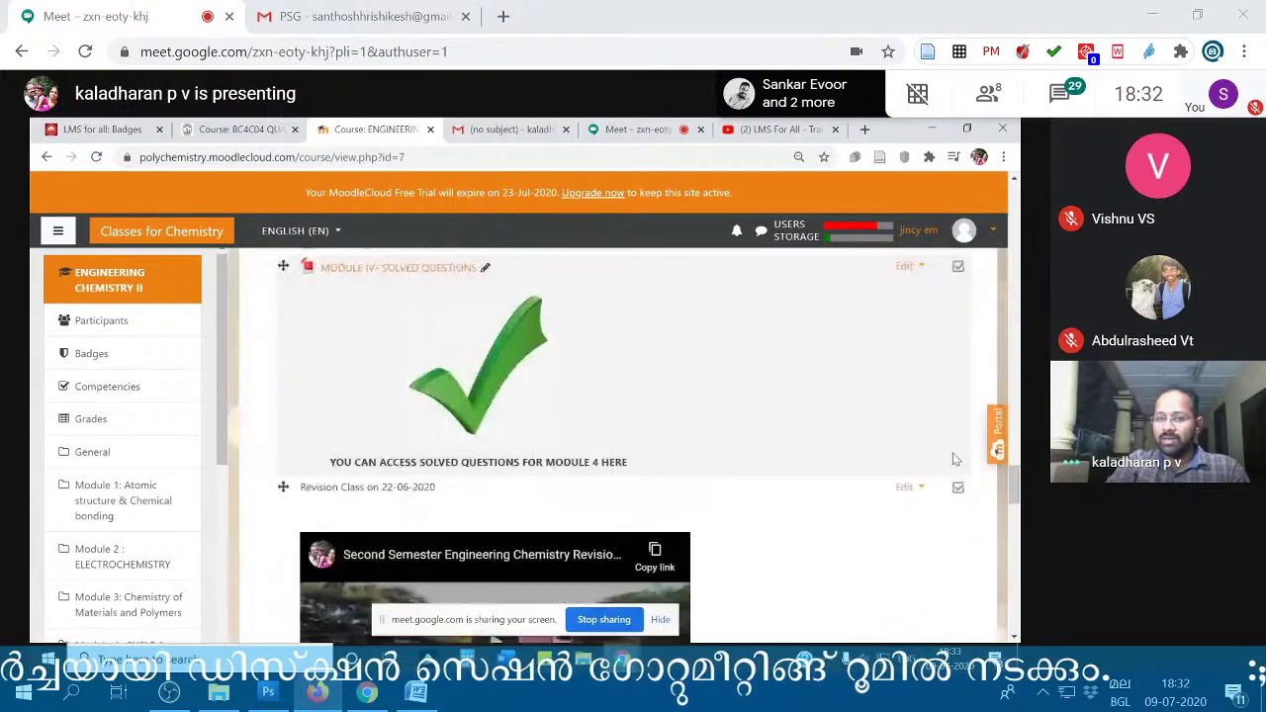
- Look through the completion boxes beside the Module IV solved questions, revision class and recorded session entries
scroll(956, 459, "up", 3)
scroll(956, 459, "down", 8)
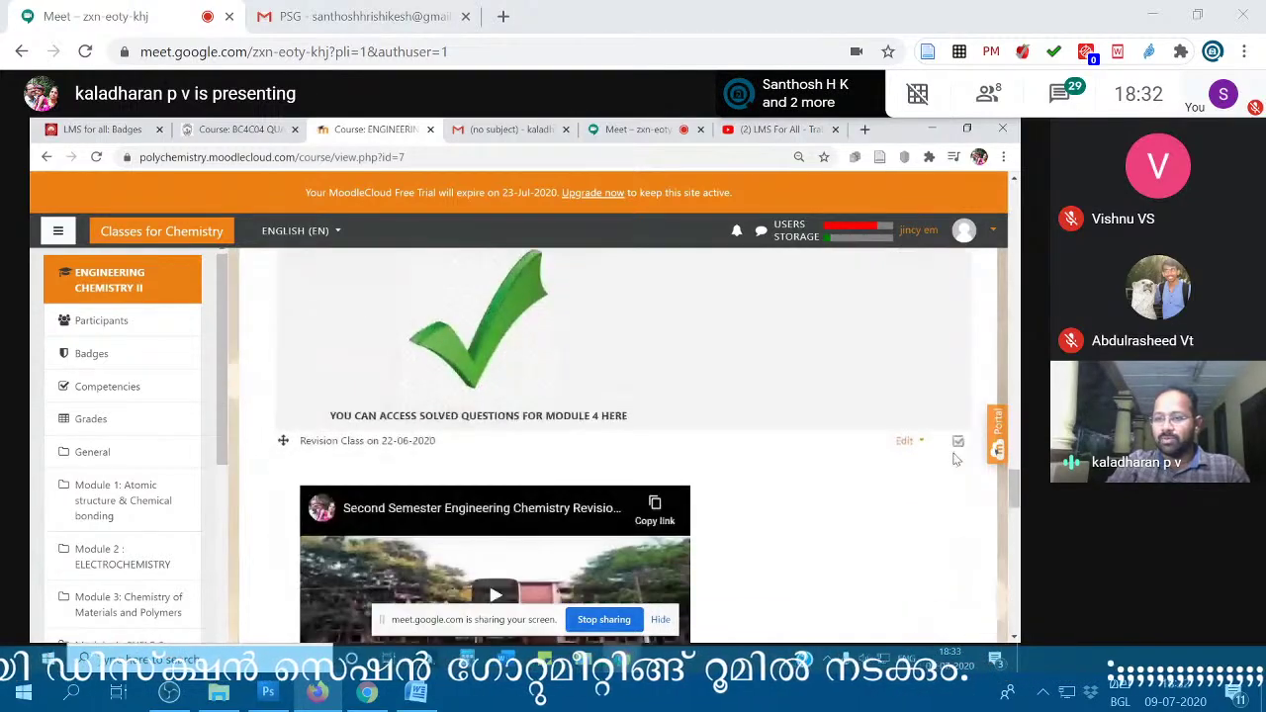
scroll(955, 459, "down", 5)
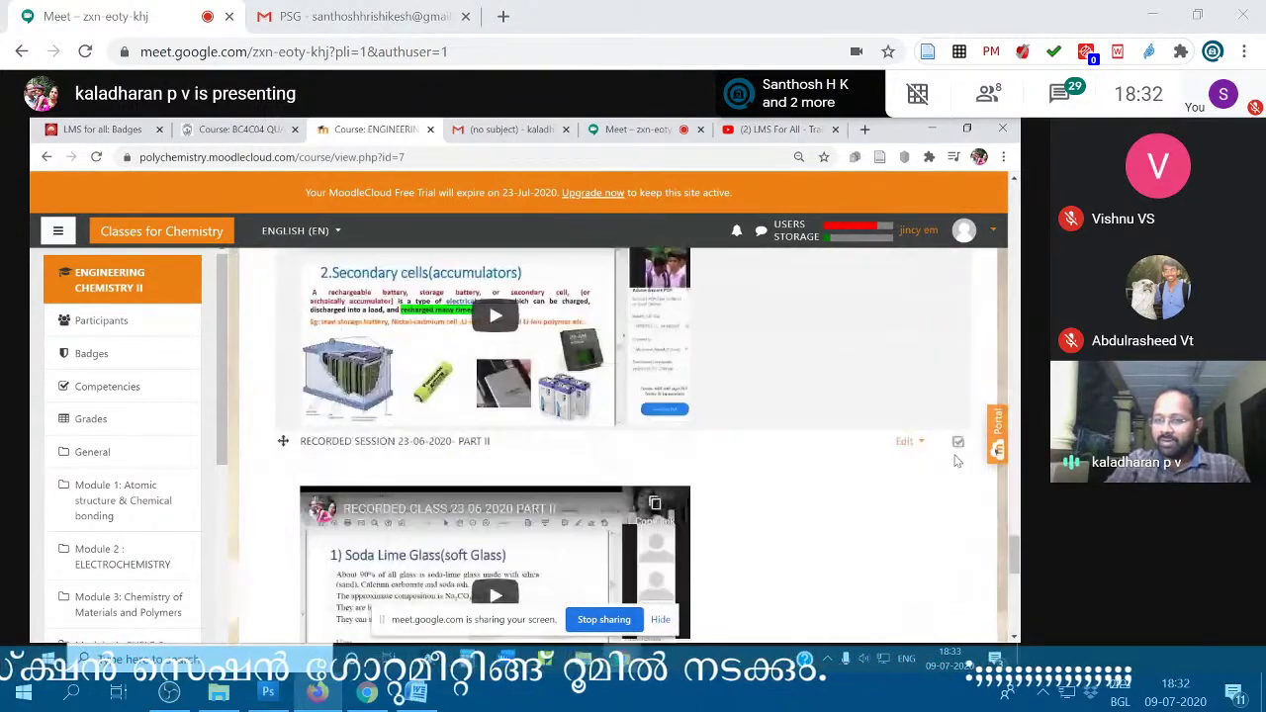
scroll(588, 274, "up", 3)
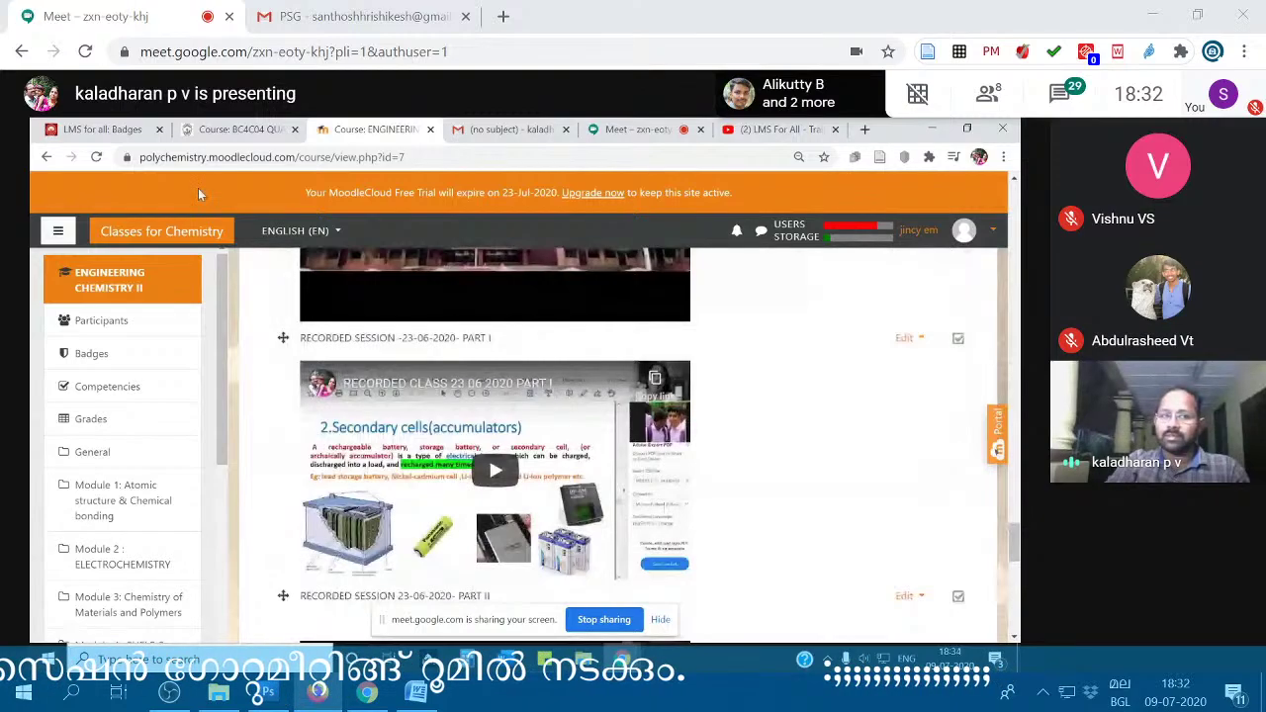
- Switch to the LMS for all course and open its main page to view the activities' progress boxes
left_click(116, 132)
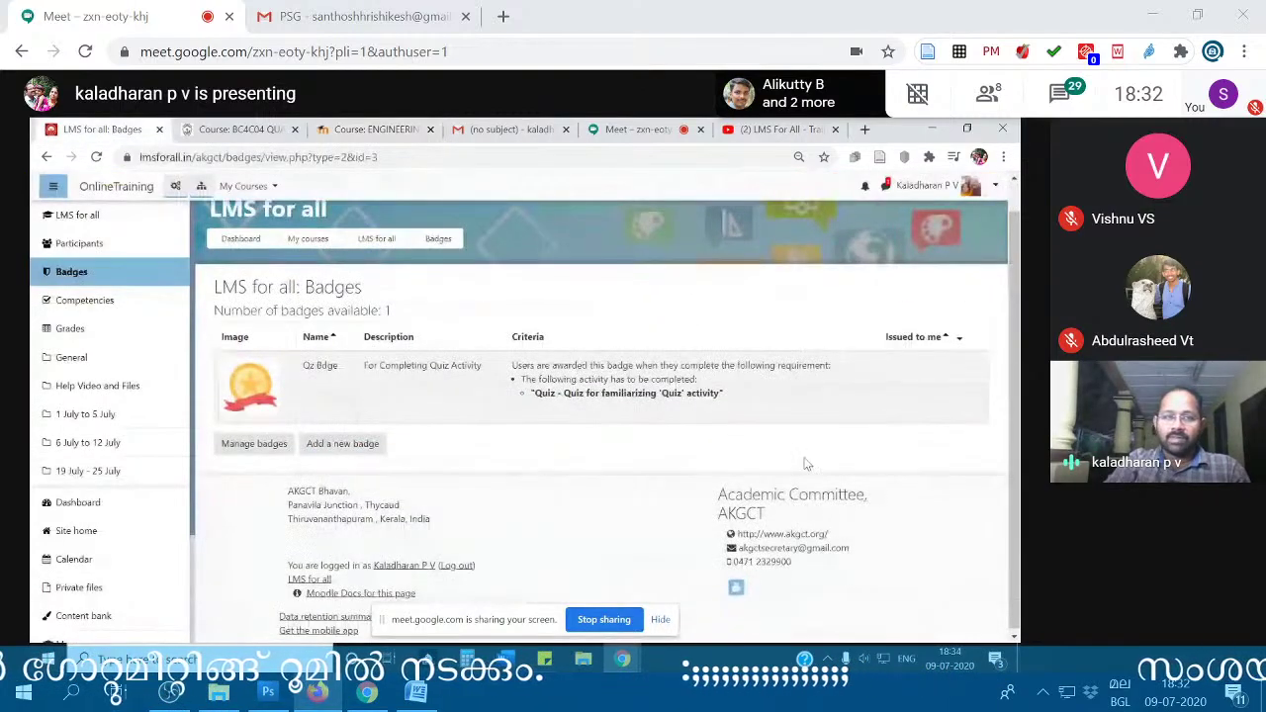
left_click(75, 217)
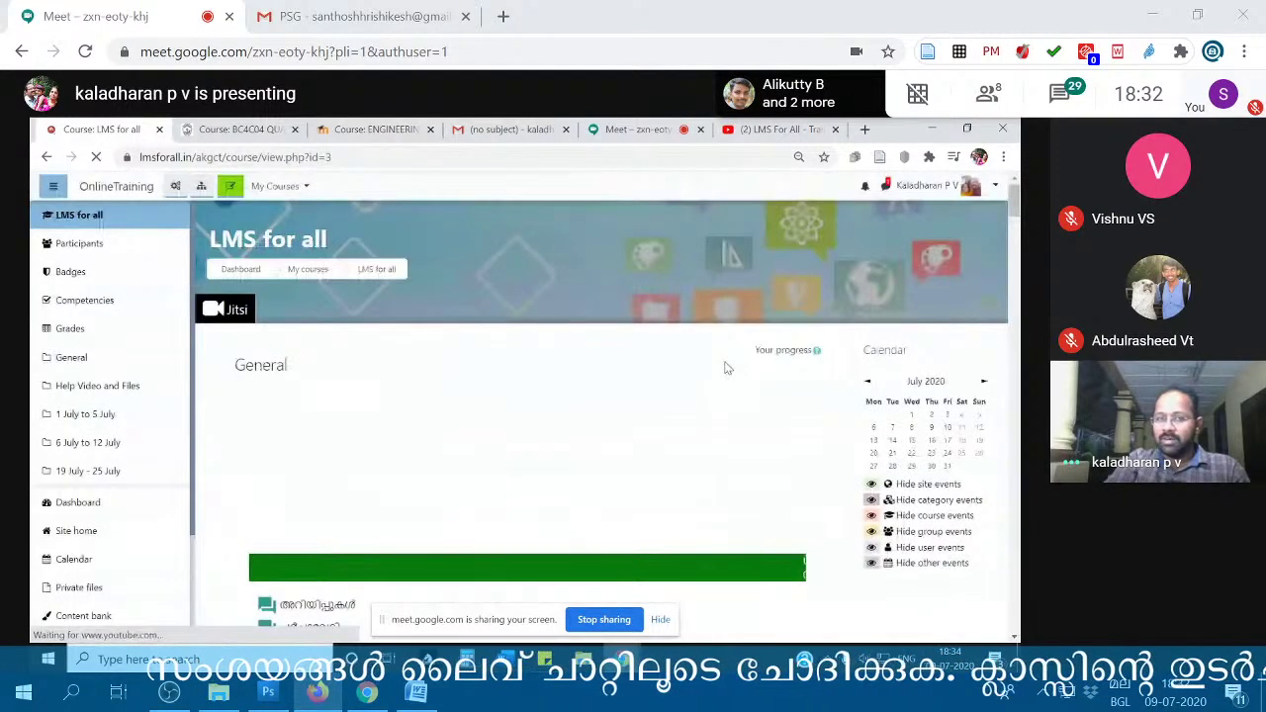
scroll(757, 386, "down", 10)
scroll(786, 399, "down", 3)
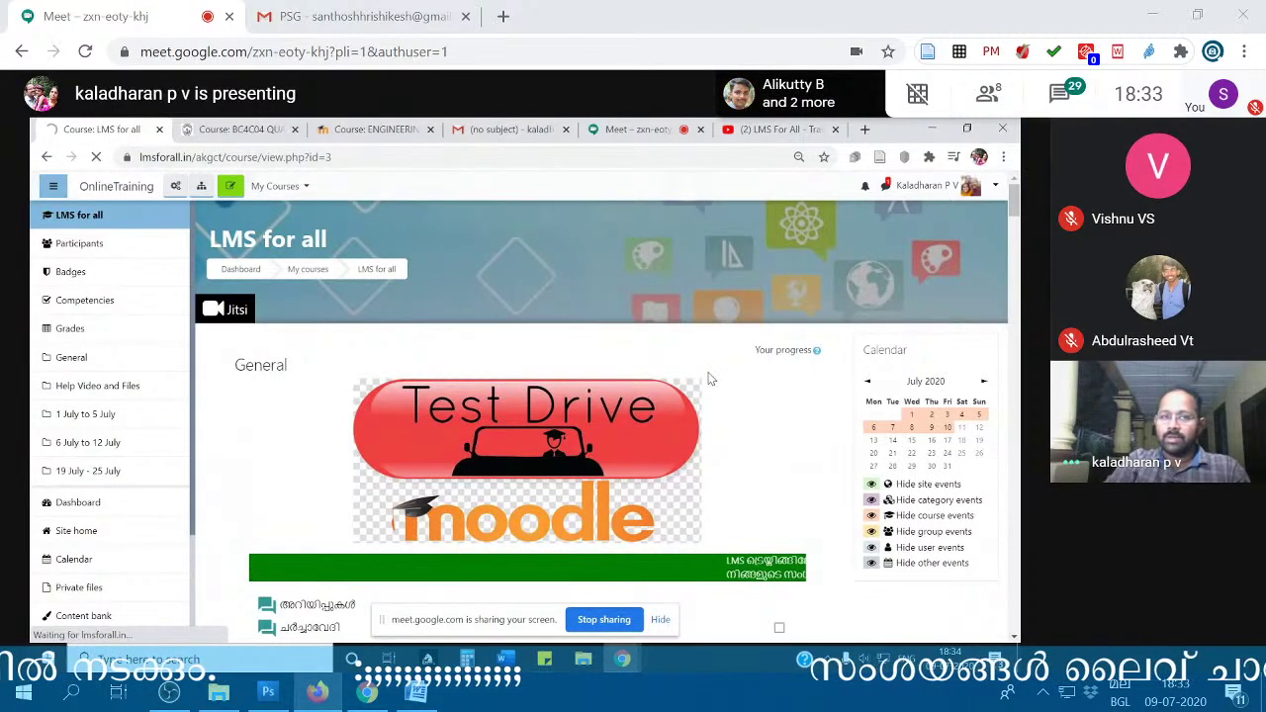
- Return to the ENGINEERING CHEMISTRY II course and open its full course administration page
key("ctrl+3")
scroll(971, 416, "up", 10)
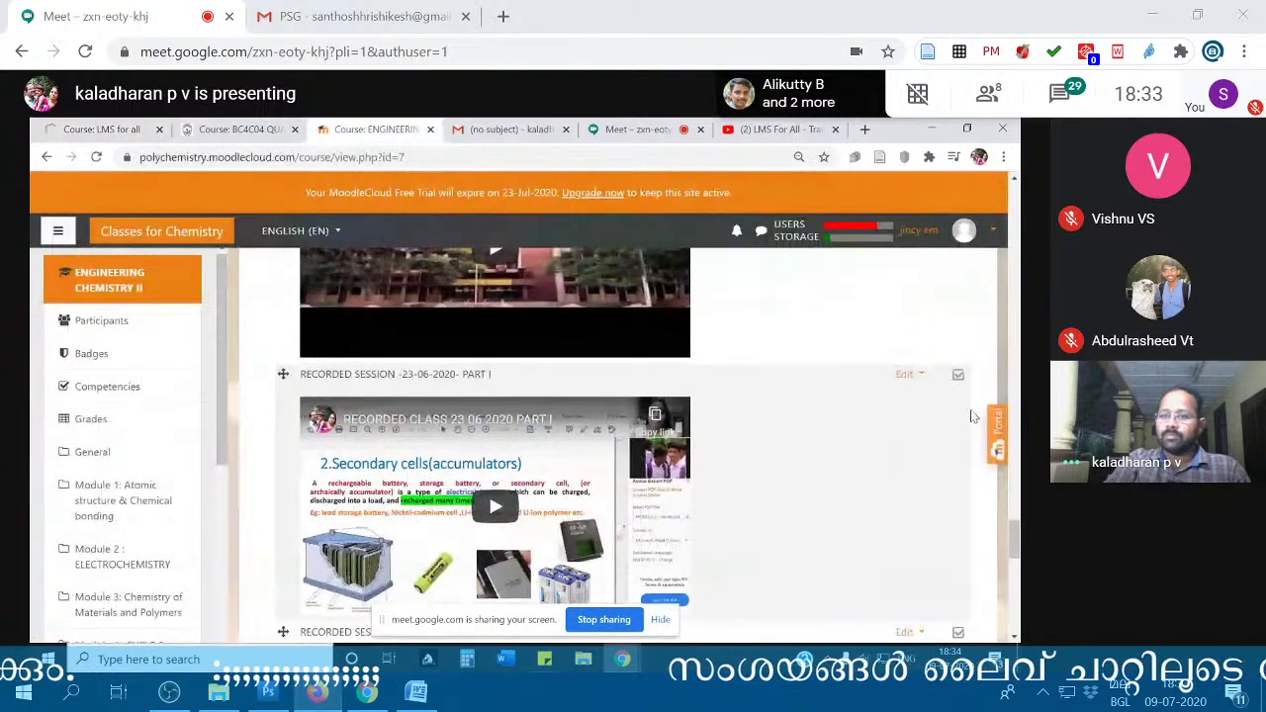
left_click_drag(1009, 484, 1014, 217)
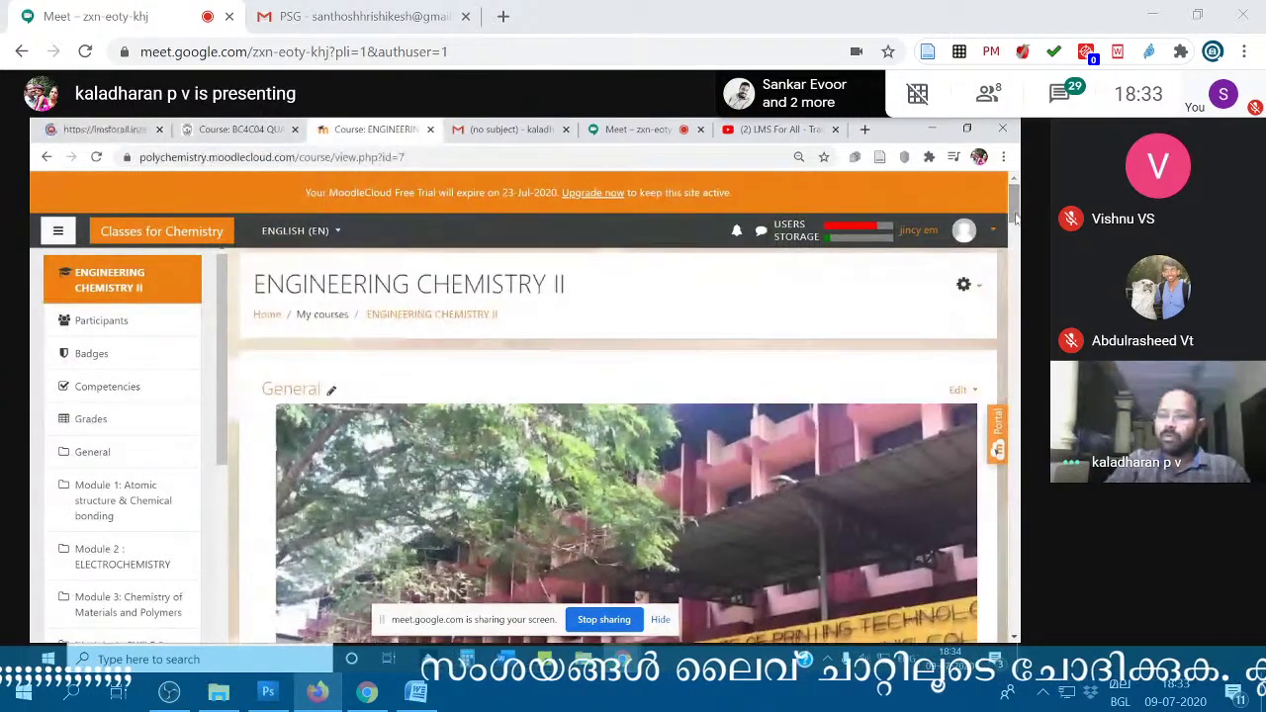
left_click(963, 284)
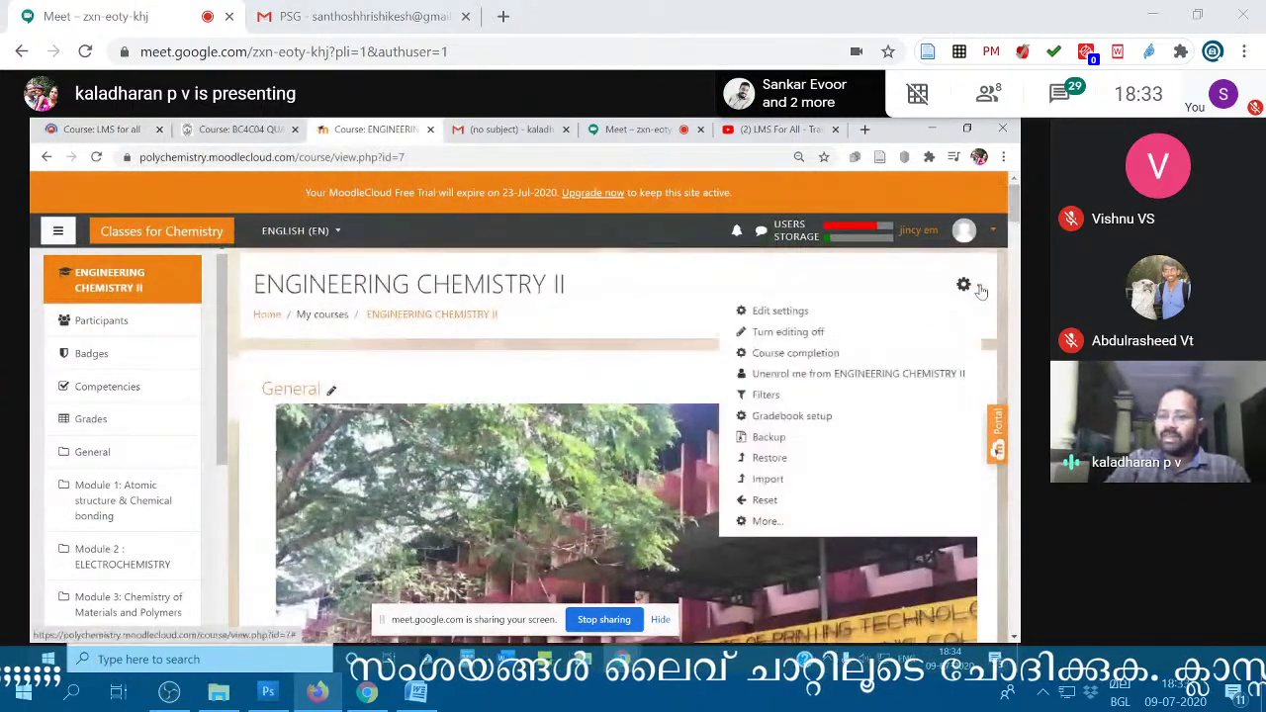
left_click(765, 522)
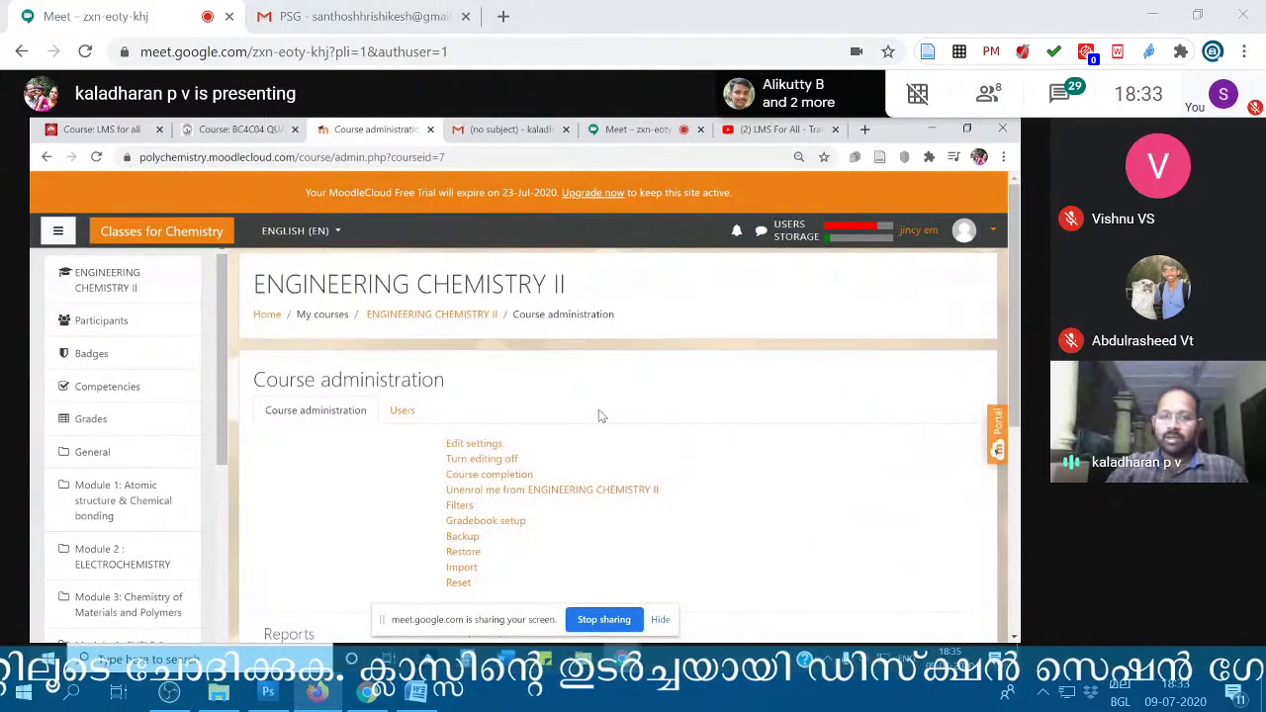
- Look over the course administration options and open the Activity report and Course participation reports in separate browser tabs
scroll(598, 416, "down", 1)
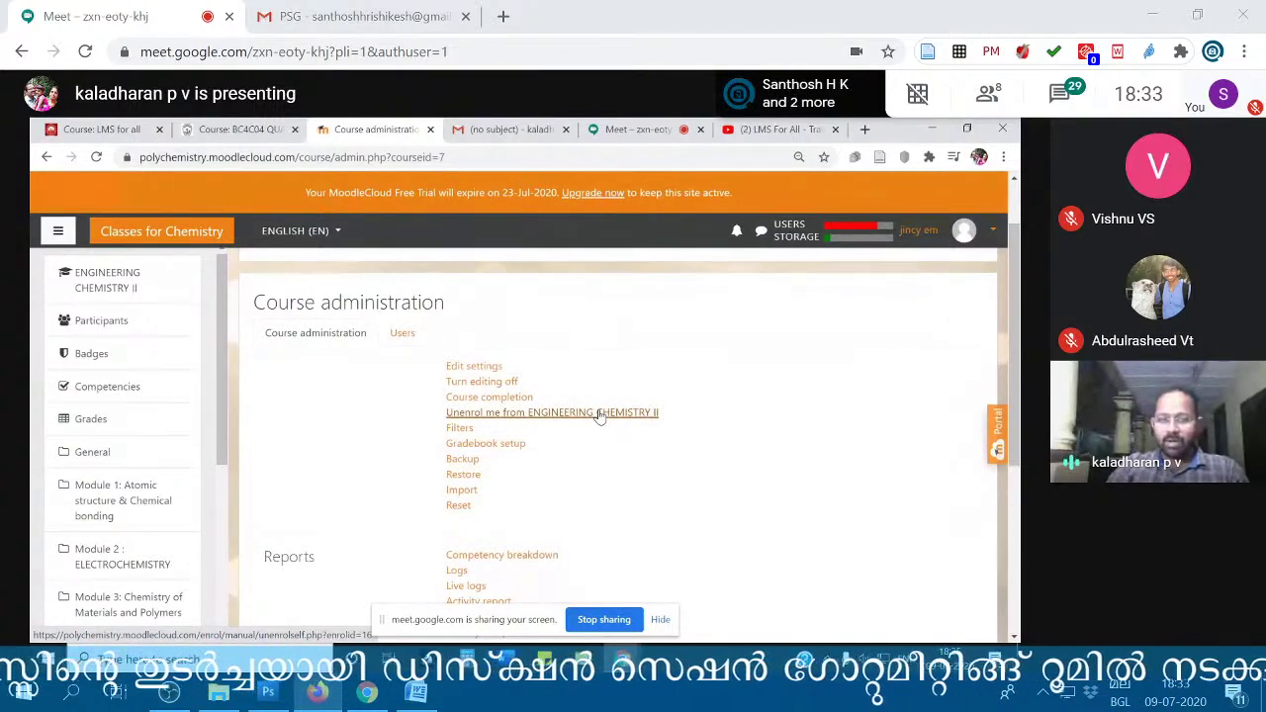
scroll(587, 444, "down", 1)
scroll(573, 441, "up", 2)
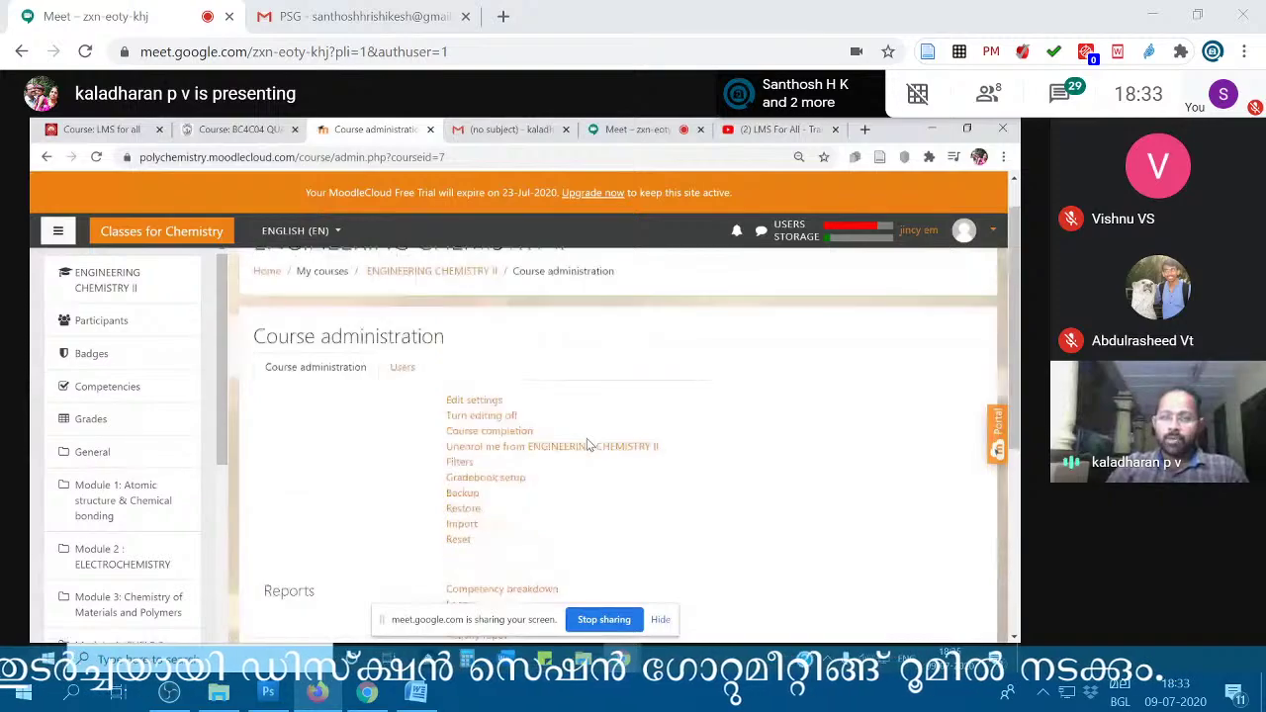
scroll(491, 410, "down", 1)
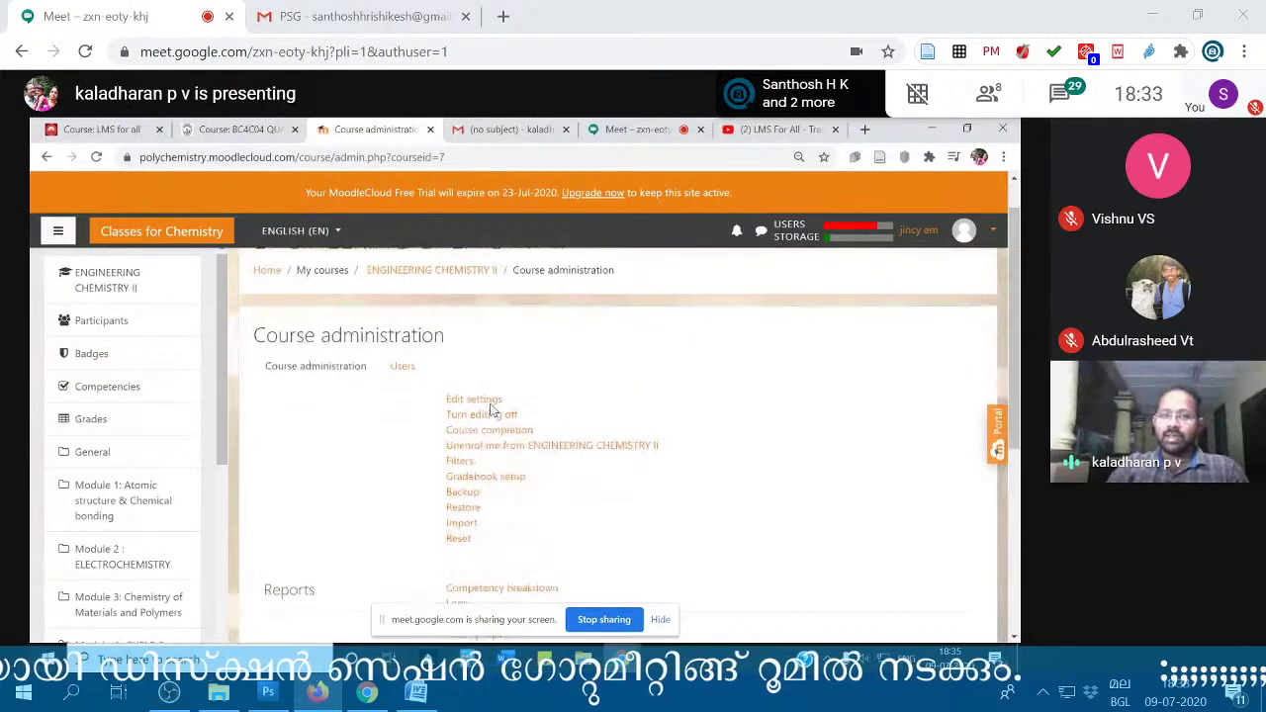
scroll(491, 409, "up", 1)
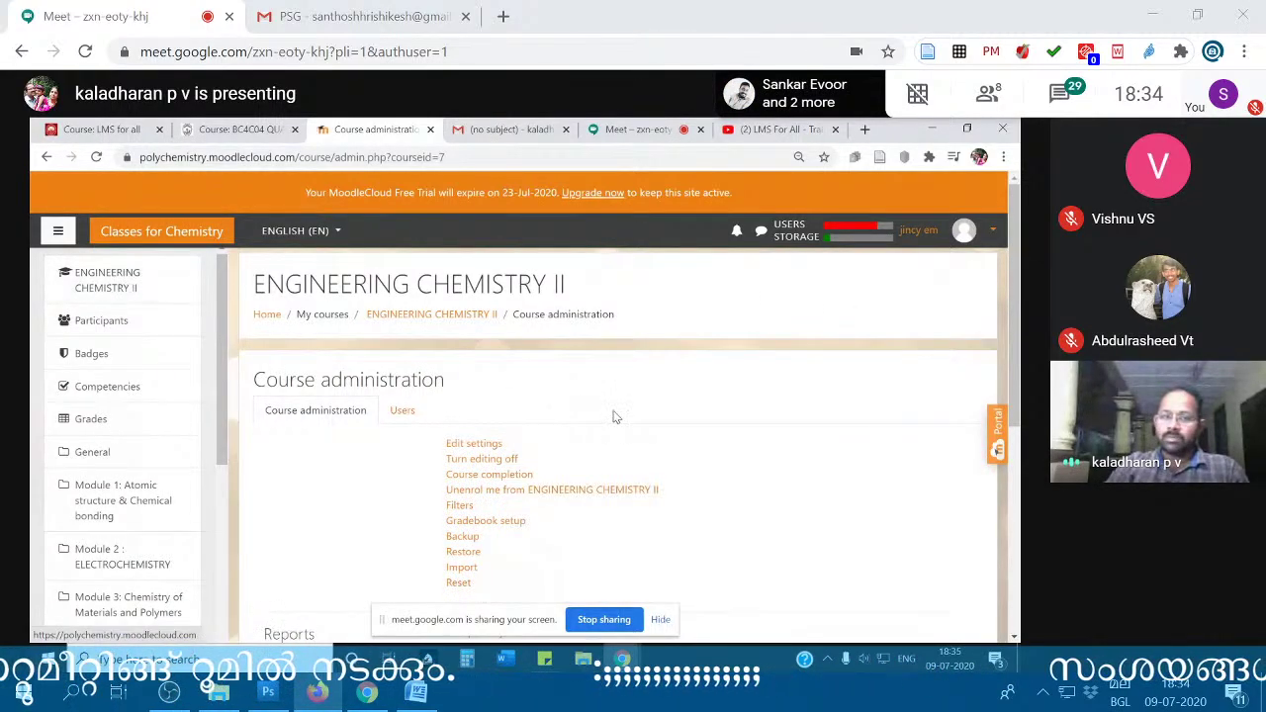
scroll(617, 417, "down", 3)
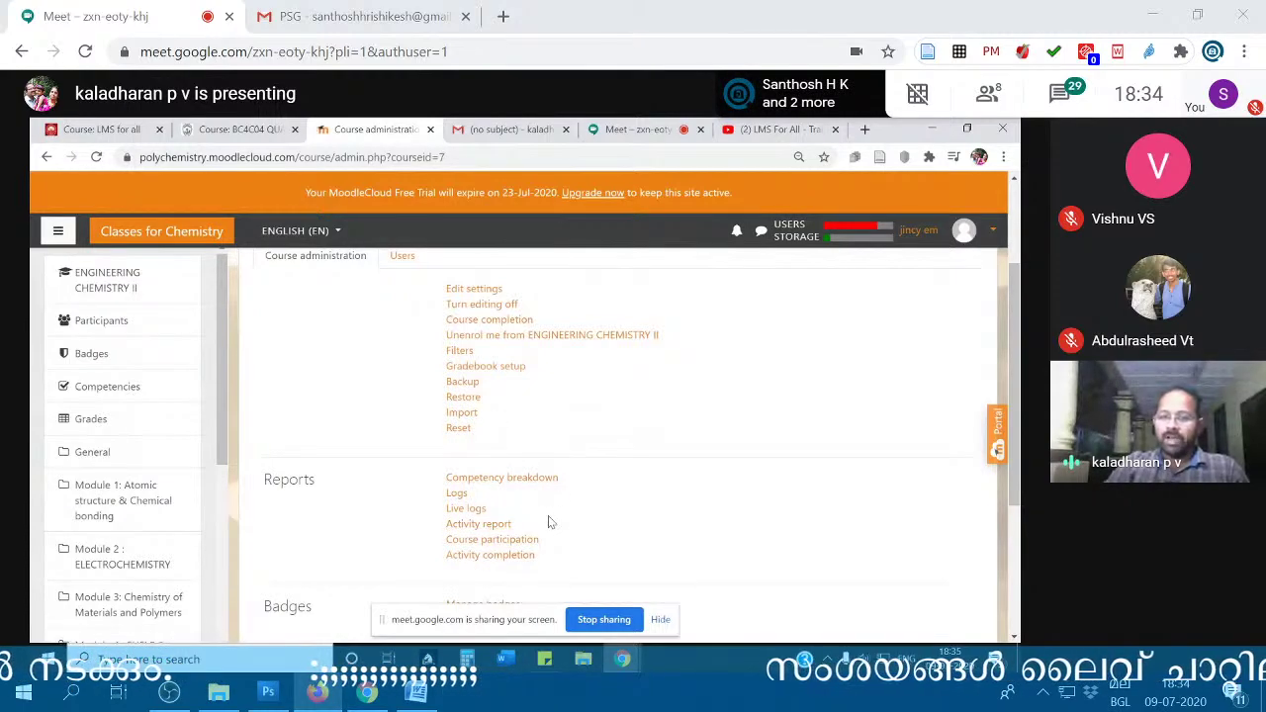
scroll(539, 516, "down", 2)
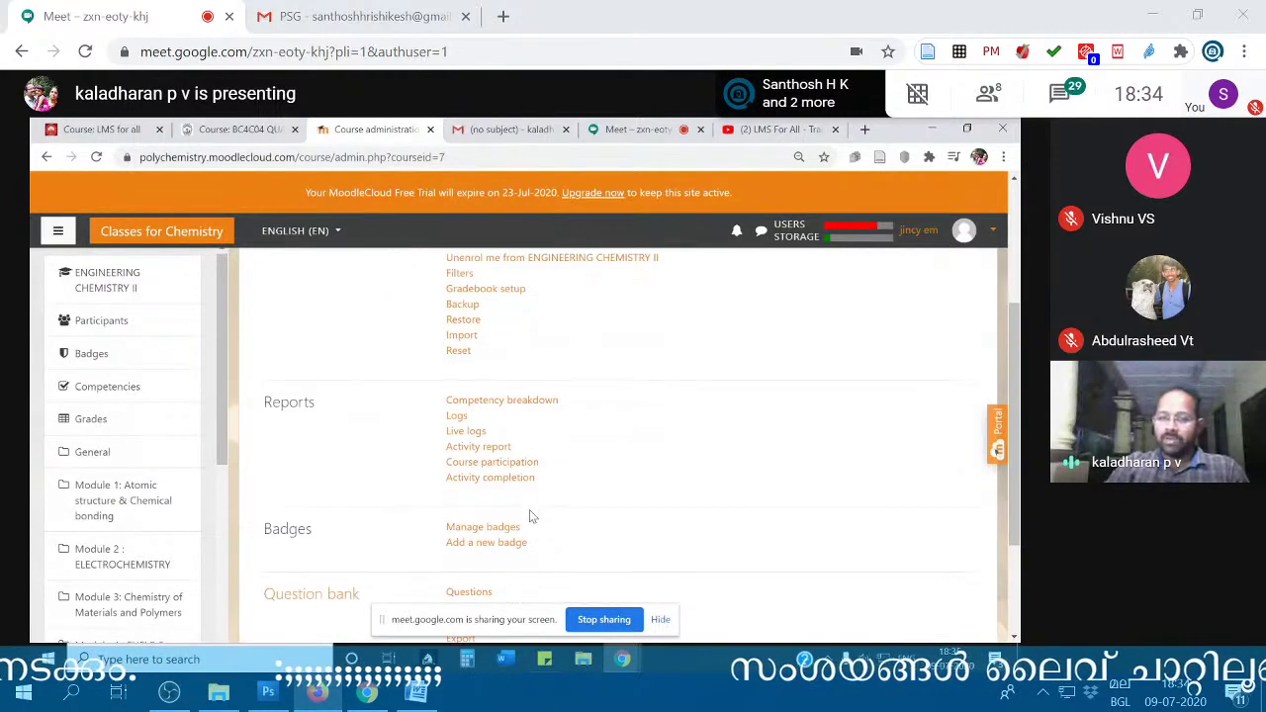
right_click(489, 450)
left_click(559, 460)
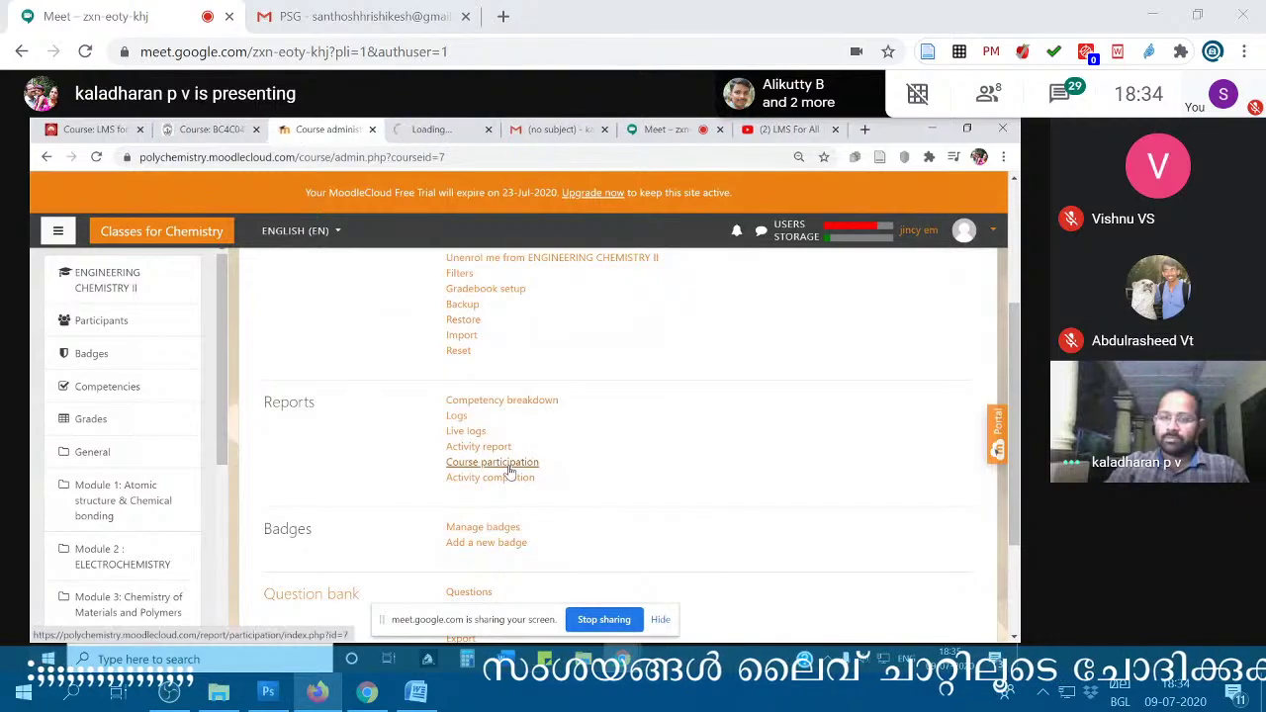
right_click(506, 465)
left_click(554, 477)
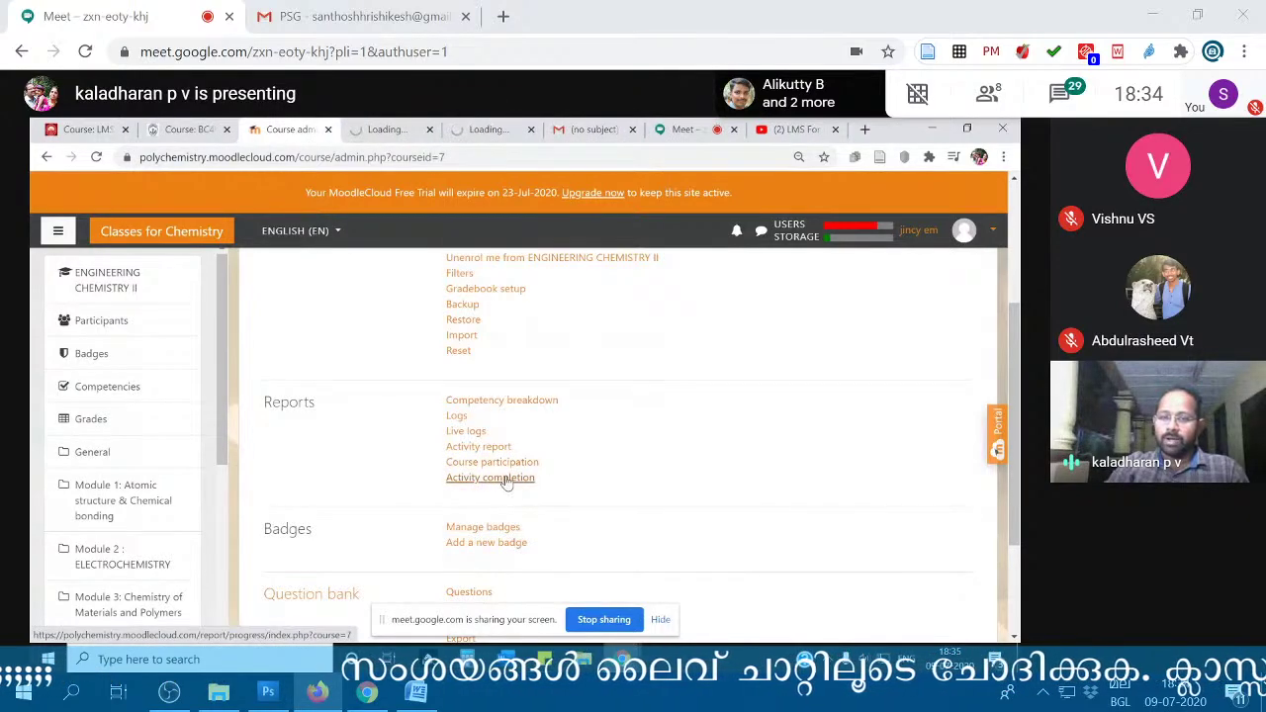
- Open the Activity completion report and examine which activities each student has completed across all modules
left_click(507, 484)
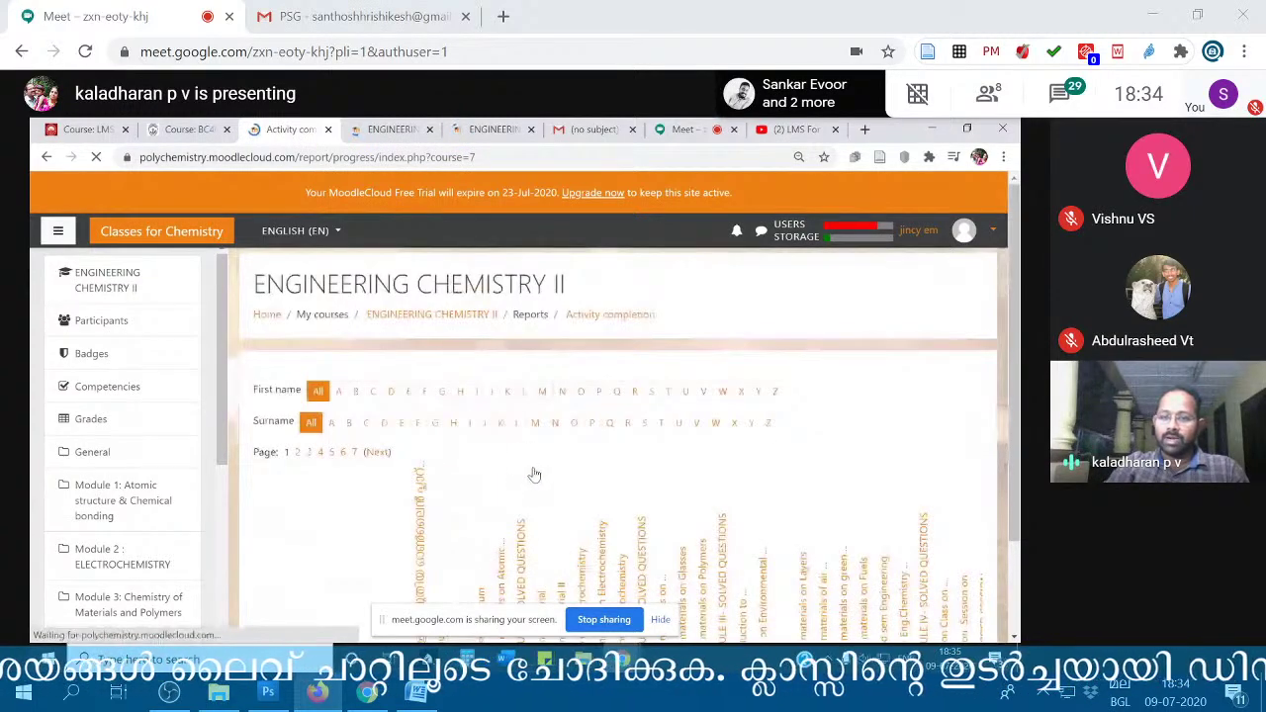
scroll(535, 475, "down", 2)
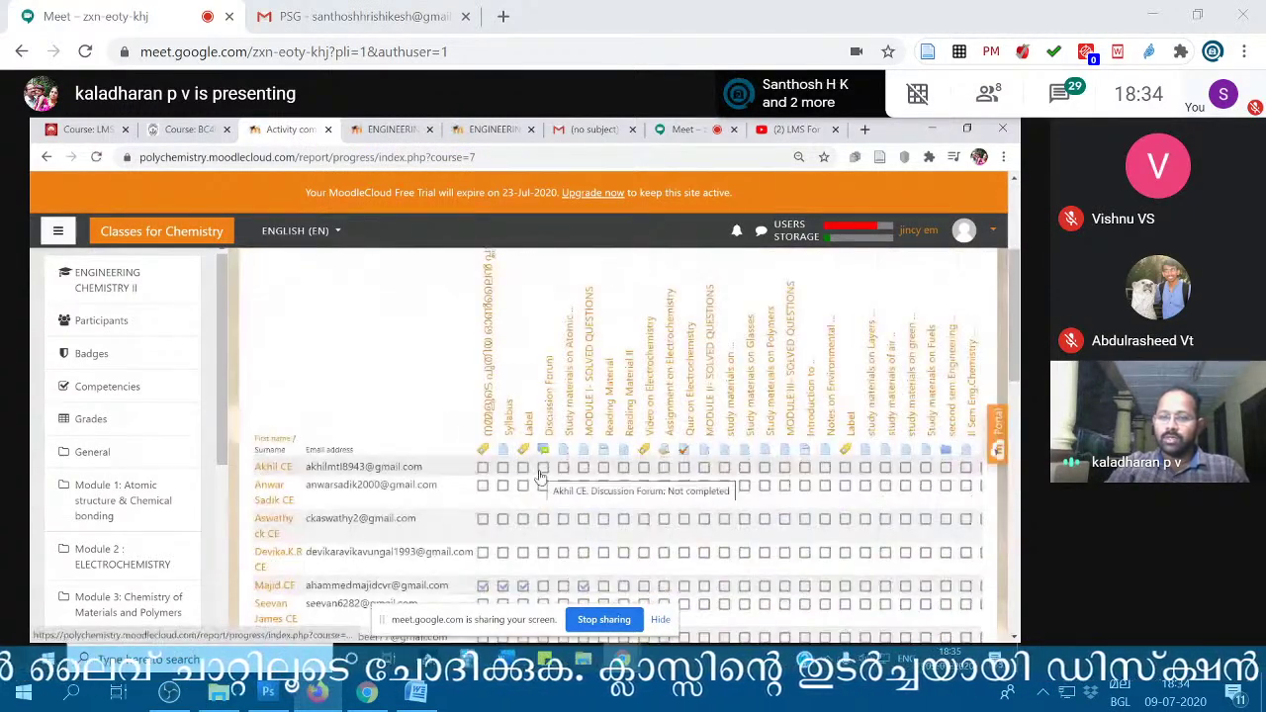
scroll(614, 495, "down", 2)
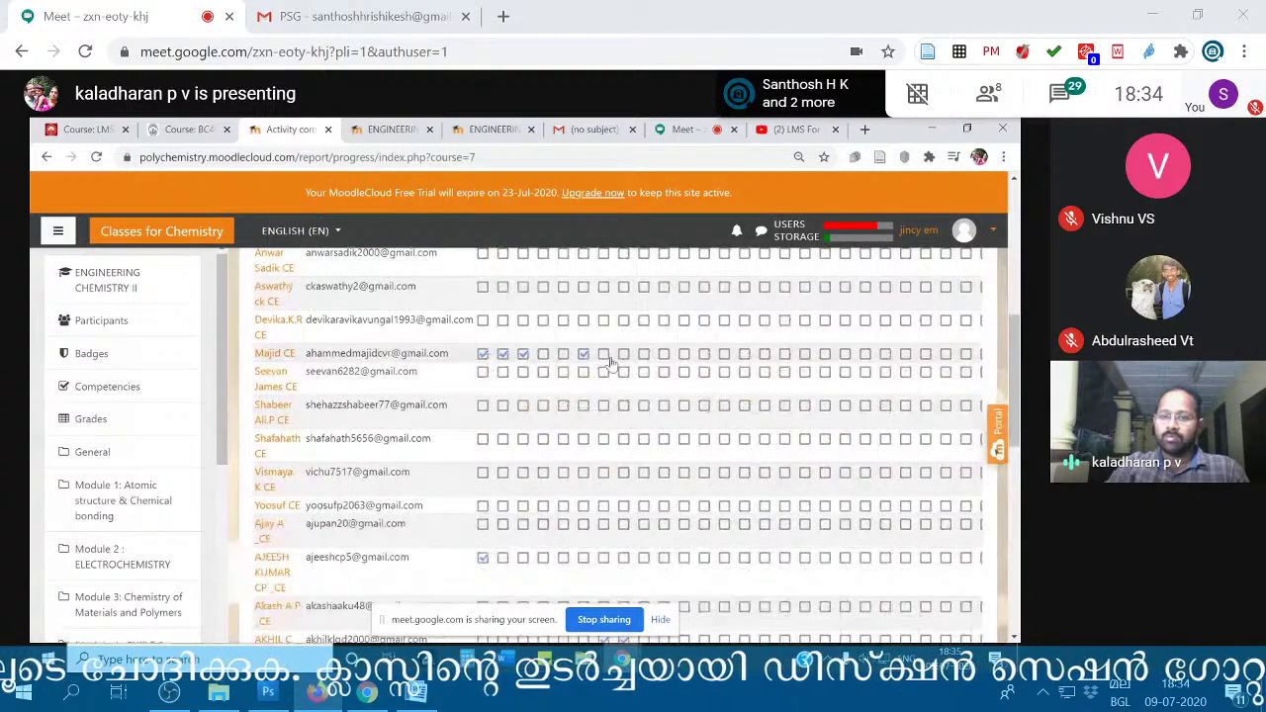
scroll(485, 371, "up", 2)
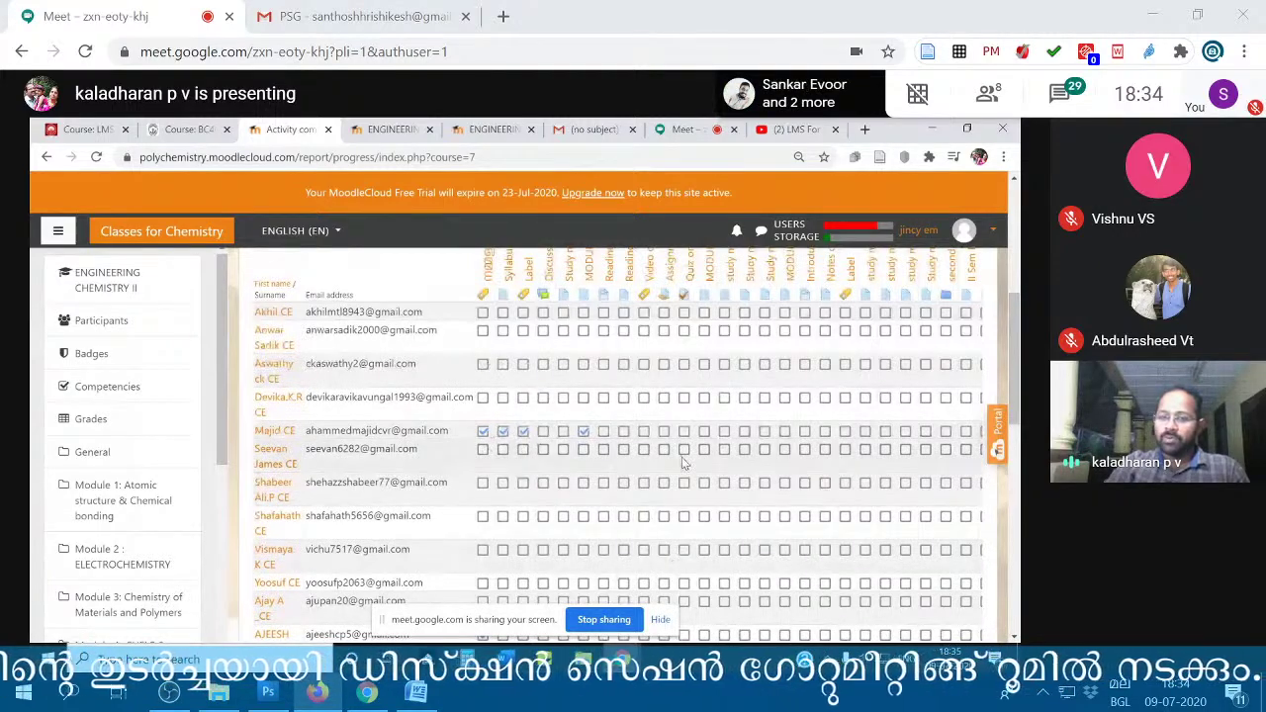
scroll(608, 497, "down", 4)
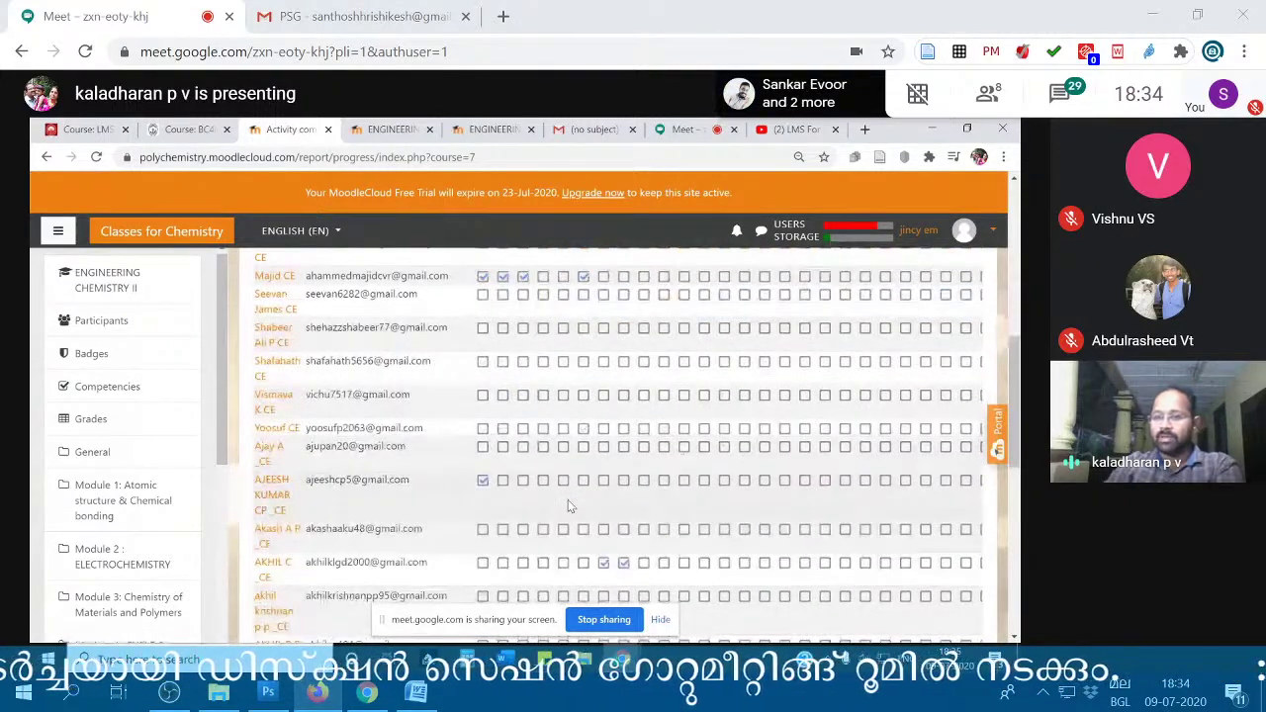
scroll(572, 504, "right", 3)
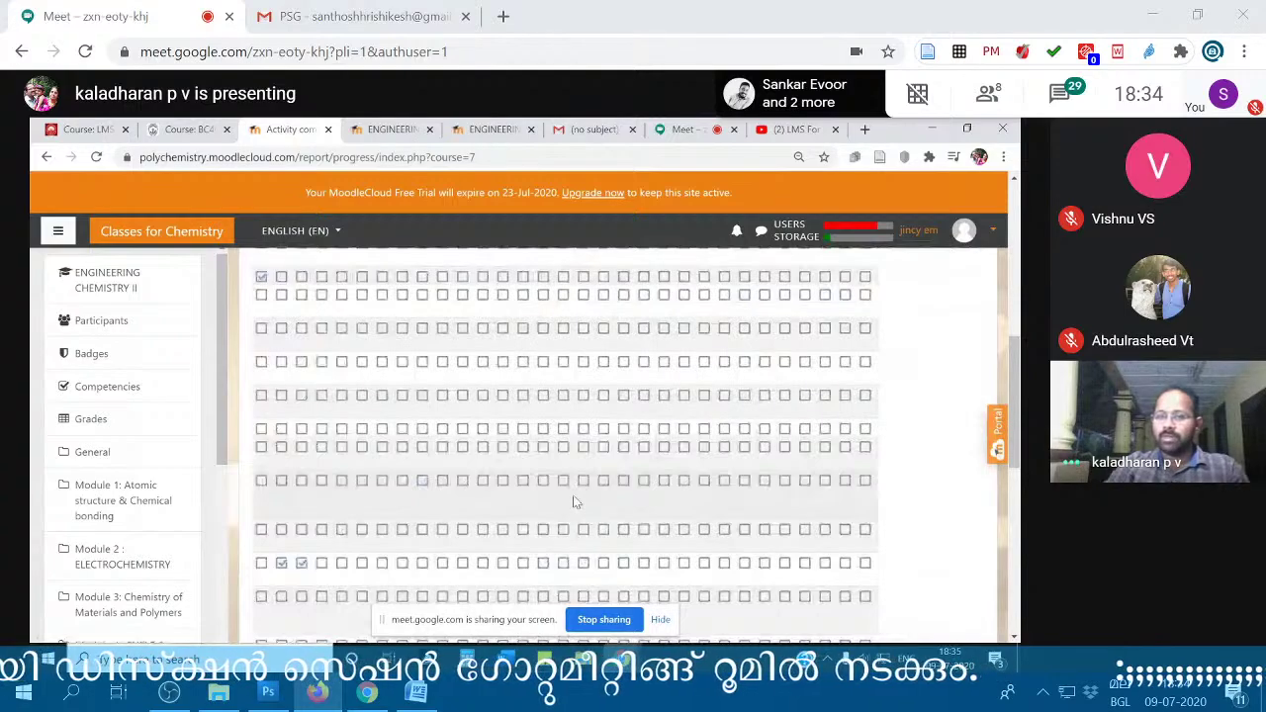
scroll(573, 503, "up", 8)
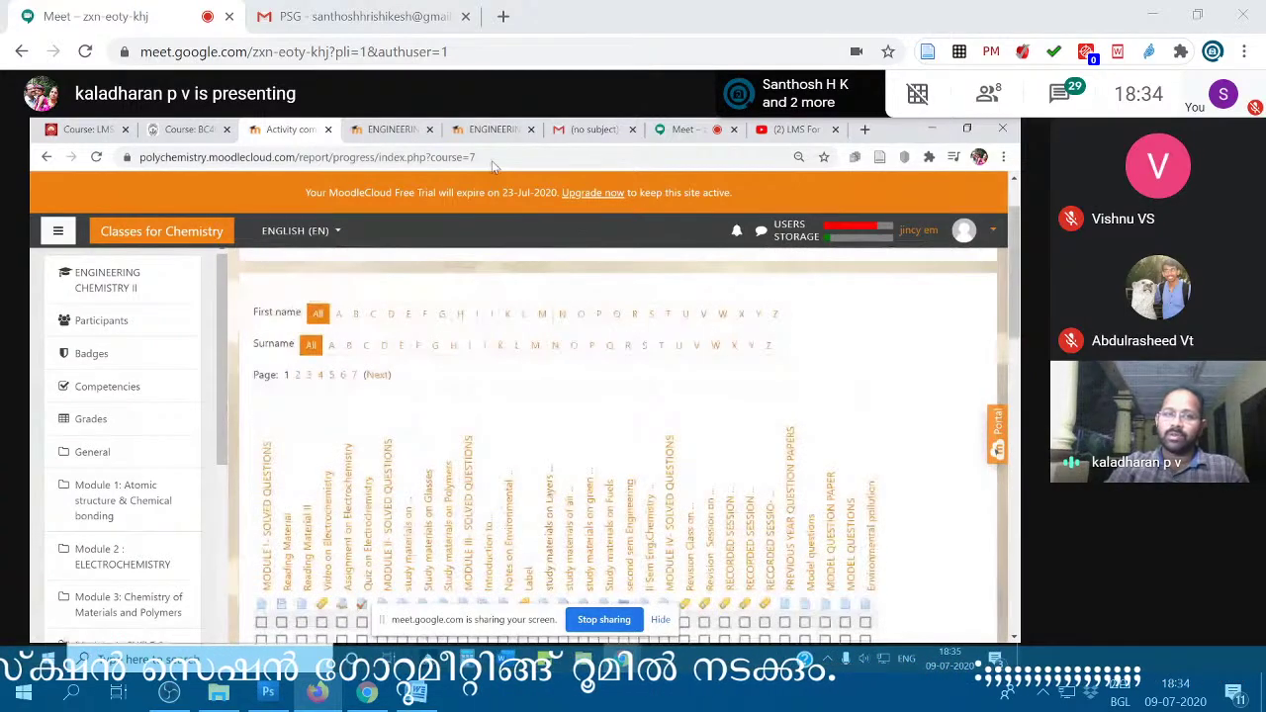
scroll(351, 308, "up", 2)
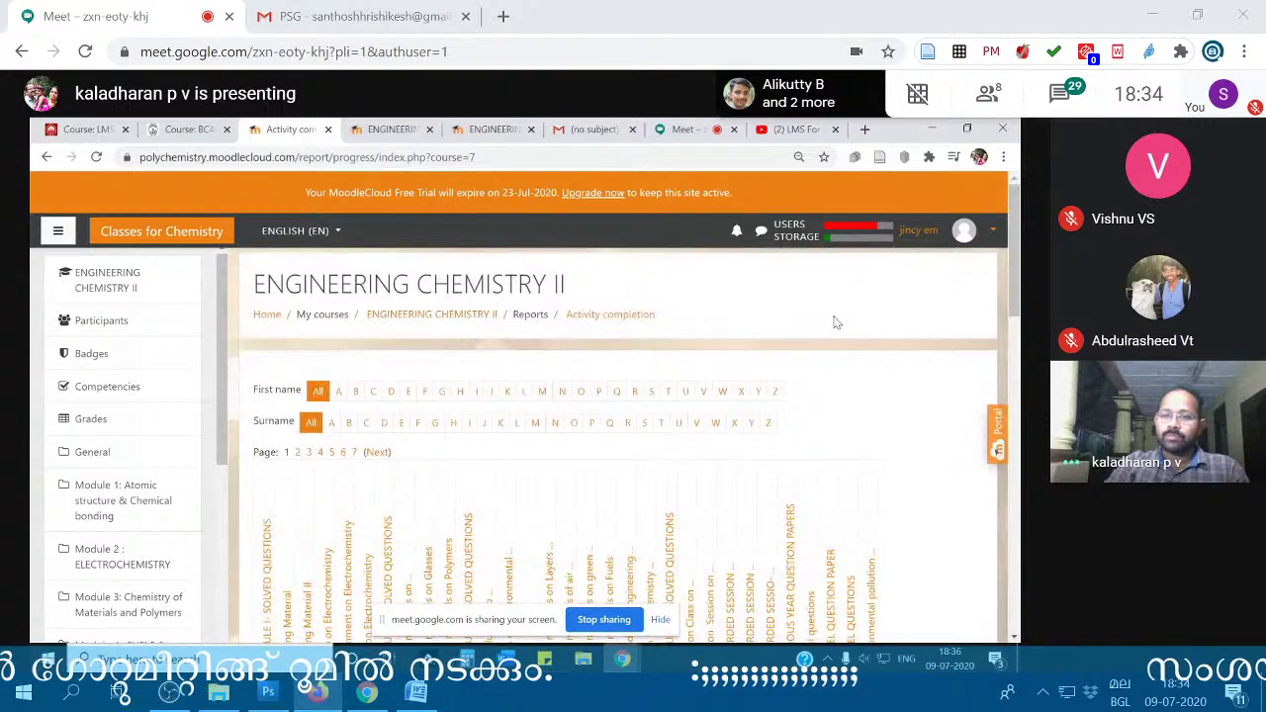
- Leave the Activity completion report for the ENGINEERING CHEMISTRY II course page and reopen its full course administration page
left_click(457, 316)
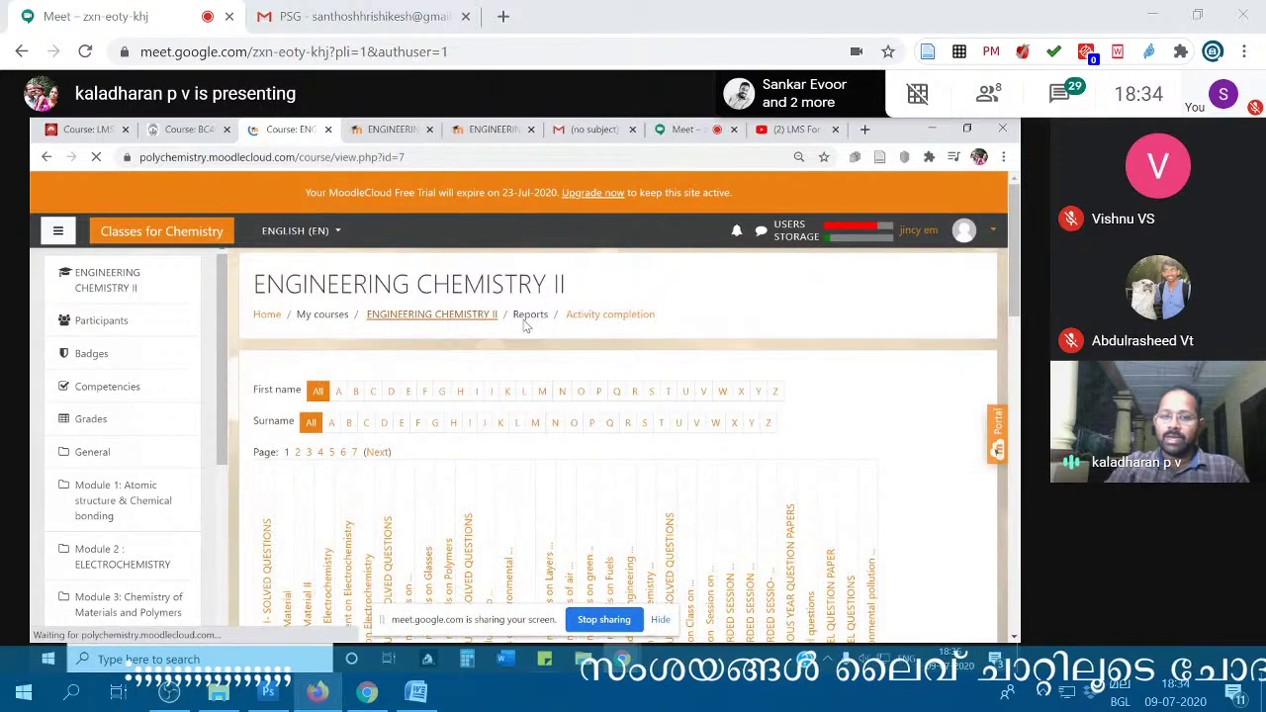
scroll(526, 326, "down", 2)
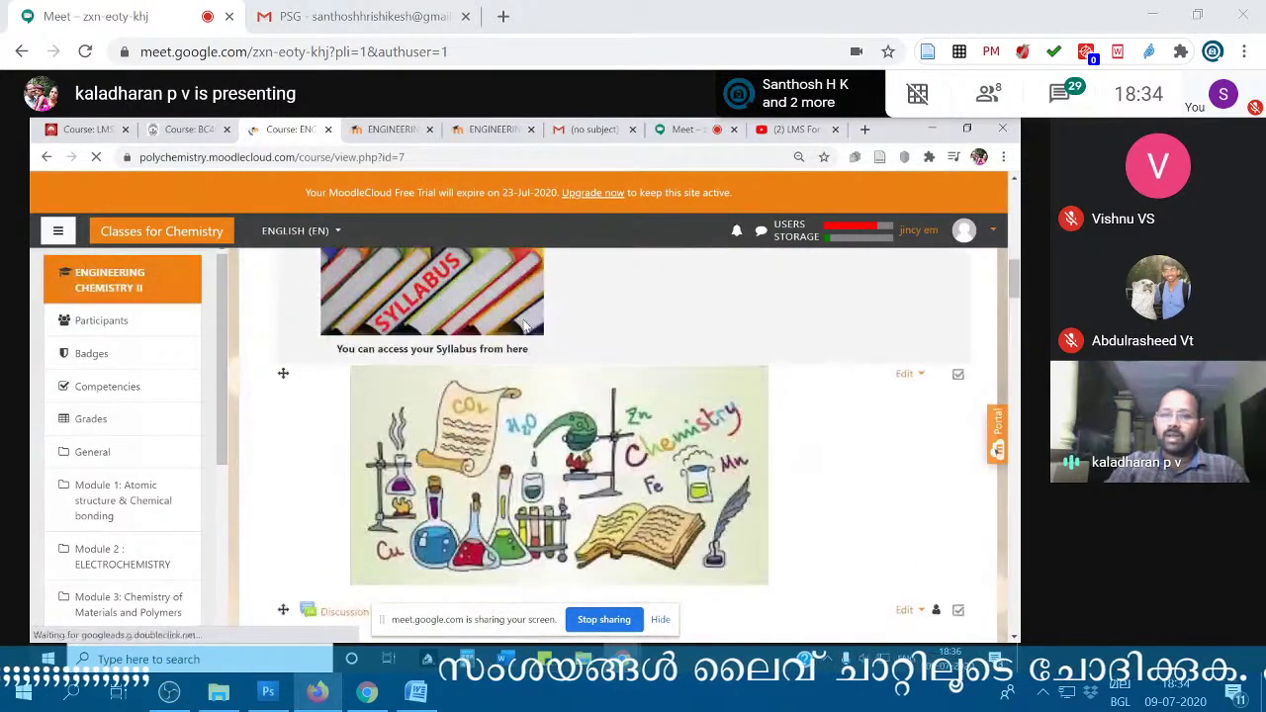
scroll(795, 331, "up", 3)
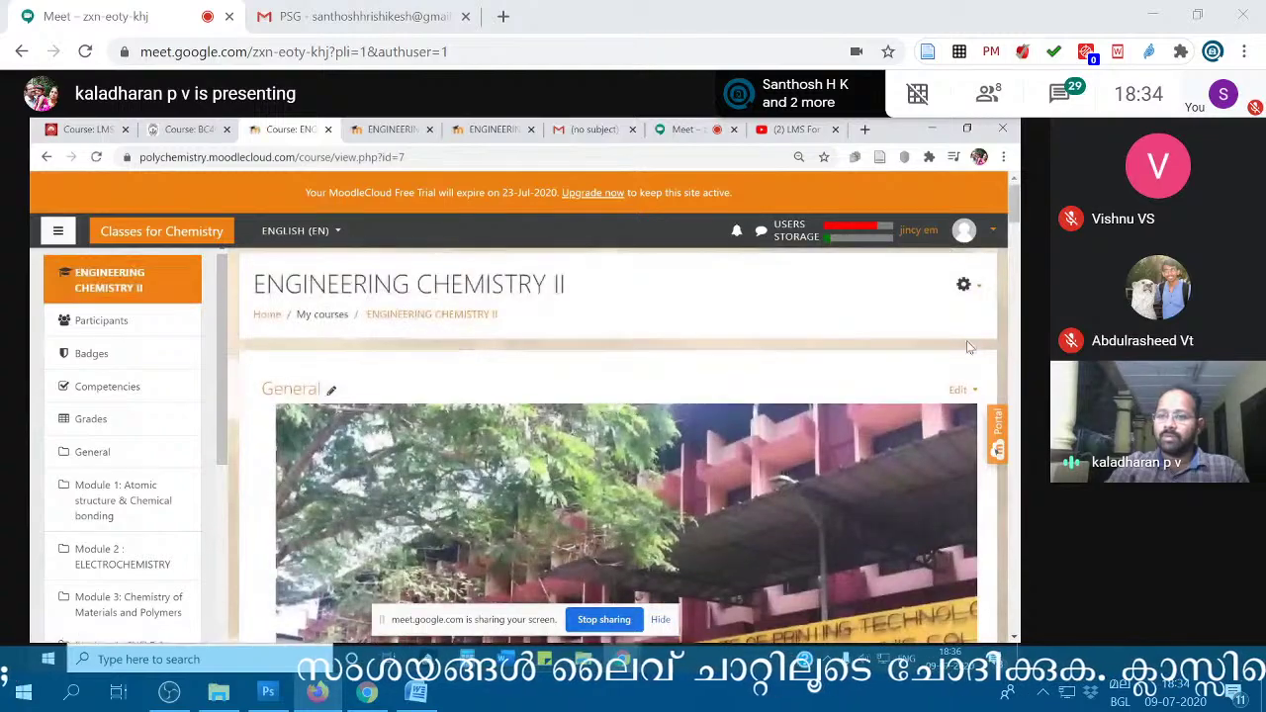
left_click(968, 289)
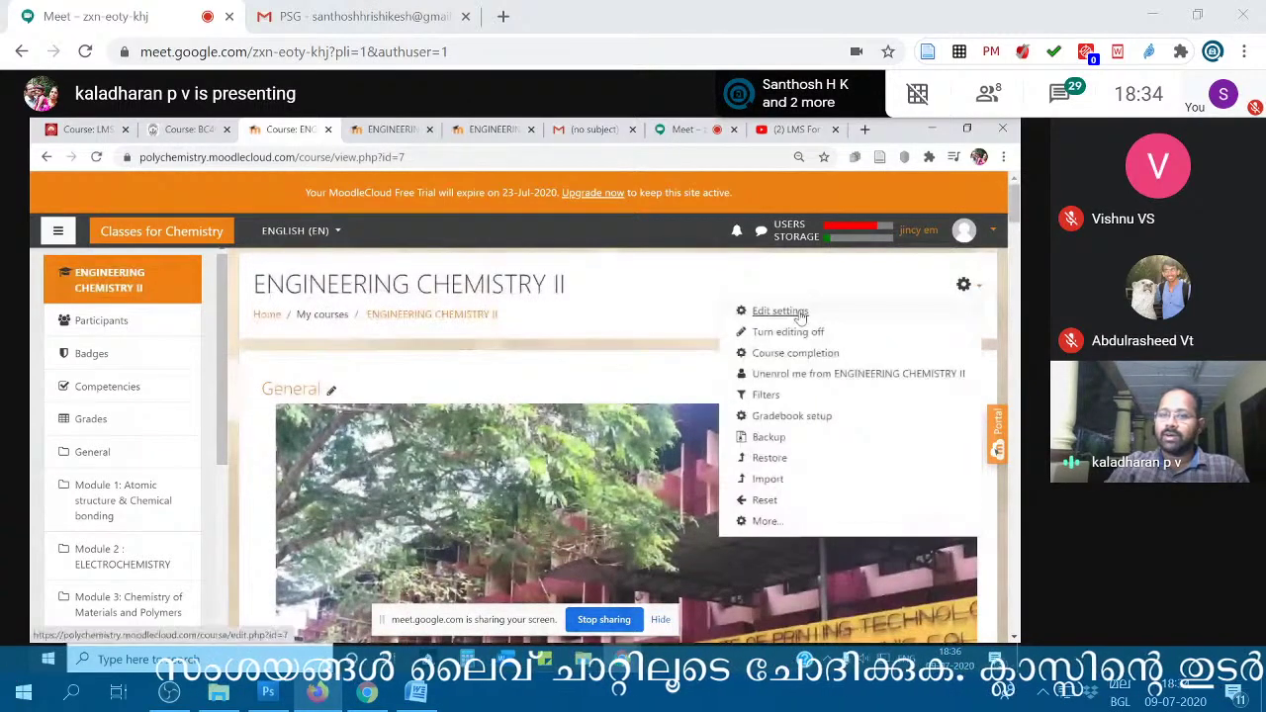
left_click(782, 311)
left_click(968, 285)
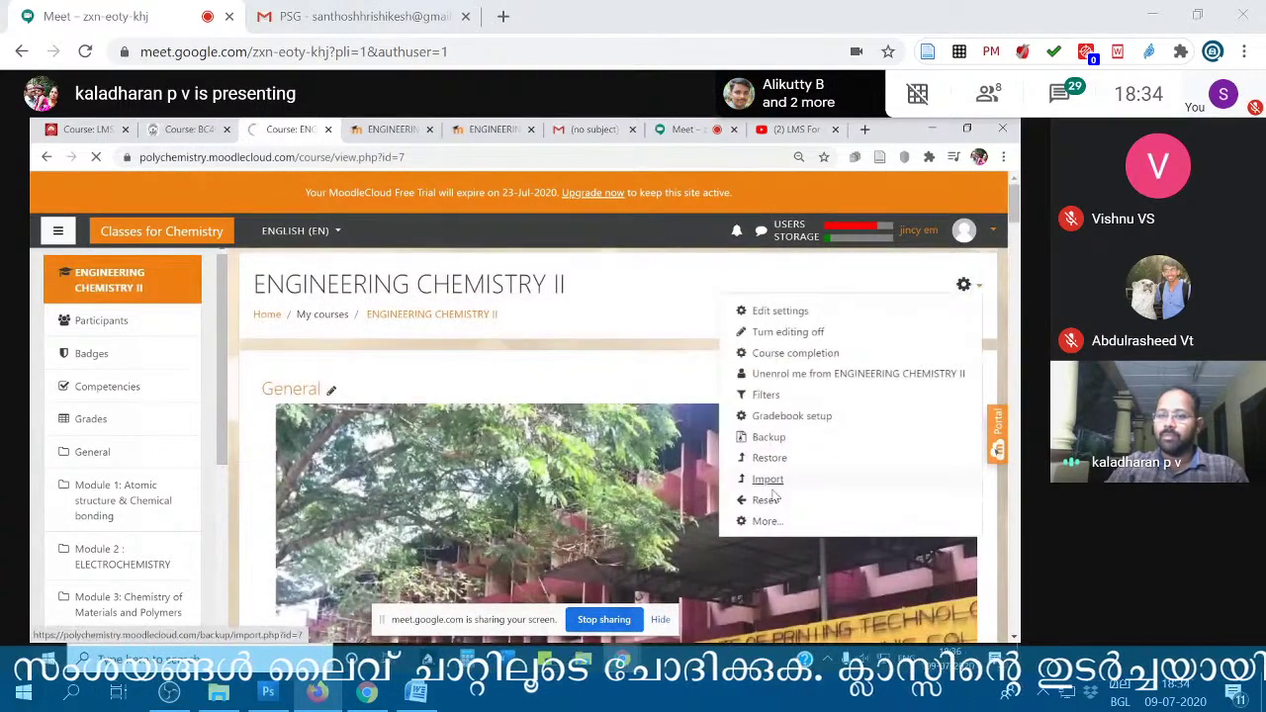
left_click(767, 521)
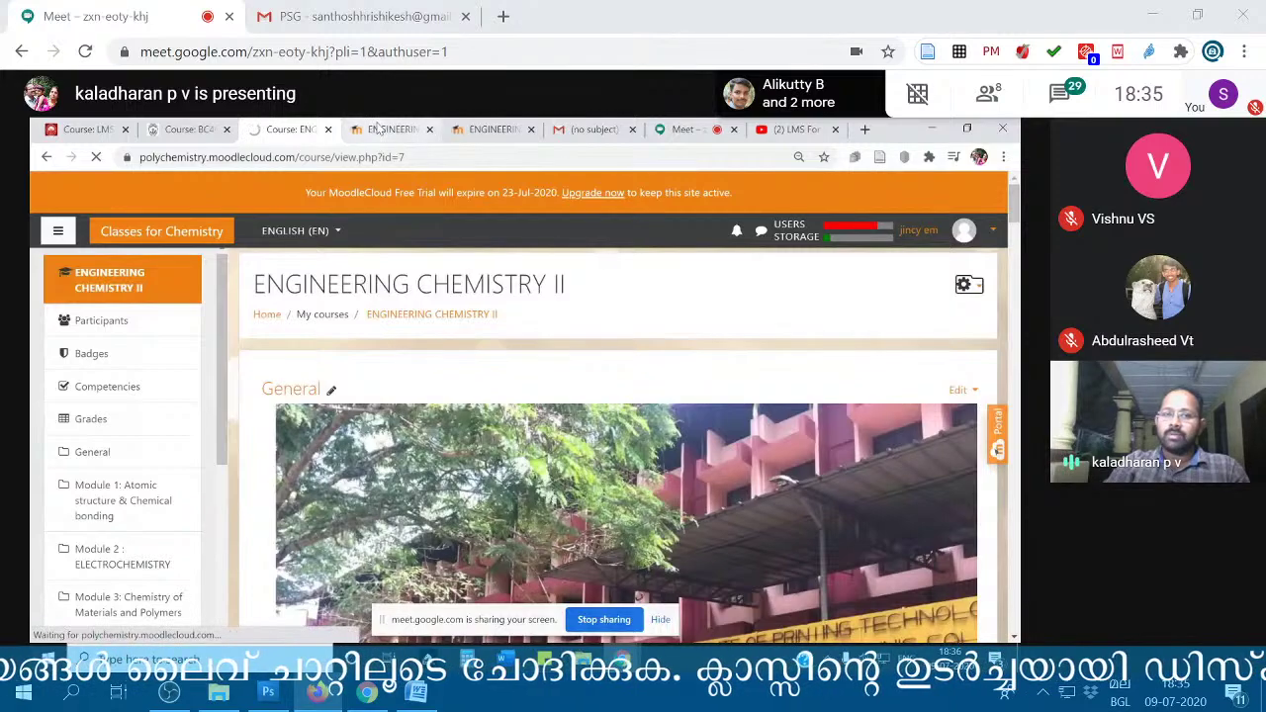
- Open the course's Activity report to view the number of views and last access of each activity
left_click(377, 127)
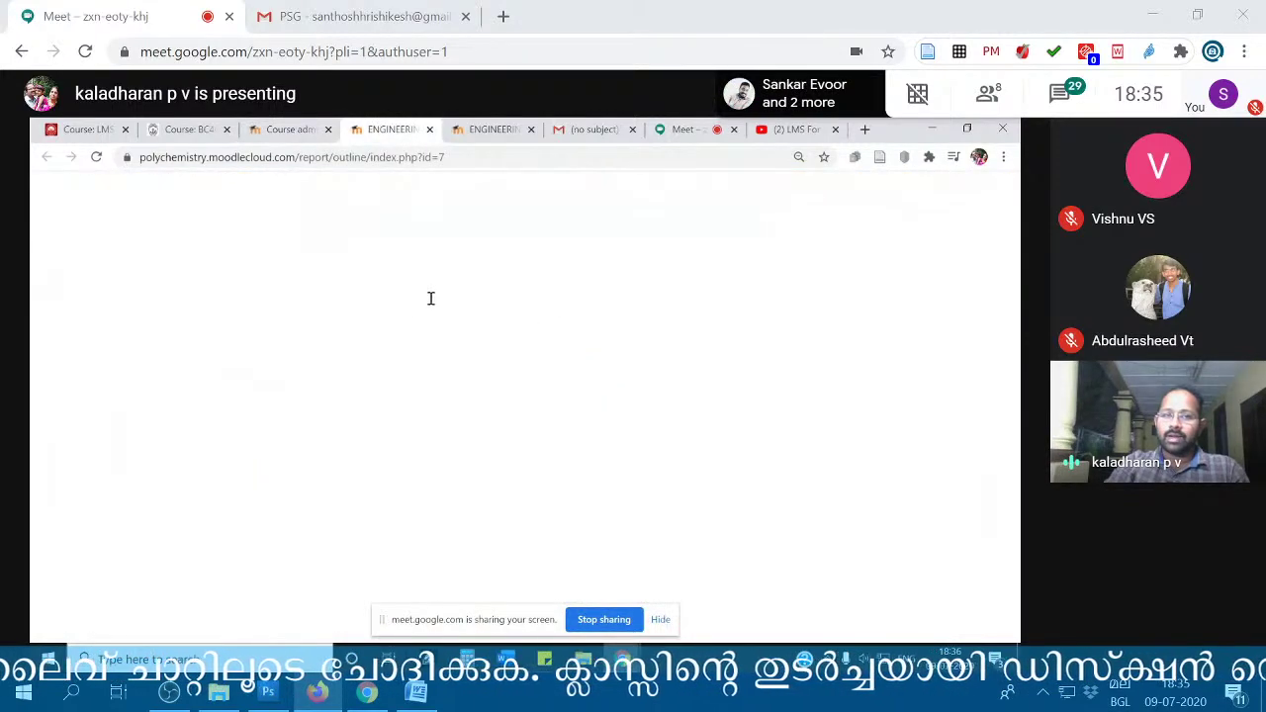
left_click(293, 136)
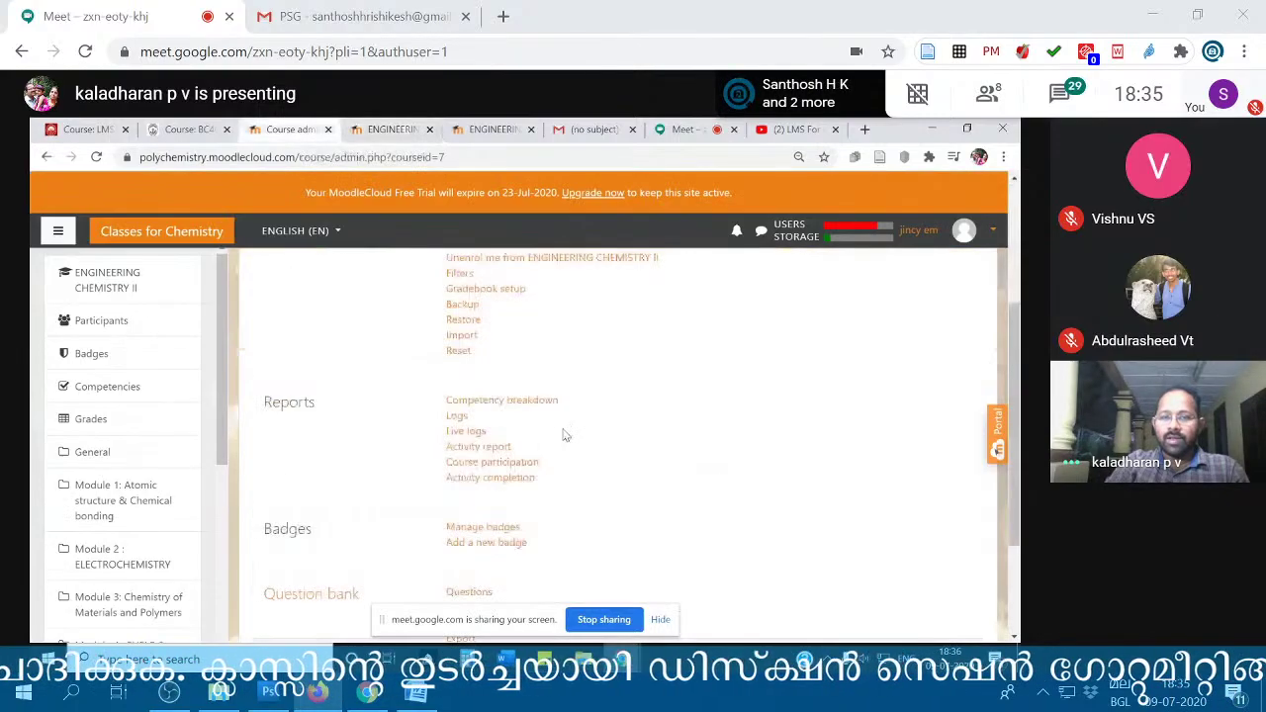
left_click(471, 450)
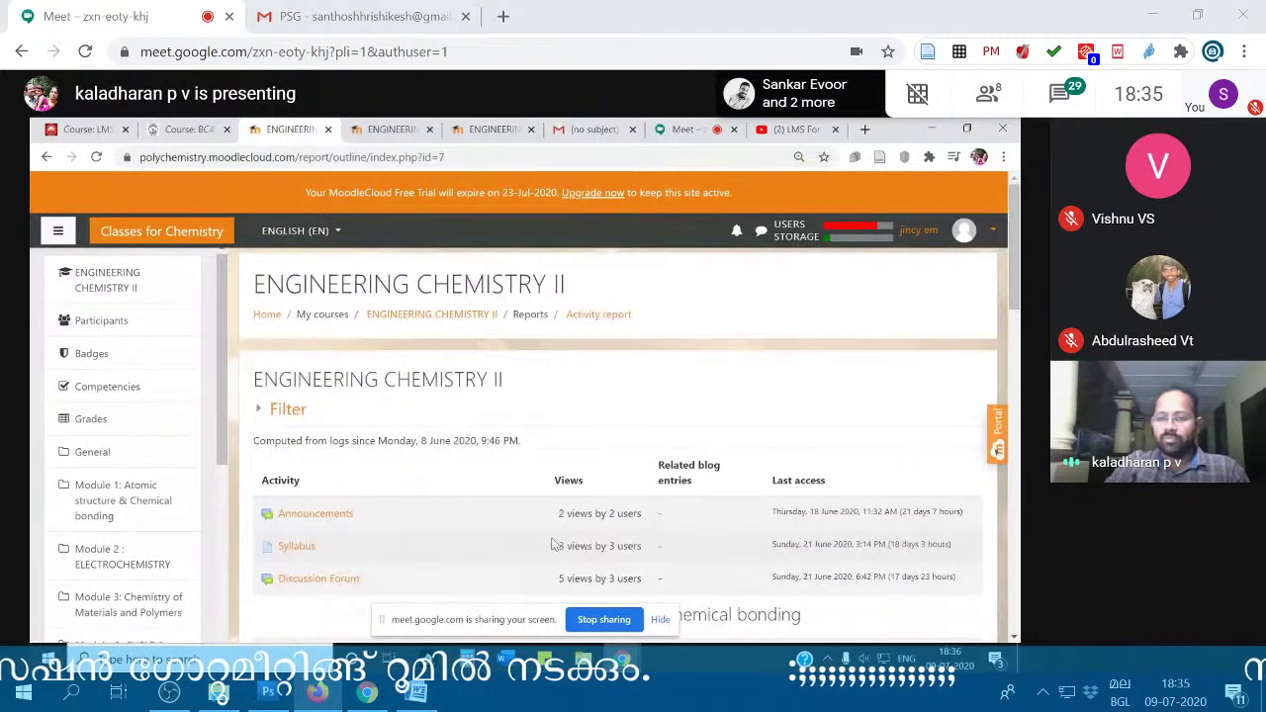
- Examine the Activity report's view counts across the modules, especially for Reading Material II and Quiz on Electrochemistry in Module 2
scroll(578, 532, "down", 4)
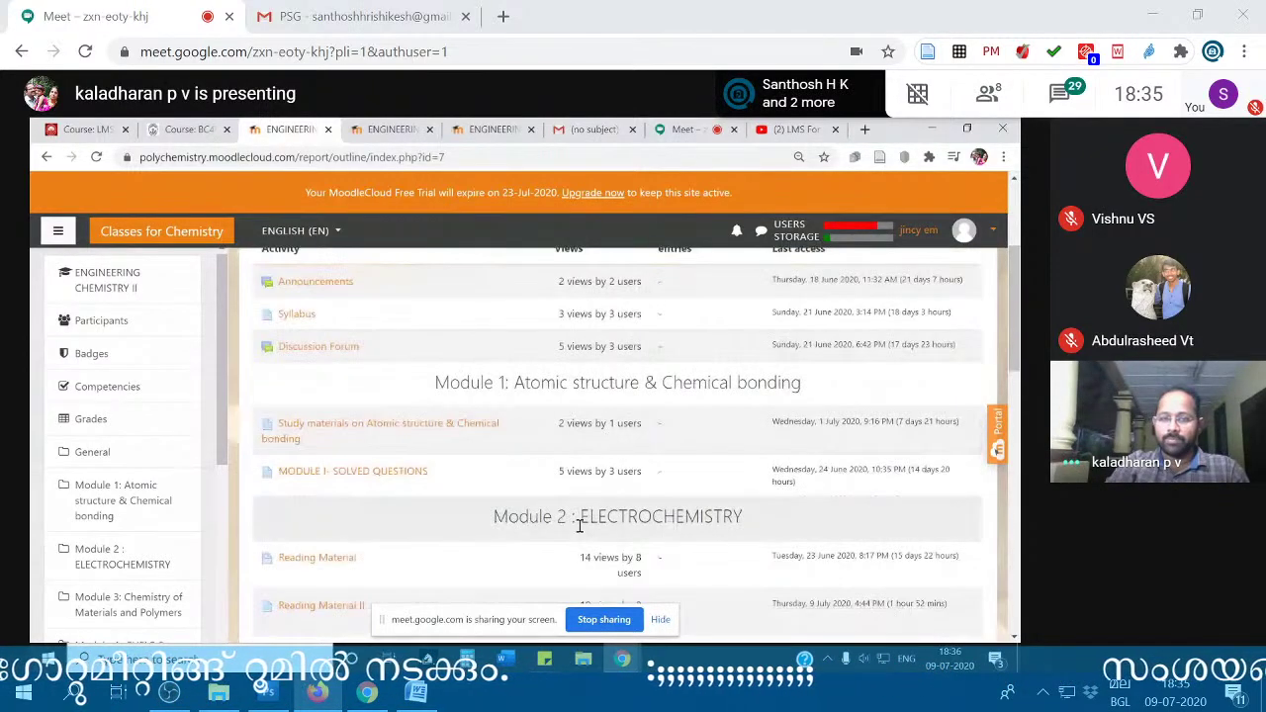
scroll(579, 526, "down", 1)
scroll(581, 530, "down", 1)
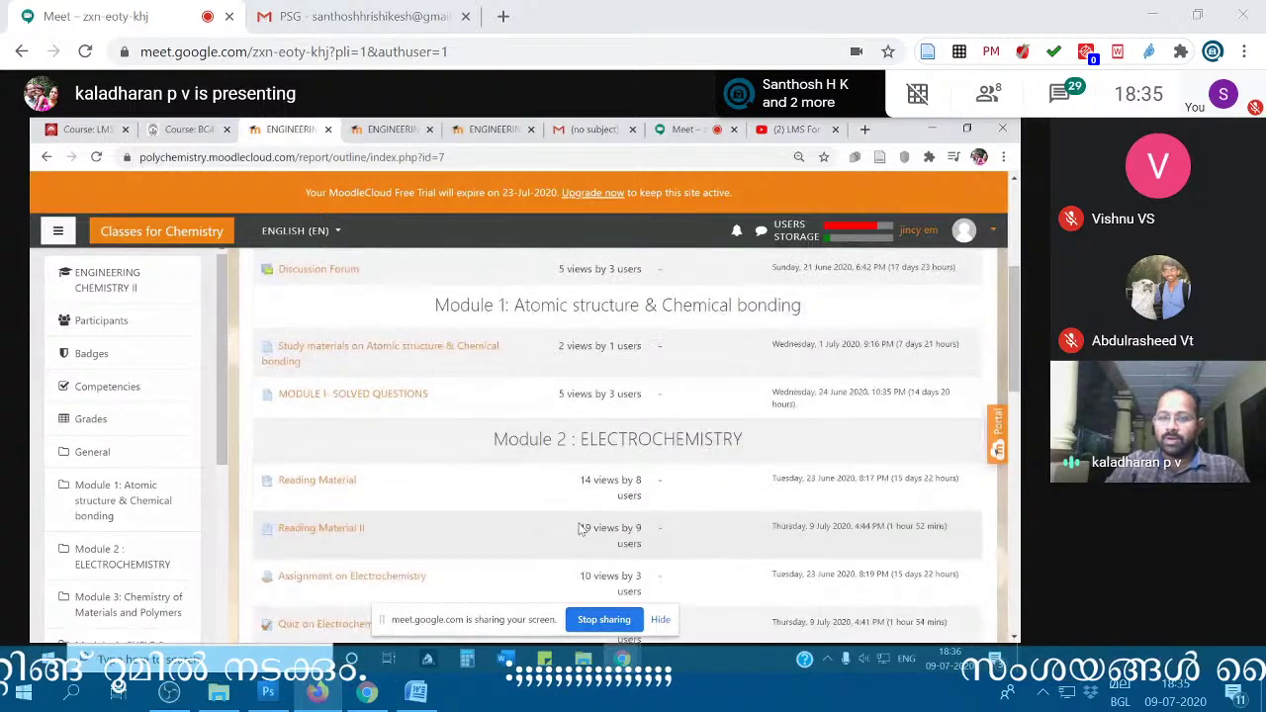
scroll(582, 529, "down", 3)
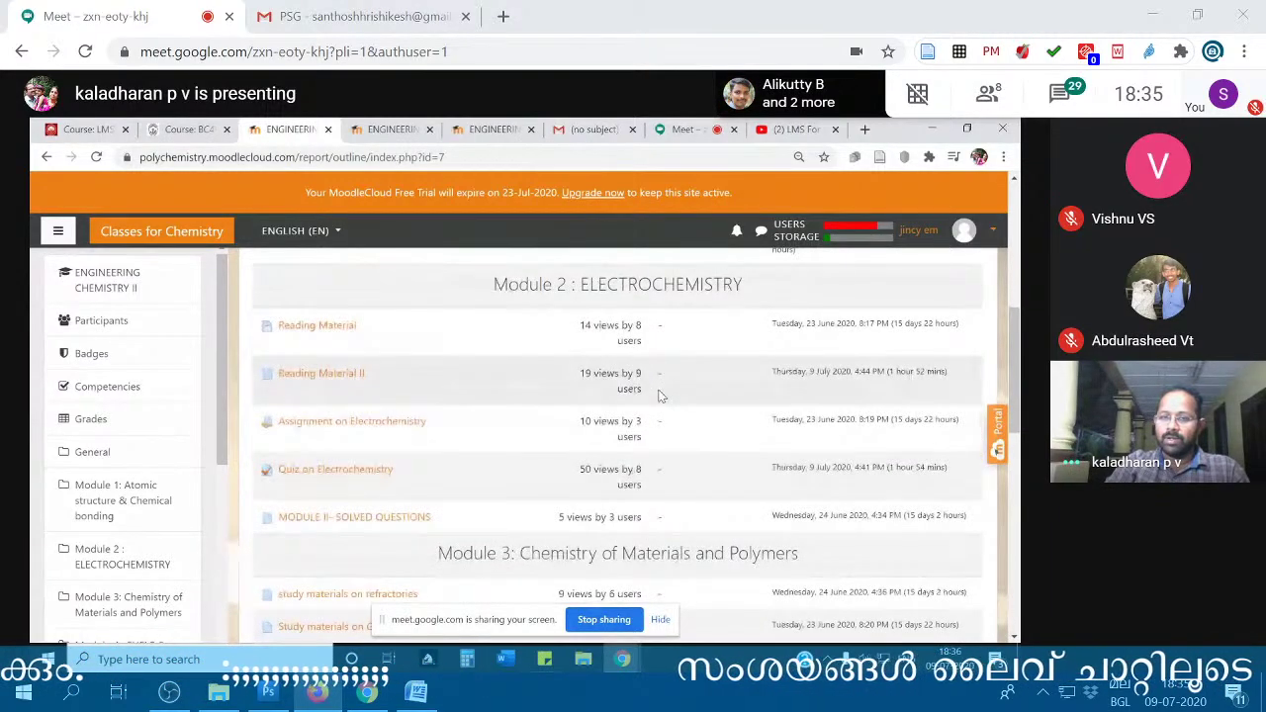
left_click_drag(581, 374, 650, 390)
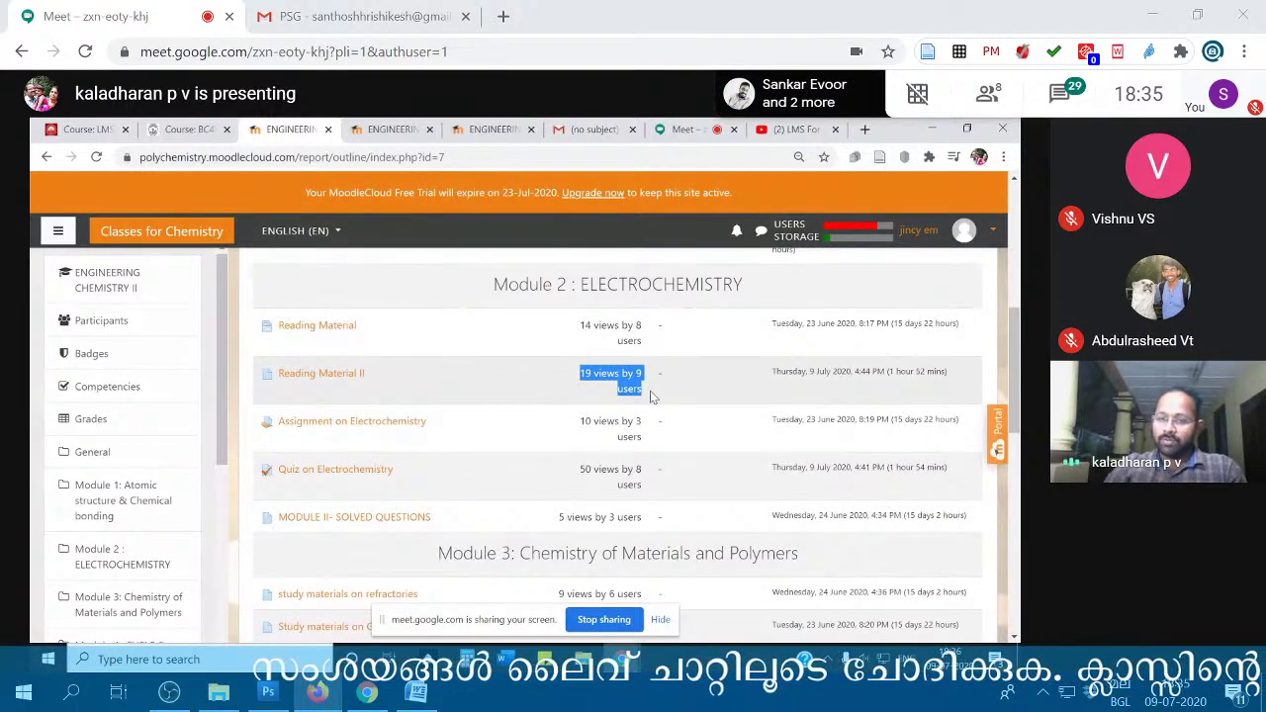
left_click_drag(580, 470, 672, 514)
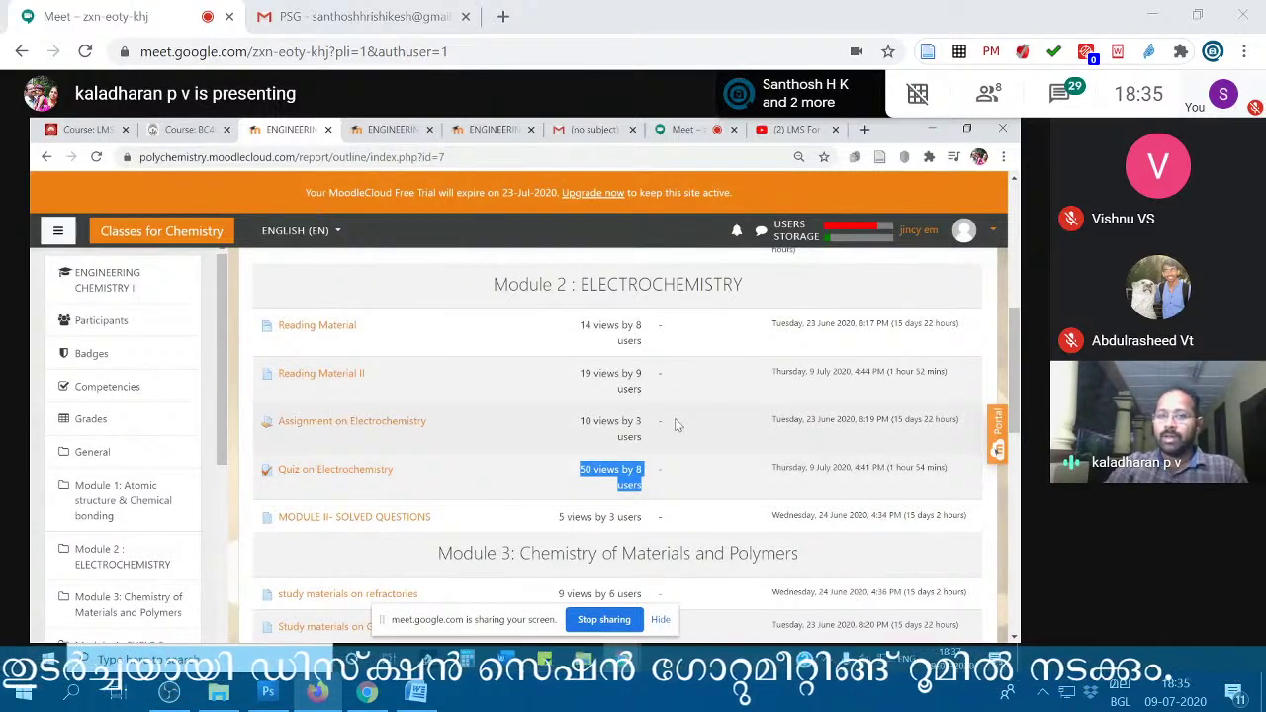
scroll(679, 424, "down", 1)
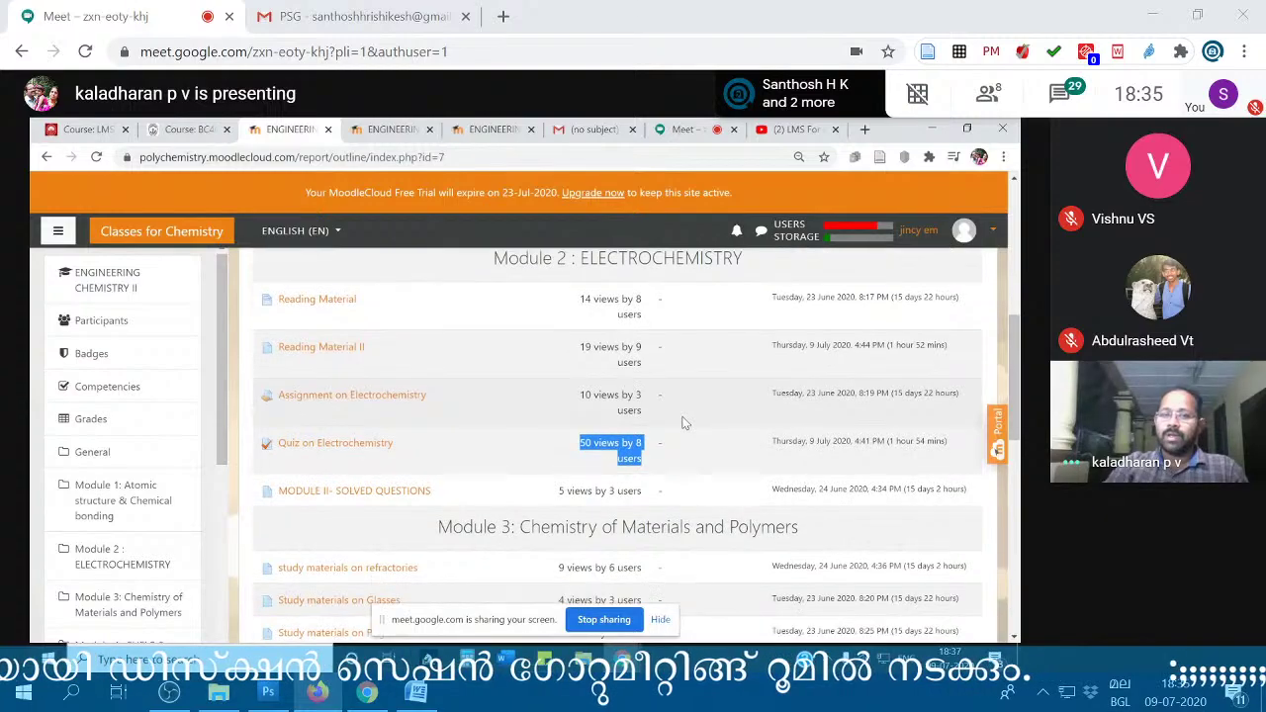
- Return to the ENGINEERING CHEMISTRY II course, close the duplicate Activity report tab, and open the full course administration page
scroll(450, 315, "up", 10)
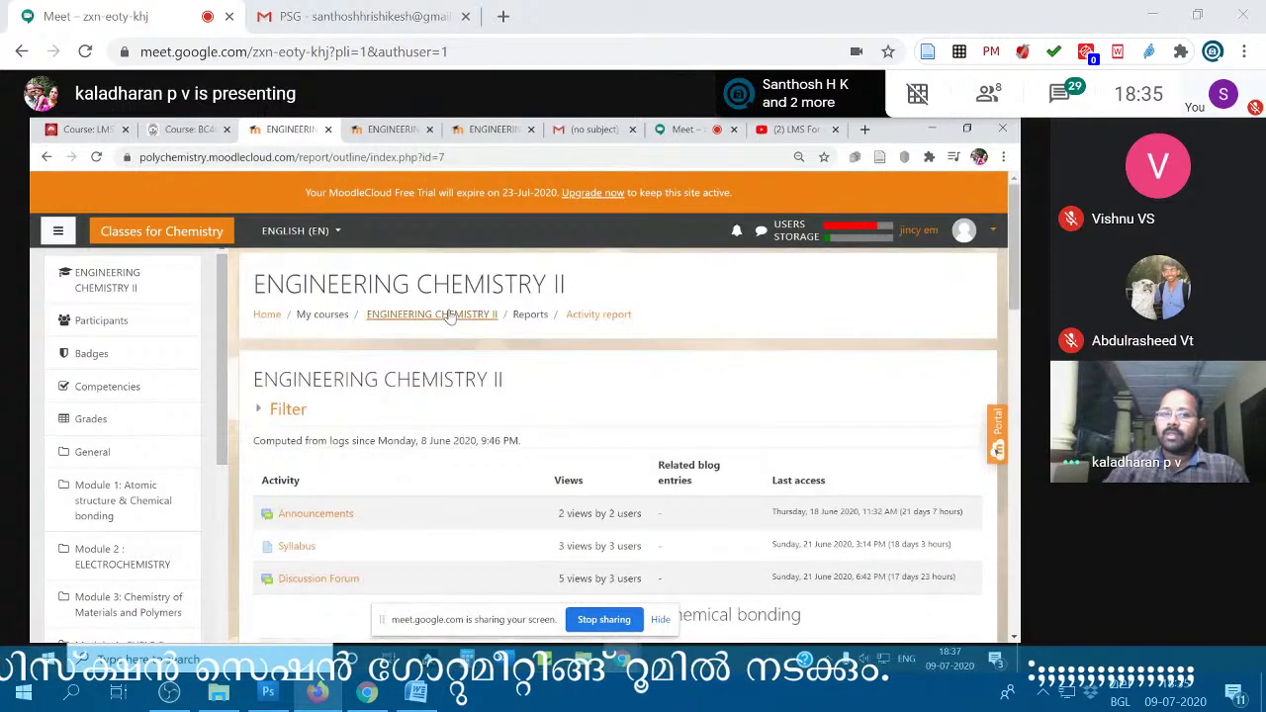
left_click(409, 134)
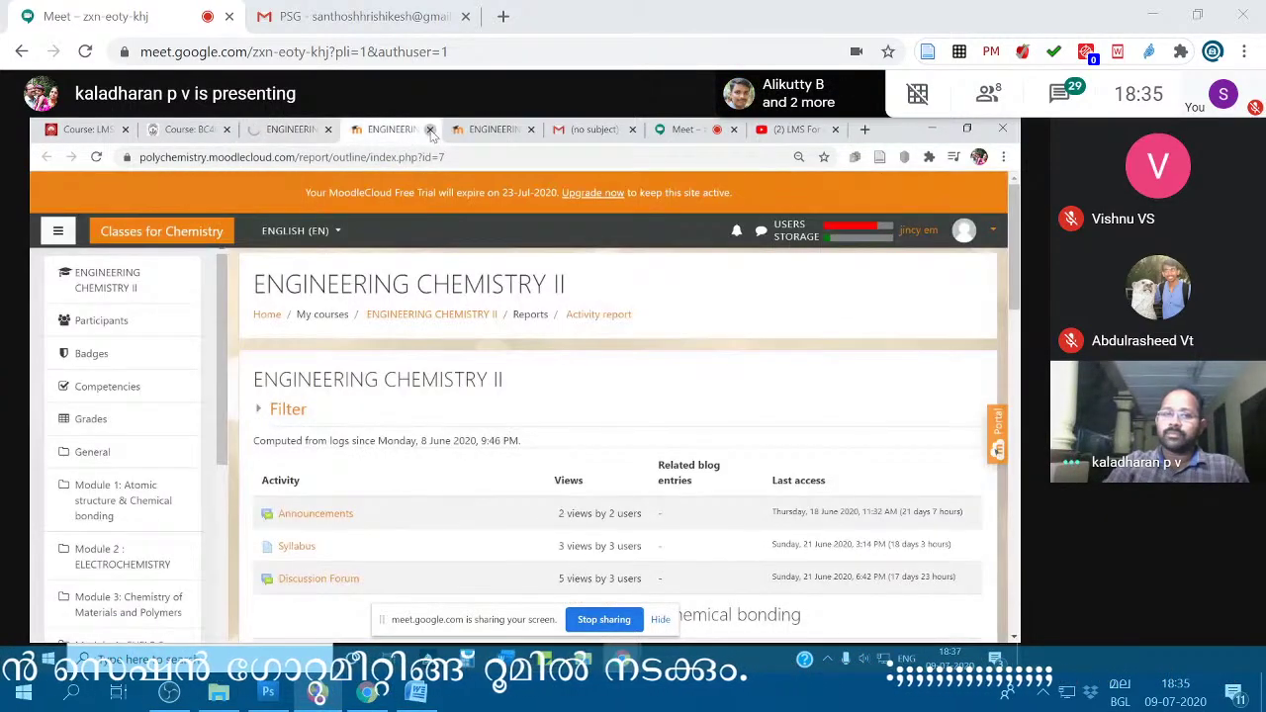
left_click(429, 130)
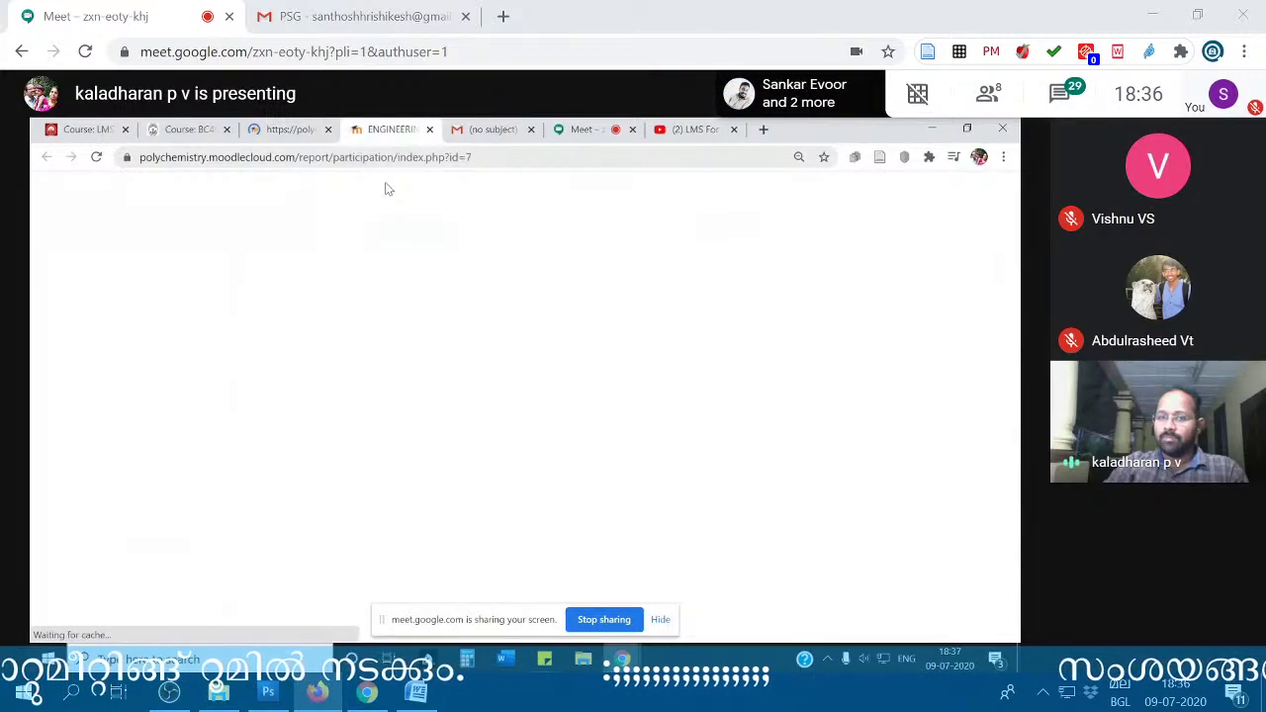
left_click(297, 130)
left_click(963, 286)
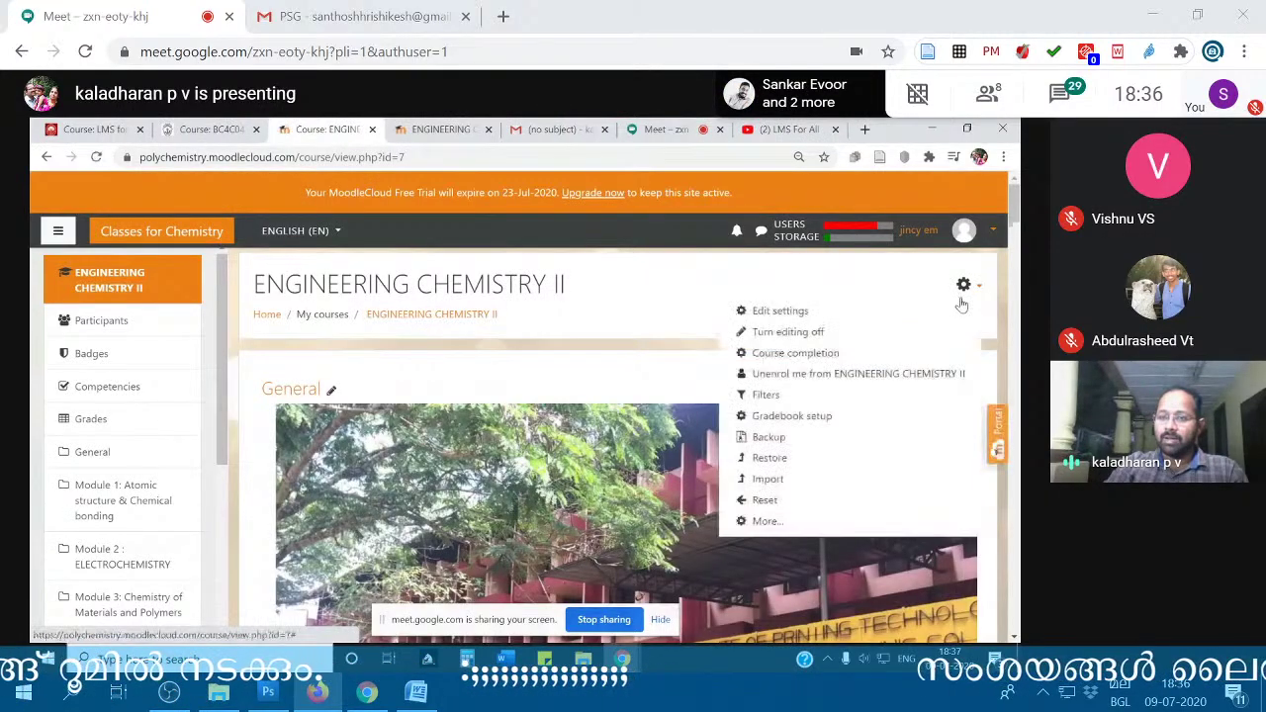
left_click(767, 521)
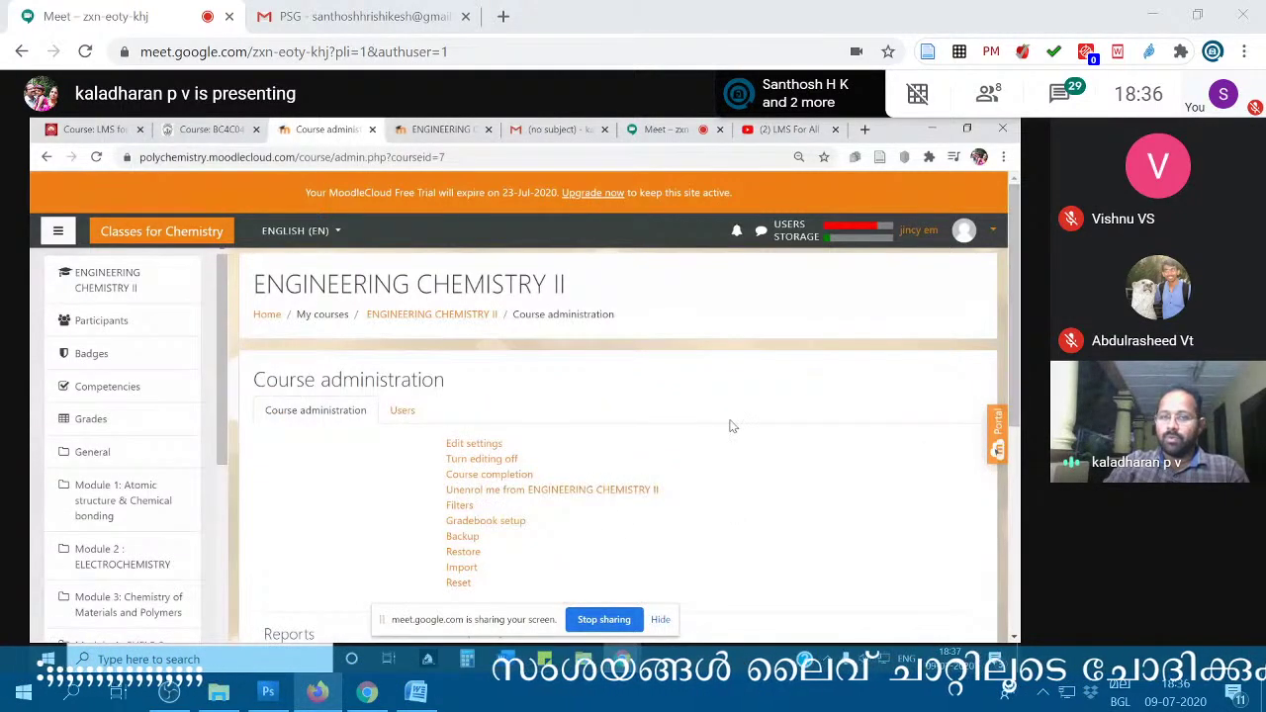
- Open the Course participation report for ENGINEERING CHEMISTRY II and check its choice of activity modules
scroll(514, 400, "down", 1)
scroll(521, 500, "down", 2)
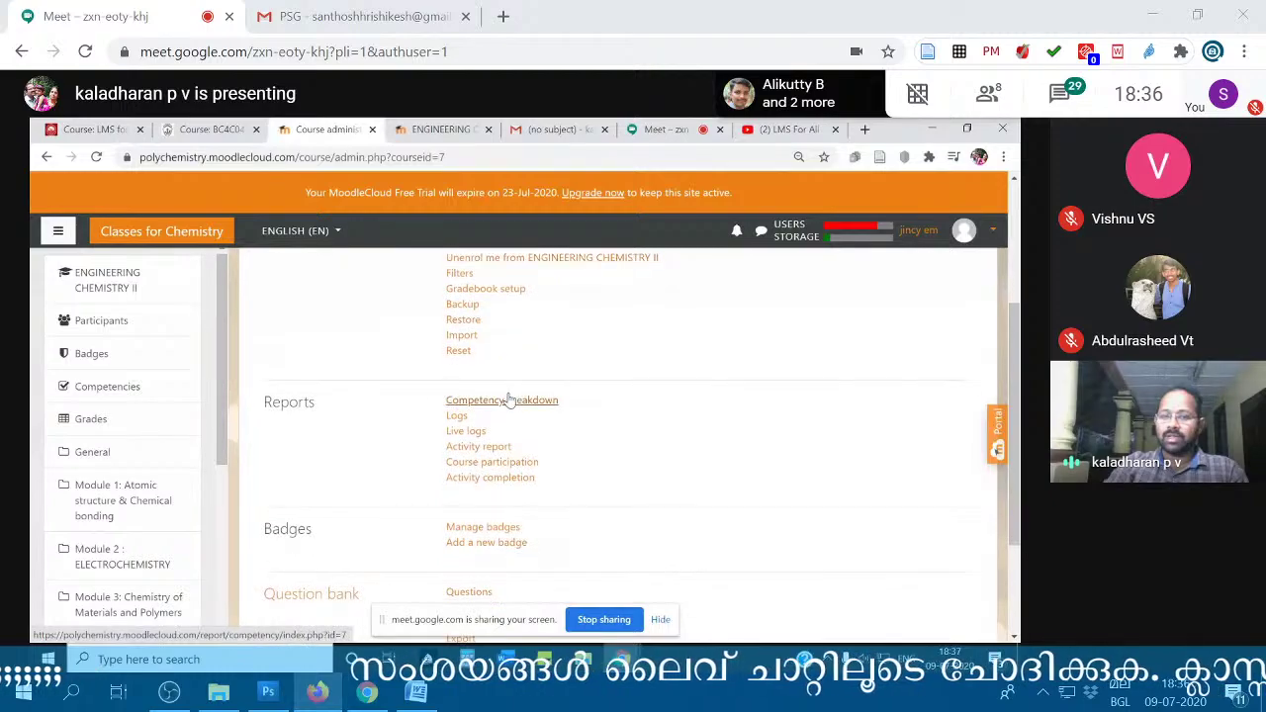
left_click(507, 465)
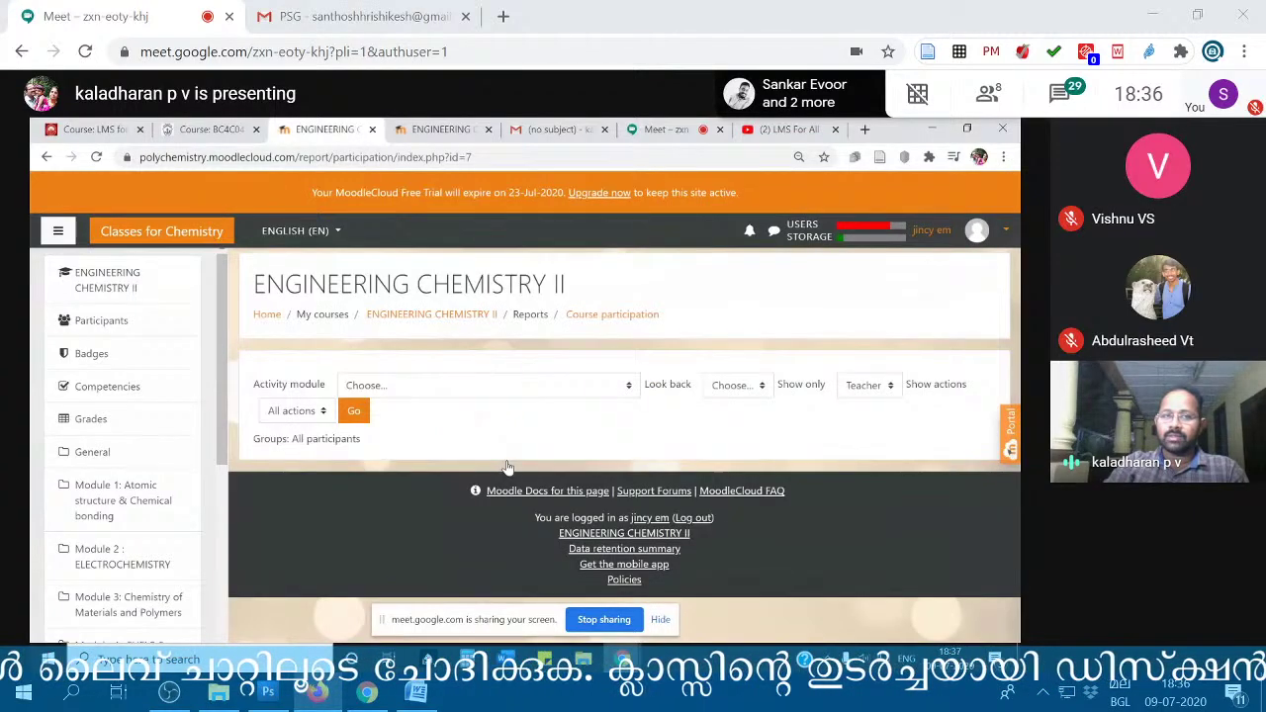
left_click(465, 388)
- Switch to the QT for 4 Sem B.Com course on SNGSC ONLINE and open its Course participation report
key("ctrl+shift+Tab")
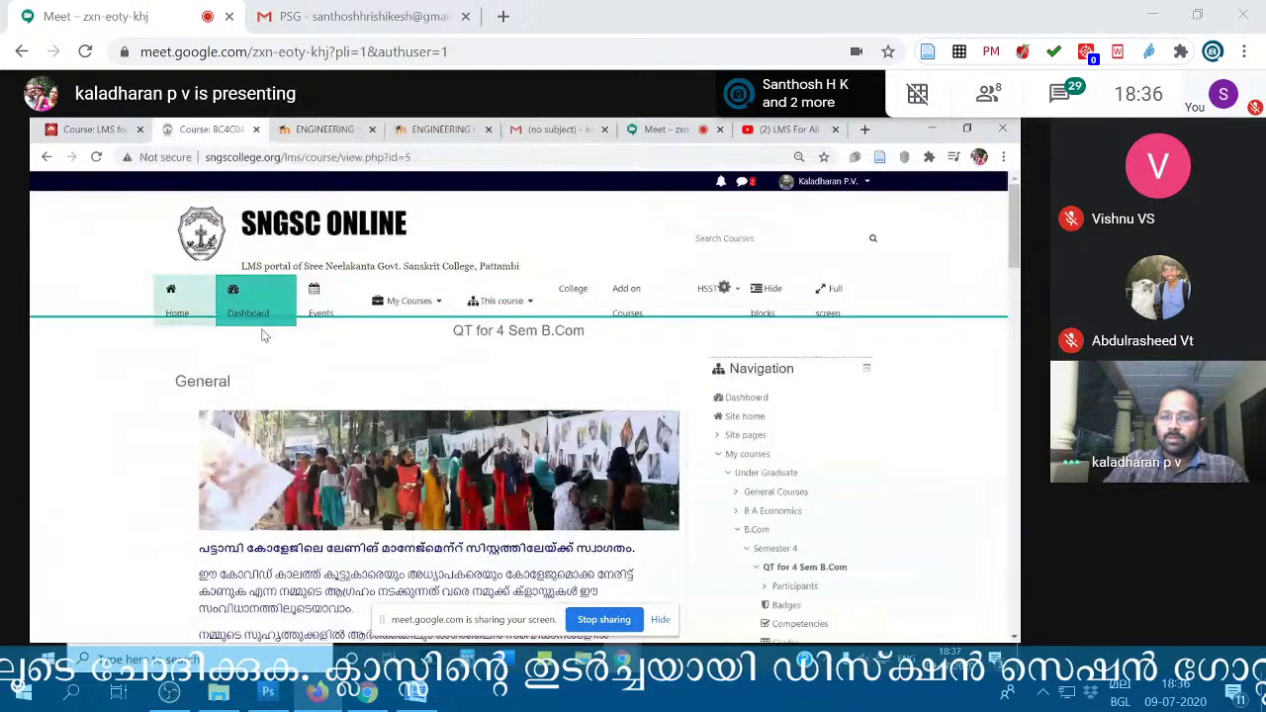
left_click(724, 288)
left_click(609, 534)
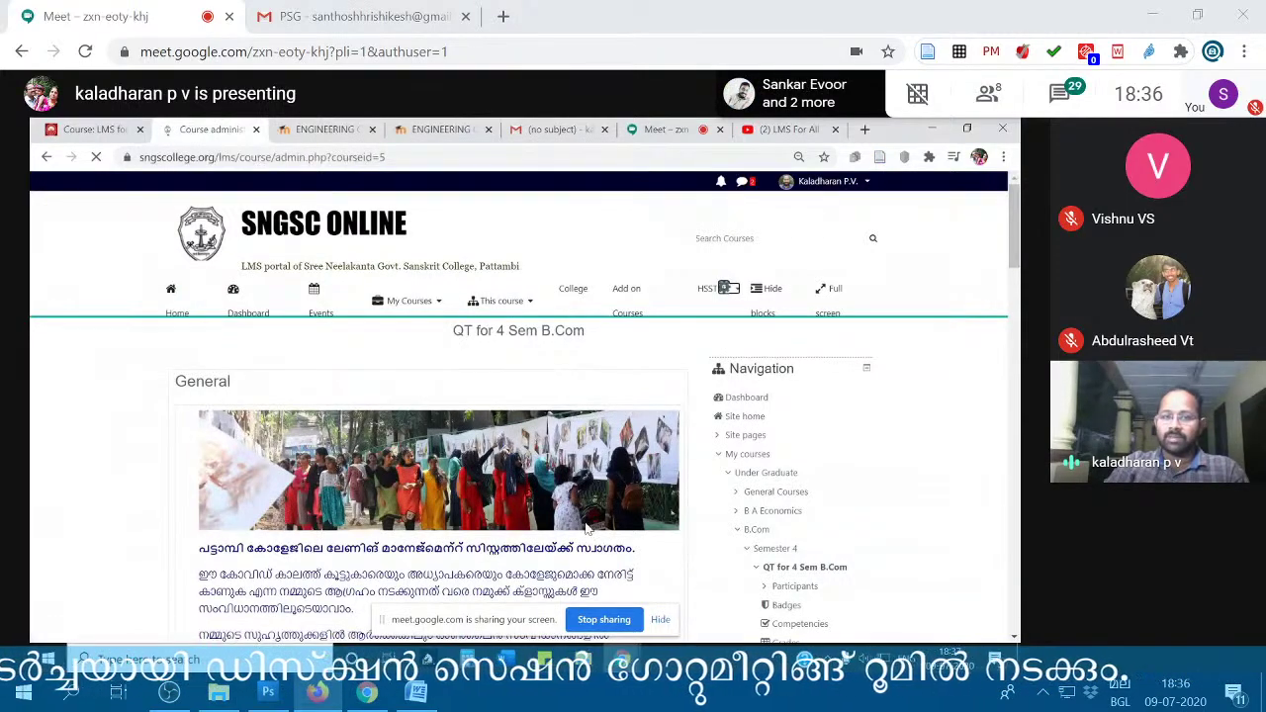
scroll(543, 491, "down", 5)
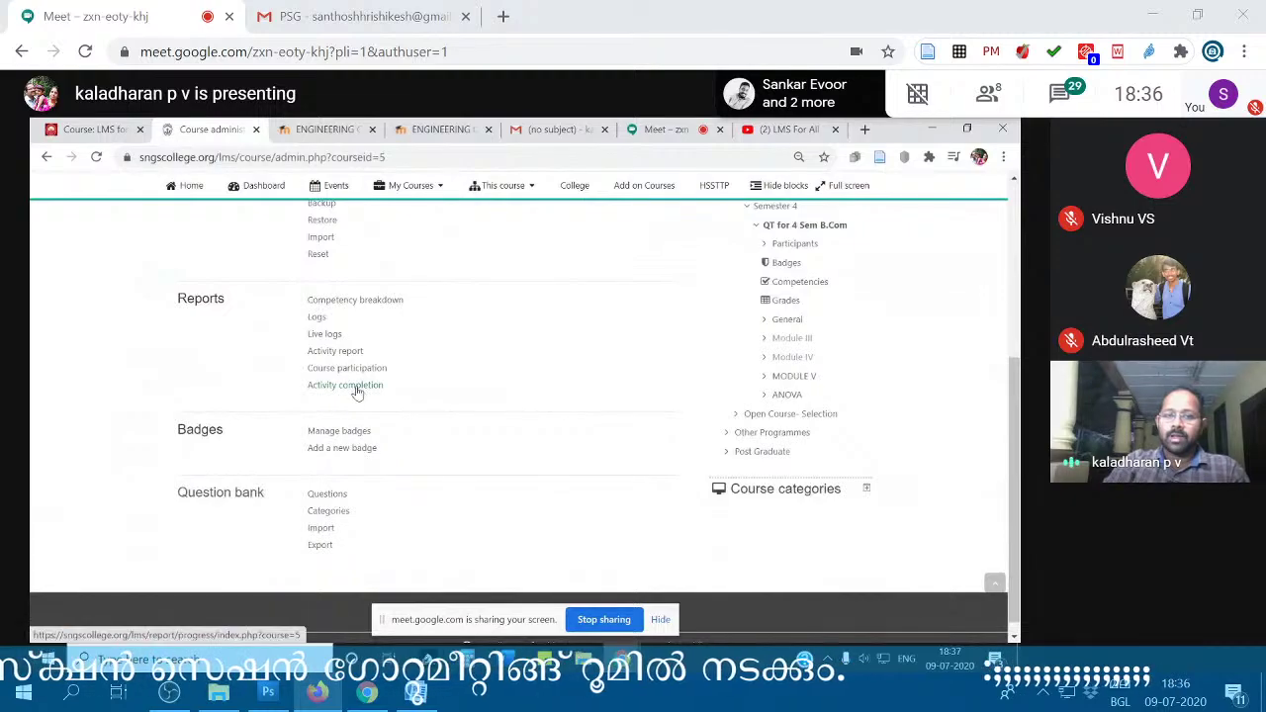
left_click(357, 390)
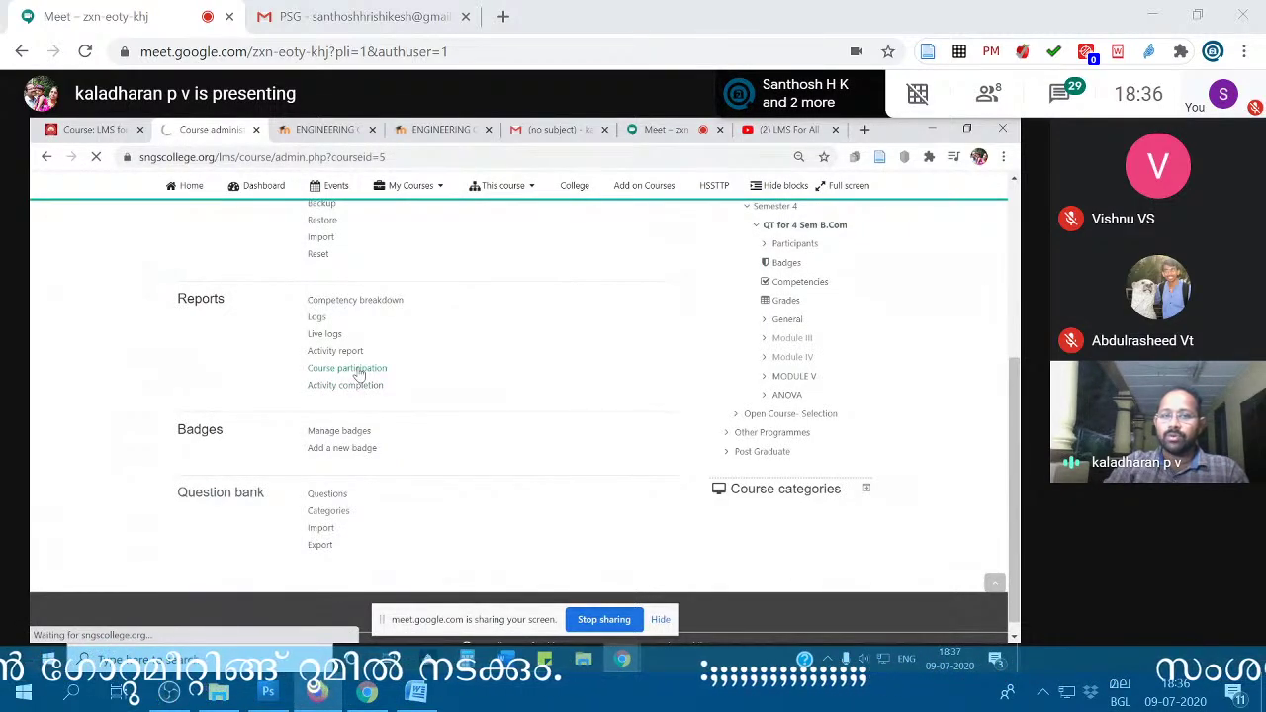
left_click(356, 369)
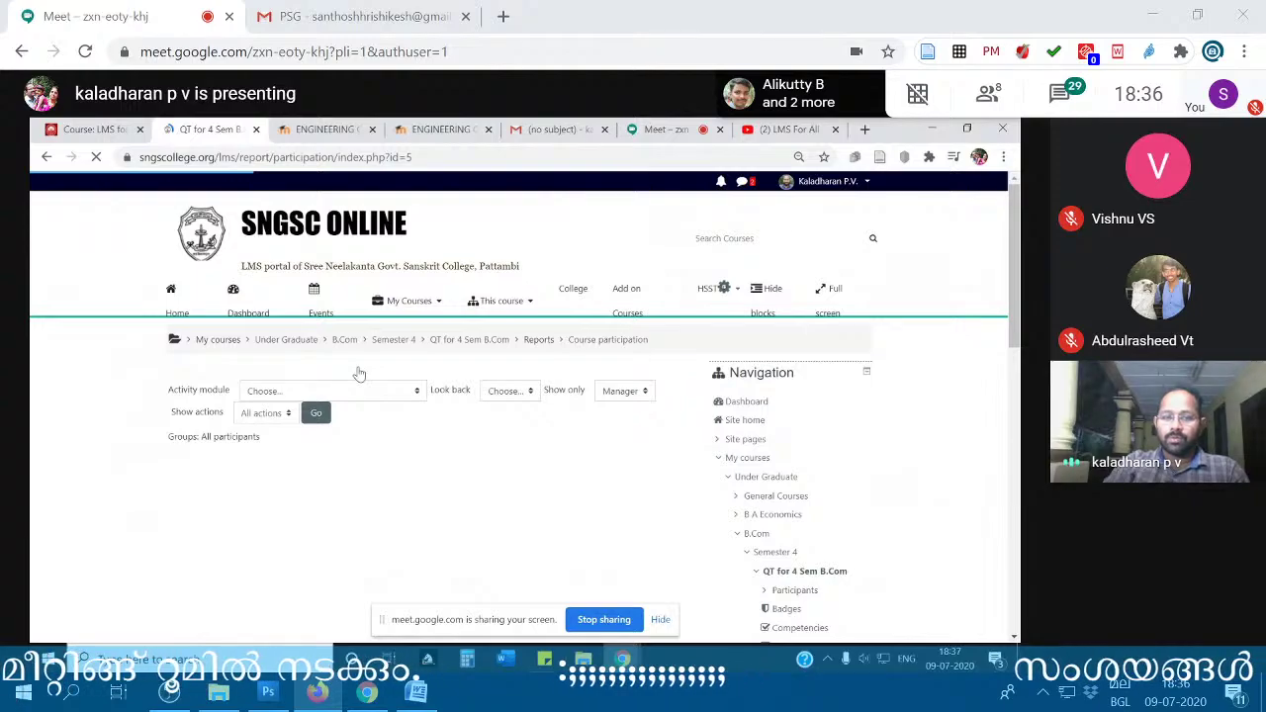
- Generate the participation report for the first Quiz activity, showing only the Student role with all actions
left_click(359, 391)
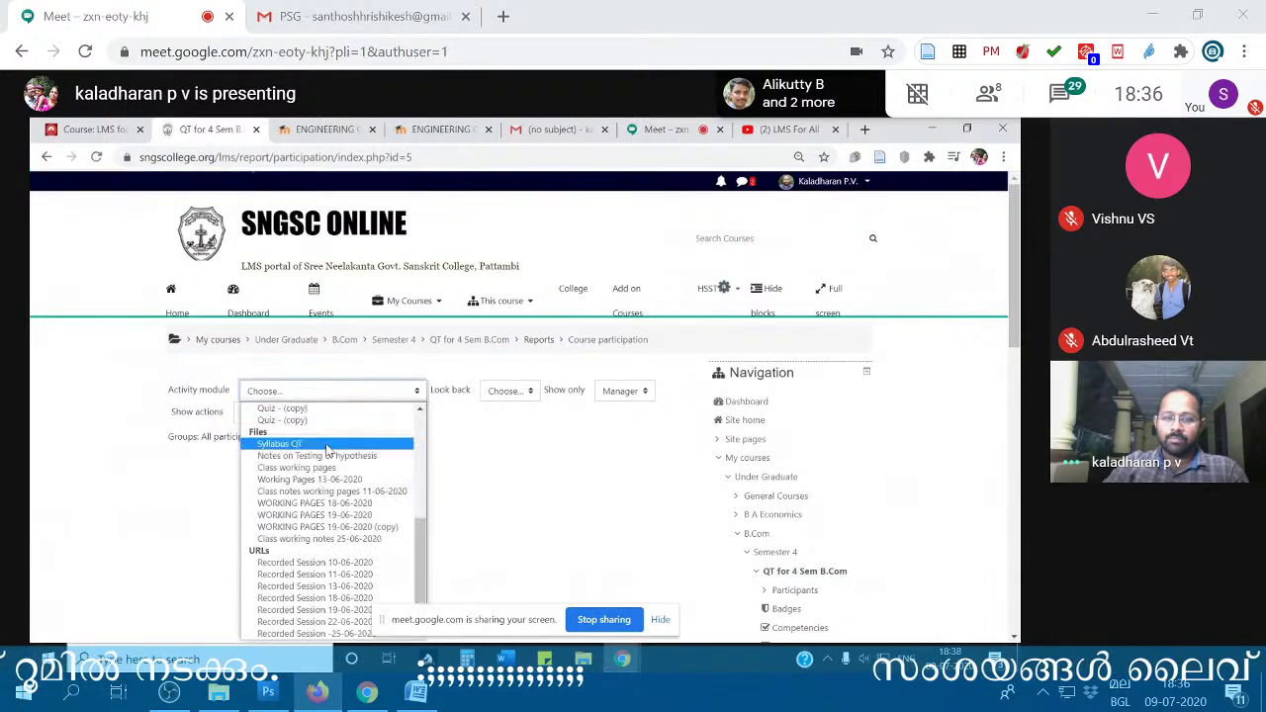
scroll(296, 514, "down", 3)
left_click(262, 557)
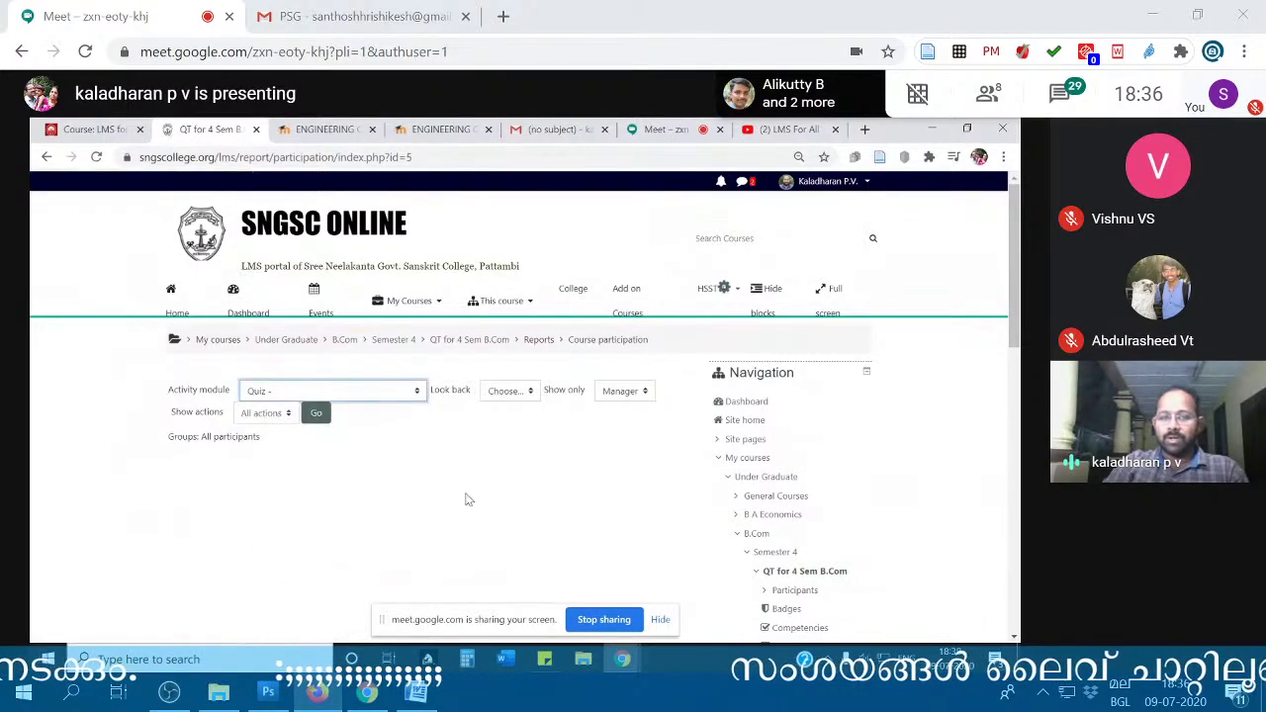
left_click(633, 394)
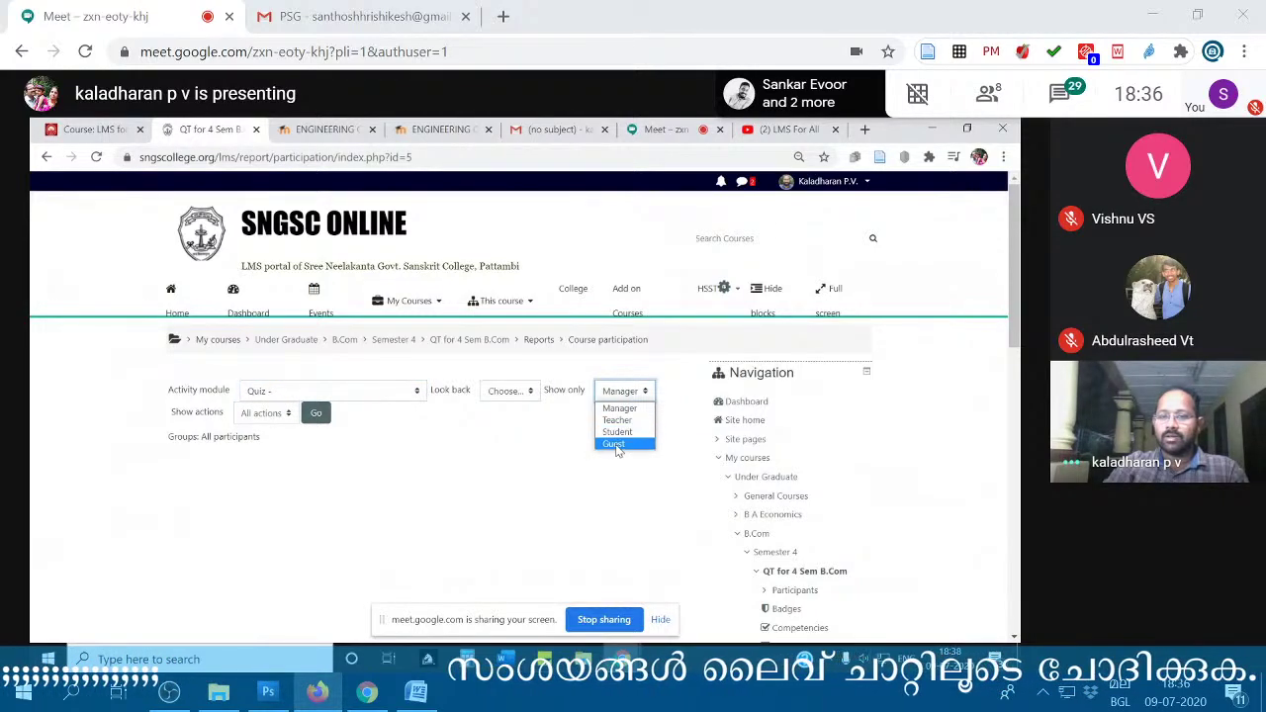
left_click(617, 434)
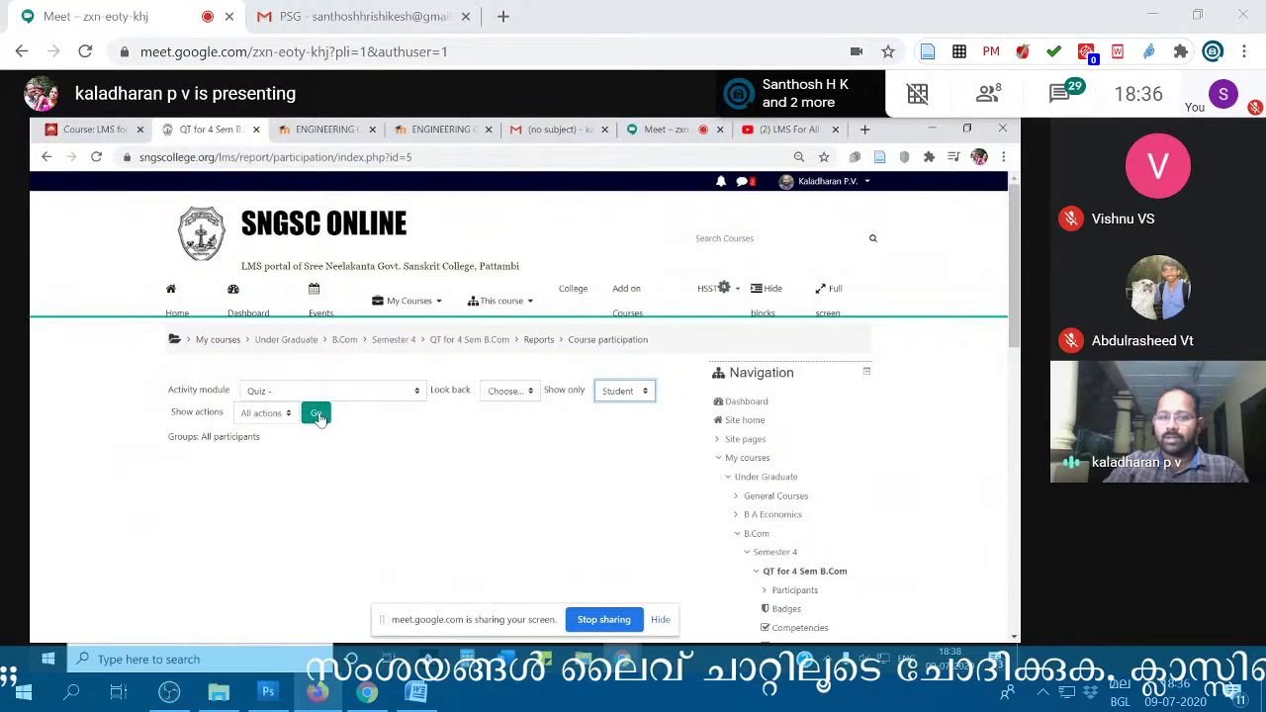
left_click(319, 414)
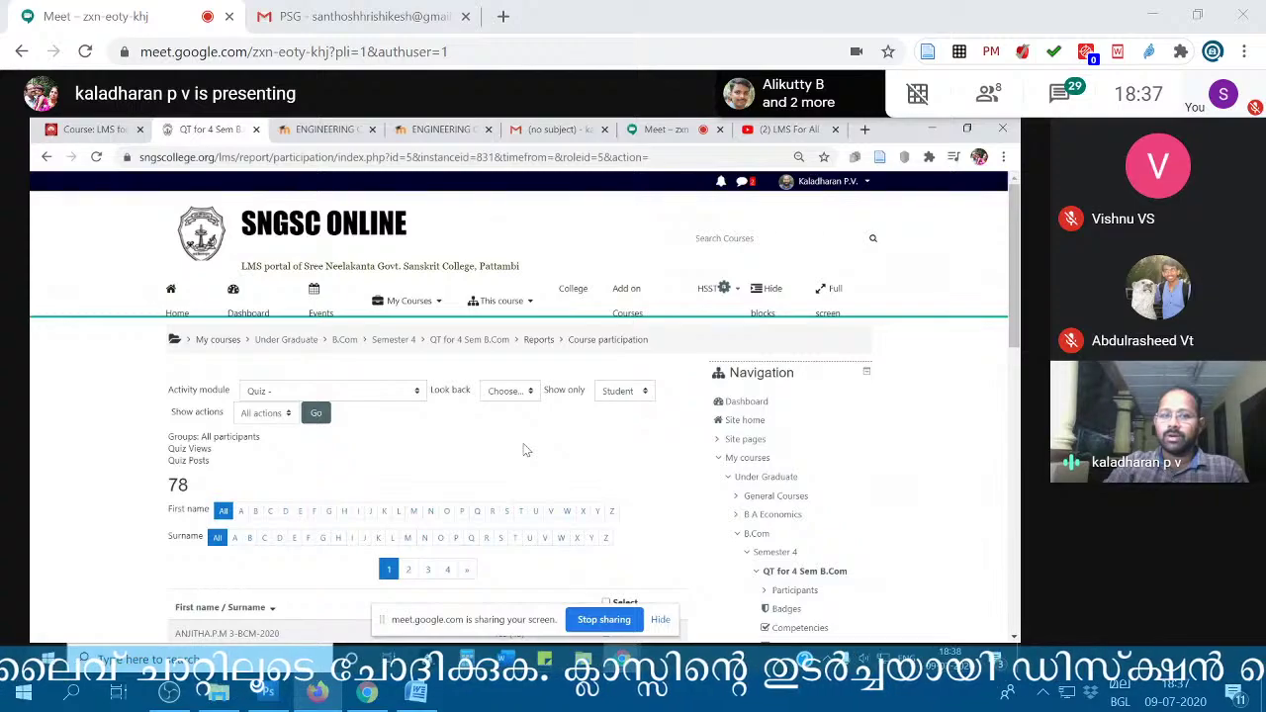
- Examine the participation list to see which students took action on the quiz and how many times
scroll(527, 451, "down", 1)
scroll(531, 450, "down", 1)
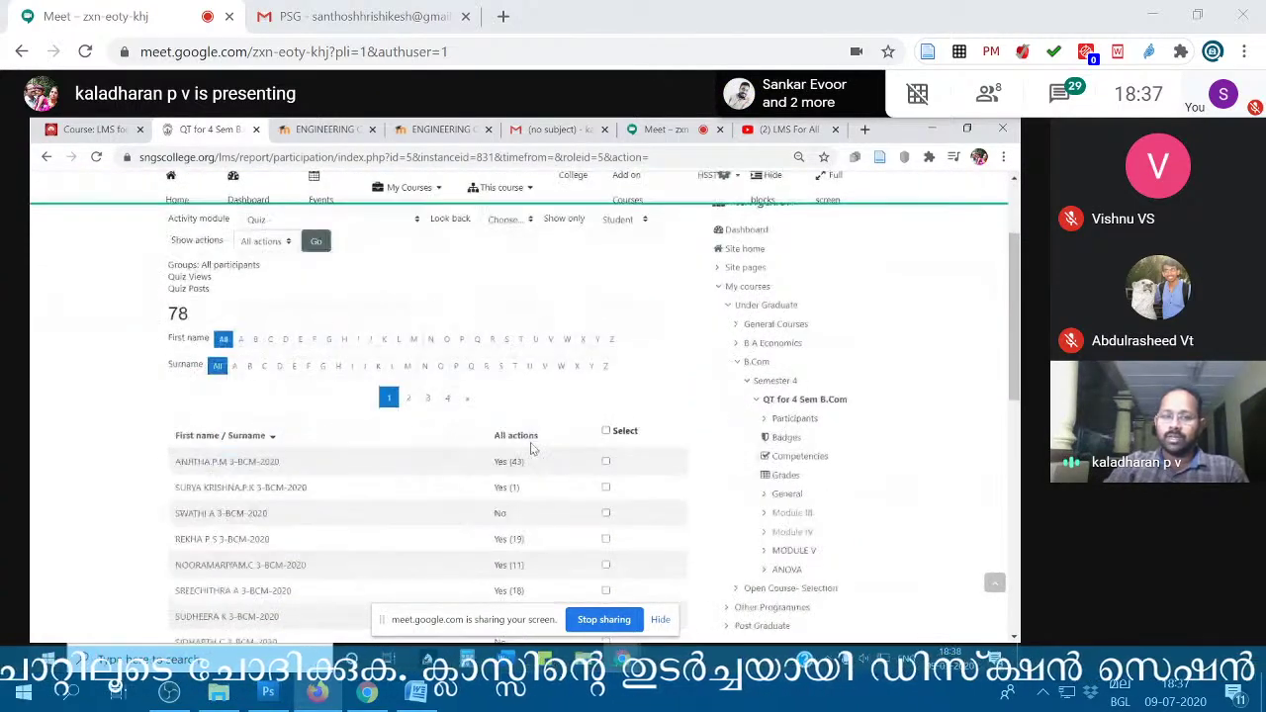
scroll(445, 450, "down", 2)
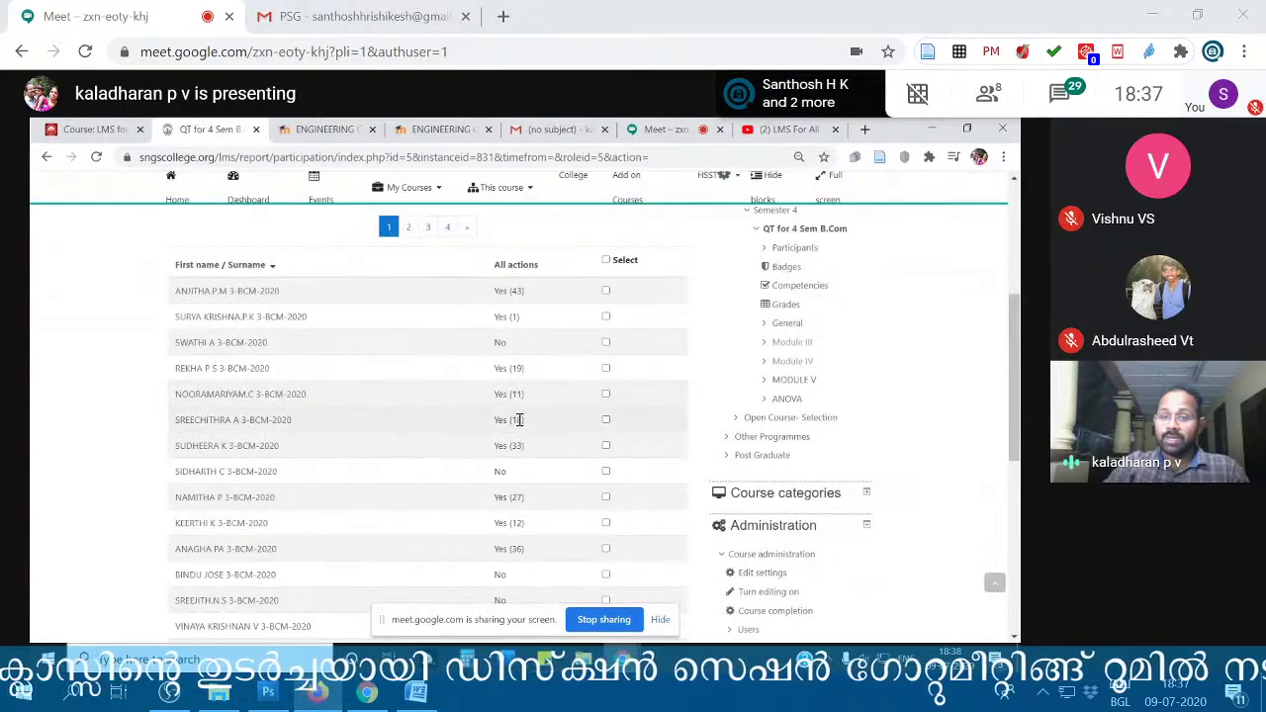
left_click_drag(521, 419, 494, 419)
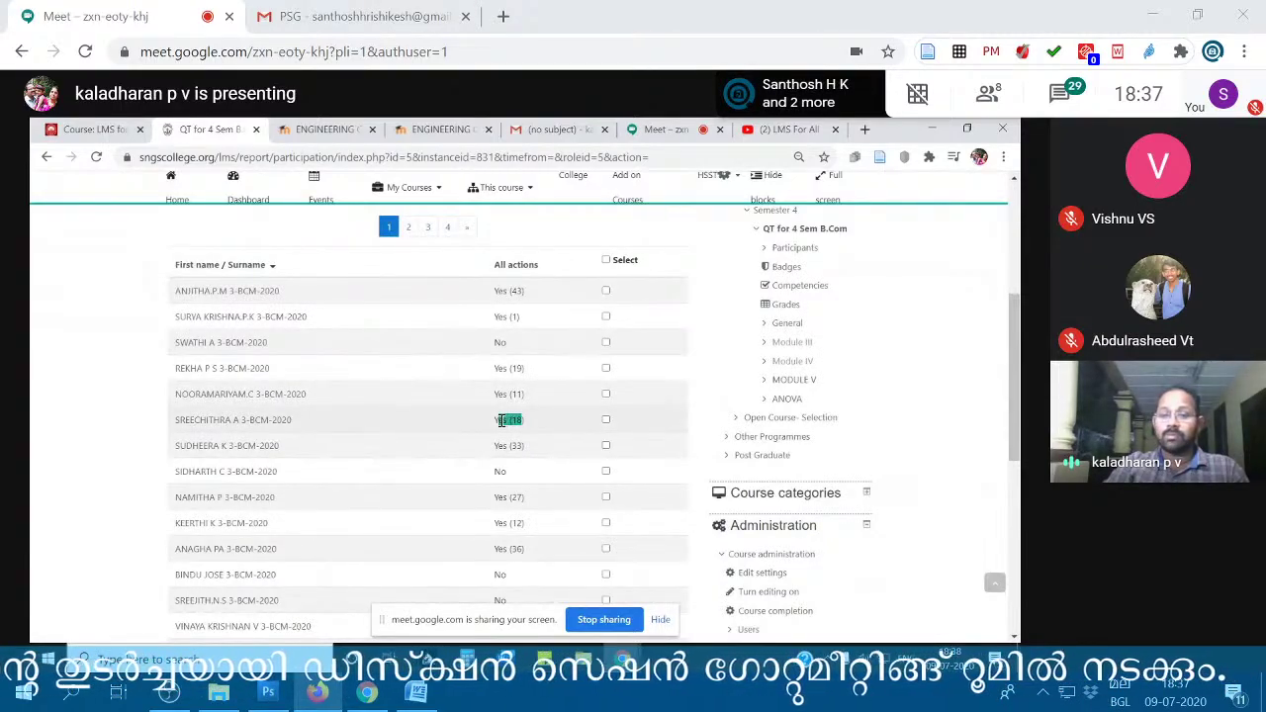
scroll(537, 455, "down", 2)
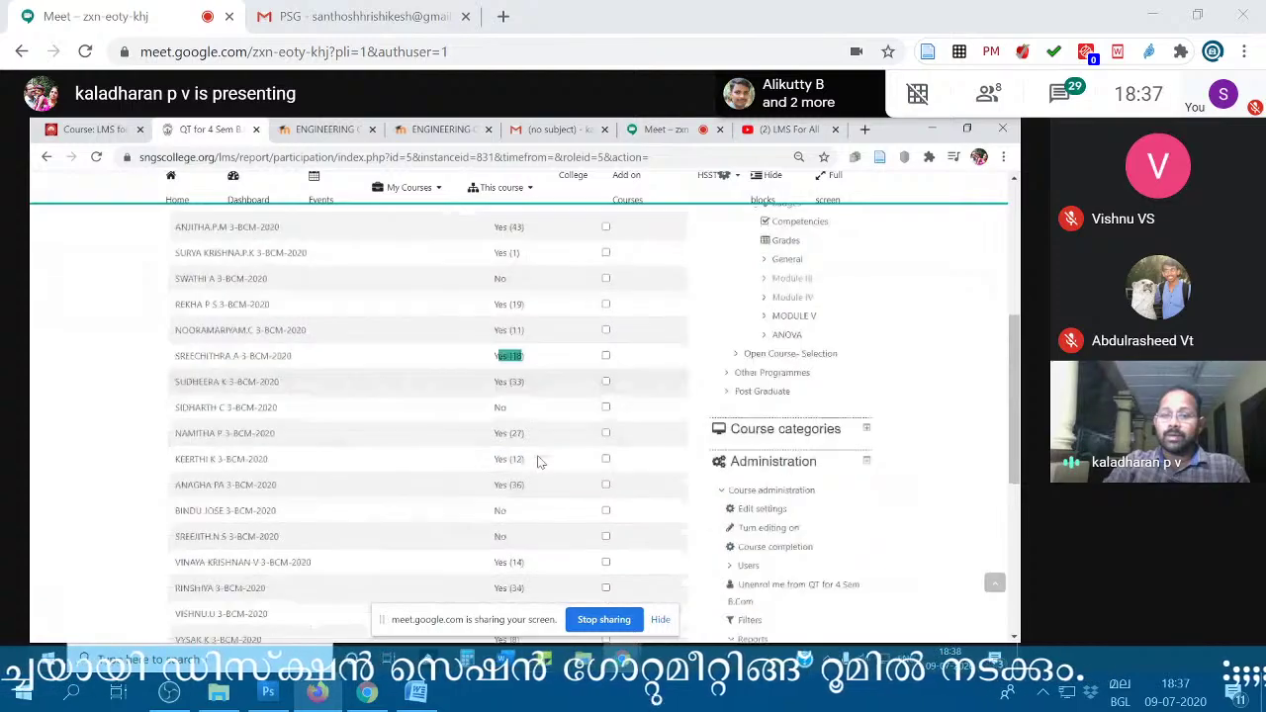
scroll(540, 462, "down", 2)
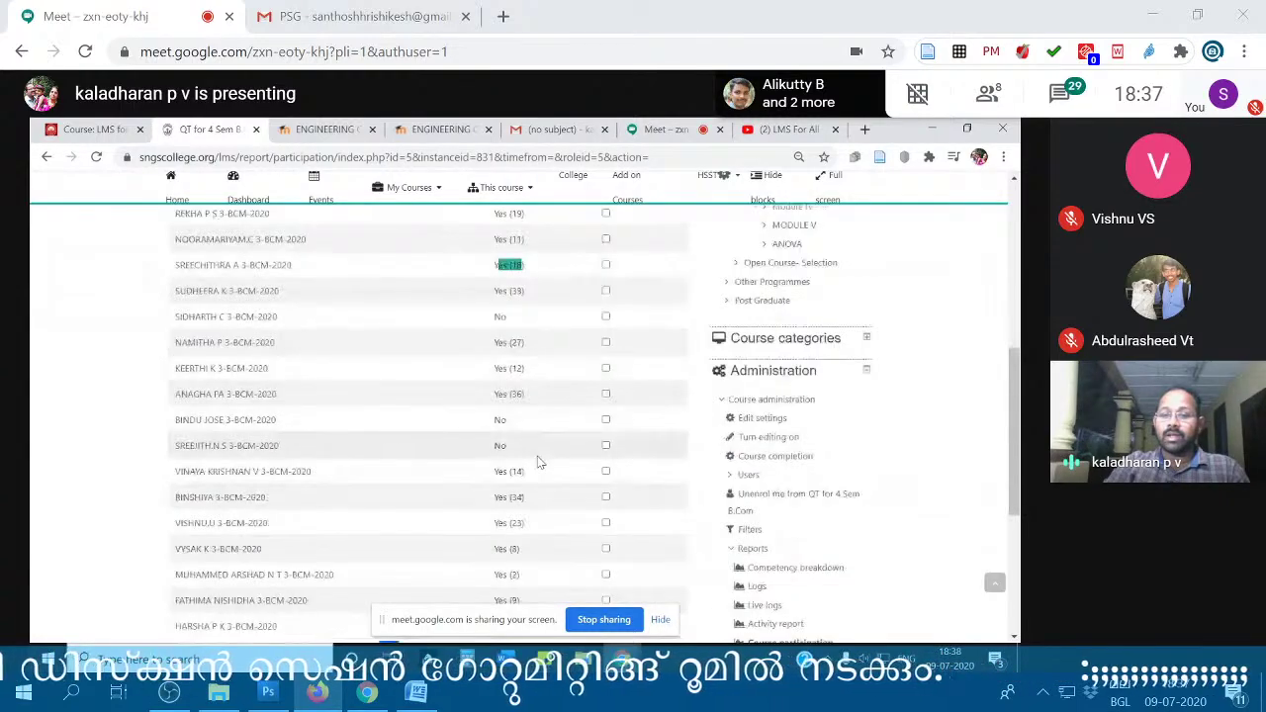
scroll(539, 462, "down", 1)
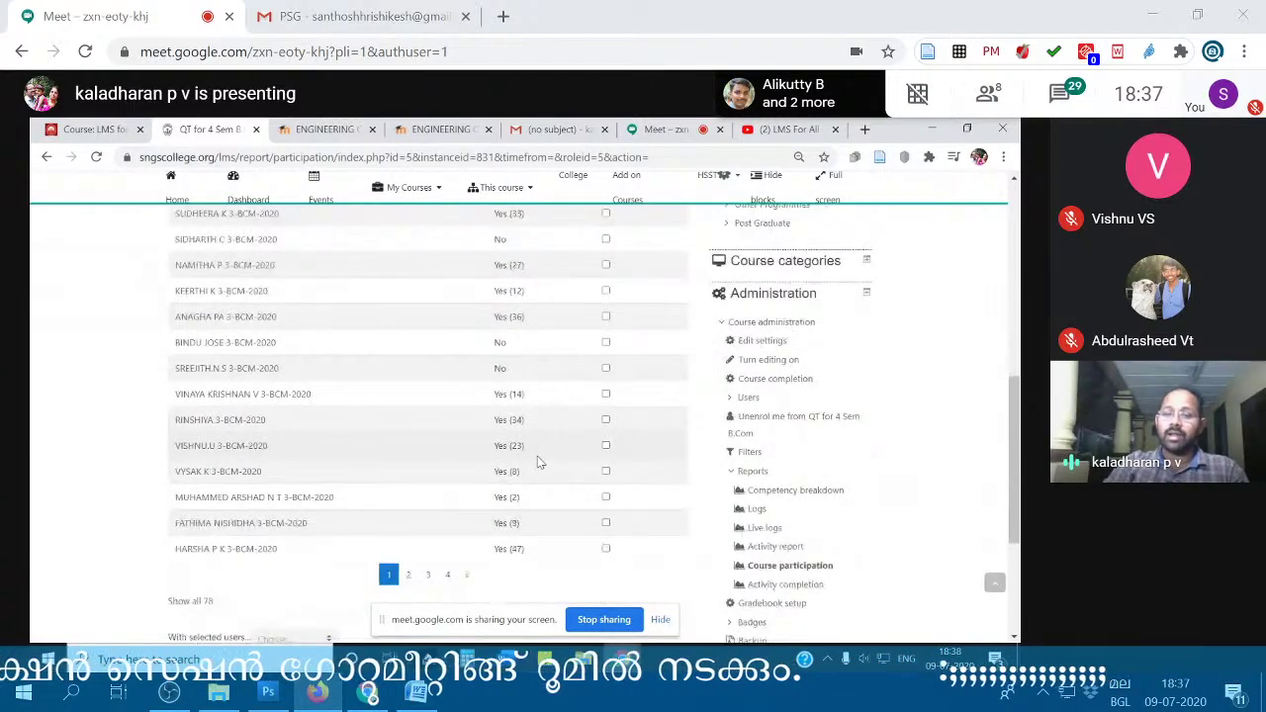
scroll(540, 462, "up", 2)
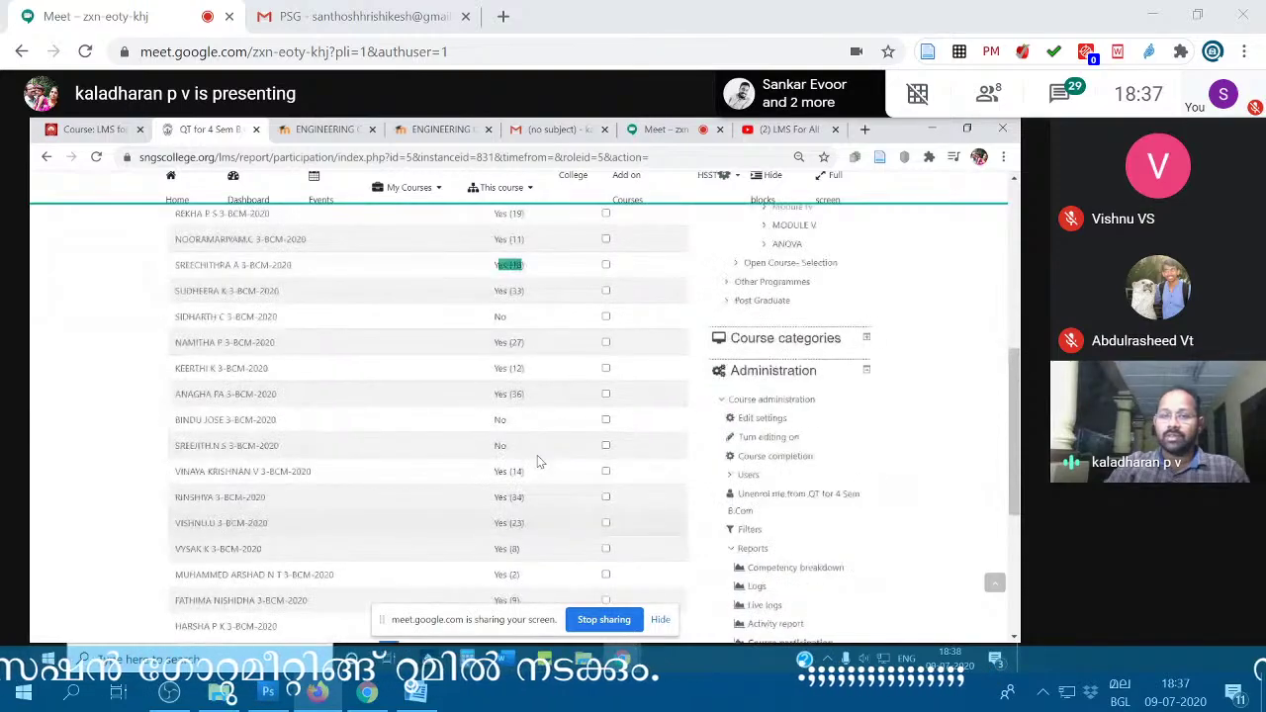
scroll(539, 462, "up", 5)
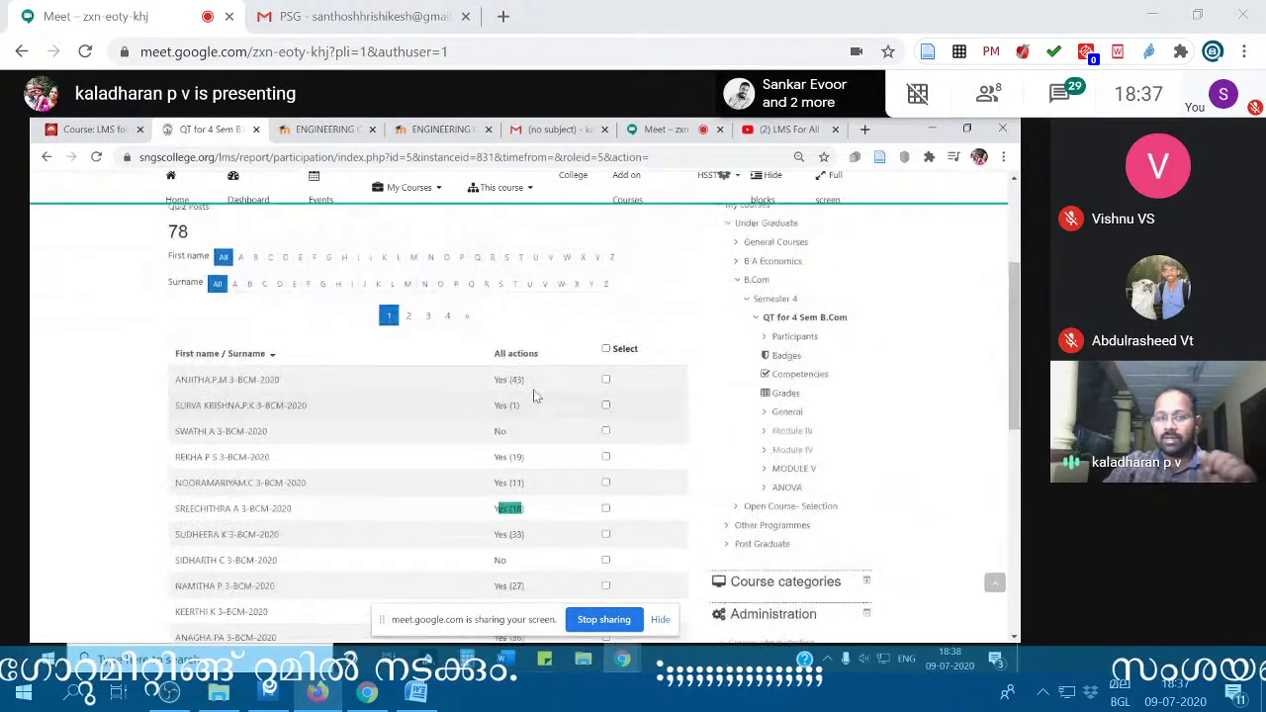
scroll(534, 396, "up", 4)
scroll(347, 446, "down", 4)
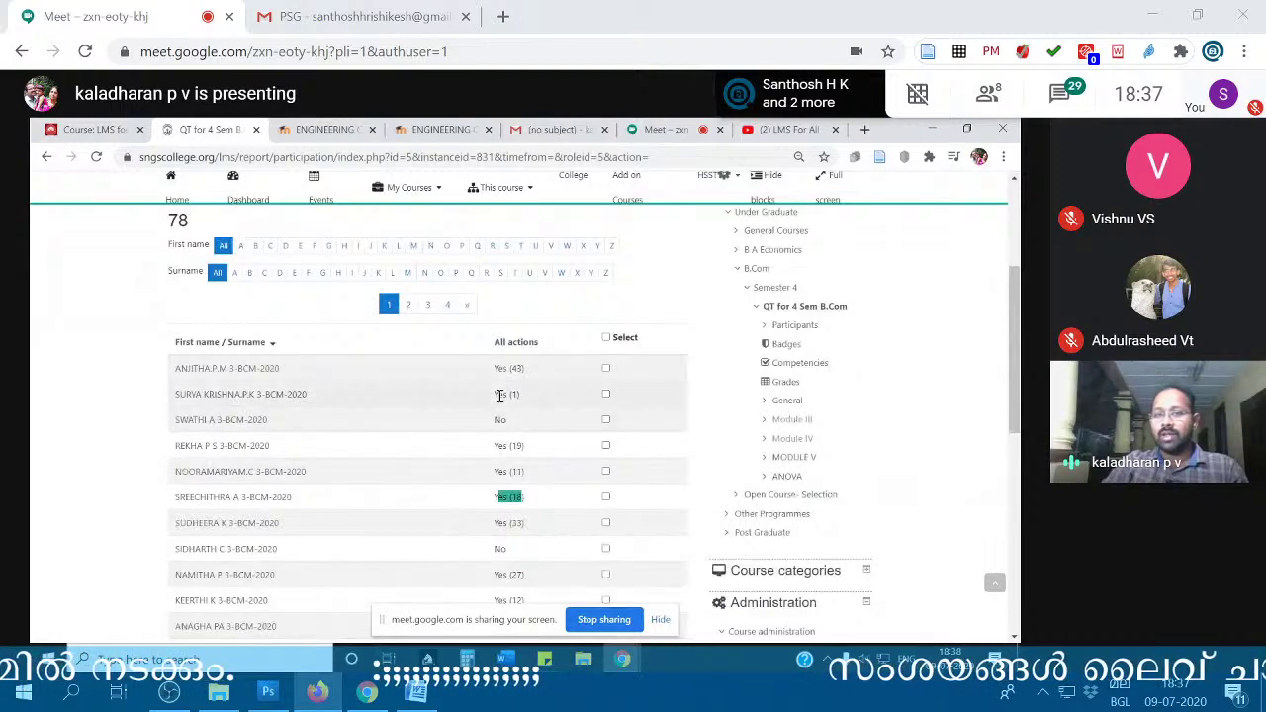
scroll(500, 395, "up", 5)
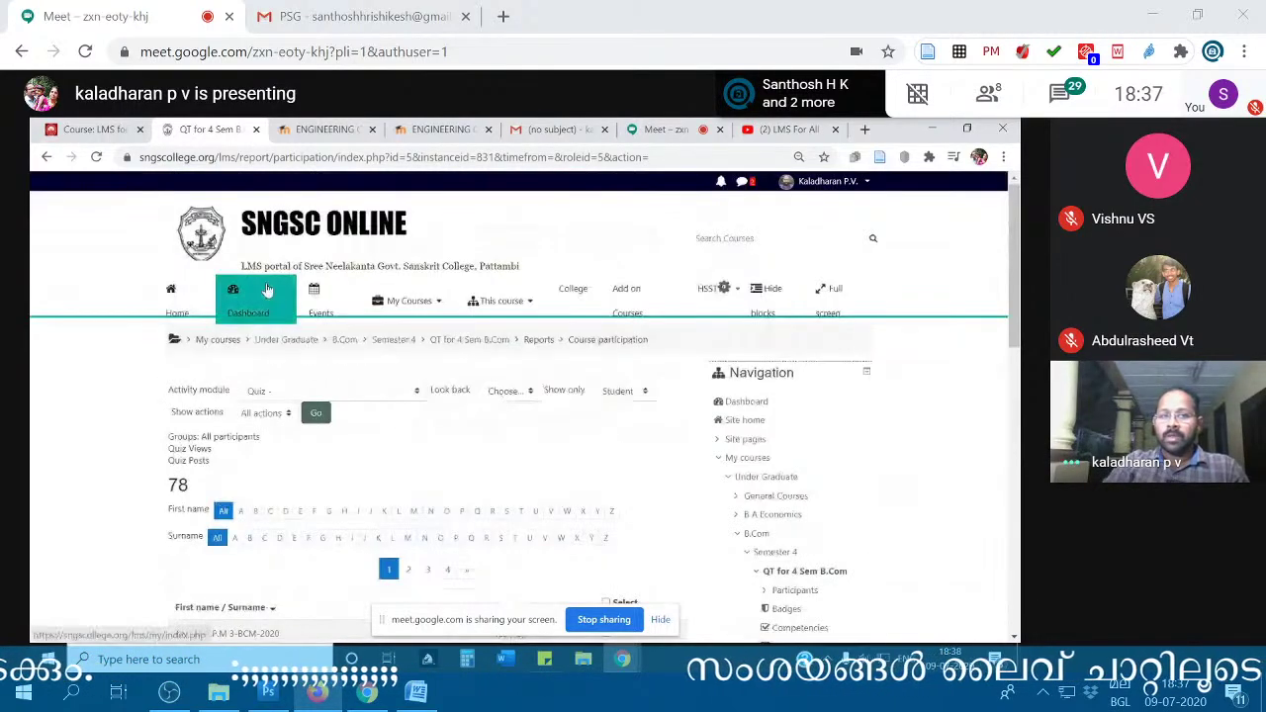
- Switch past ENGINEERING CHEMISTRY II to the LMS for all course on OnlineTraining and open its Grades
left_click(331, 130)
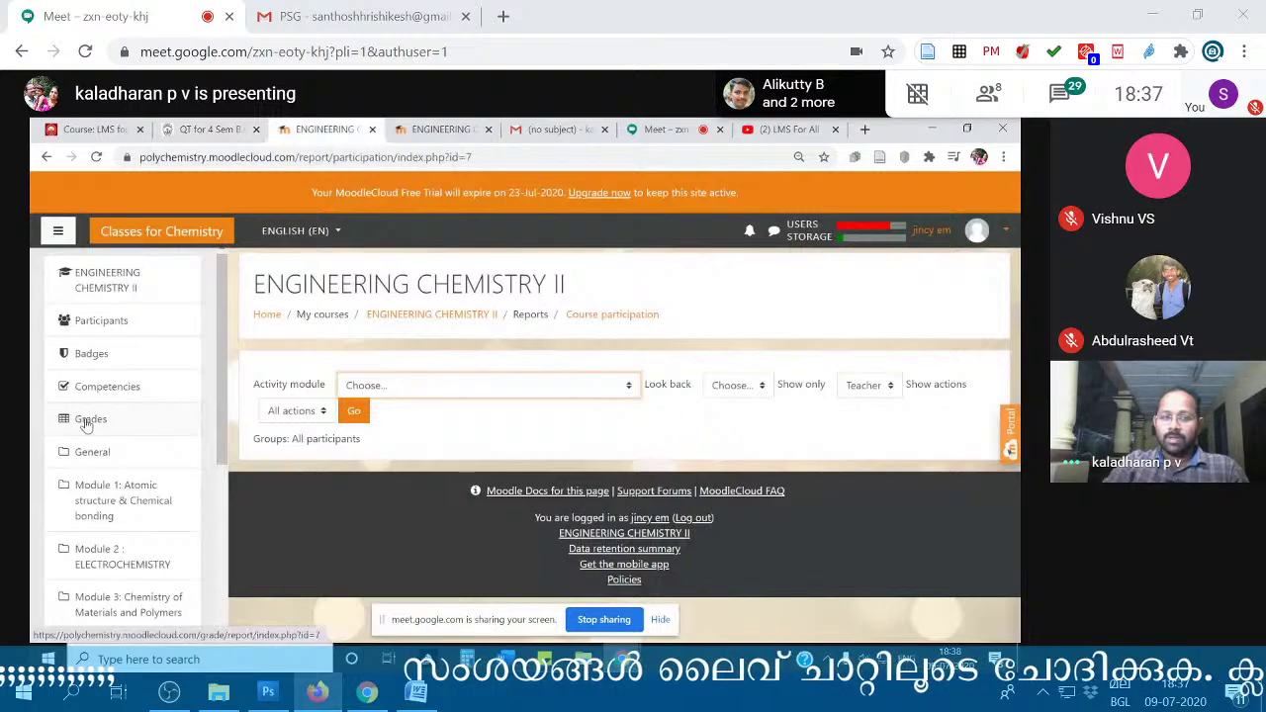
left_click(91, 130)
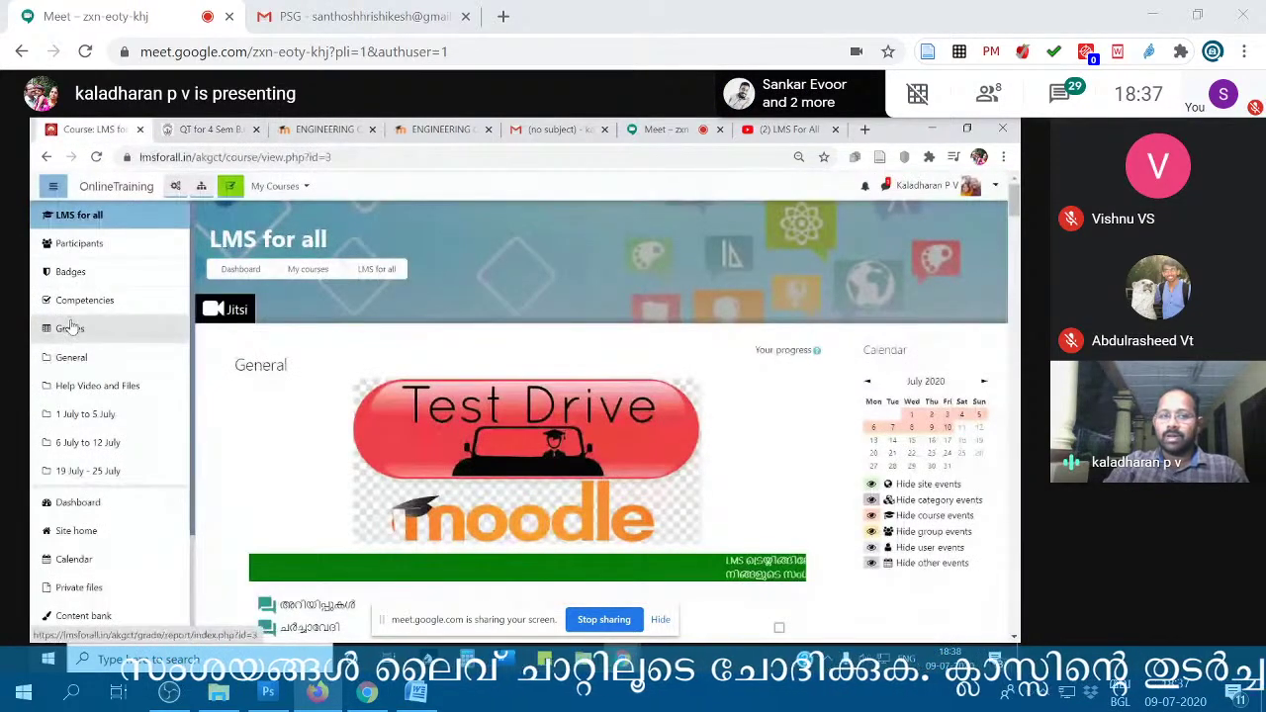
left_click(70, 330)
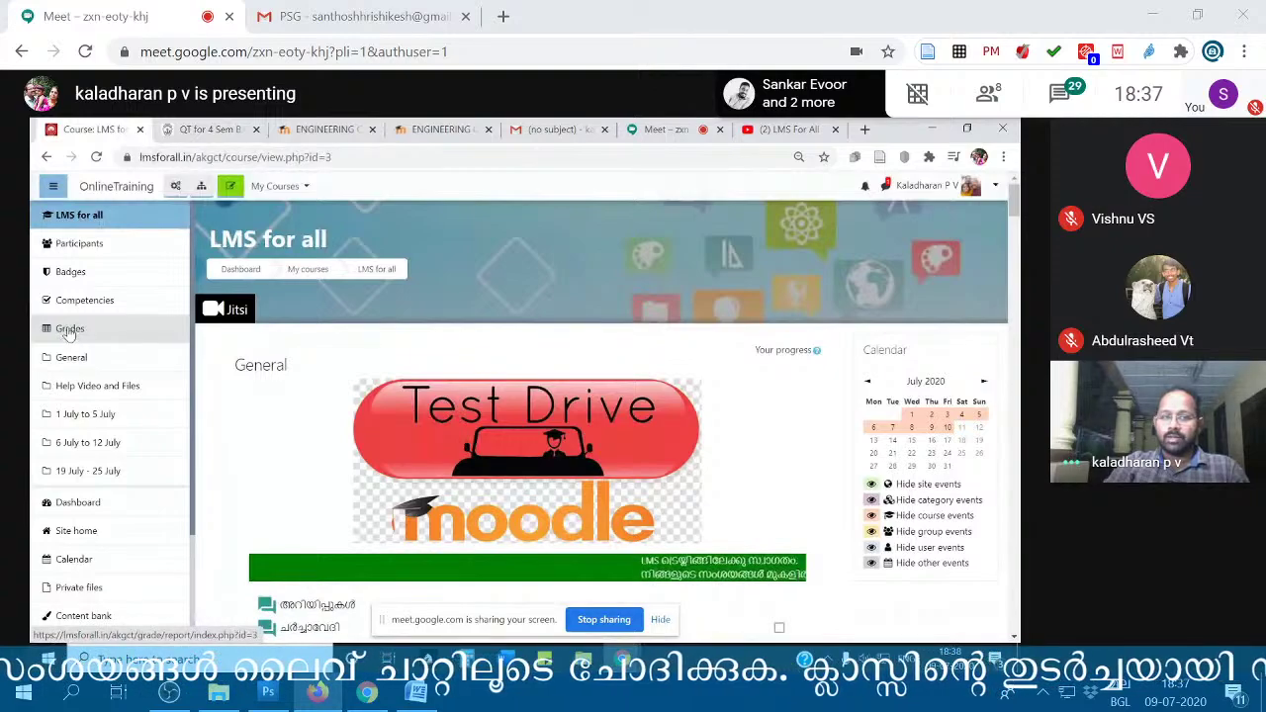
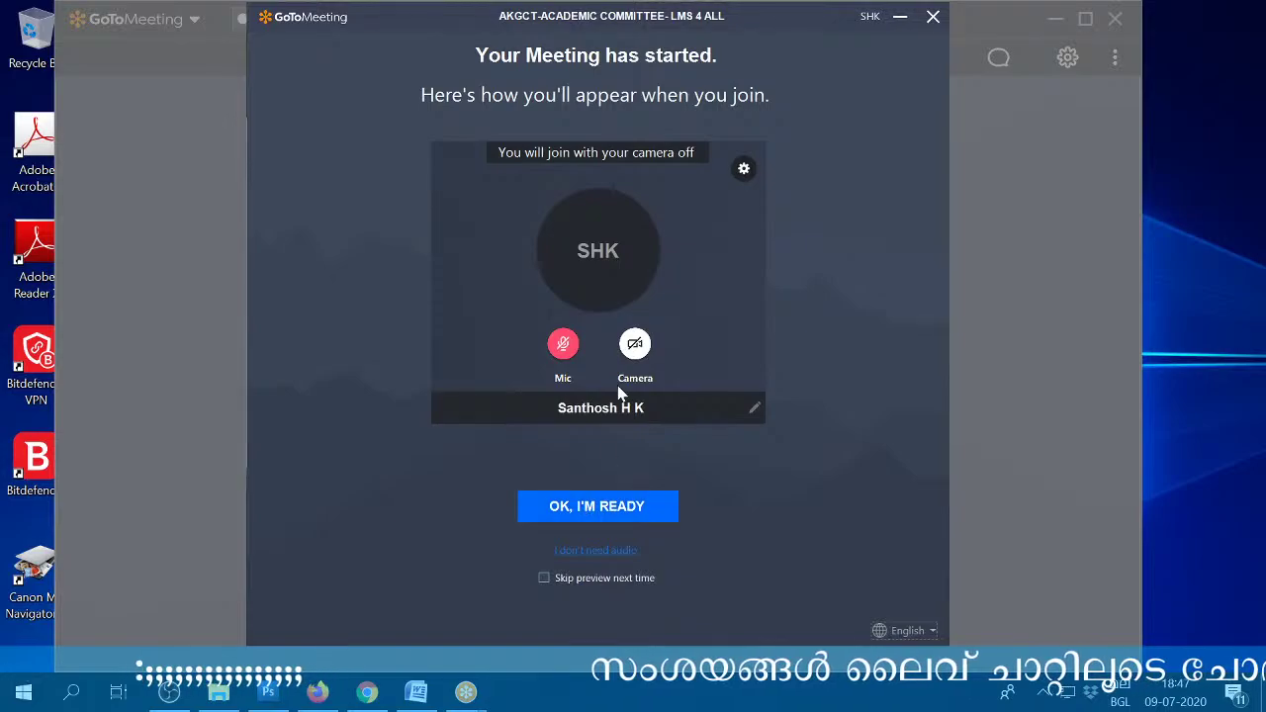
- Switch to GoToMeeting, join the AKGCT-ACADEMIC COMMITTEE- LMS 4 ALL meeting with the camera on, and maximize the meeting window
left_click(631, 351)
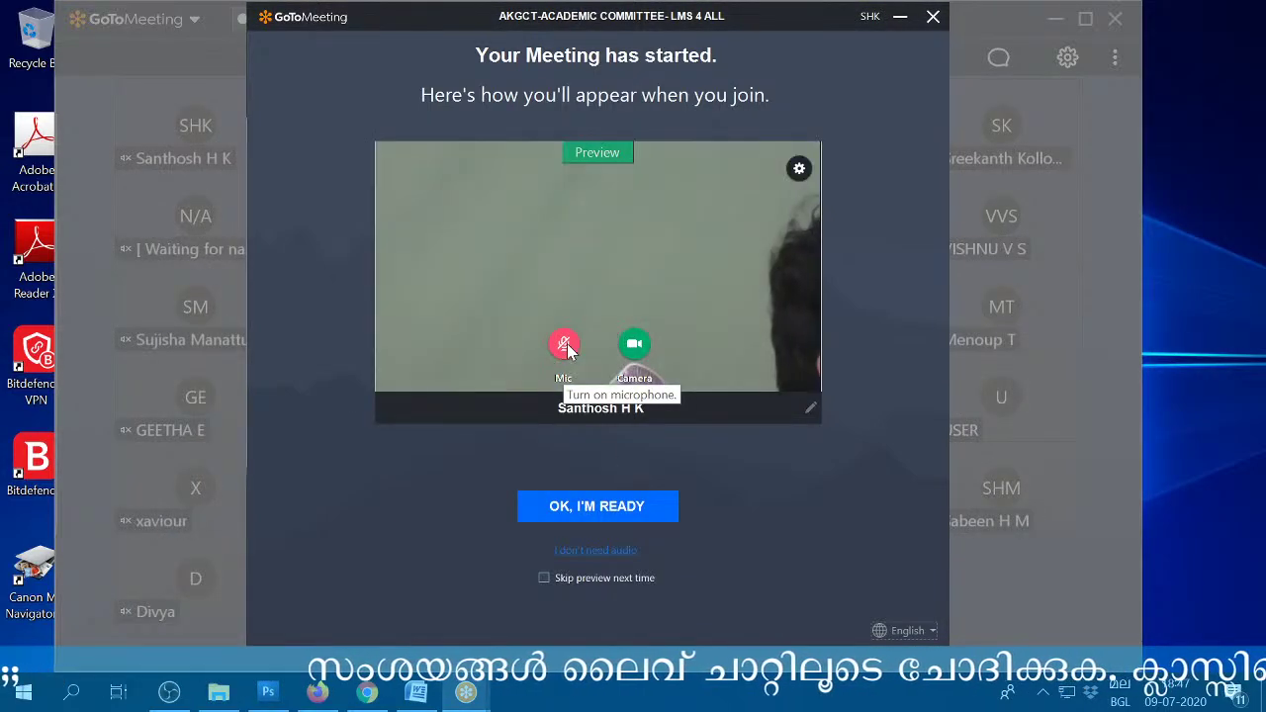
left_click(565, 344)
left_click(566, 345)
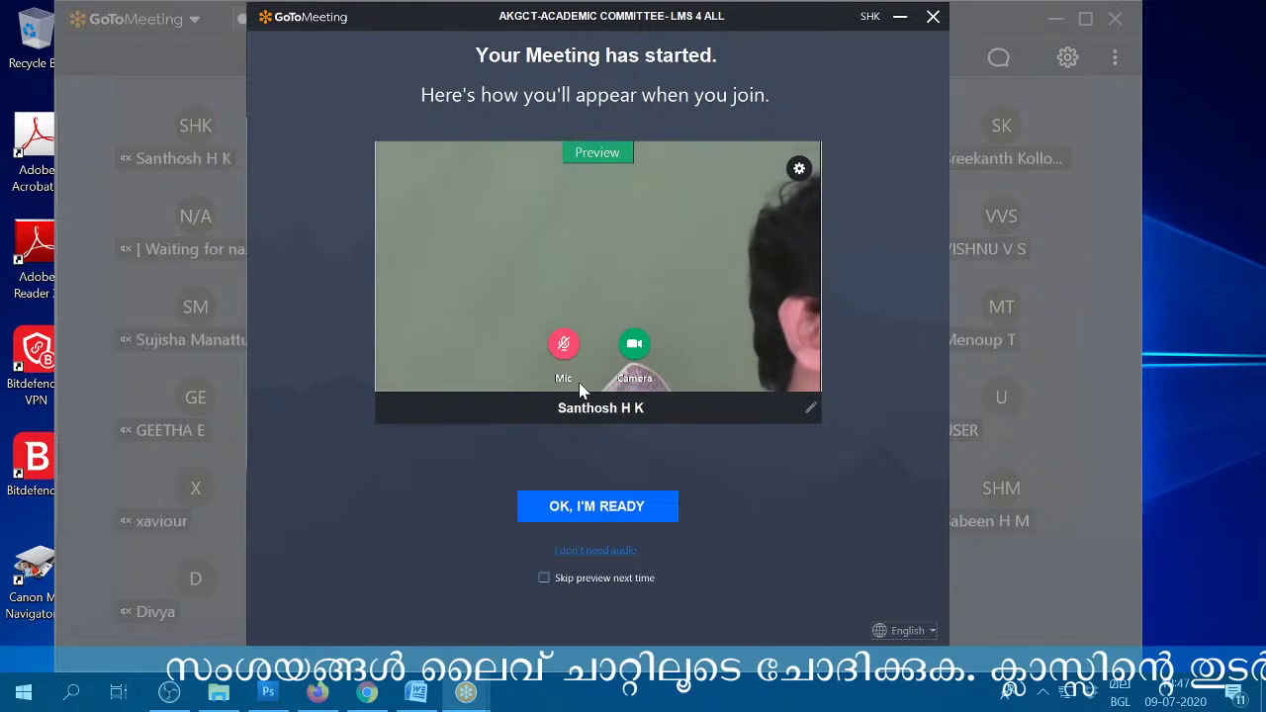
left_click(612, 524)
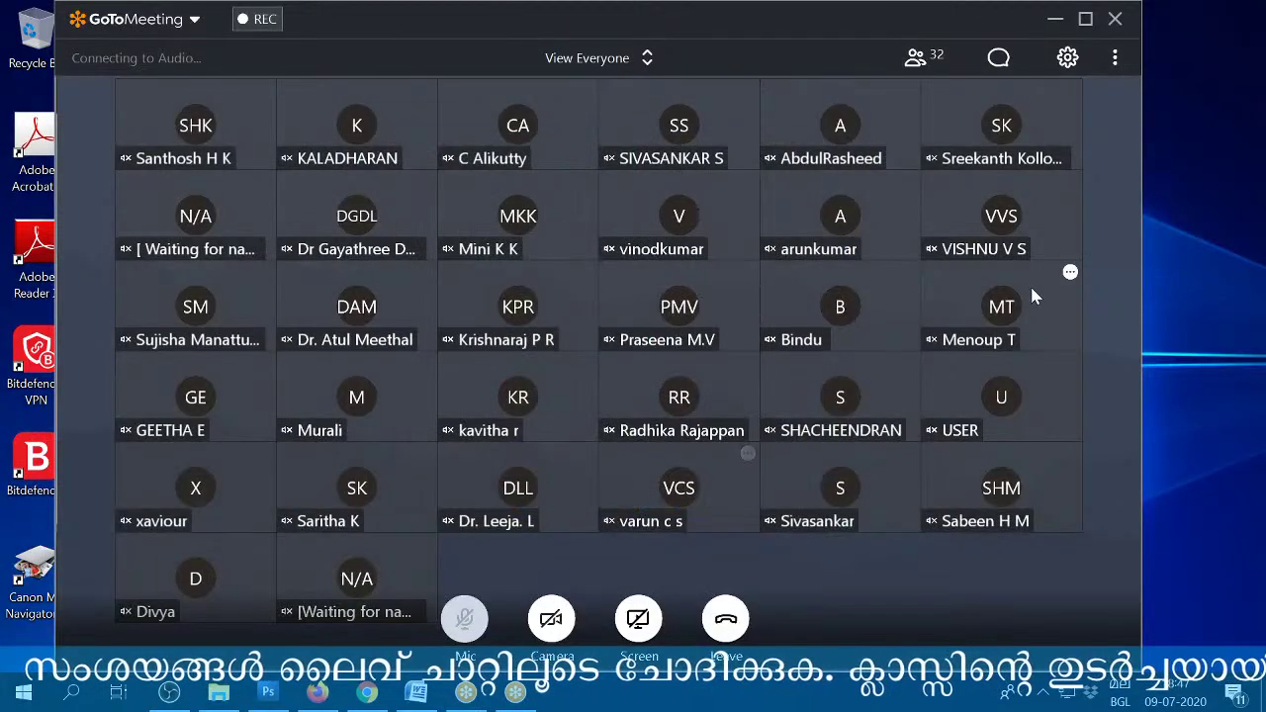
left_click(1085, 19)
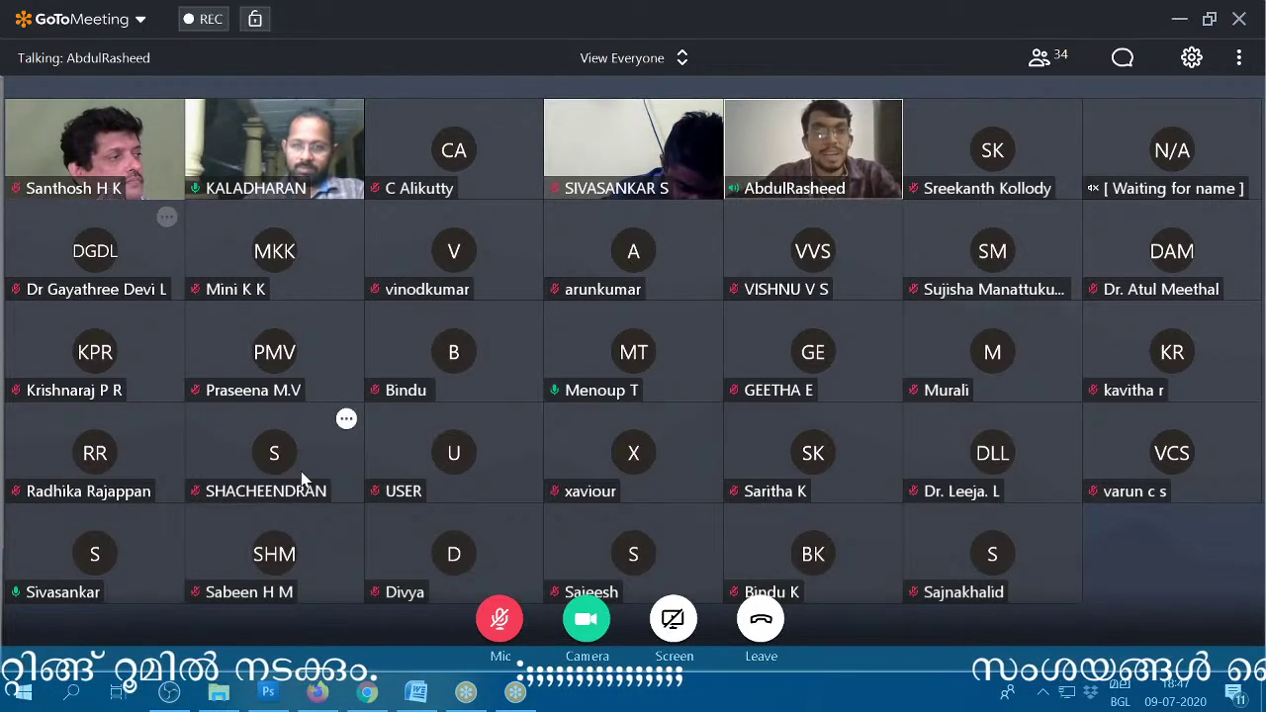
- Unmute the microphone and set the attendee view to Hide Everyone so the shared screen gets more room
left_click(500, 619)
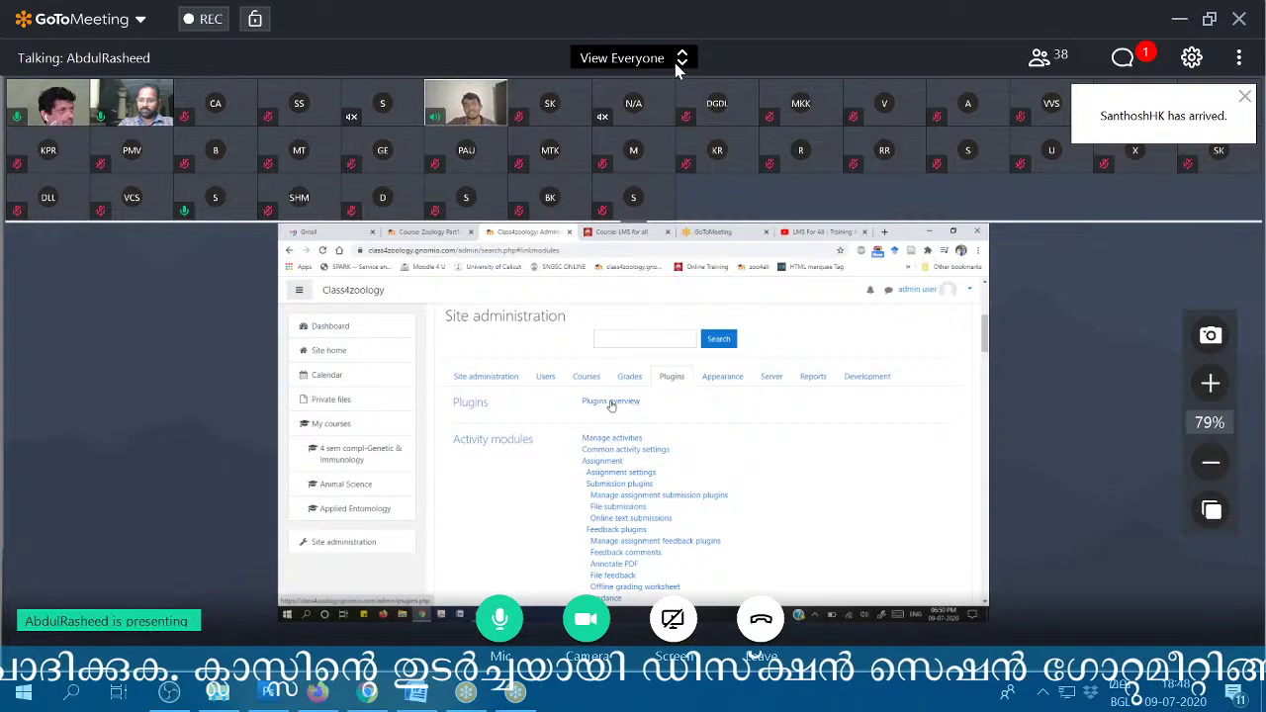
left_click(638, 58)
left_click(653, 247)
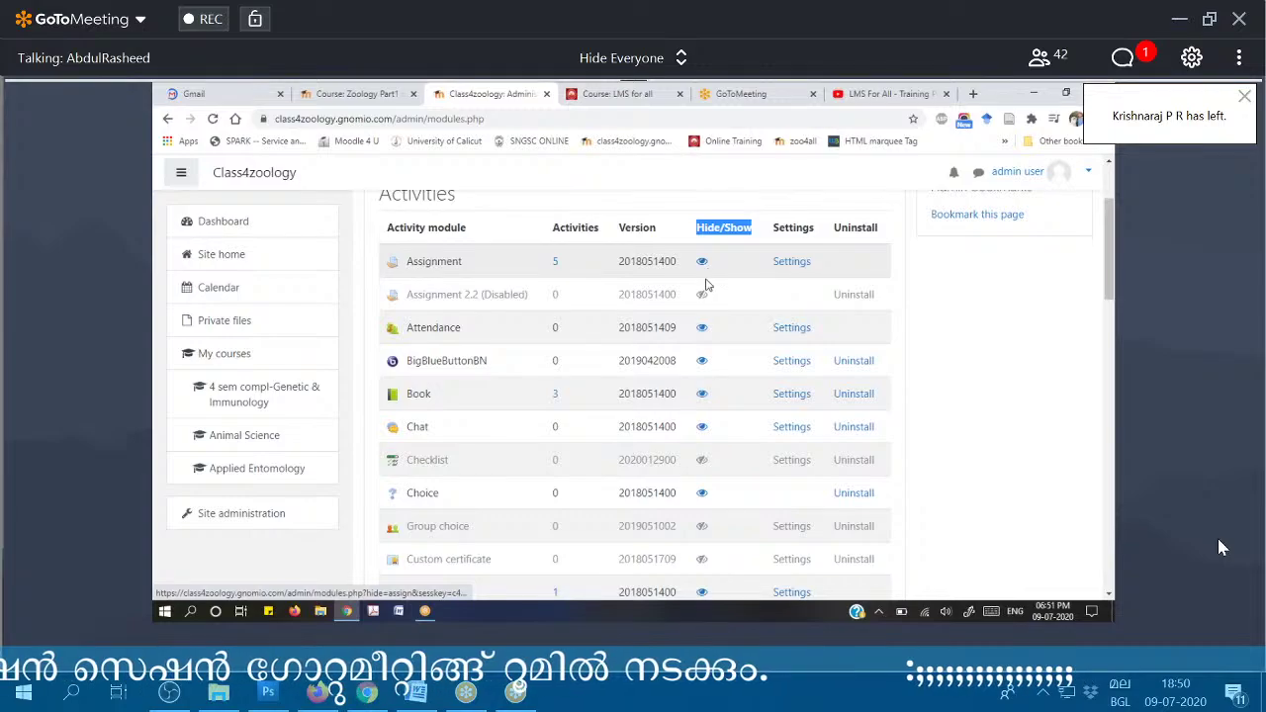
- Hide the Interactive Content activity module in the site's Manage activities list, and show it again
scroll(706, 349, "down", 3)
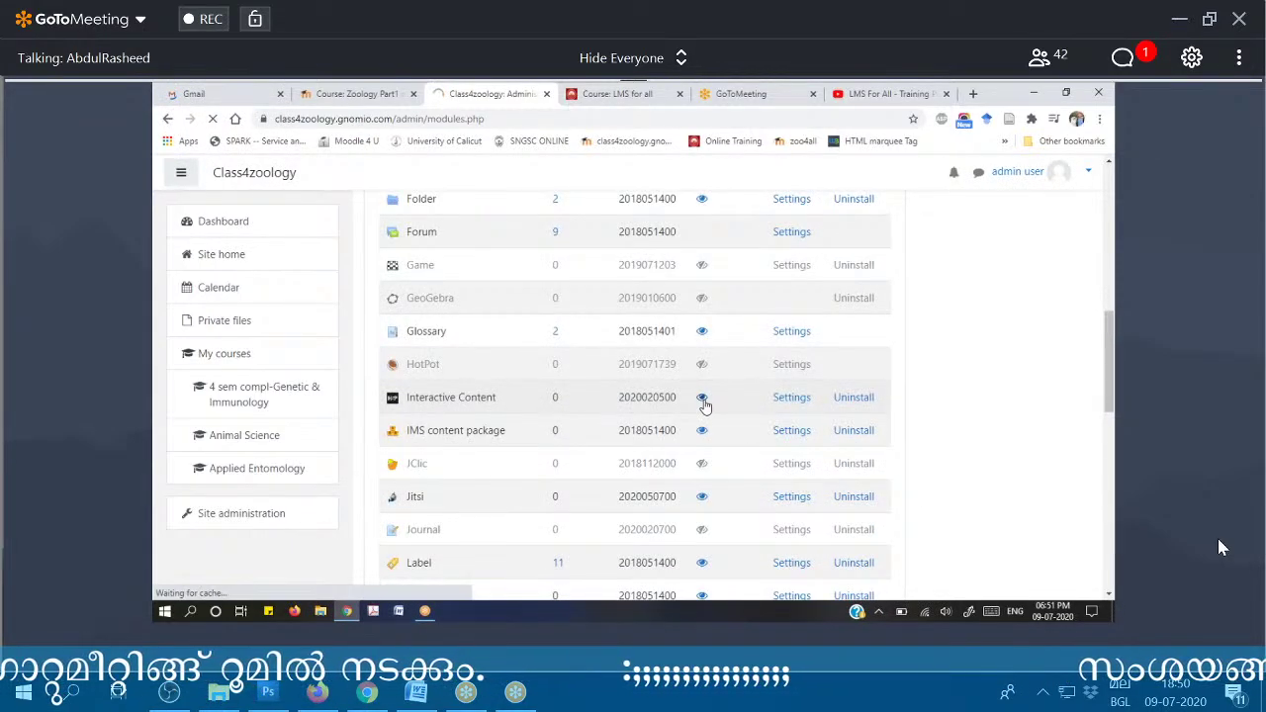
left_click(702, 398)
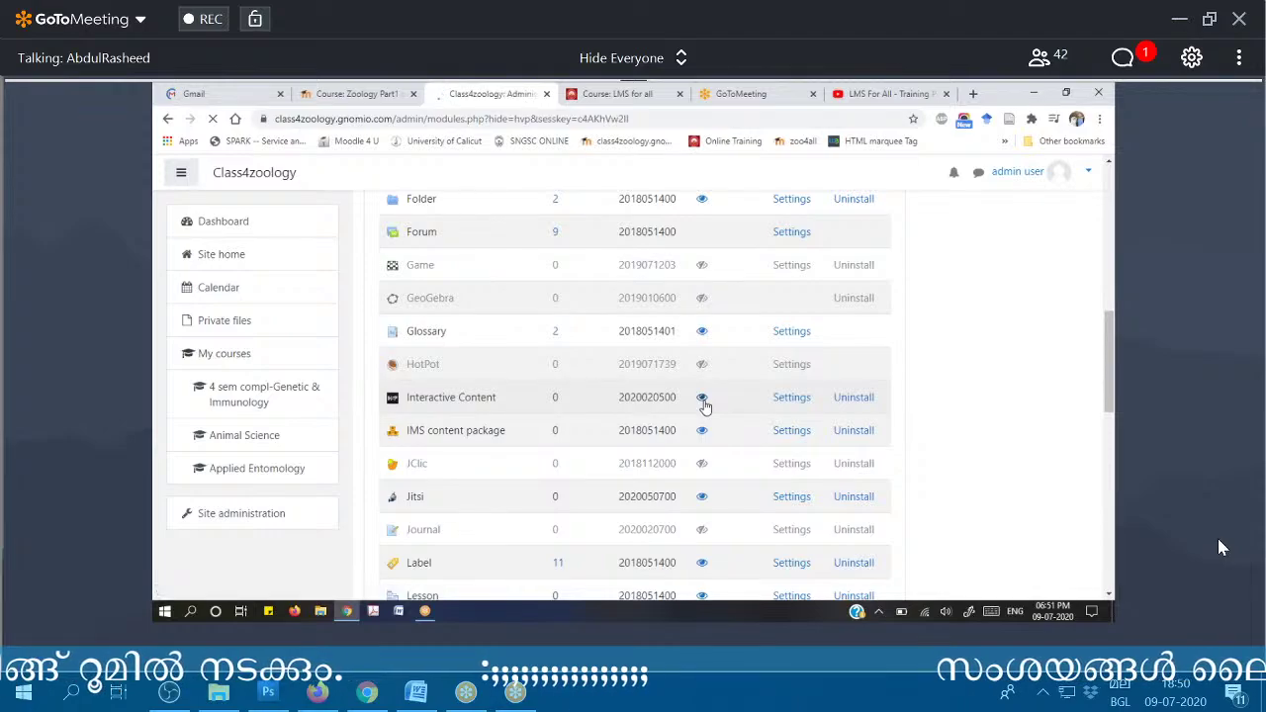
scroll(714, 415, "down", 10)
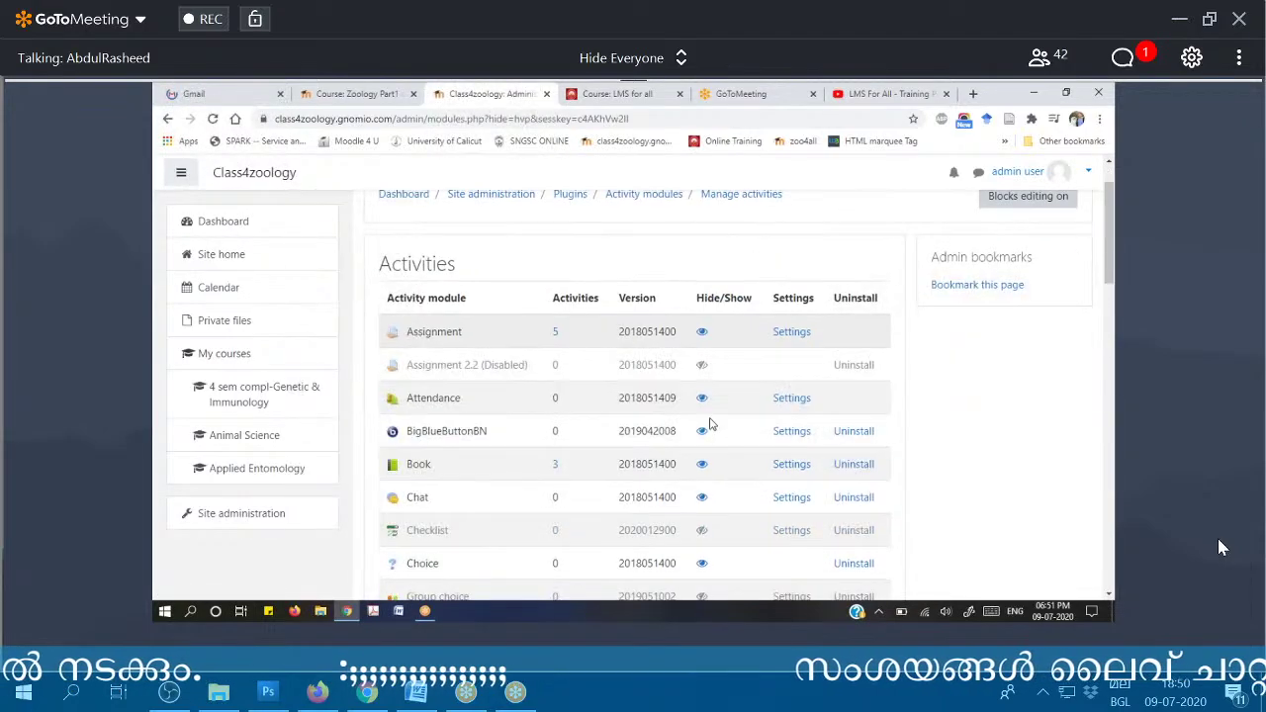
scroll(708, 421, "down", 3)
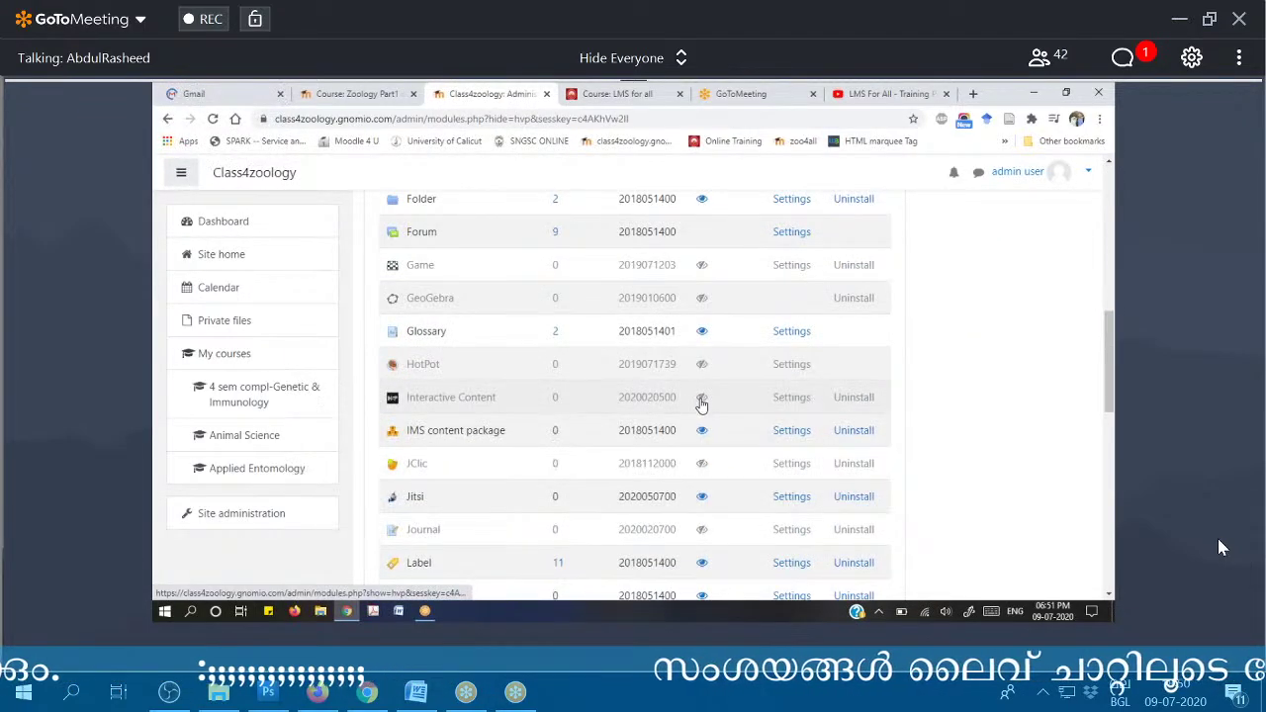
left_click(701, 400)
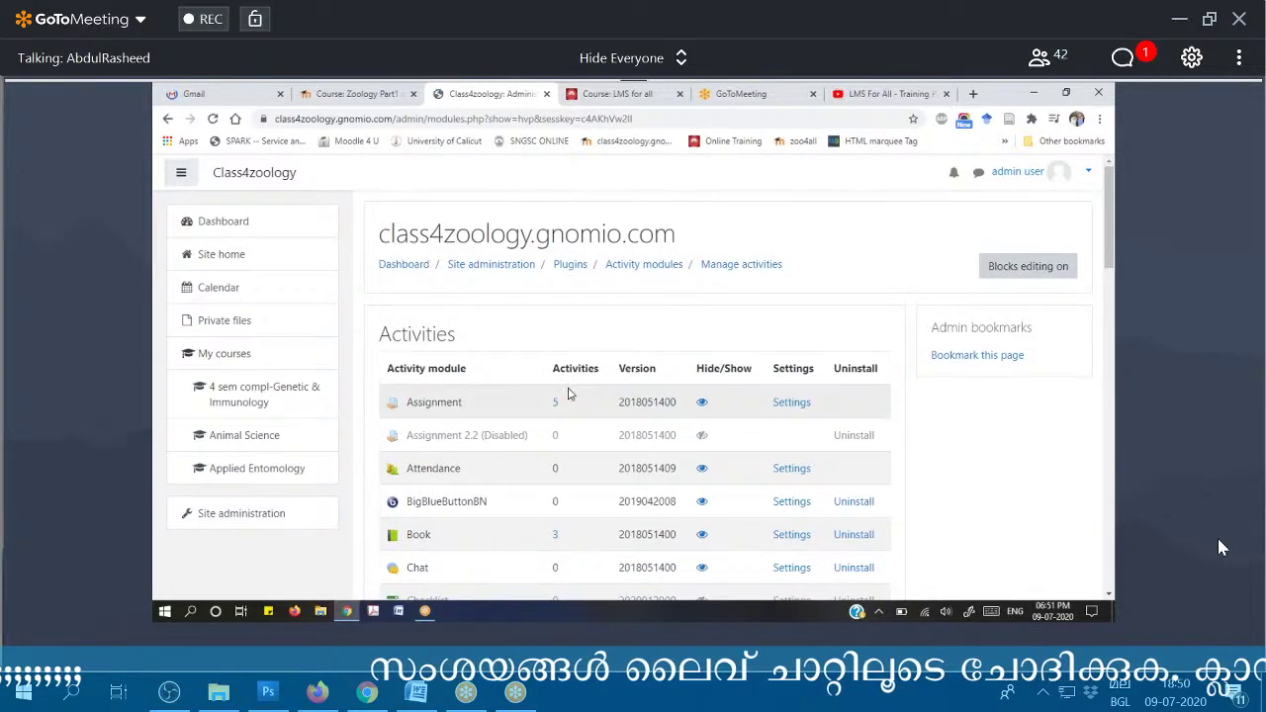
- Look through the Manage activities list to check which activity modules are shown and which are hidden
scroll(569, 393, "down", 4)
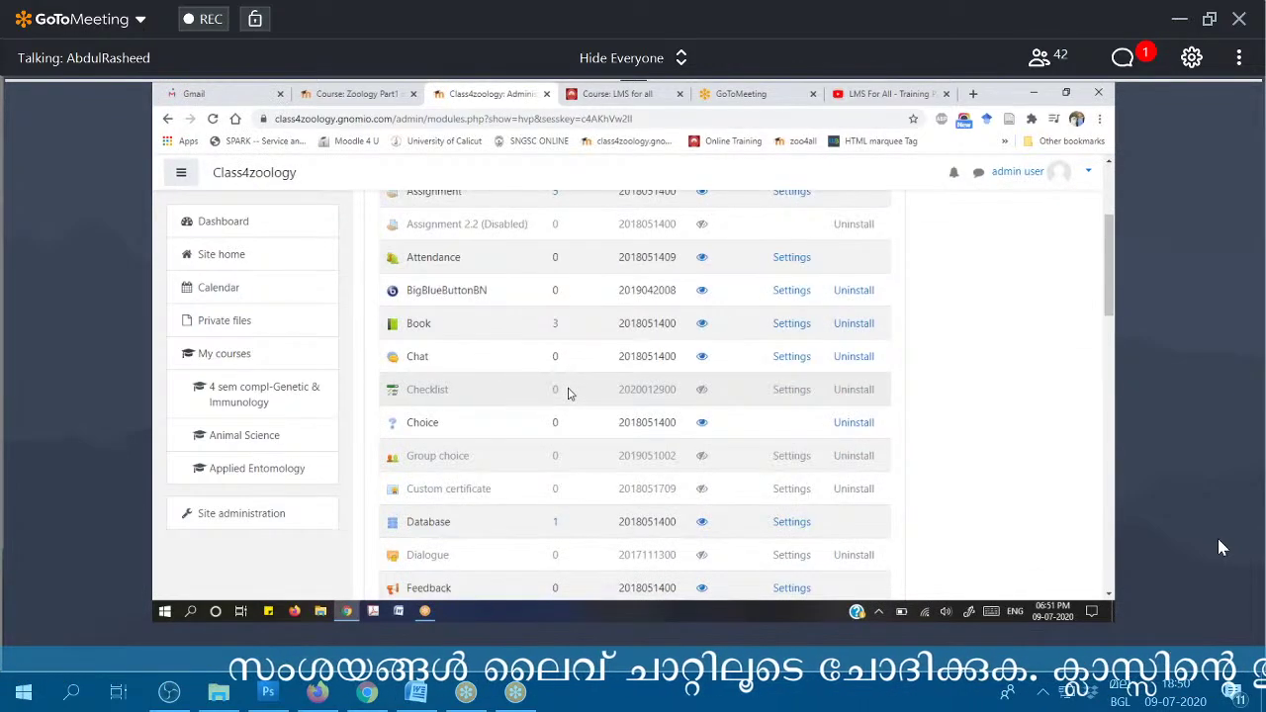
scroll(574, 395, "down", 5)
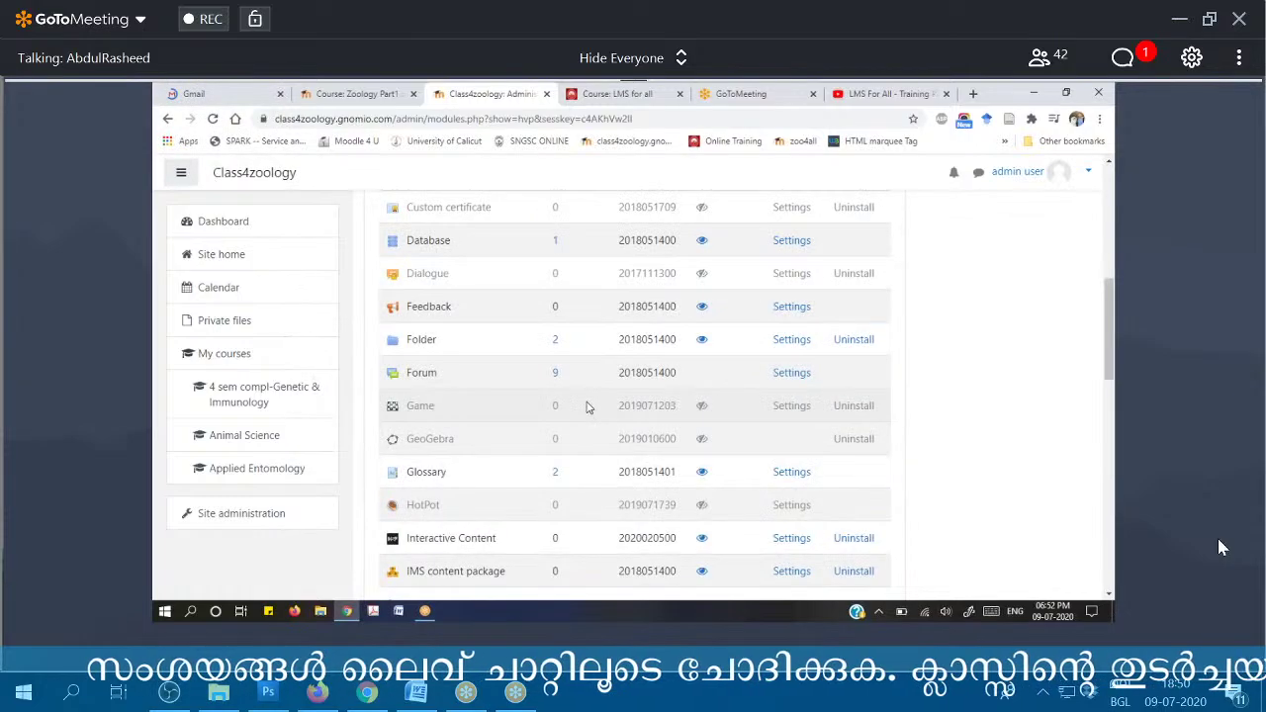
scroll(596, 427, "down", 2)
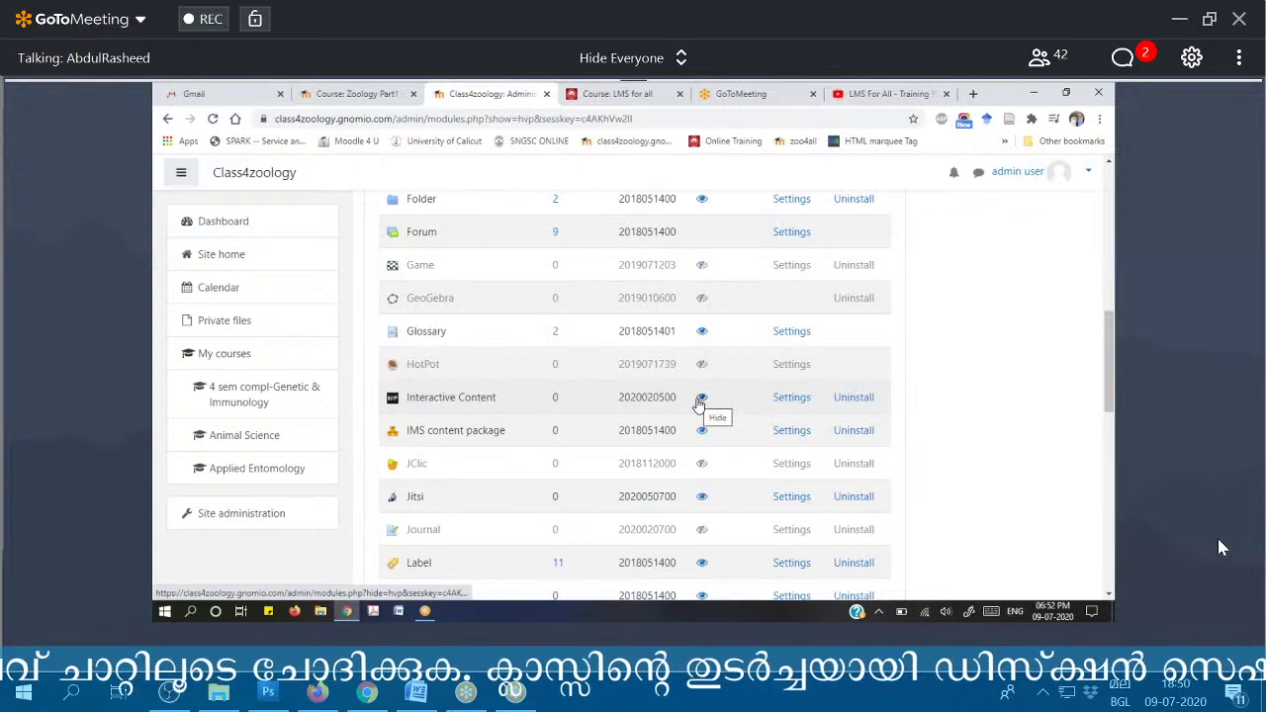
scroll(568, 436, "down", 6)
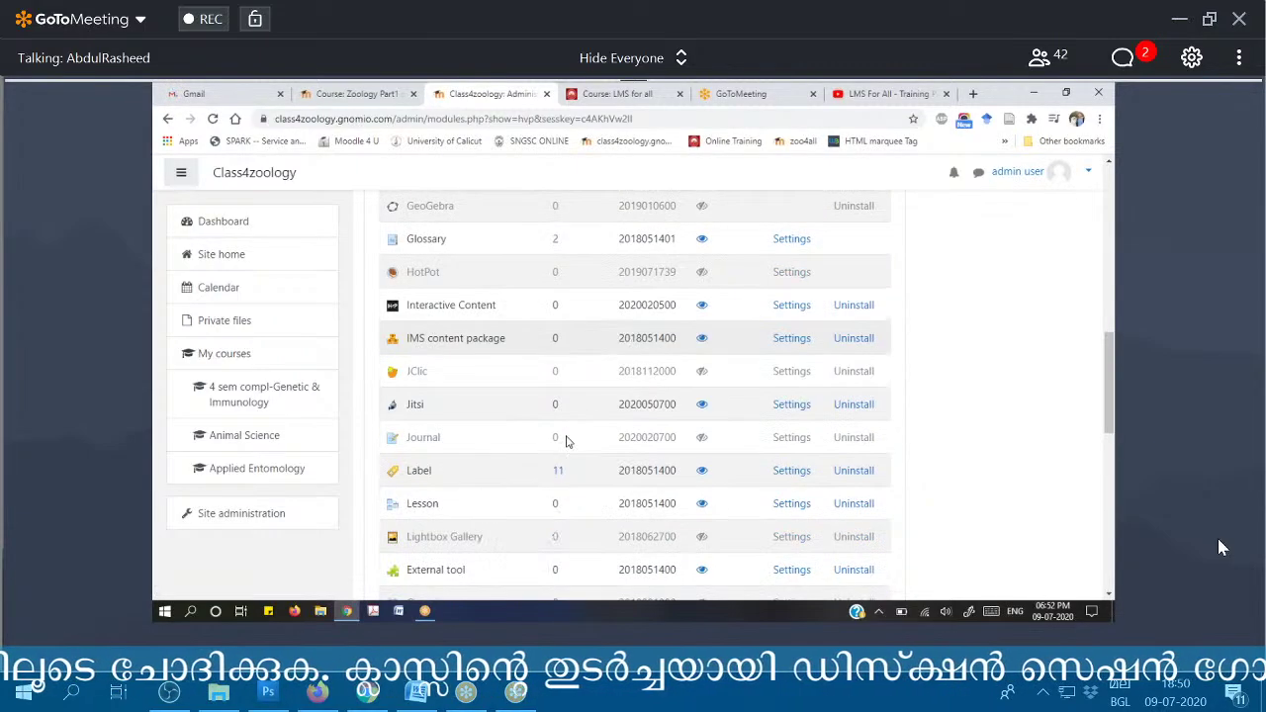
scroll(565, 441, "down", 4)
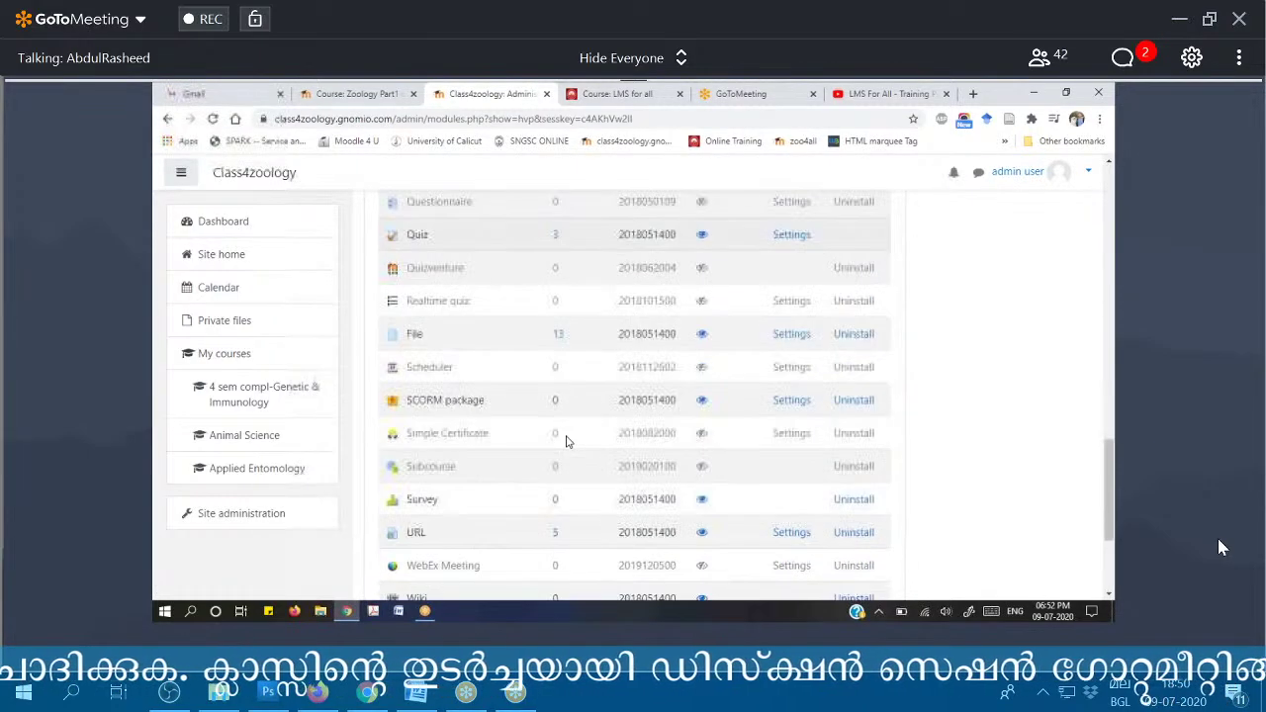
scroll(581, 476, "up", 2)
scroll(580, 475, "up", 10)
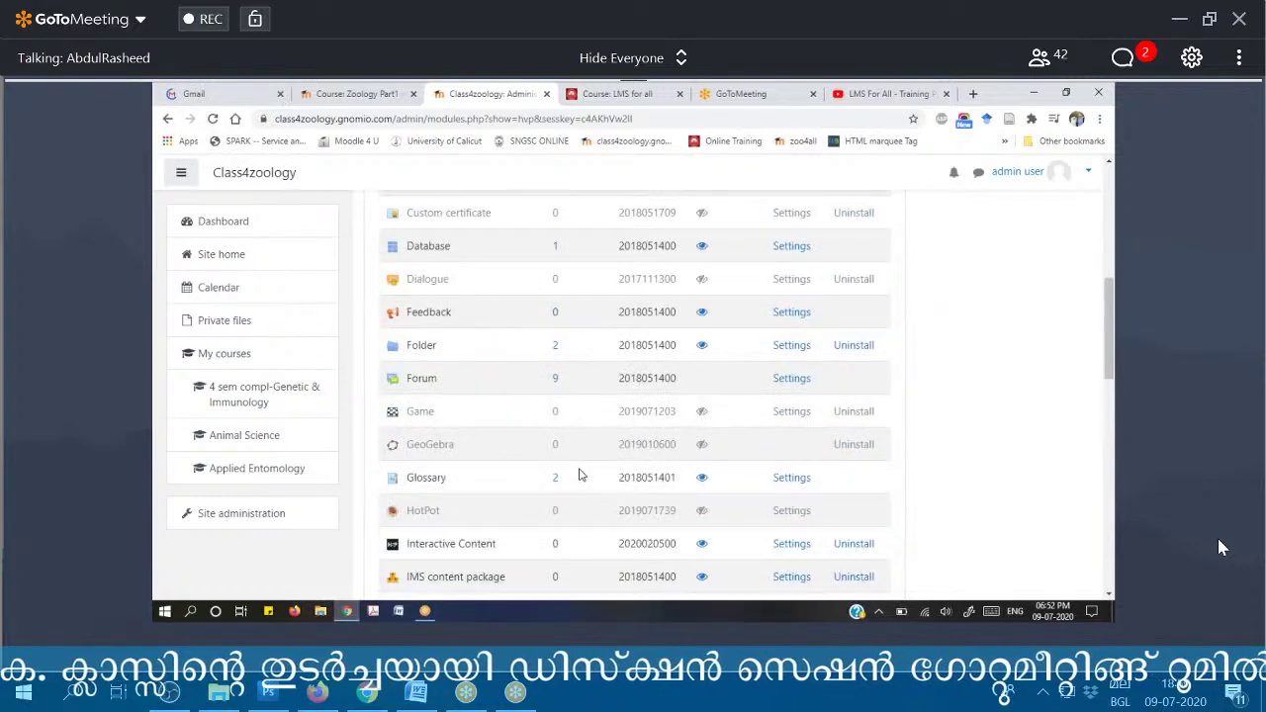